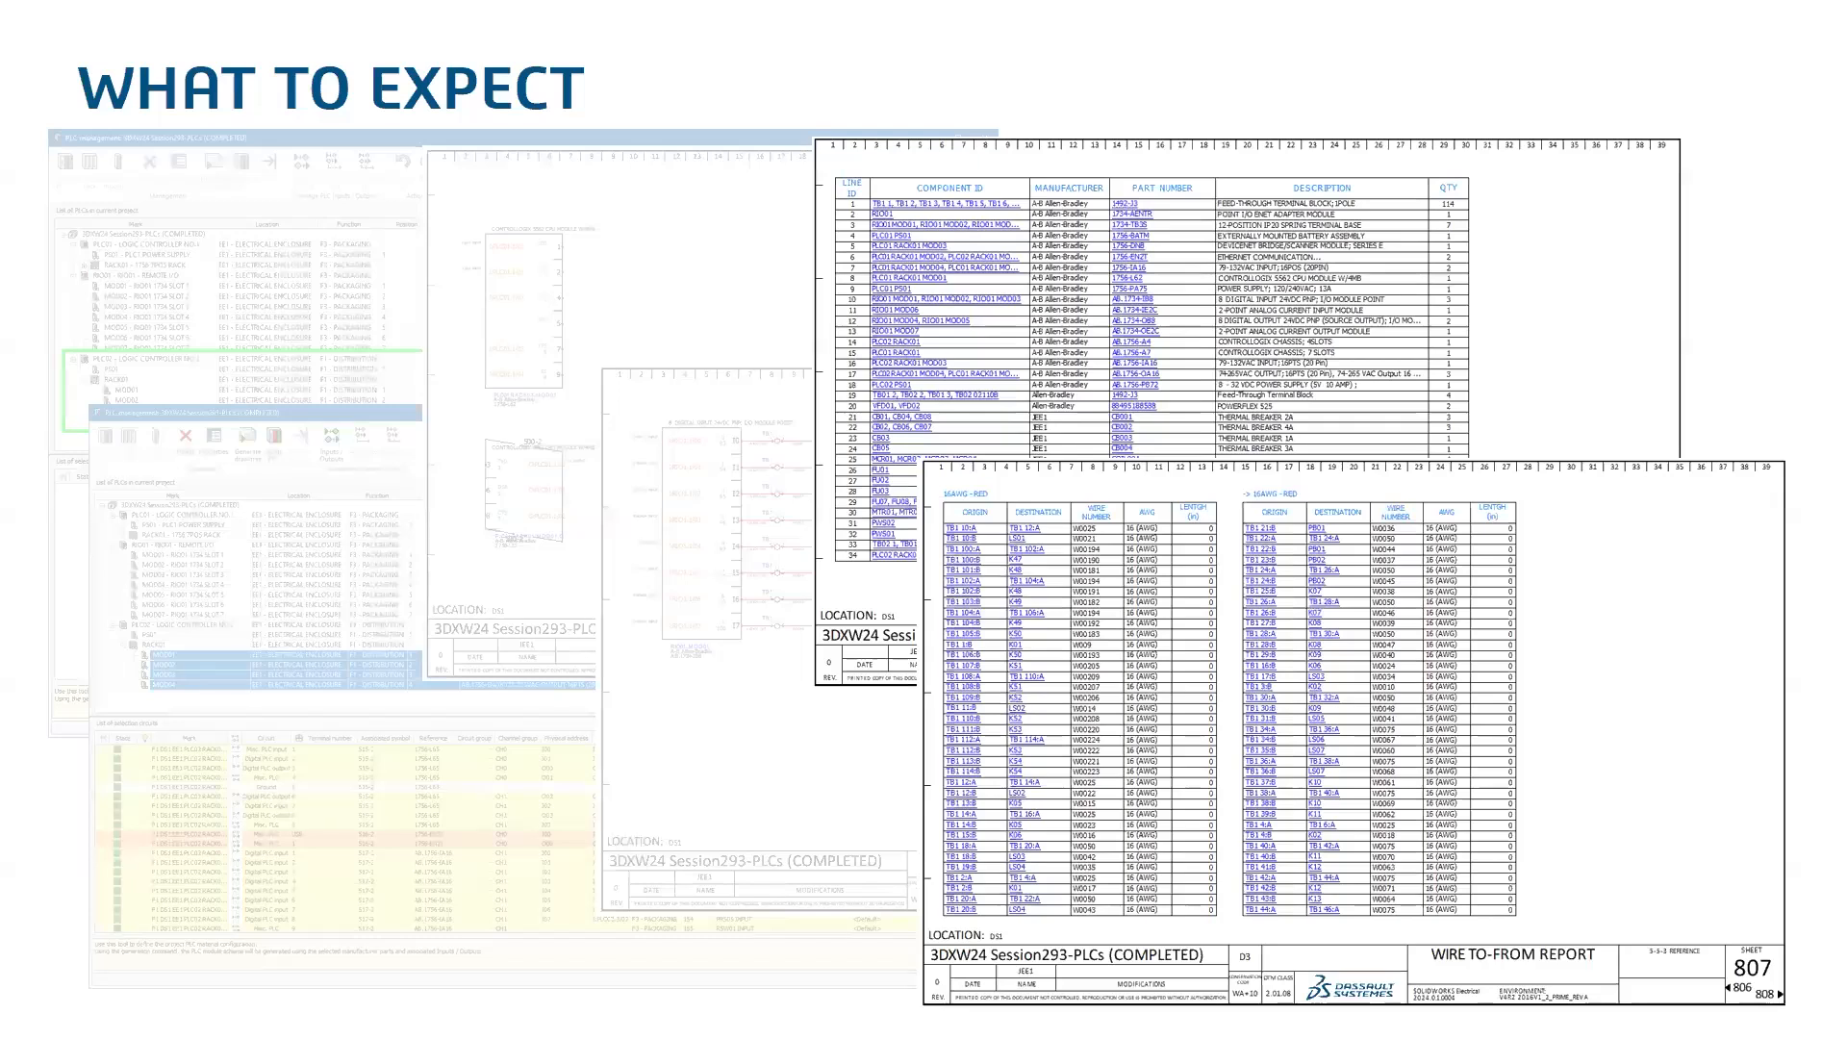
Step: Switch from the slide show to SOLIDWORKS Electrical and collapse the 500 - LOGIC CONTROLLER CONFIGS folder
{"action": "key", "text": "Right"}
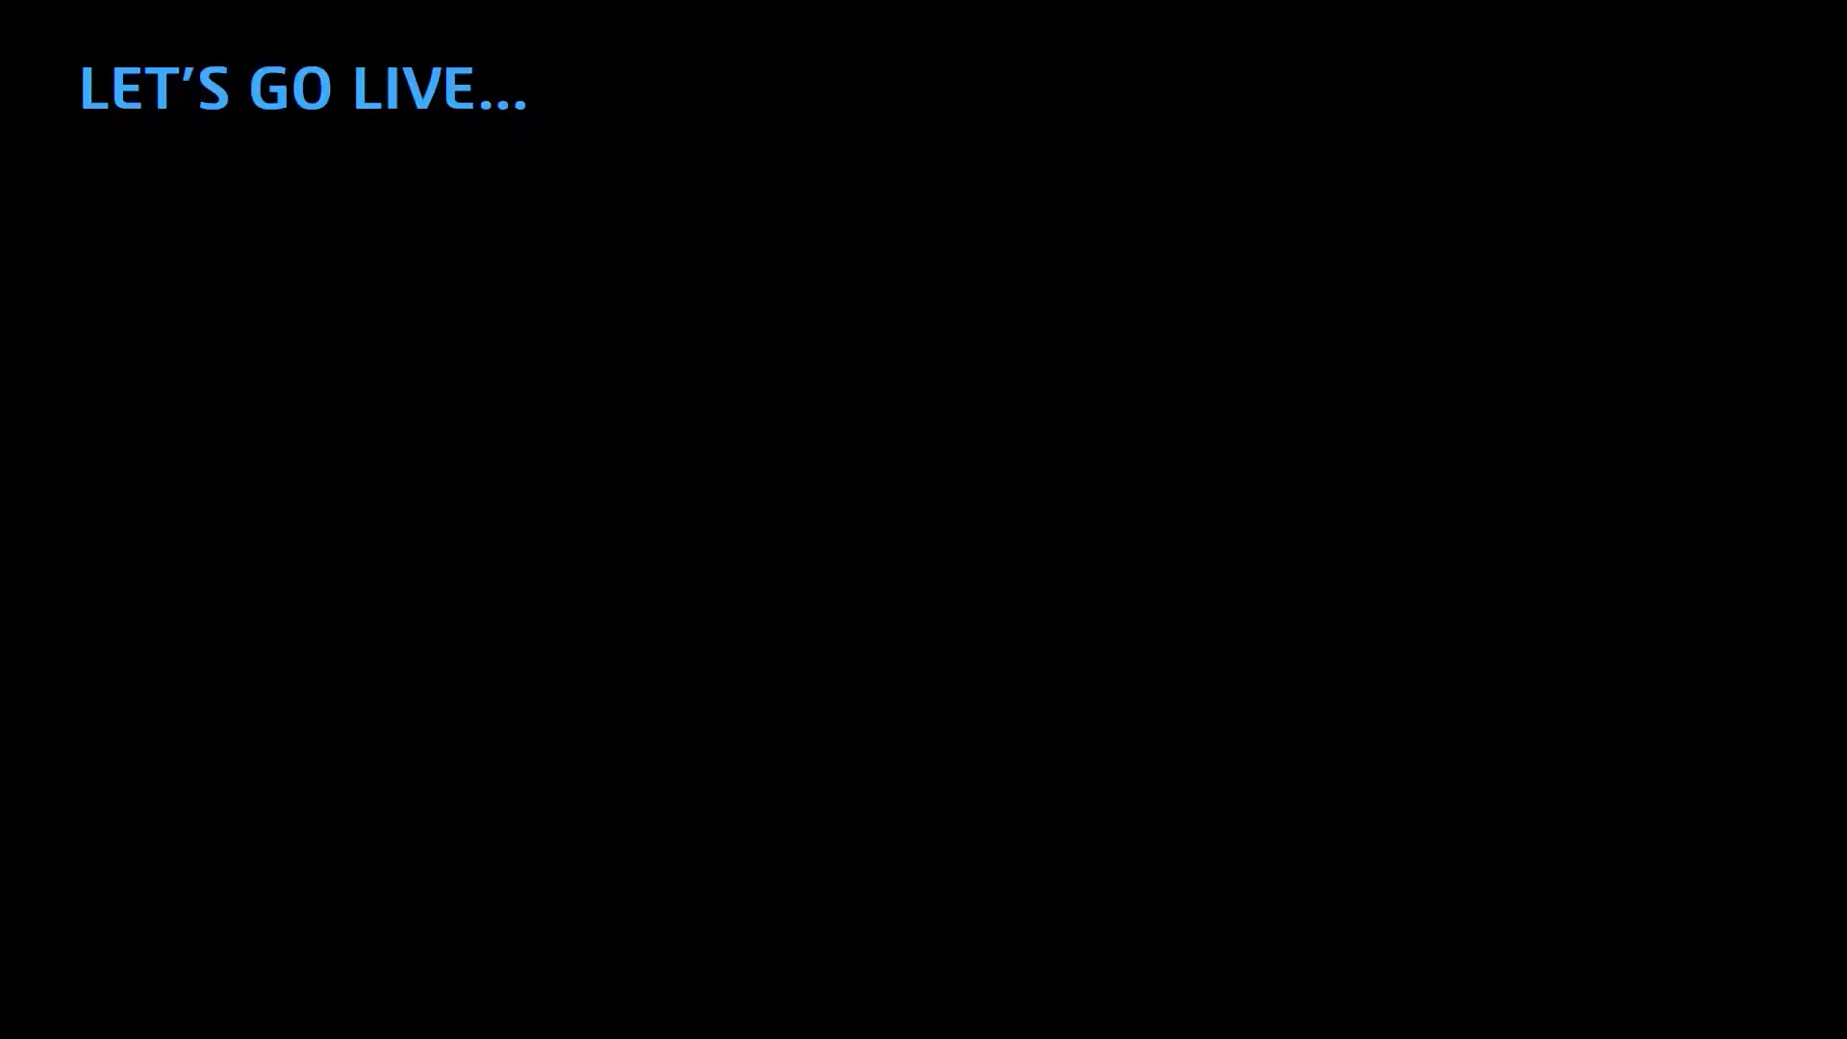
{"action": "key", "text": "alt+Tab"}
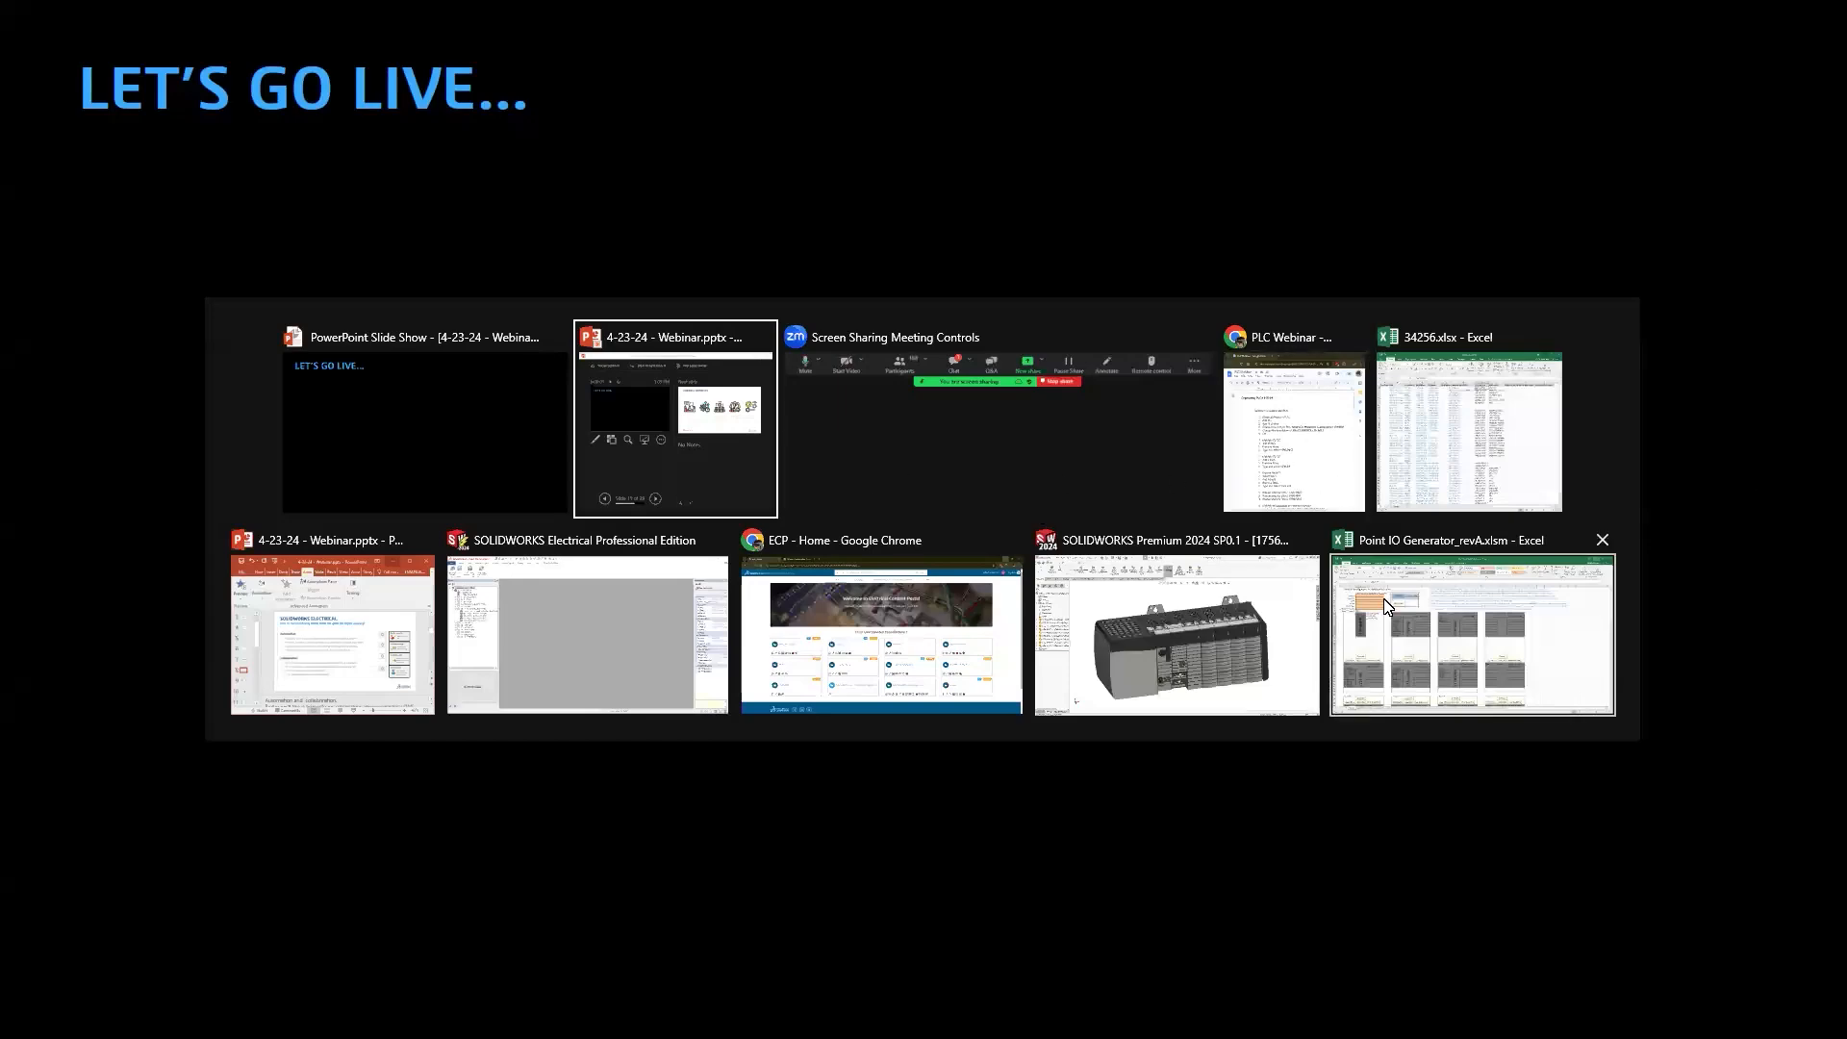
{"action": "left_click", "coordinate": [531, 633]}
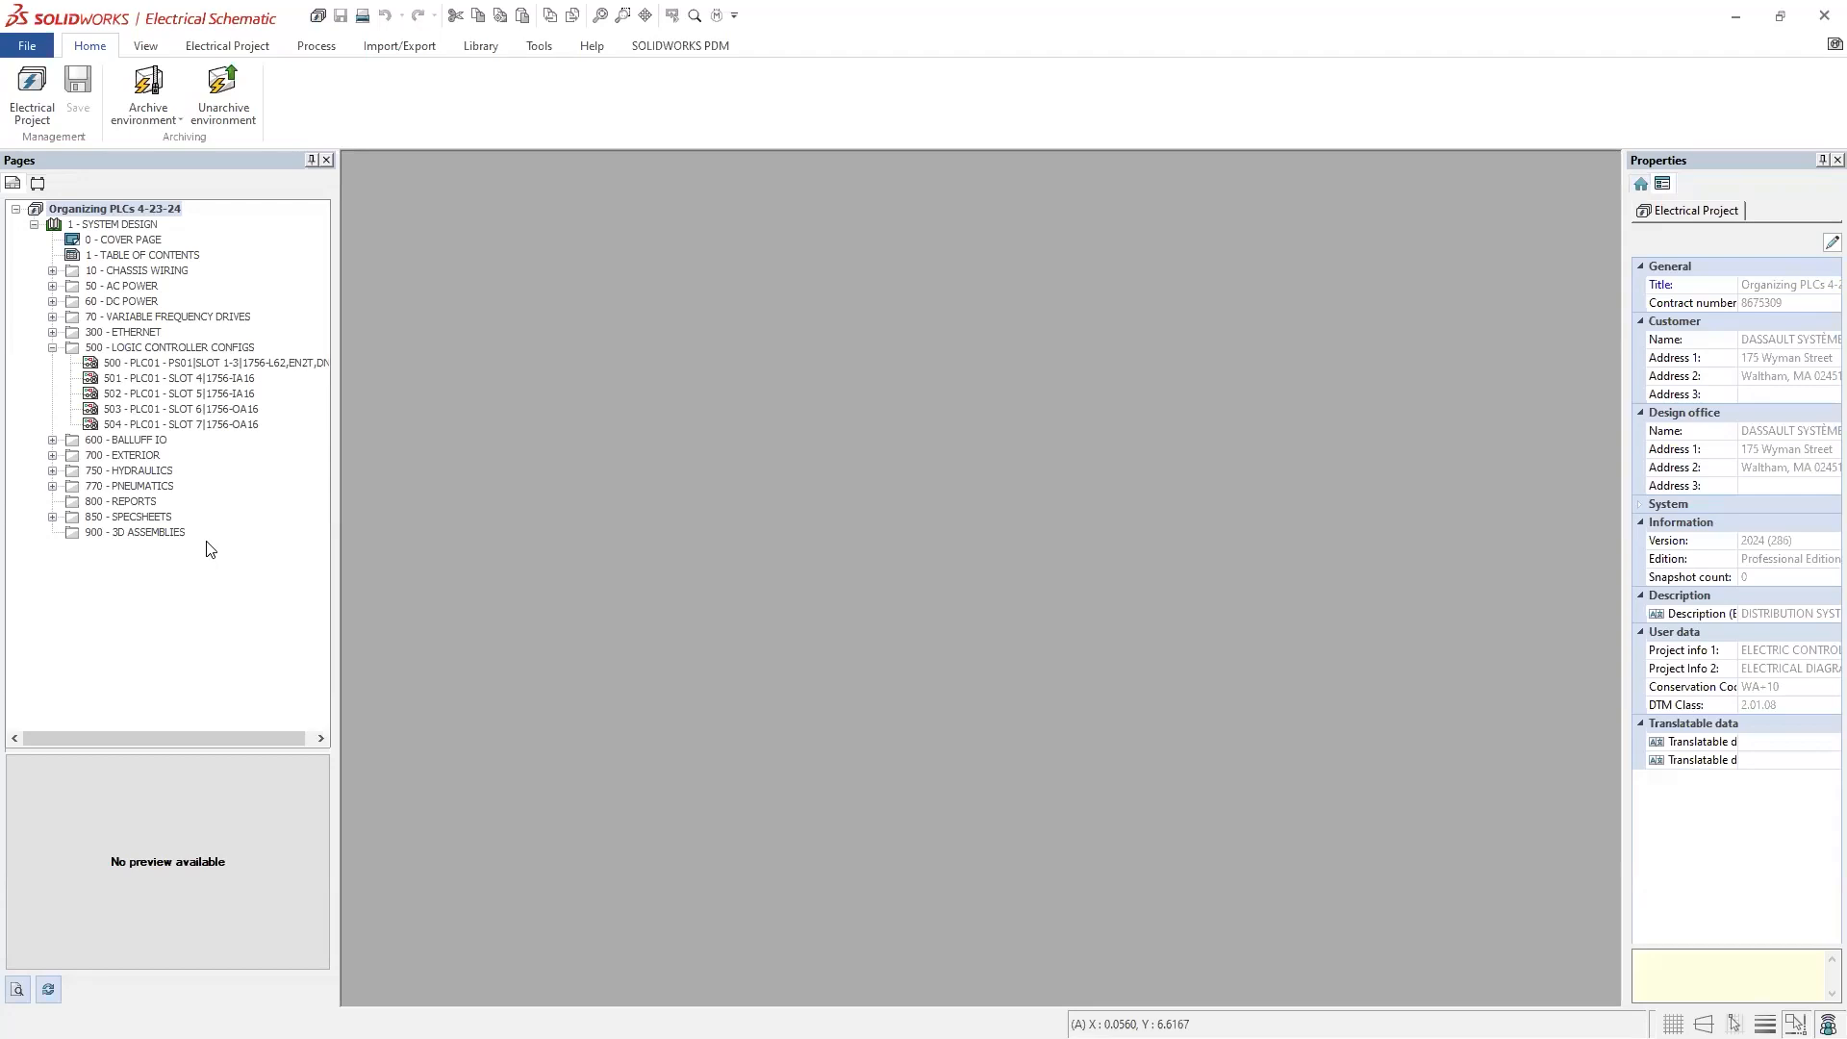
{"action": "left_click", "coordinate": [52, 349]}
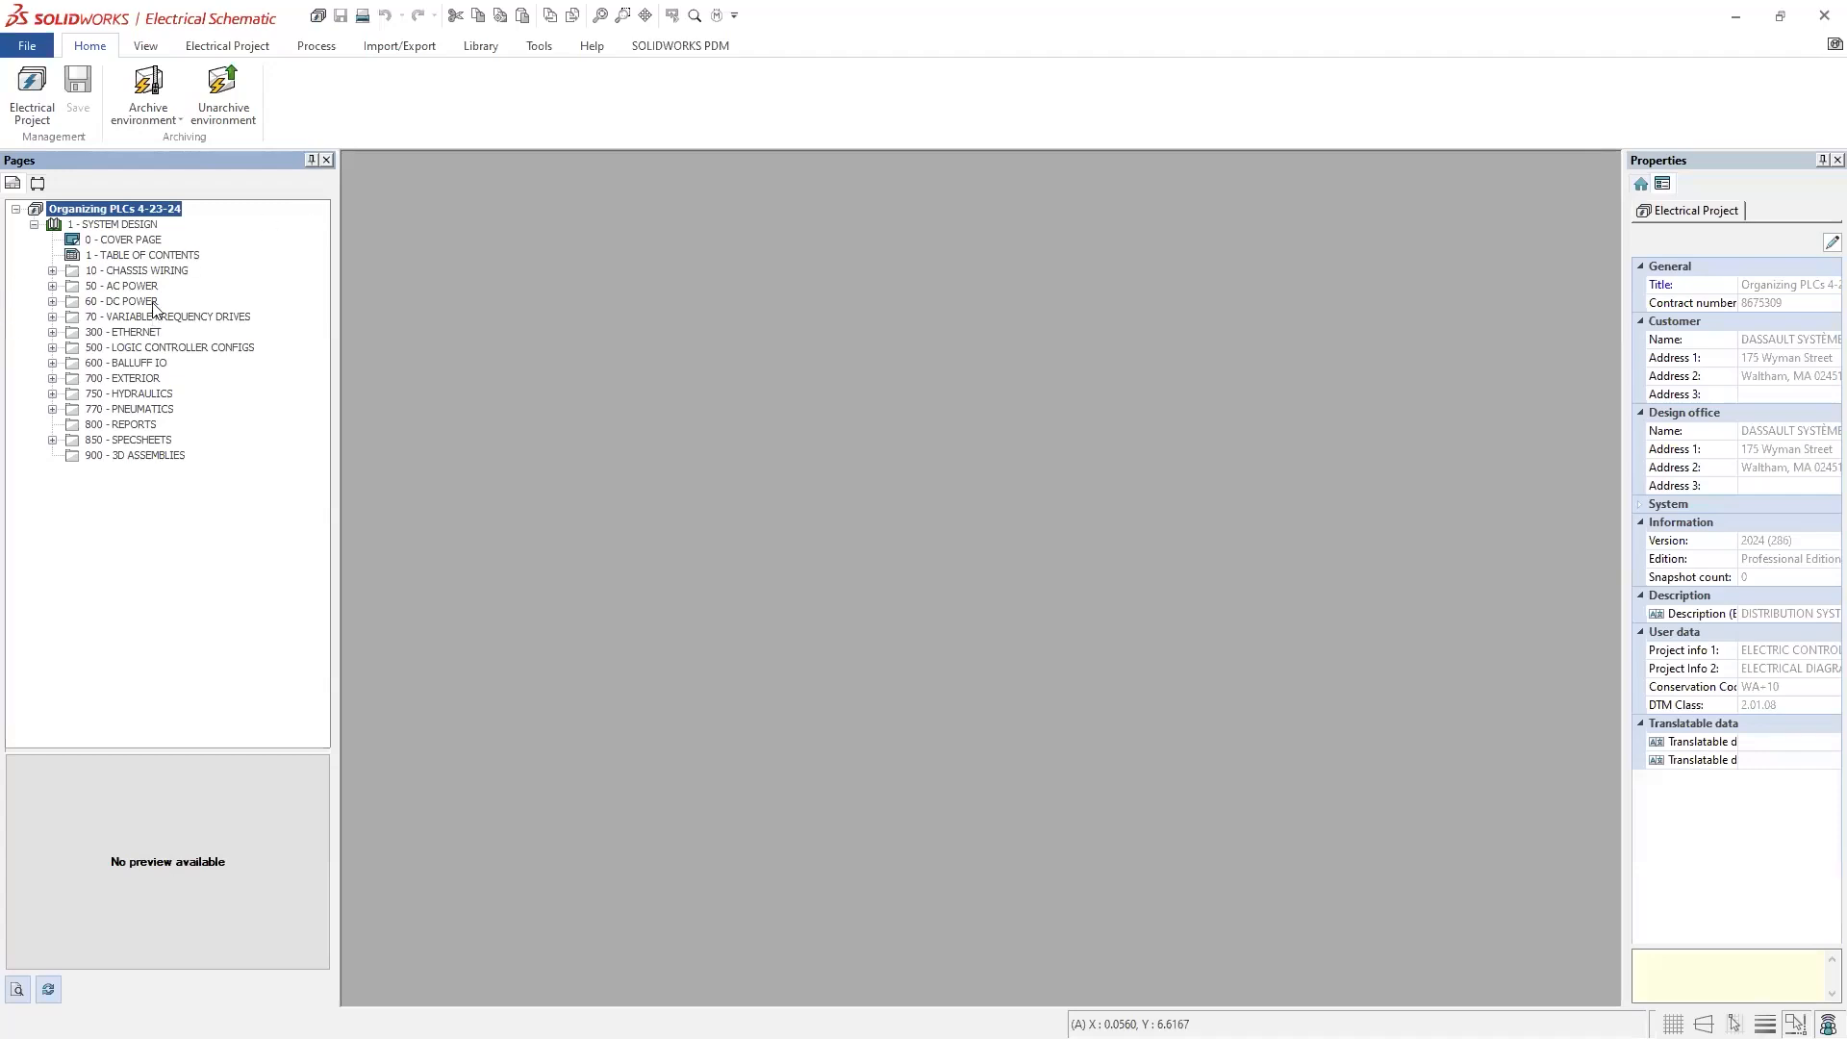
Step: Add a new mixed scheme drawing to the 50 - AC POWER folder and select it
{"action": "left_click", "coordinate": [53, 285]}
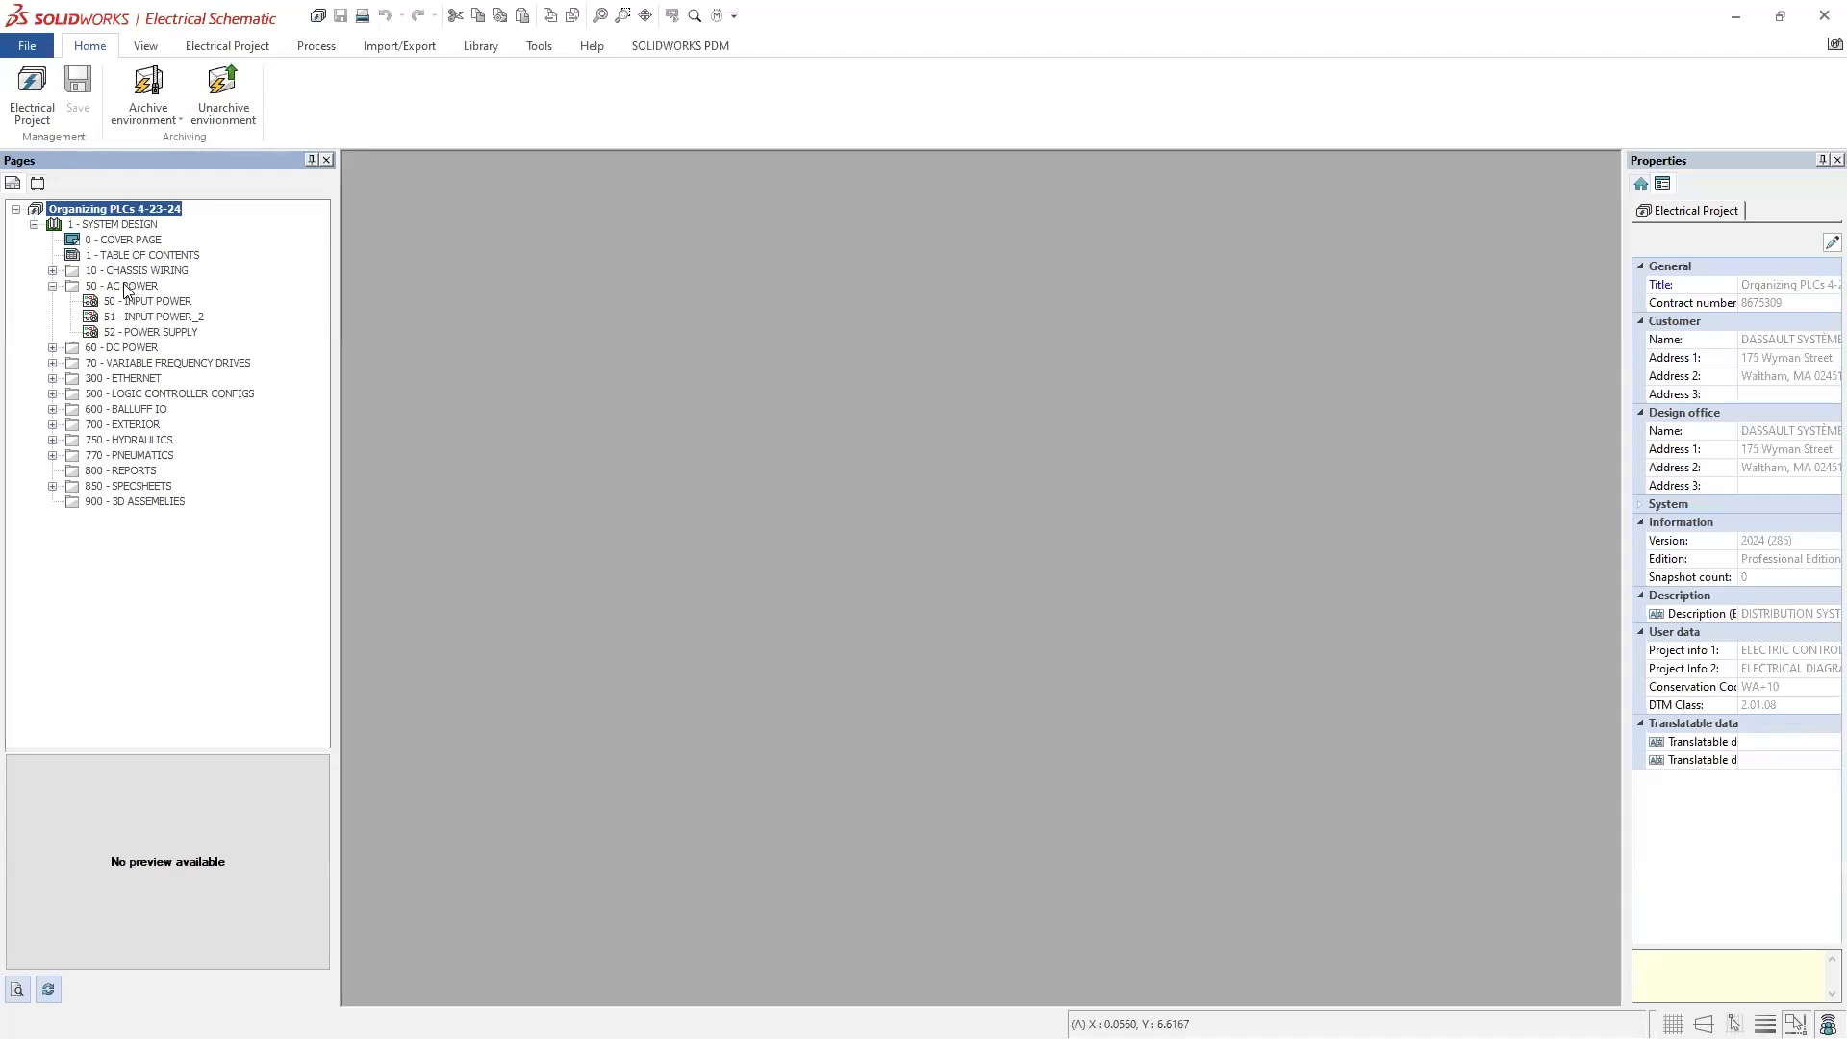
{"action": "left_click", "coordinate": [91, 287]}
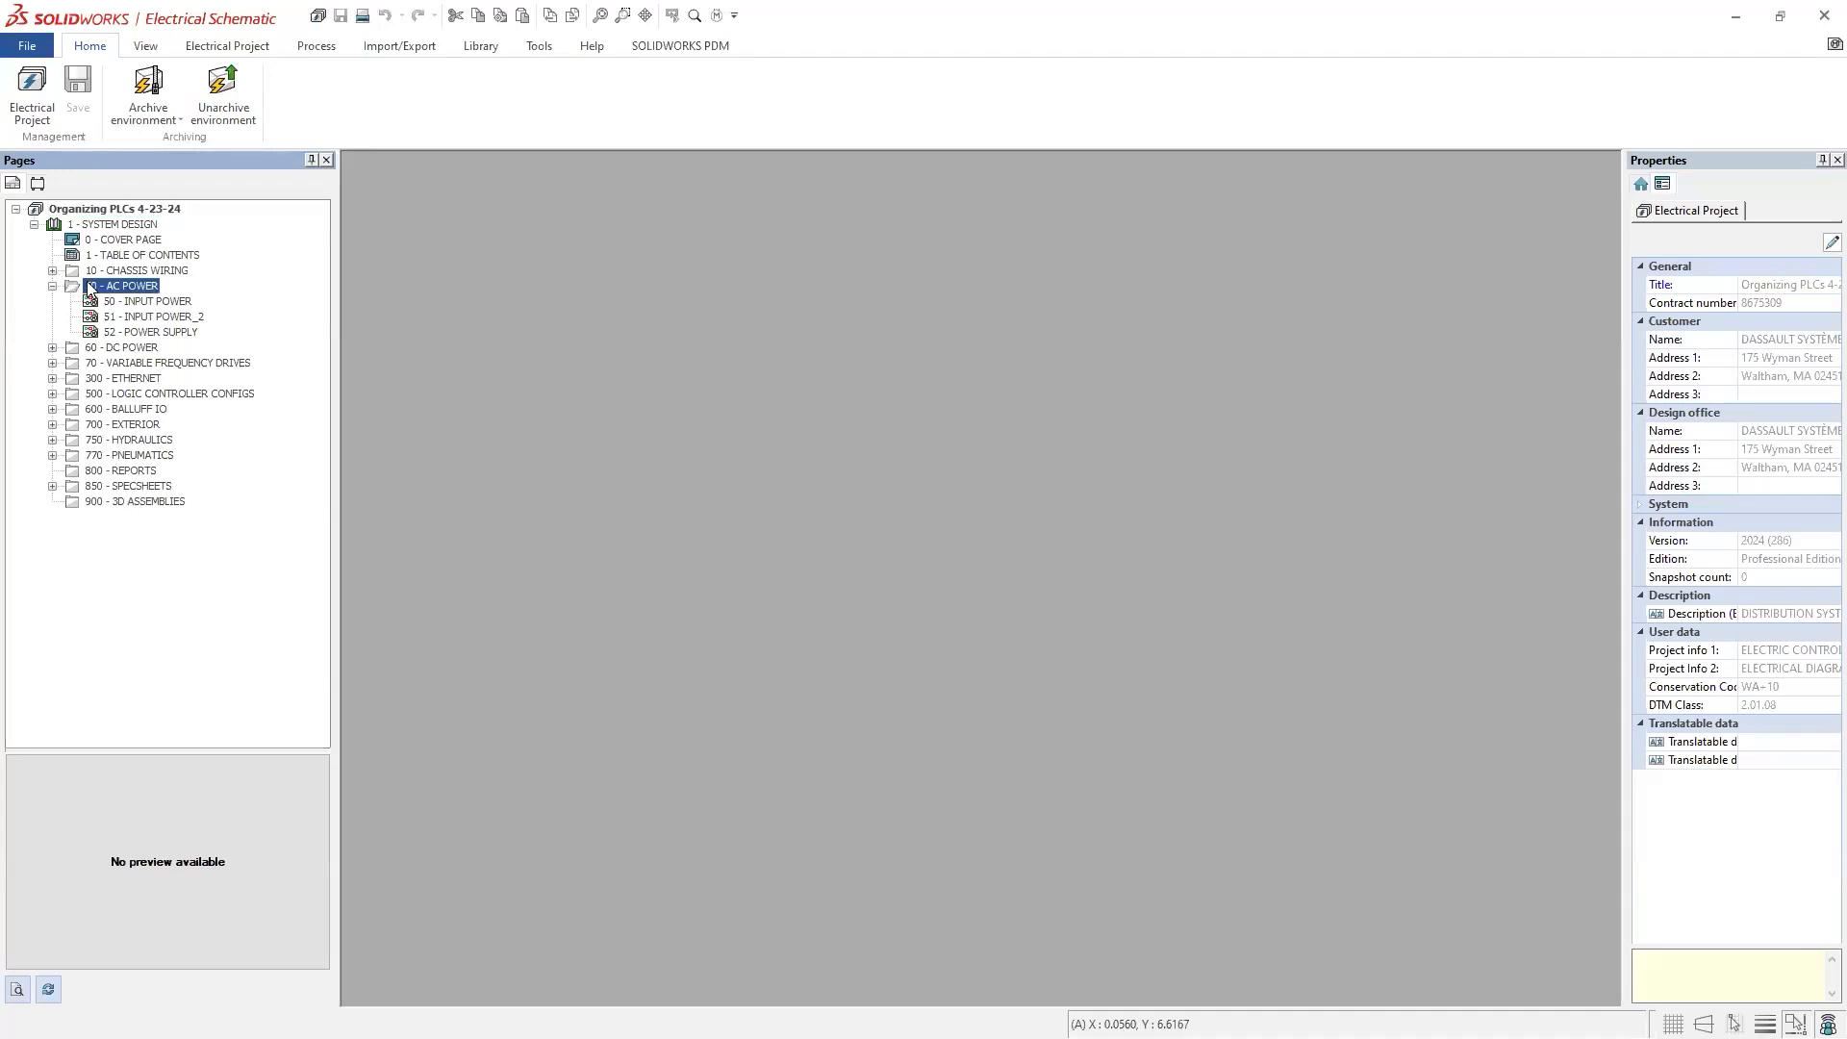
{"action": "right_click", "coordinate": [91, 281]}
{"action": "mouse_move", "coordinate": [225, 296]}
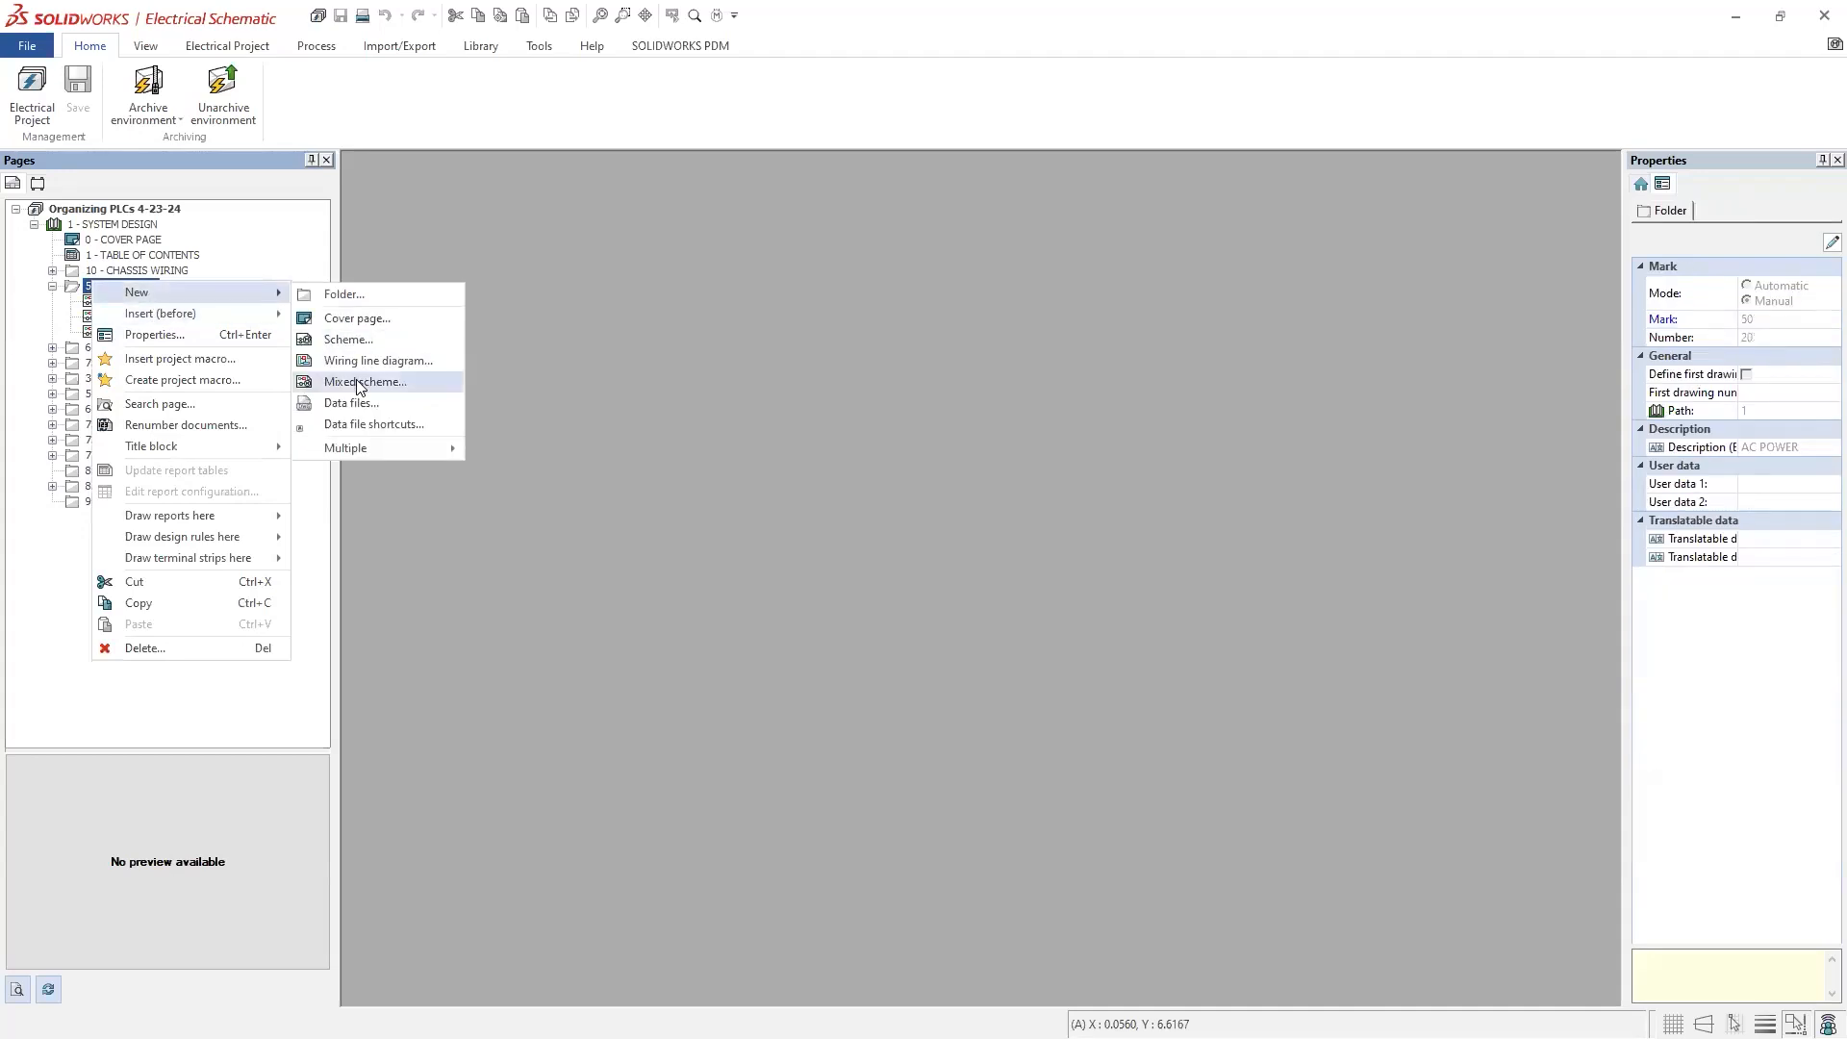
{"action": "left_click", "coordinate": [76, 395]}
{"action": "double_click", "coordinate": [103, 350]}
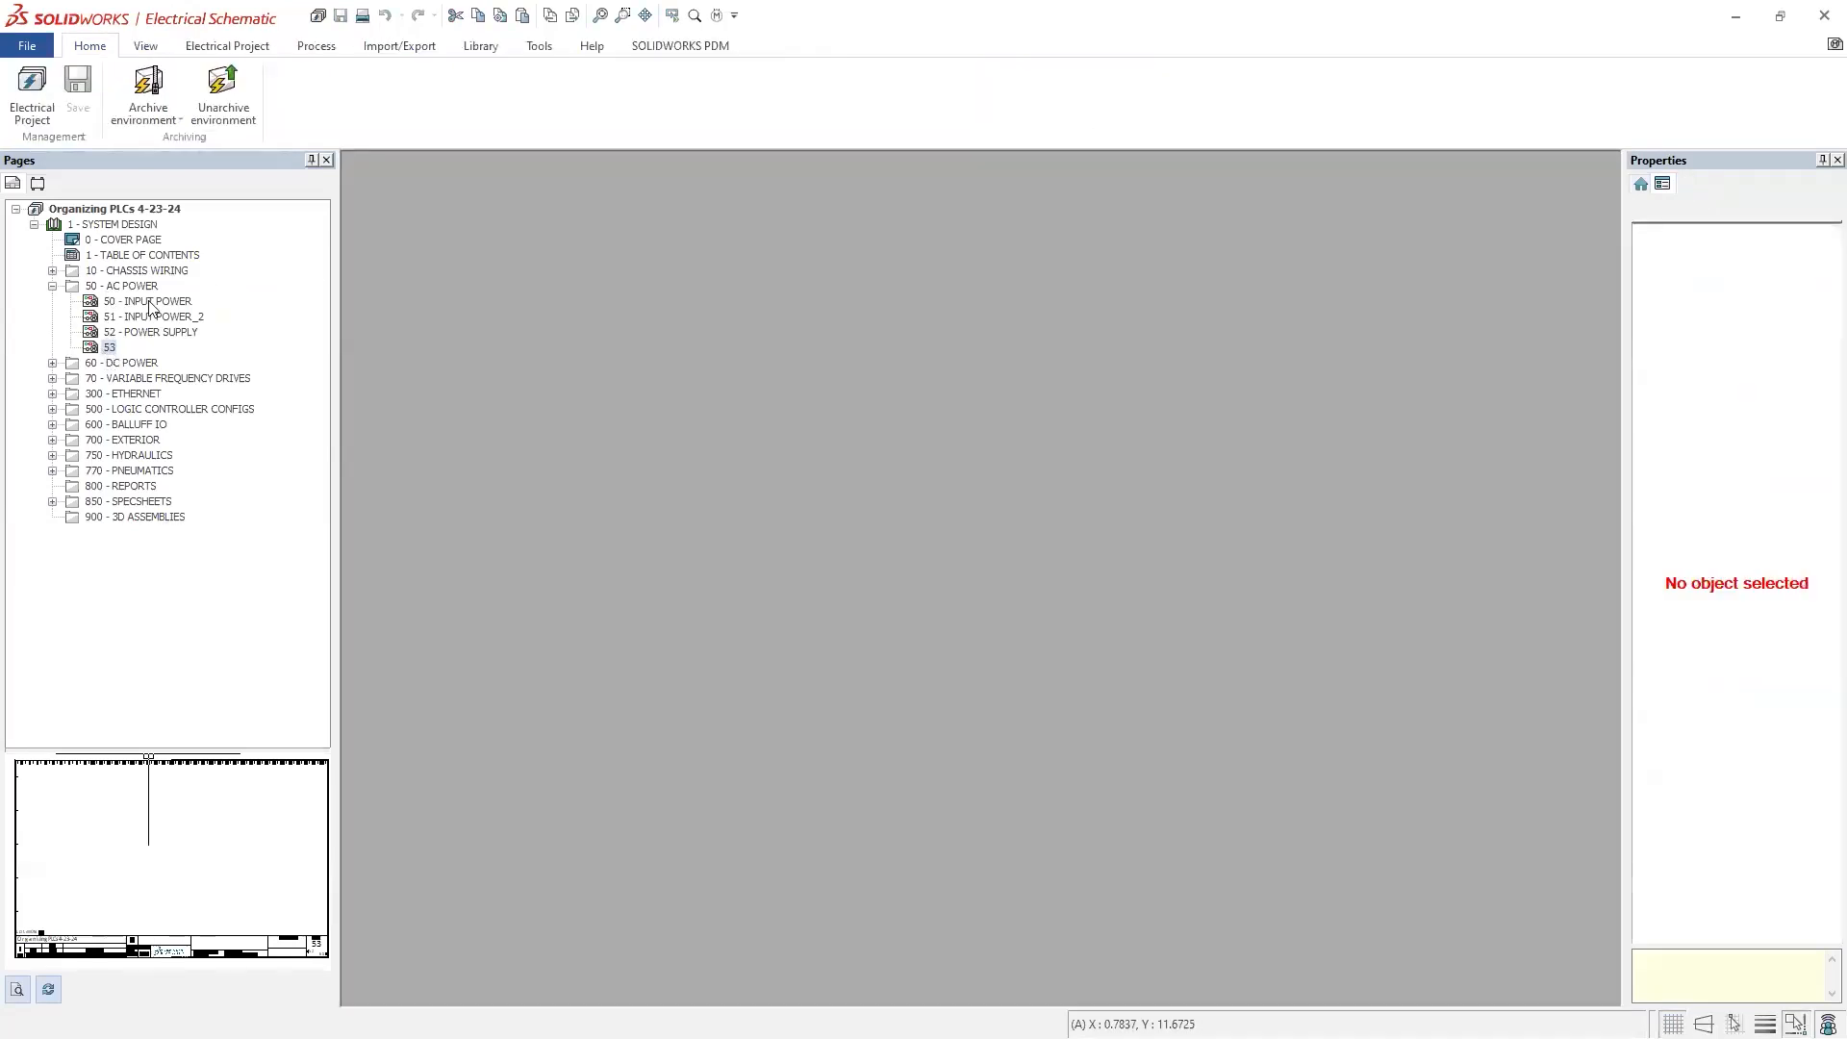
{"action": "left_click", "coordinate": [110, 345]}
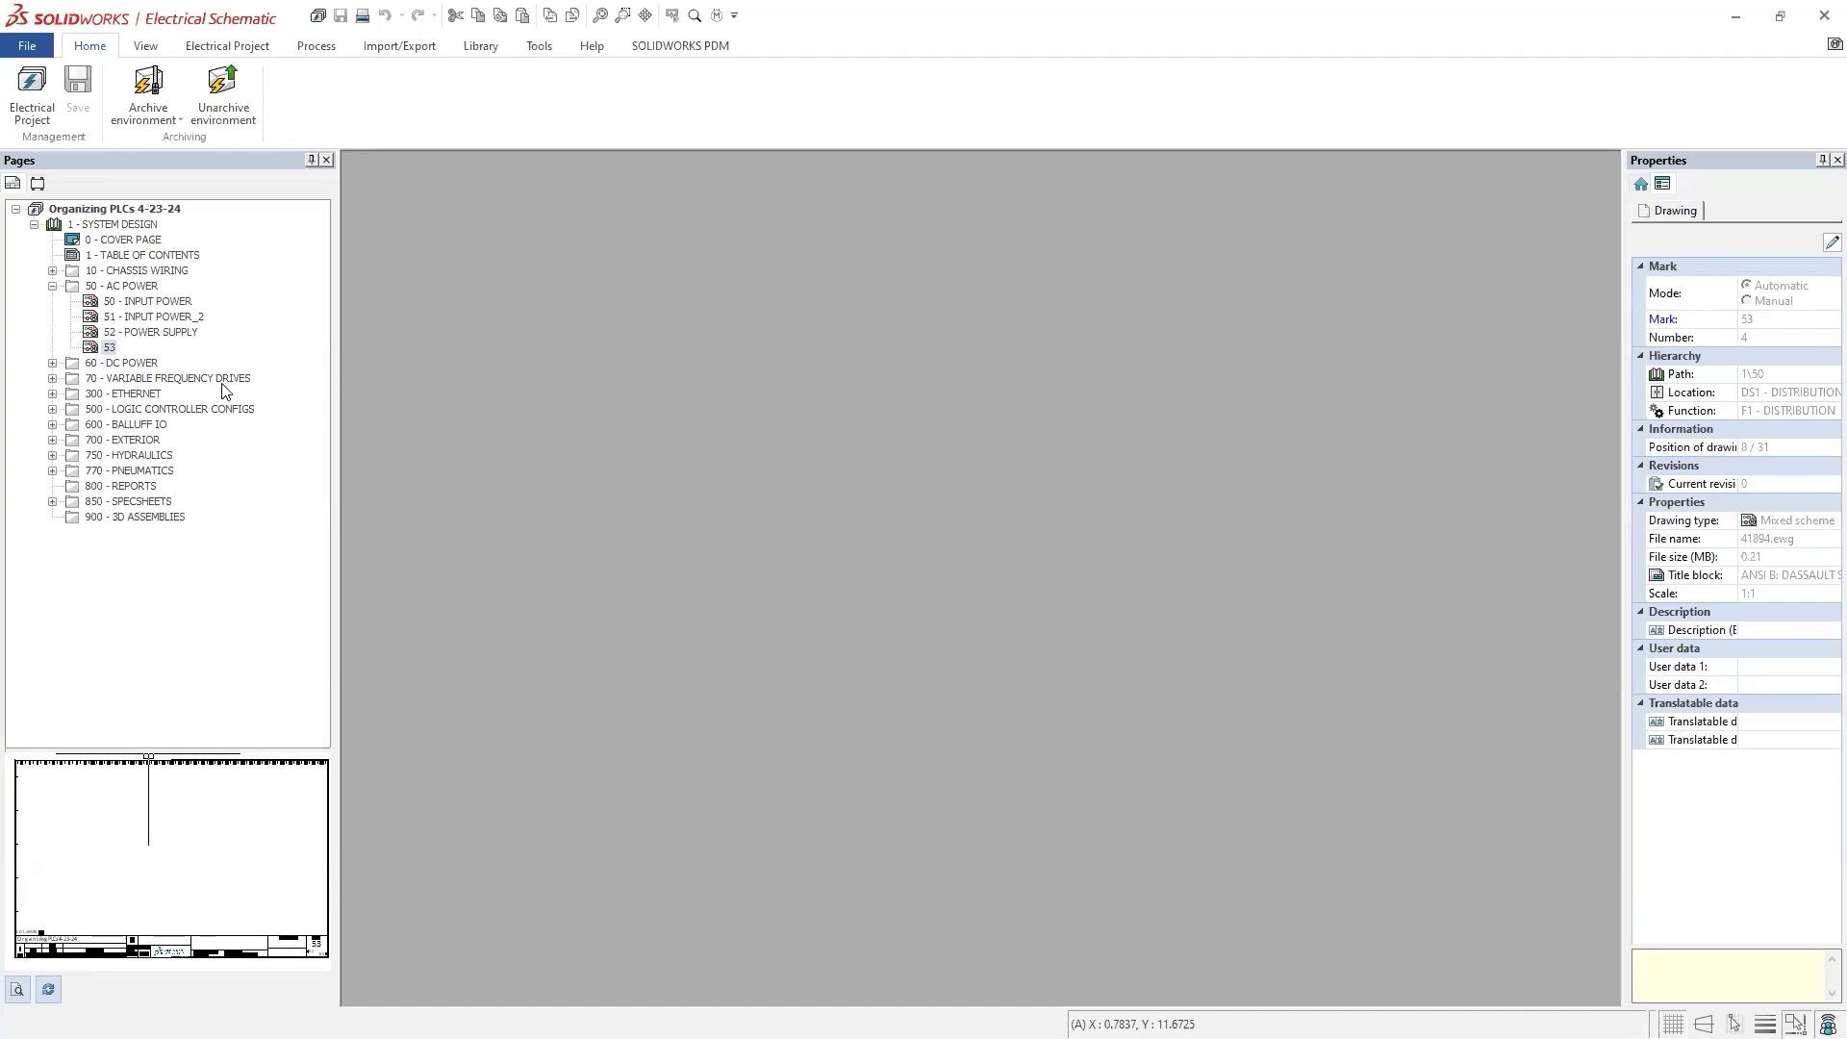
Step: Expand the 500 - LOGIC CONTROLLER CONFIGS folder and open the project's PLC management
{"action": "double_click", "coordinate": [140, 411]}
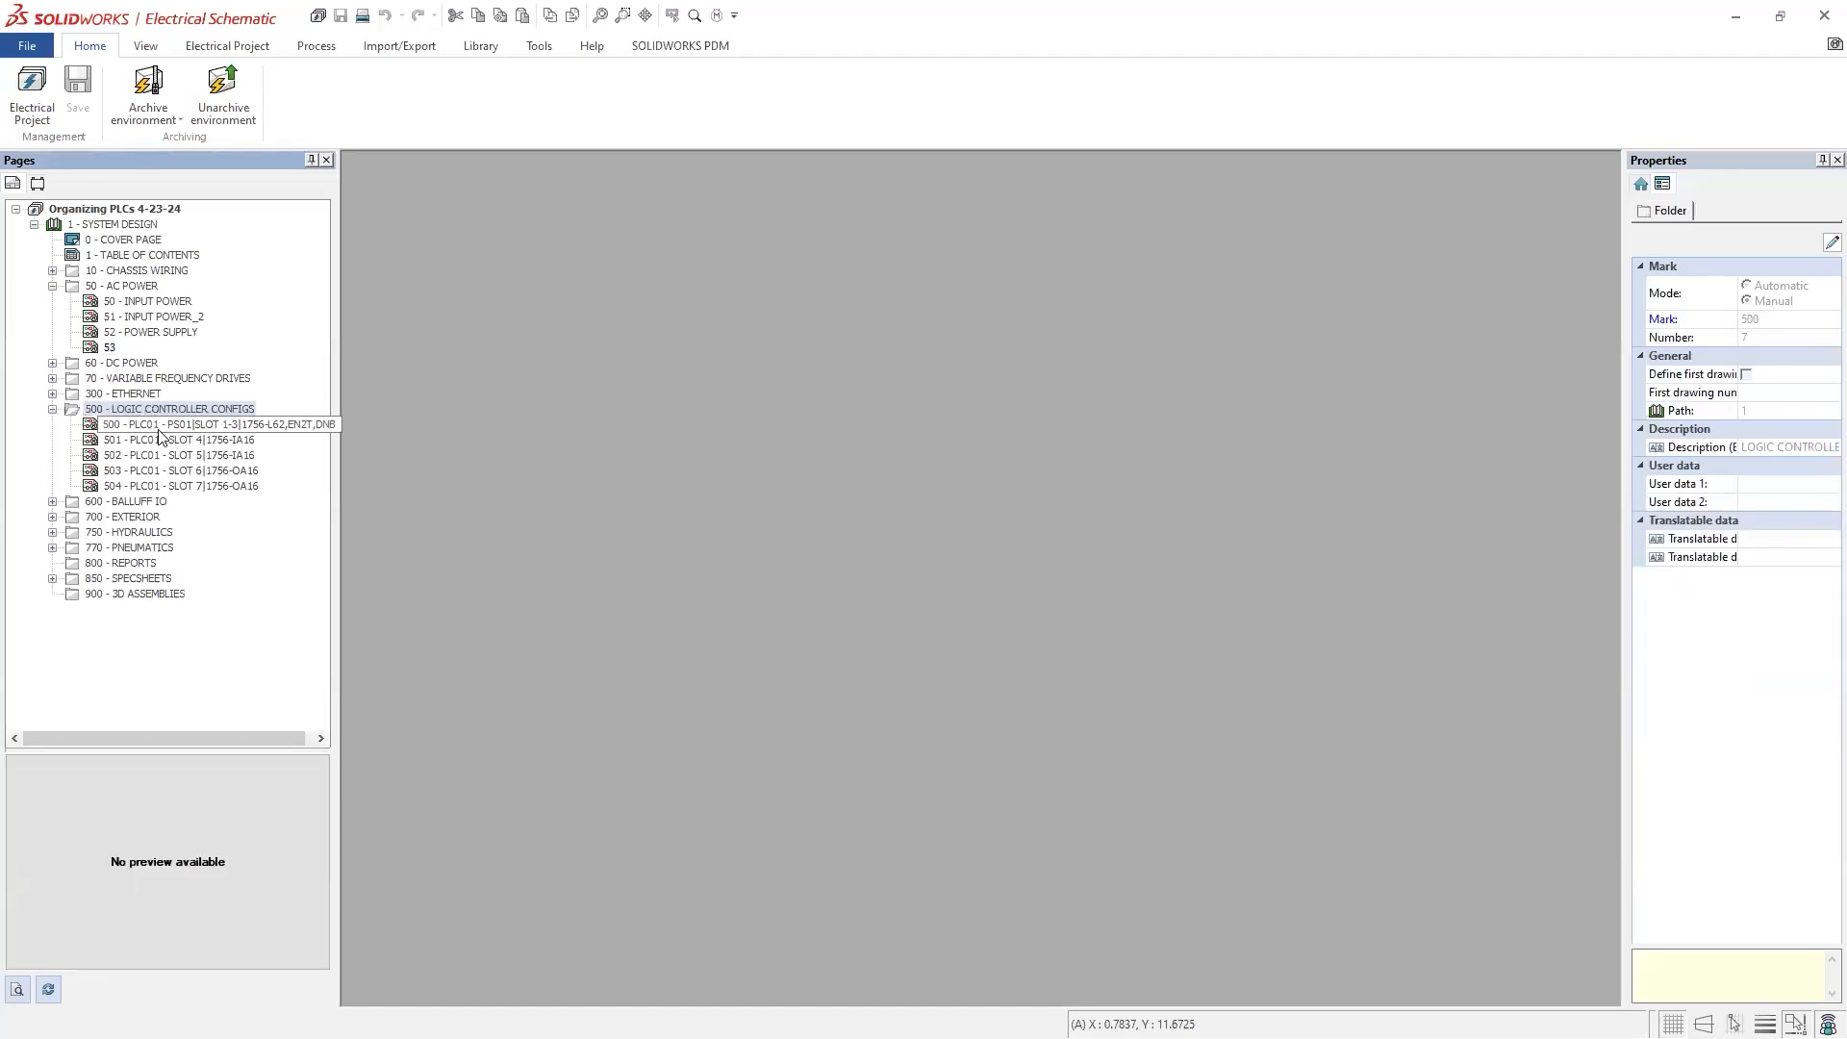
{"action": "left_click", "coordinate": [228, 46]}
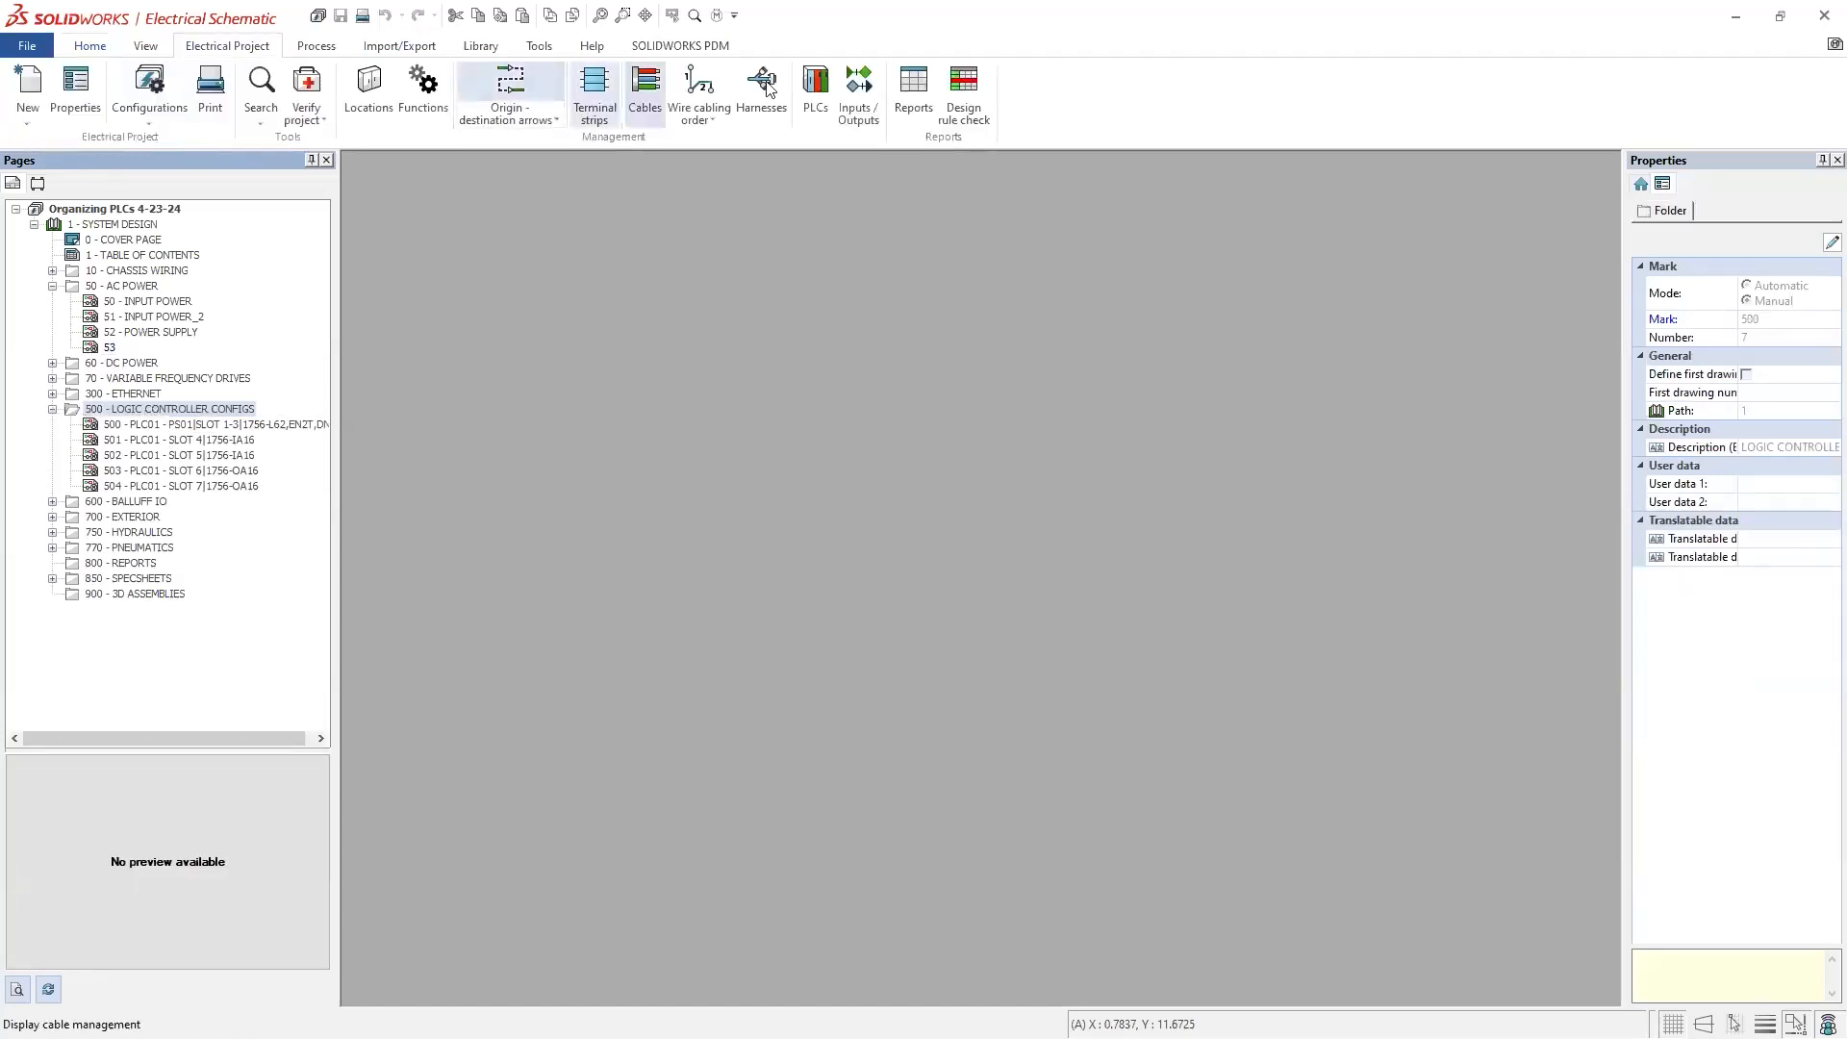
{"action": "left_click", "coordinate": [819, 123]}
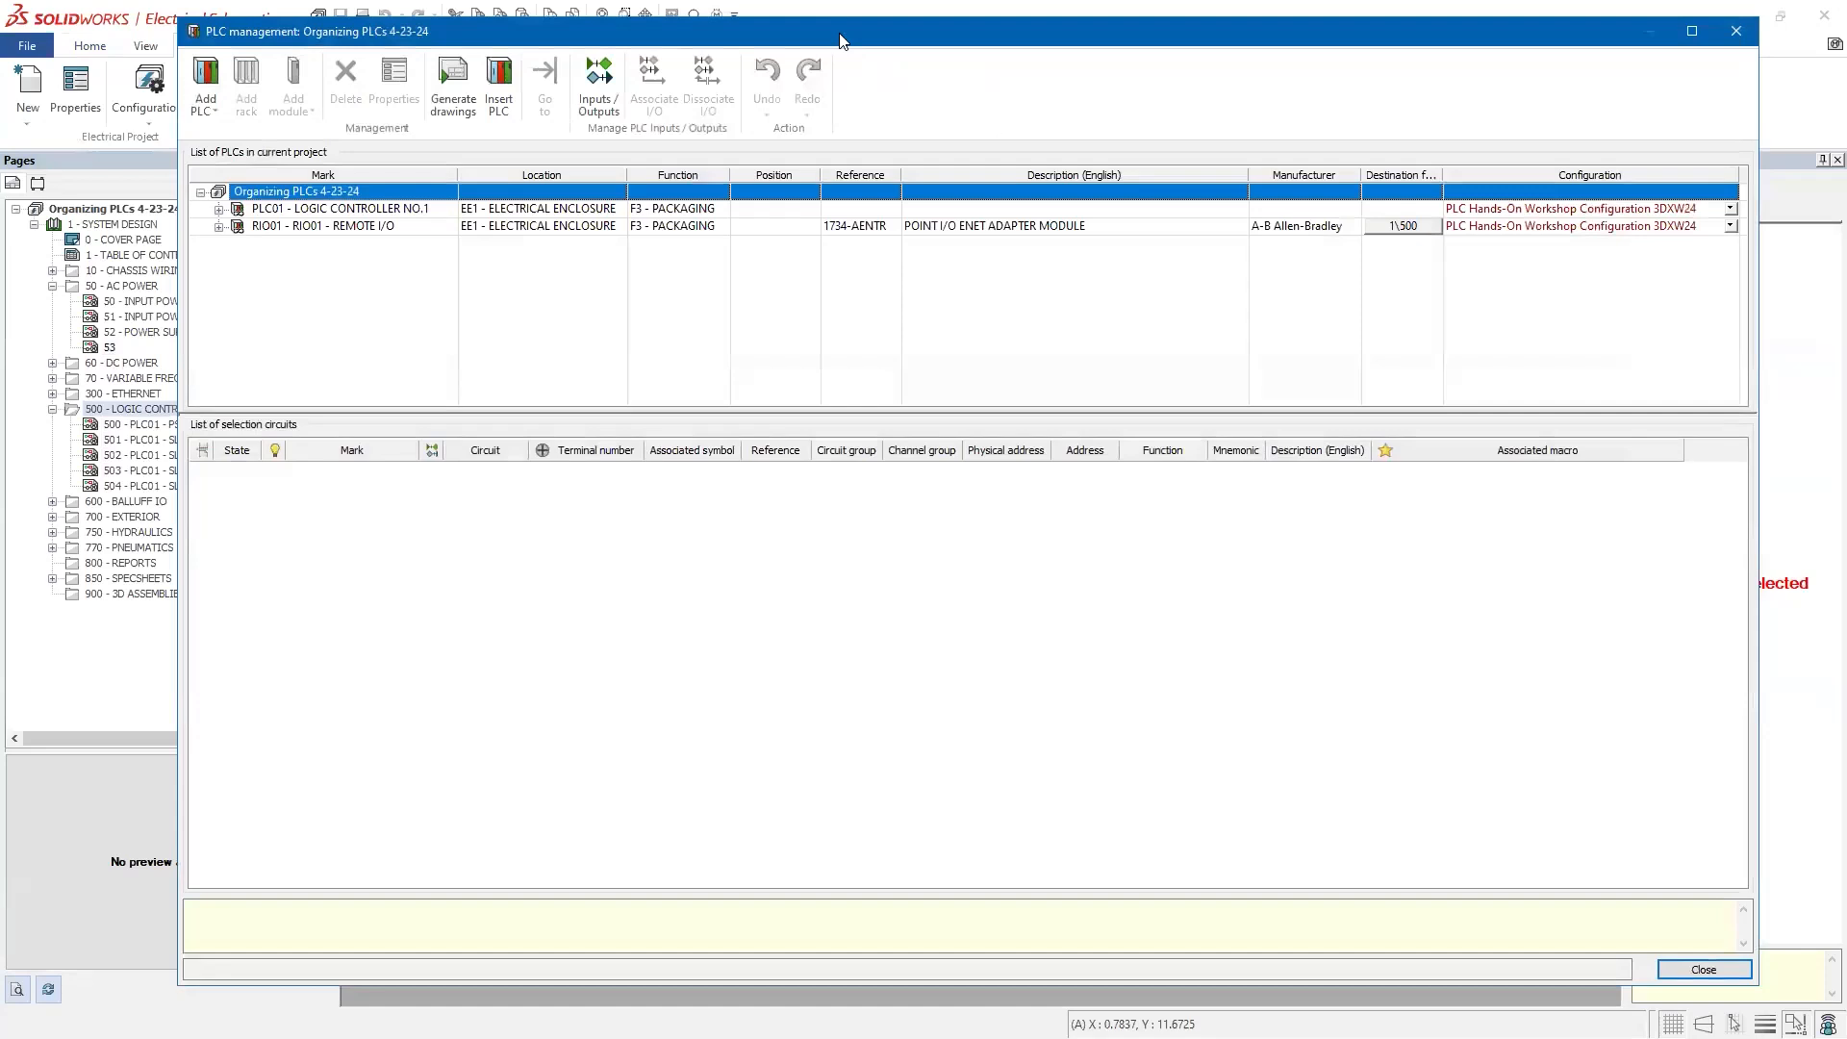
Step: Expand PLC01, its RACK01 and RIO01 in the PLC list, enlarging the list to show all their modules
{"action": "left_click_drag", "start_coordinate": [840, 40], "coordinate": [831, 51]}
{"action": "left_click_drag", "start_coordinate": [321, 423], "coordinate": [326, 460]}
{"action": "left_click", "coordinate": [209, 235]}
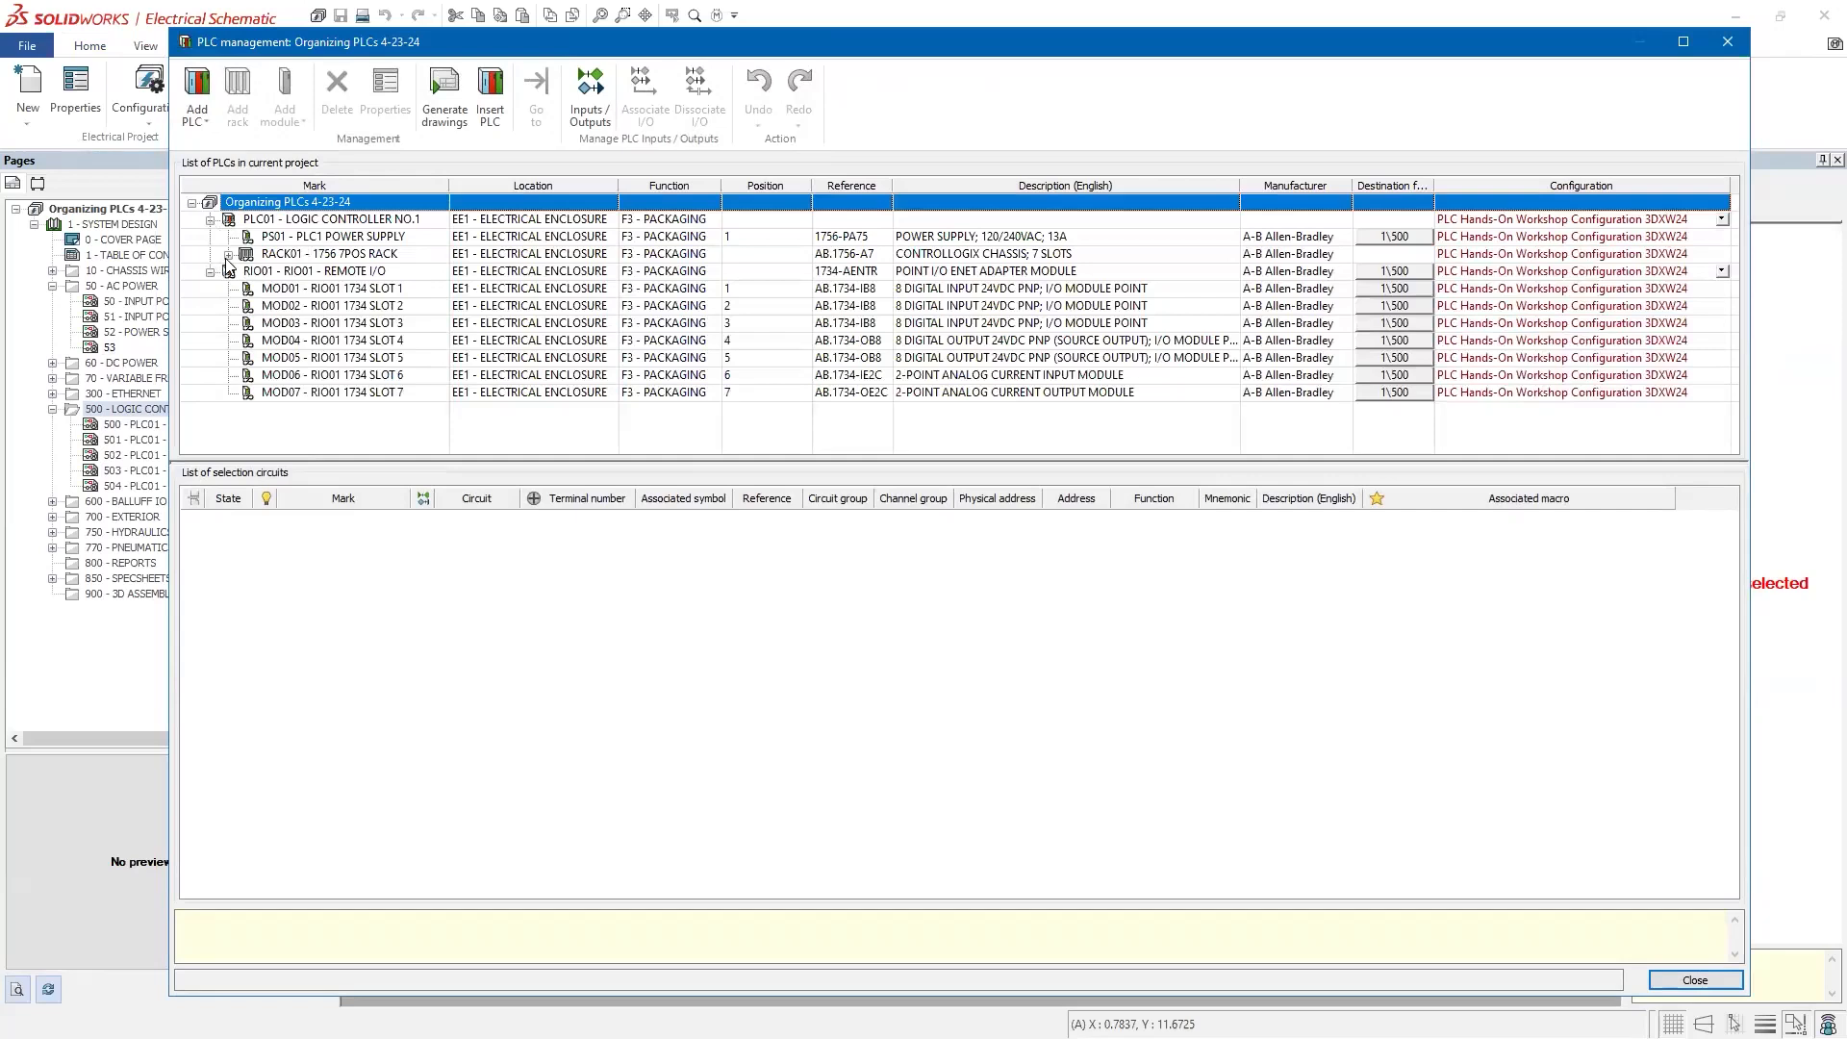
{"action": "left_click", "coordinate": [228, 254]}
{"action": "left_click_drag", "start_coordinate": [423, 462], "coordinate": [429, 525]}
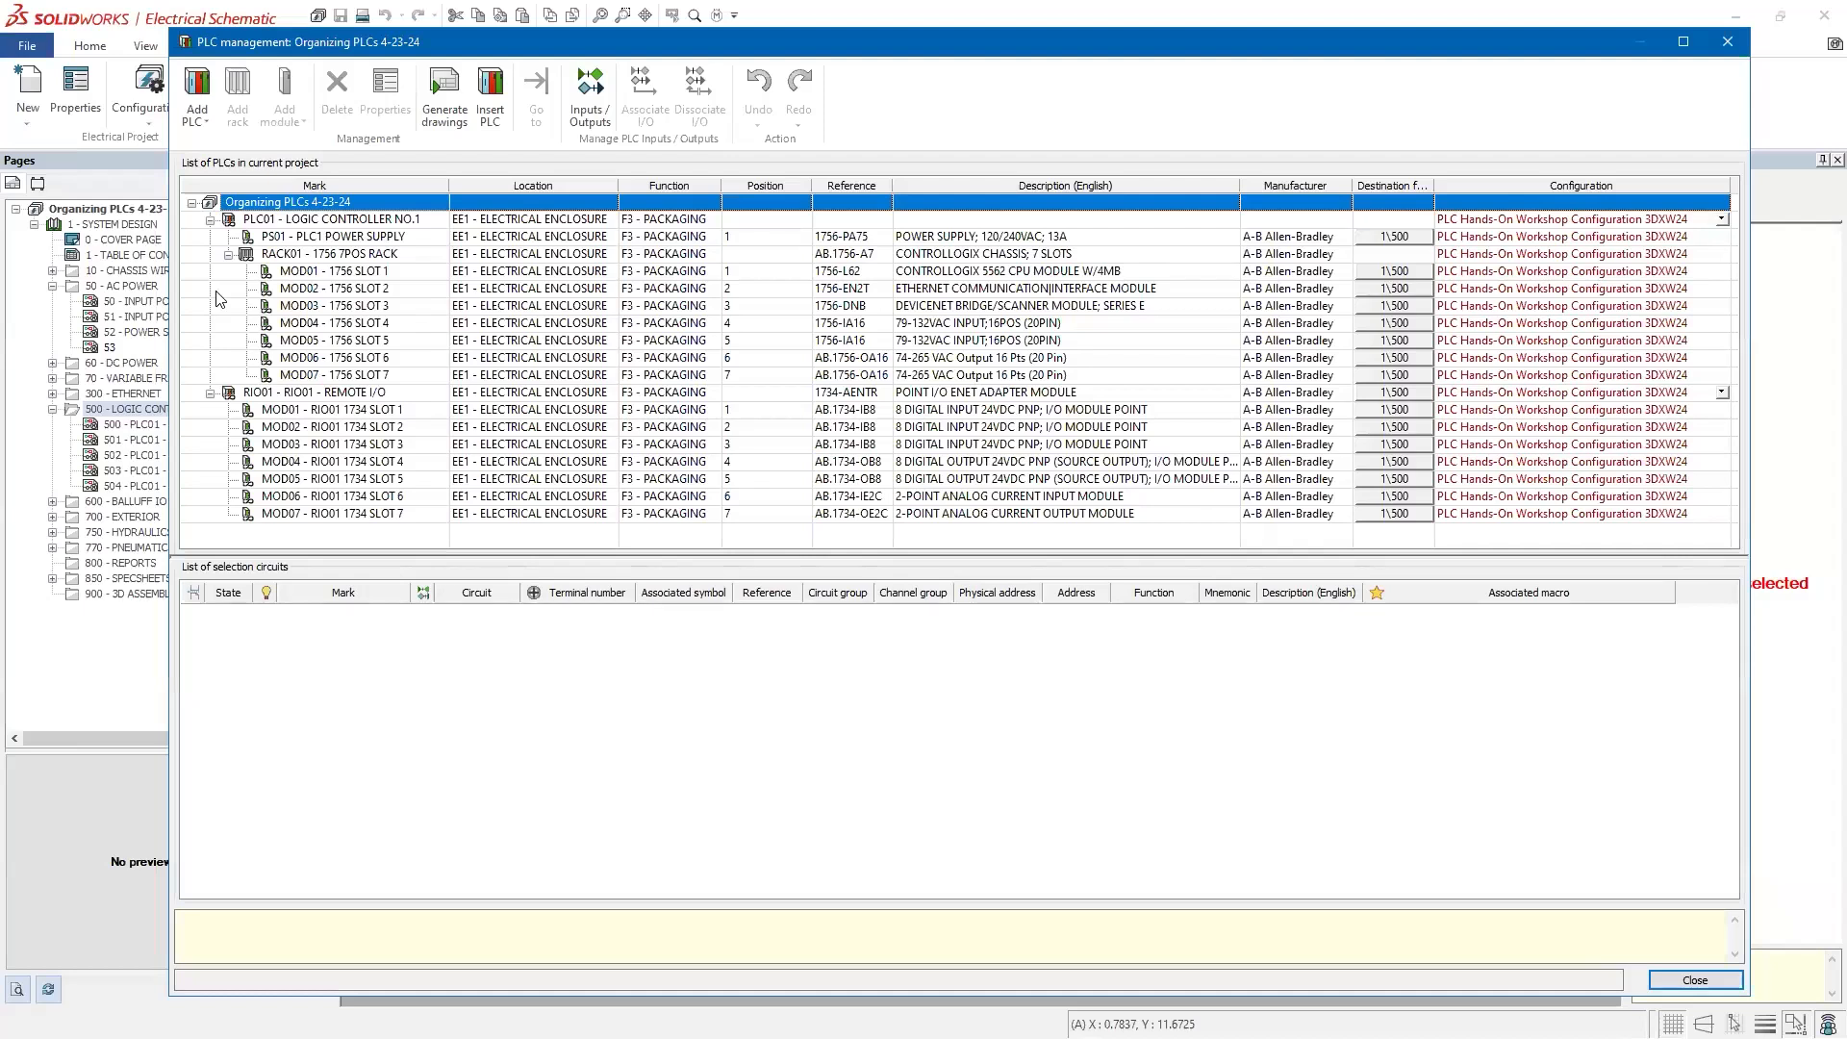
Step: Examine the PLC01 entry and the matching 1756 Assembly 3D model in SOLIDWORKS
{"action": "left_click", "coordinate": [269, 223]}
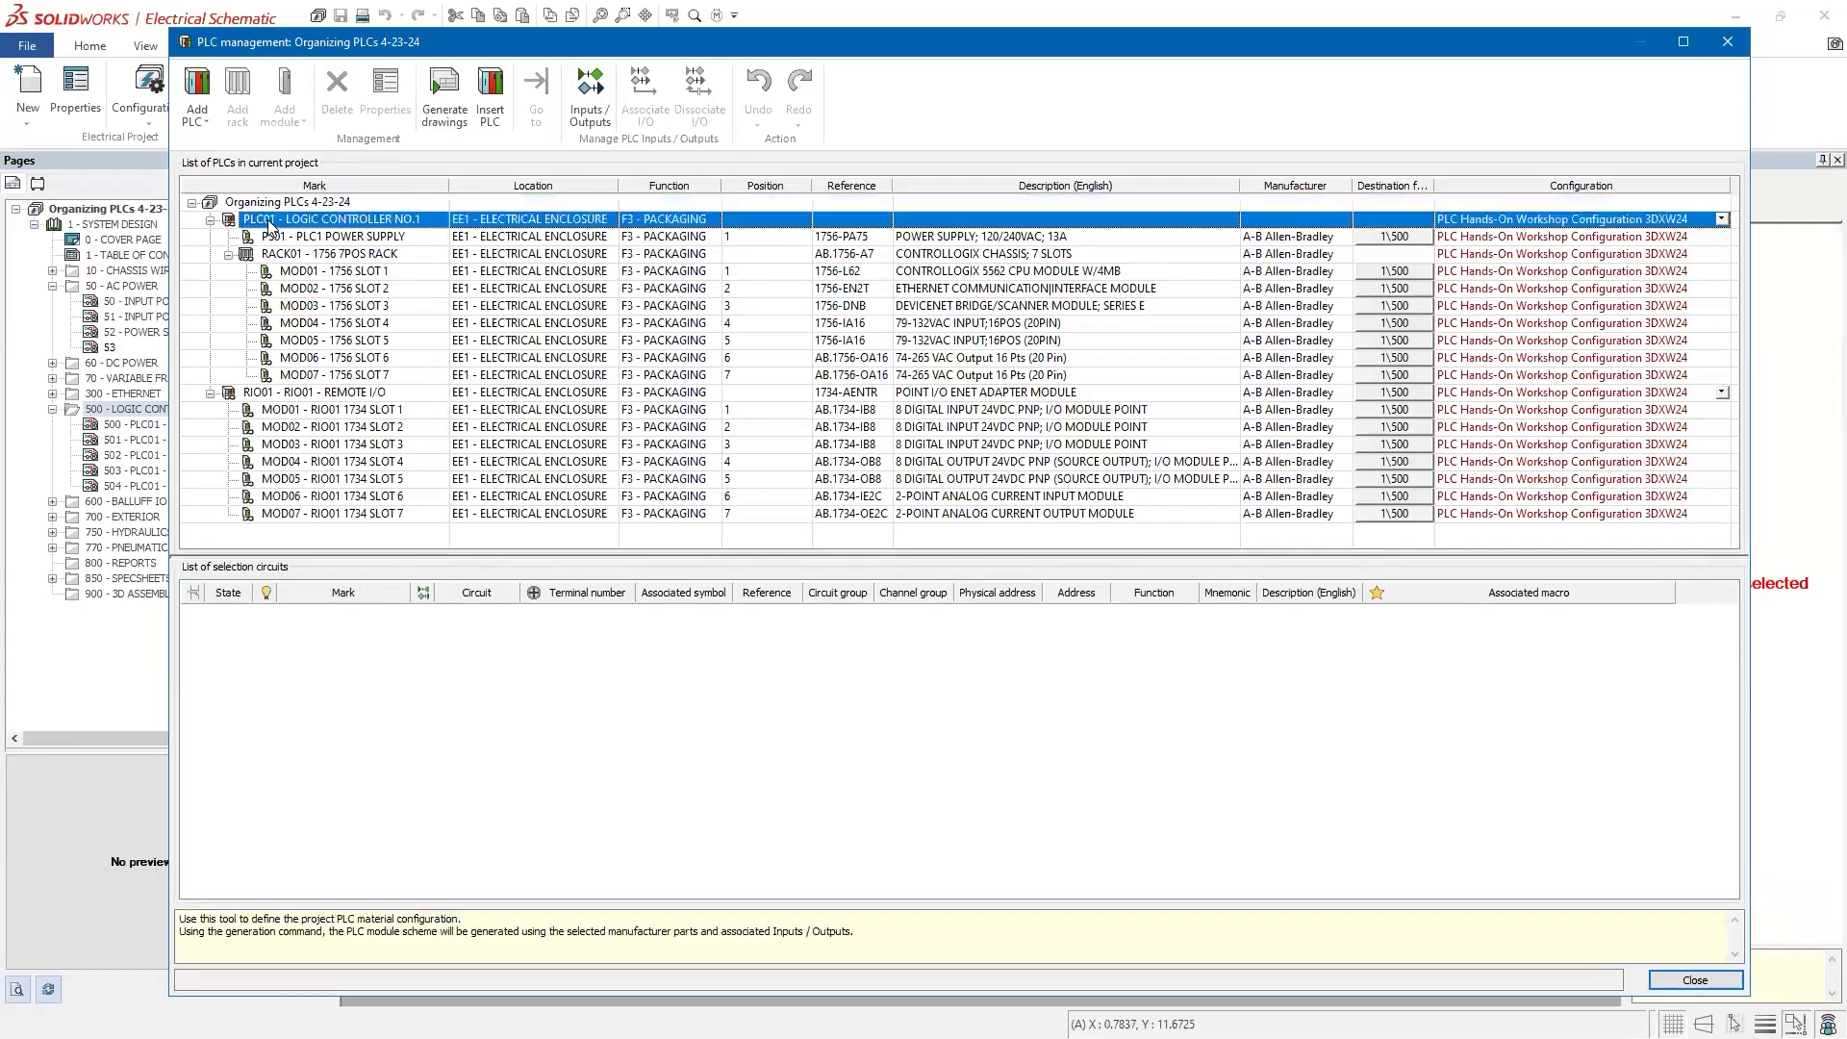
{"action": "left_click", "coordinate": [221, 239], "text": "shift"}
{"action": "left_click_drag", "start_coordinate": [216, 232], "coordinate": [216, 231]}
{"action": "left_click", "coordinate": [194, 227]}
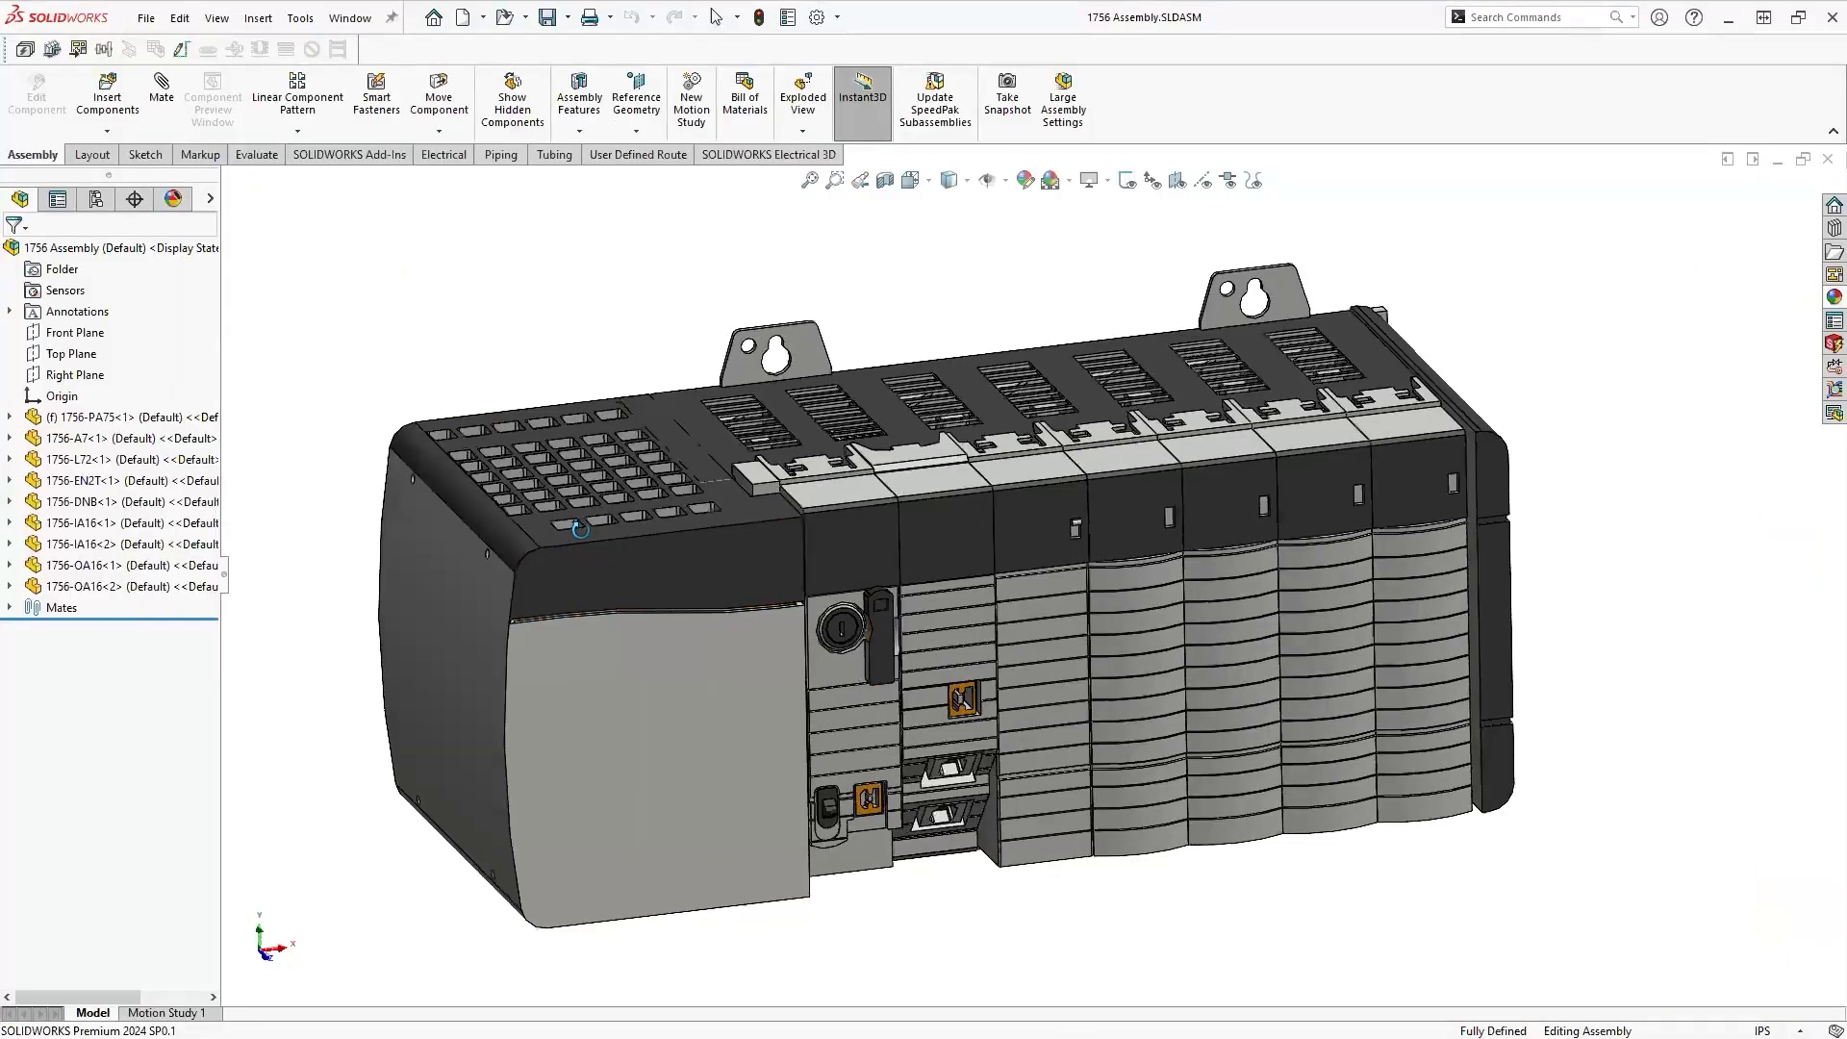
{"action": "middle_click_drag", "start_coordinate": [580, 529], "coordinate": [560, 573]}
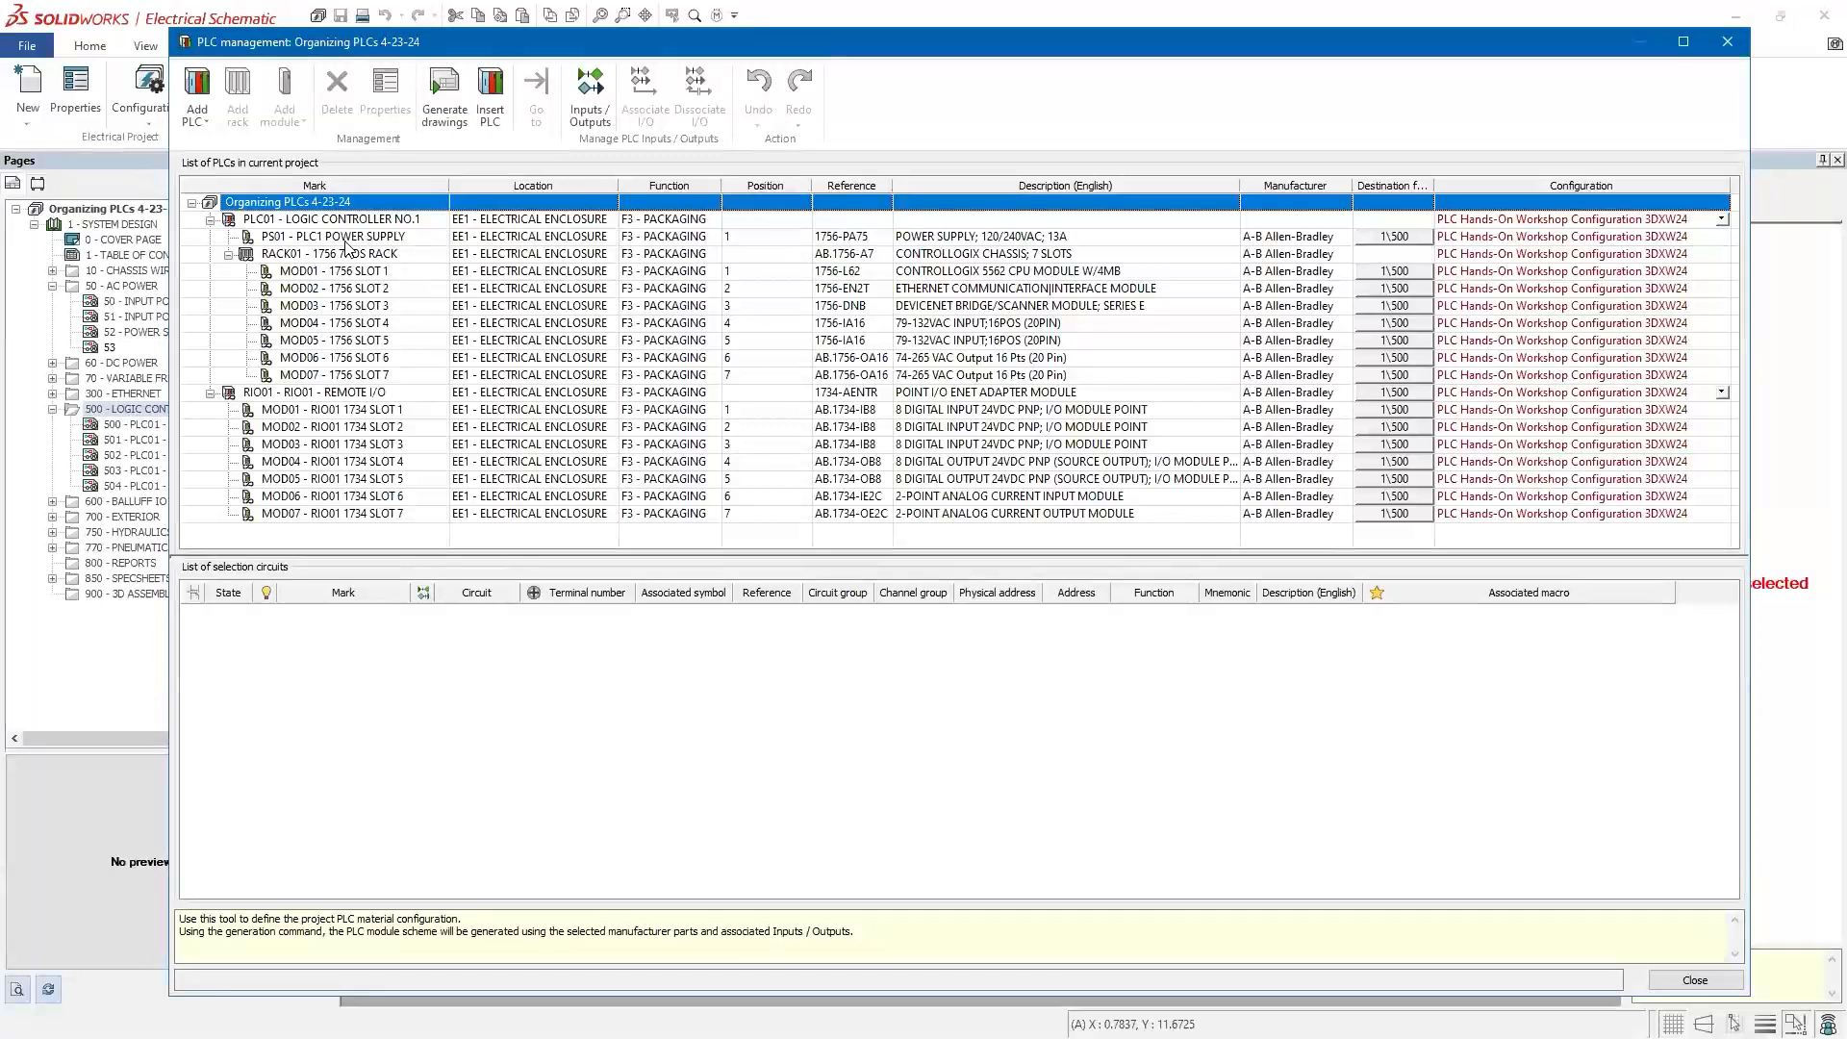
Step: Start a new PLC in the Organizing PLCs 4-23-24 project, using the configuration PLC Hands-On Workshop Configuration 3DXW24
{"action": "left_click", "coordinate": [271, 222]}
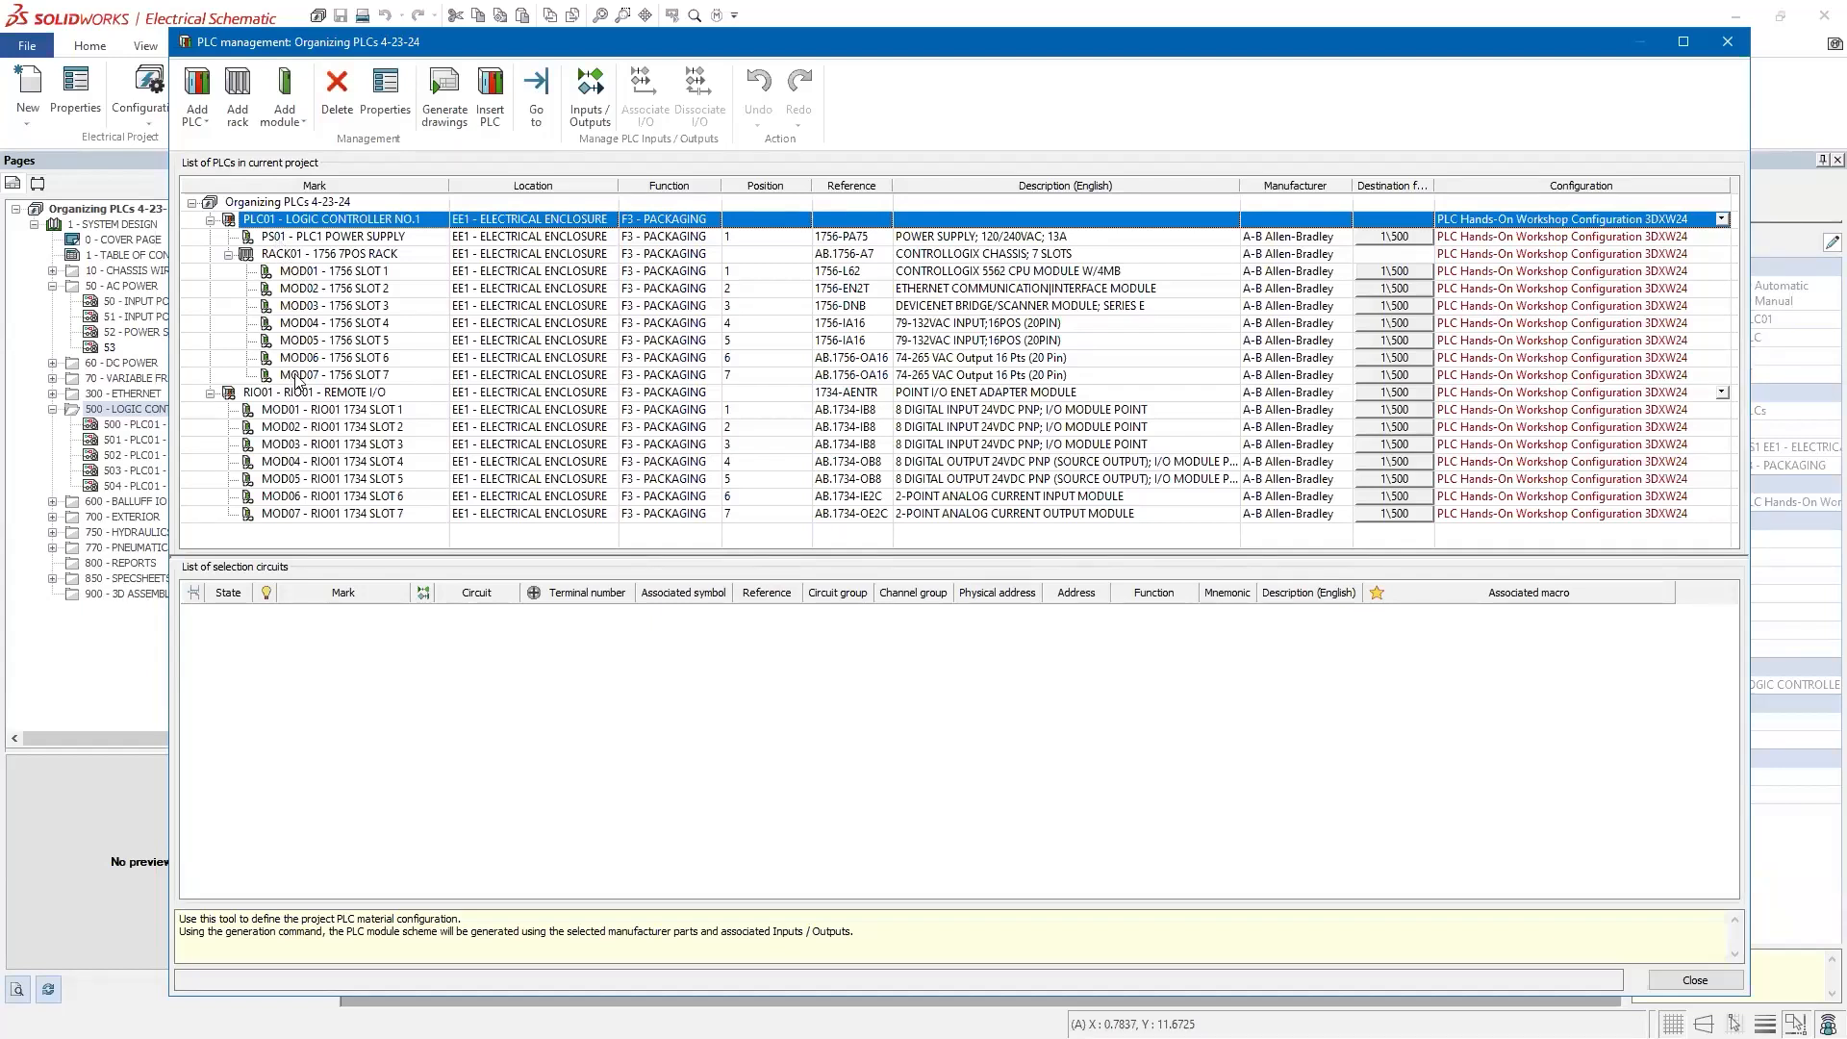
{"action": "left_click_drag", "start_coordinate": [352, 558], "coordinate": [347, 640]}
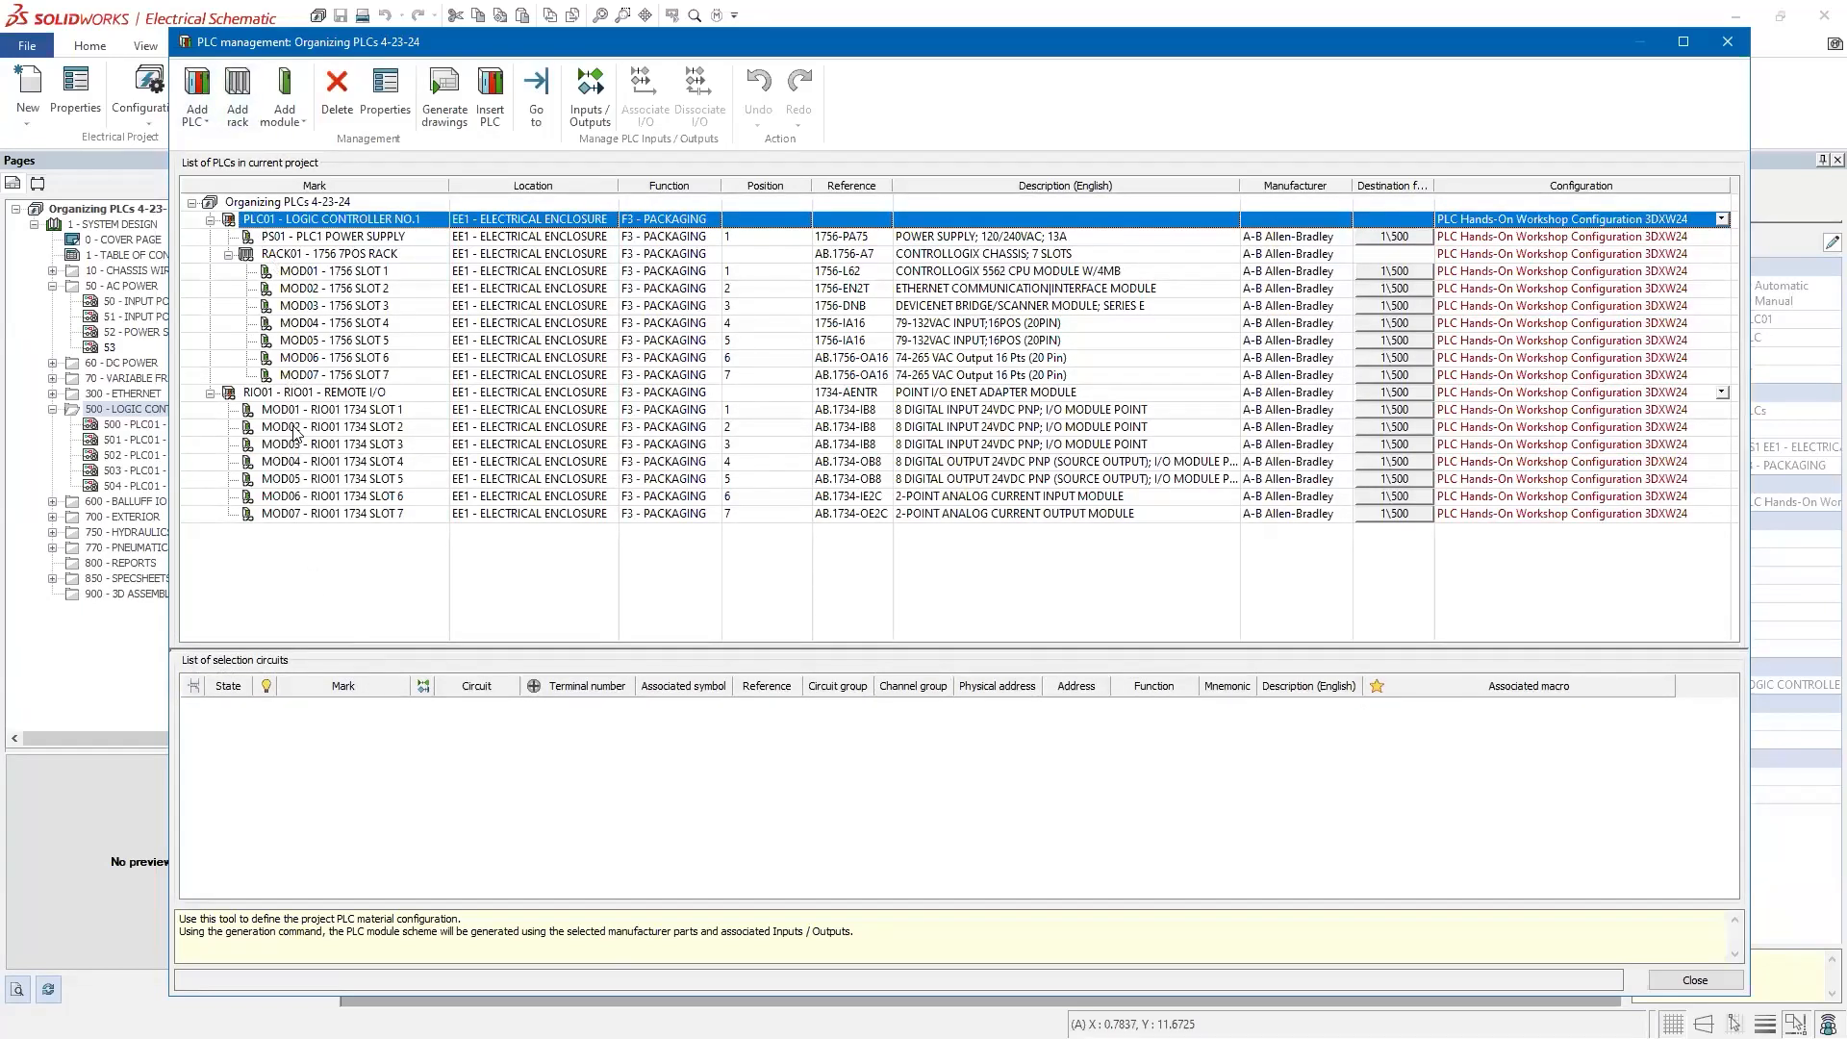
{"action": "left_click", "coordinate": [242, 202]}
{"action": "left_click", "coordinate": [197, 106]}
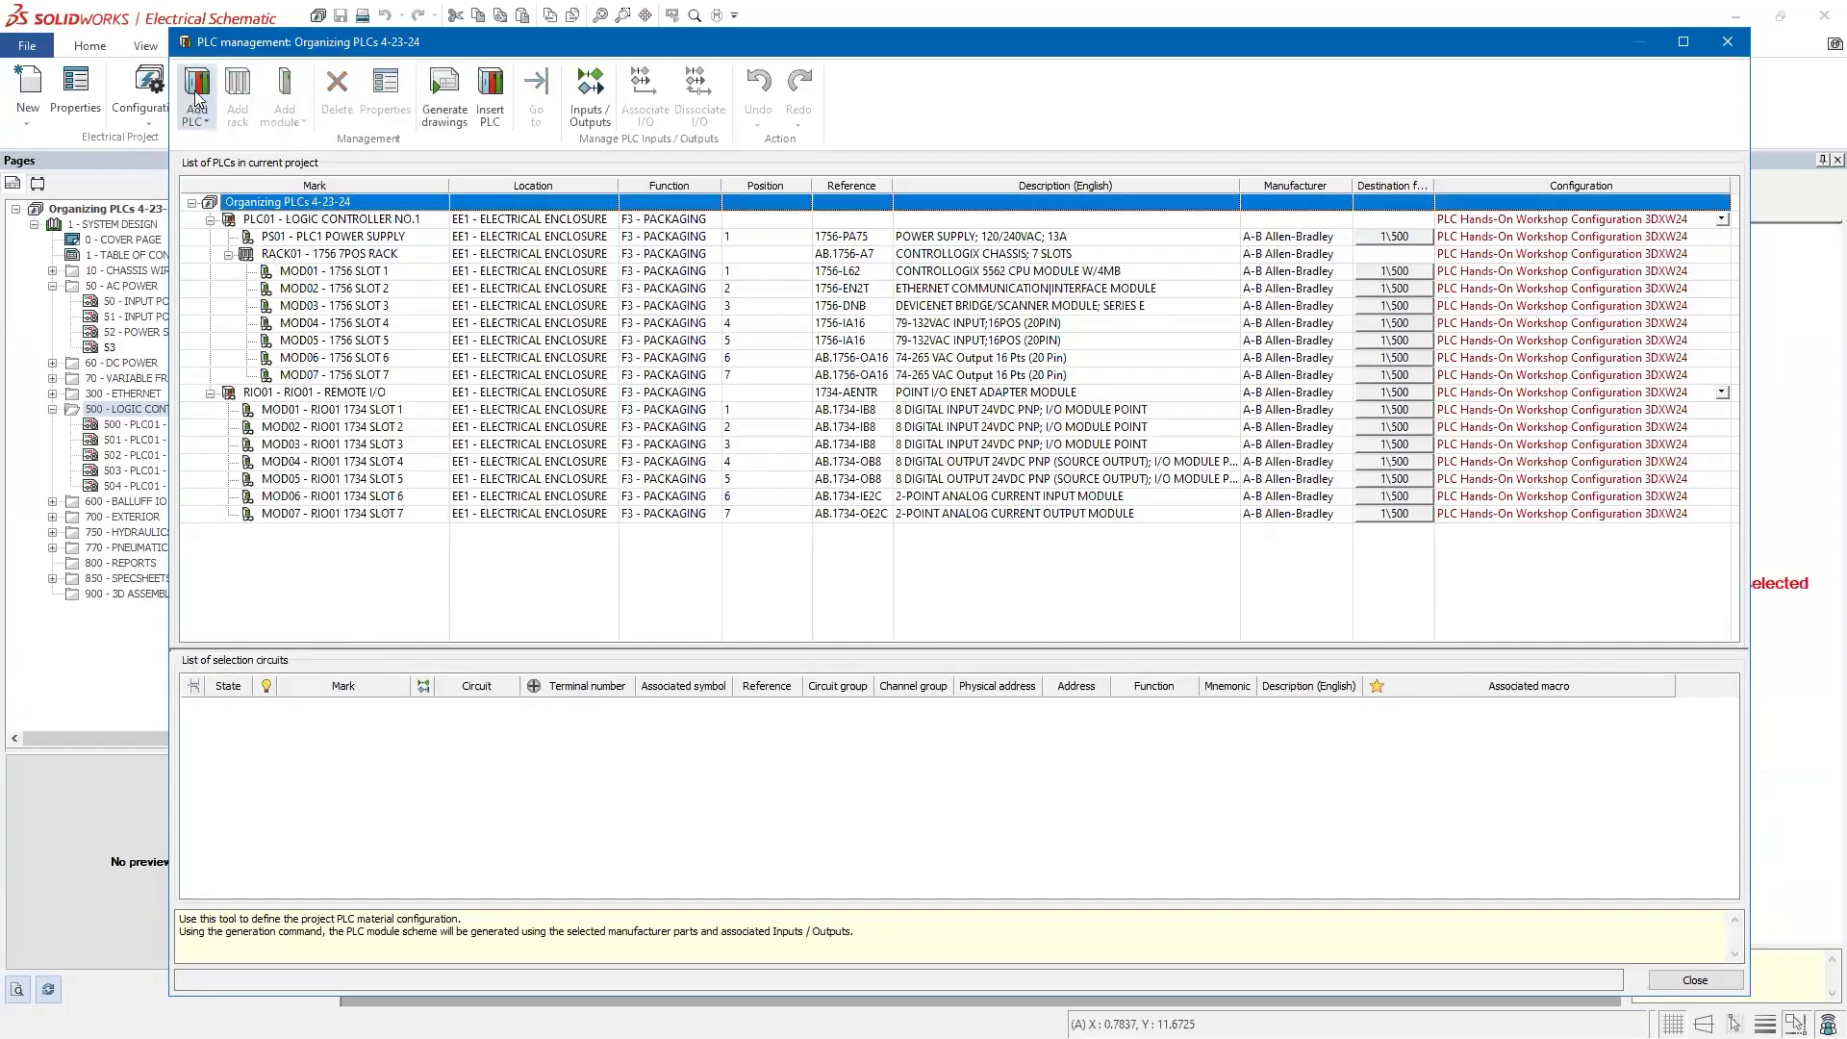
{"action": "left_click", "coordinate": [236, 141]}
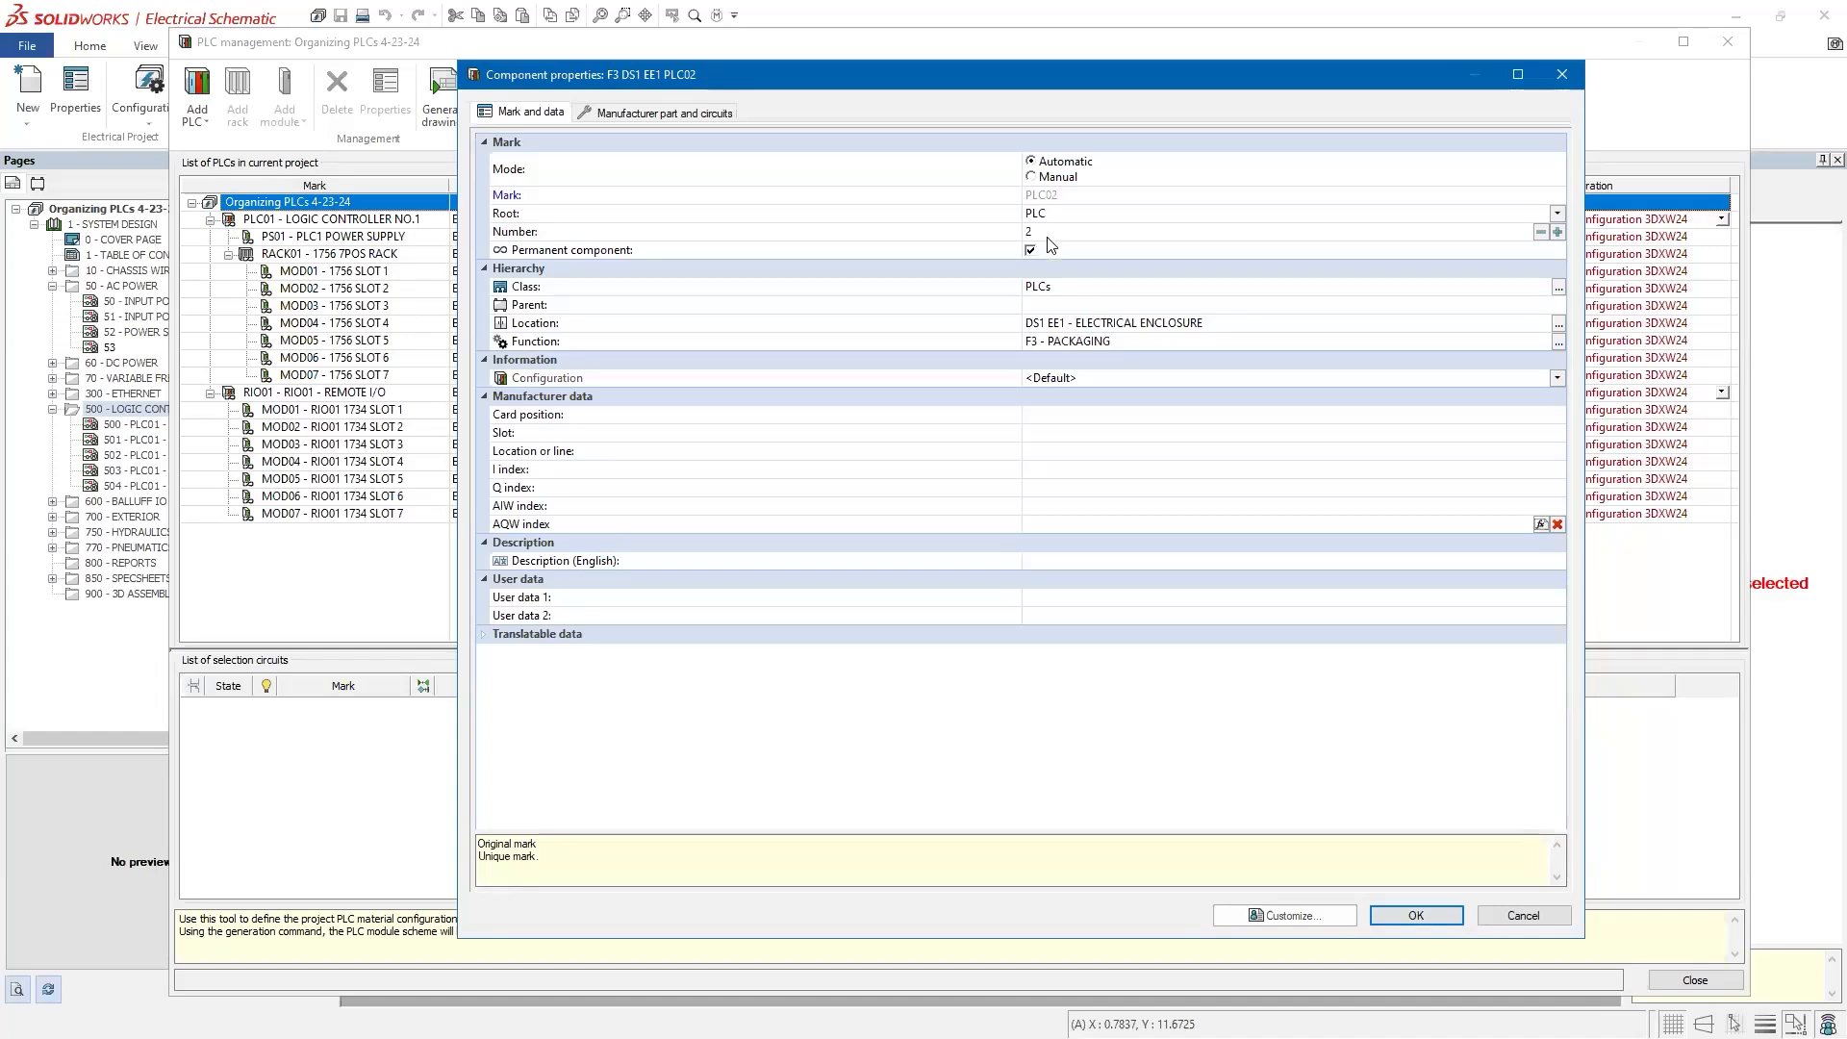
{"action": "left_click", "coordinate": [1049, 378]}
{"action": "left_click", "coordinate": [1076, 466]}
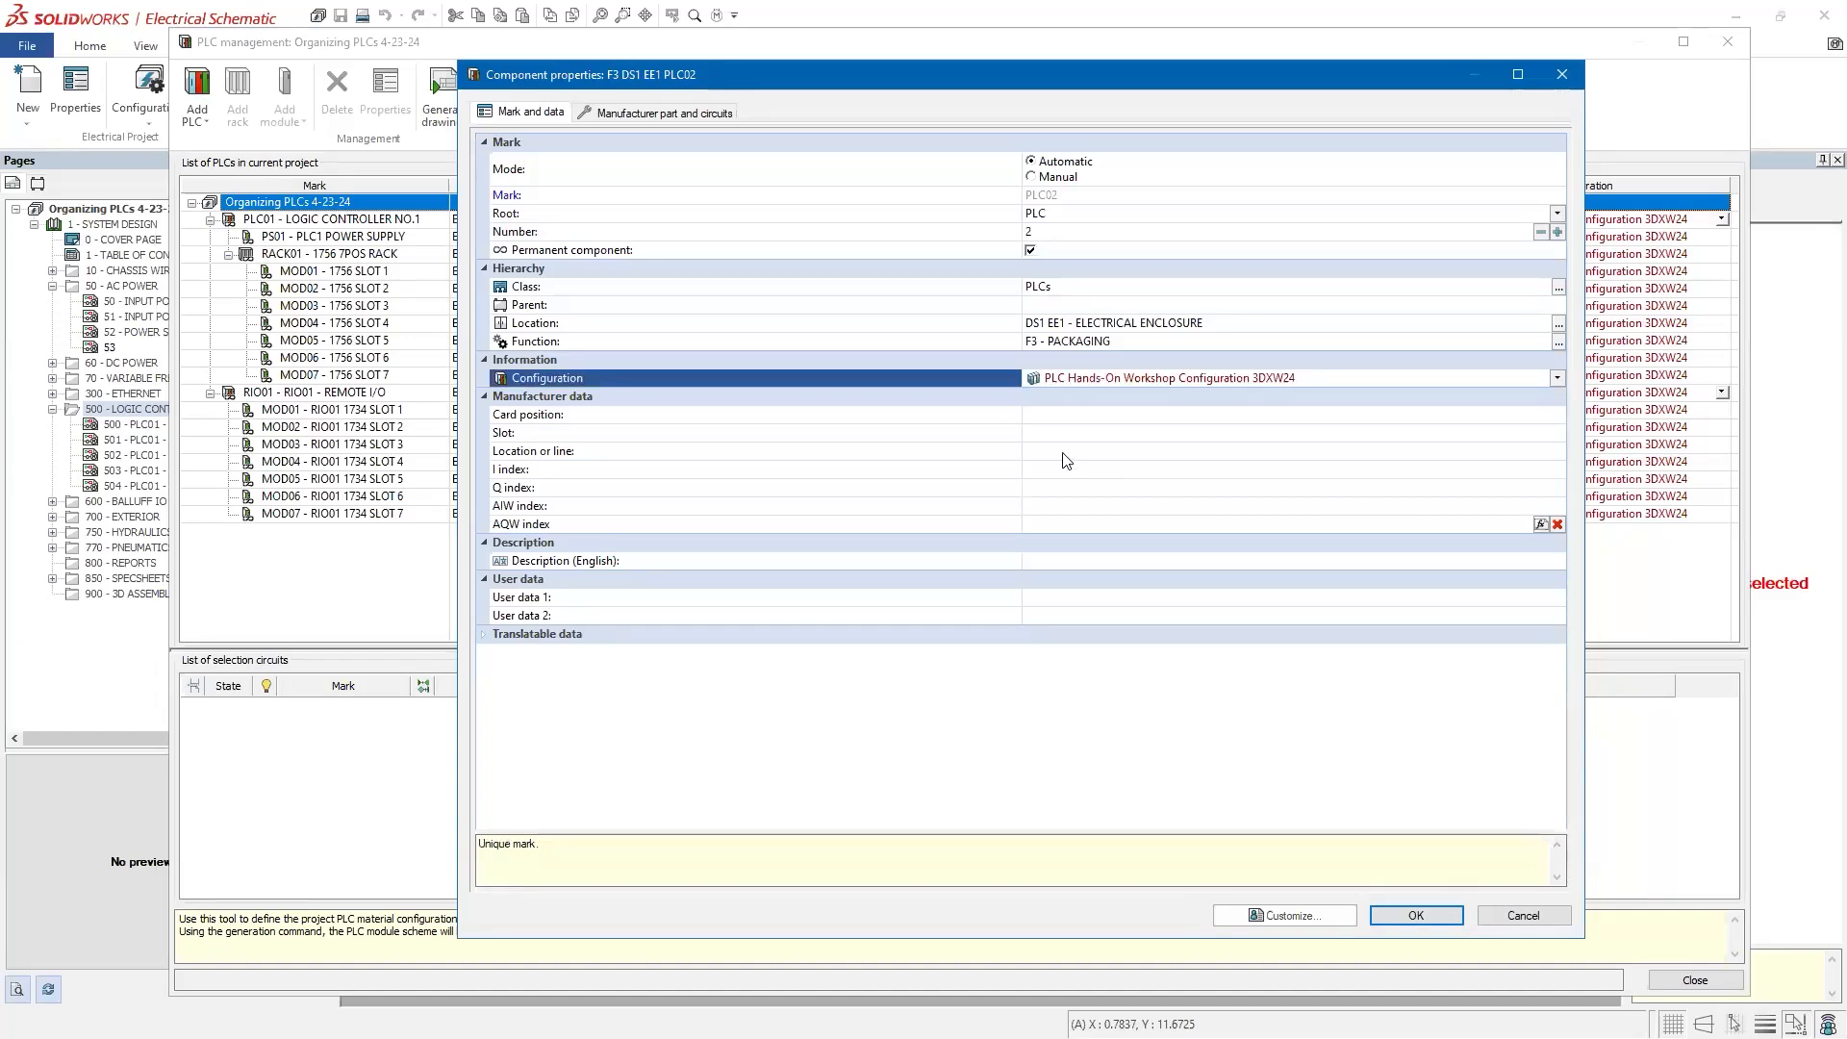
Step: Give the new PLC the description LOGIC CONTROLLER NO.2 and create it
{"action": "left_click", "coordinate": [1080, 561]}
{"action": "type", "text": "LO"}
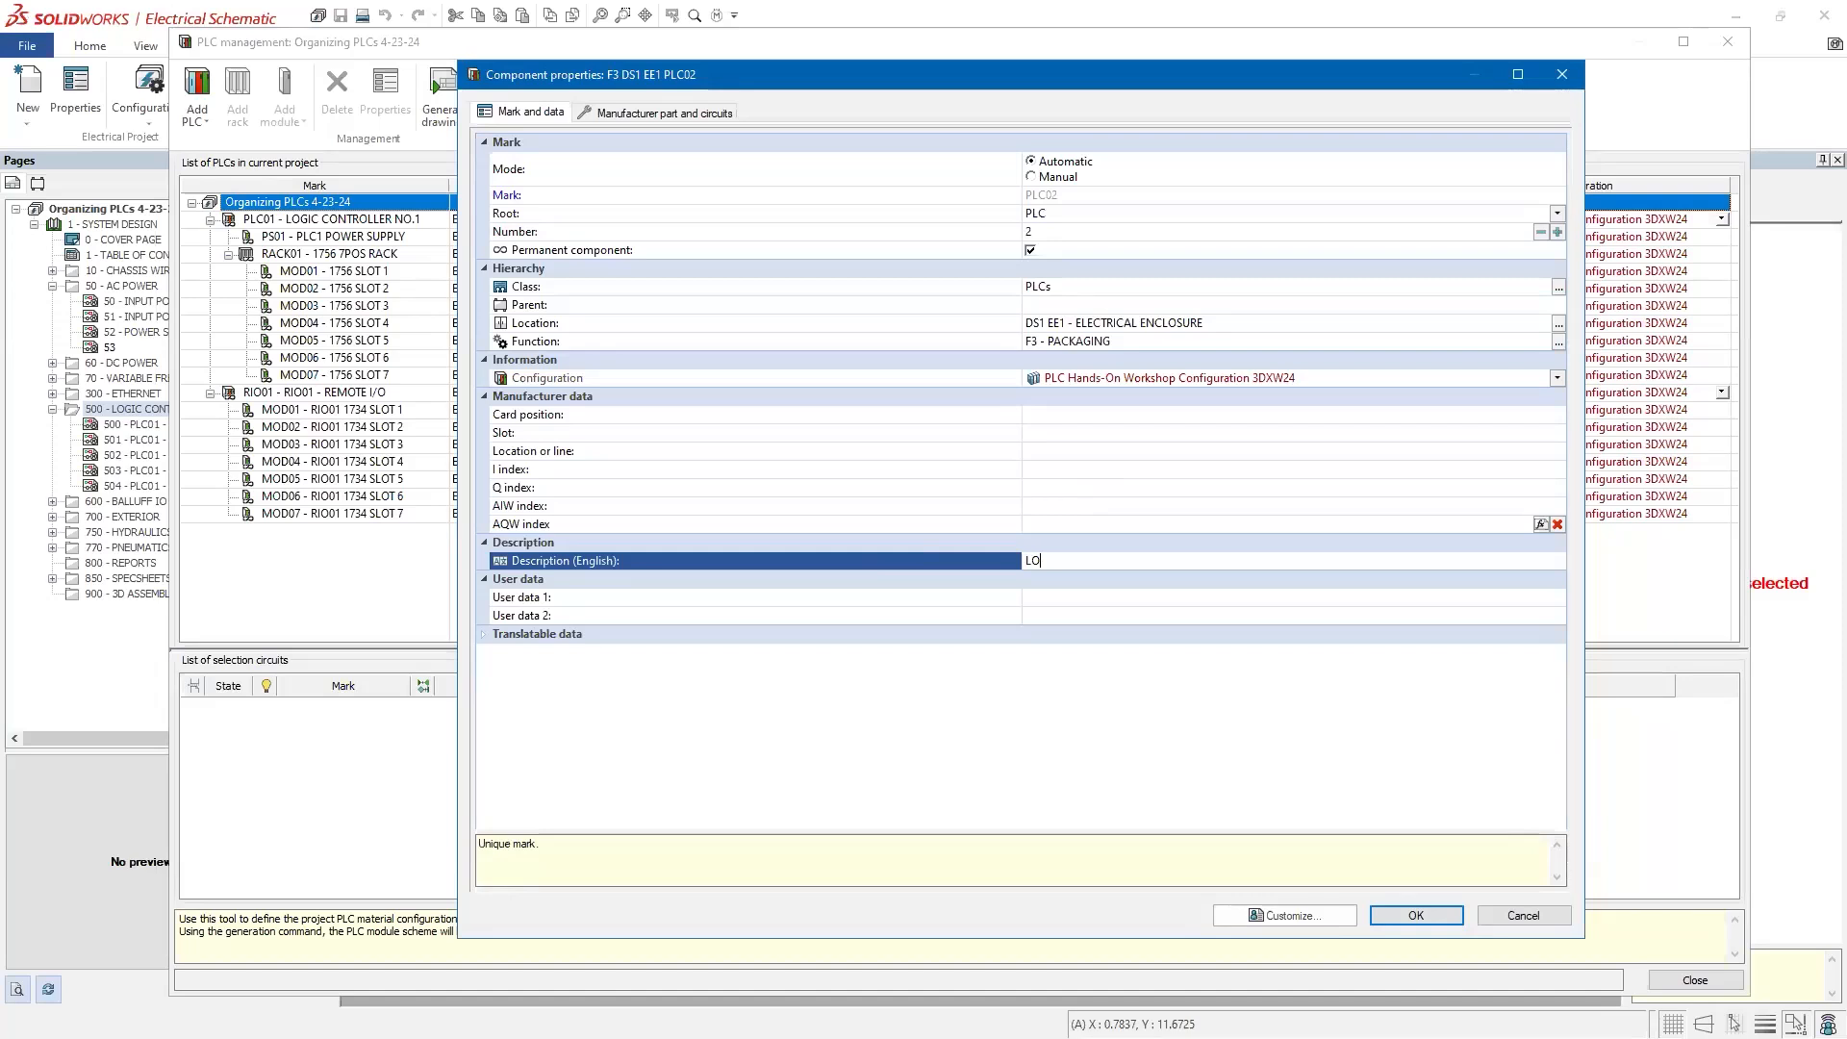
{"action": "type", "text": "GIC CONTROLLER NO.2"}
{"action": "left_click", "coordinate": [1416, 915]}
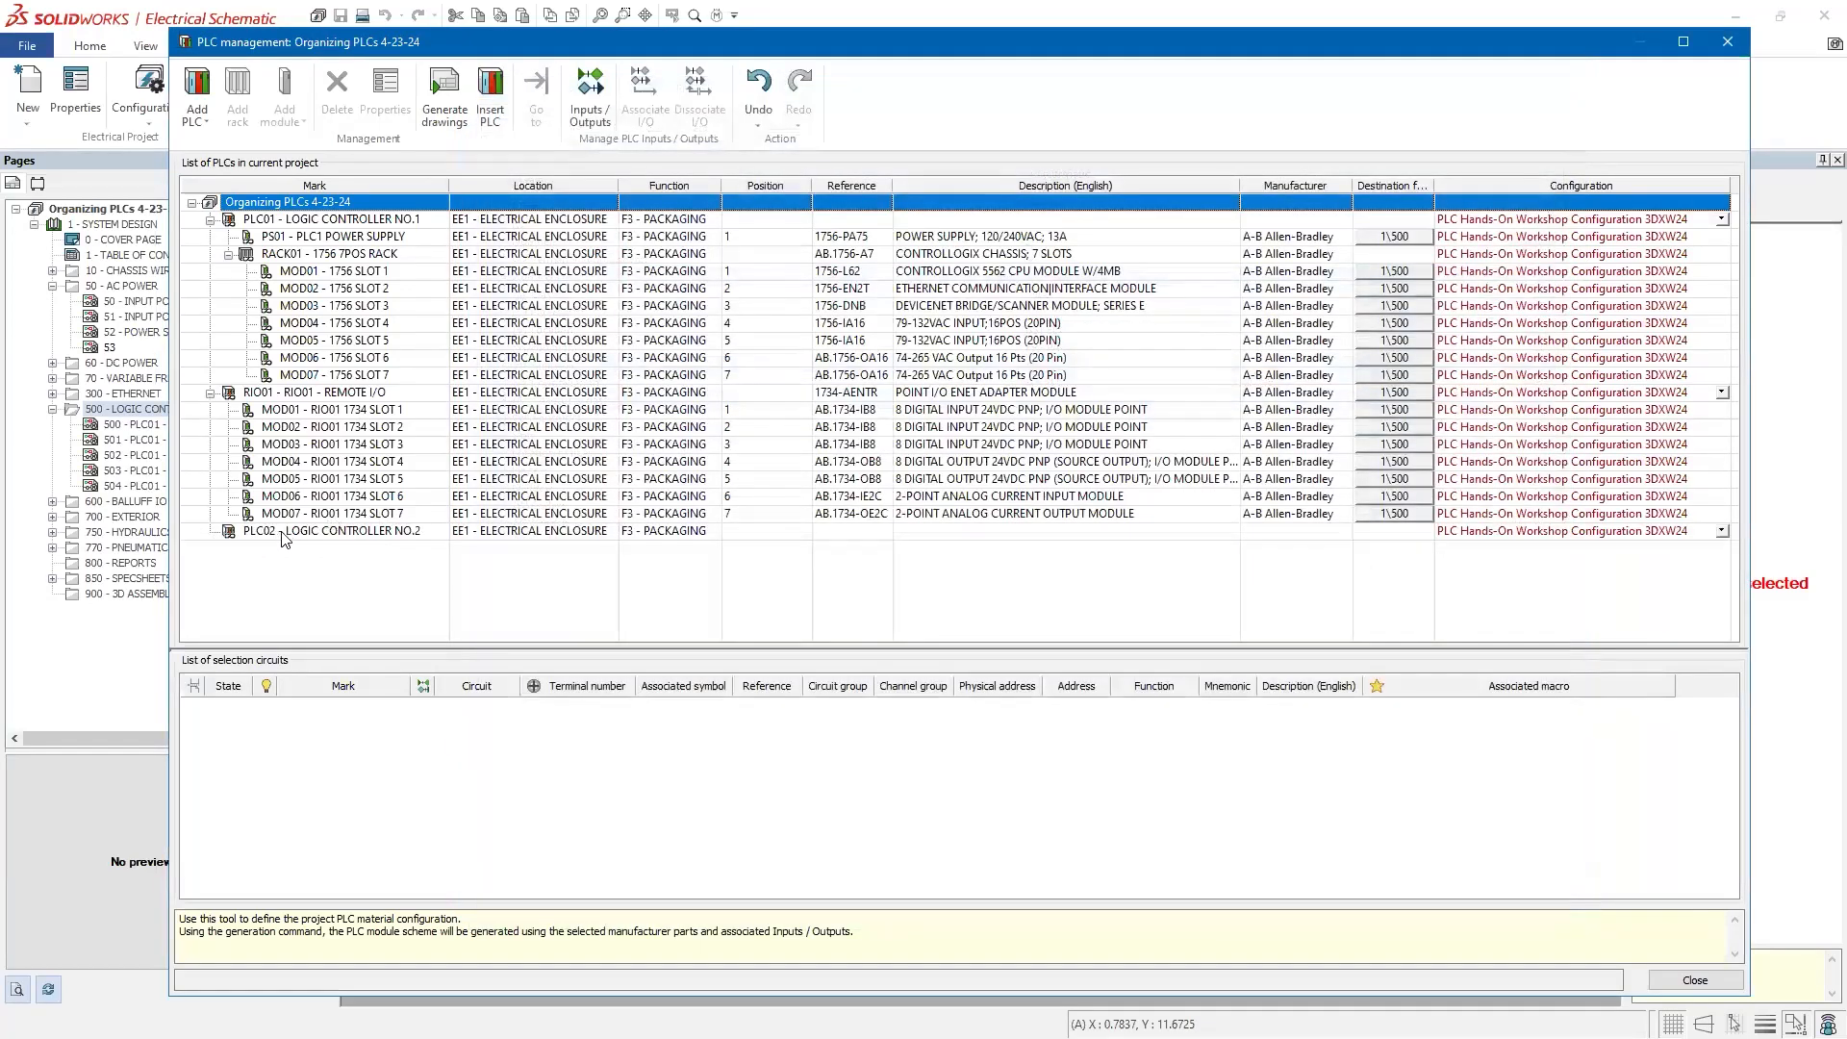
Step: Start adding a module to PLC02 and remove all filters from the manufacturer part selection
{"action": "left_click", "coordinate": [298, 535]}
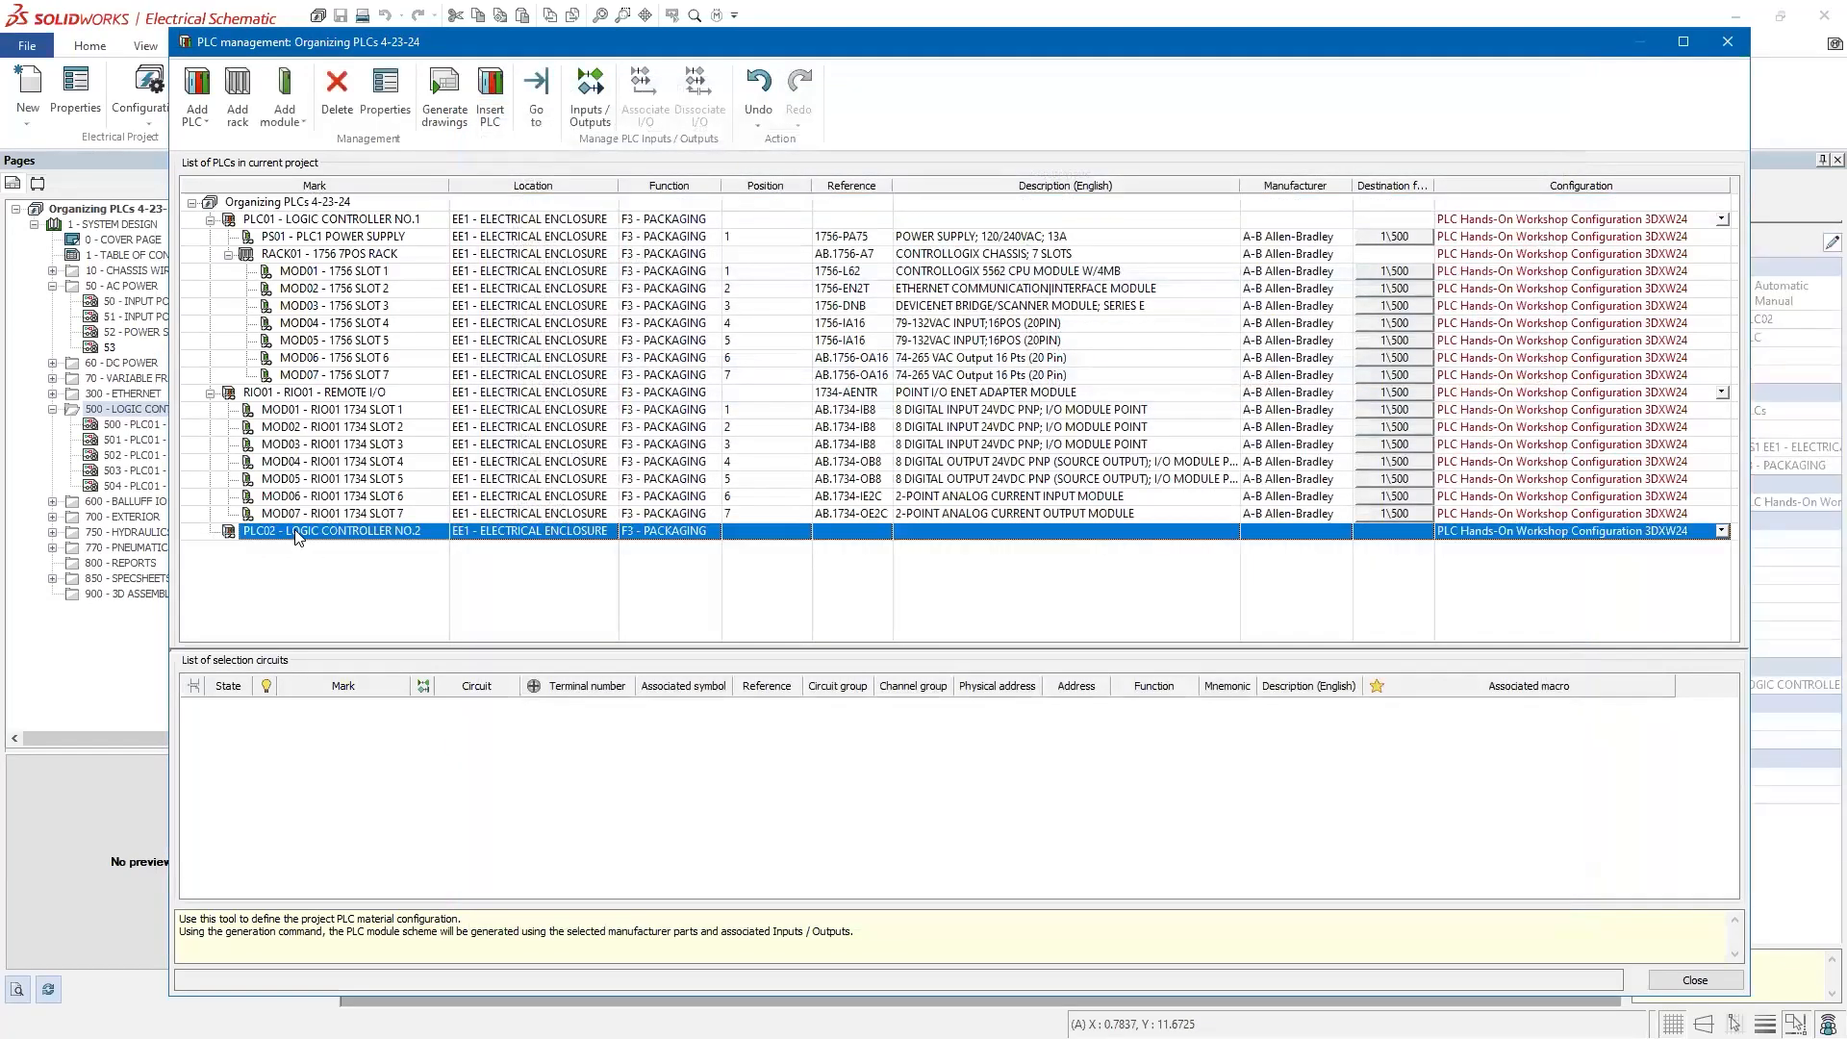
{"action": "left_click", "coordinate": [285, 97]}
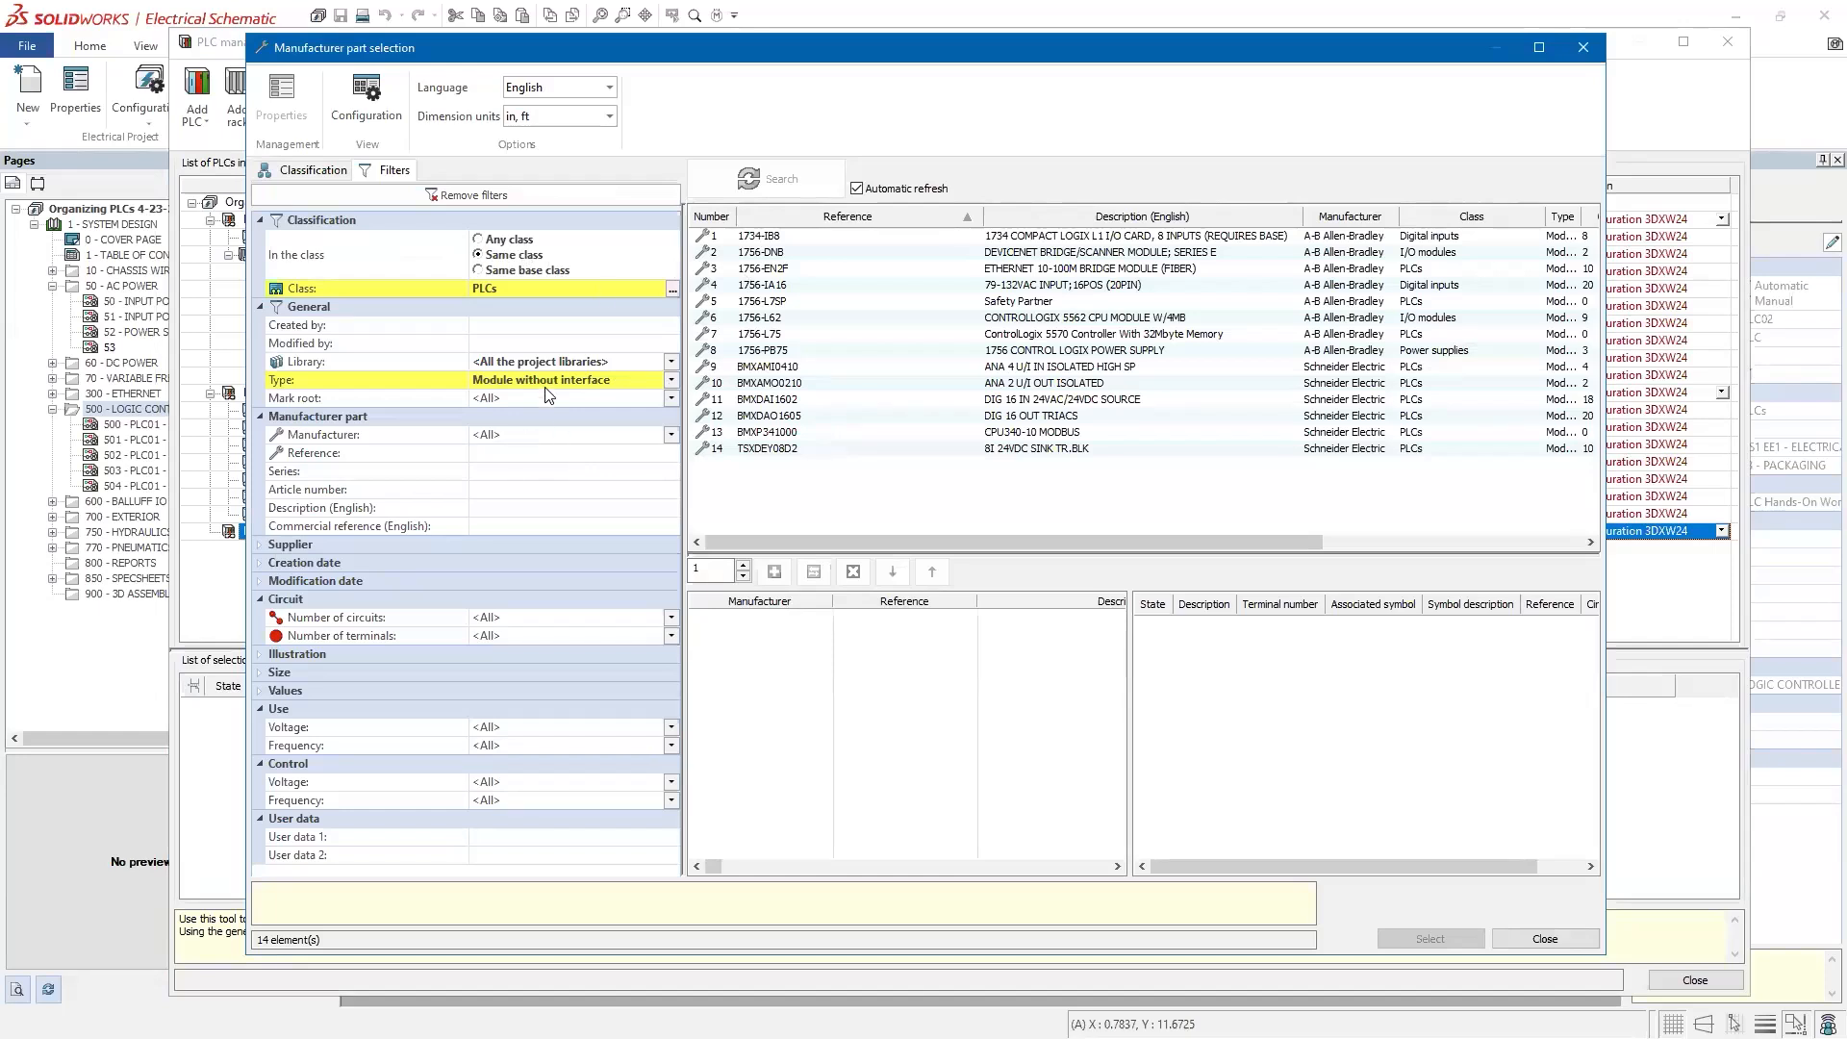
{"action": "left_click", "coordinate": [496, 197]}
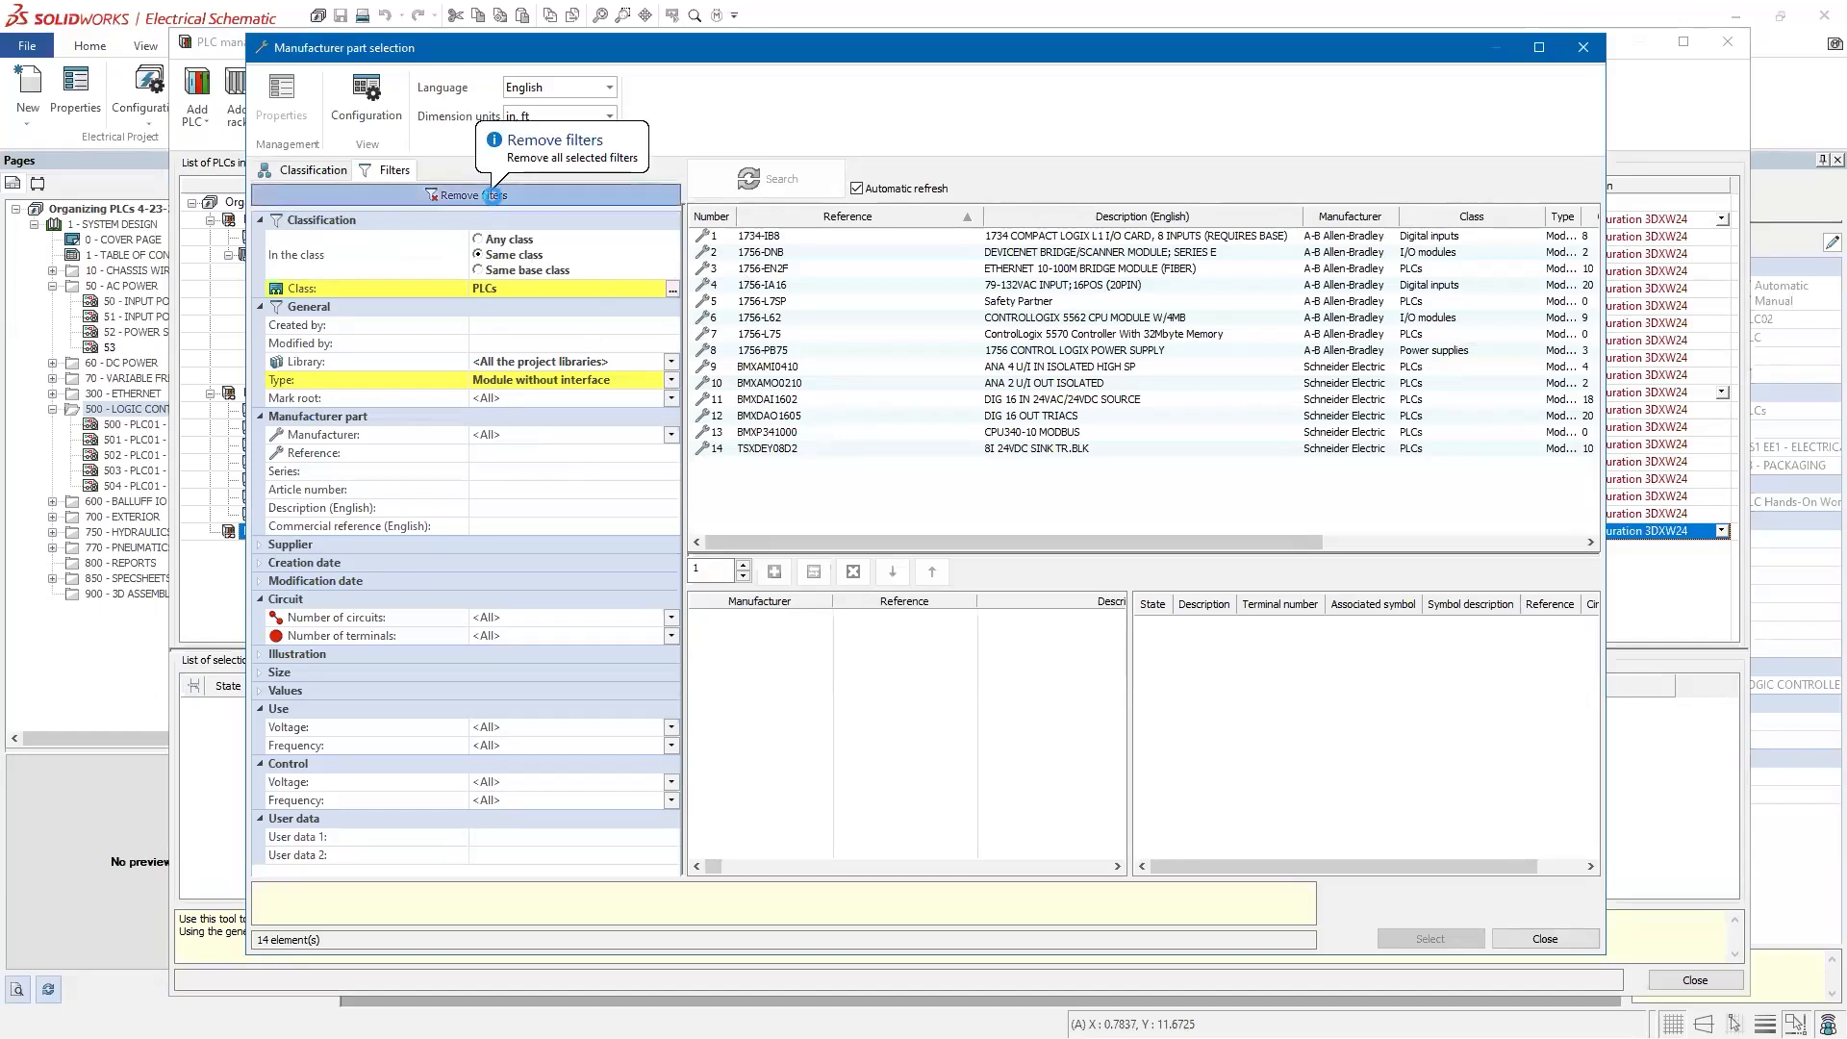
Step: Search for reference 1756-PA72 and add the AB.1756-PA72 power supply to PLC02
{"action": "left_click", "coordinate": [502, 450]}
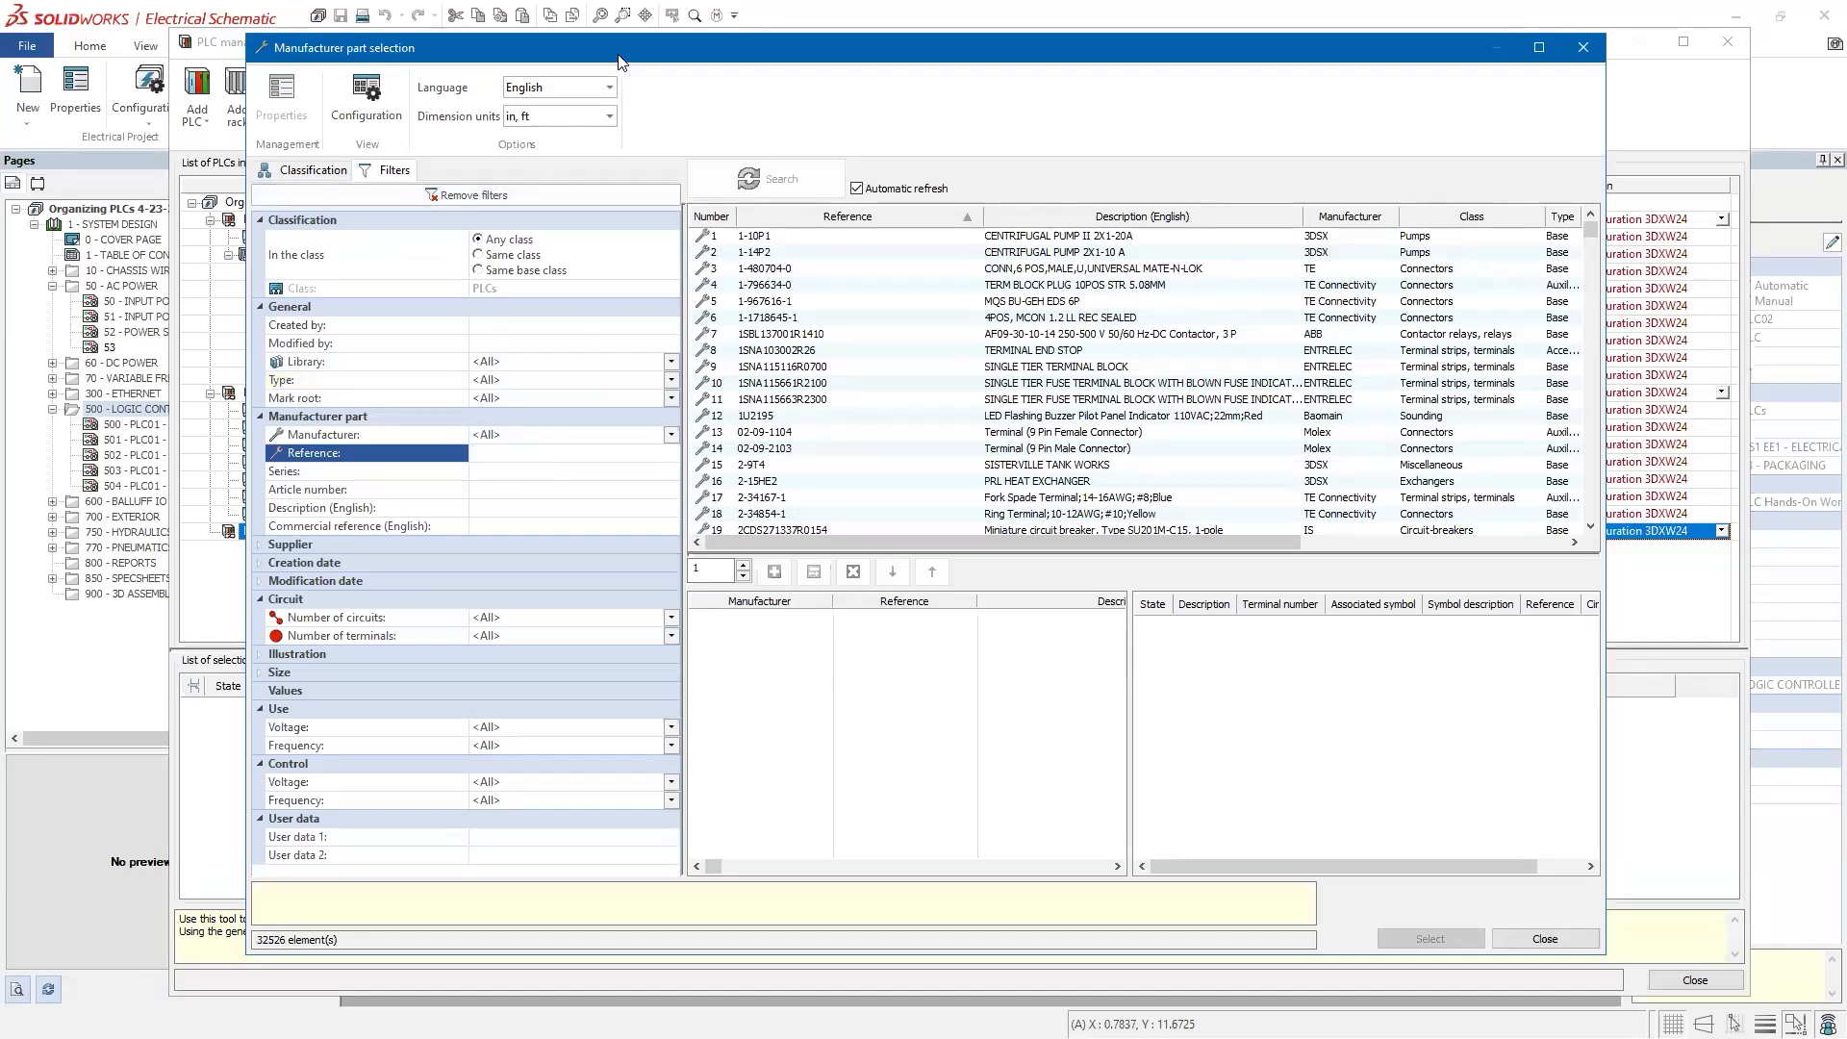
{"action": "left_click_drag", "start_coordinate": [614, 55], "coordinate": [609, 59]}
{"action": "type", "text": "19"}
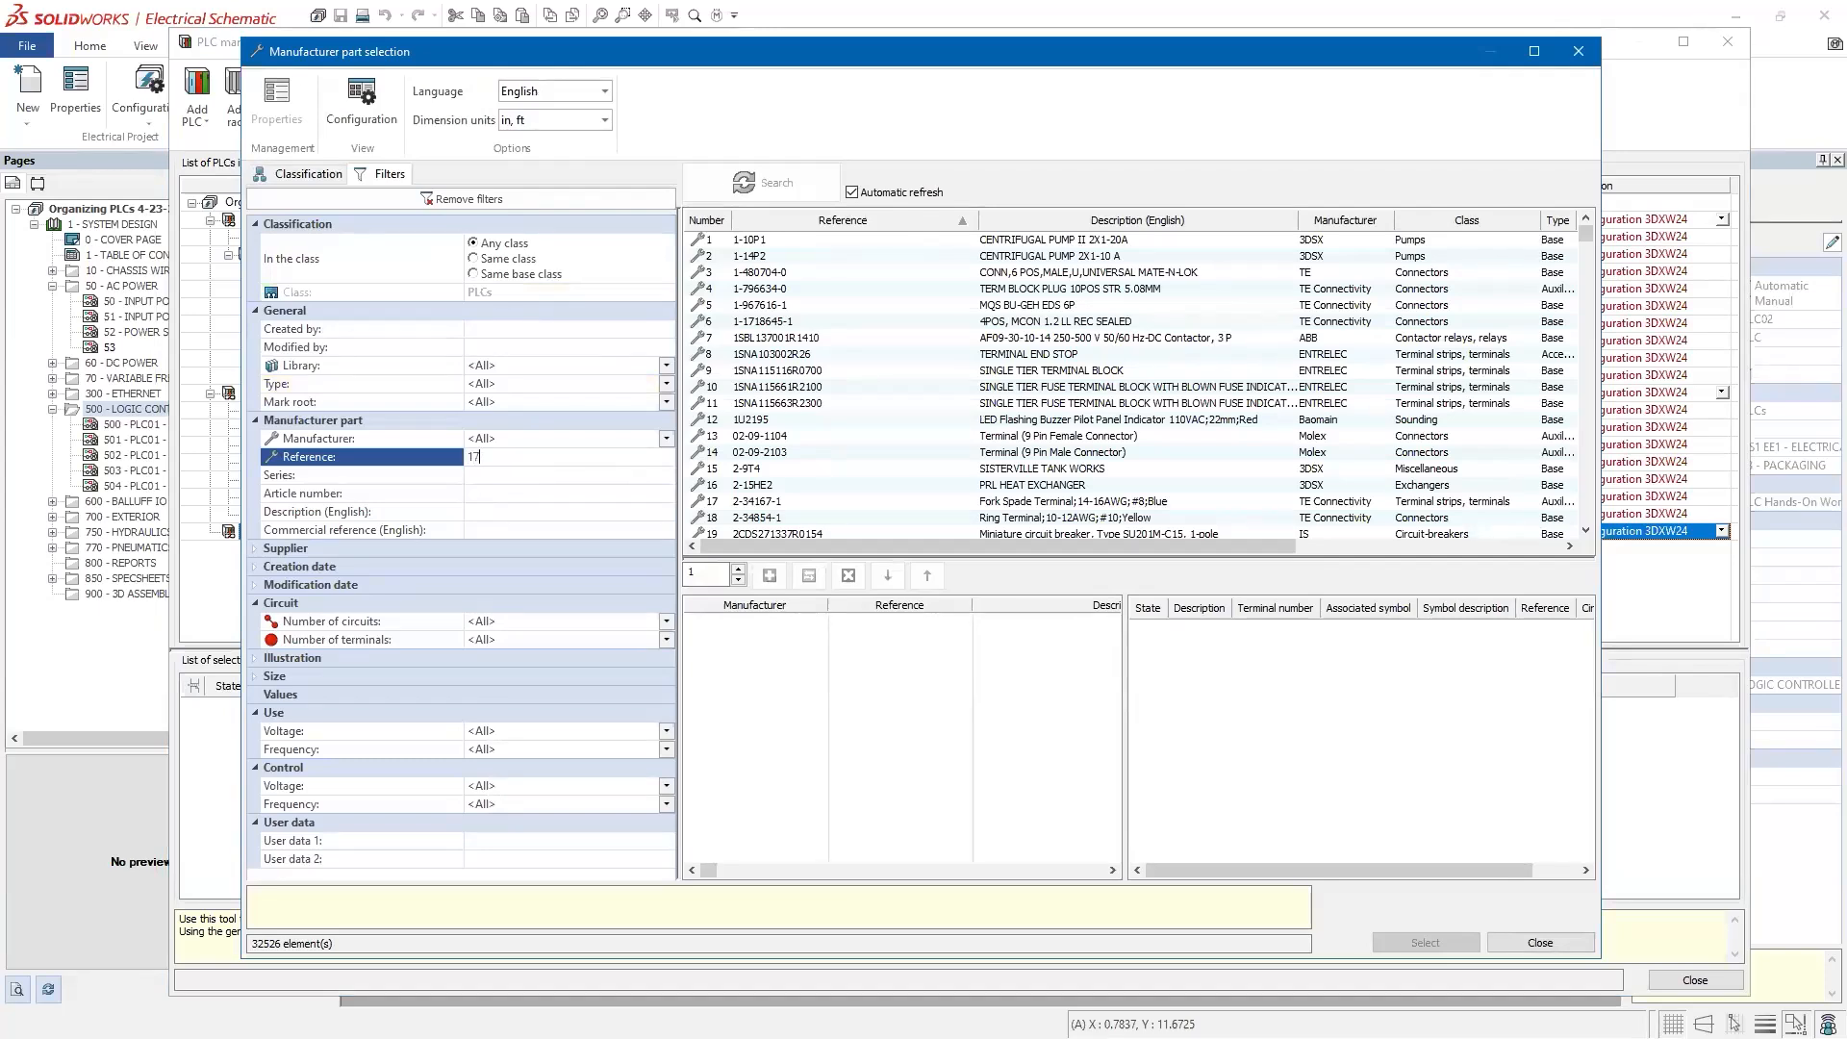
{"action": "type", "text": "56-P"}
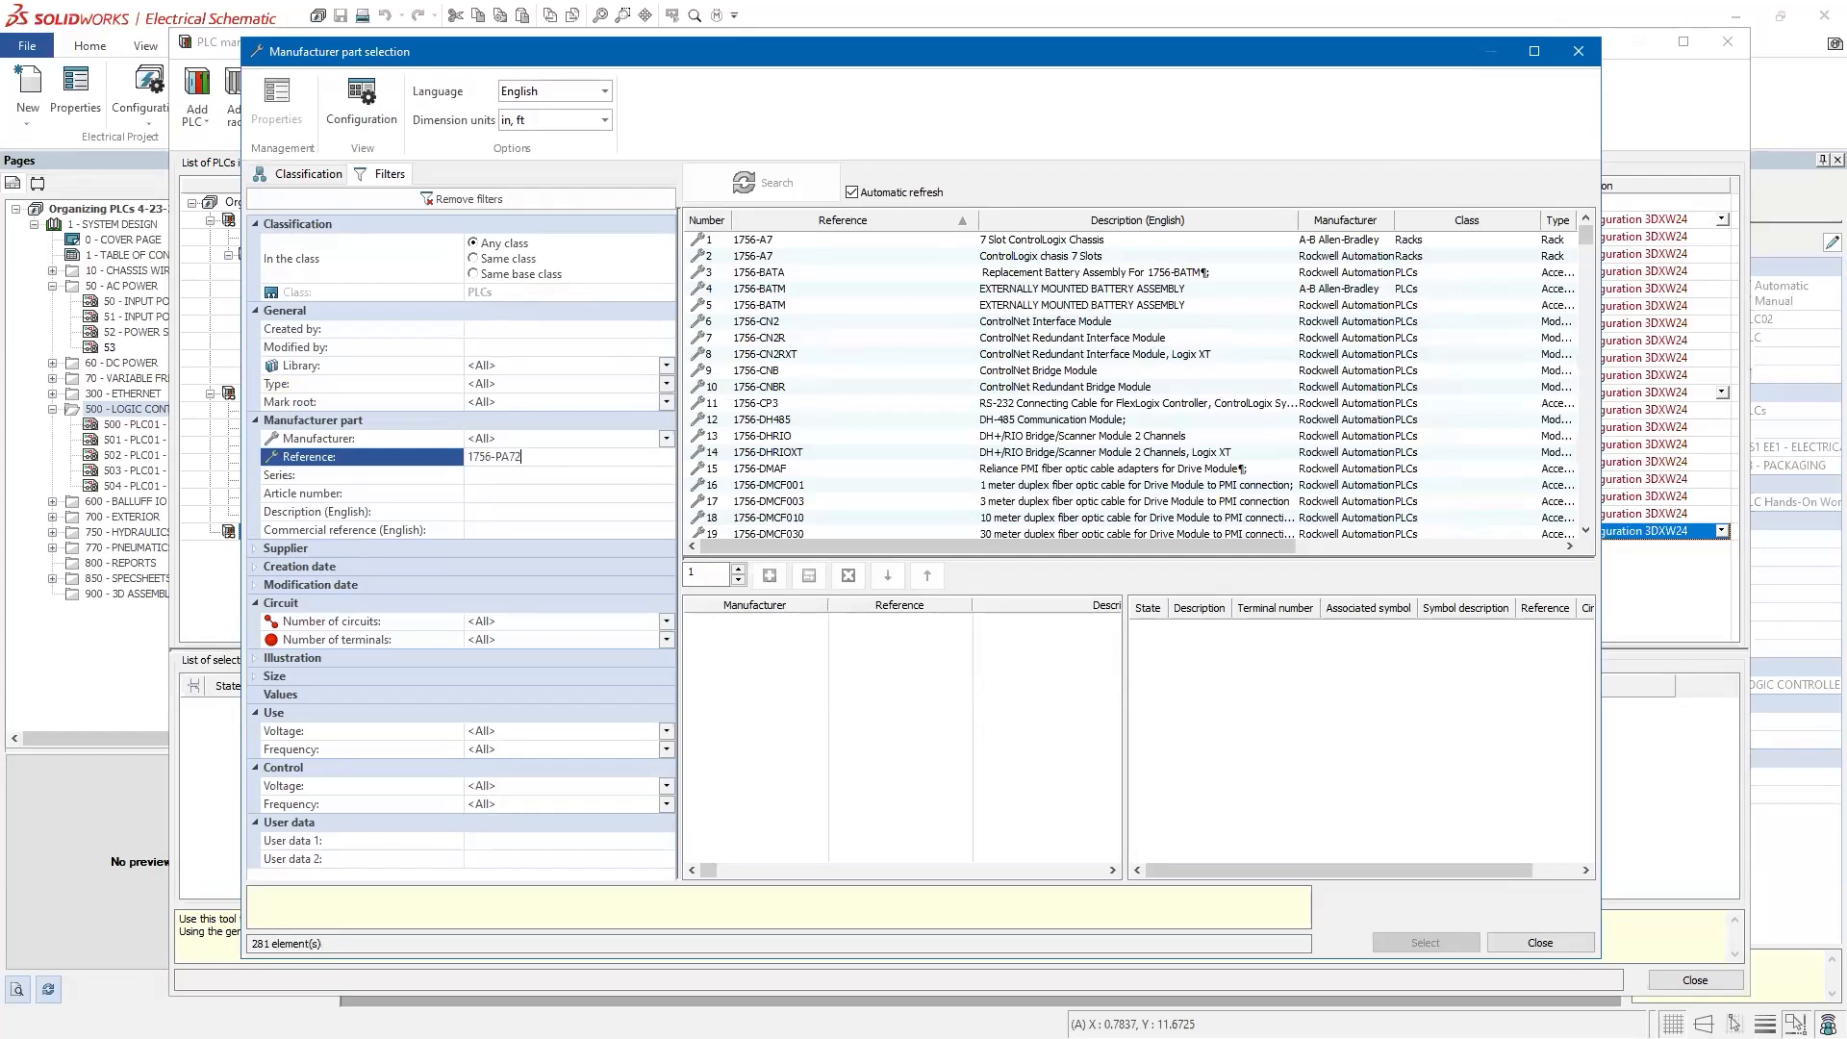
{"action": "type", "text": "A72"}
{"action": "key", "text": "Return"}
{"action": "left_click", "coordinate": [763, 240]}
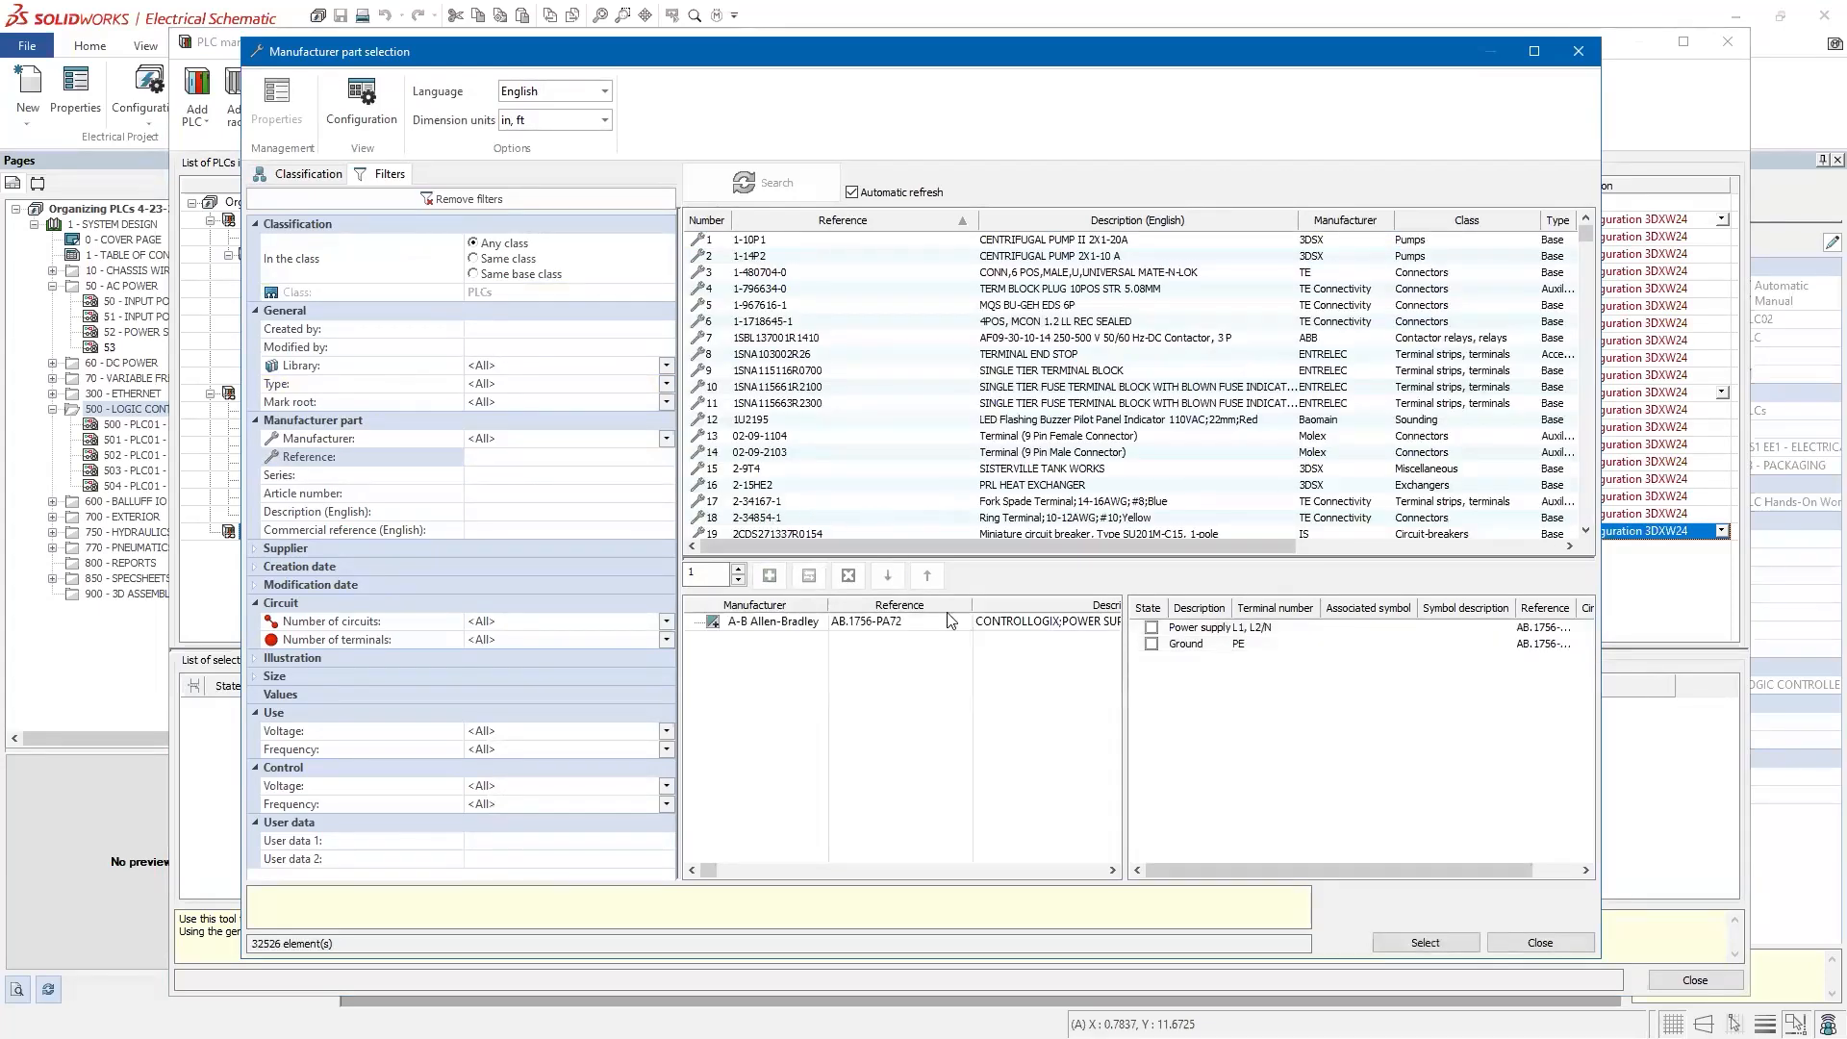
{"action": "left_click", "coordinate": [1425, 942]}
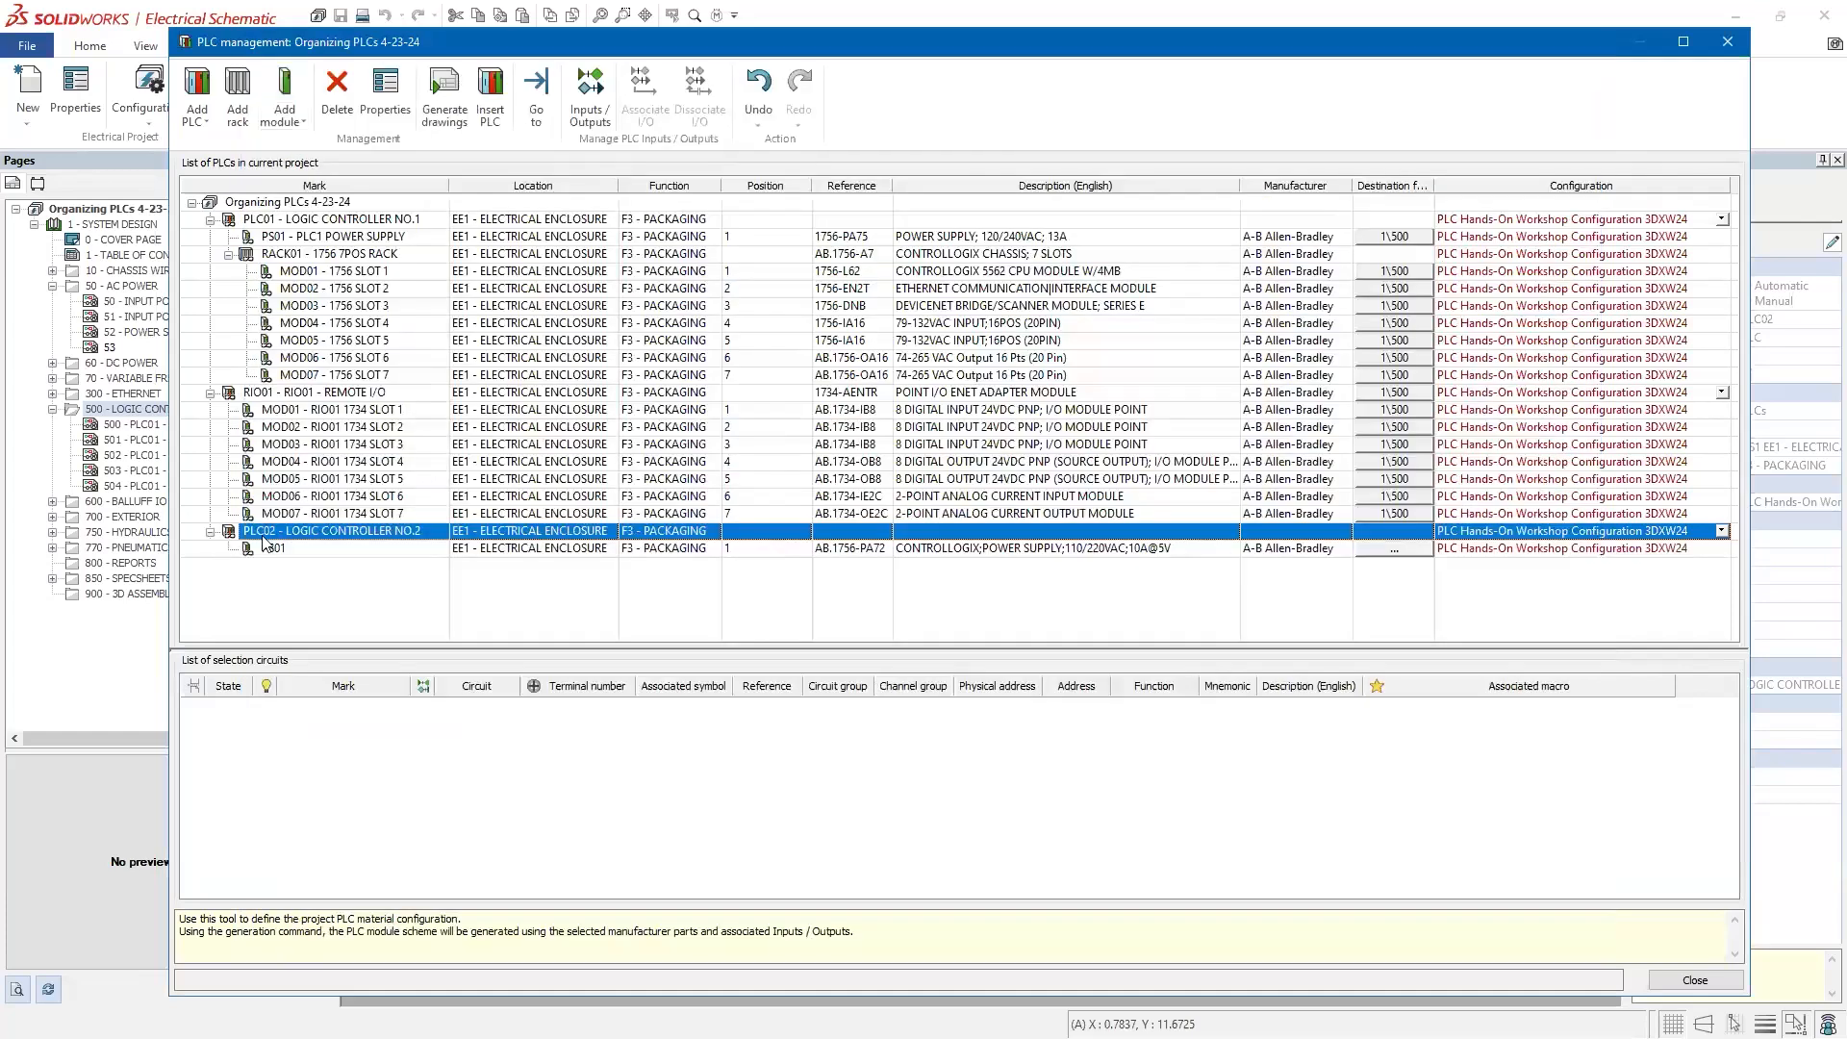
Step: Search for reference 1756-A4 and add the AB.1756-A4 four-slot chassis as a rack under PLC02
{"action": "left_click", "coordinate": [238, 96]}
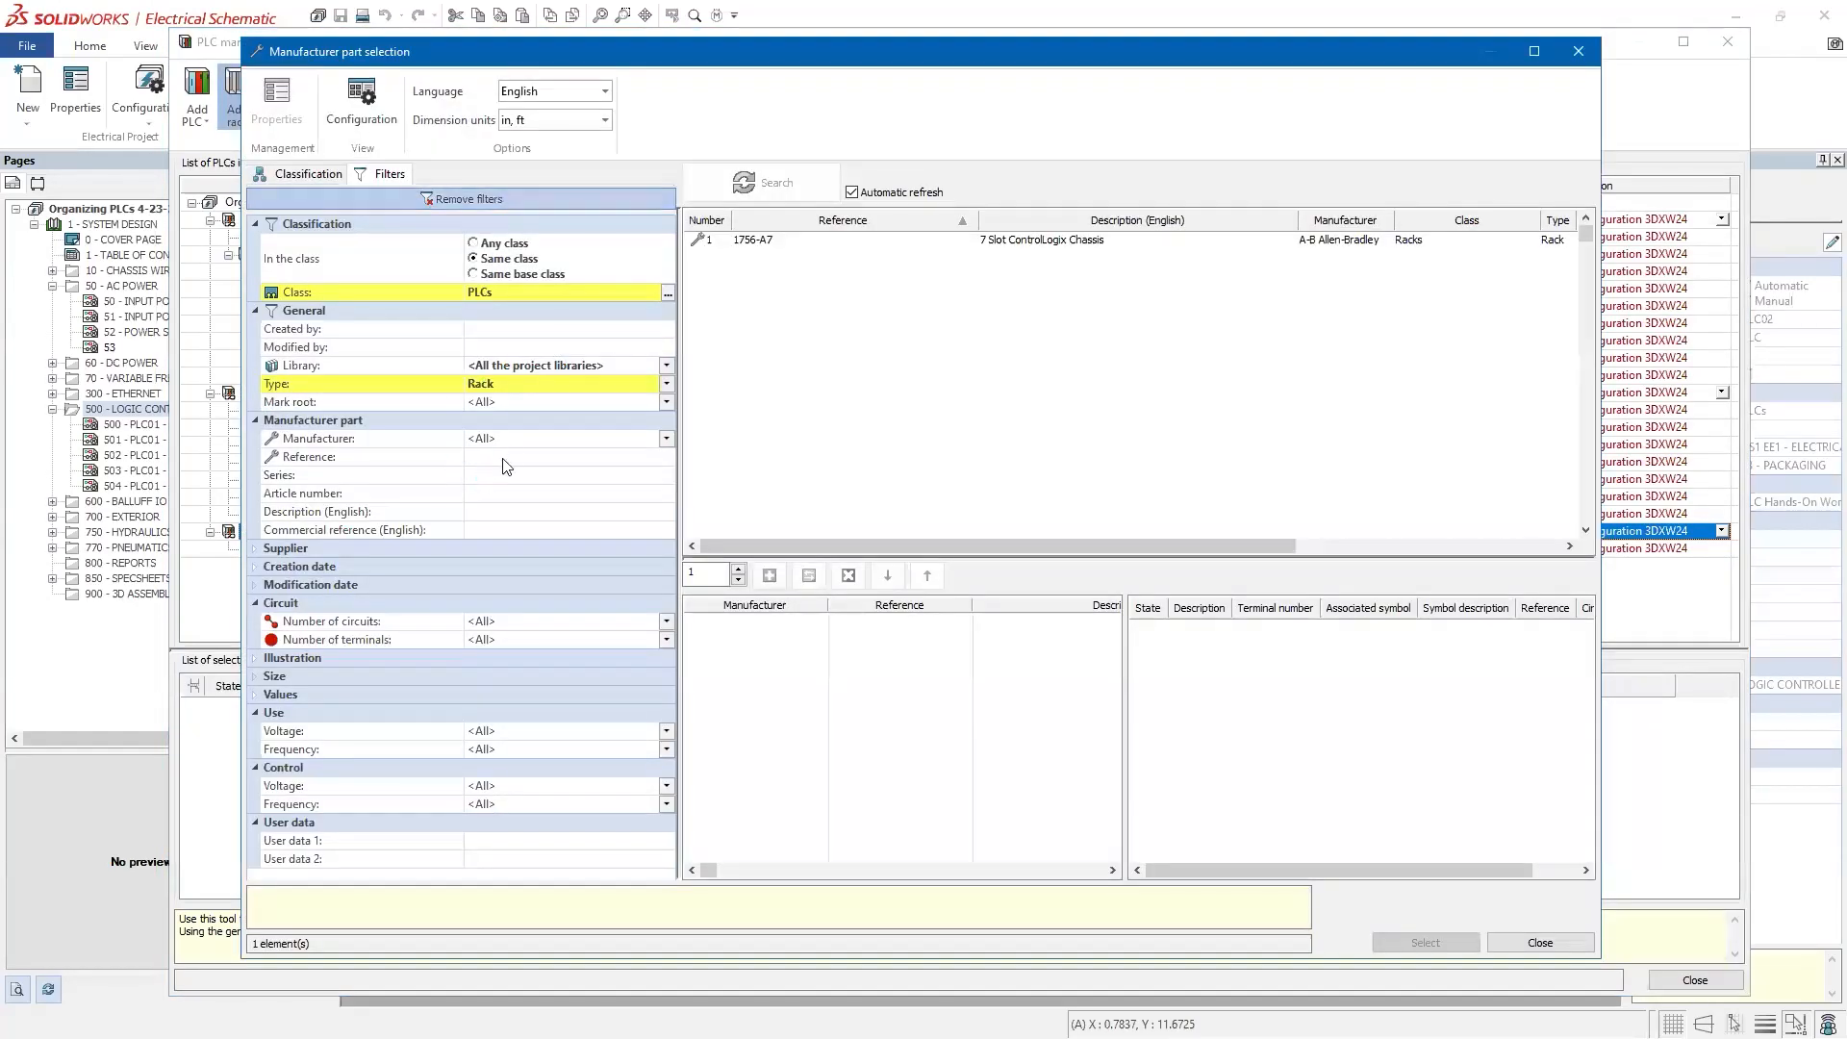
{"action": "left_click", "coordinate": [504, 458]}
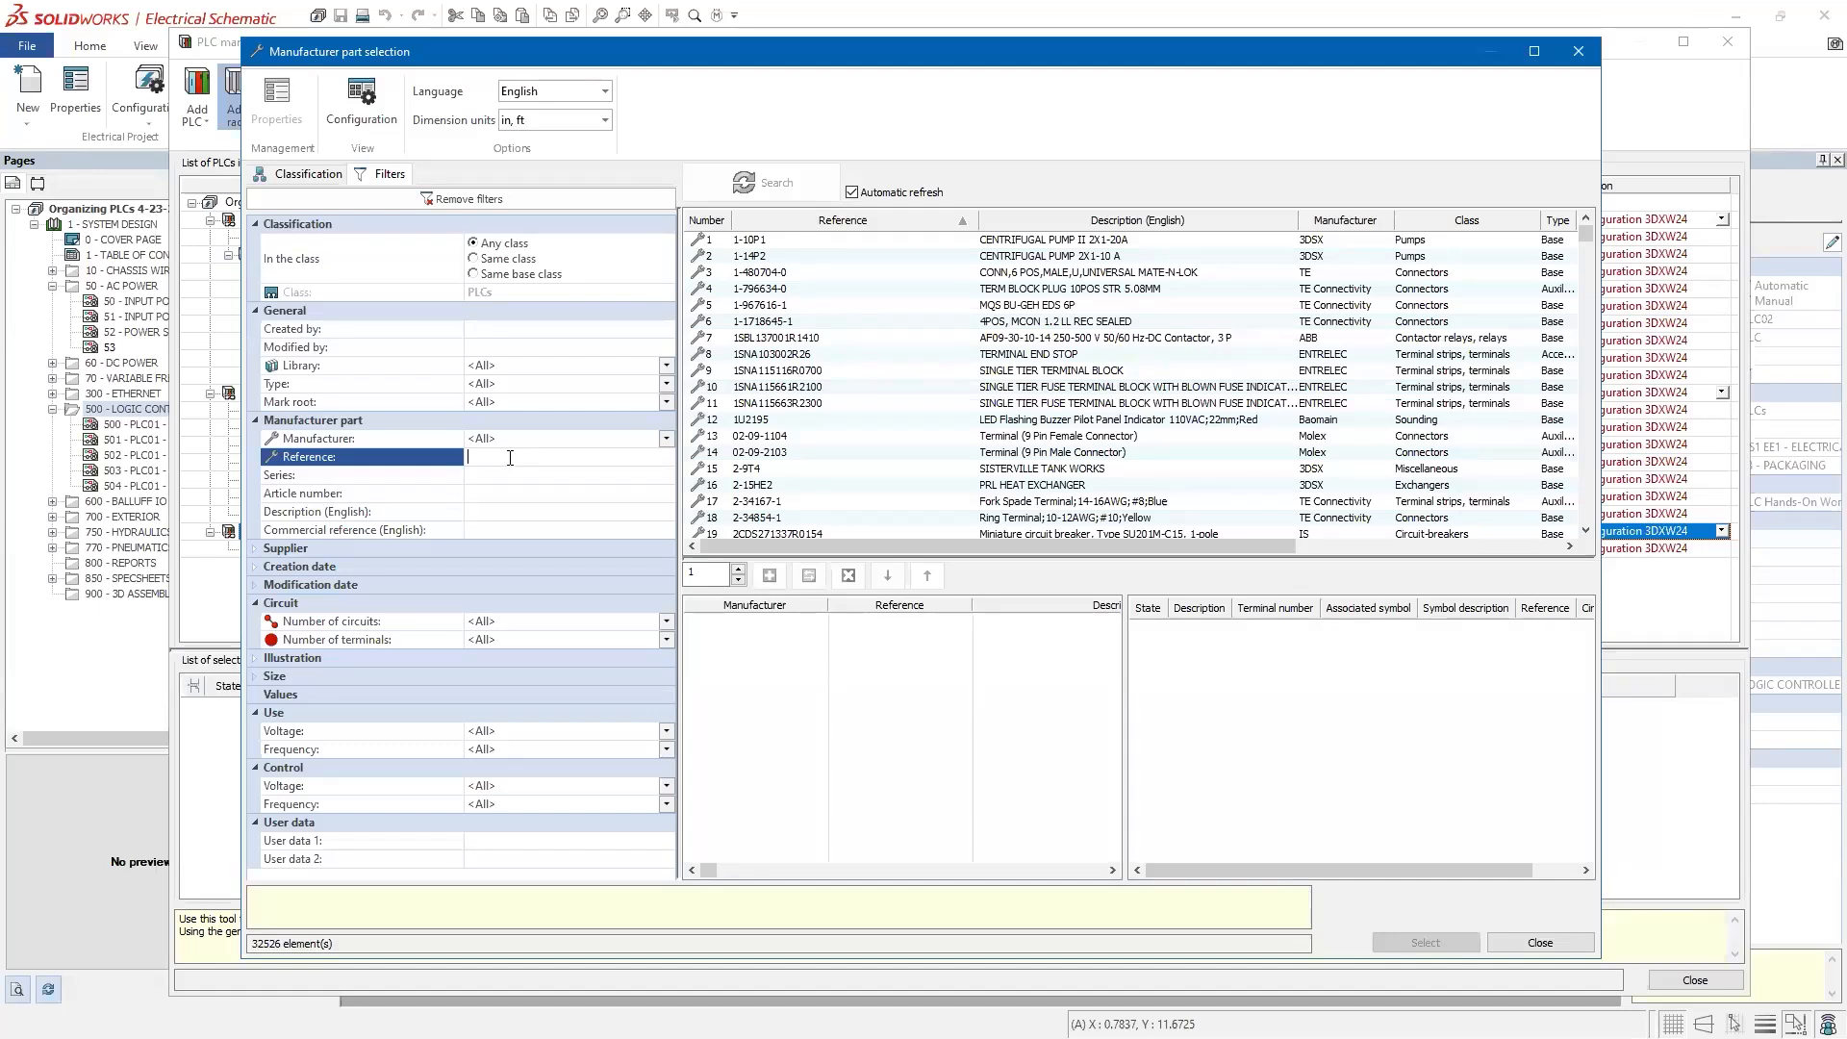
{"action": "type", "text": "56-A4"}
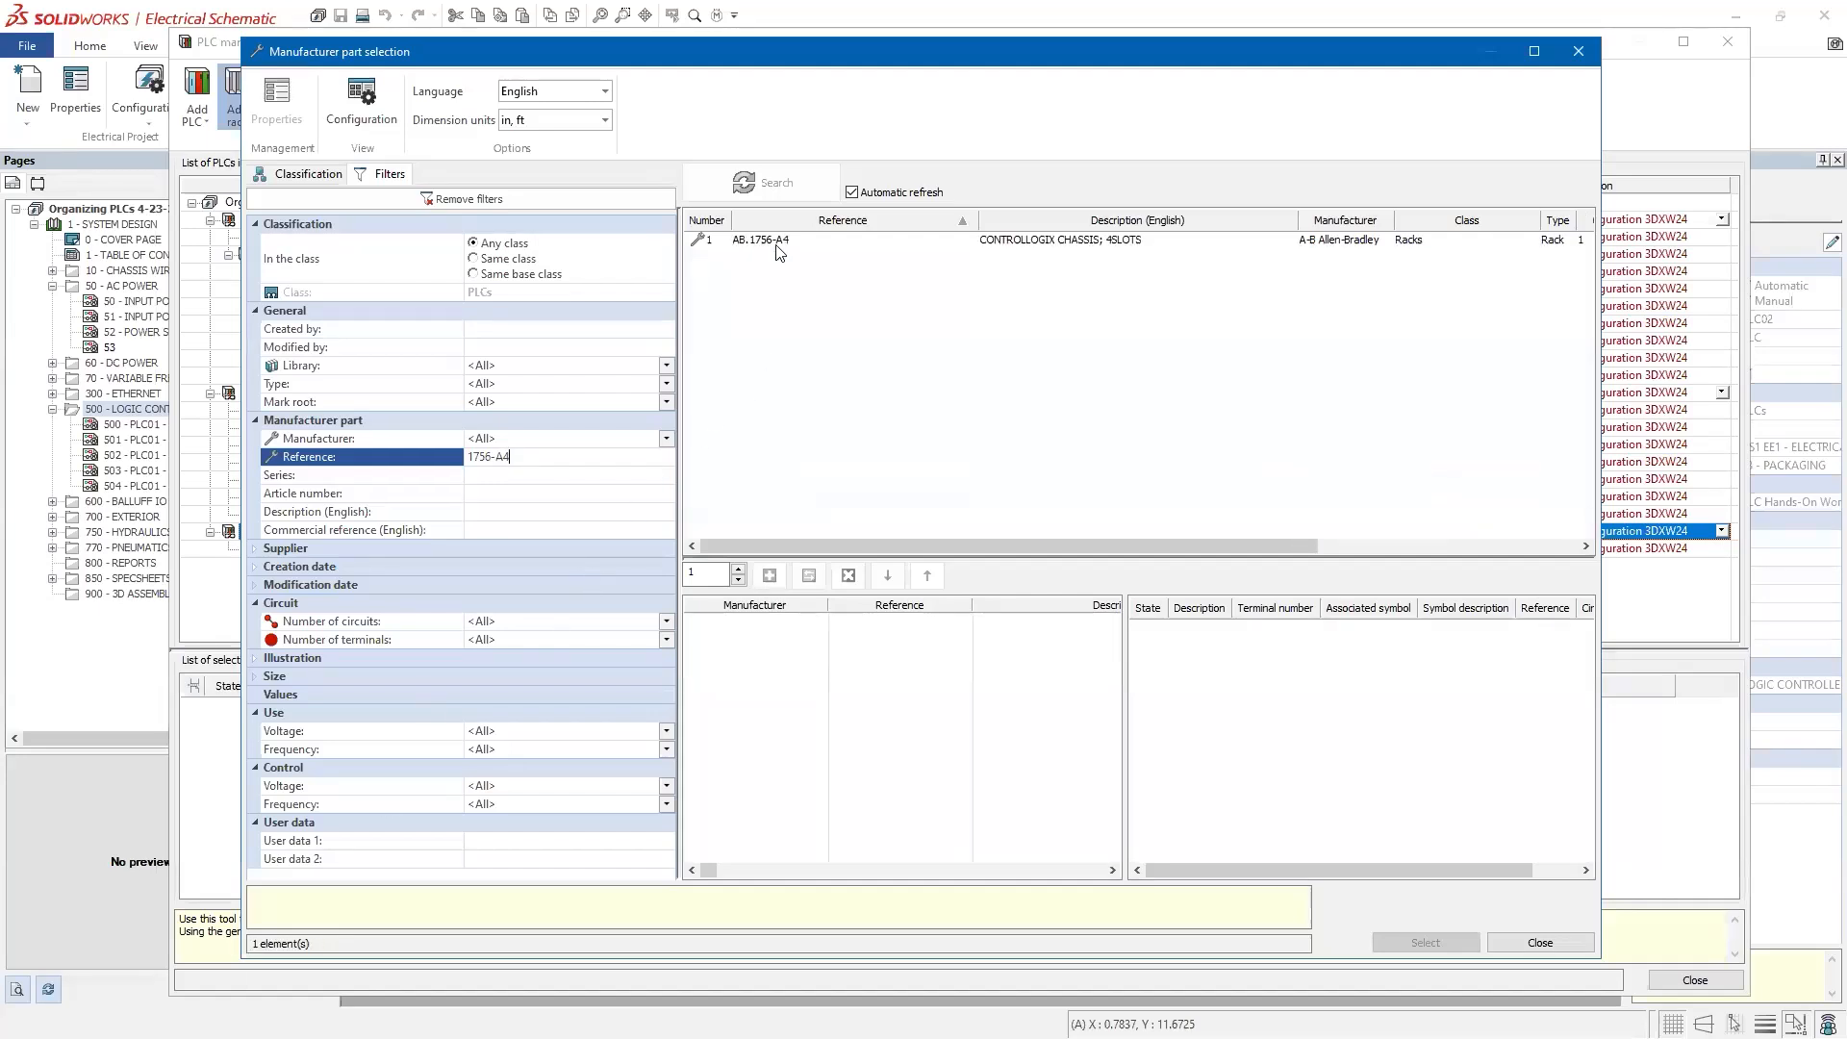
{"action": "left_click", "coordinate": [776, 241]}
{"action": "left_click", "coordinate": [1426, 943]}
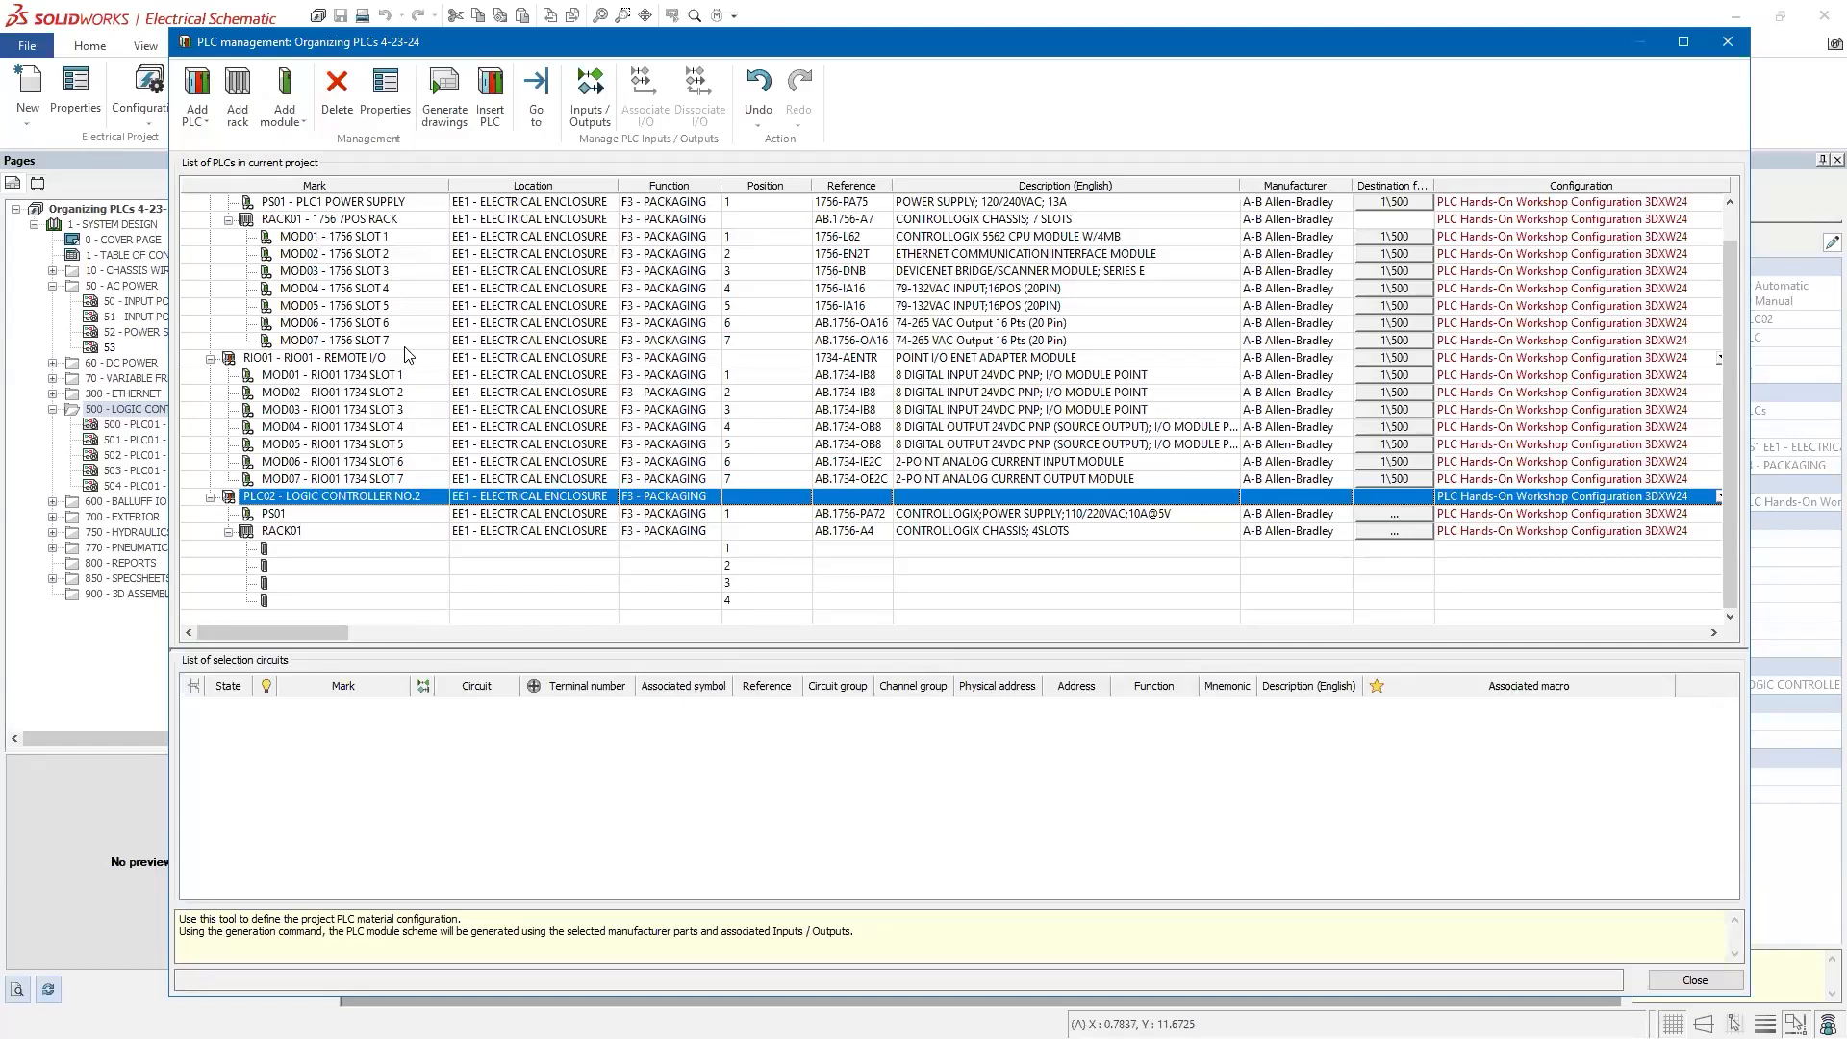
Step: Start adding a module to slot 1 of PLC02's rack and pick the part with reference 1756-L65
{"action": "left_click", "coordinate": [306, 553]}
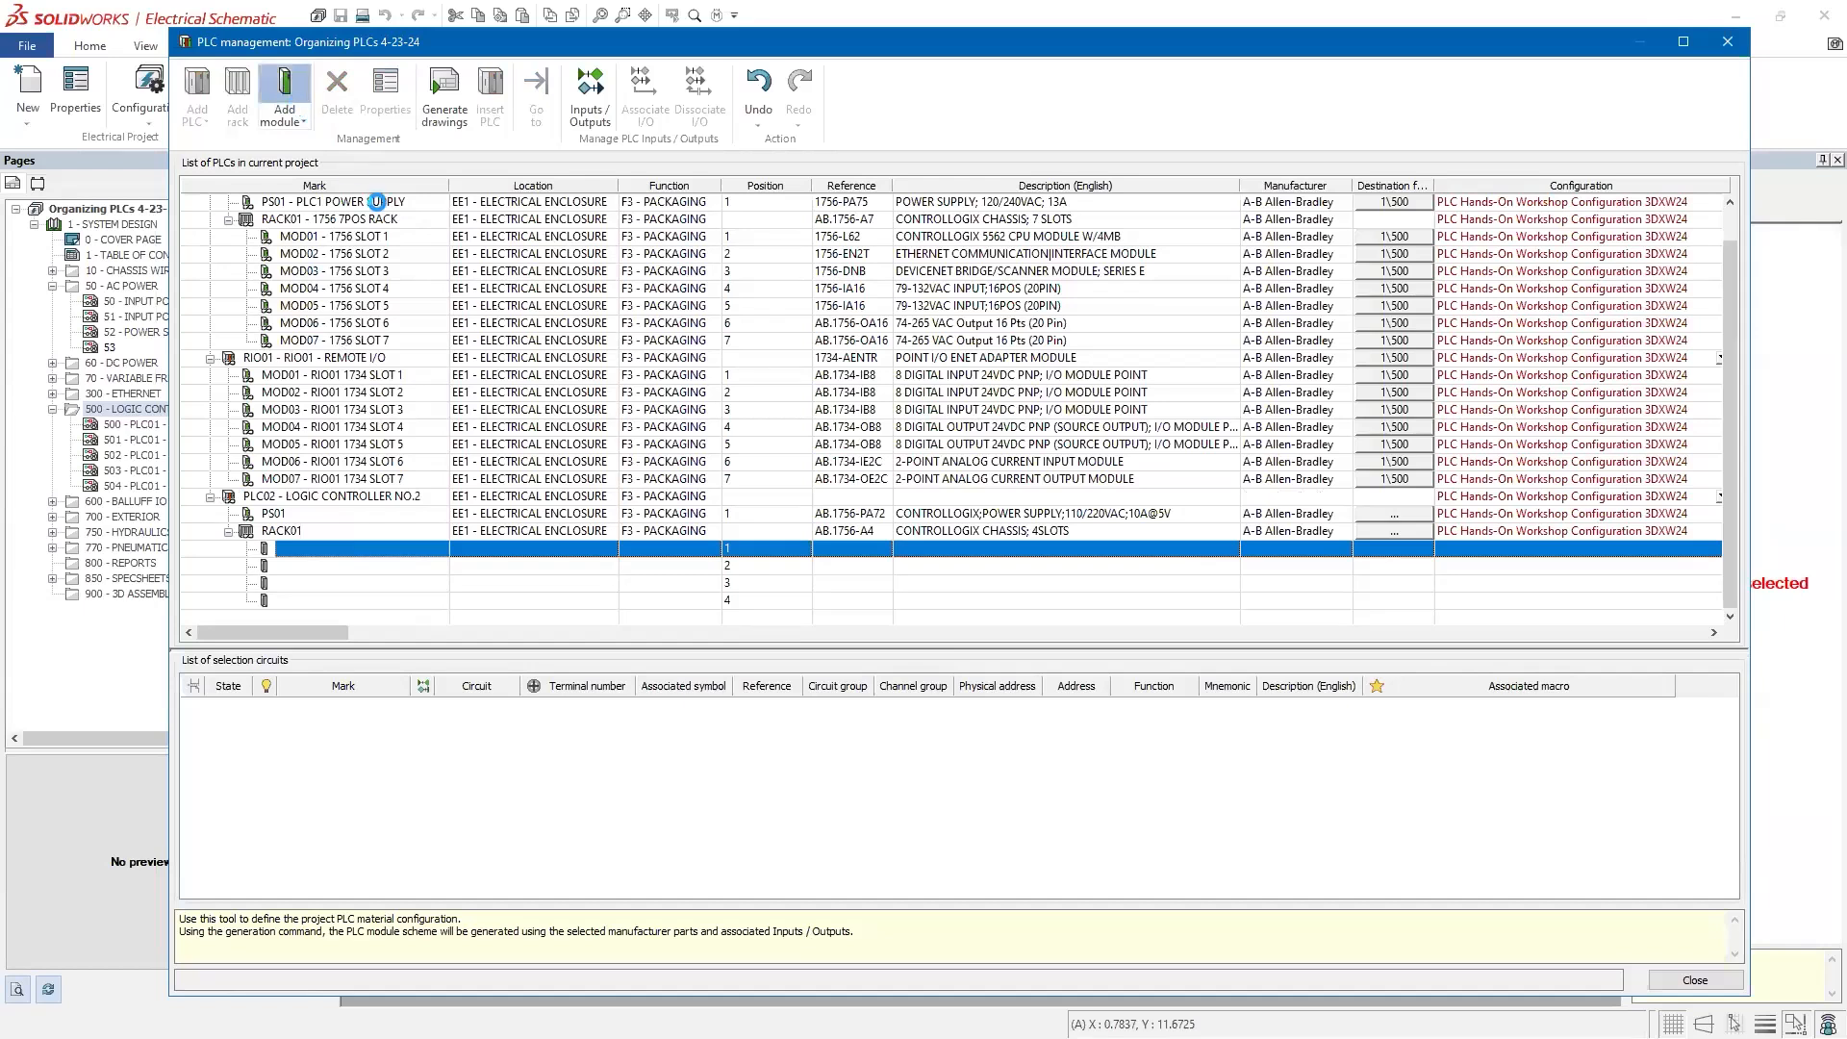
{"action": "left_click", "coordinate": [284, 92]}
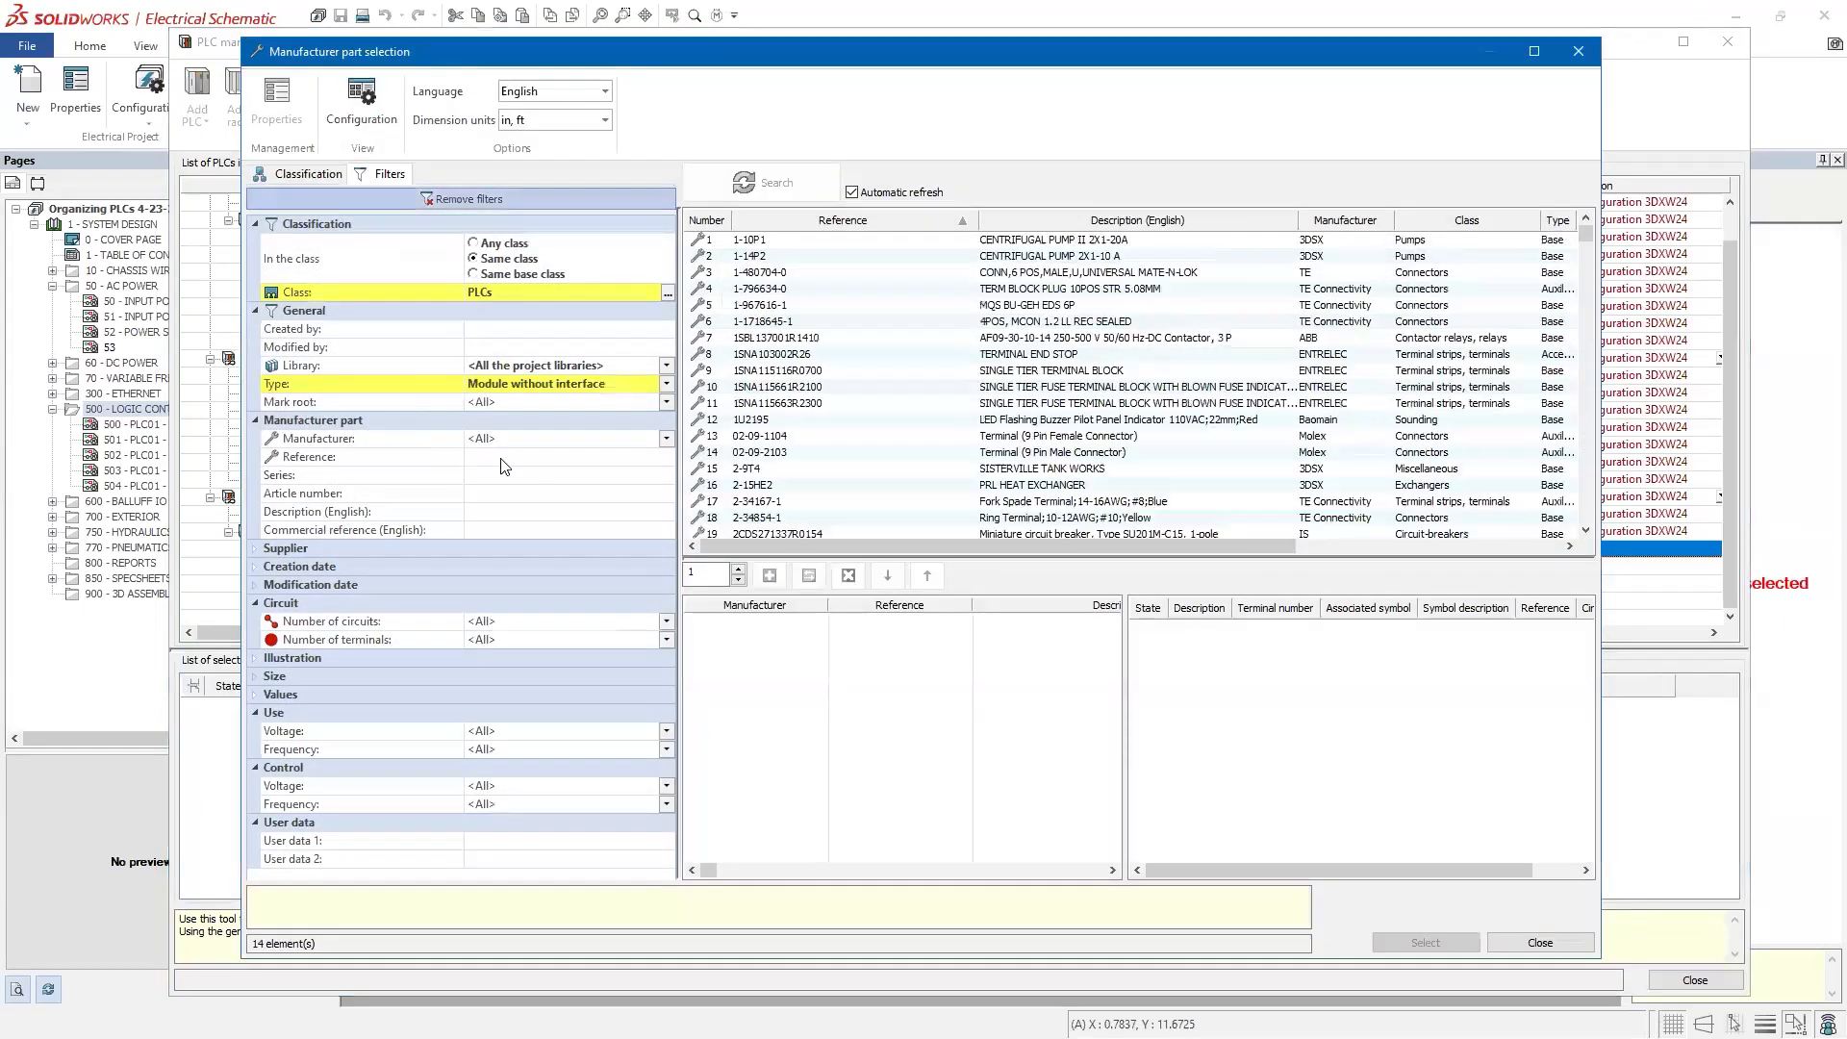
{"action": "left_click", "coordinate": [501, 459]}
{"action": "type", "text": "1756-L65"}
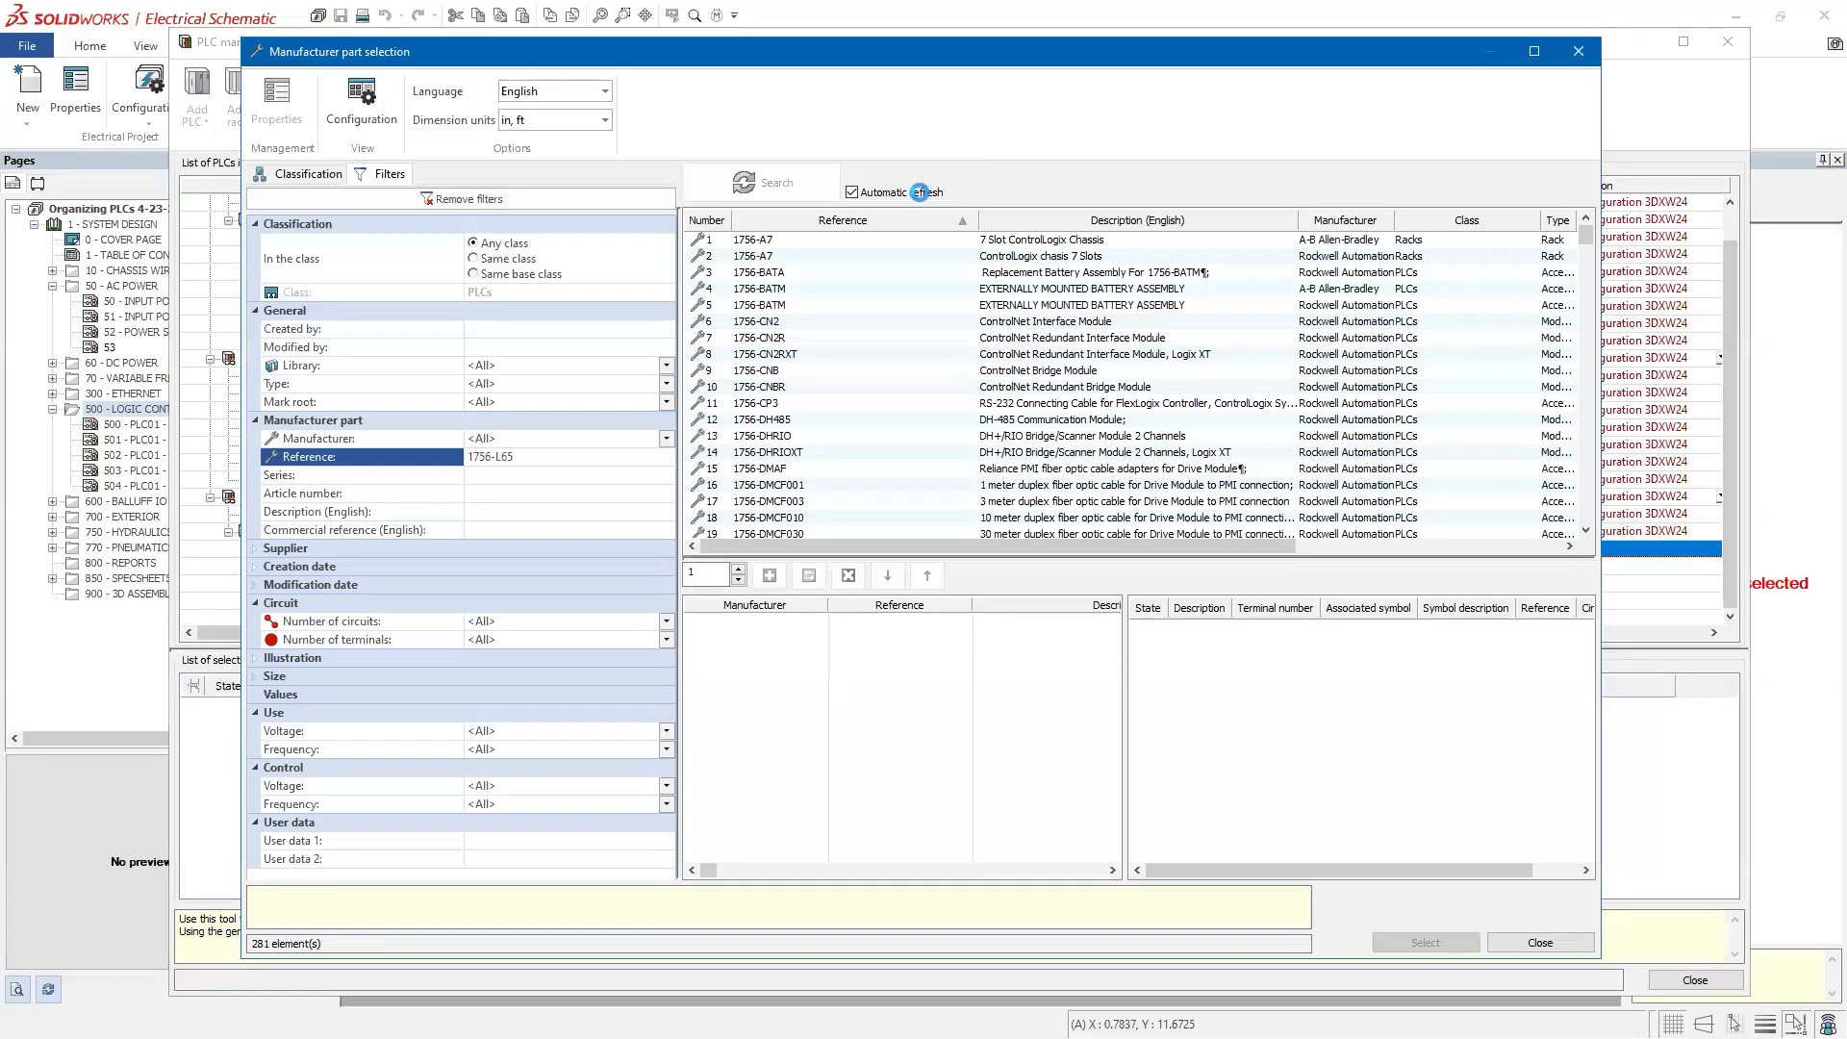
{"action": "left_click", "coordinate": [756, 241]}
{"action": "double_click", "coordinate": [757, 240]}
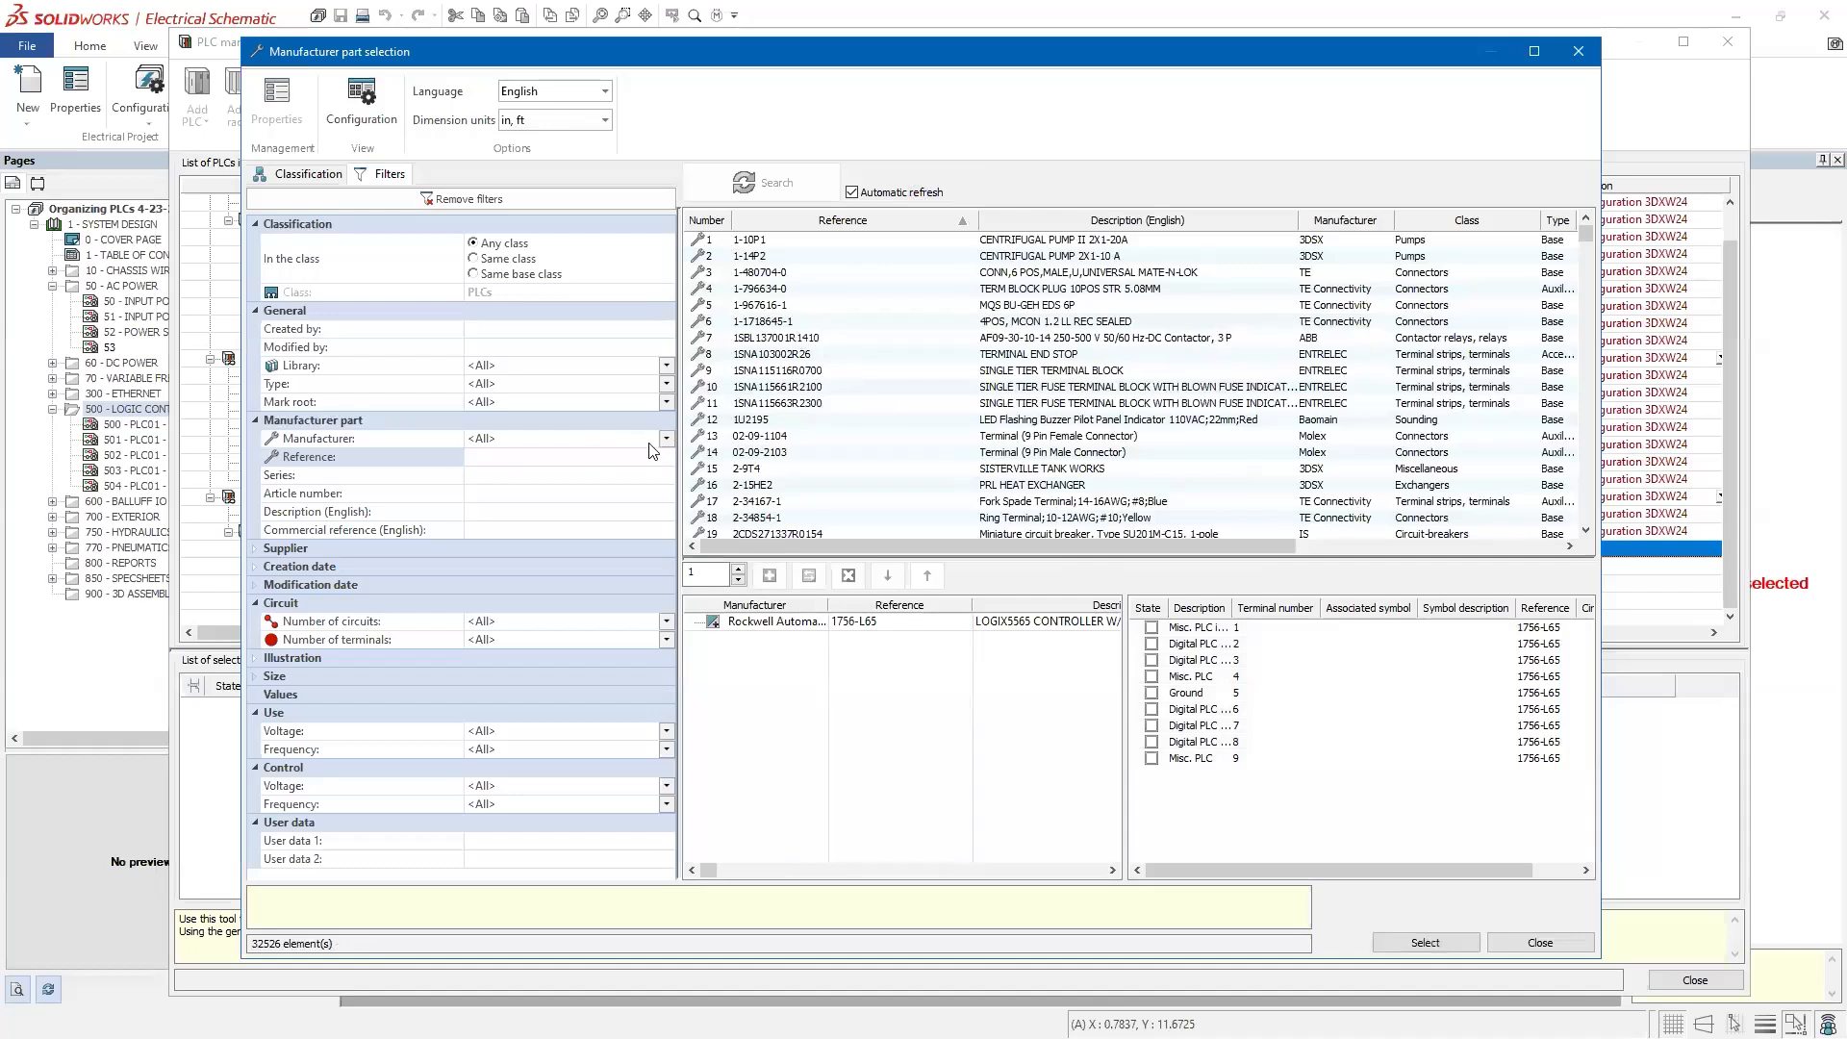
Step: Remove the picked controller from the part selection and search for reference 1756-L65 again
{"action": "left_click", "coordinate": [800, 621]}
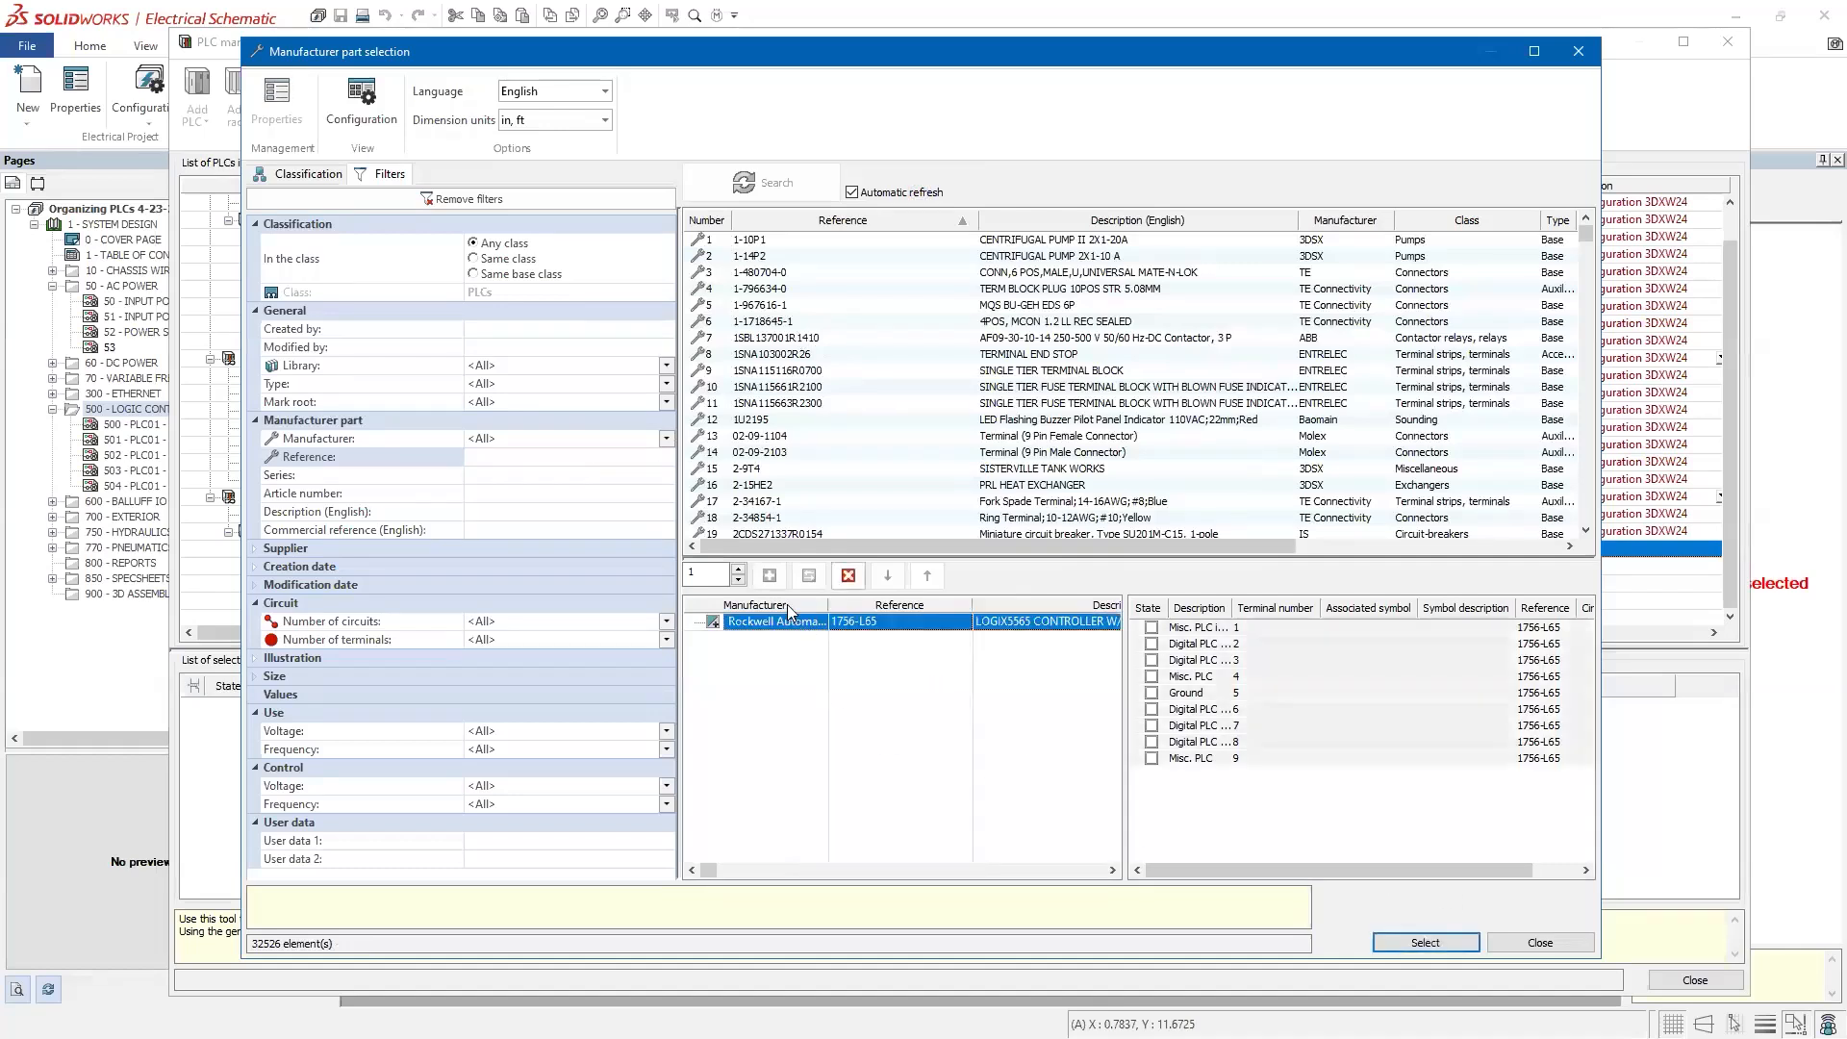
{"action": "left_click", "coordinate": [849, 575]}
{"action": "left_click", "coordinate": [491, 457]}
{"action": "type", "text": "1756-"}
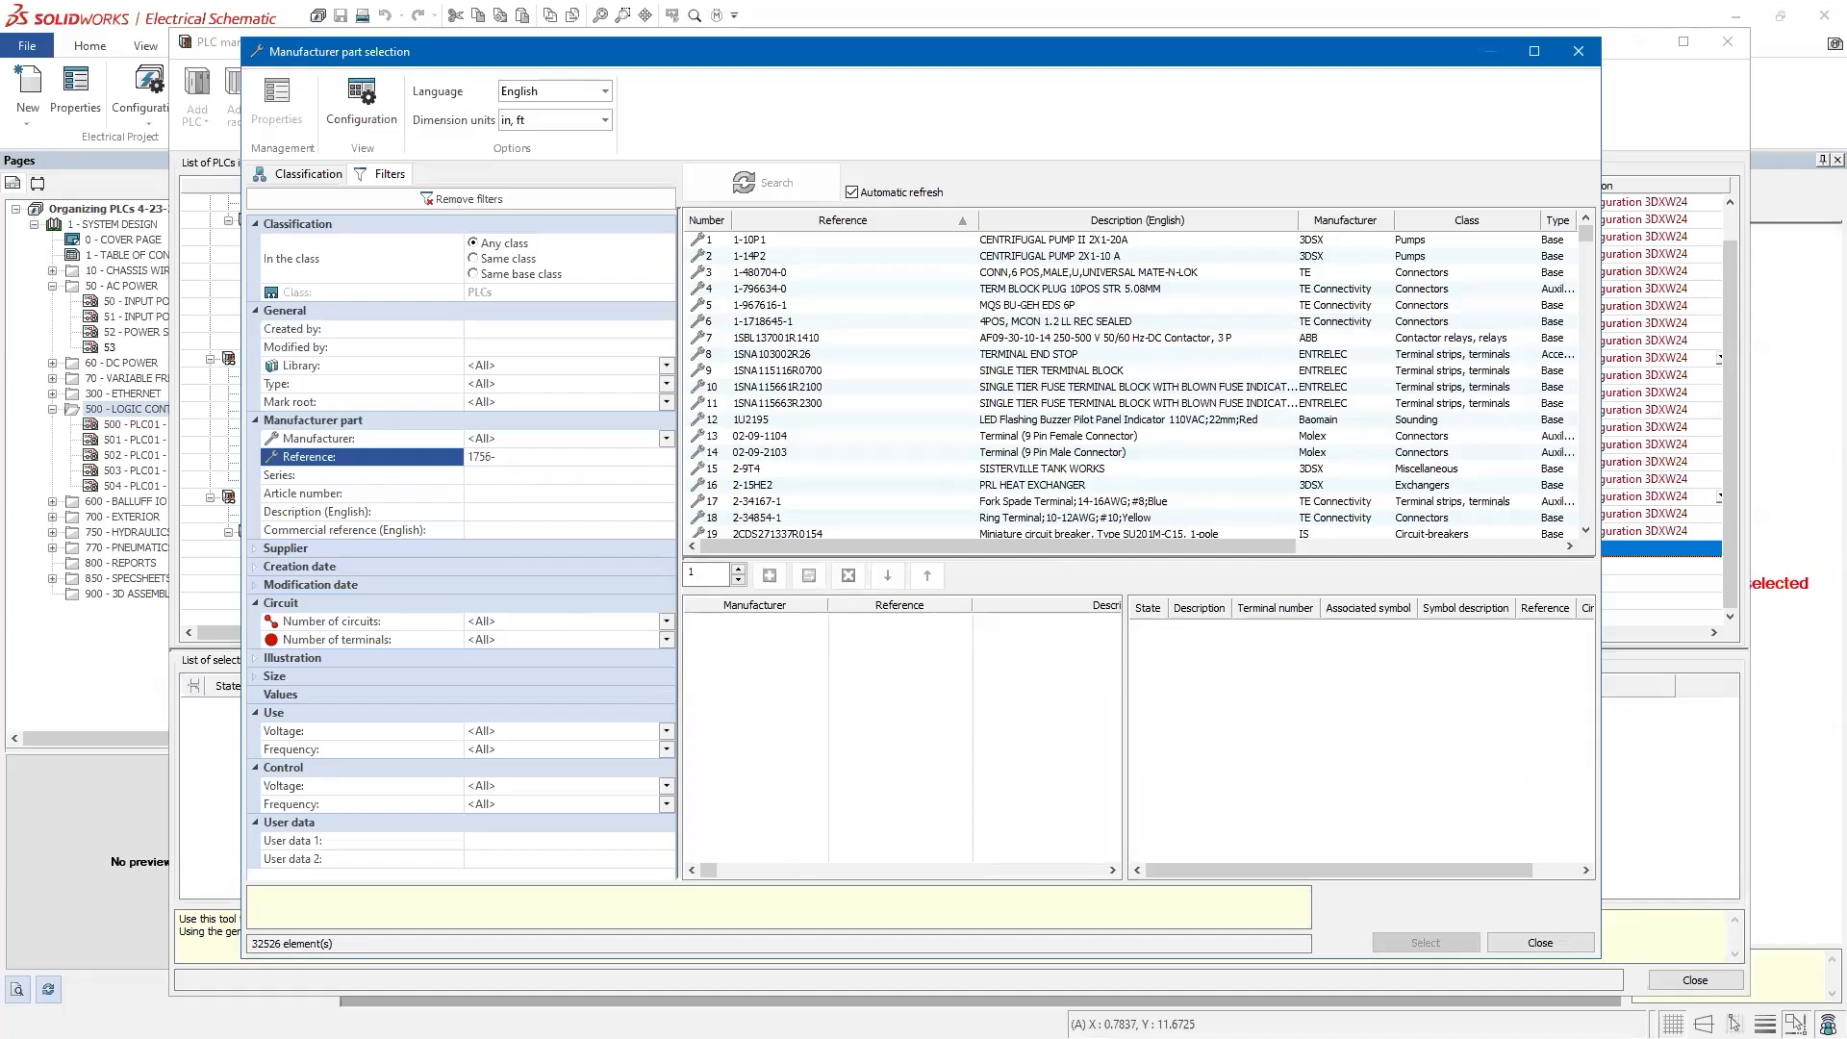
{"action": "type", "text": "L65"}
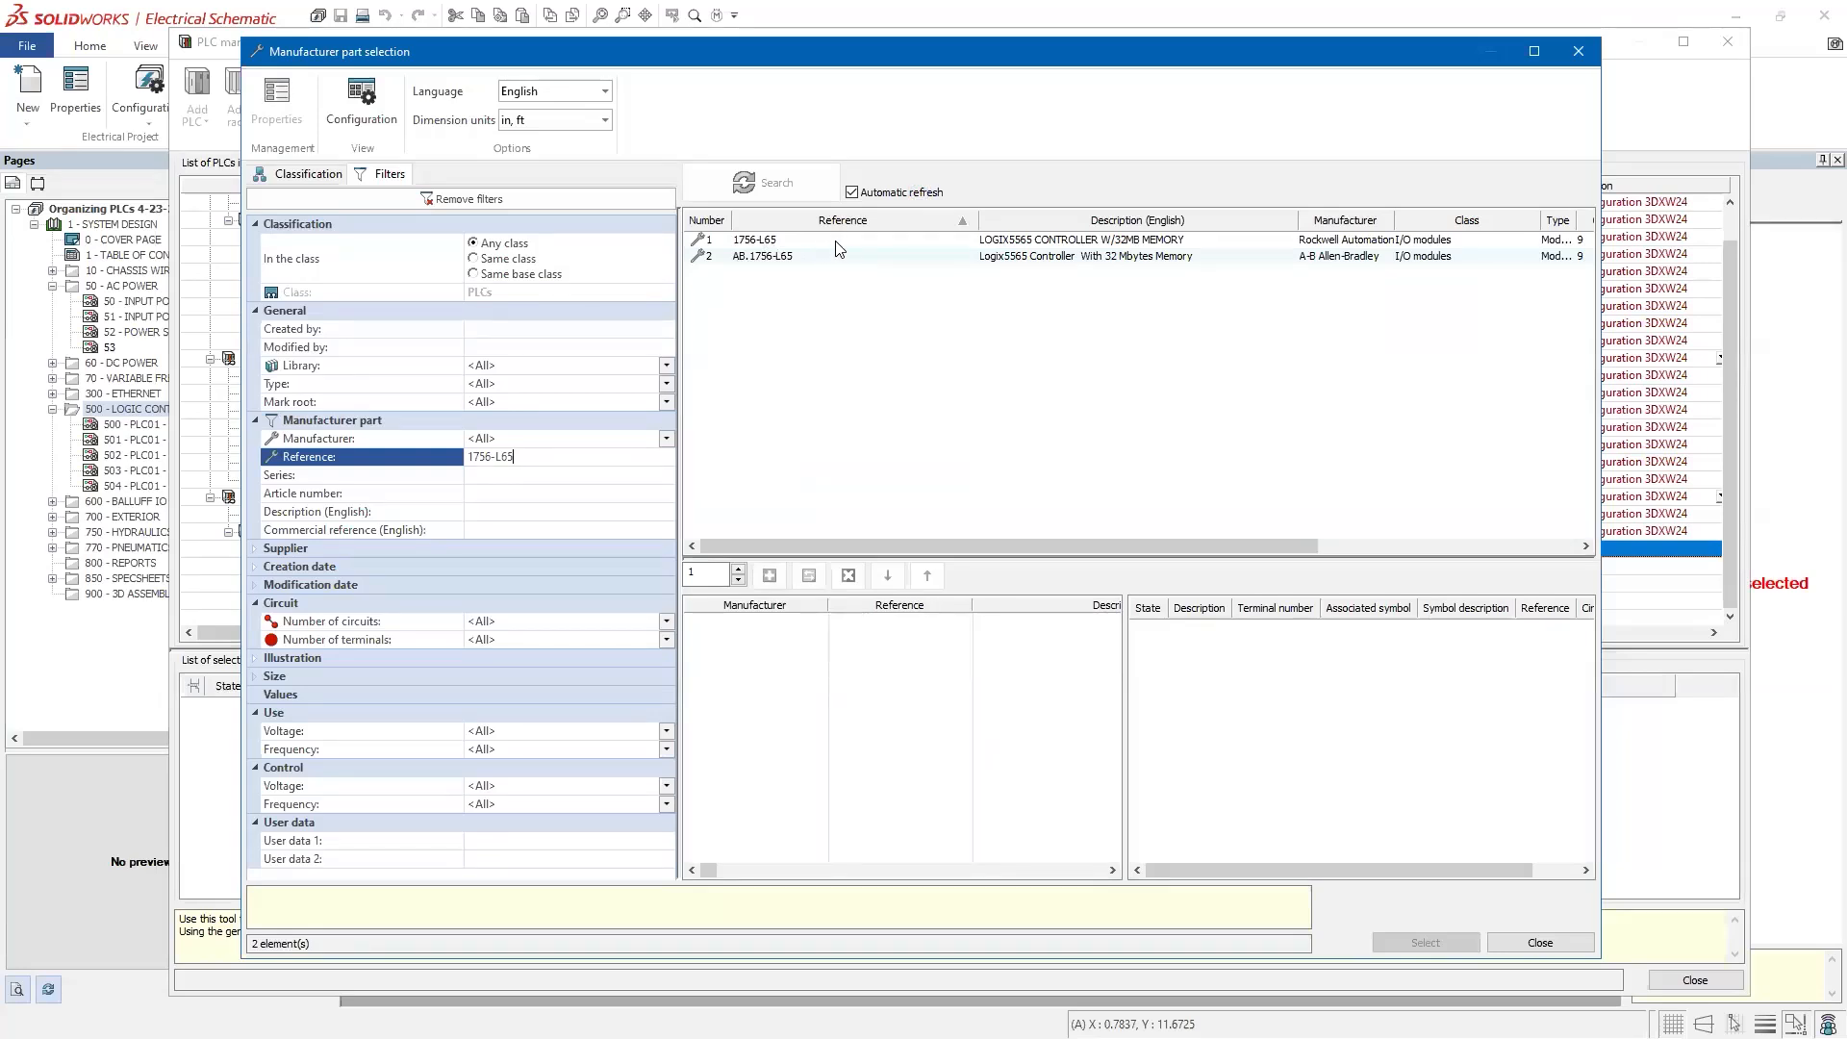
Step: Return from the Electrical Content Portal and add the Rockwell Automation 1756-L65 controller to slot 1 of PLC02's rack
{"action": "left_click", "coordinate": [809, 242]}
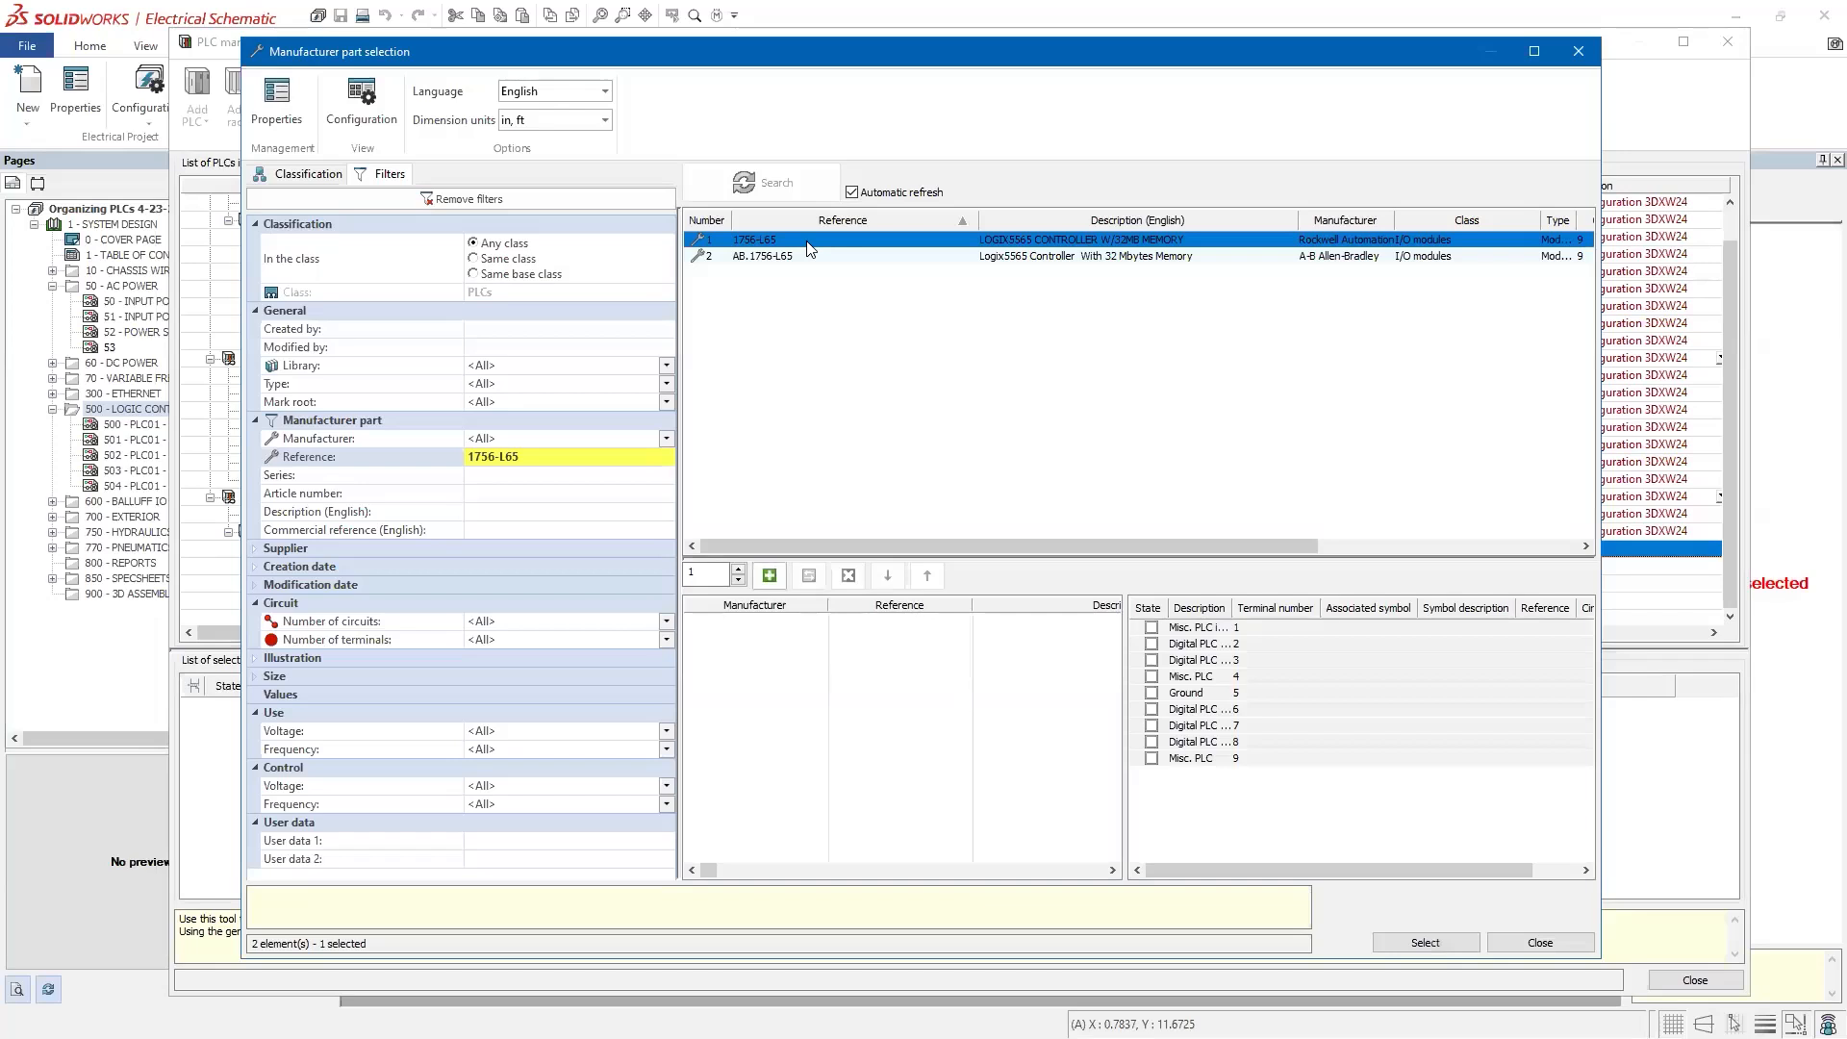
{"action": "left_click", "coordinate": [809, 257]}
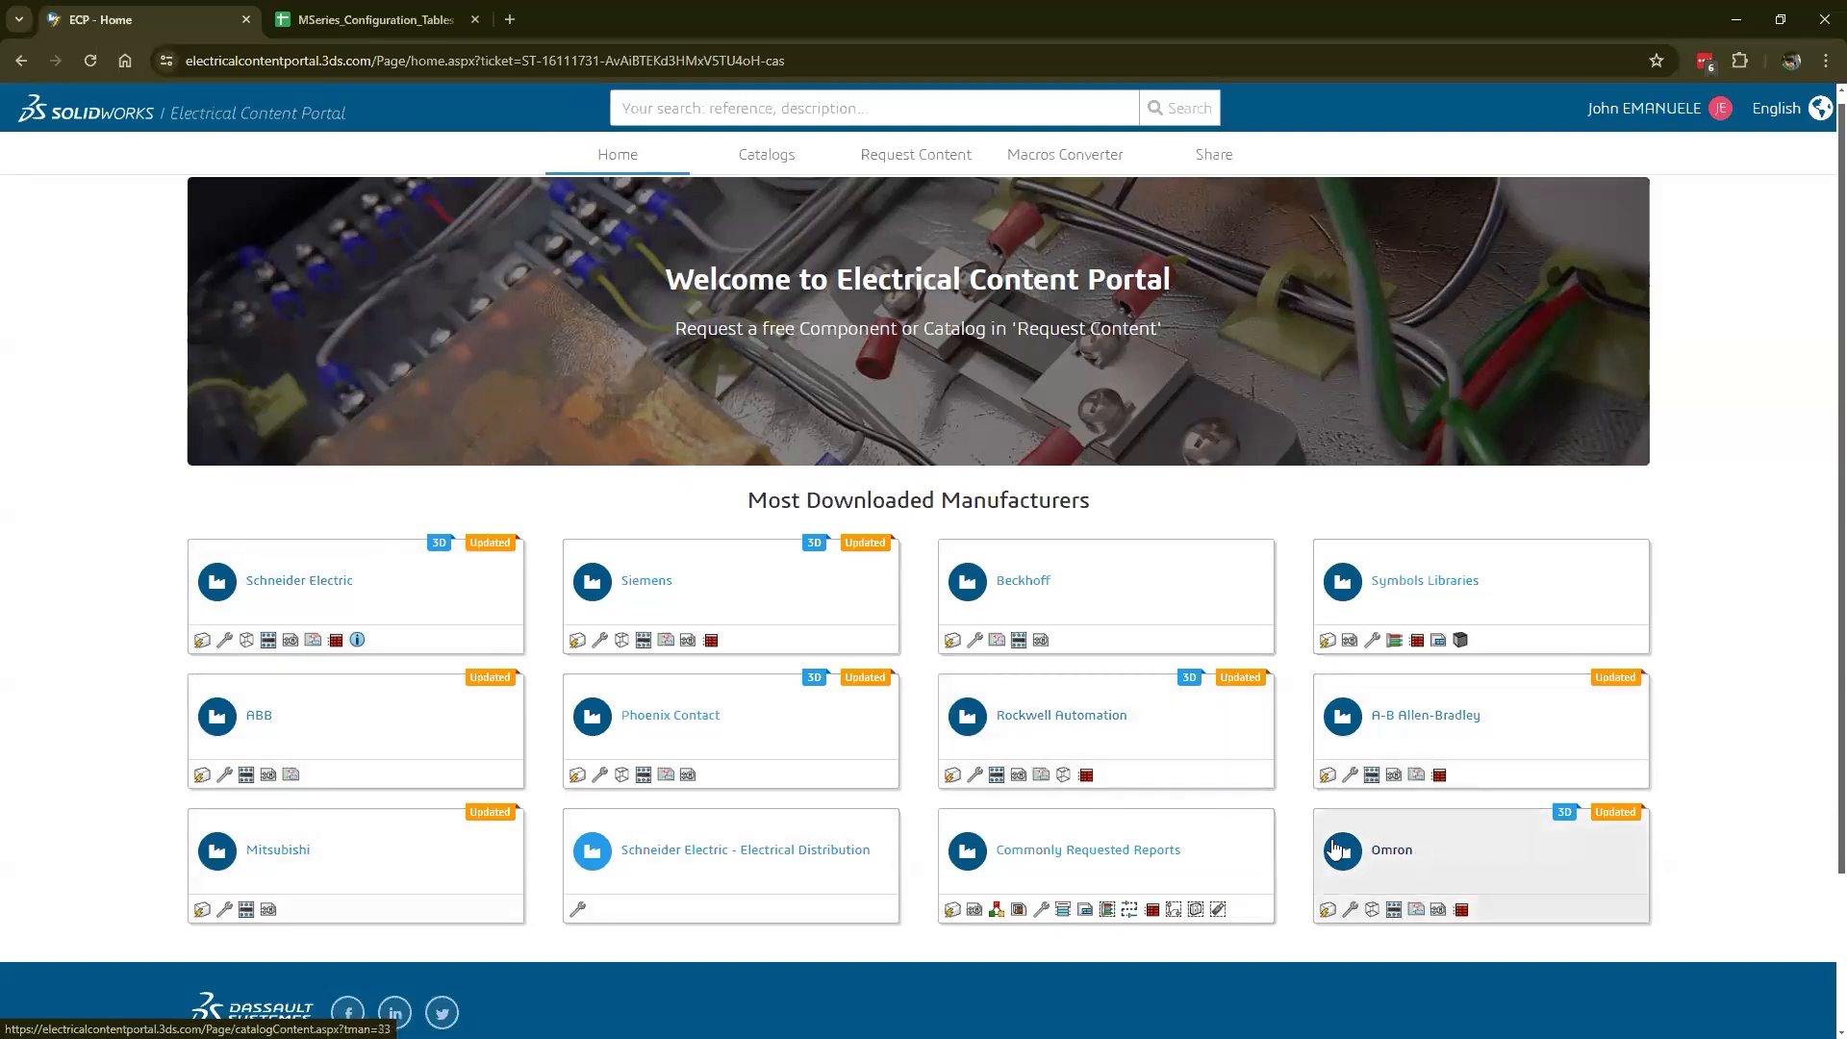
{"action": "mouse_move", "coordinate": [854, 726]}
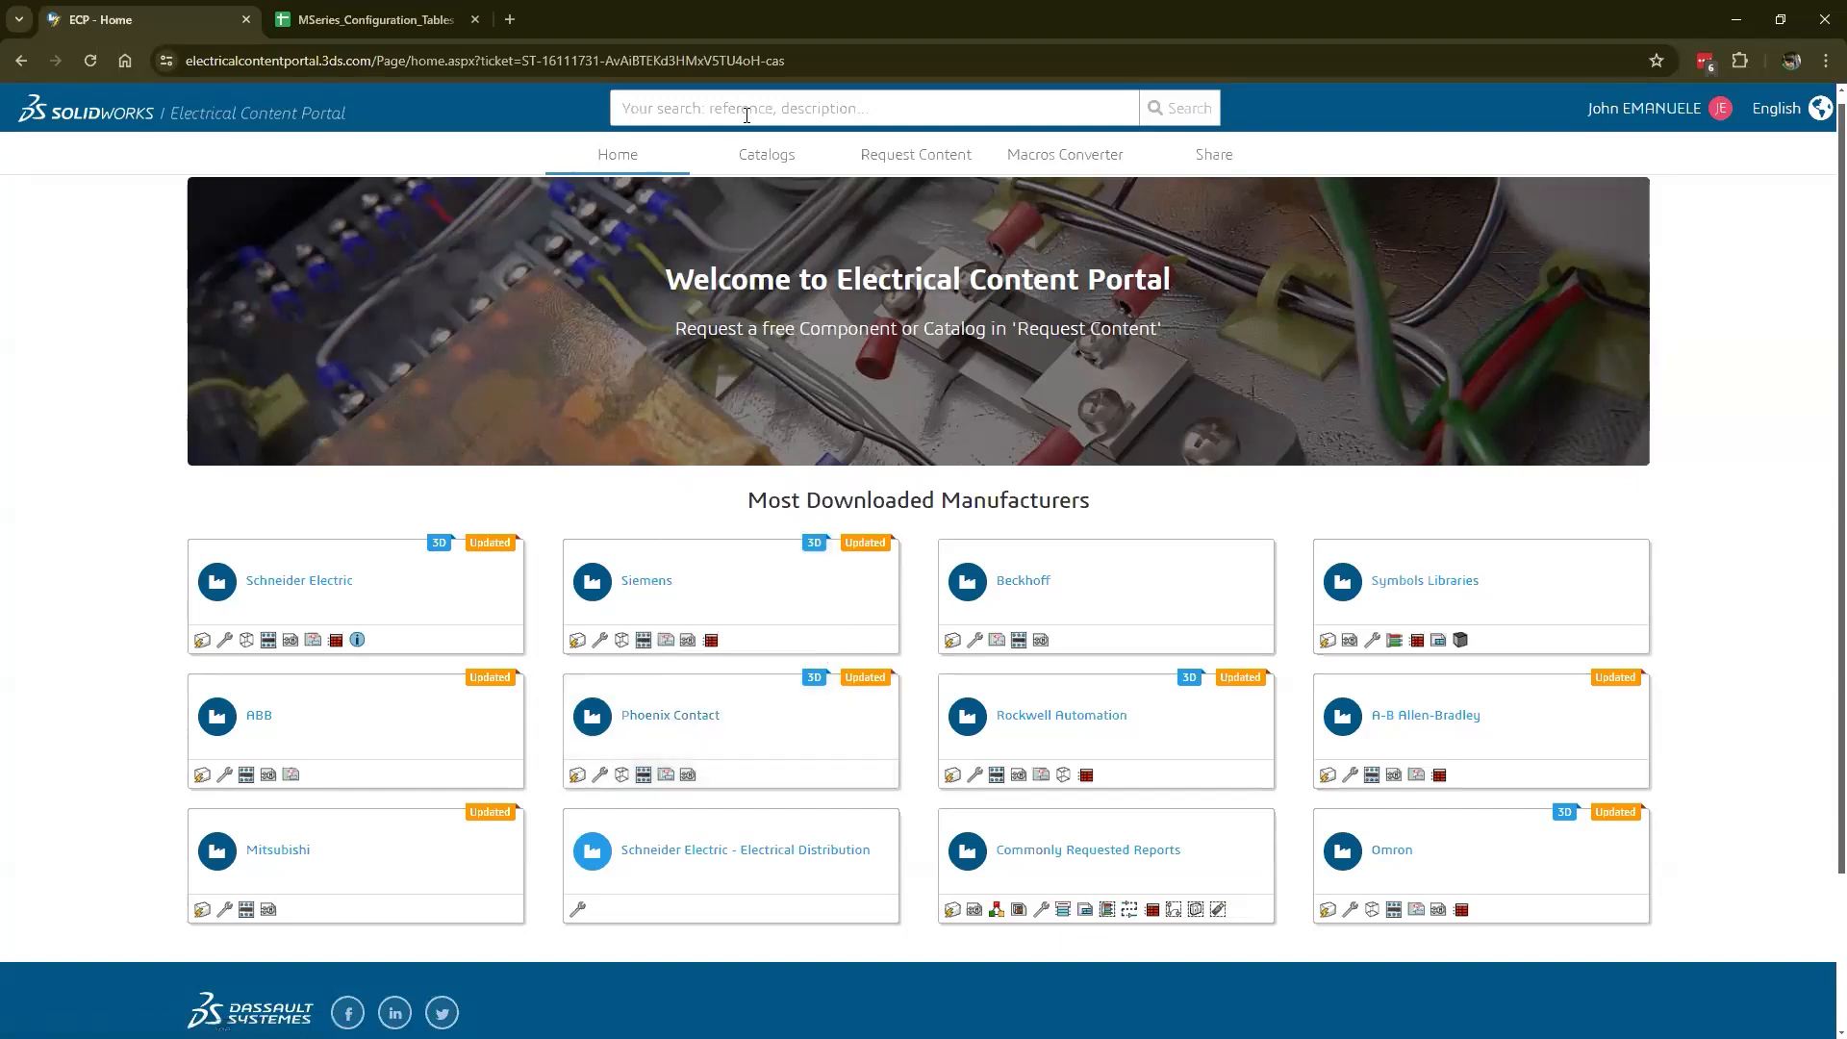
{"action": "left_click", "coordinate": [1734, 21]}
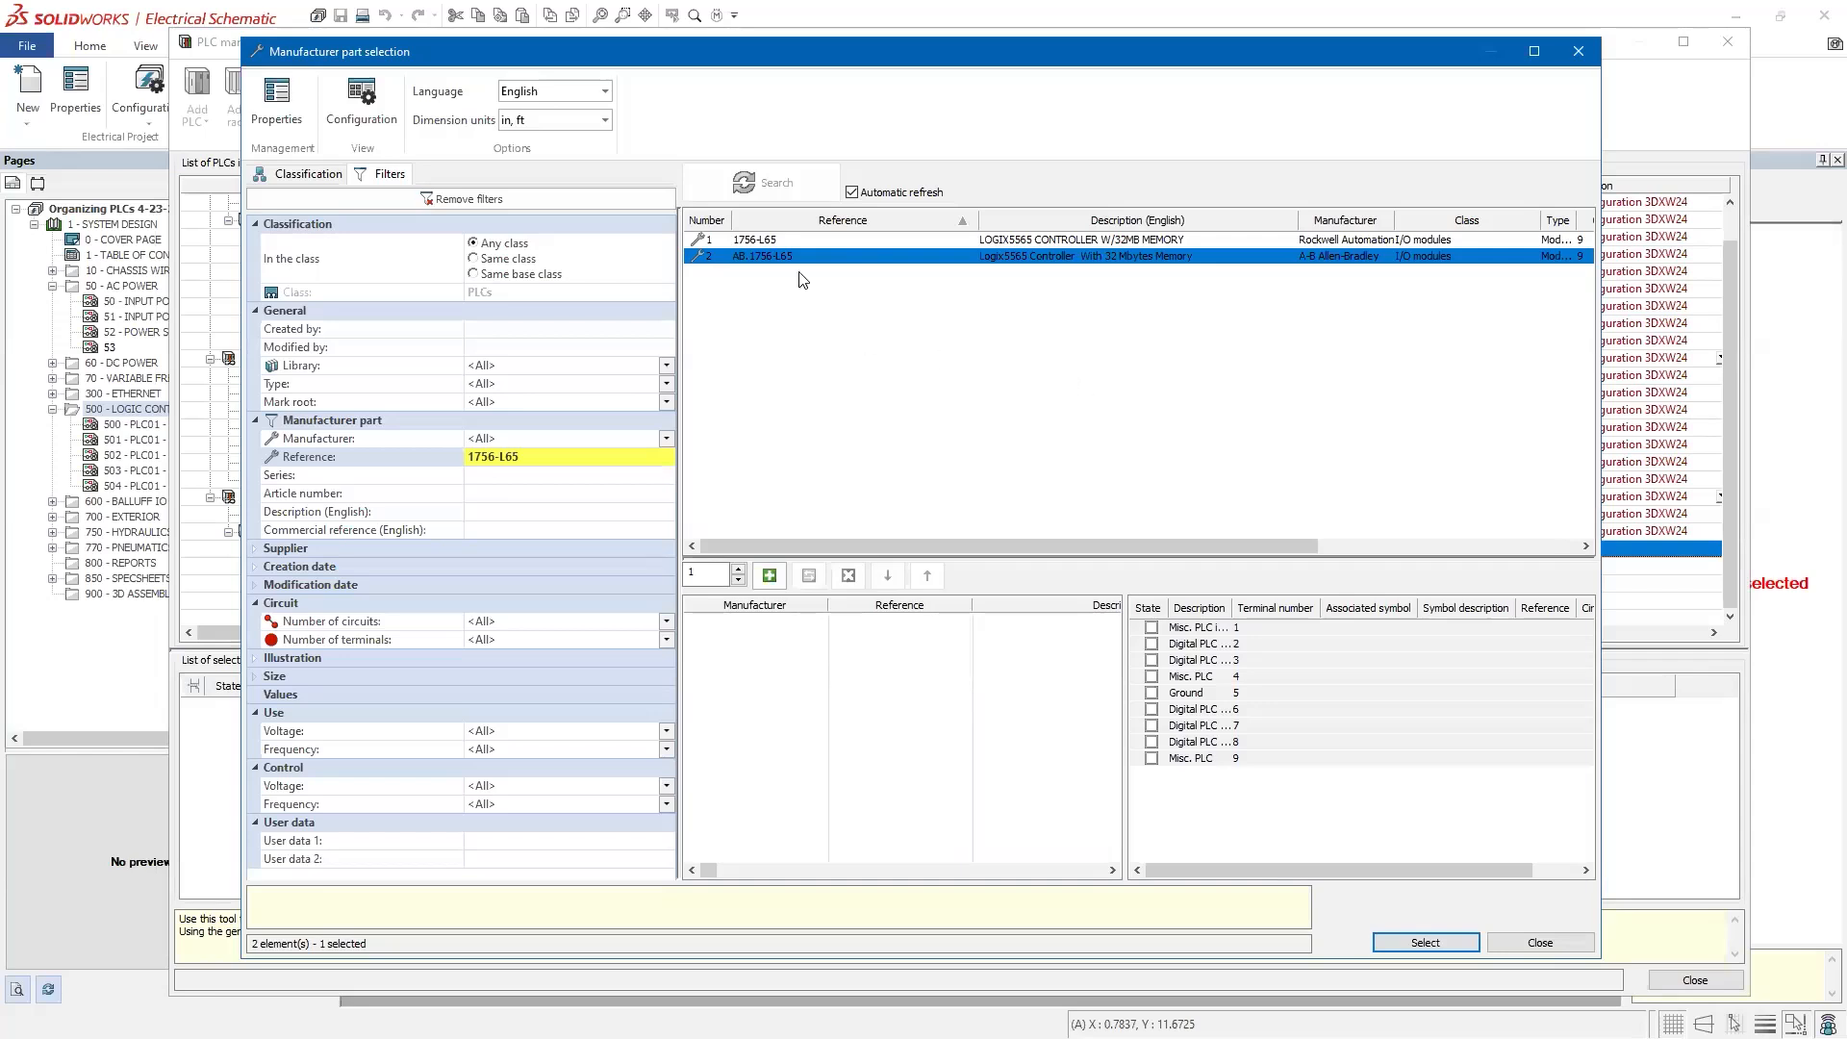
{"action": "left_click", "coordinate": [784, 240]}
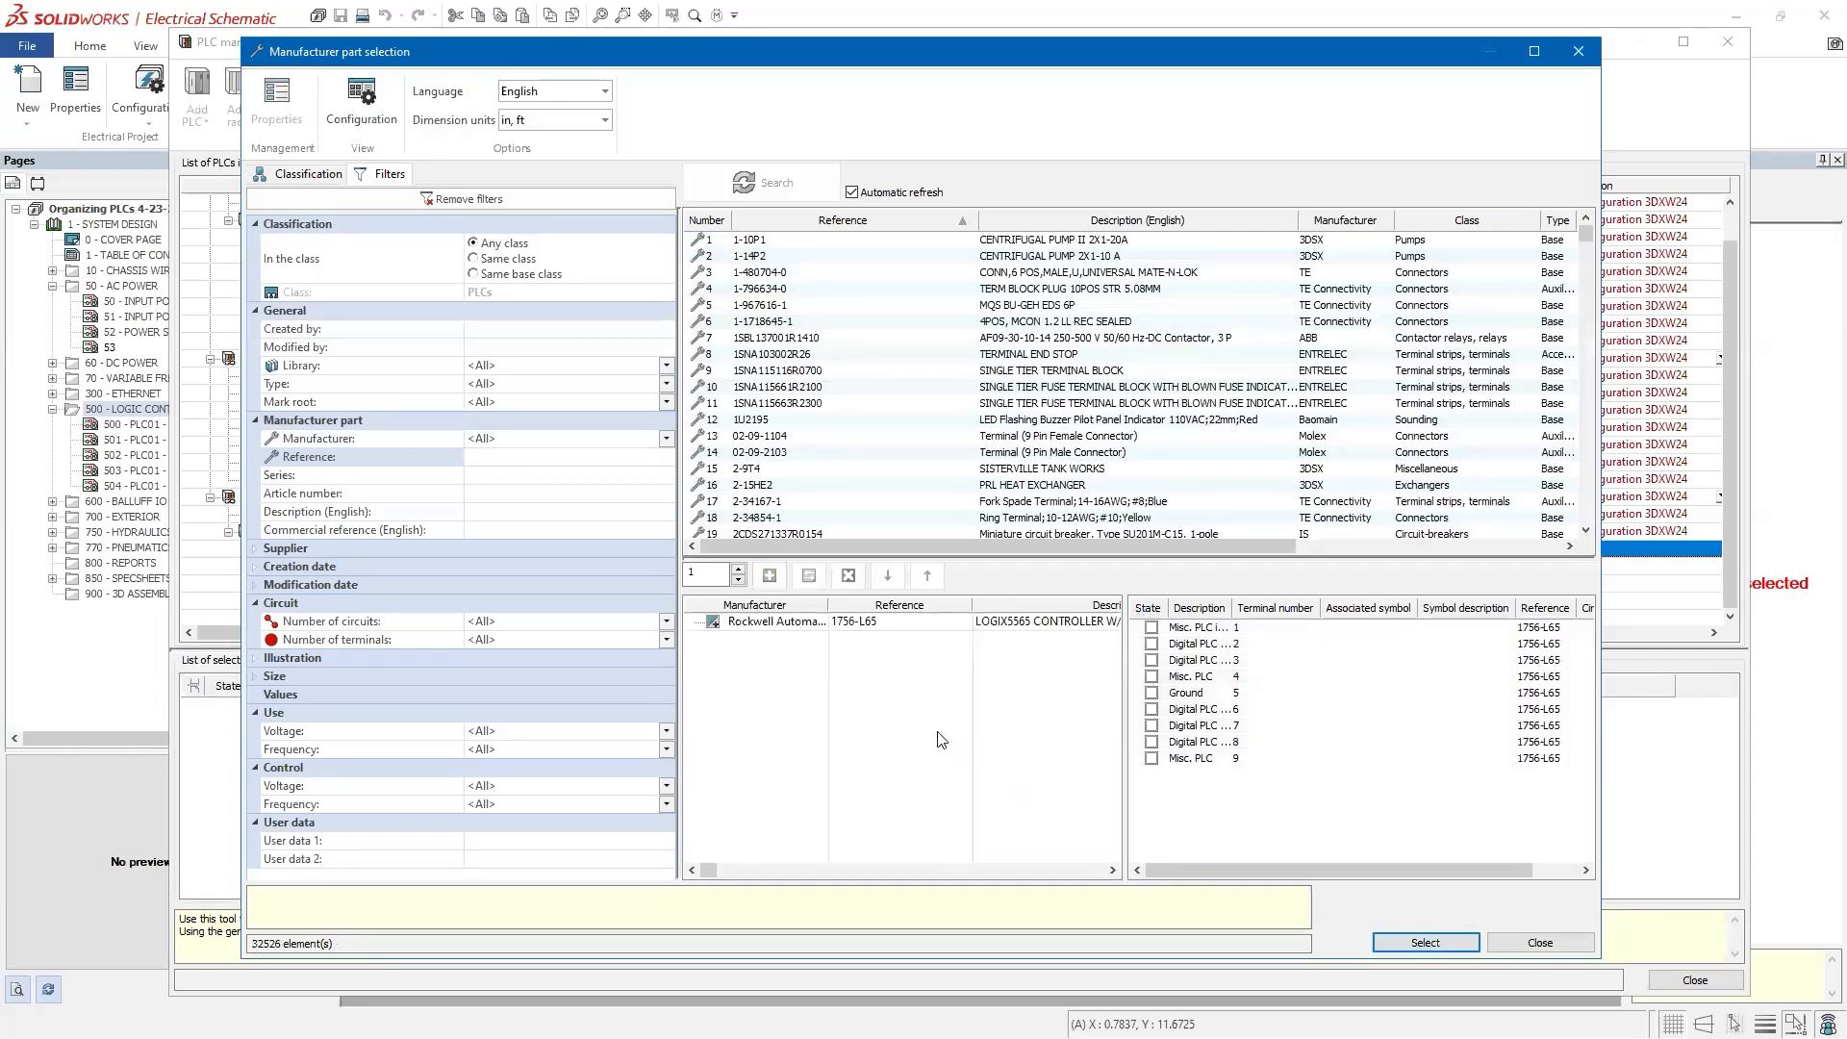
{"action": "left_click", "coordinate": [1424, 943]}
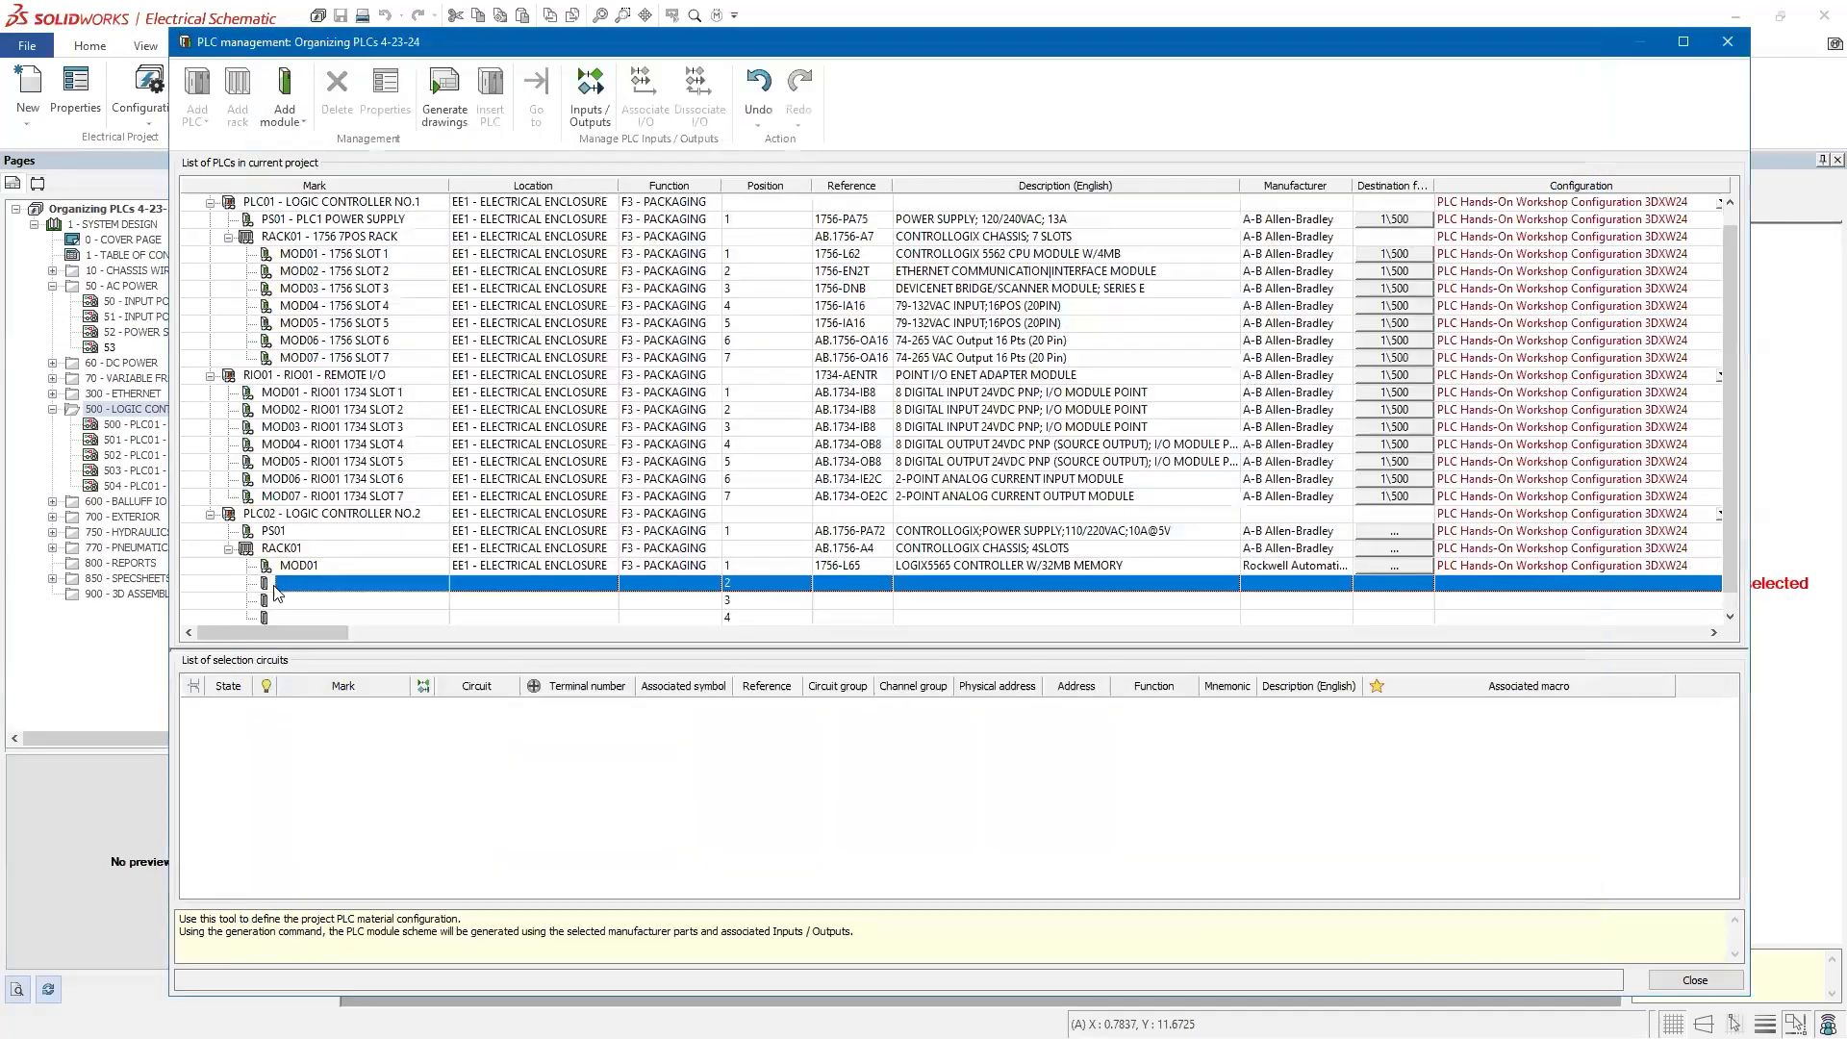
Step: Search for reference 1756-EN2T and add the A-B Allen-Bradley Ethernet module to slot 2 of PLC02's rack
{"action": "left_click", "coordinate": [286, 85]}
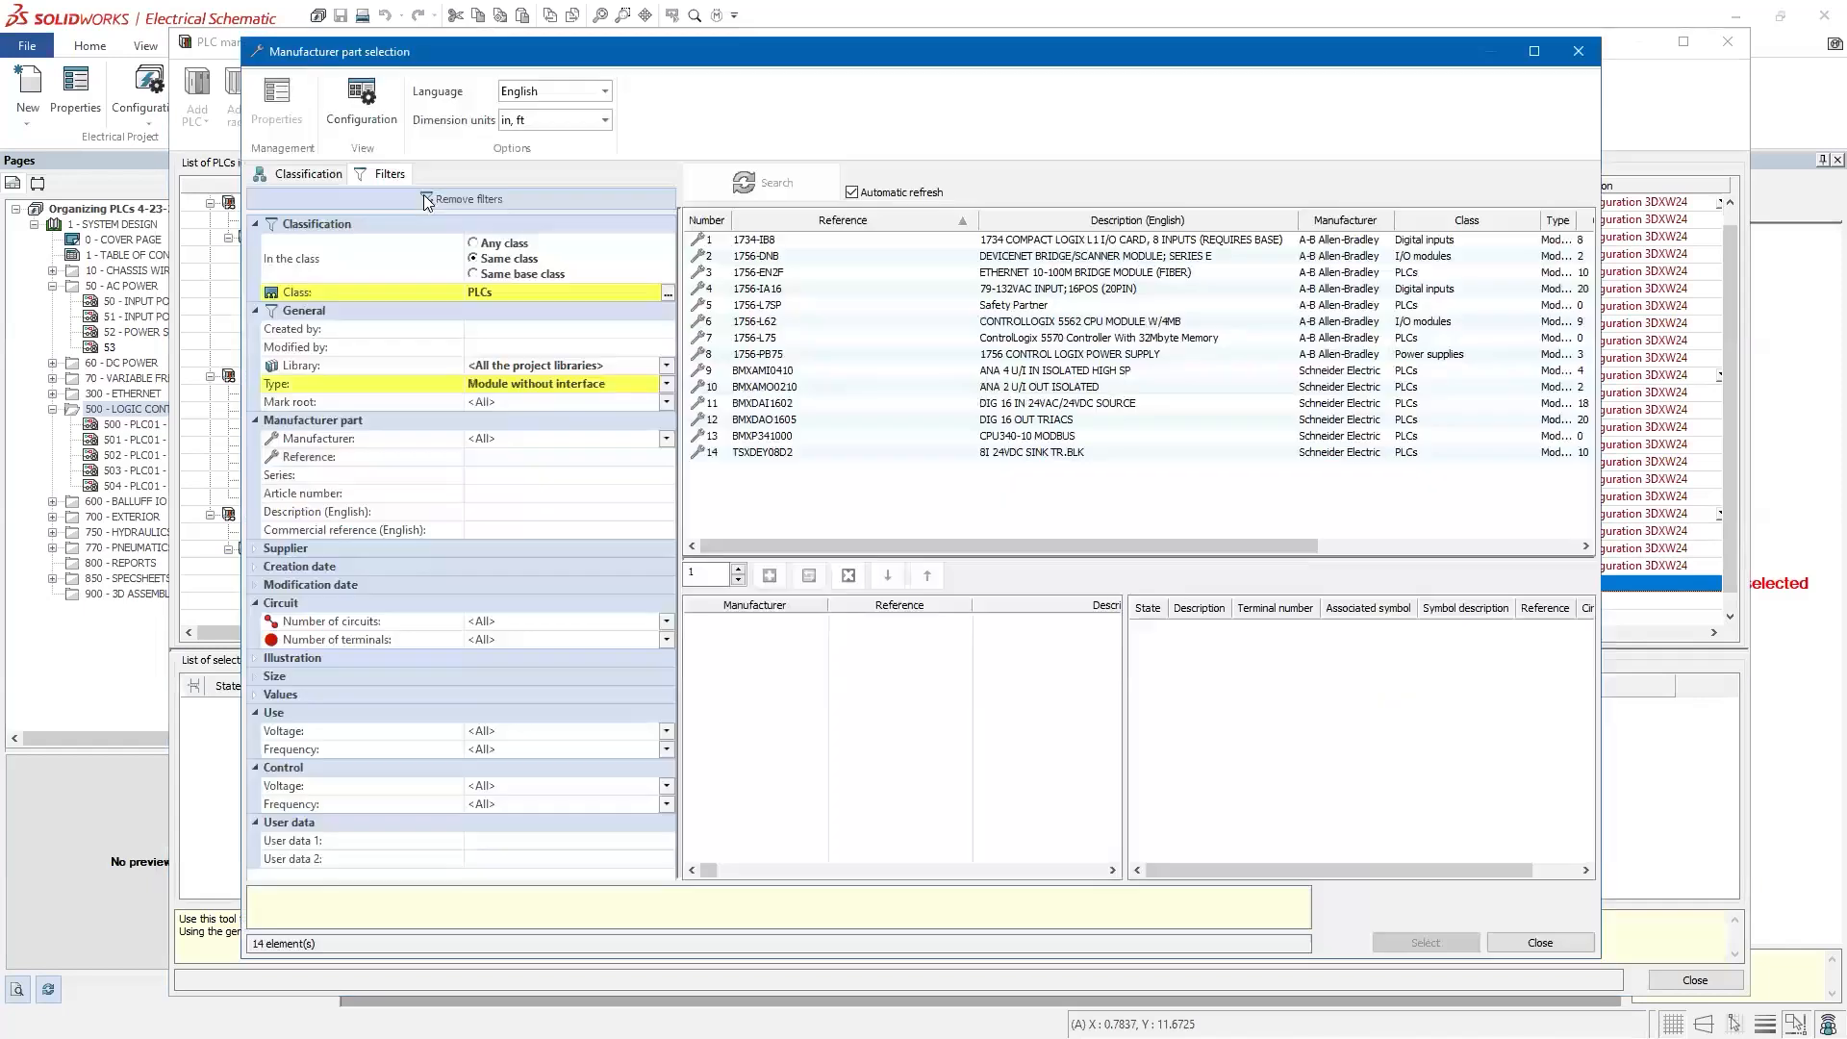
{"action": "left_click", "coordinate": [498, 456]}
{"action": "type", "text": "1756-"}
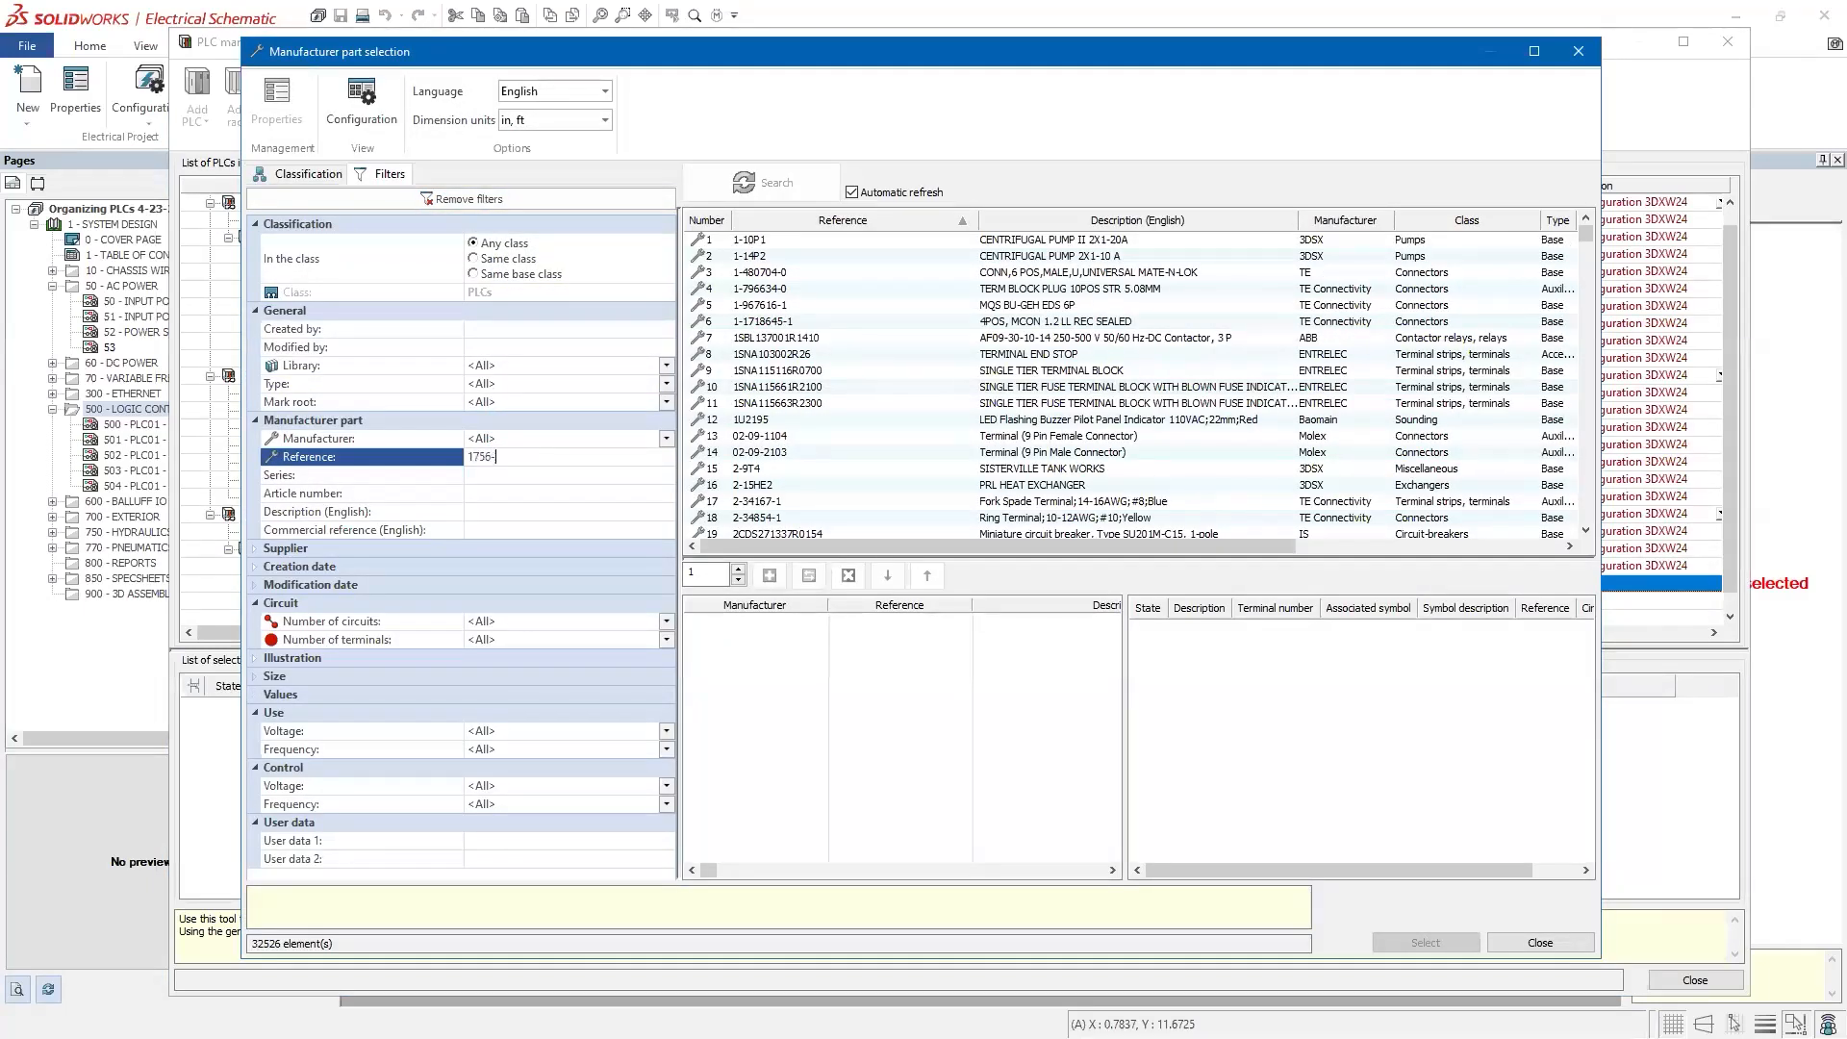
{"action": "type", "text": "EN2T"}
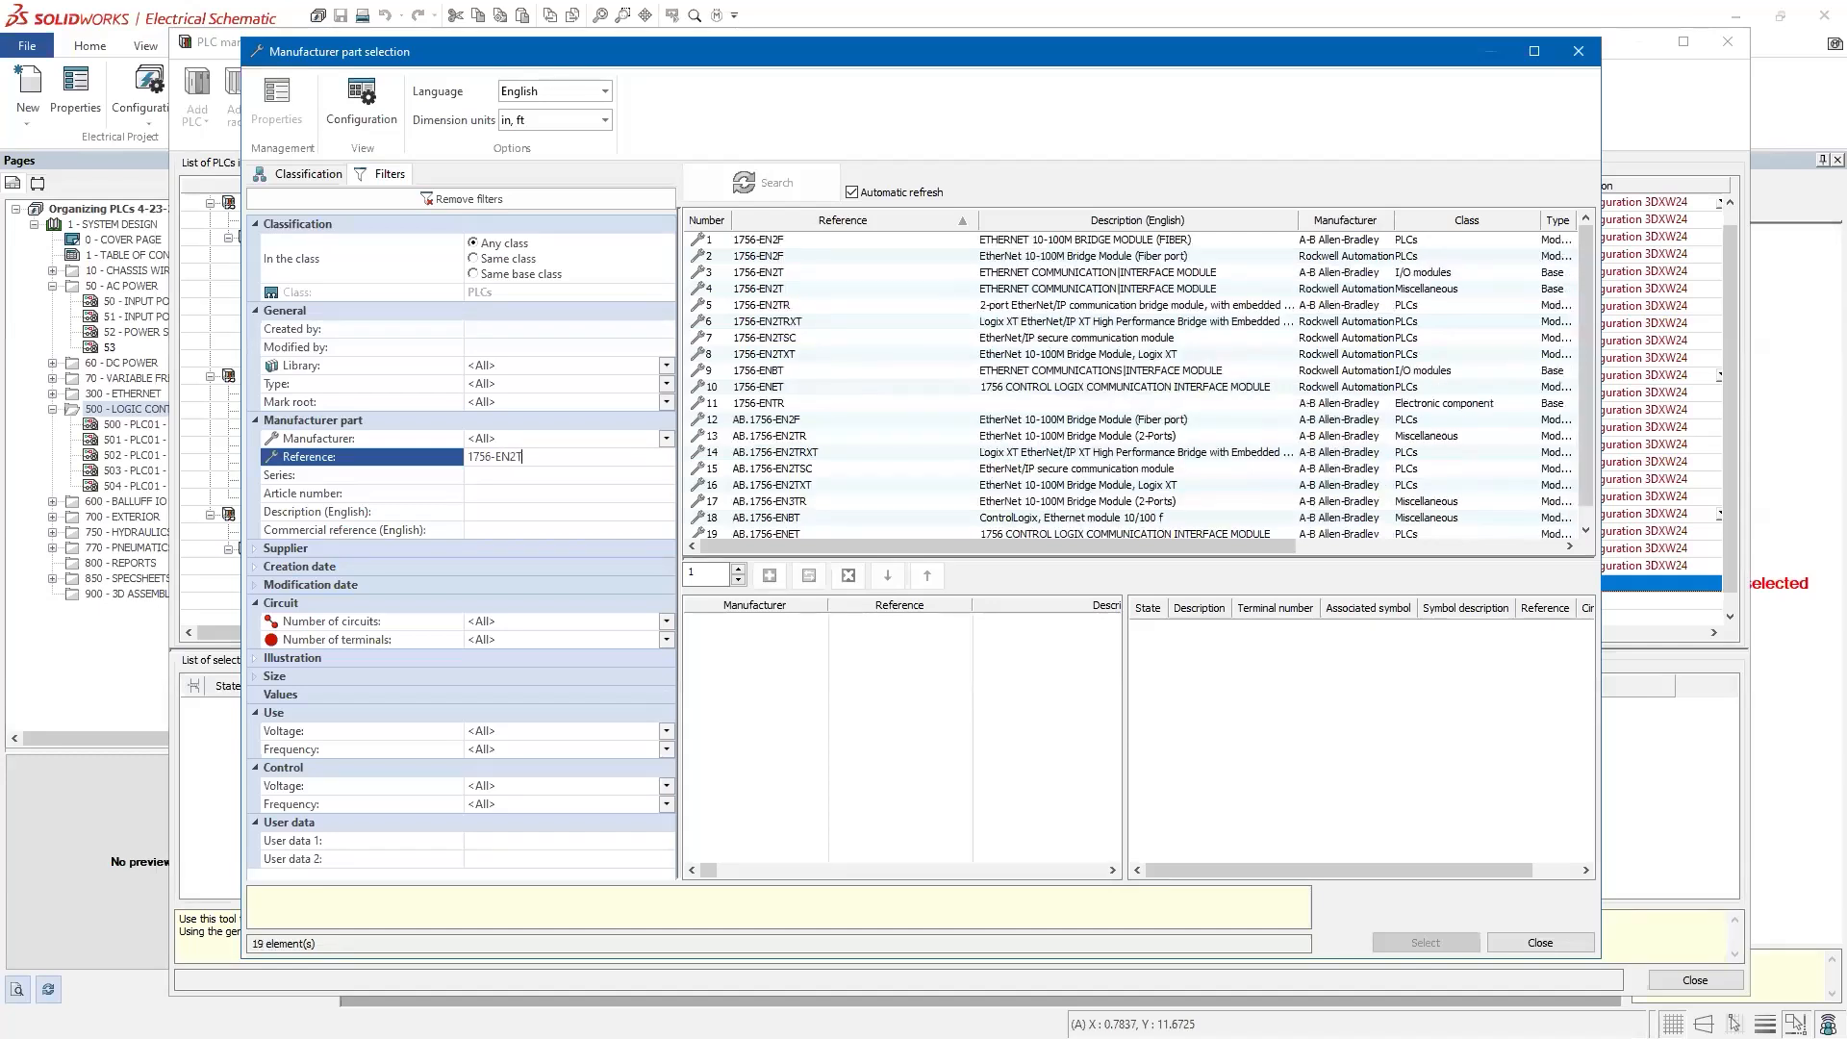
{"action": "left_click", "coordinate": [776, 242]}
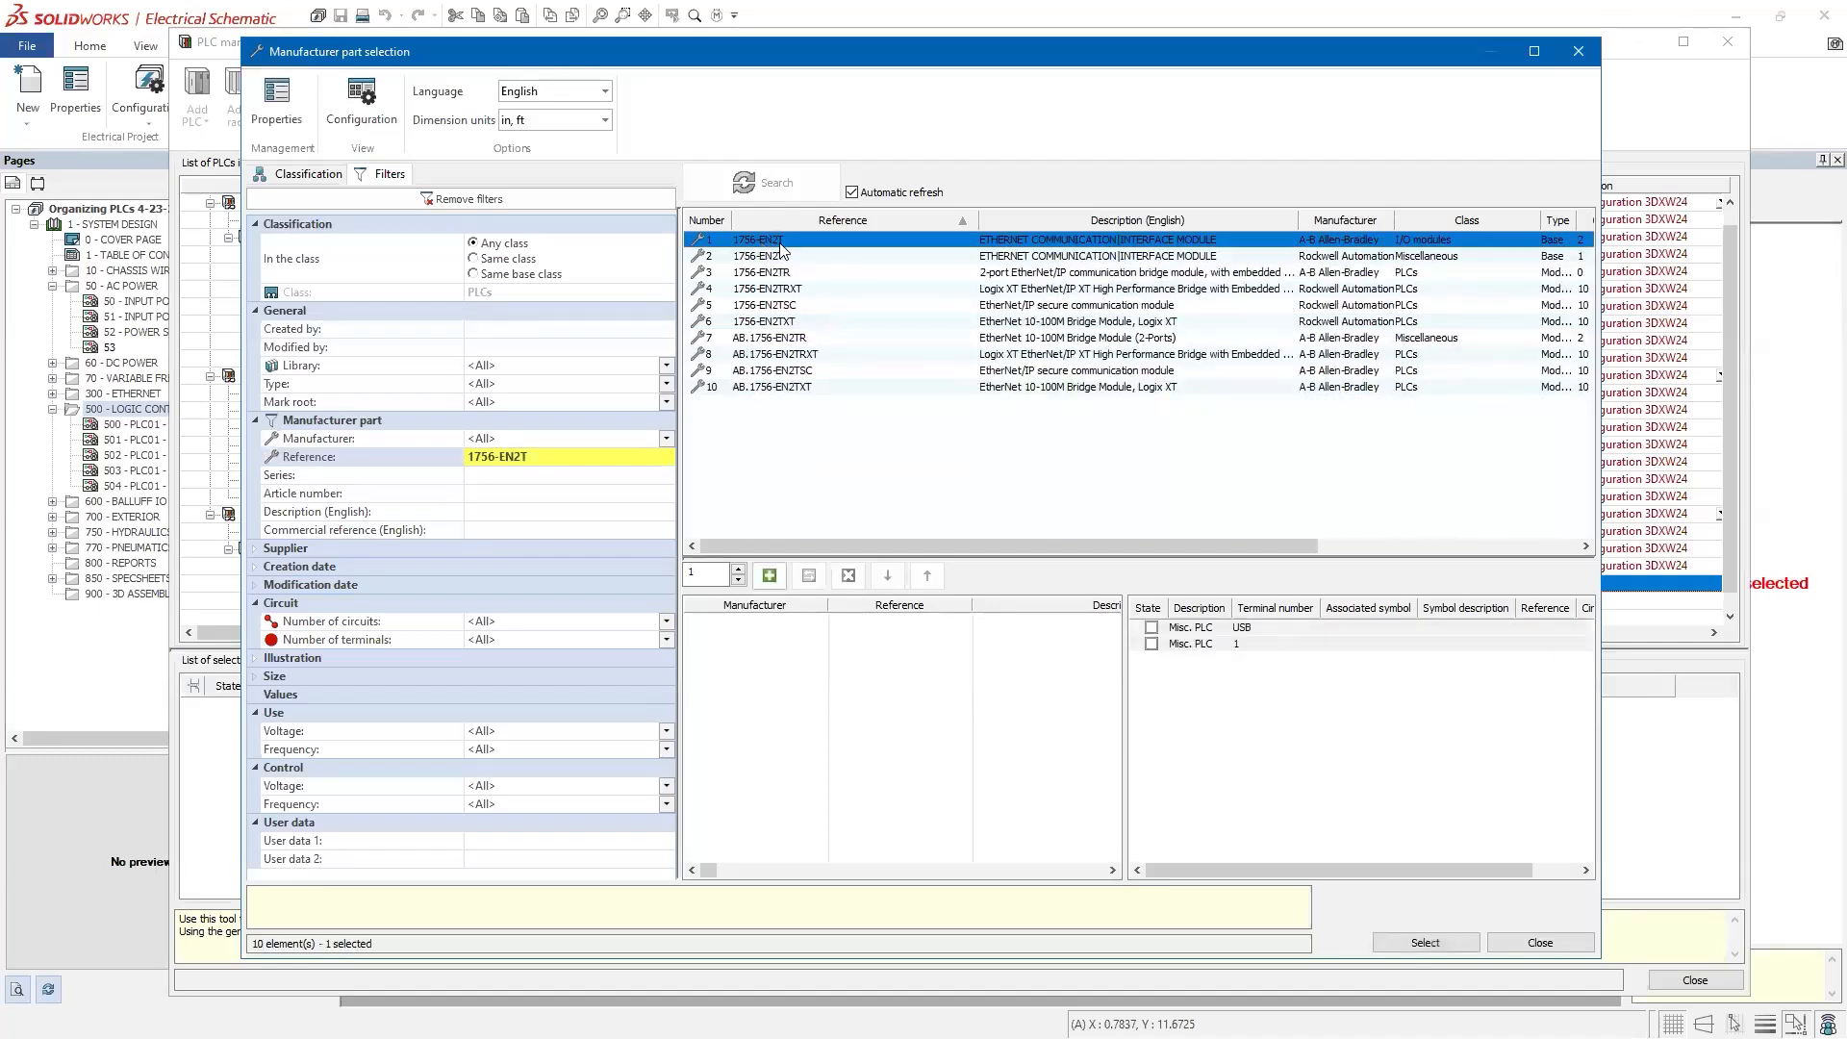
{"action": "double_click", "coordinate": [775, 242]}
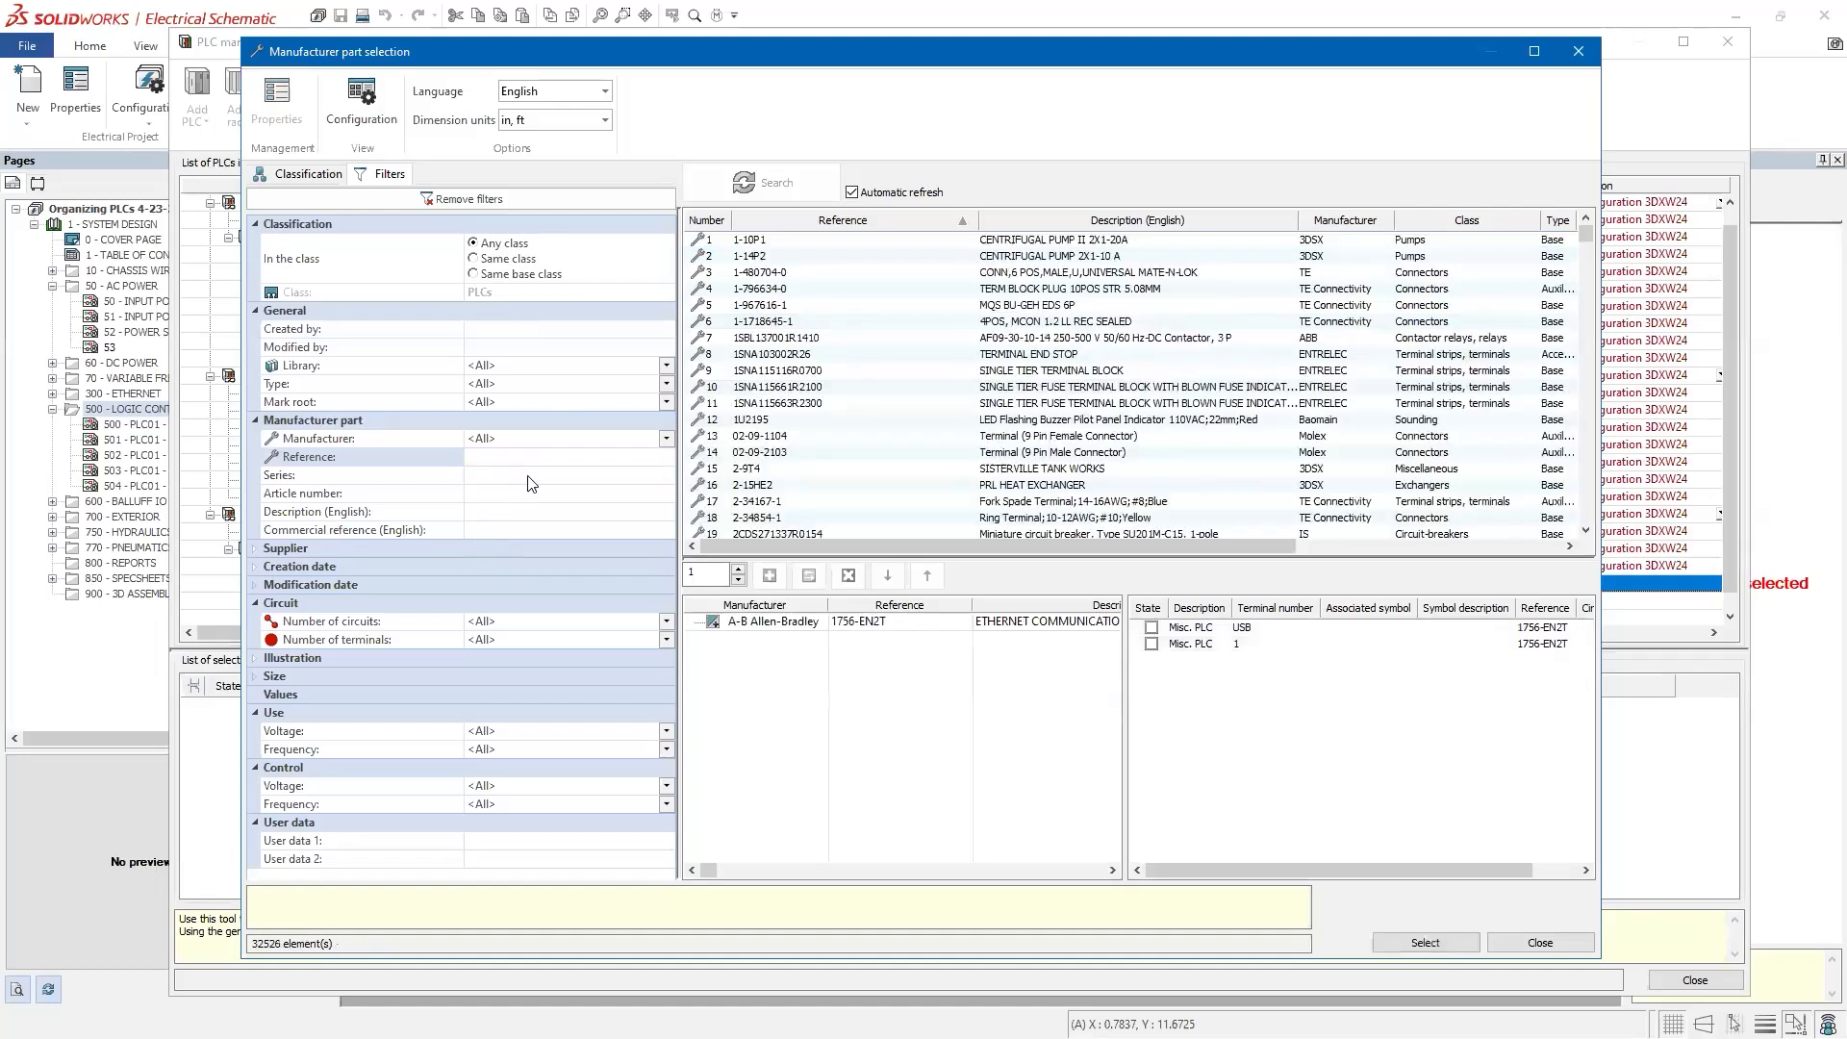
{"action": "left_click", "coordinate": [1415, 943]}
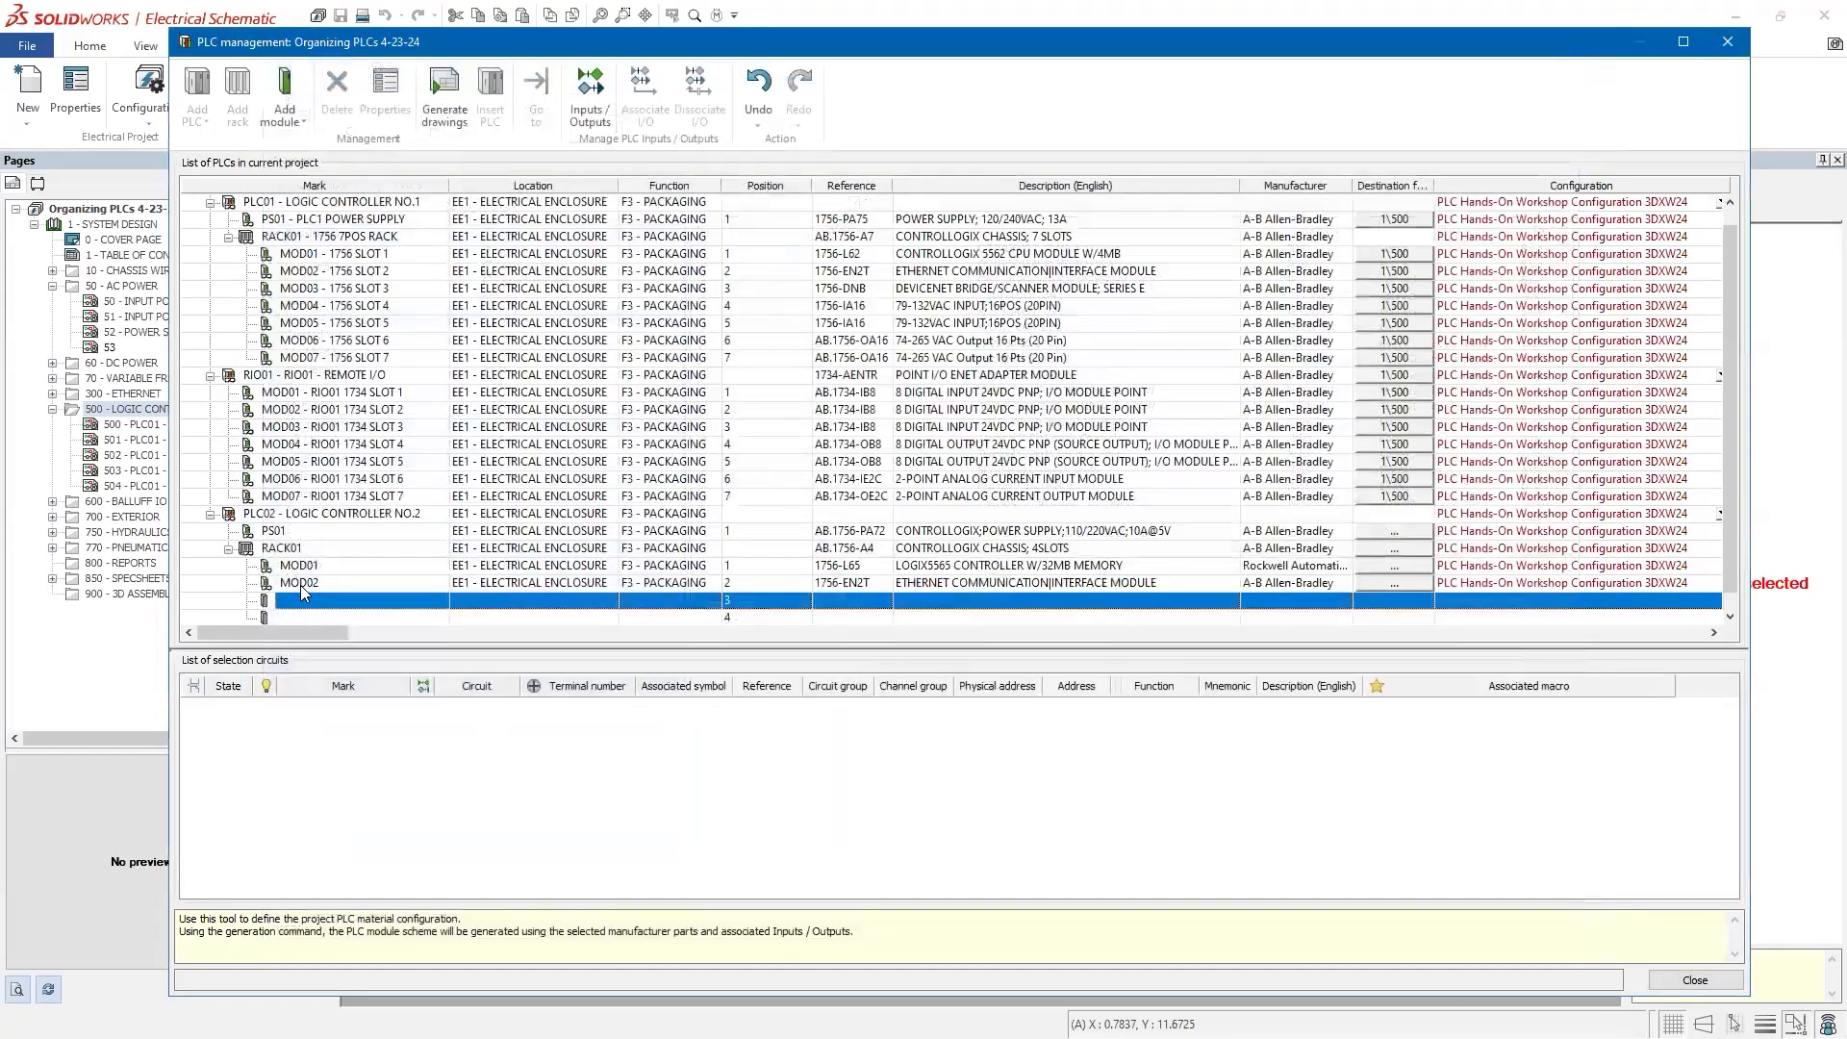
Step: Search for reference 1756-IA16 and add the A-B Allen-Bradley input module to slot 3 of PLC02's rack
{"action": "left_click", "coordinate": [289, 111]}
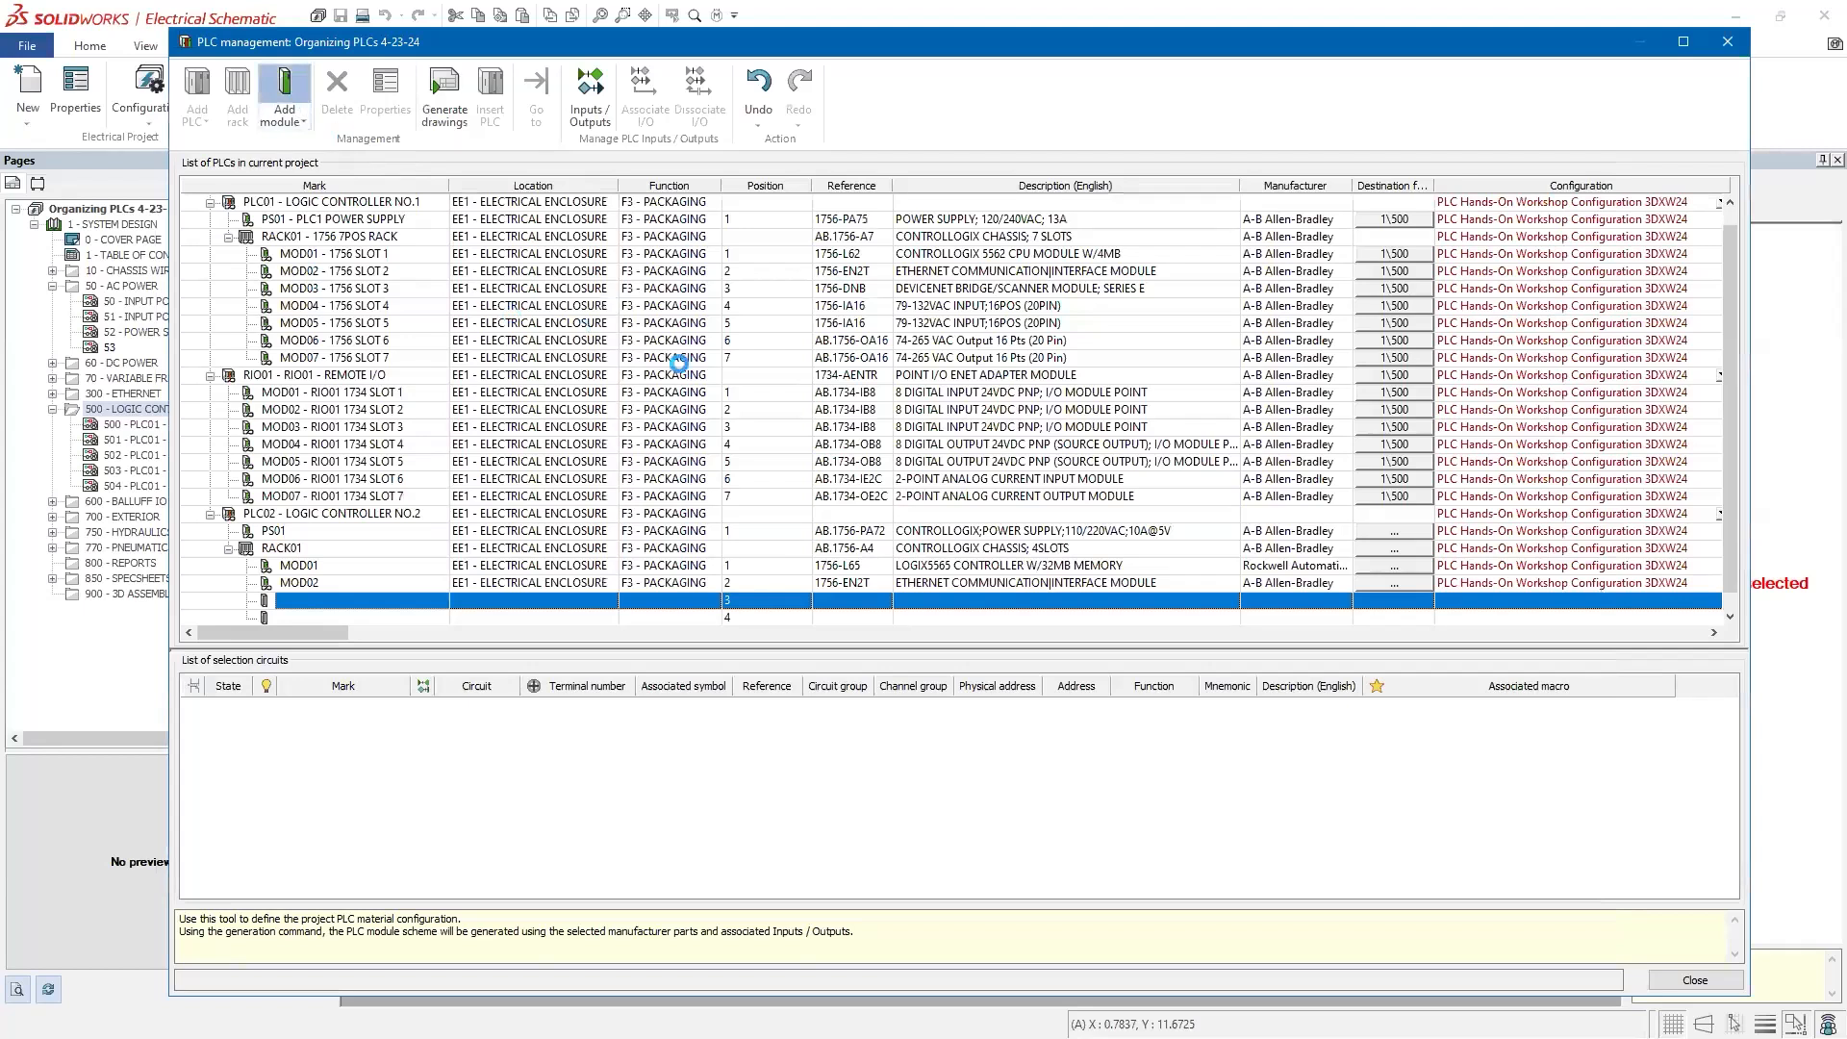
{"action": "left_click", "coordinate": [469, 199]}
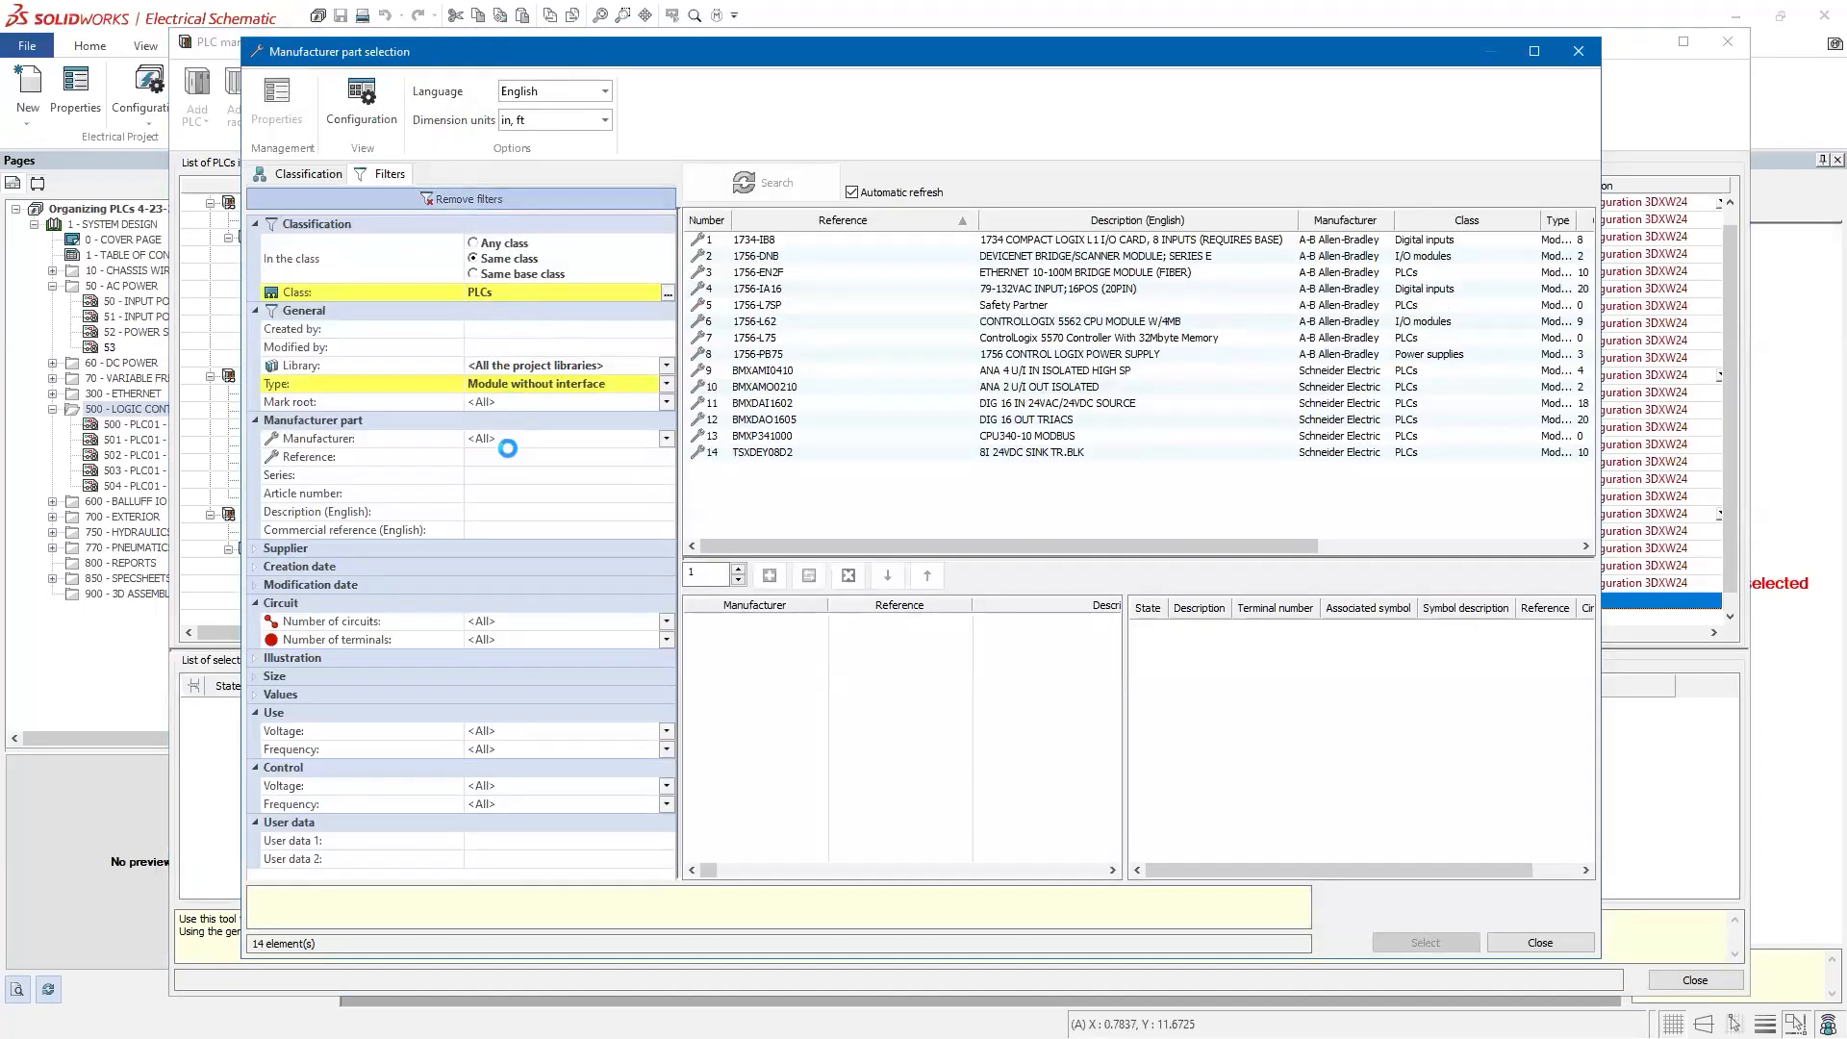
{"action": "left_click", "coordinate": [506, 458]}
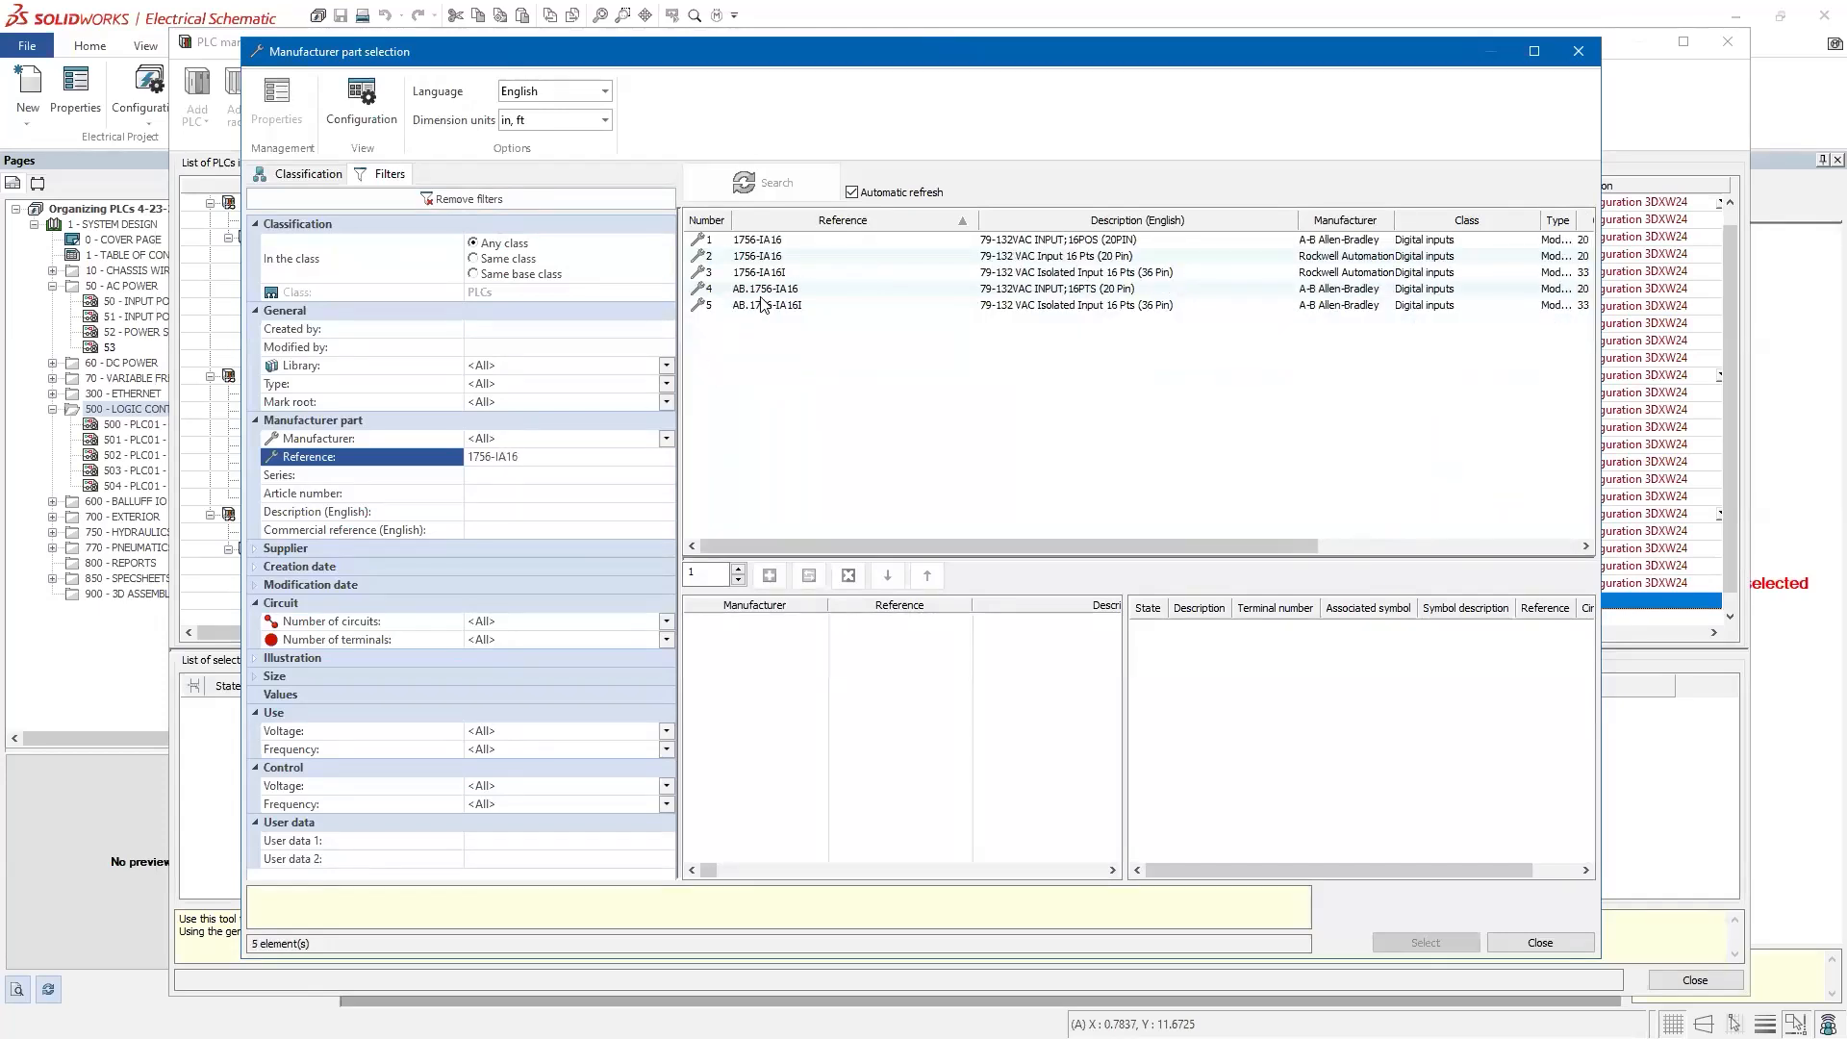
{"action": "double_click", "coordinate": [828, 247]}
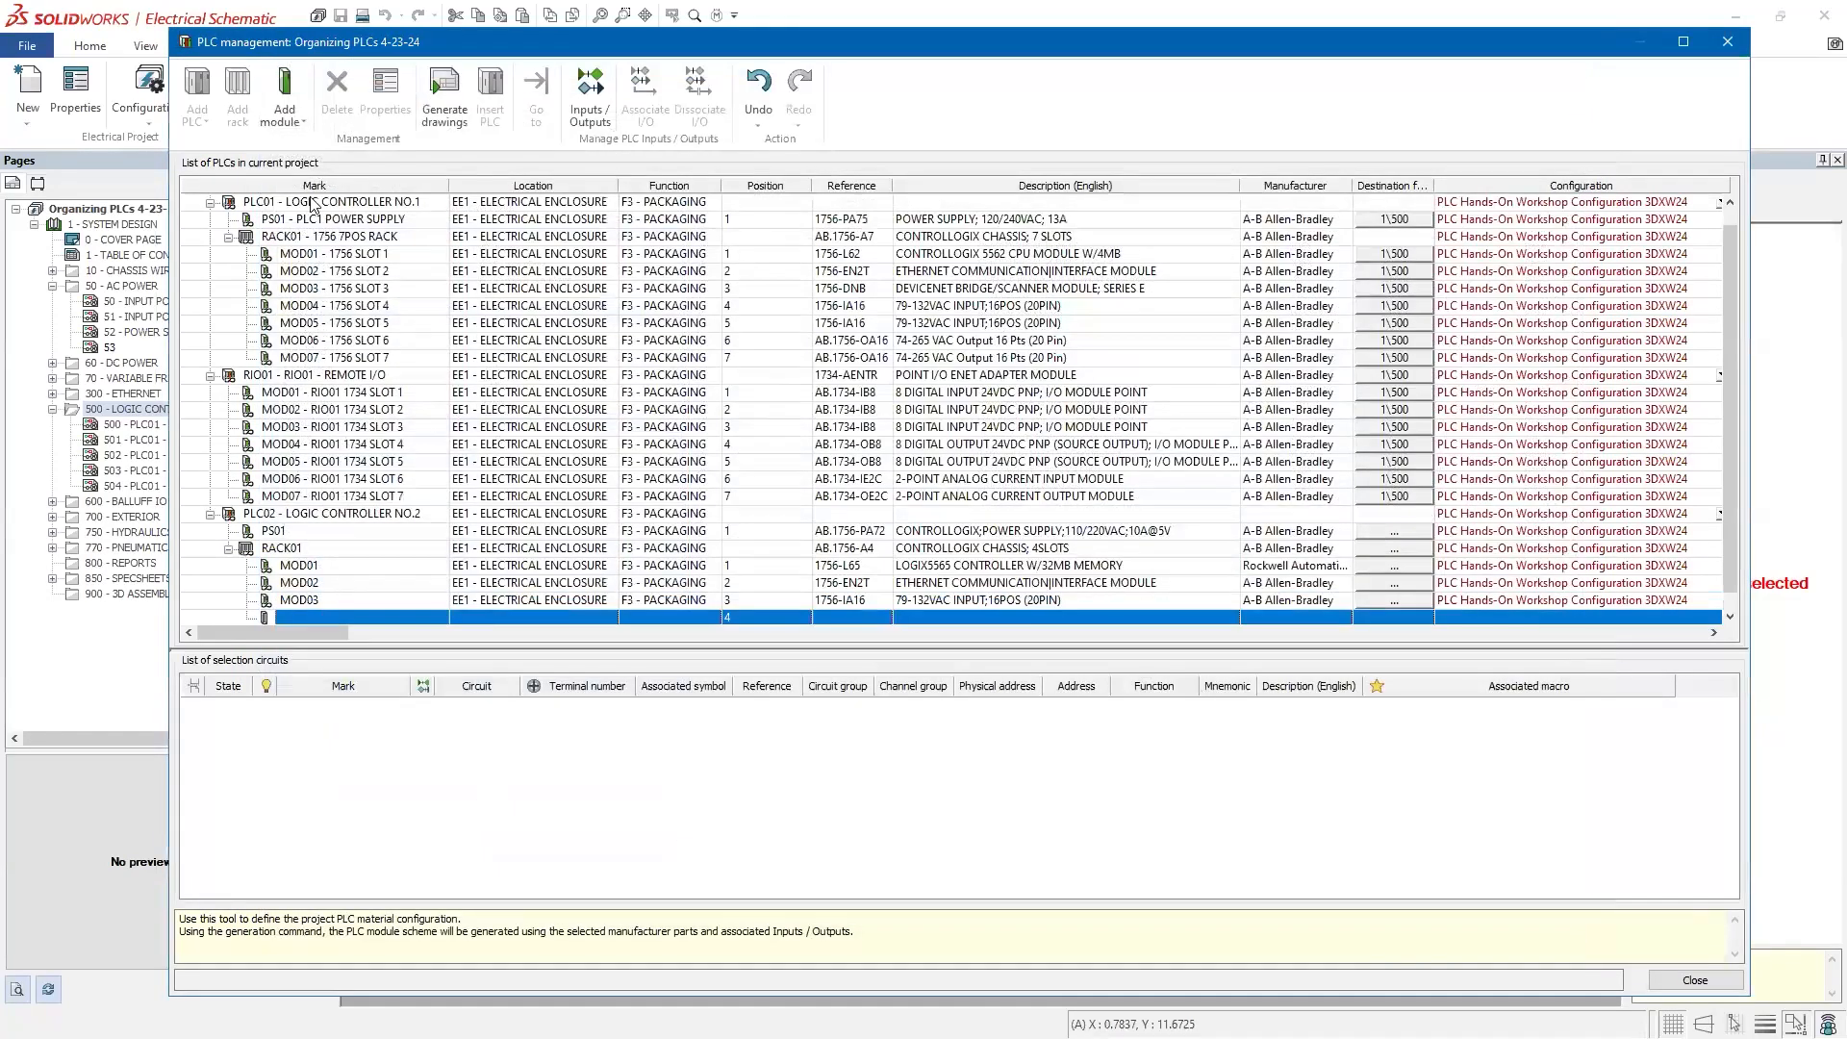
Step: Search for reference 1756-OA16 and add the AB.1756-OA16 output module to slot 4 of PLC02's rack
{"action": "left_click", "coordinate": [284, 91]}
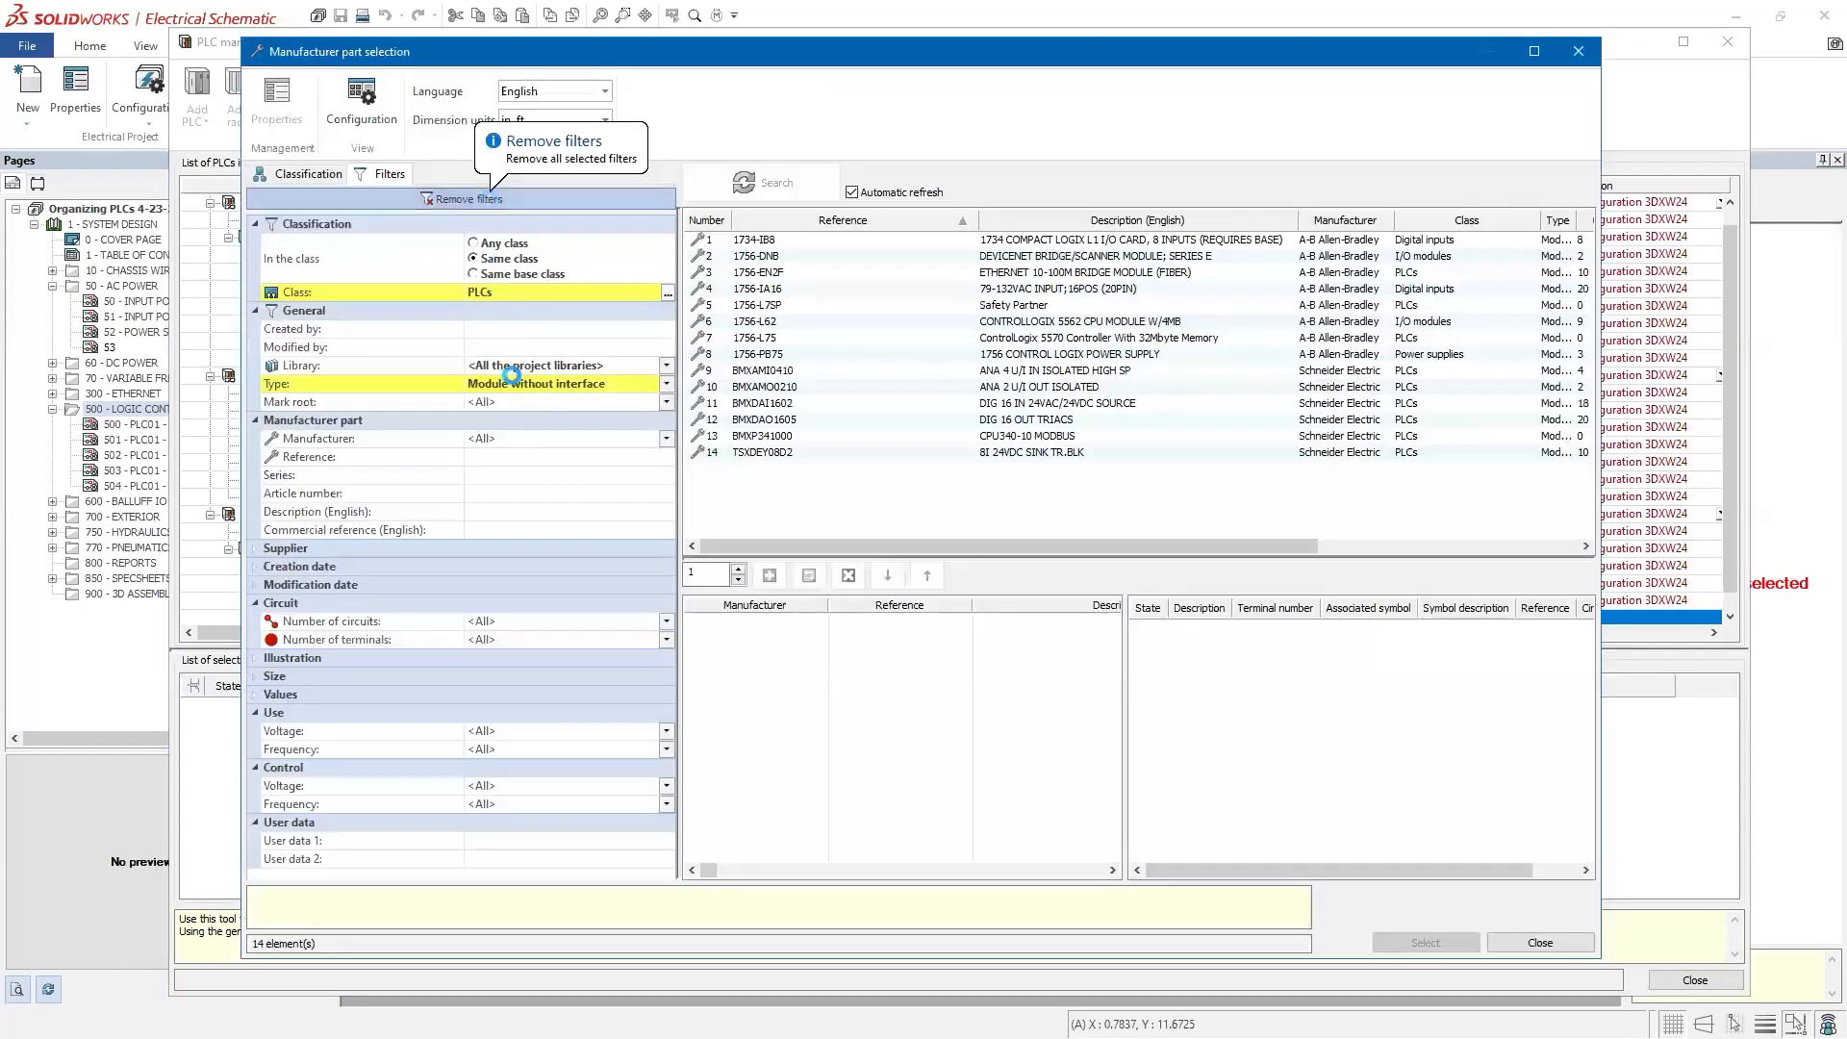
{"action": "left_click", "coordinate": [502, 457]}
{"action": "type", "text": "1756-OA16"}
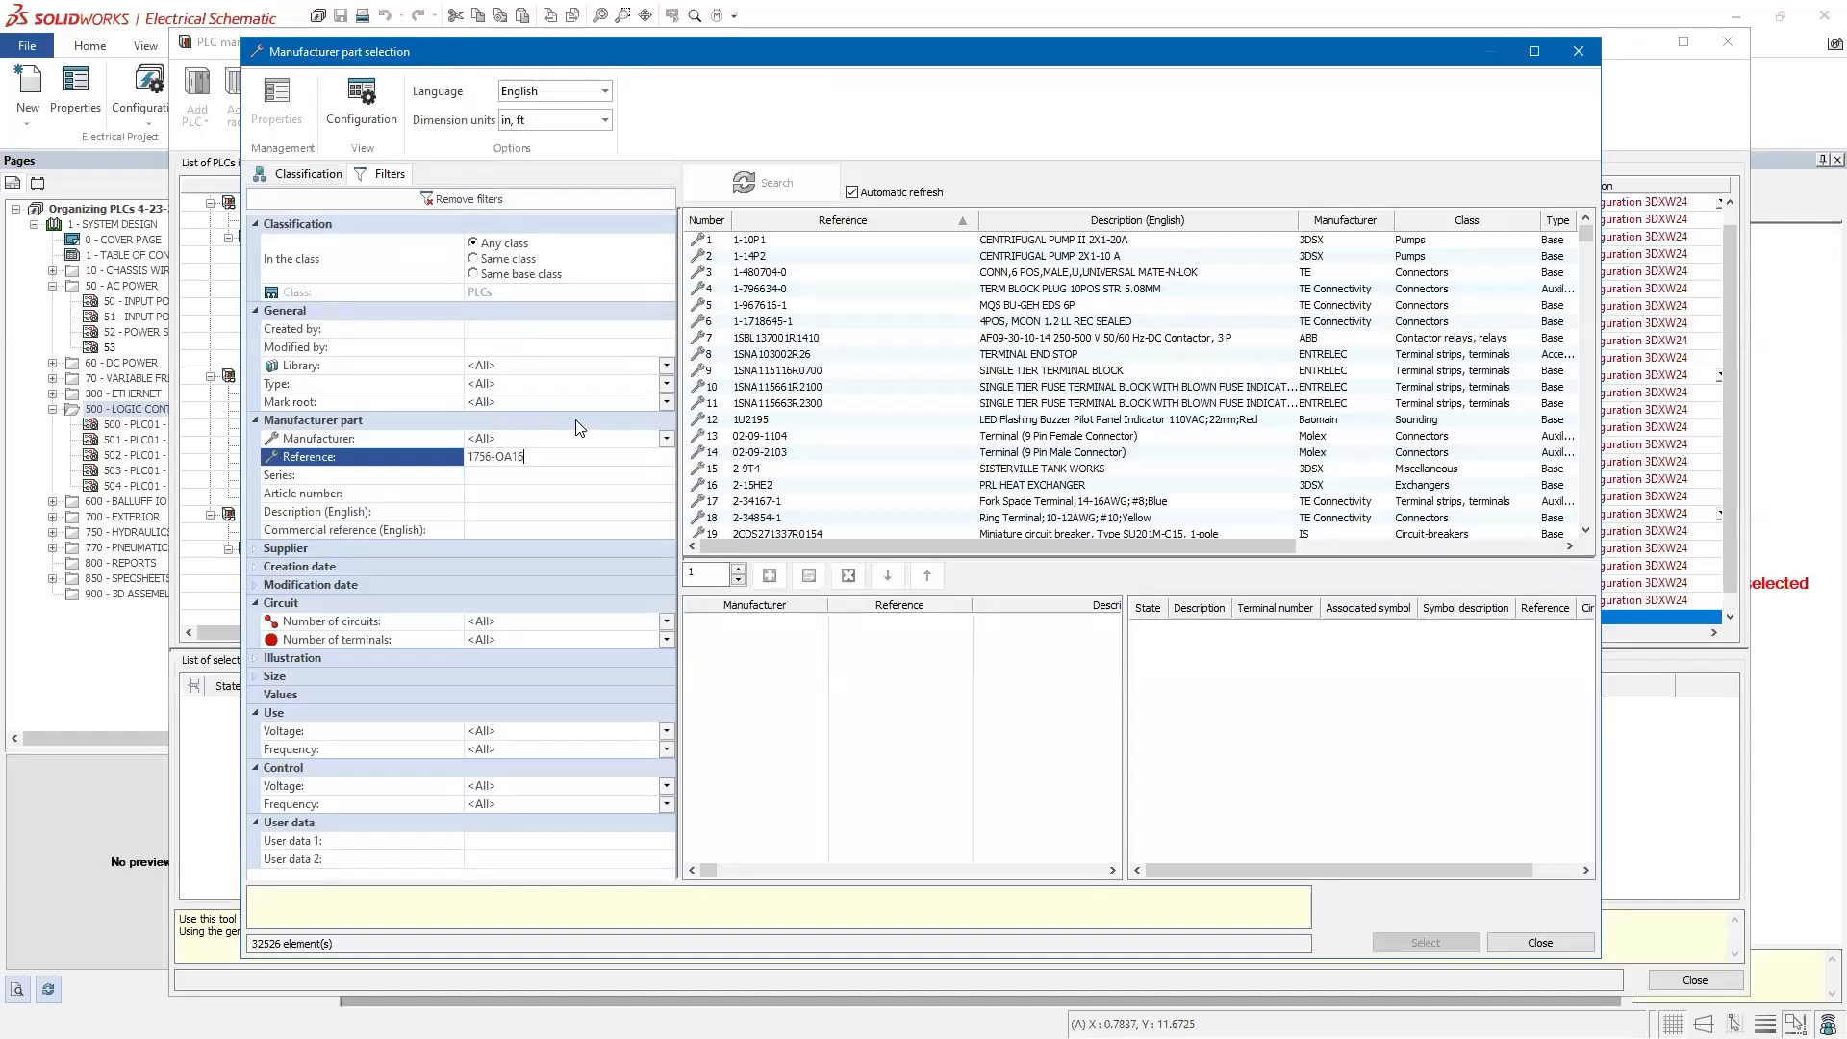
{"action": "key", "text": "Return"}
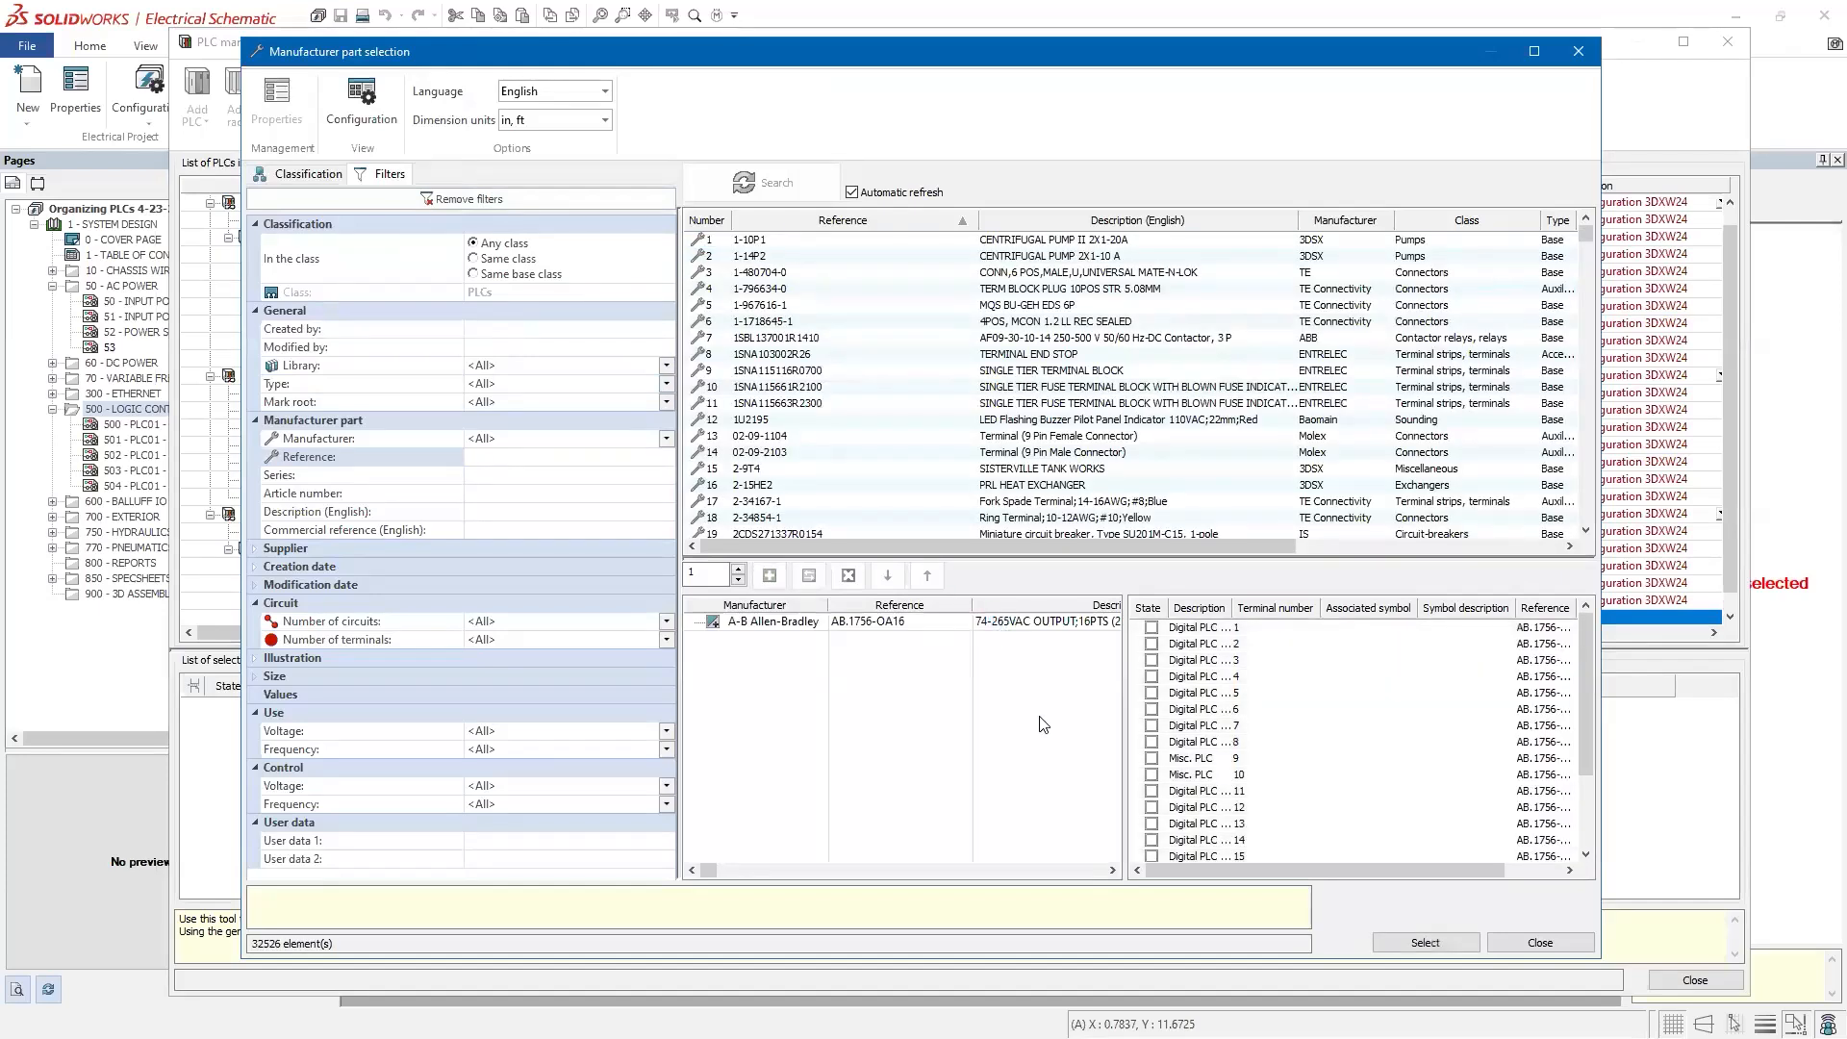
{"action": "left_click", "coordinate": [1422, 945]}
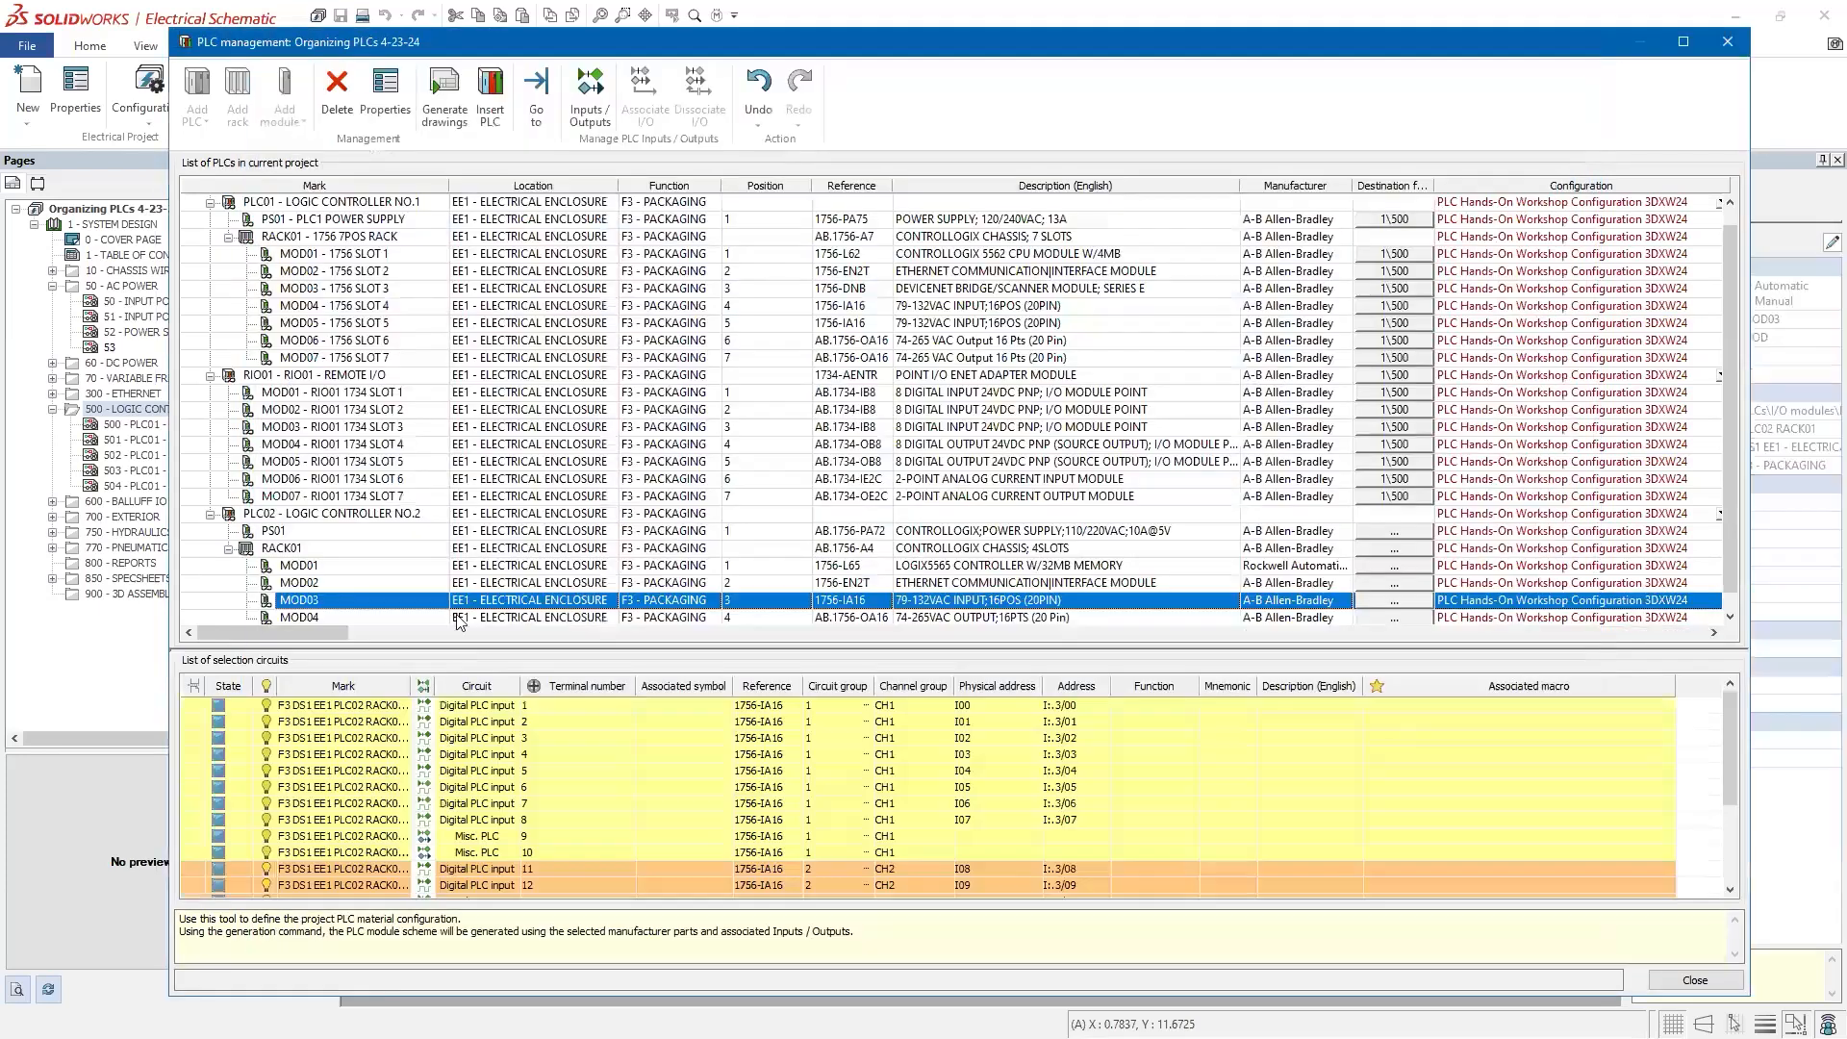
Step: Set the destination folder to 1\500 for PLC02's power supply, rack and all four modules together
{"action": "scroll", "coordinate": [457, 568], "scroll_direction": "down", "scroll_amount": 1}
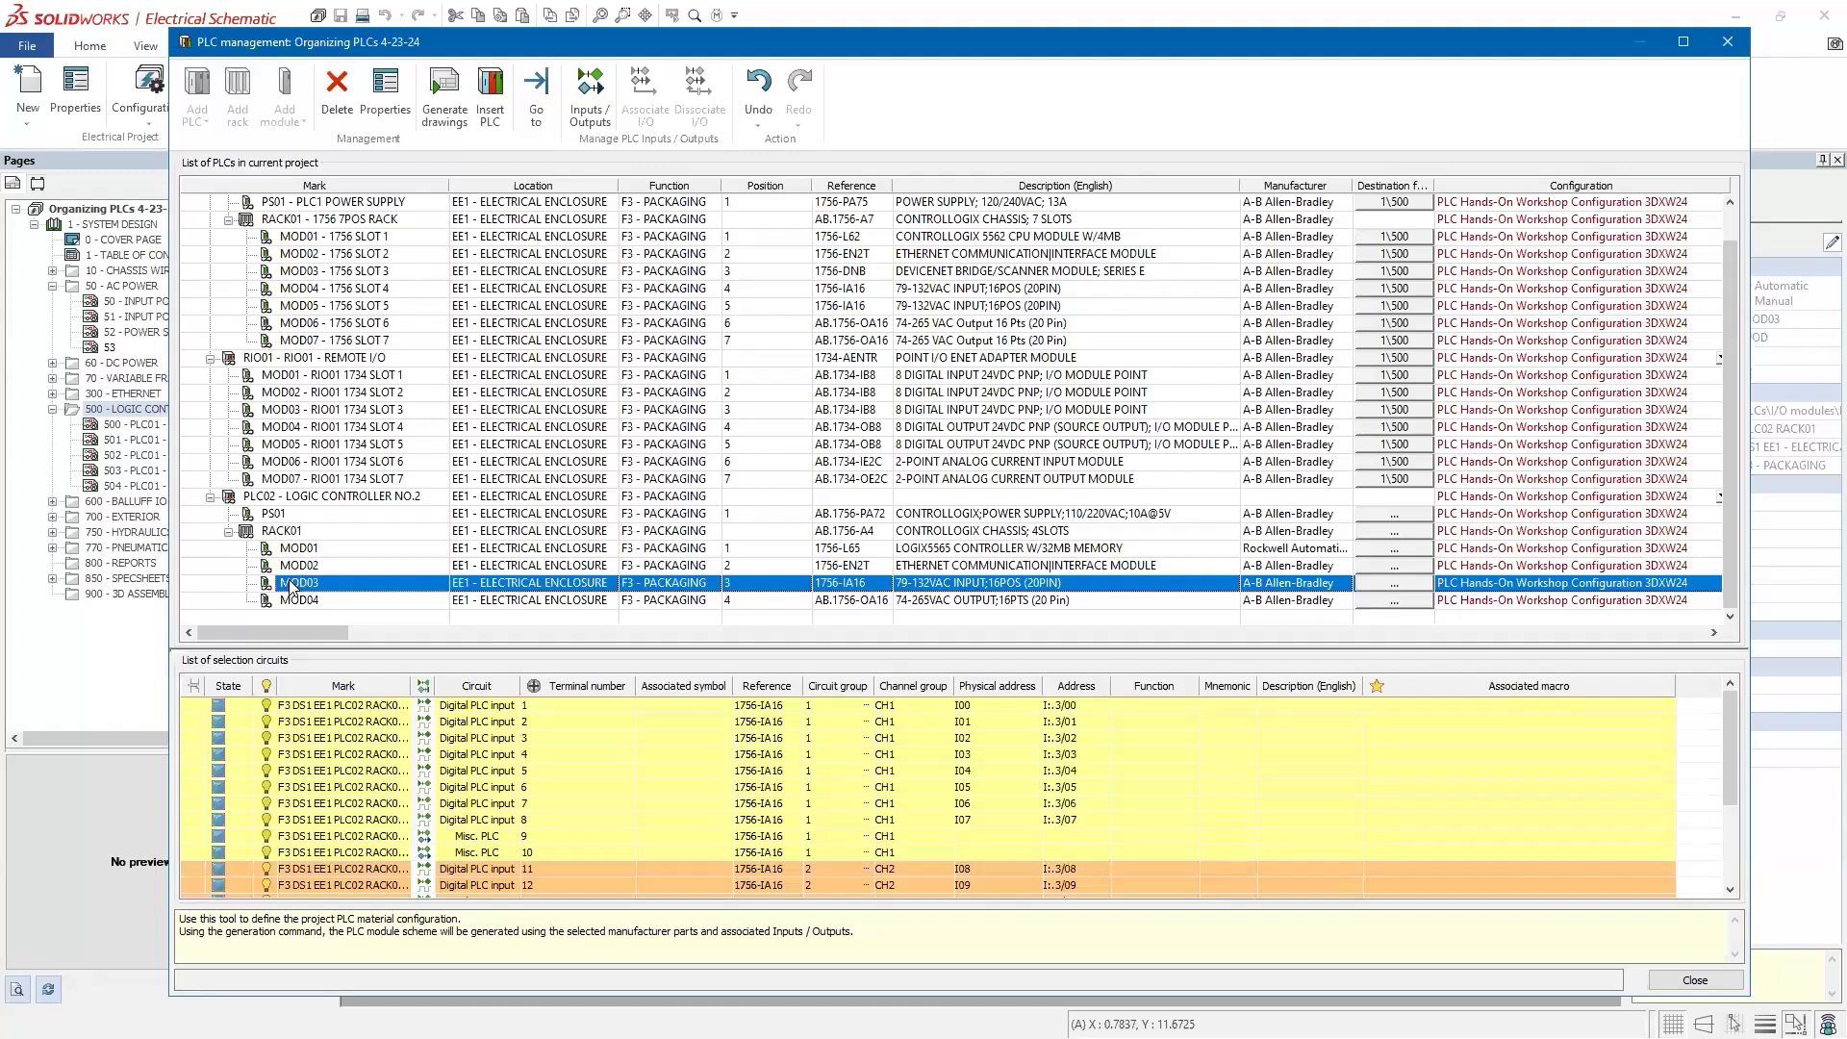
{"action": "left_click_drag", "start_coordinate": [201, 505], "coordinate": [396, 591]}
{"action": "left_click", "coordinate": [1396, 513]}
{"action": "double_click", "coordinate": [386, 495]}
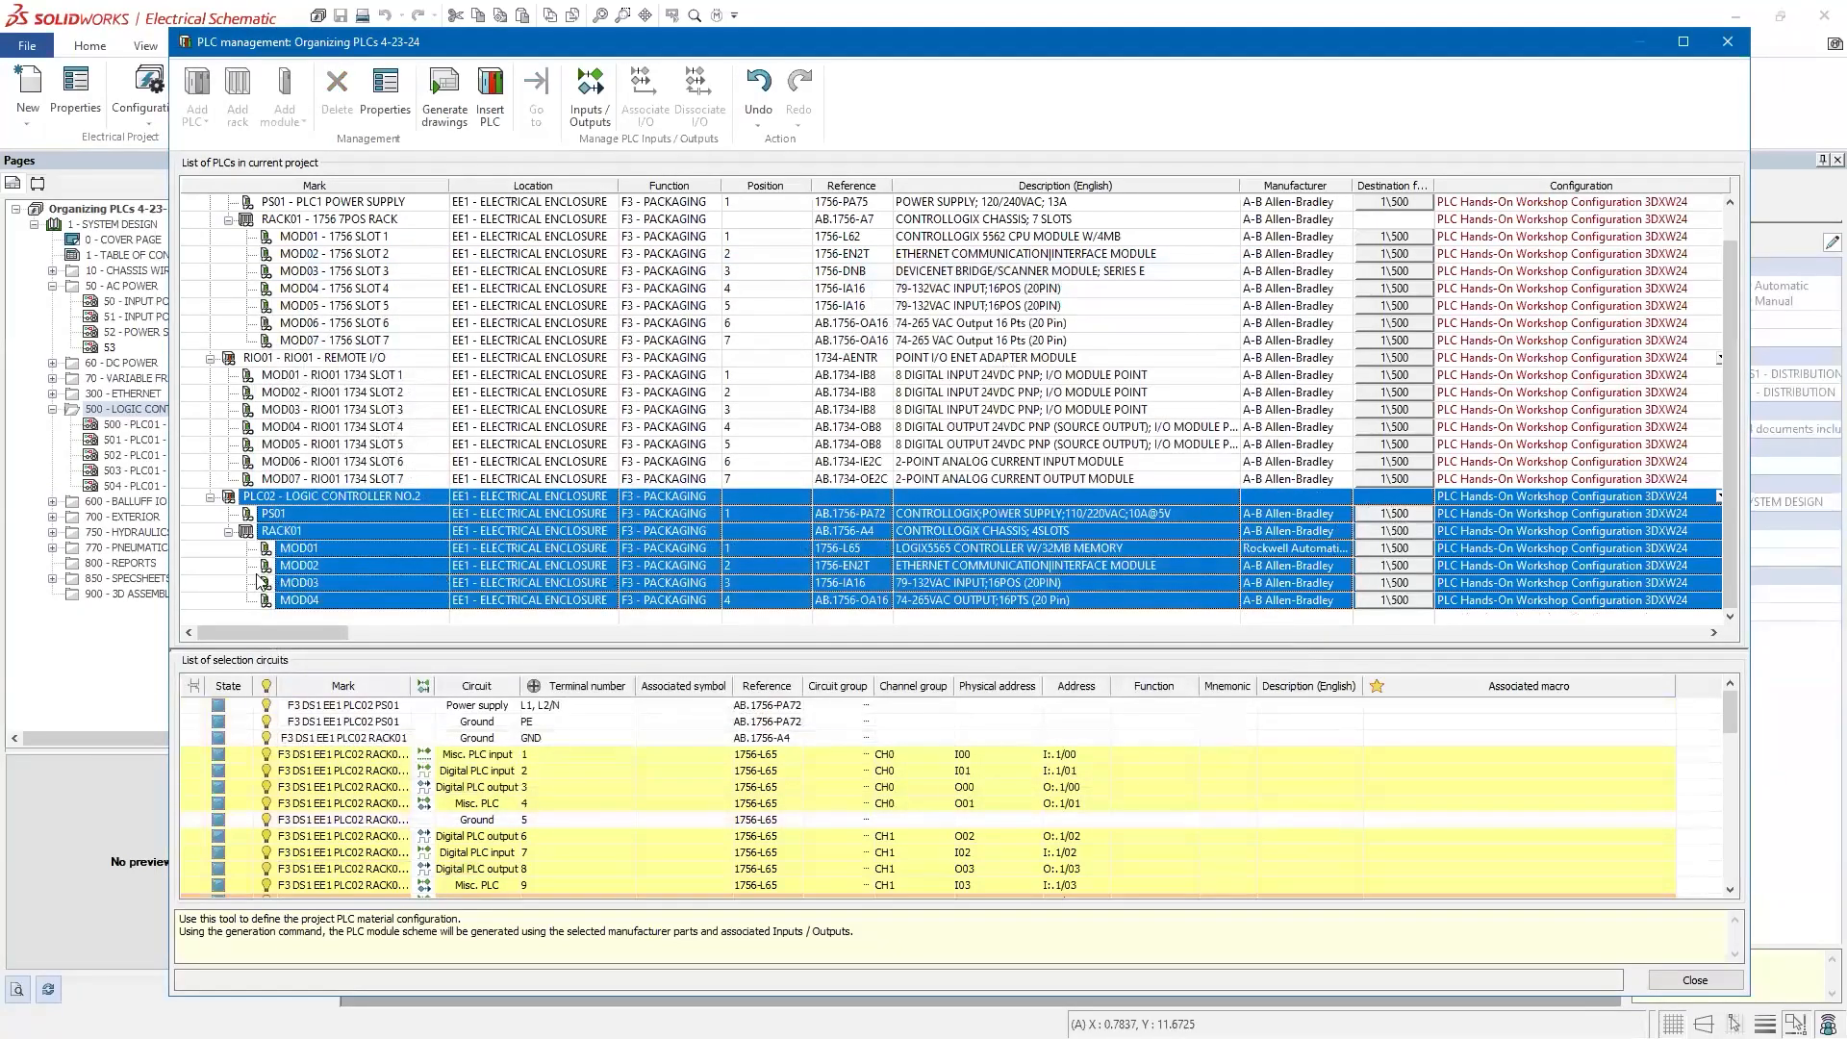
Step: Set the Location or line property to PLC02 for all four modules in PLC02's rack together
{"action": "left_click", "coordinate": [228, 573]}
{"action": "left_click", "coordinate": [329, 550]}
{"action": "left_click", "coordinate": [366, 599], "text": "shift"}
{"action": "right_click", "coordinate": [367, 598]}
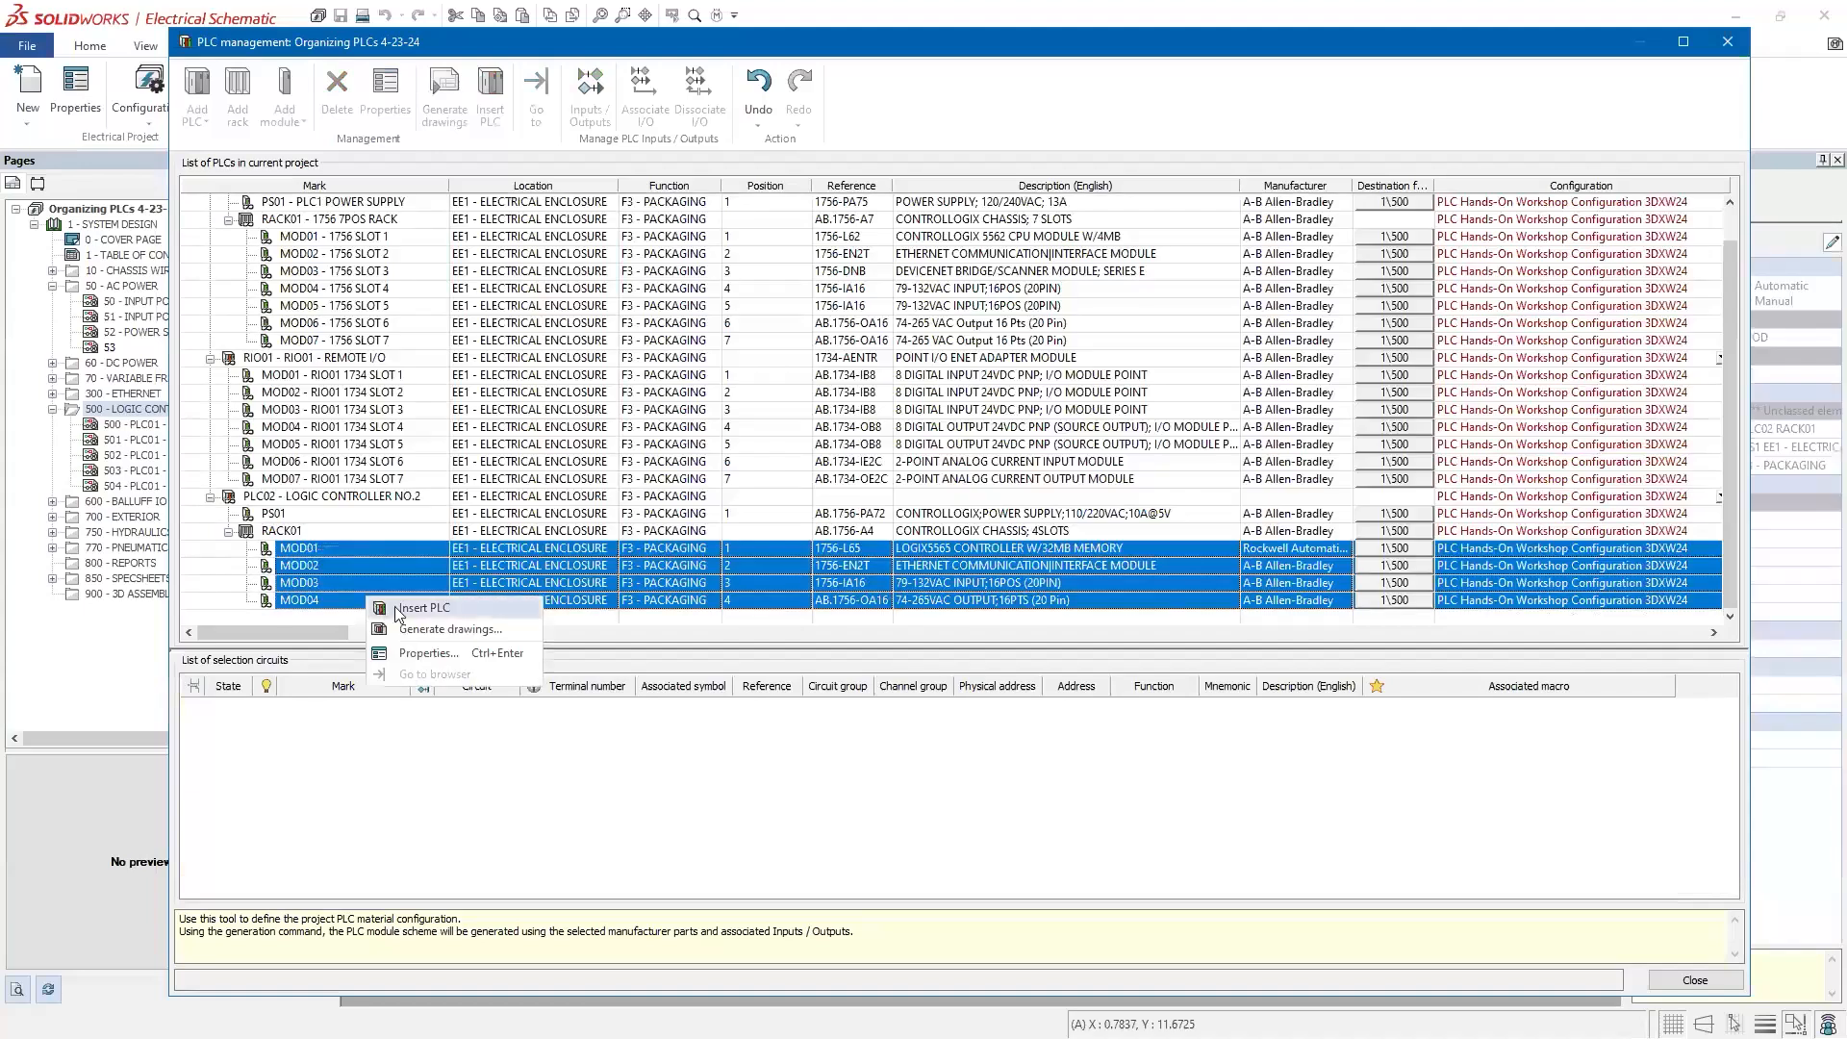
{"action": "left_click", "coordinate": [428, 654]}
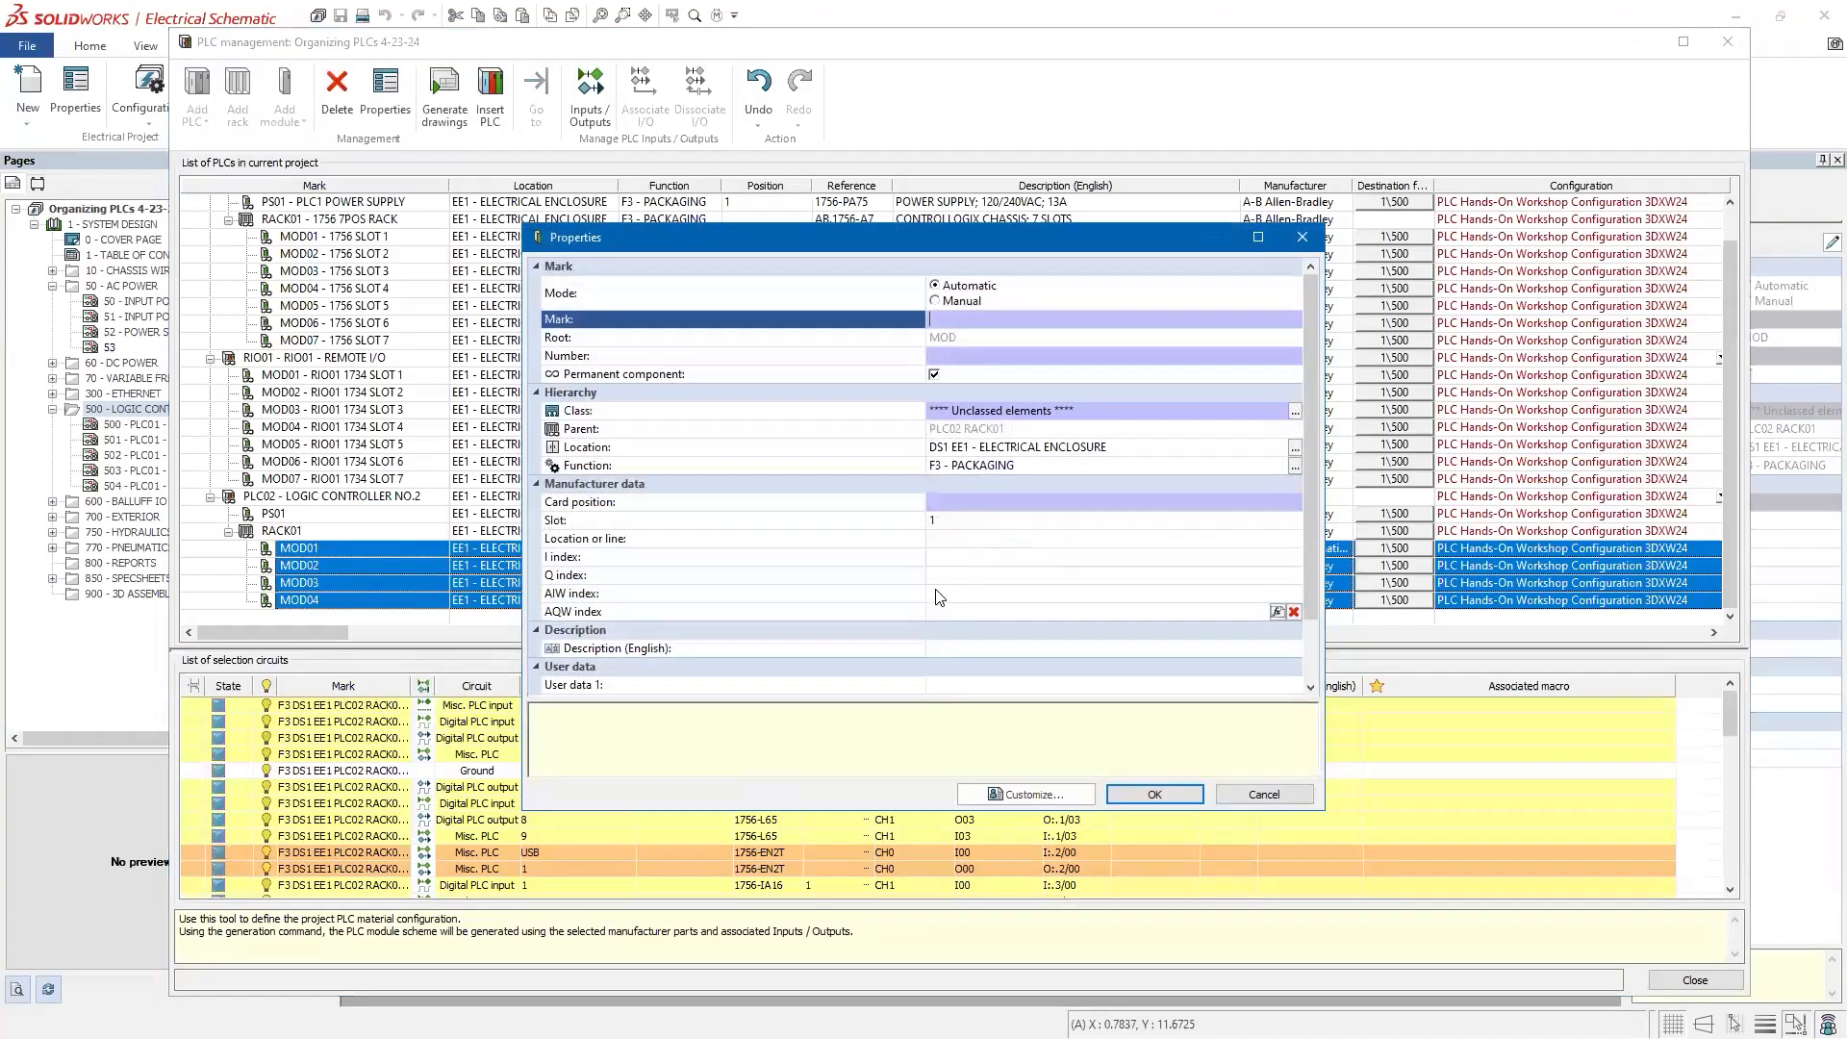
{"action": "left_click", "coordinate": [950, 539]}
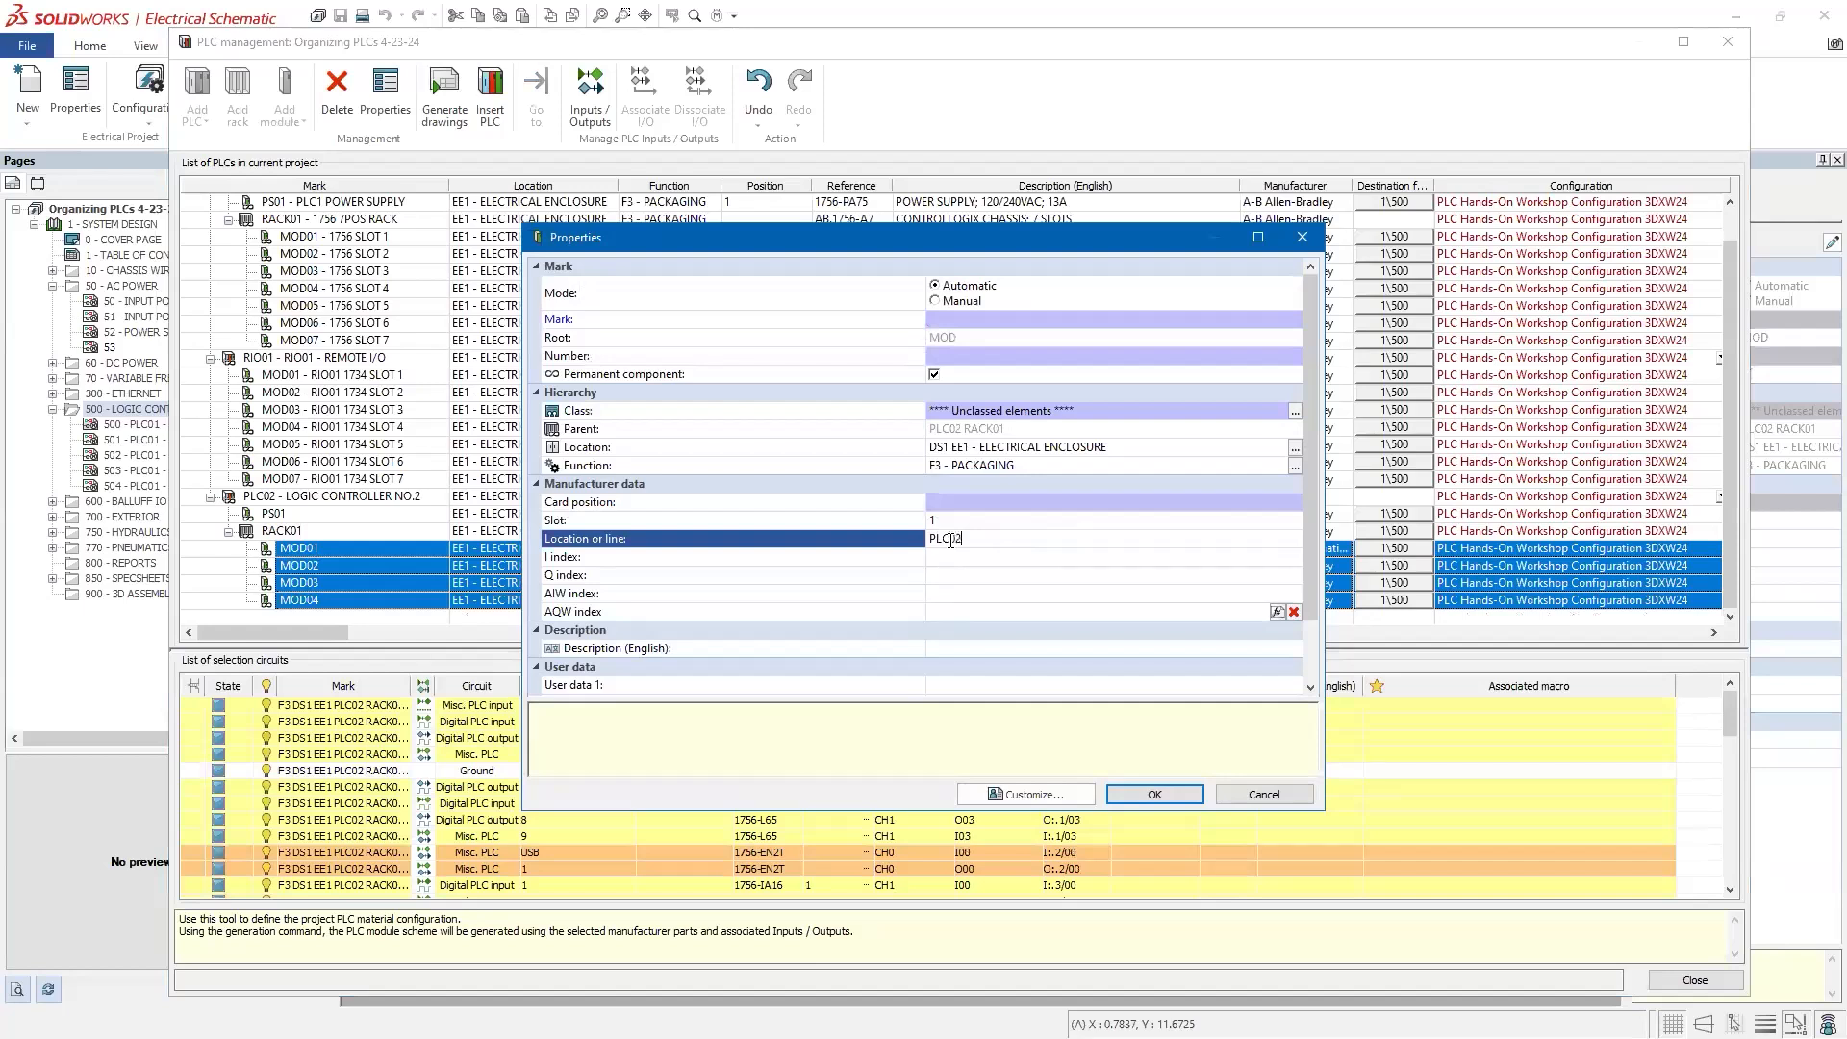
{"action": "left_click", "coordinate": [1154, 792]}
{"action": "left_click", "coordinate": [215, 569]}
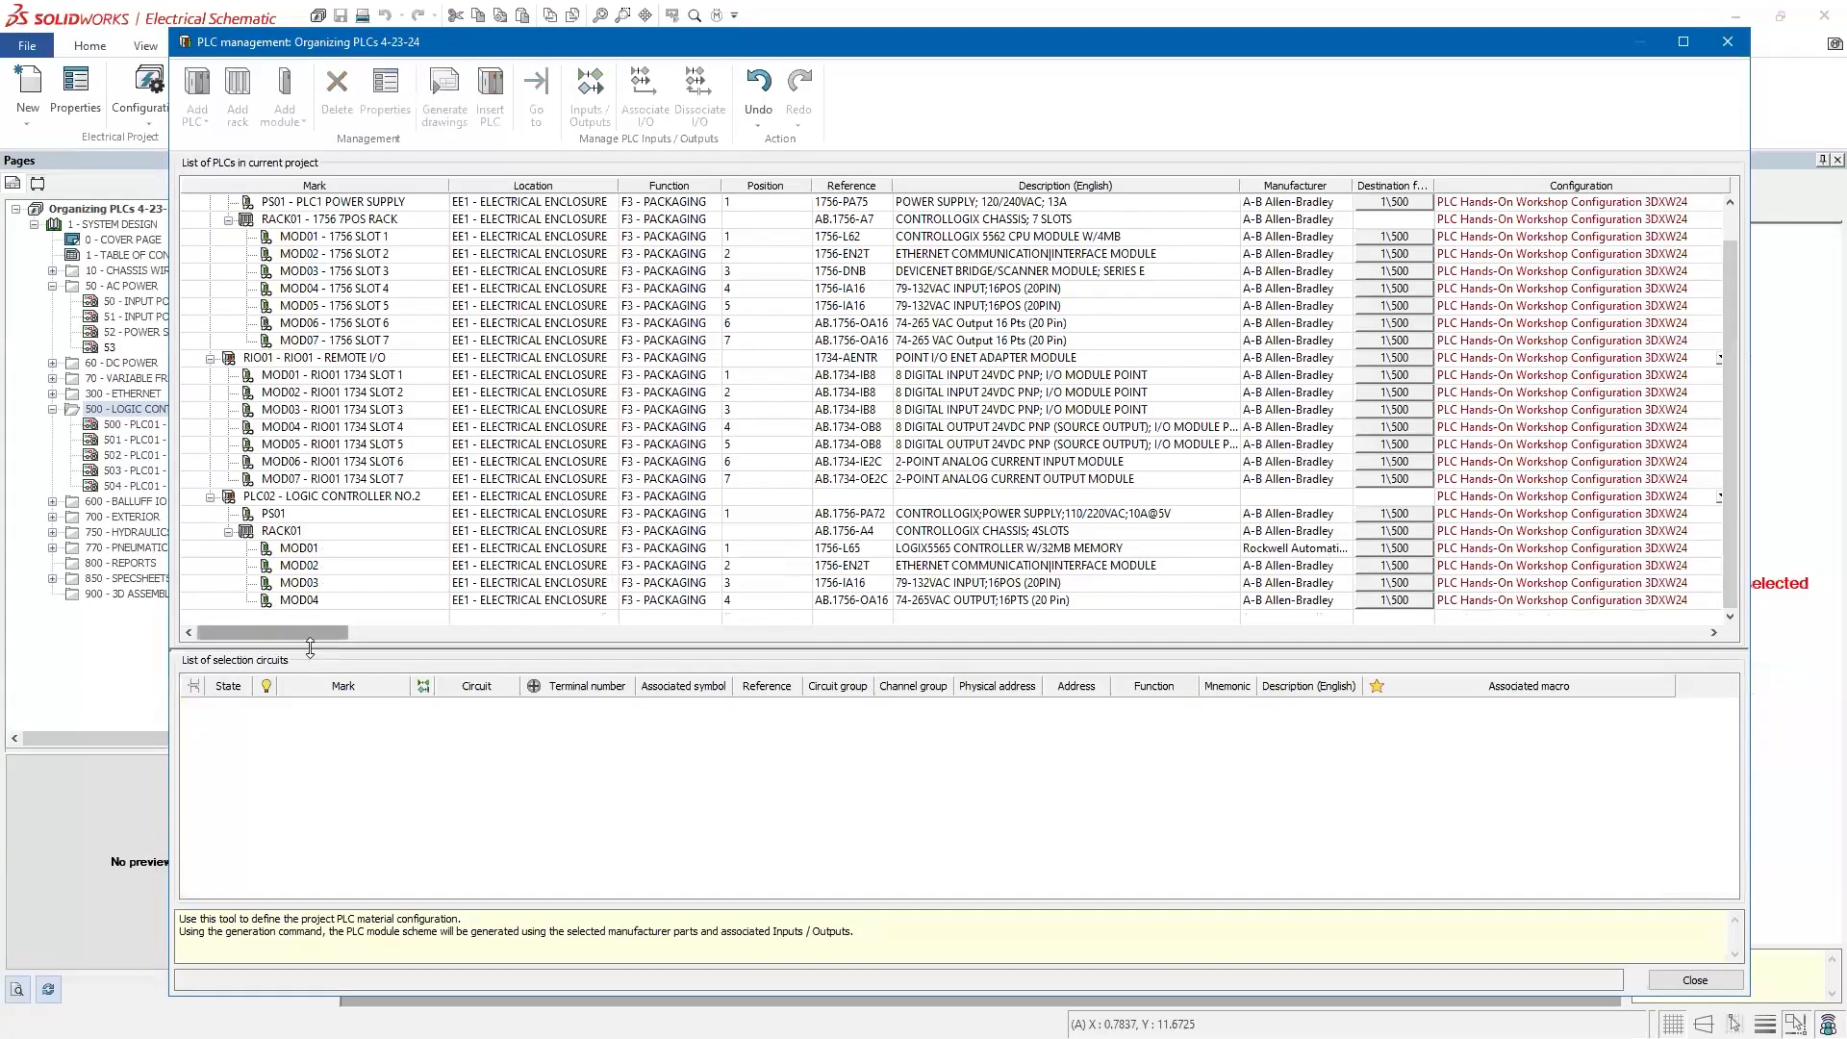
Step: Enlarge the PLC list to review all controllers, close PLC management and open drawing 500 for PLC01's power supply and slots 1-3
{"action": "left_click_drag", "start_coordinate": [305, 650], "coordinate": [306, 687]}
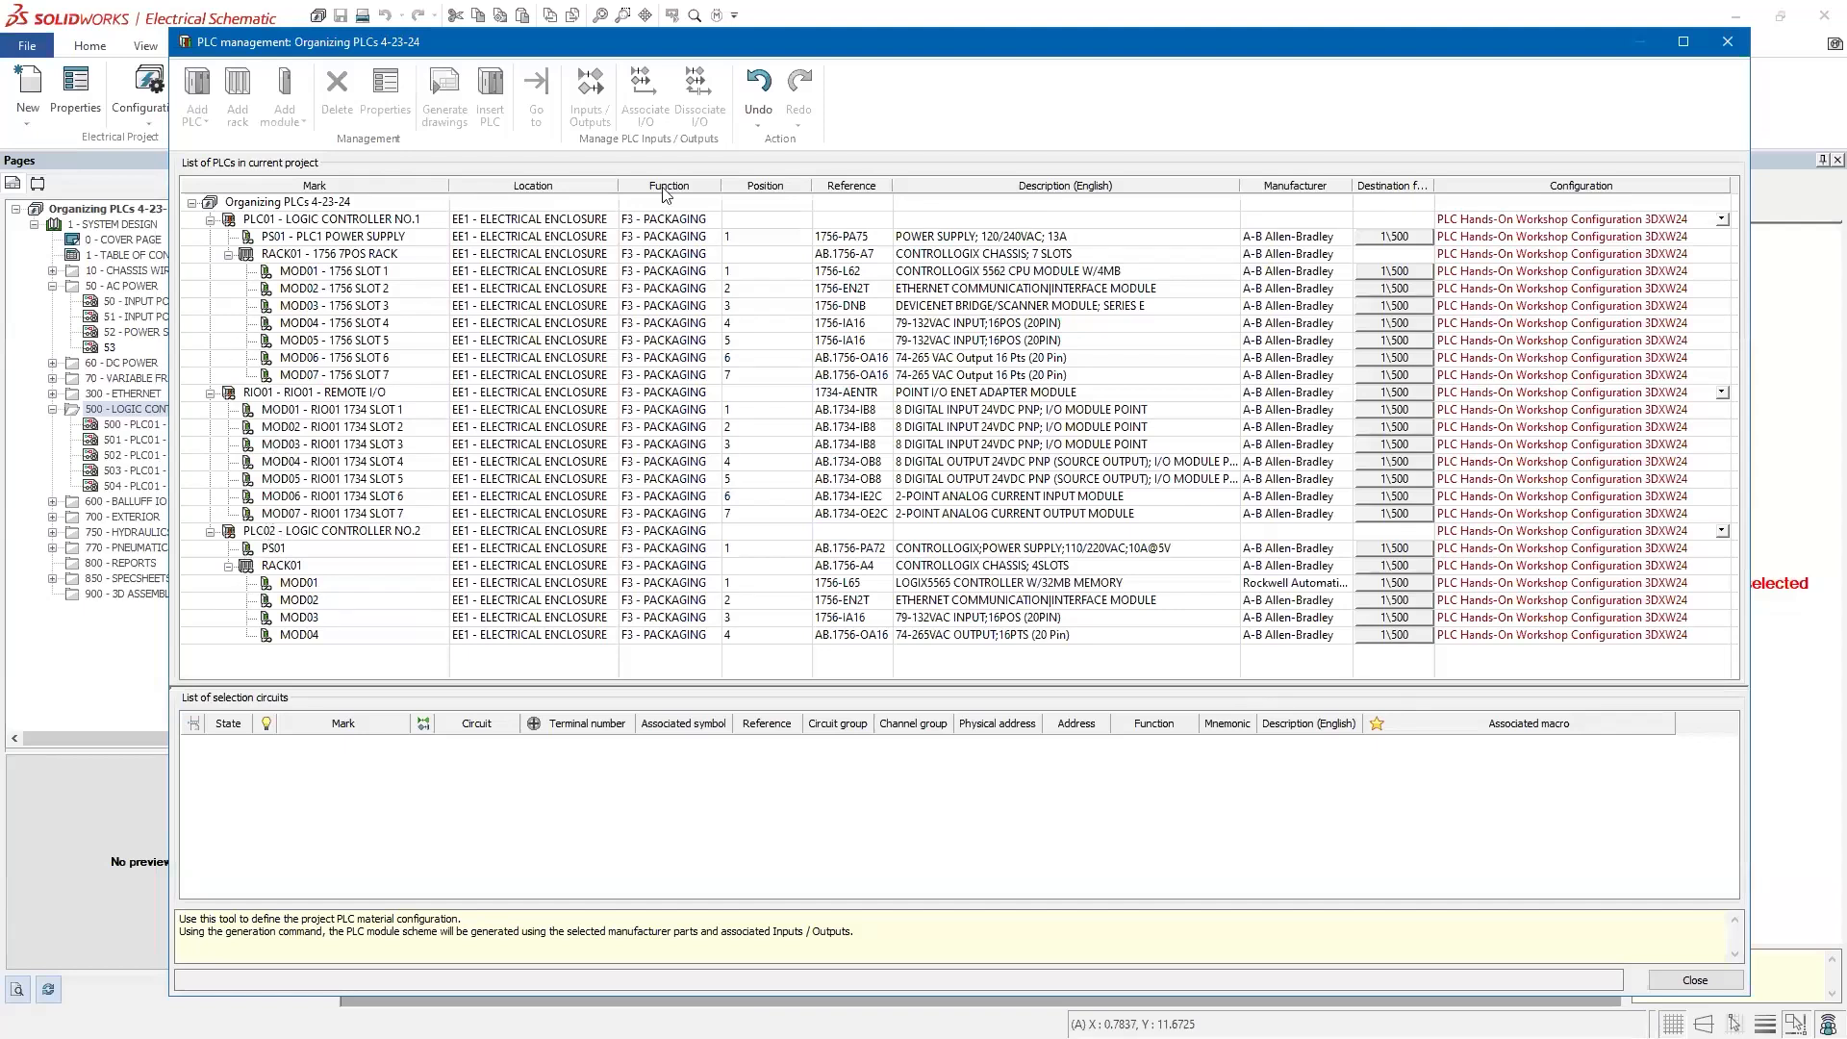
{"action": "left_click", "coordinate": [1727, 44]}
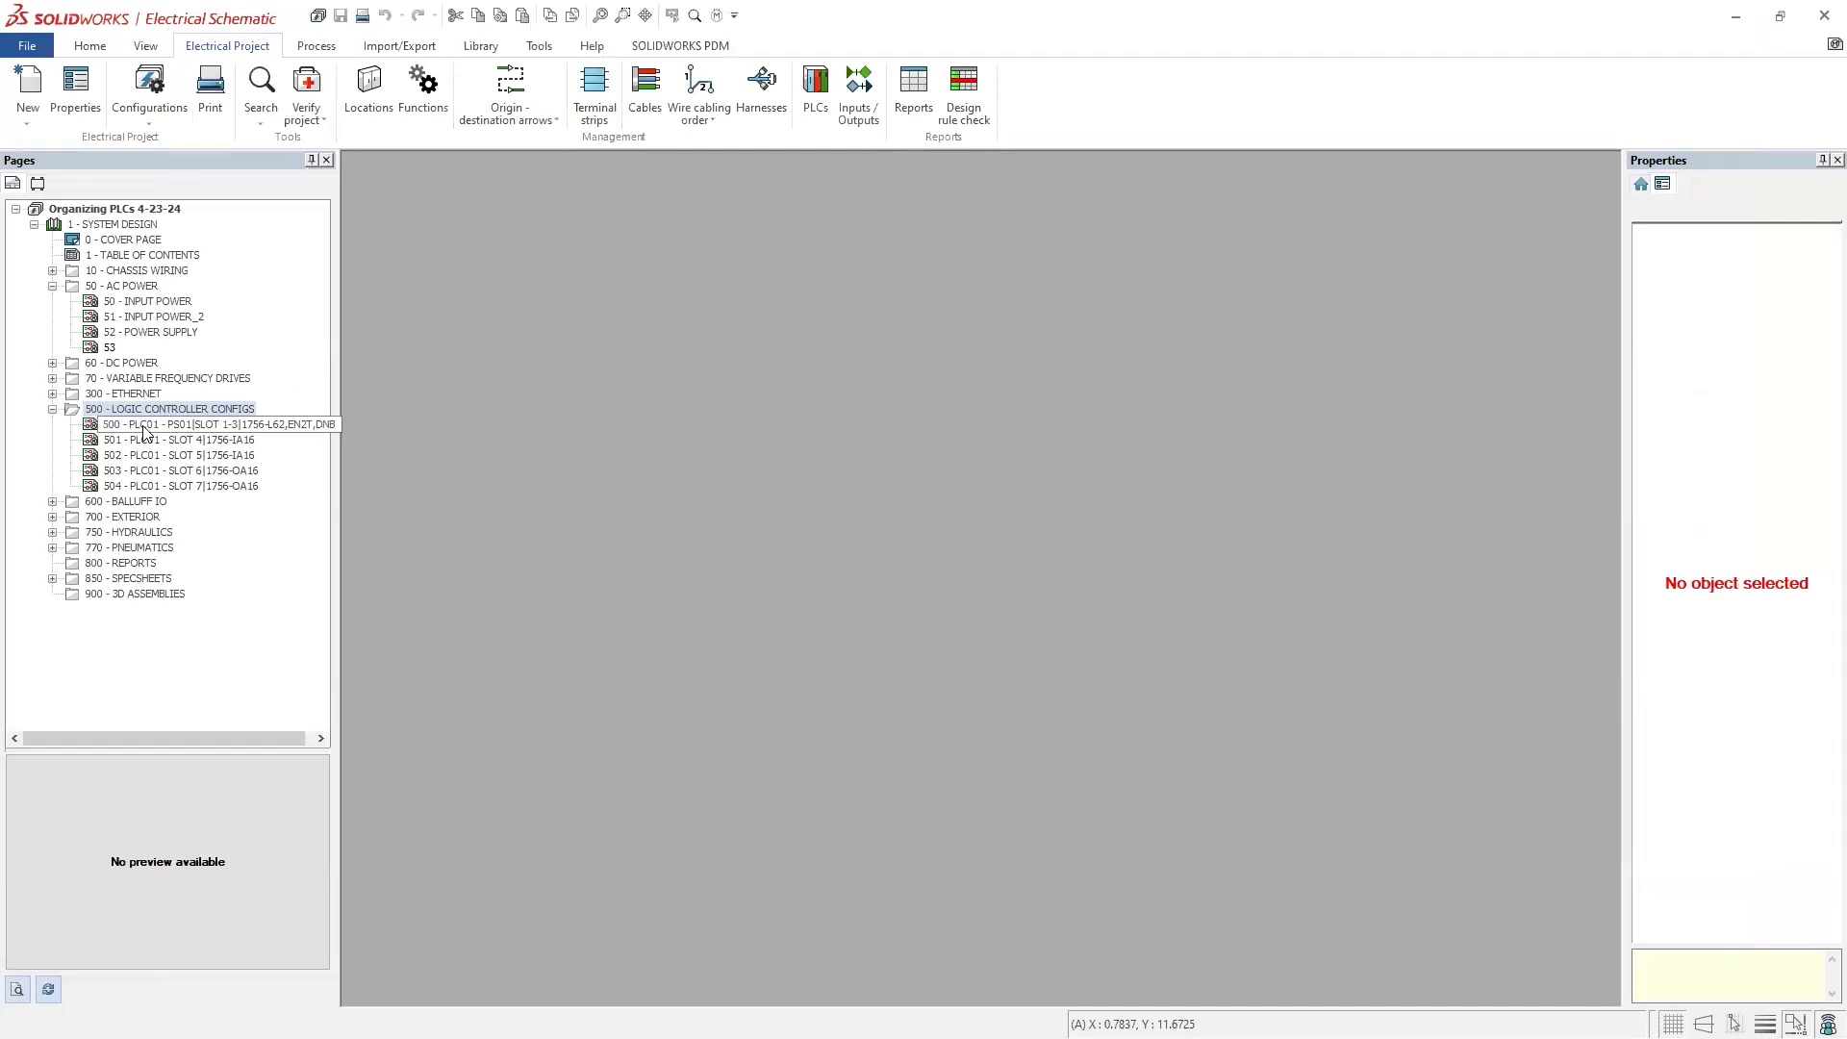
{"action": "left_click", "coordinate": [163, 430]}
{"action": "double_click", "coordinate": [149, 424]}
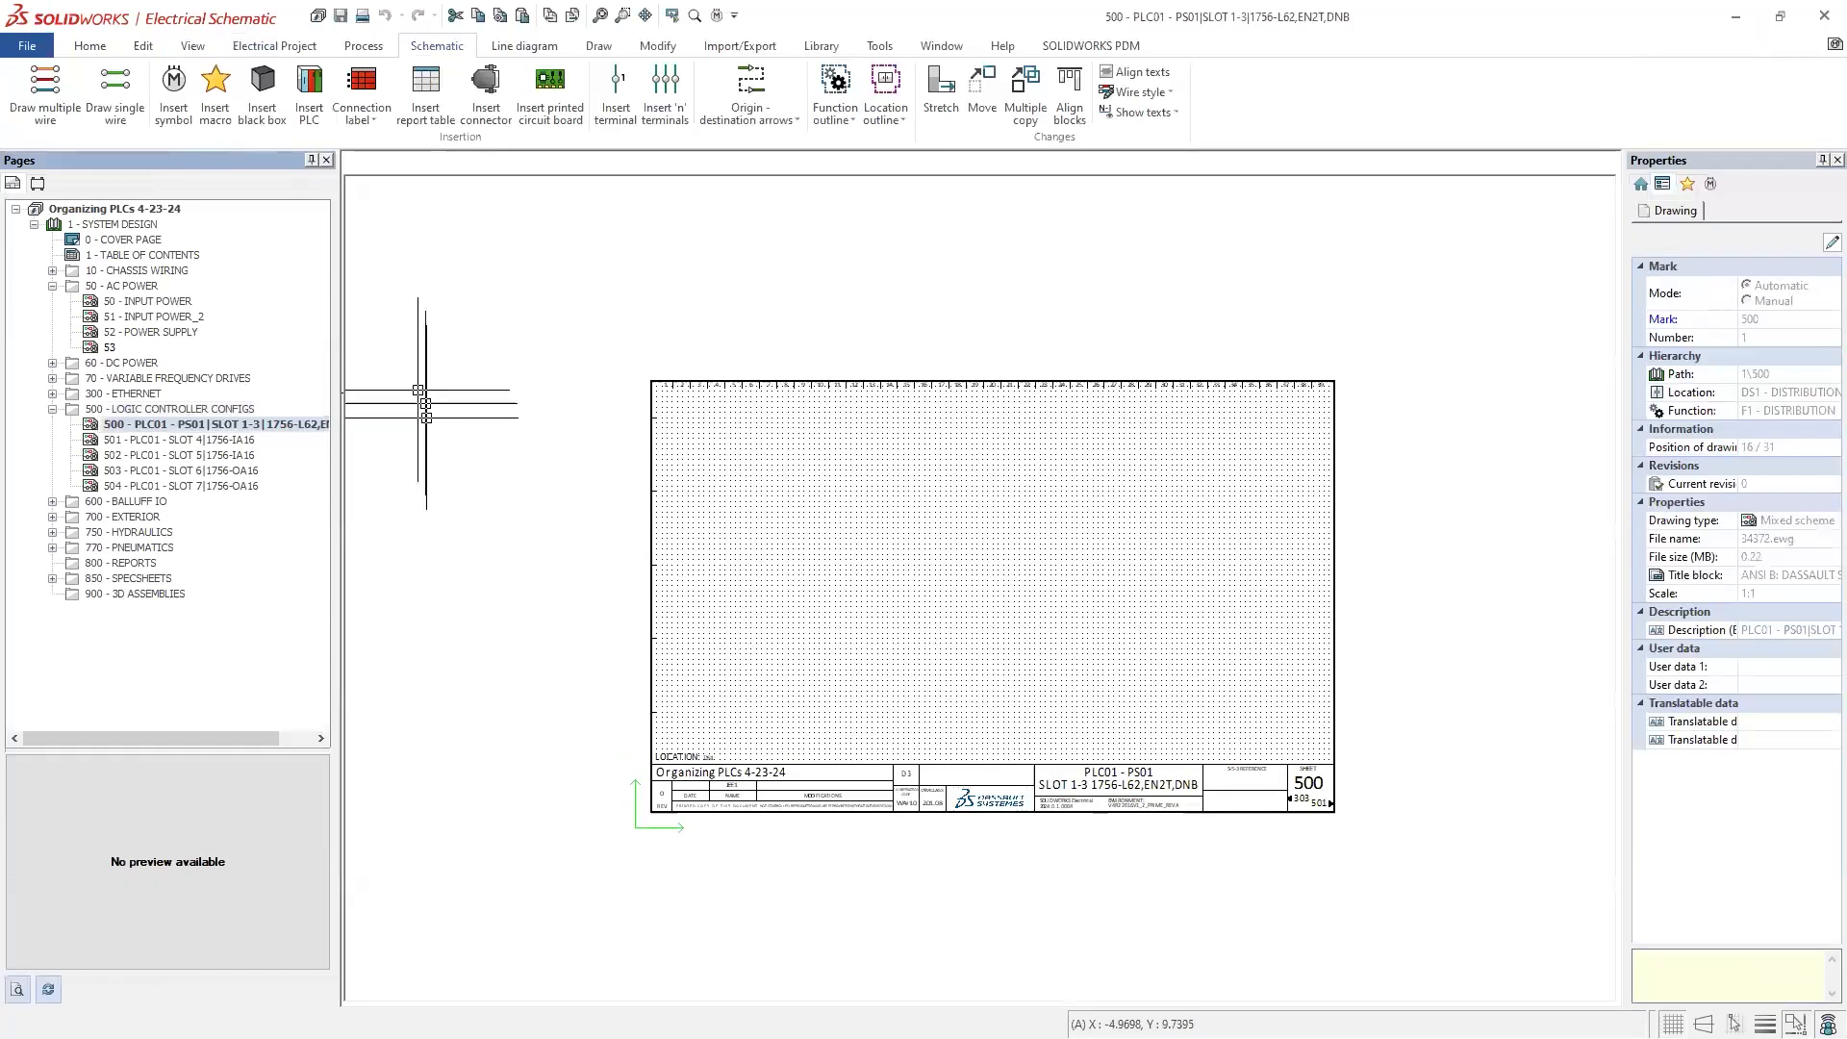
{"action": "middle_click", "coordinate": [774, 463]}
{"action": "middle_click", "coordinate": [774, 463]}
{"action": "scroll", "coordinate": [770, 454], "scroll_direction": "down", "scroll_amount": 5}
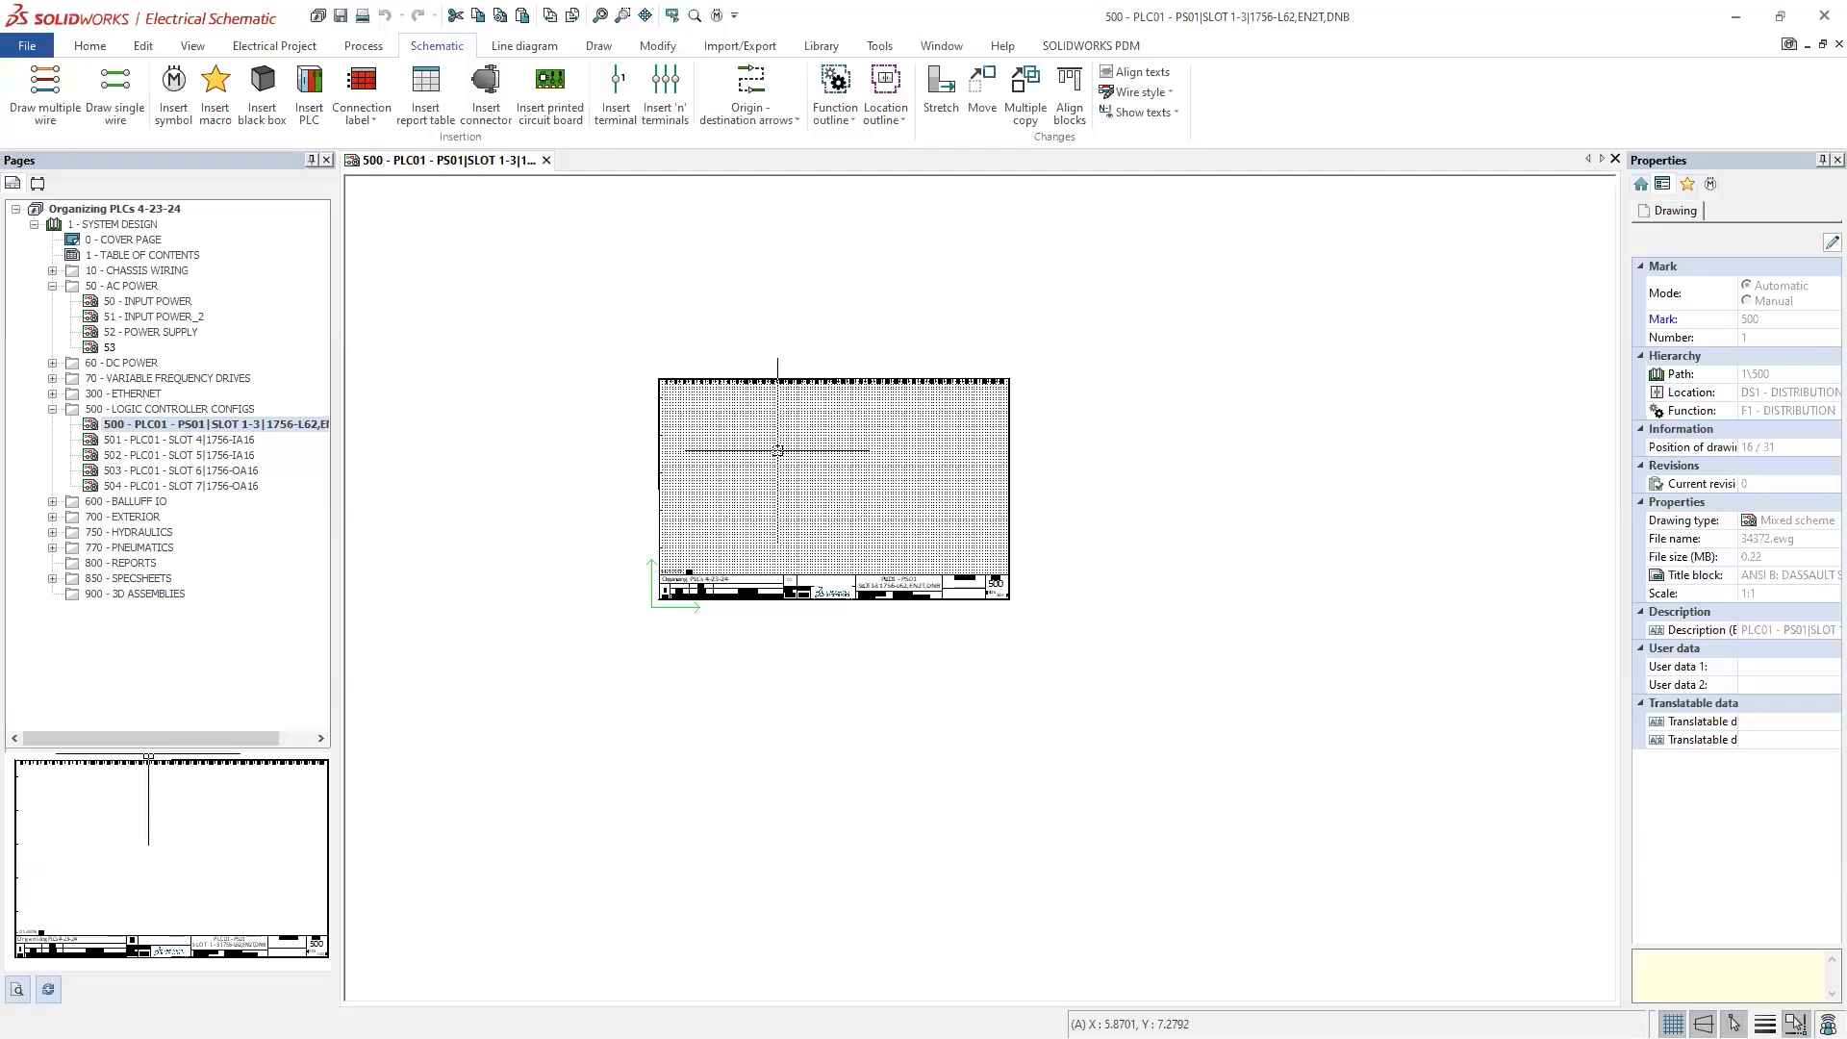
{"action": "middle_click", "coordinate": [779, 451]}
{"action": "middle_click", "coordinate": [778, 451]}
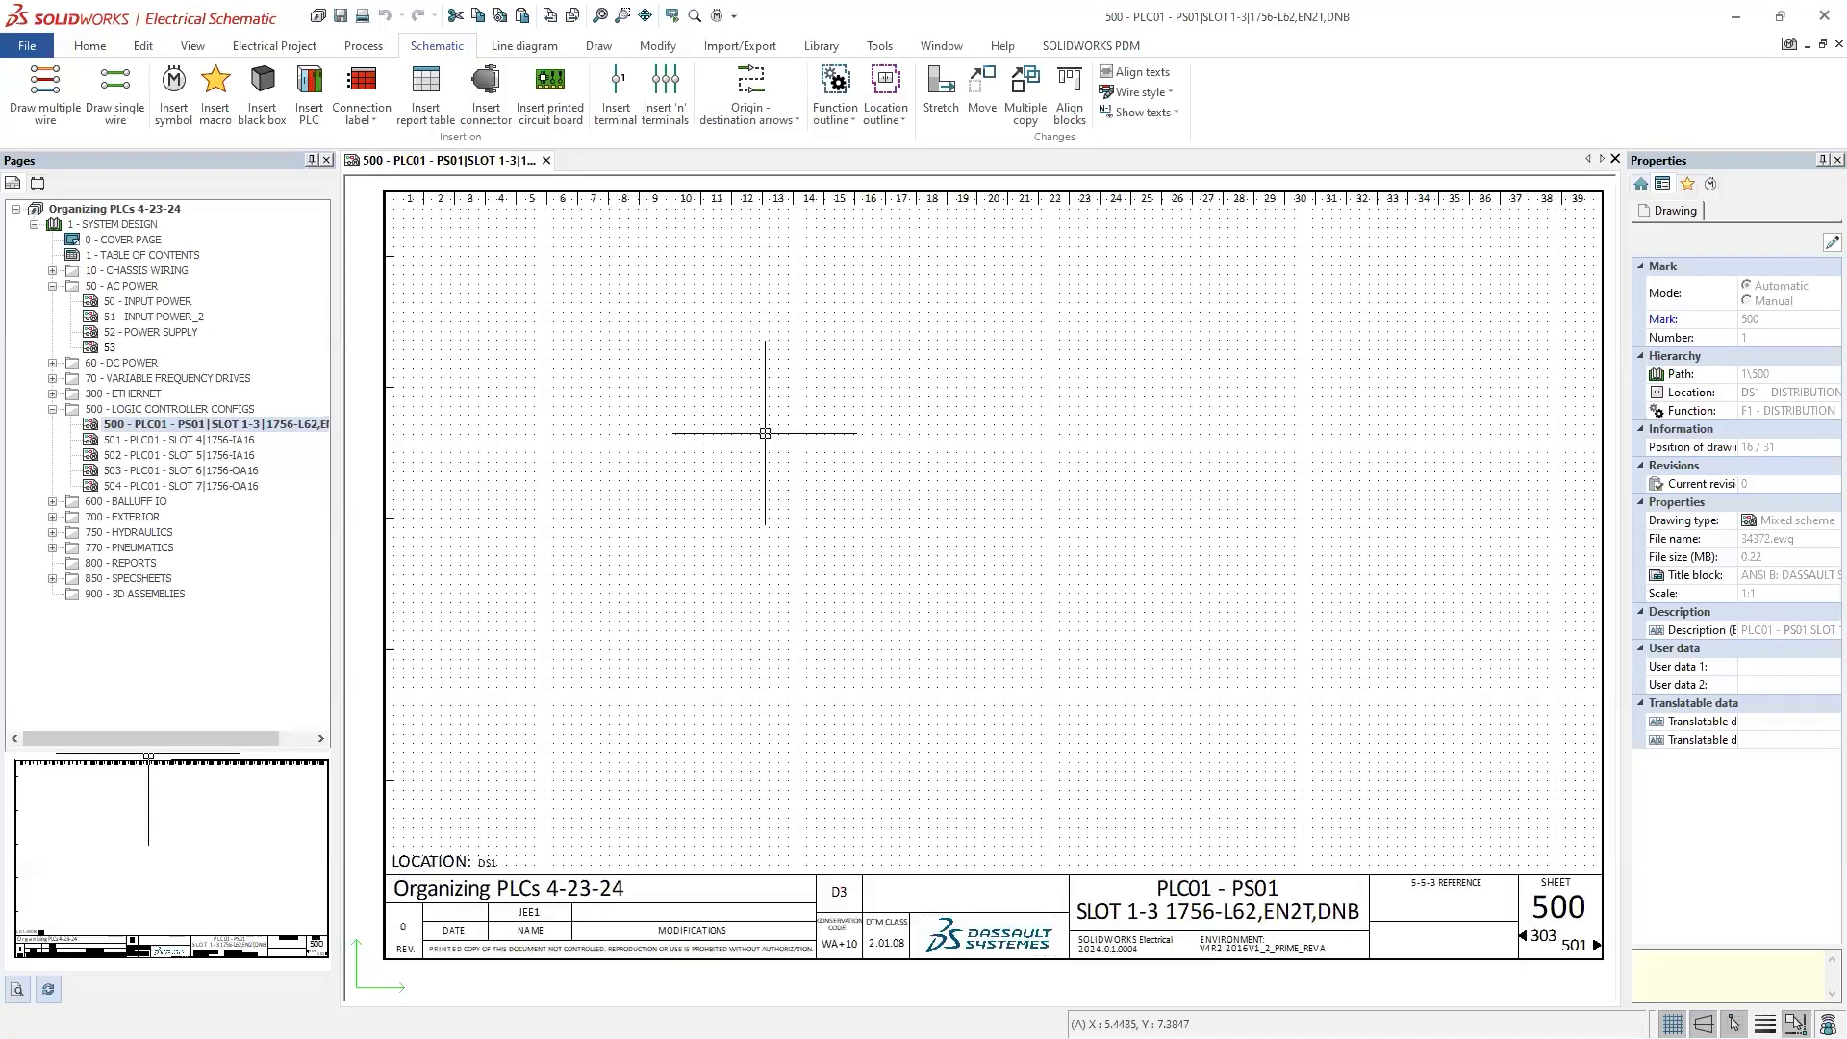
{"action": "scroll", "coordinate": [685, 277], "scroll_direction": "down", "scroll_amount": 5}
{"action": "middle_click", "coordinate": [689, 280]}
{"action": "middle_click", "coordinate": [689, 280]}
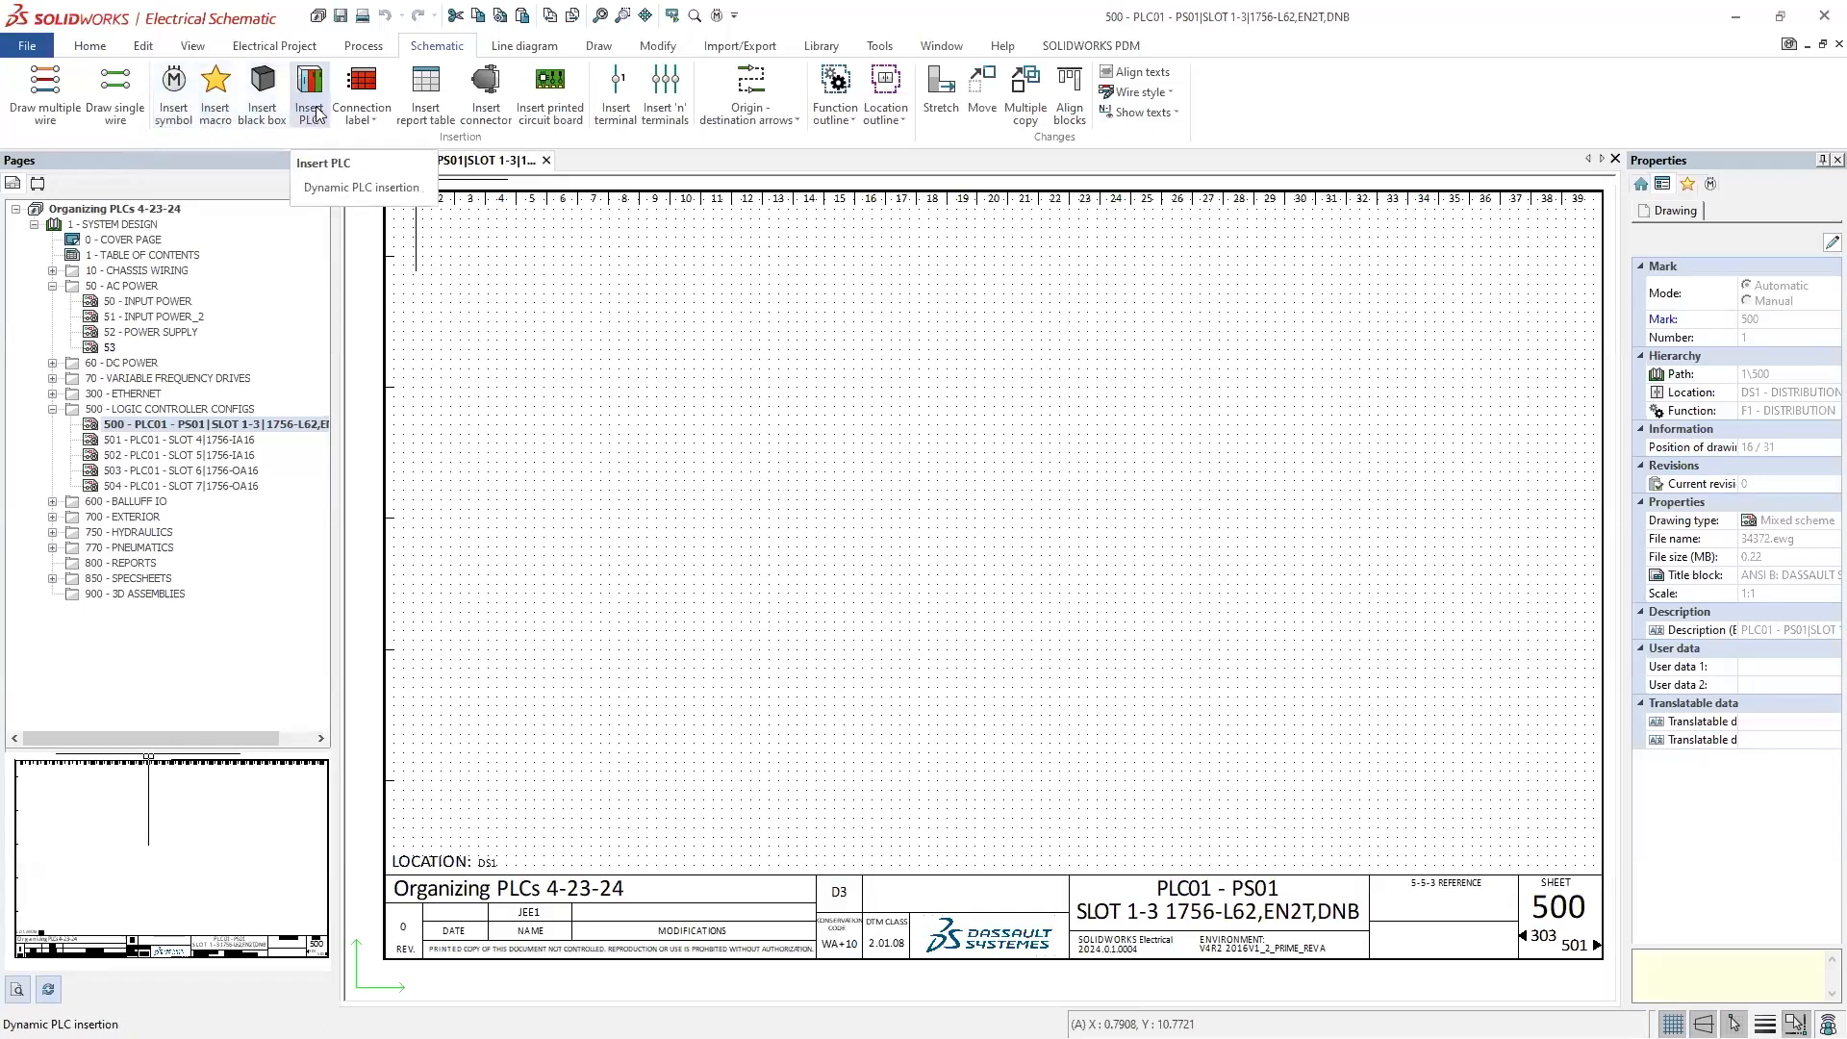
{"action": "left_click", "coordinate": [274, 45]}
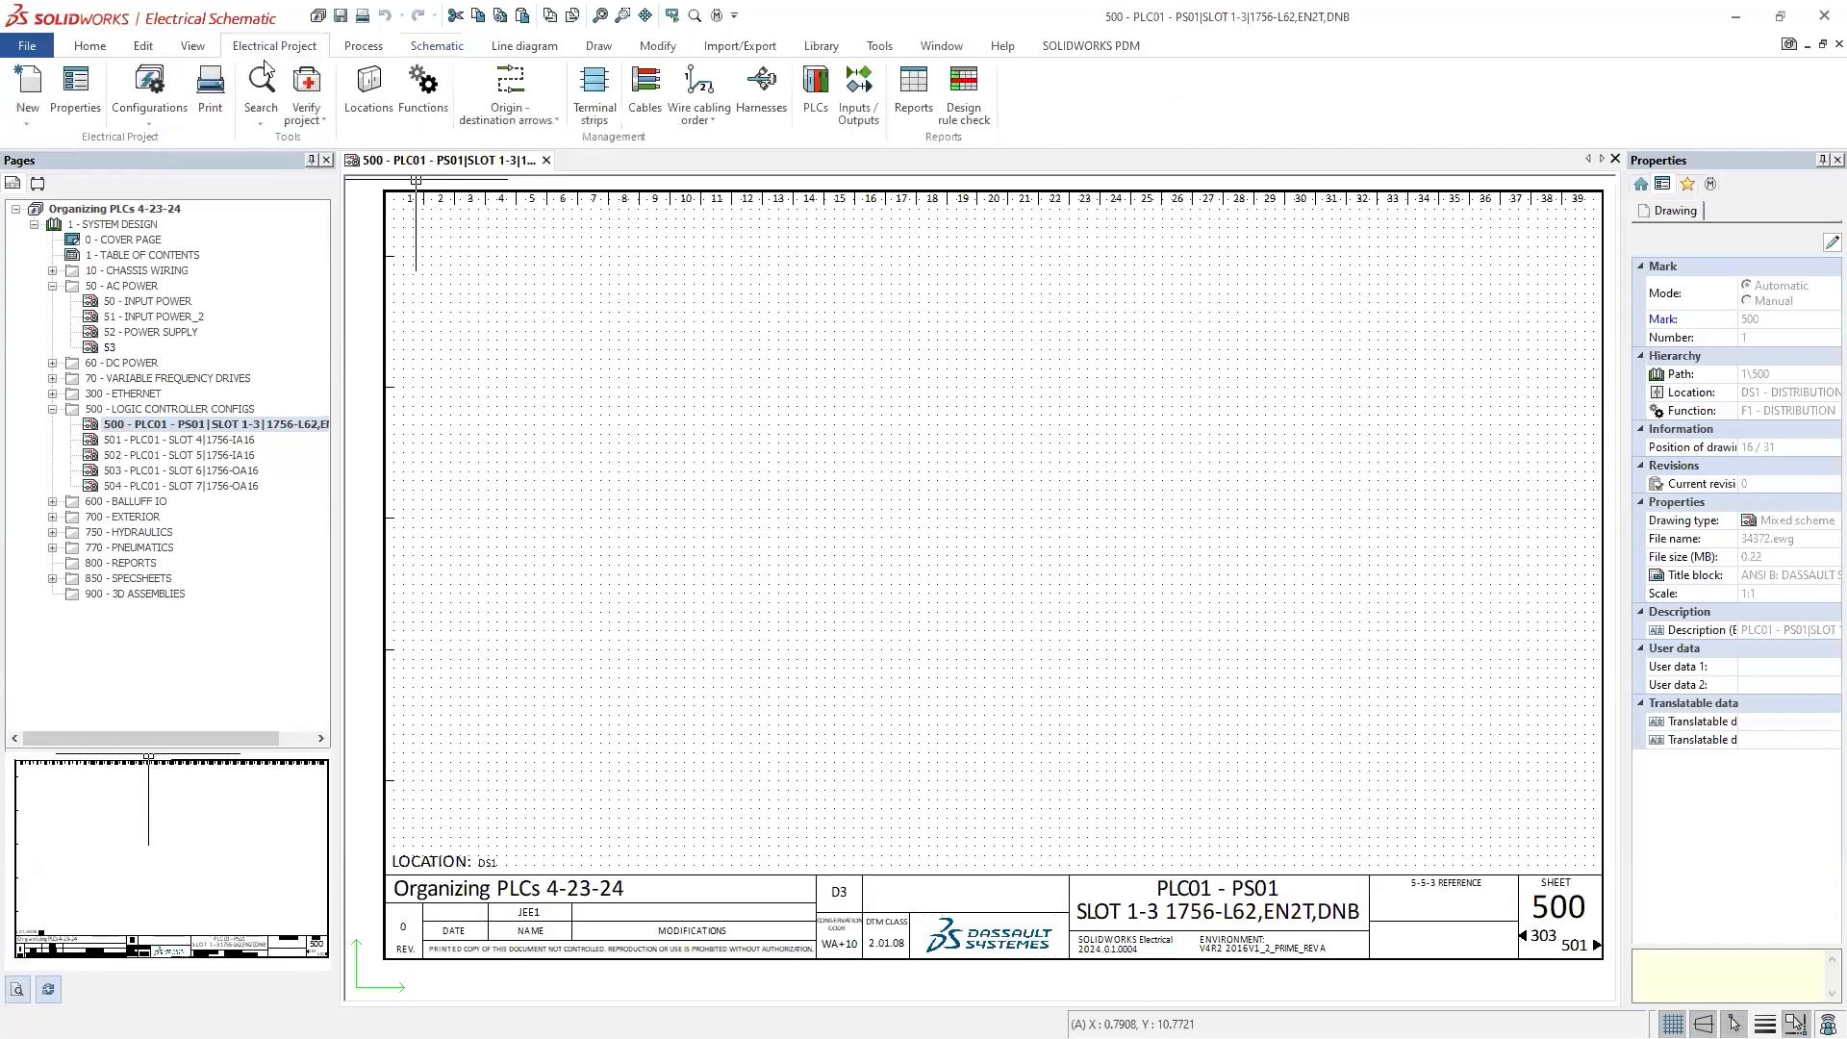
{"action": "left_click", "coordinate": [152, 104]}
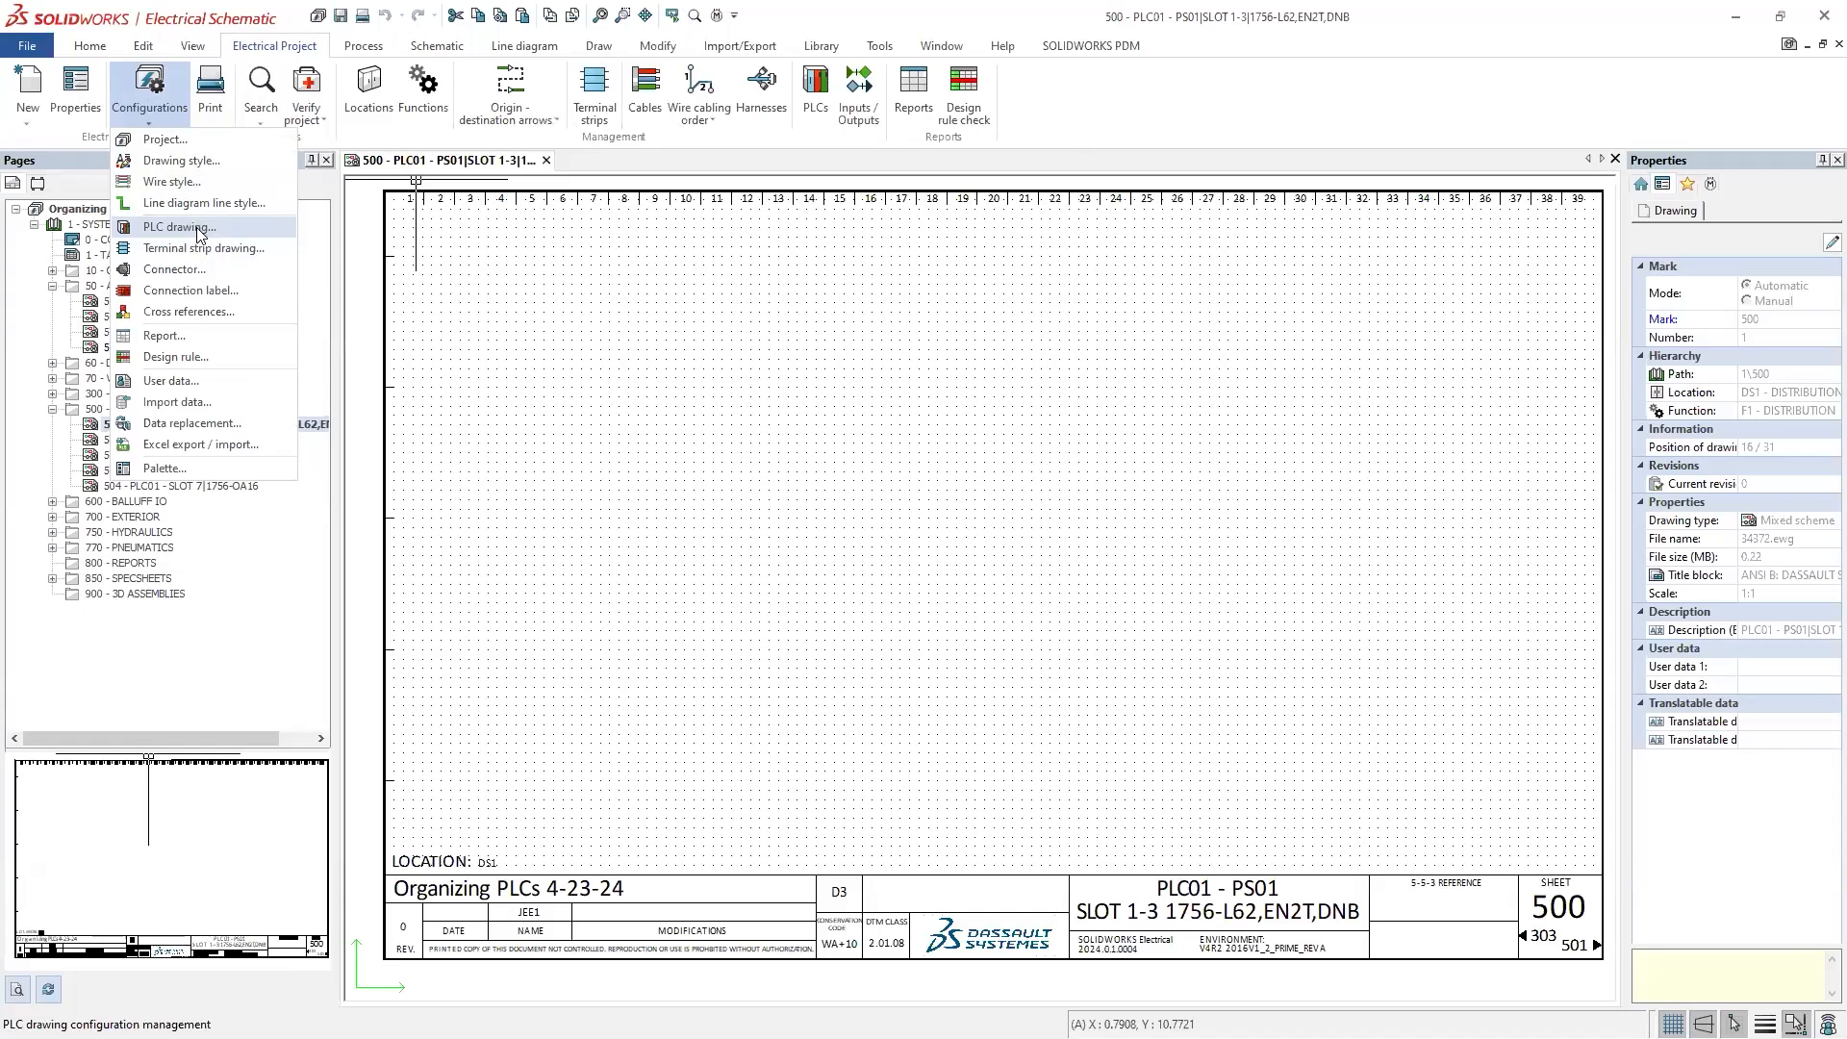
{"action": "left_click", "coordinate": [439, 48]}
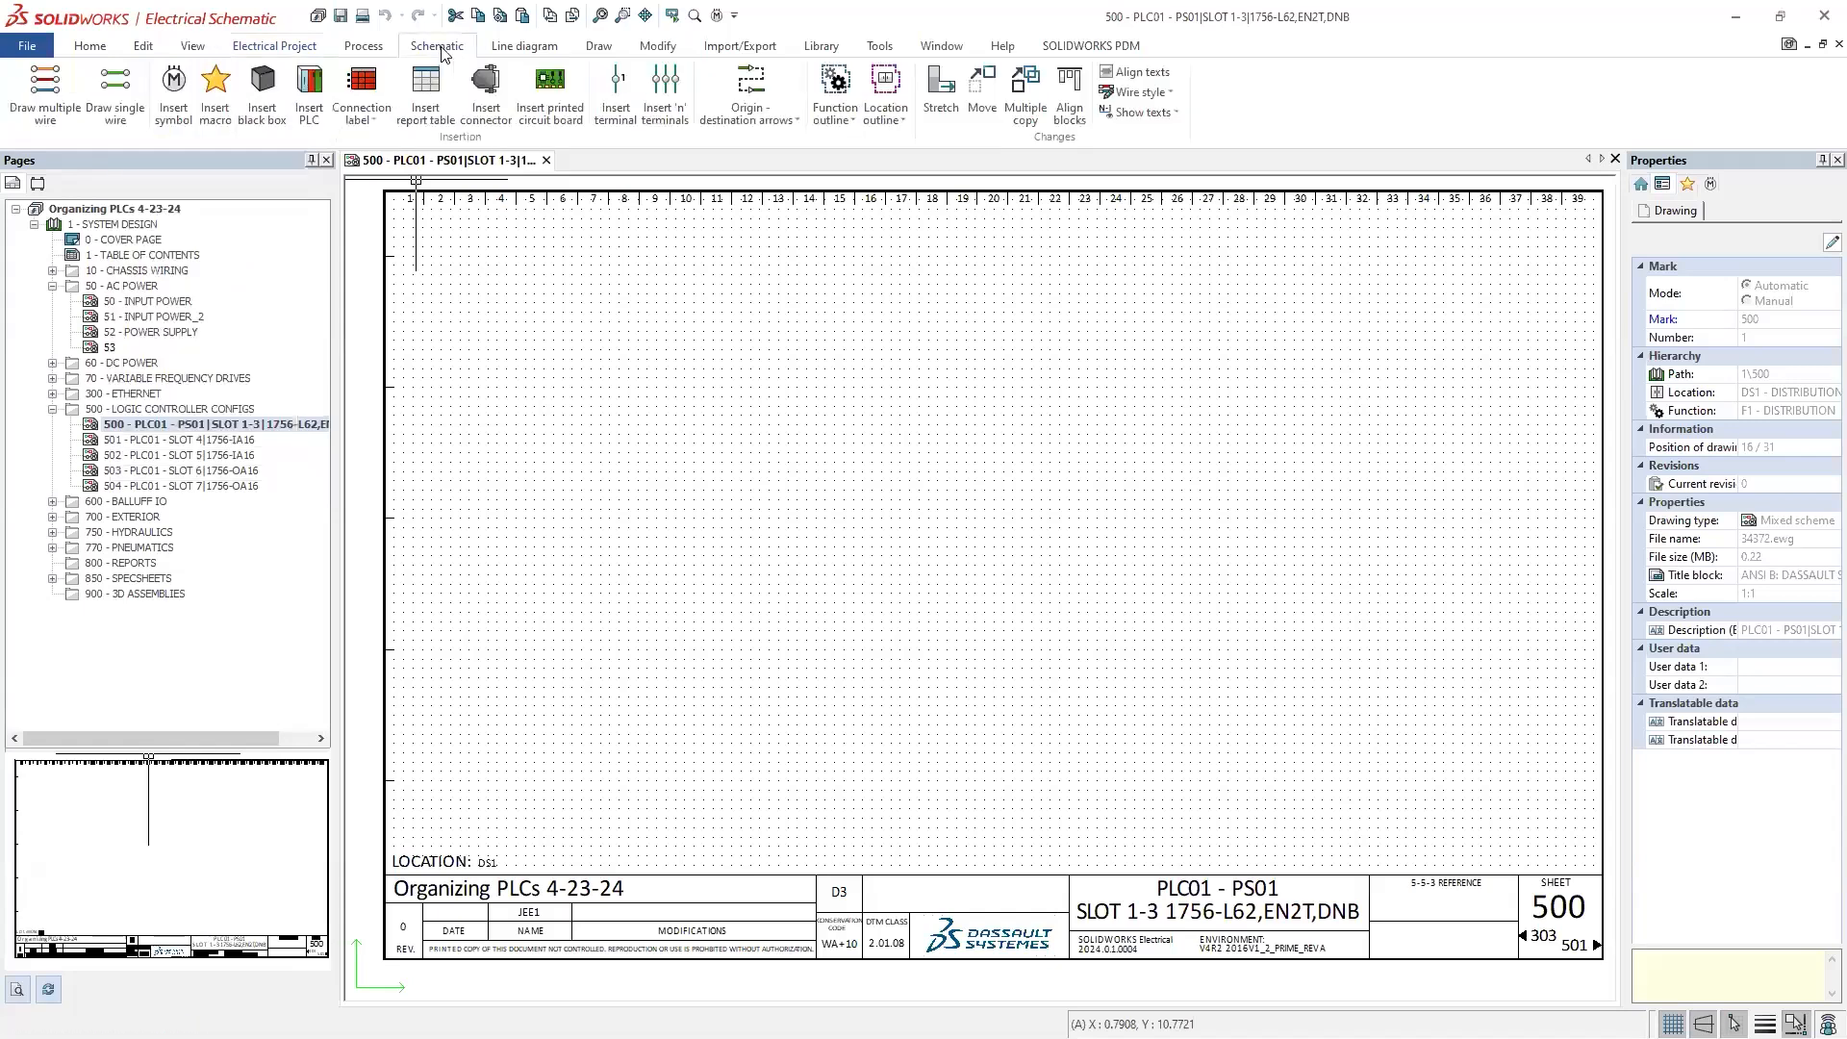
Step: Insert PLC01's existing power supply PS01 on drawing 500, in the sheet's upper left area with its terminals near column 6
{"action": "left_click", "coordinate": [310, 113]}
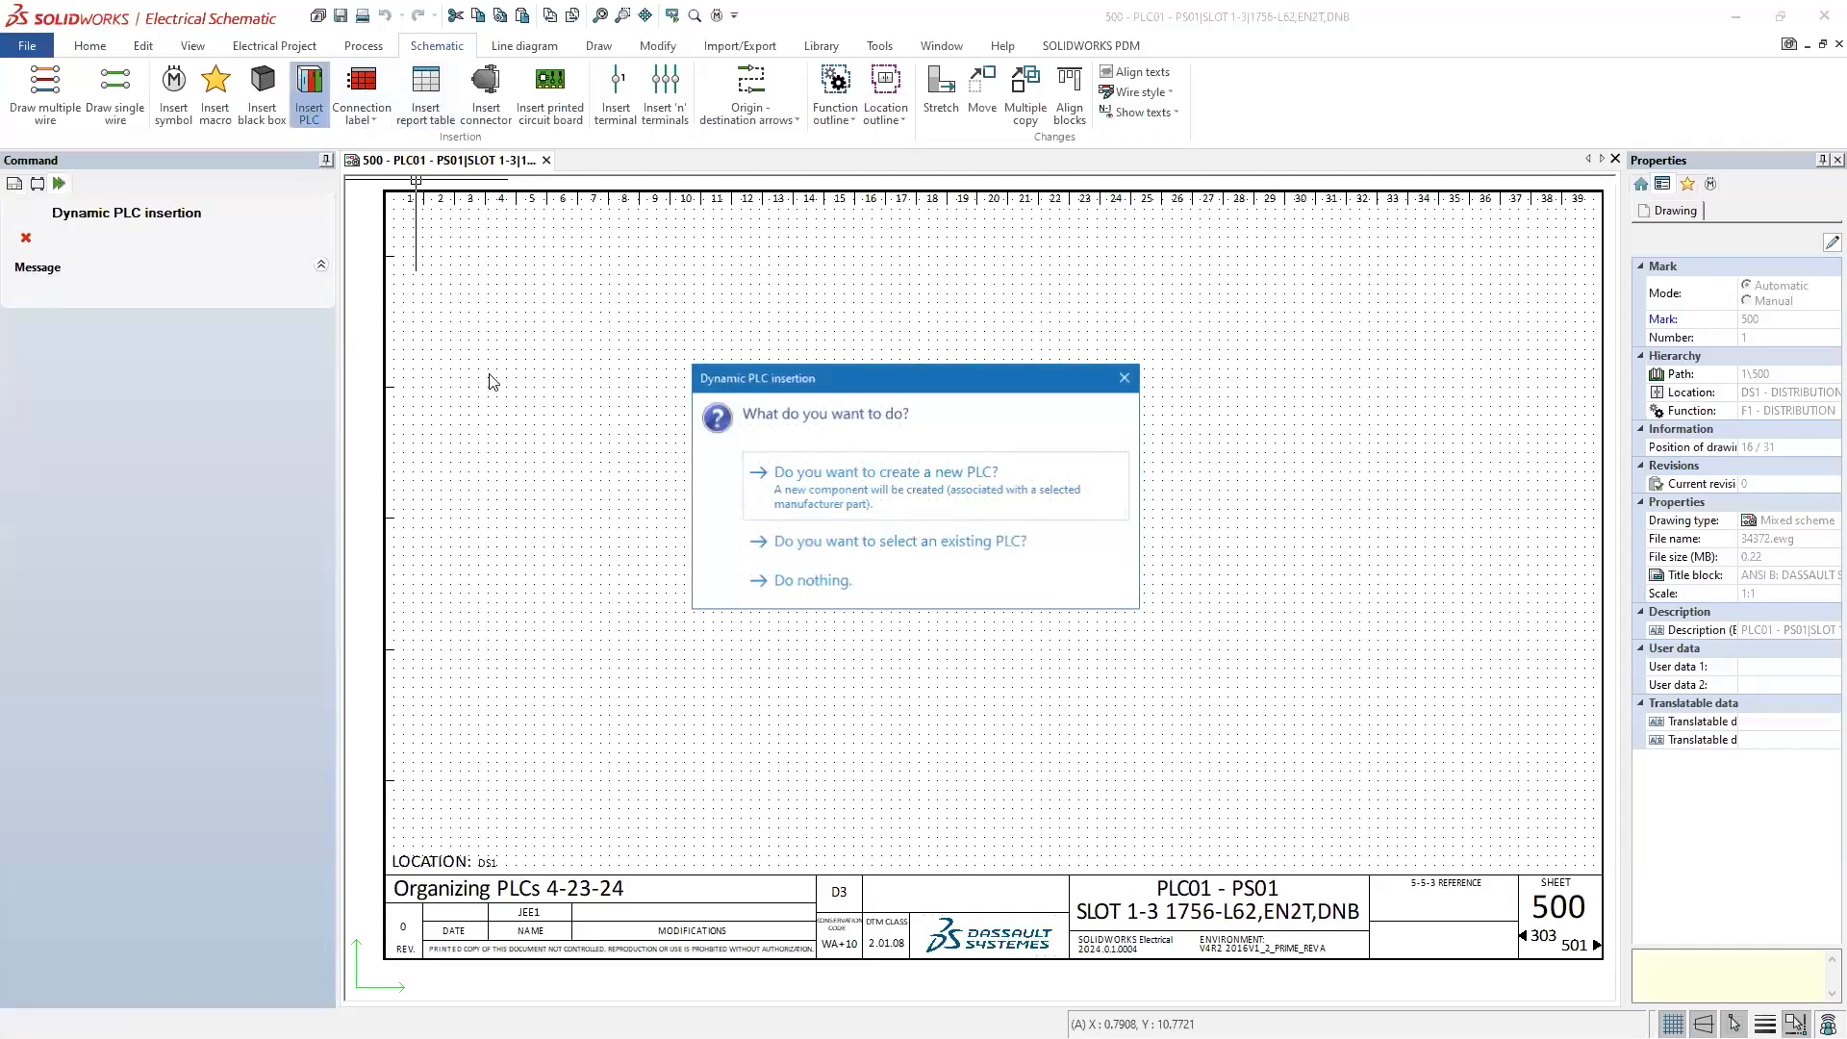
{"action": "left_click", "coordinate": [891, 547]}
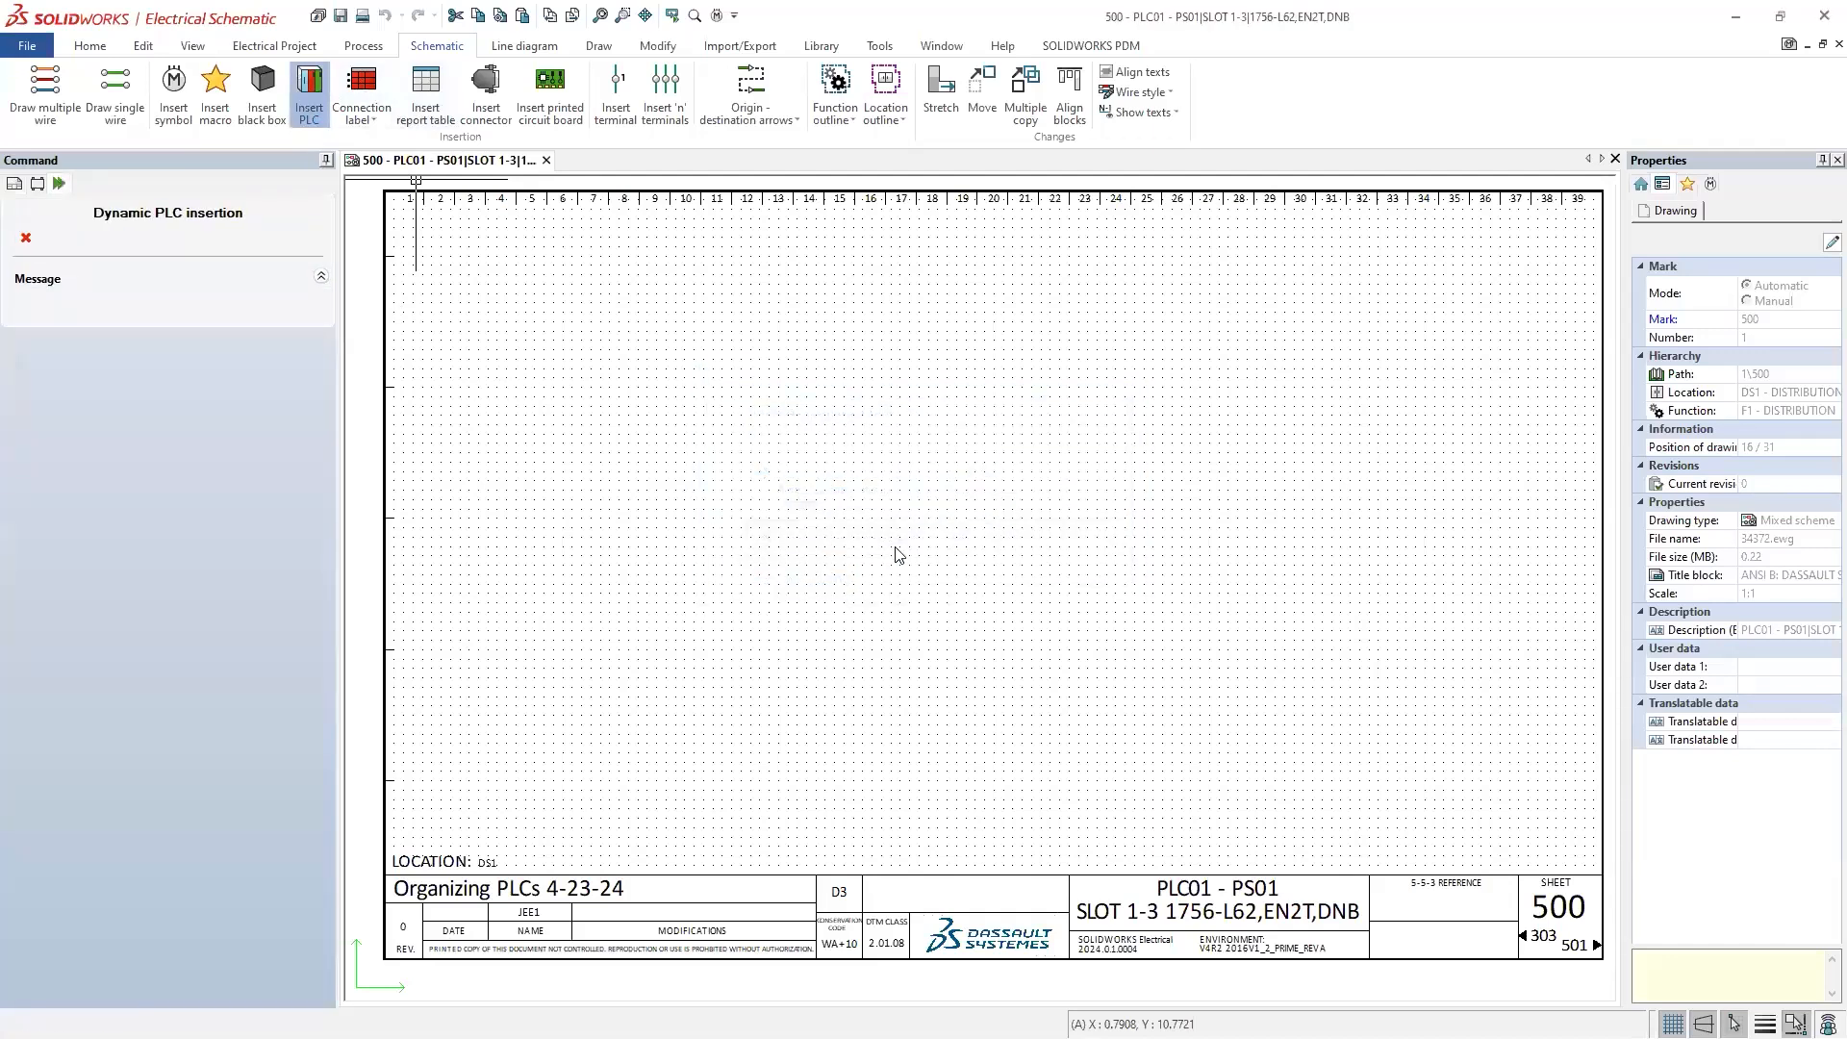
{"action": "left_click", "coordinate": [514, 277]}
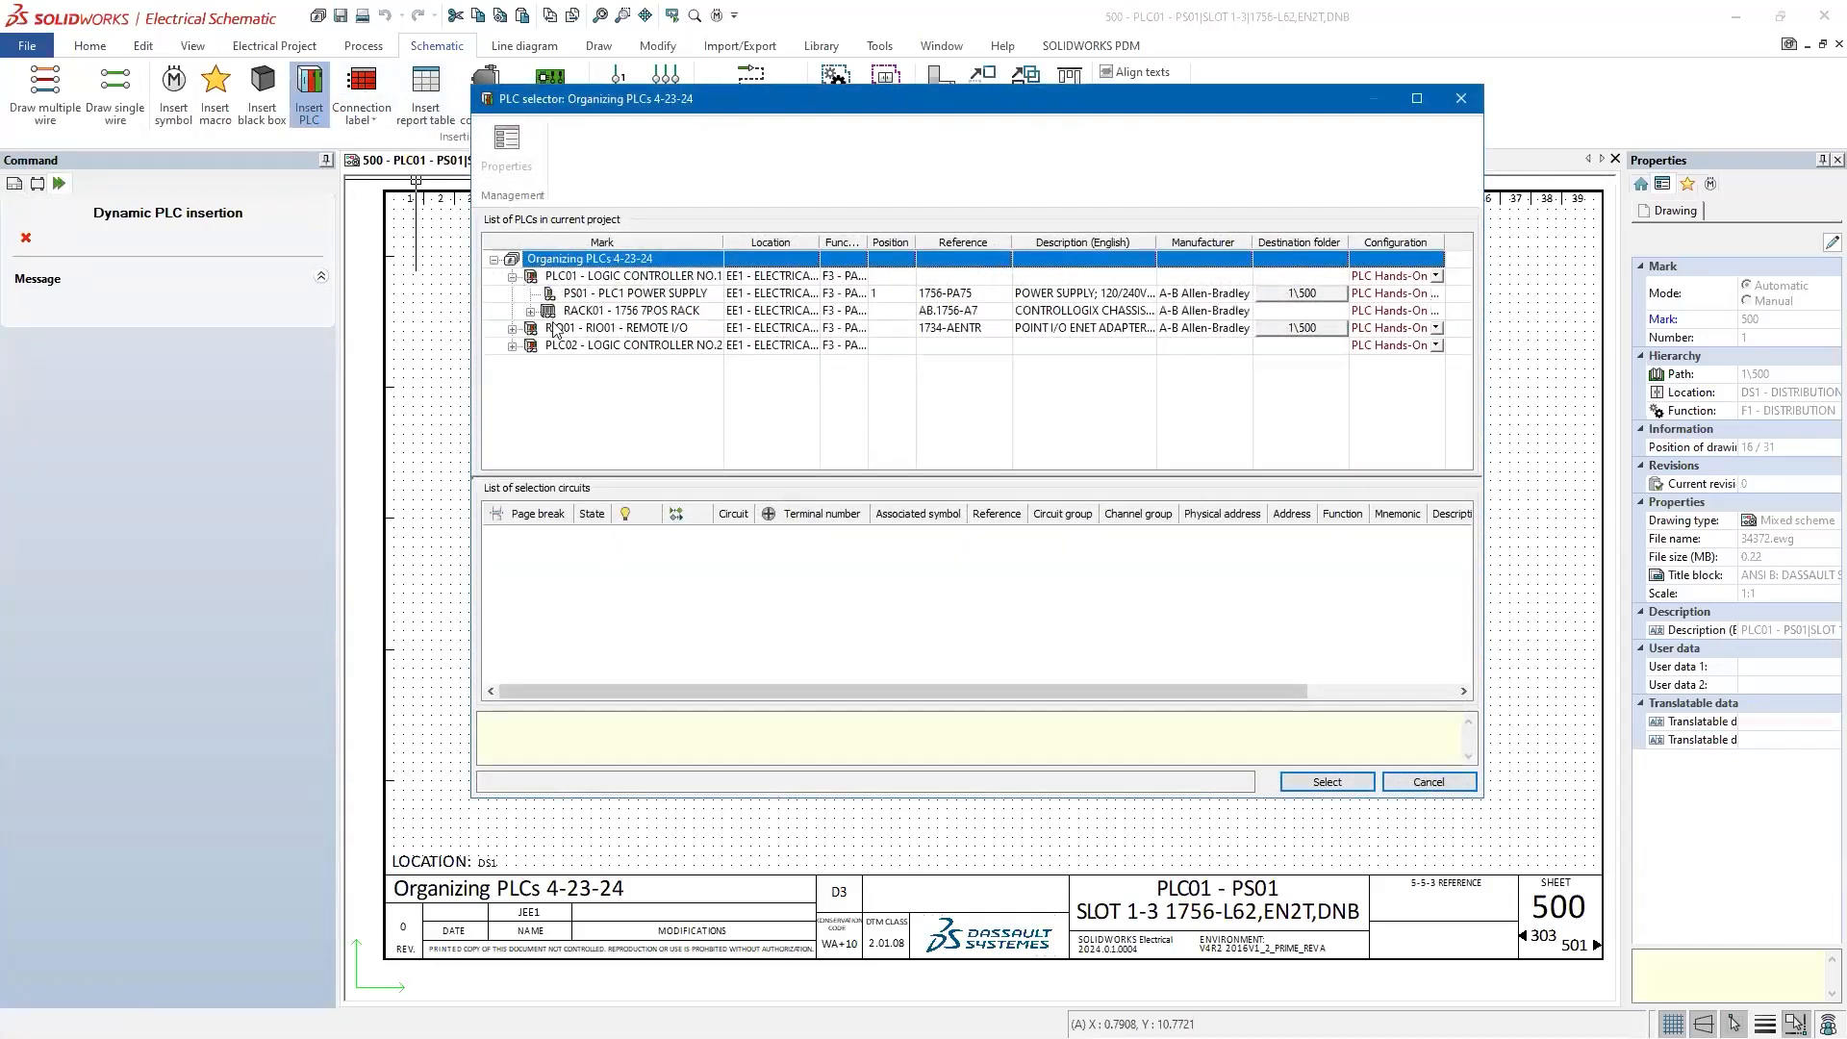
{"action": "left_click", "coordinate": [630, 294]}
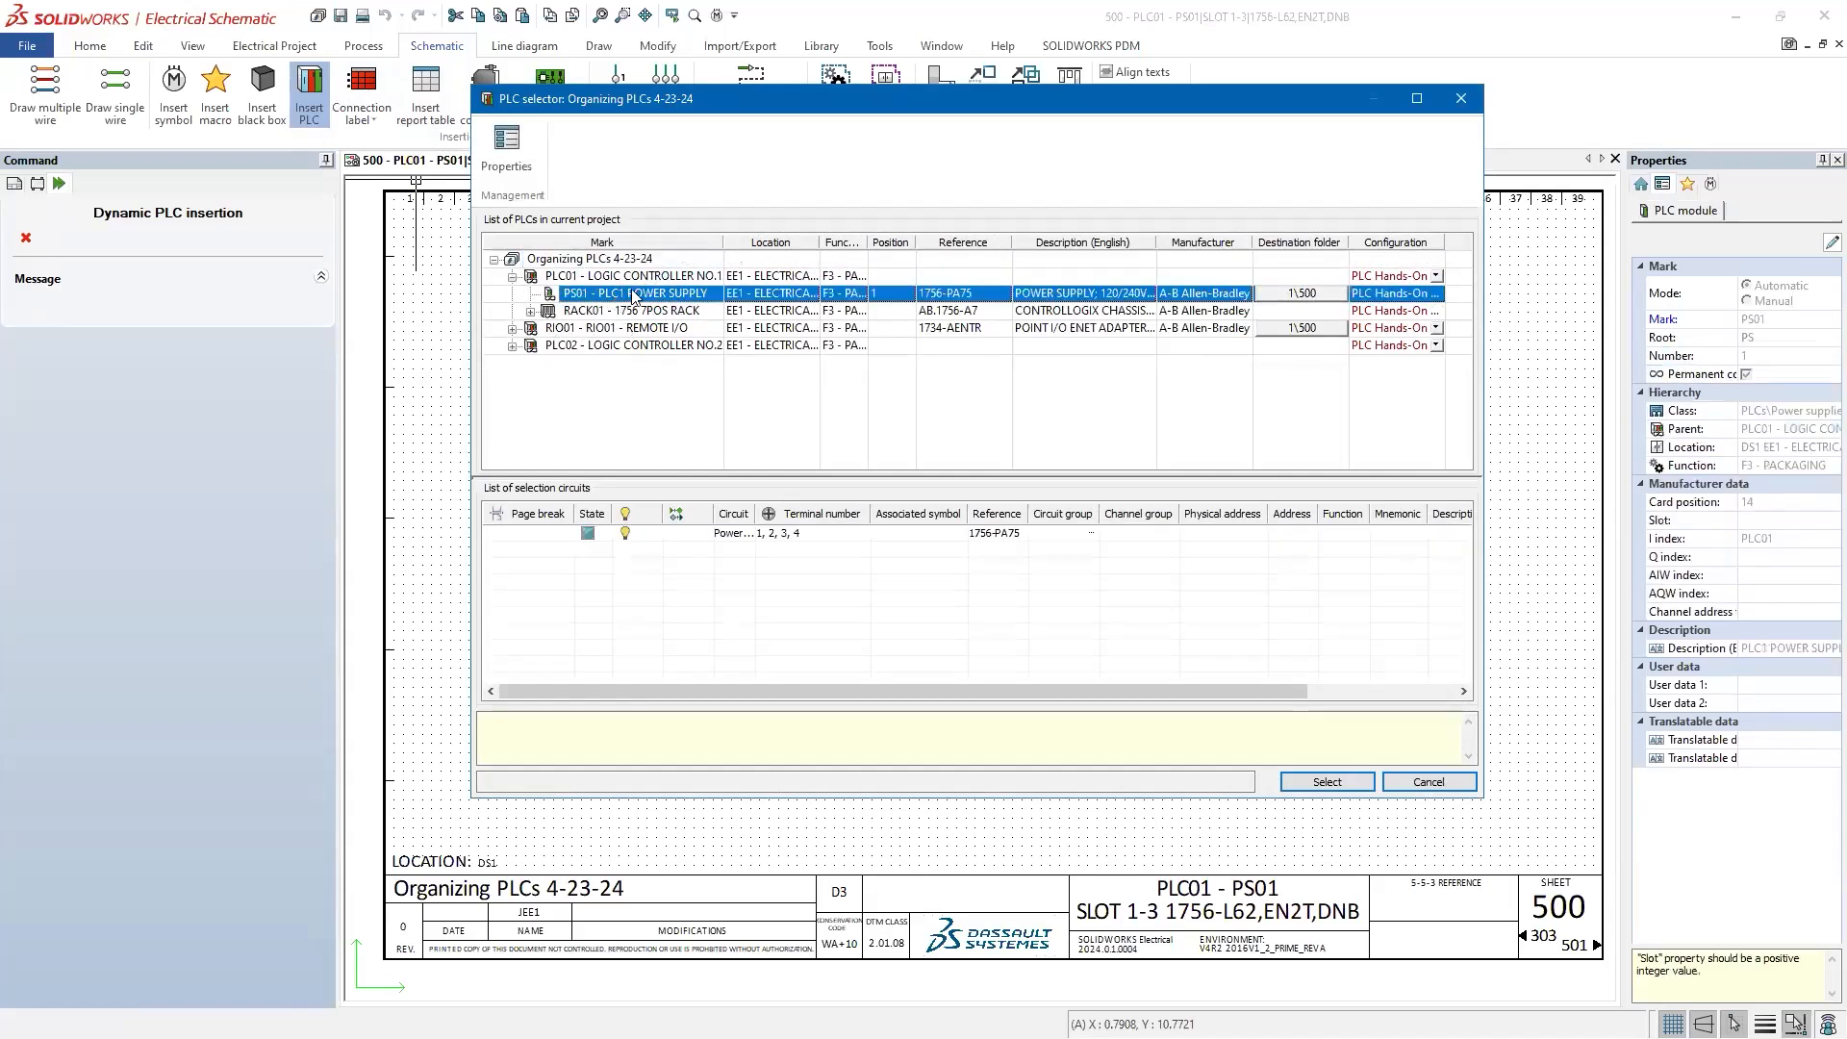
{"action": "double_click", "coordinate": [616, 298]}
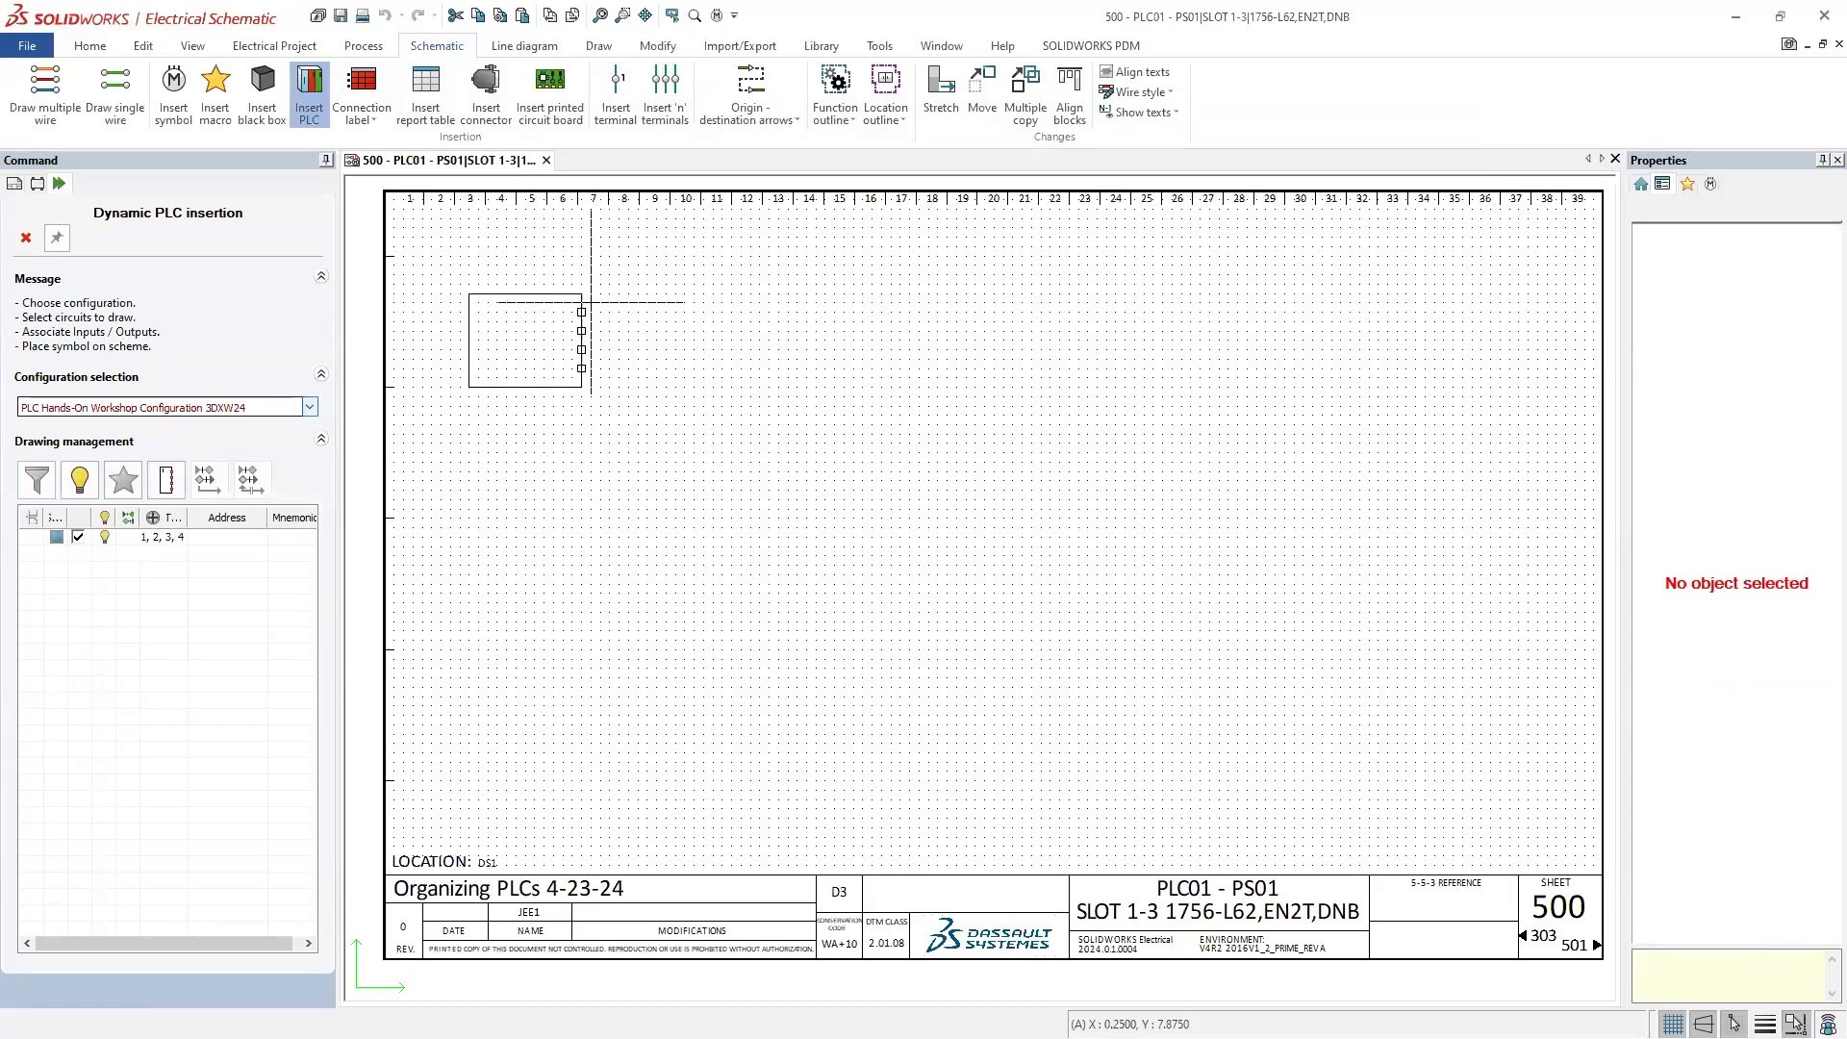
{"action": "scroll", "coordinate": [590, 291], "scroll_direction": "up", "scroll_amount": 1}
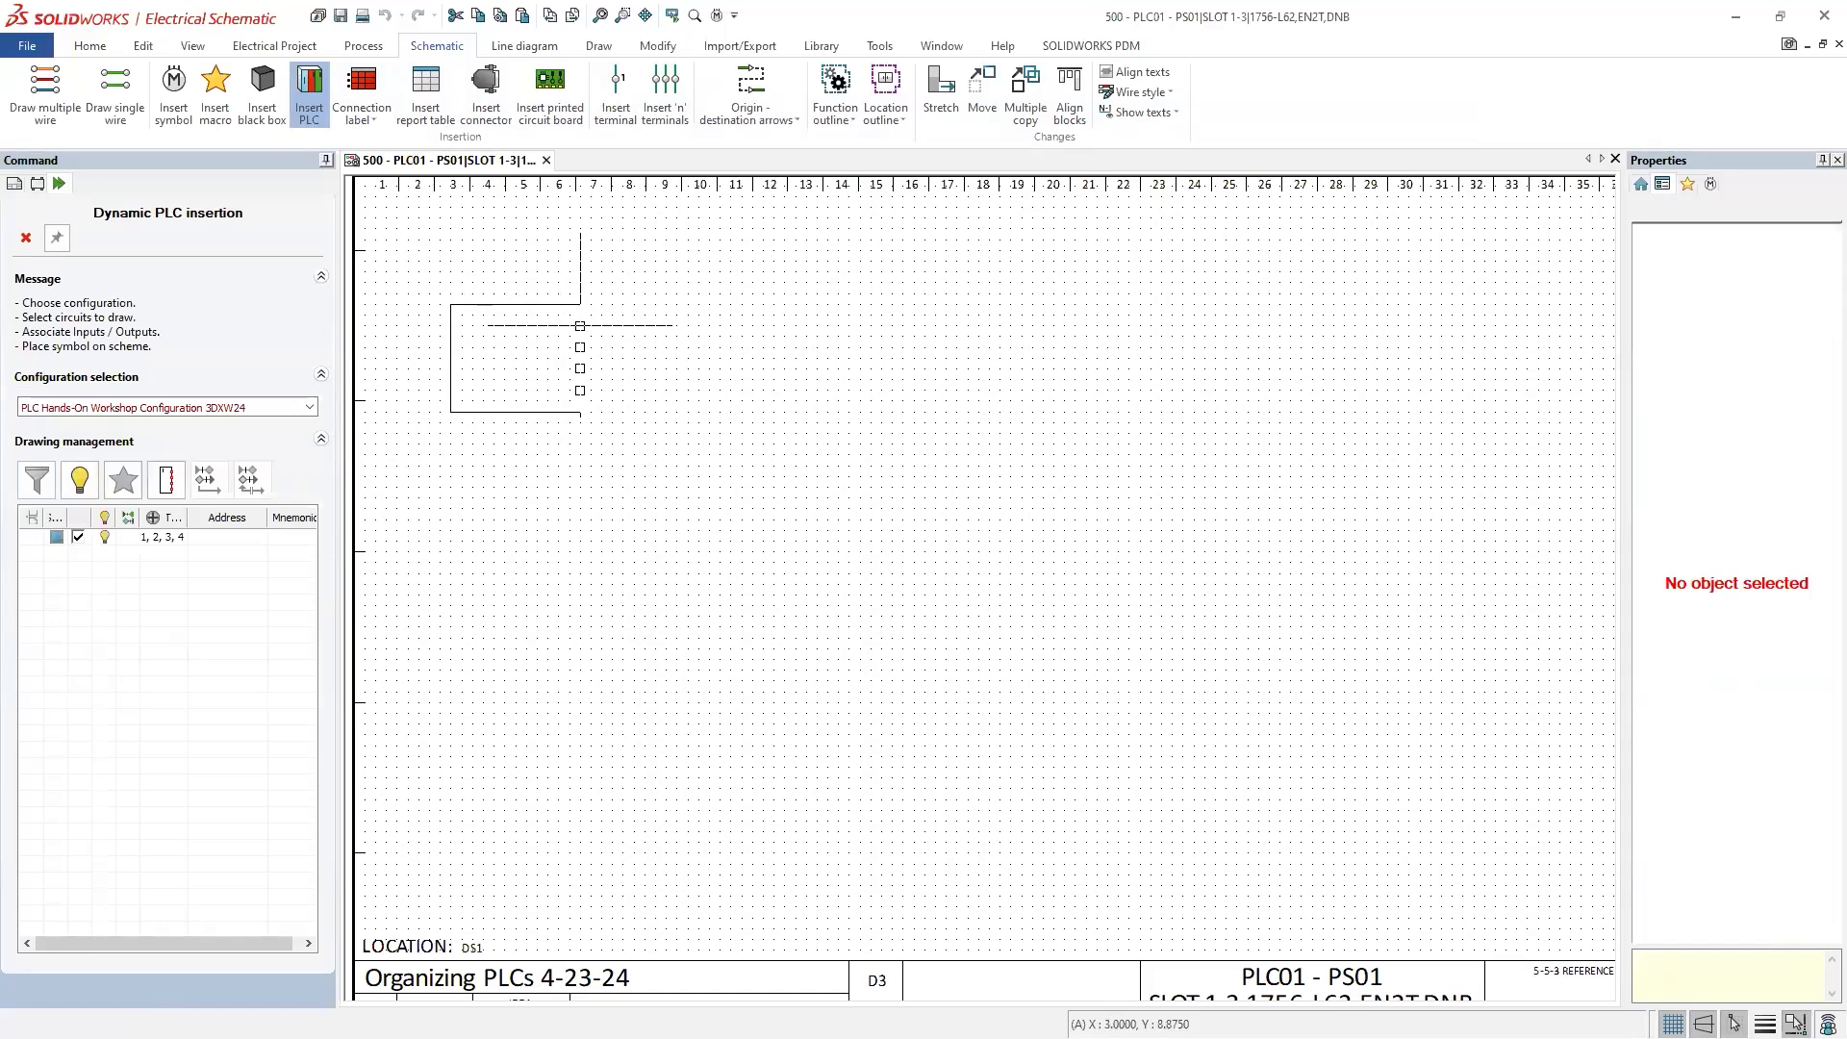
{"action": "scroll", "coordinate": [591, 293], "scroll_direction": "down", "scroll_amount": 2}
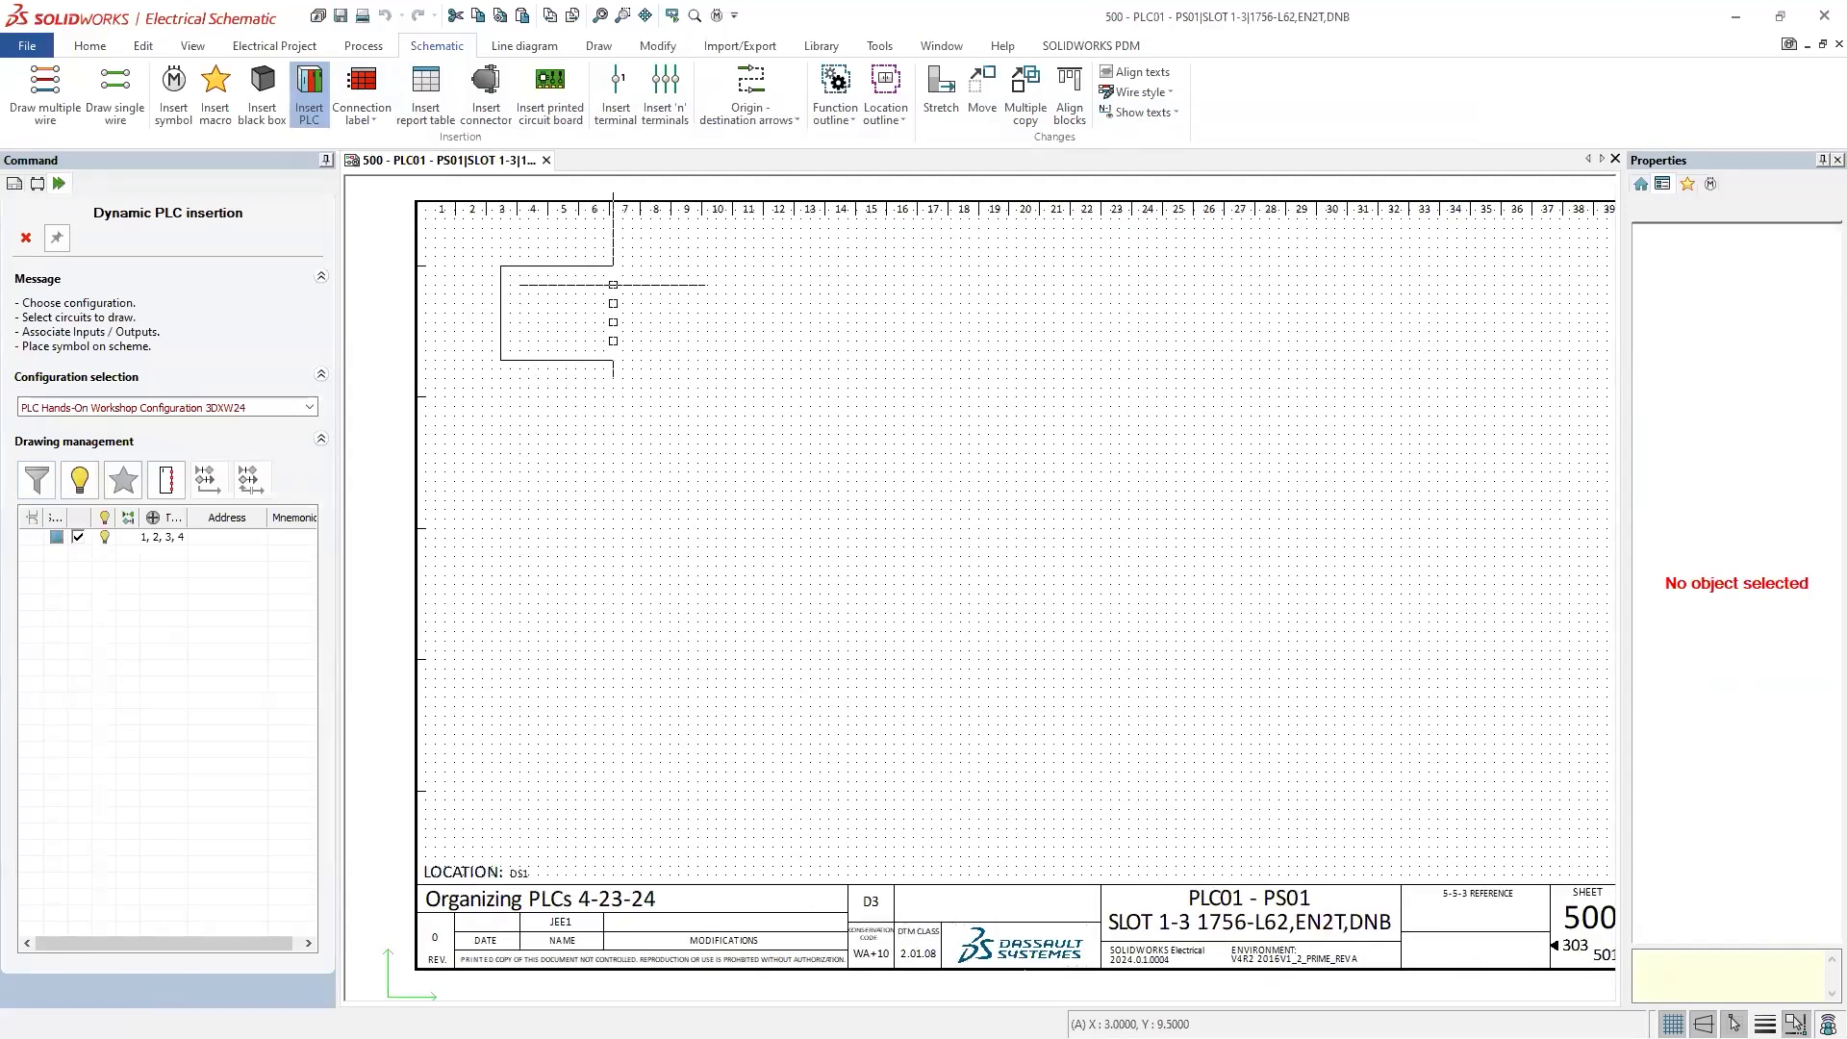
{"action": "left_click", "coordinate": [613, 285]}
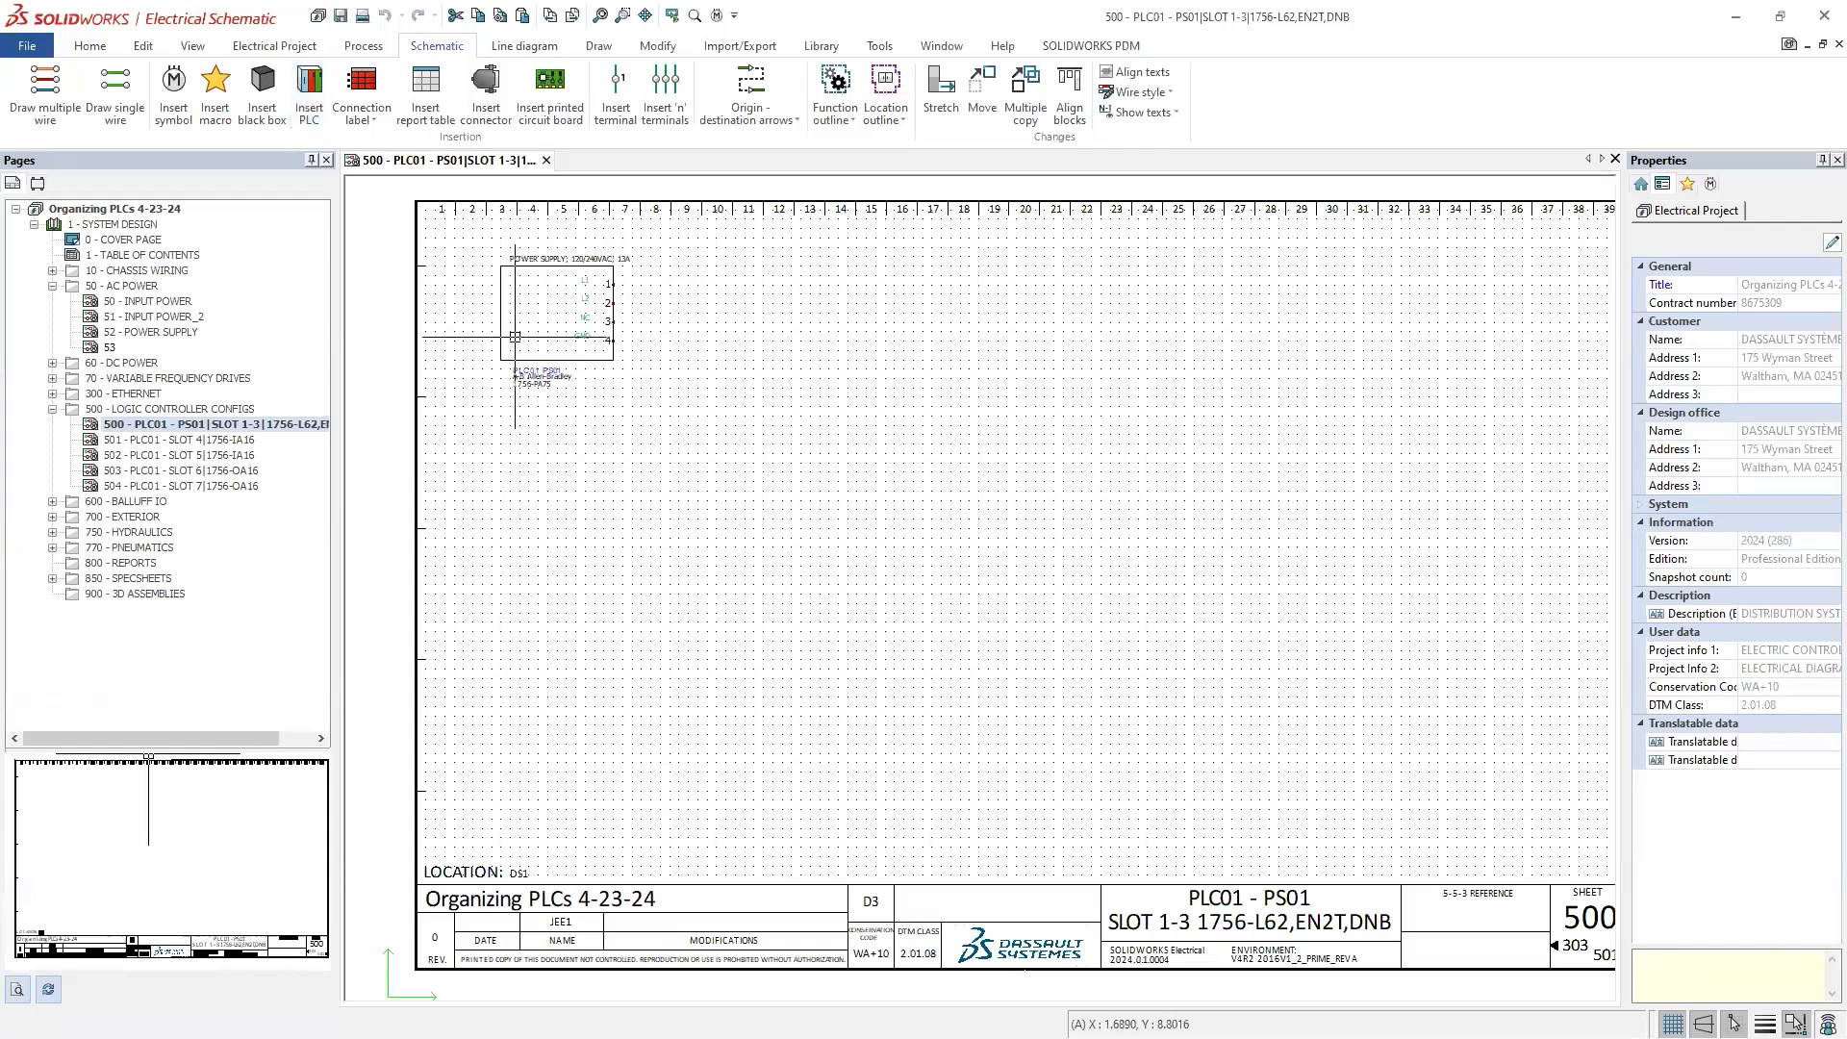
{"action": "scroll", "coordinate": [506, 351], "scroll_direction": "up", "scroll_amount": 2}
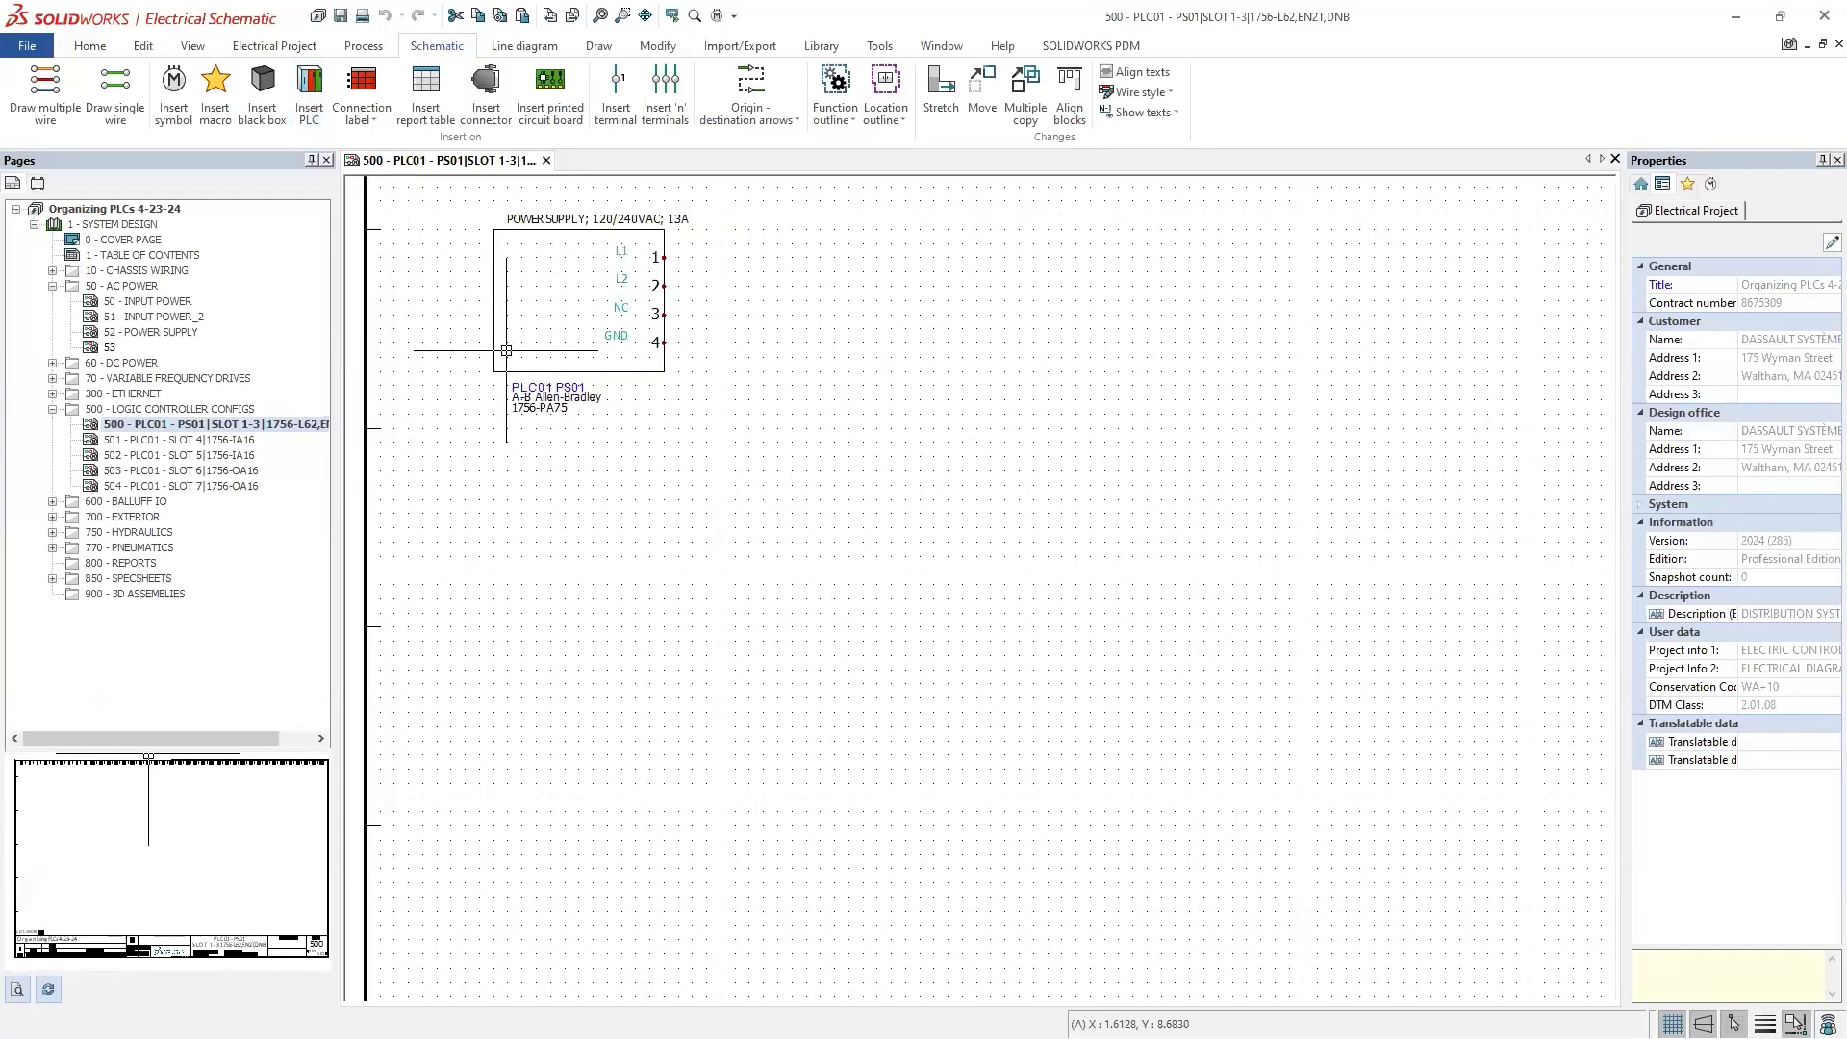
{"action": "scroll", "coordinate": [506, 350], "scroll_direction": "down", "scroll_amount": 2}
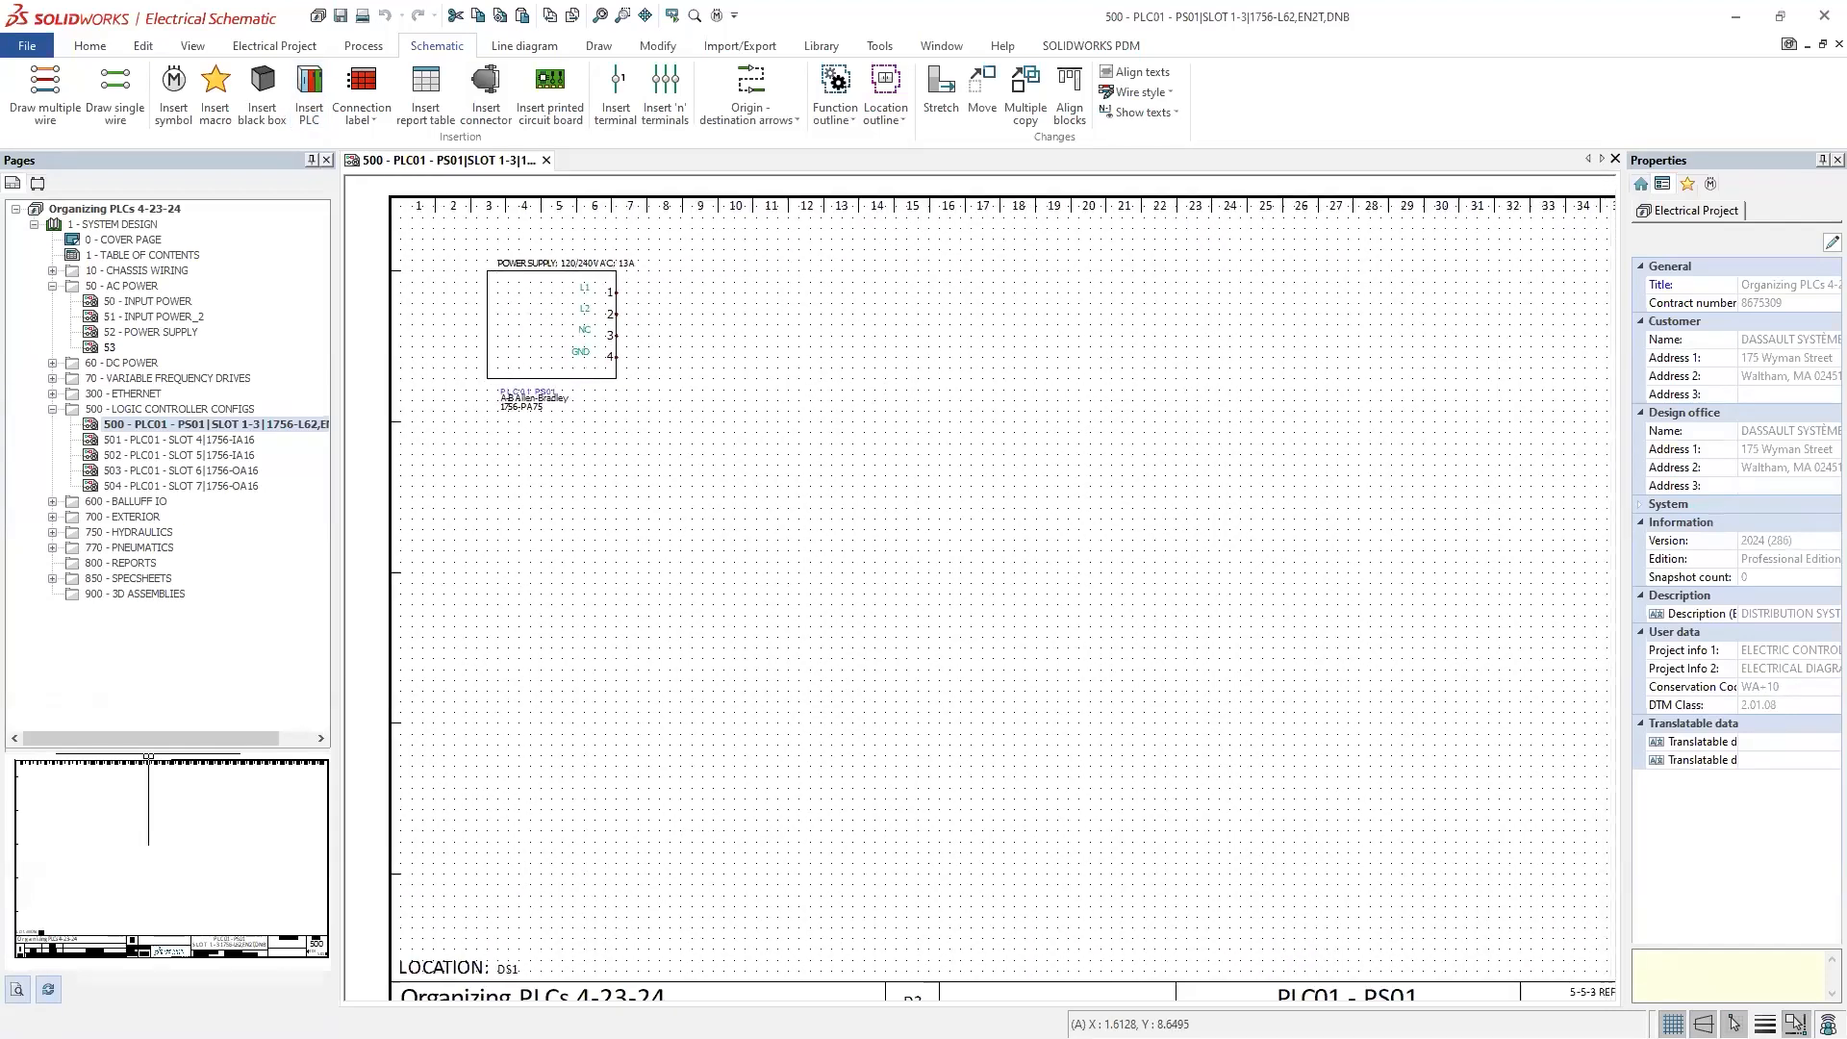
Step: Choose existing module MOD01 in slot 1 of PLC01's rack for insertion and exclude circuits 3, 5, 6 and 8 from the symbol
{"action": "left_click", "coordinate": [309, 89]}
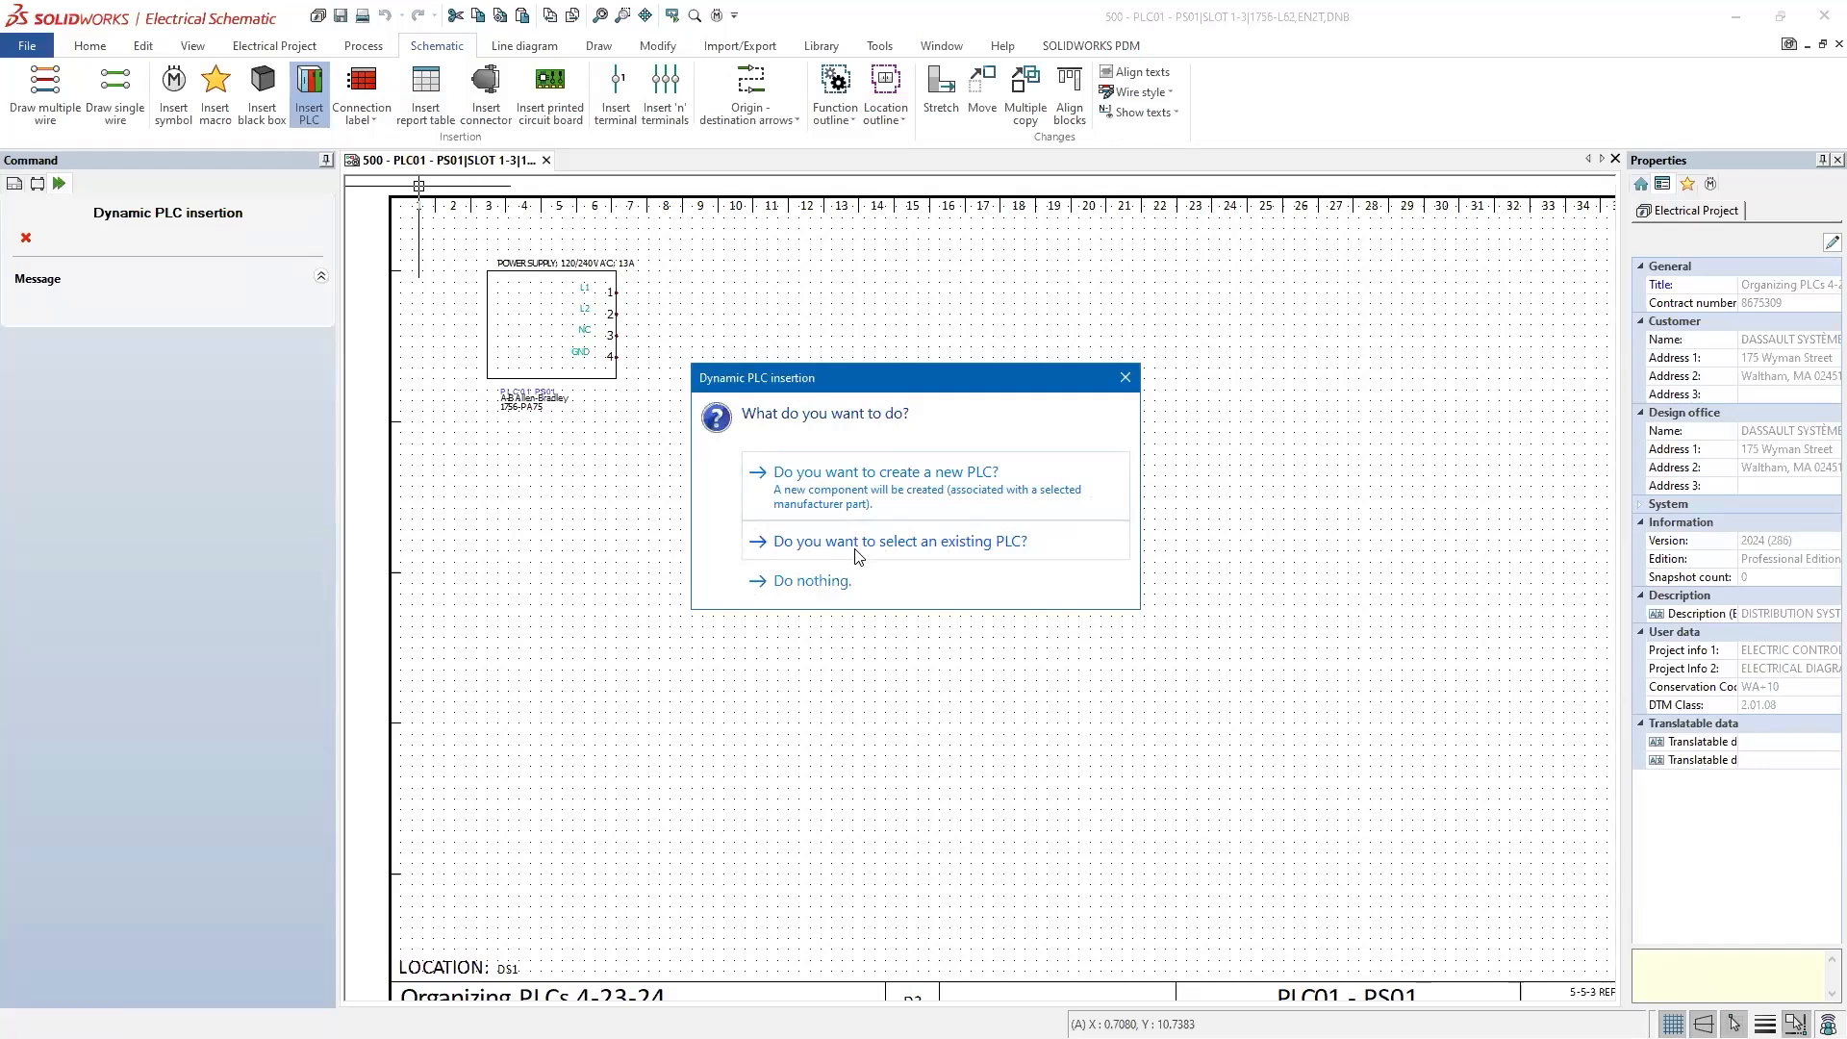
{"action": "left_click", "coordinate": [858, 544]}
{"action": "left_click", "coordinate": [511, 278]}
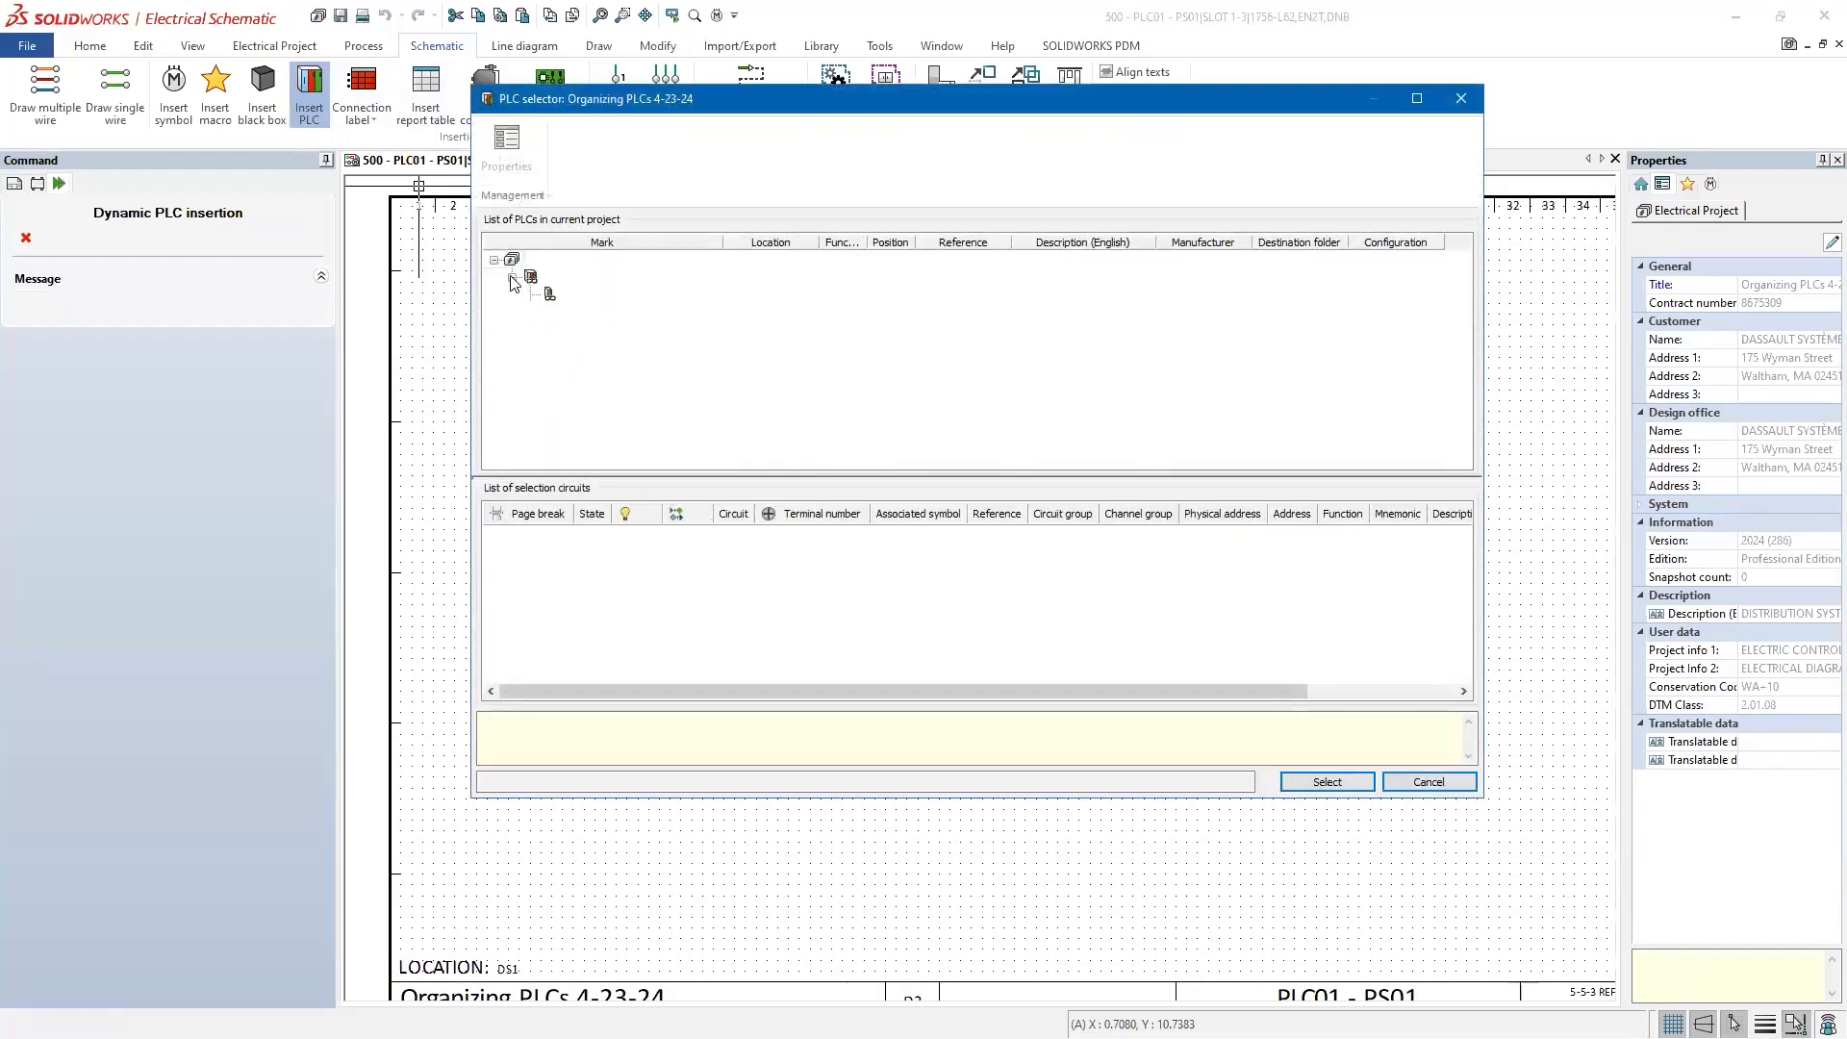
{"action": "left_click", "coordinate": [539, 313]}
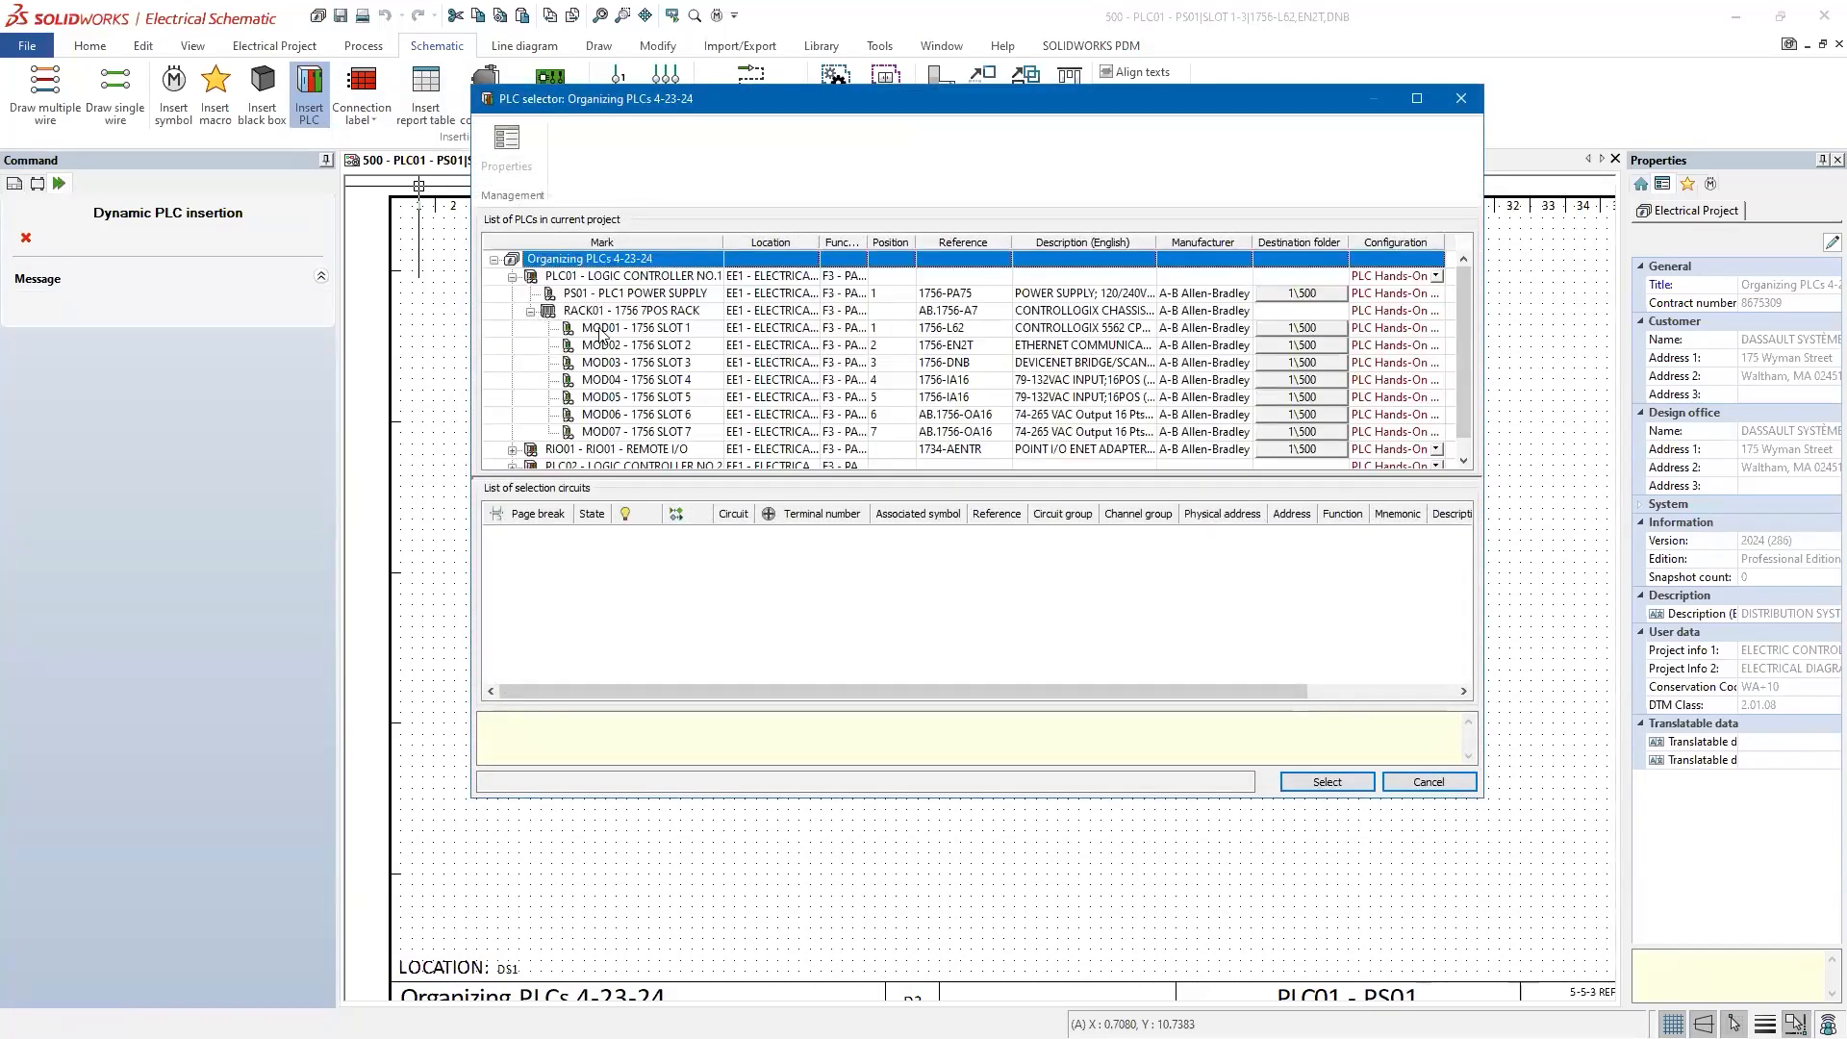
{"action": "double_click", "coordinate": [606, 331]}
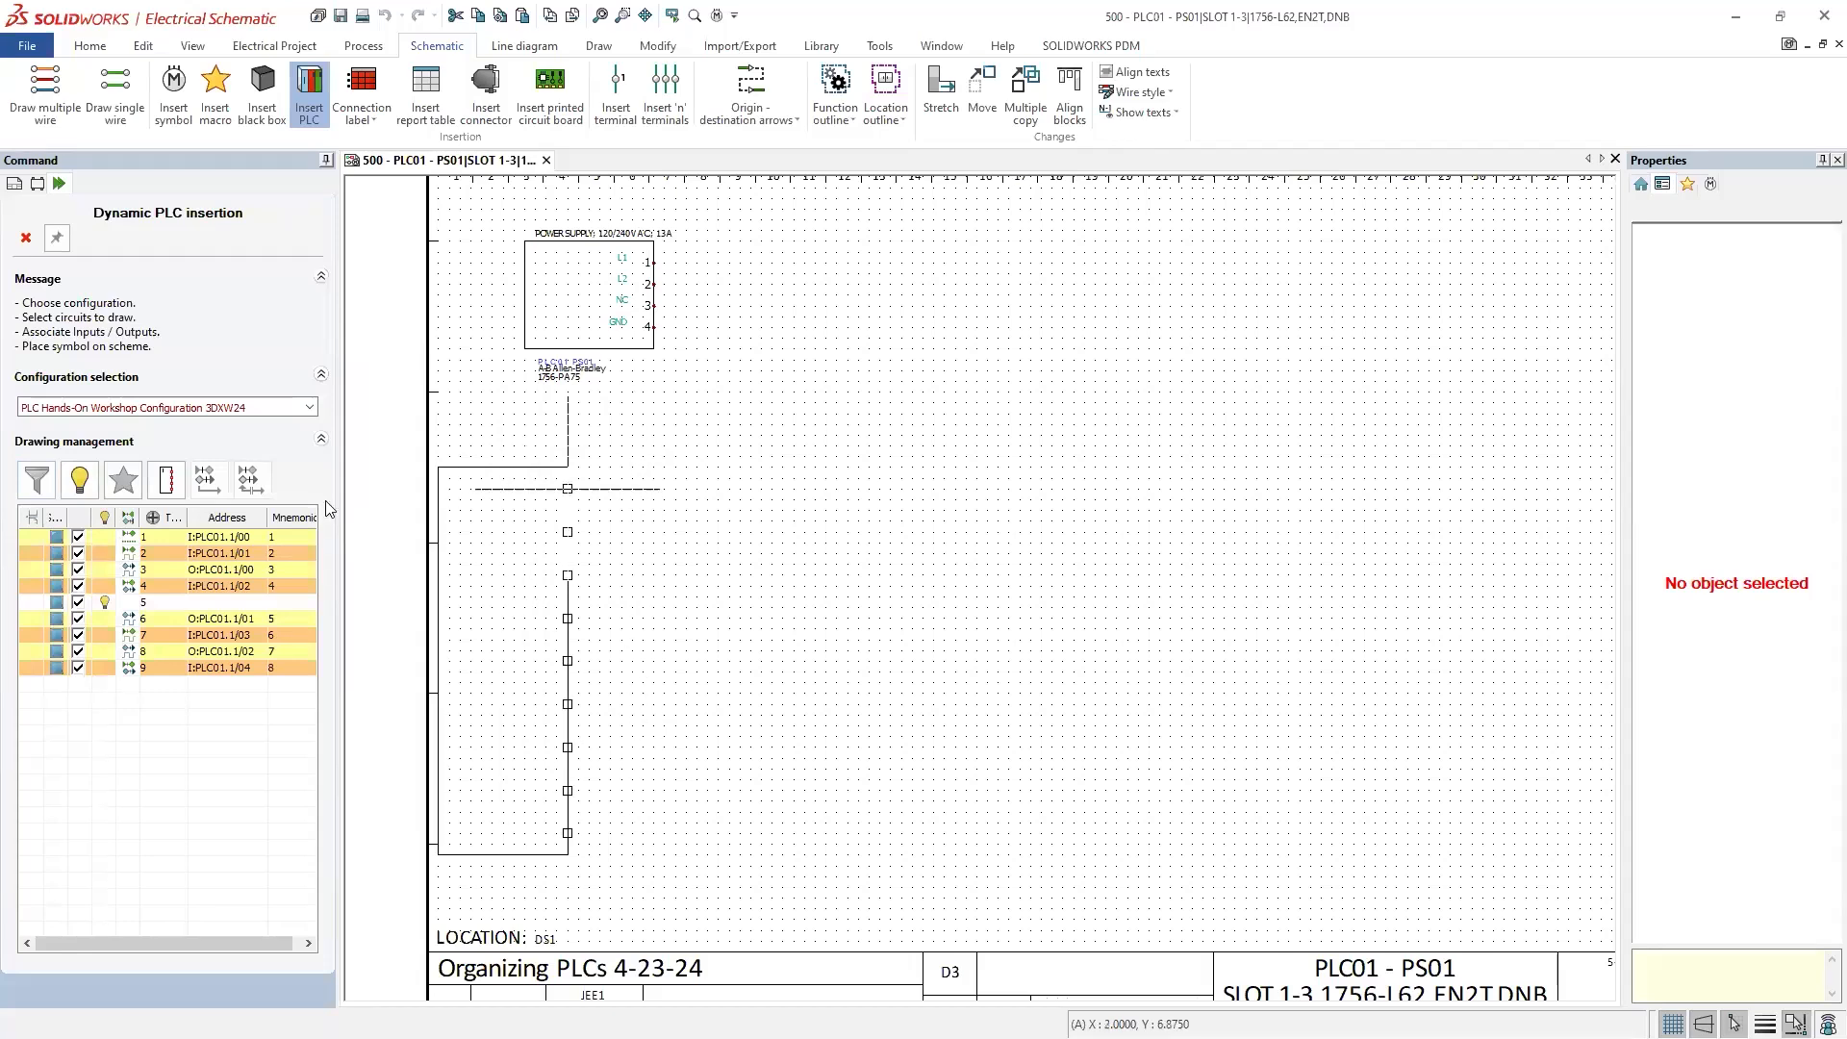
{"action": "left_click", "coordinate": [78, 569]}
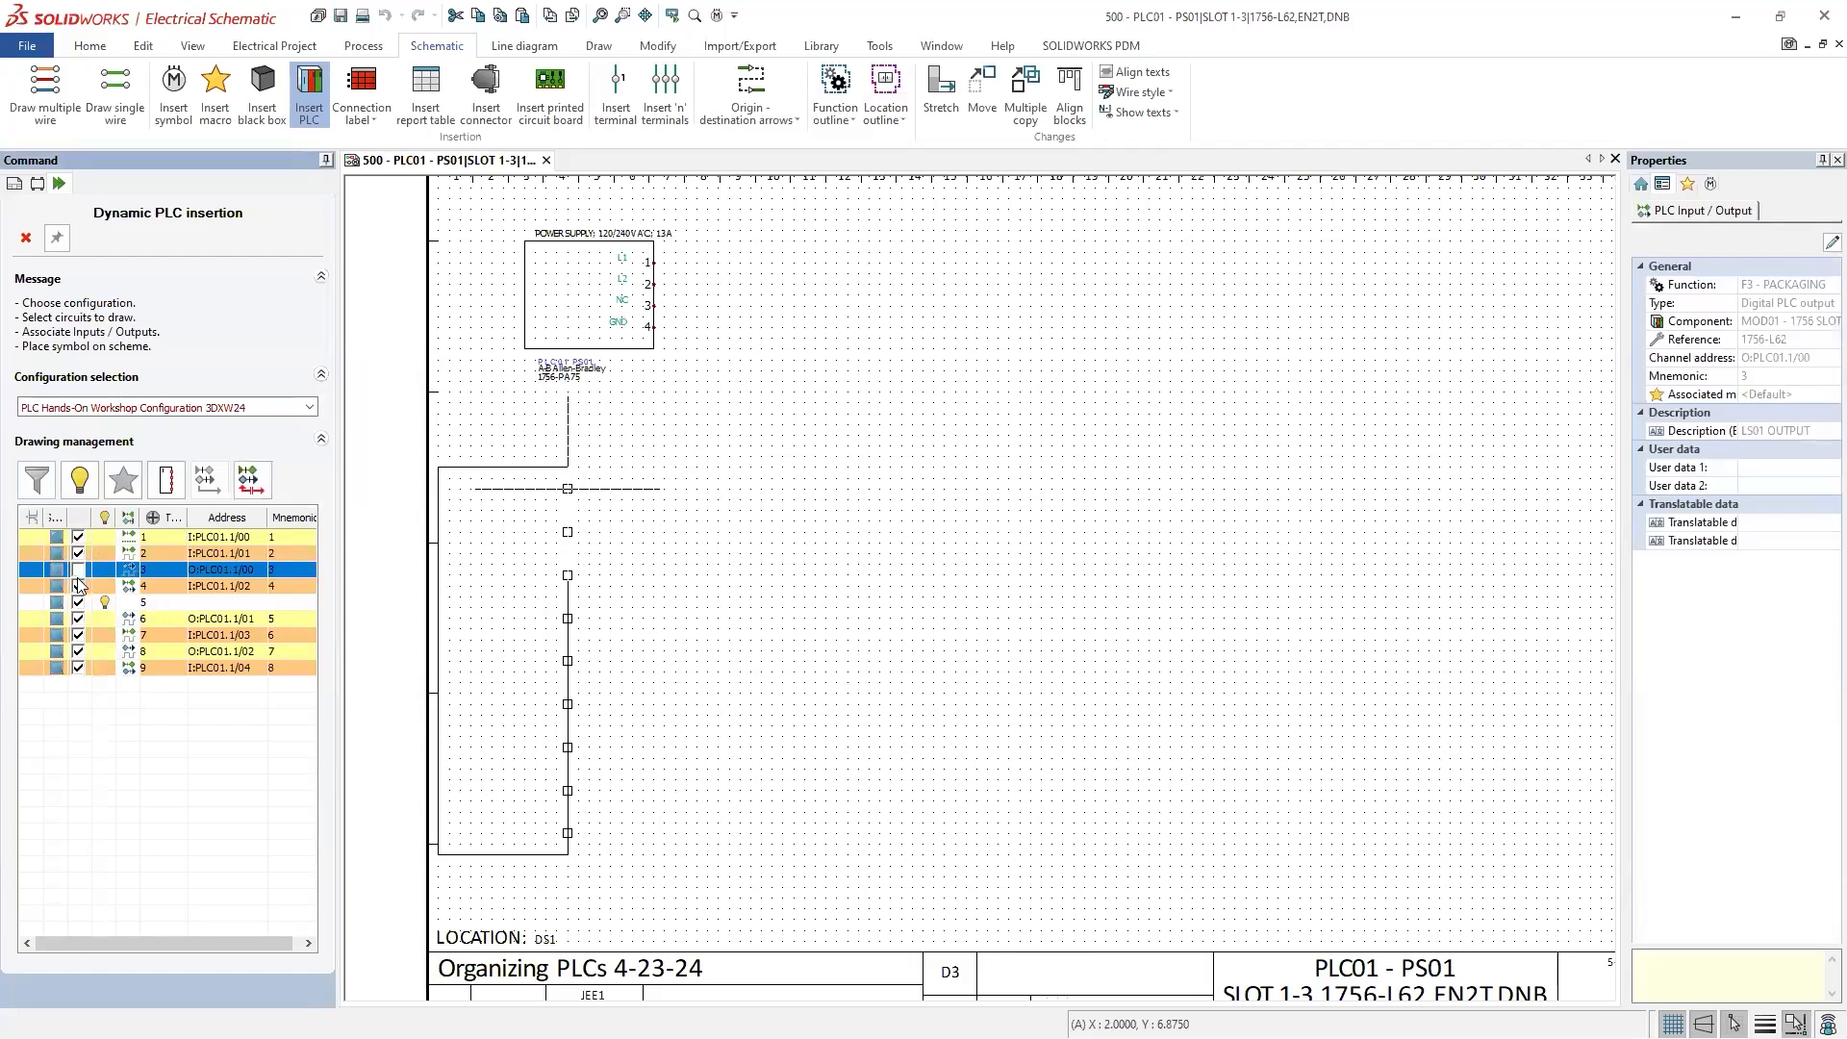
{"action": "left_click", "coordinate": [78, 601]}
{"action": "left_click", "coordinate": [78, 618]}
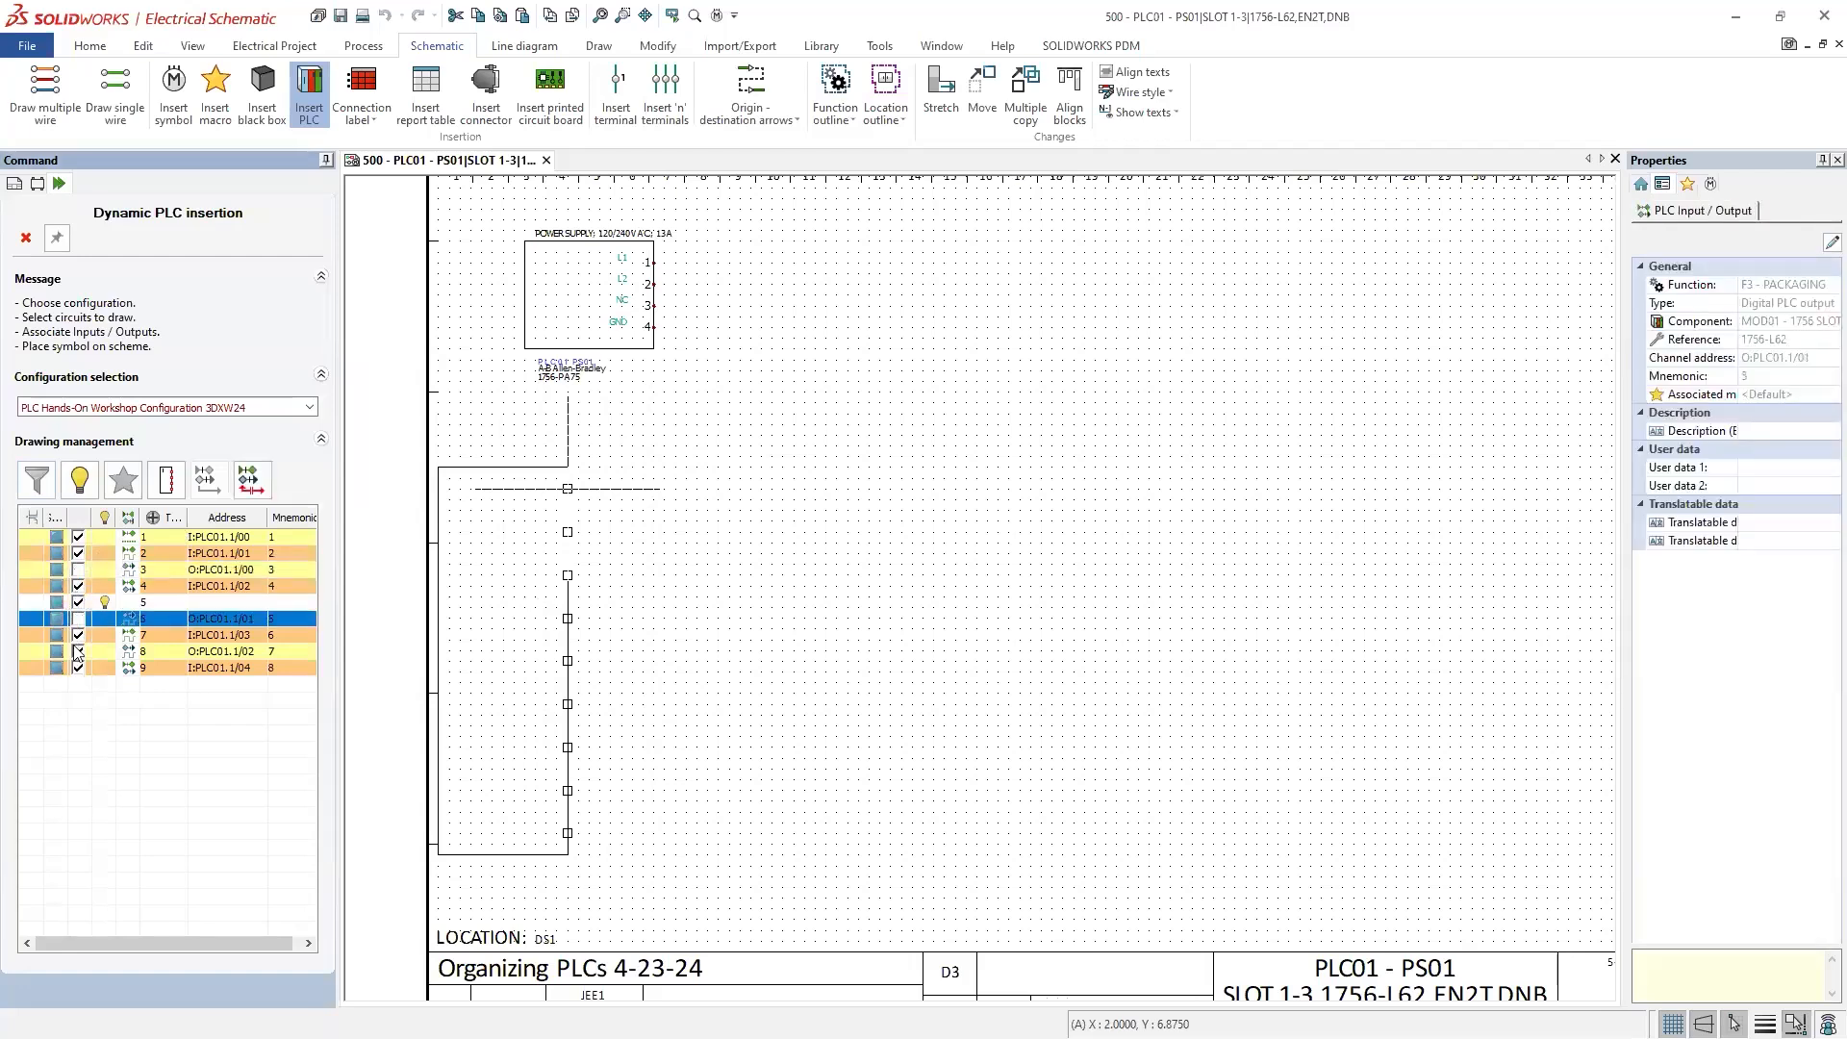
{"action": "left_click", "coordinate": [78, 651]}
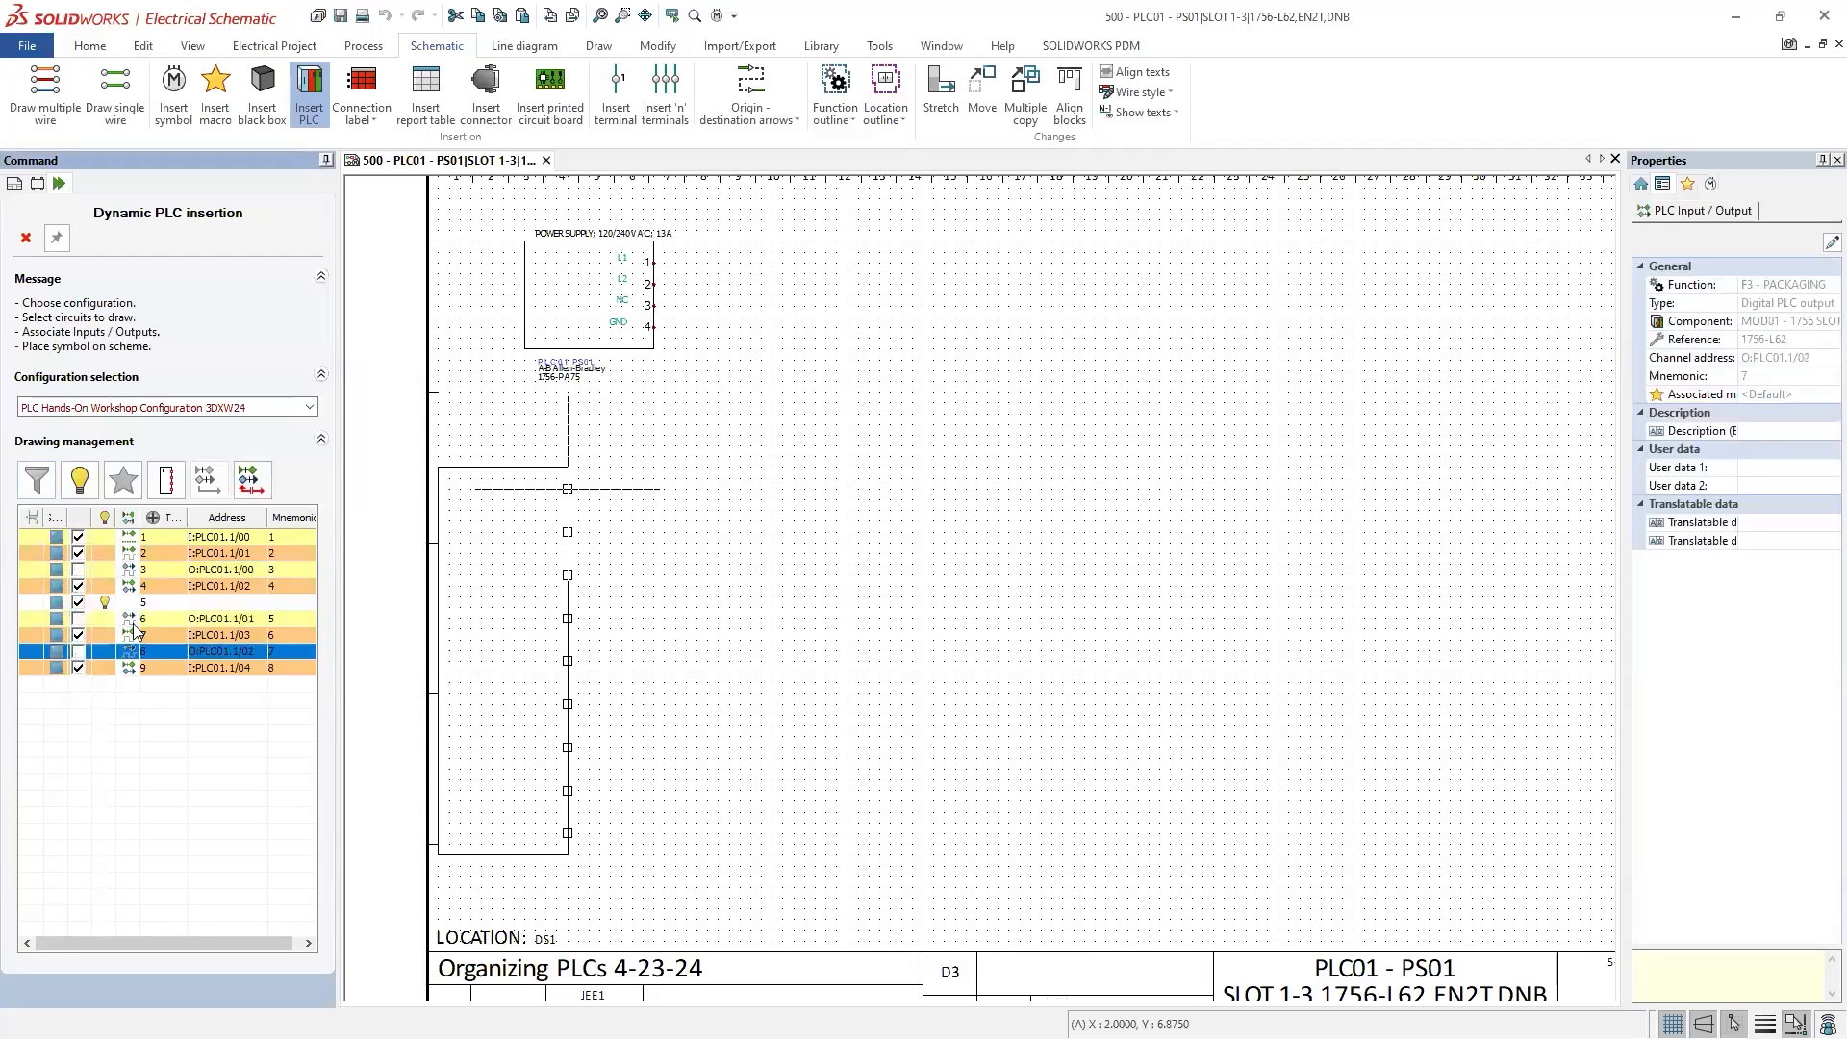
{"action": "left_click", "coordinate": [77, 602]}
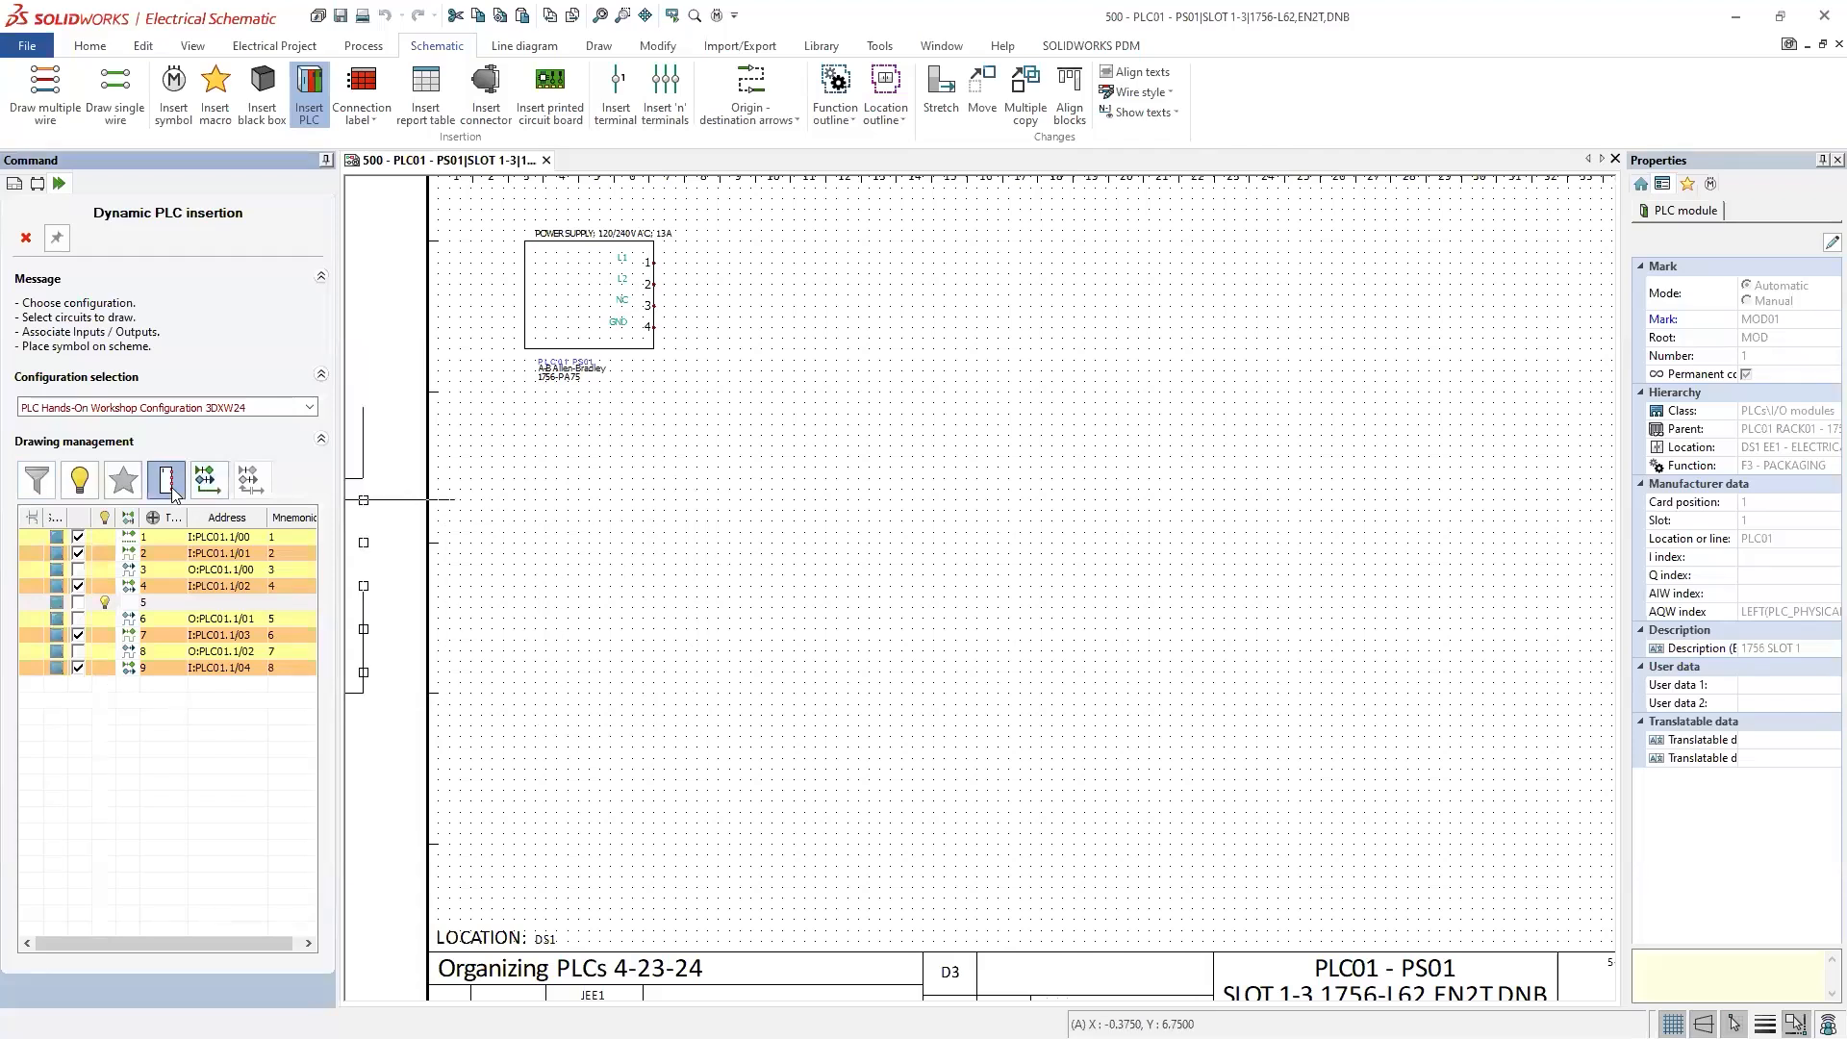
Step: Place MOD01's input circuits near column 31 level with the power supply, and its remaining circuits as a second symbol below the power supply
{"action": "scroll", "coordinate": [949, 498], "scroll_direction": "down", "scroll_amount": 4}
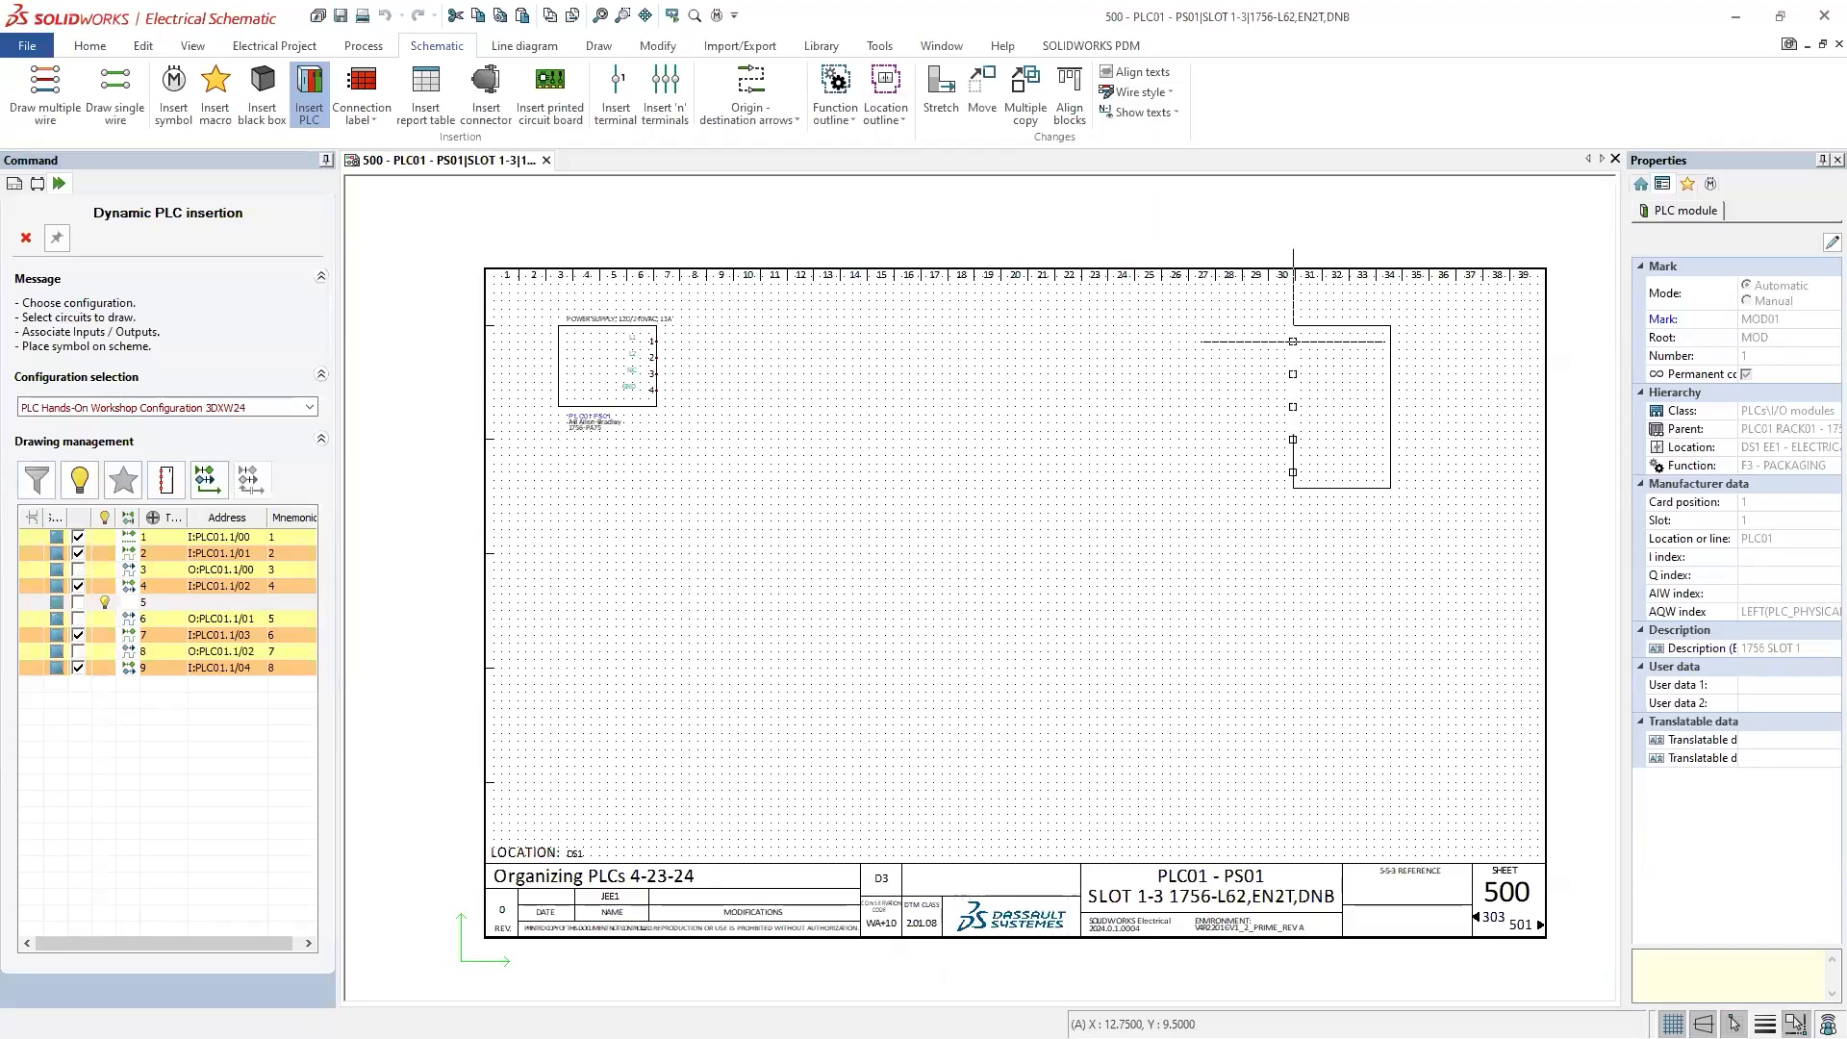
{"action": "left_click", "coordinate": [1294, 341]}
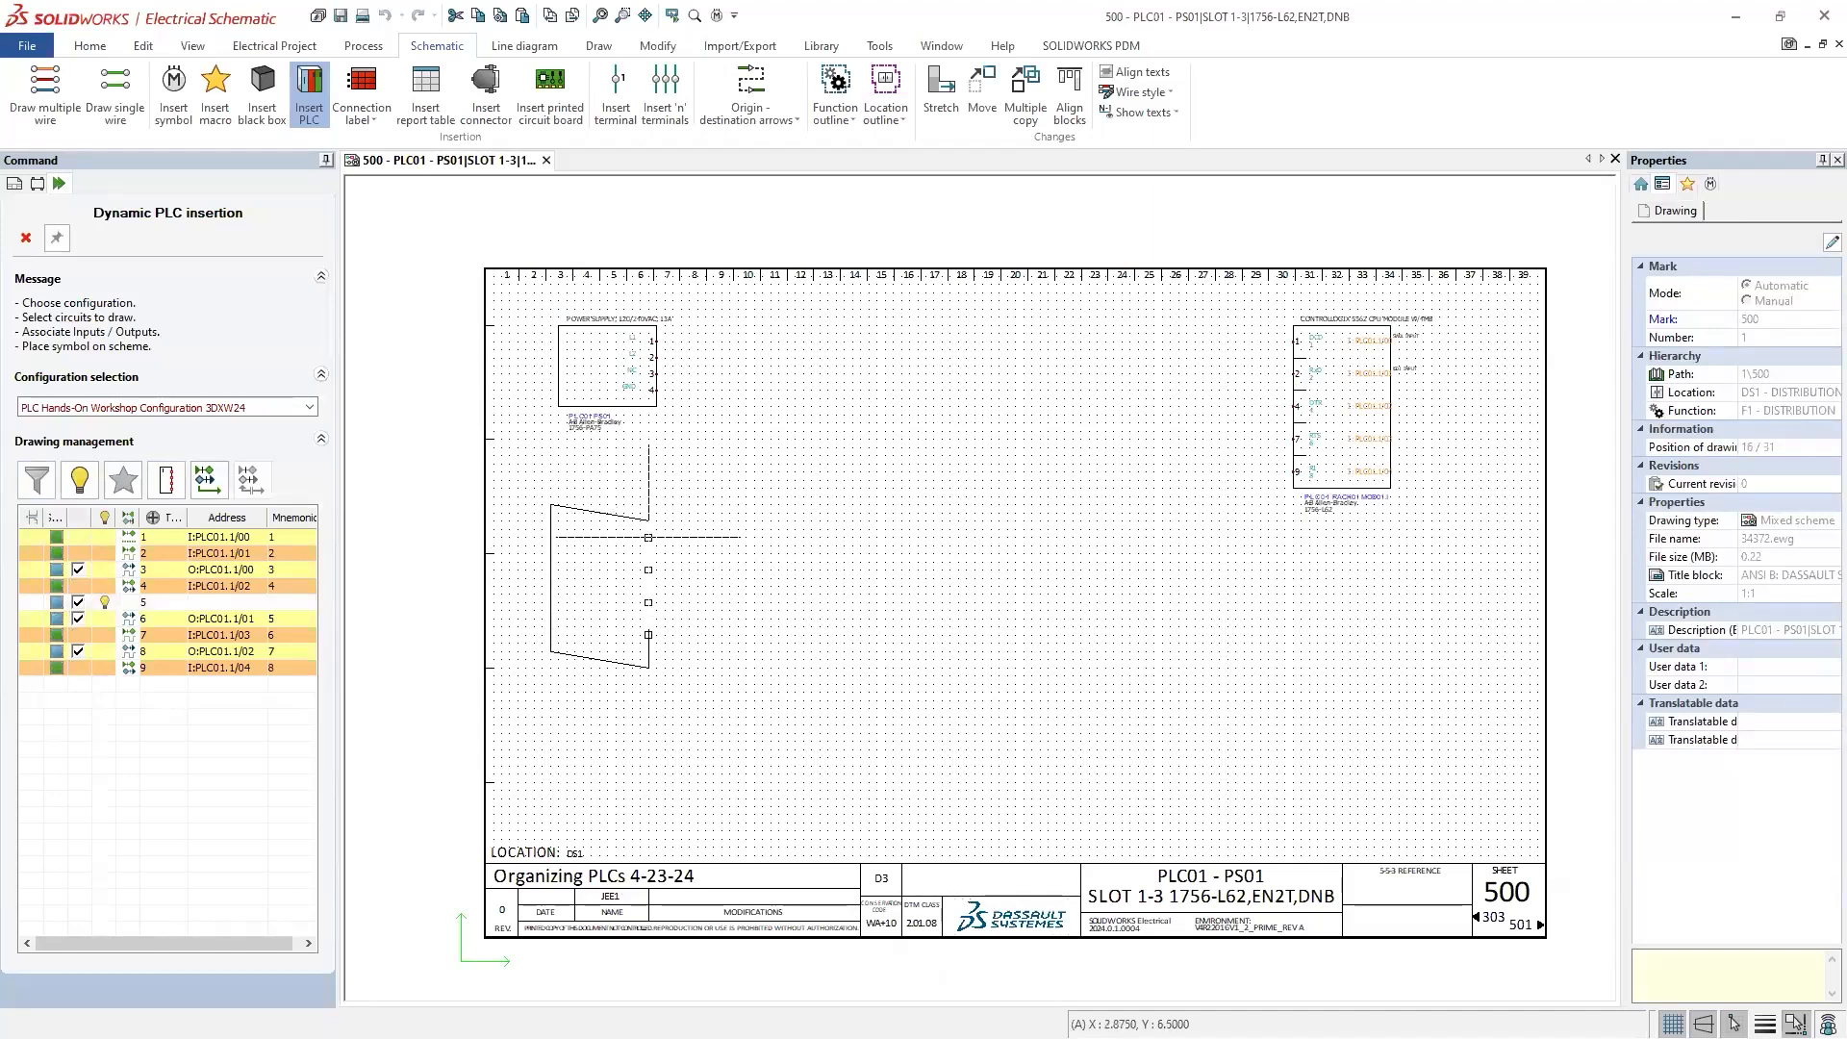
{"action": "left_click", "coordinate": [652, 545]}
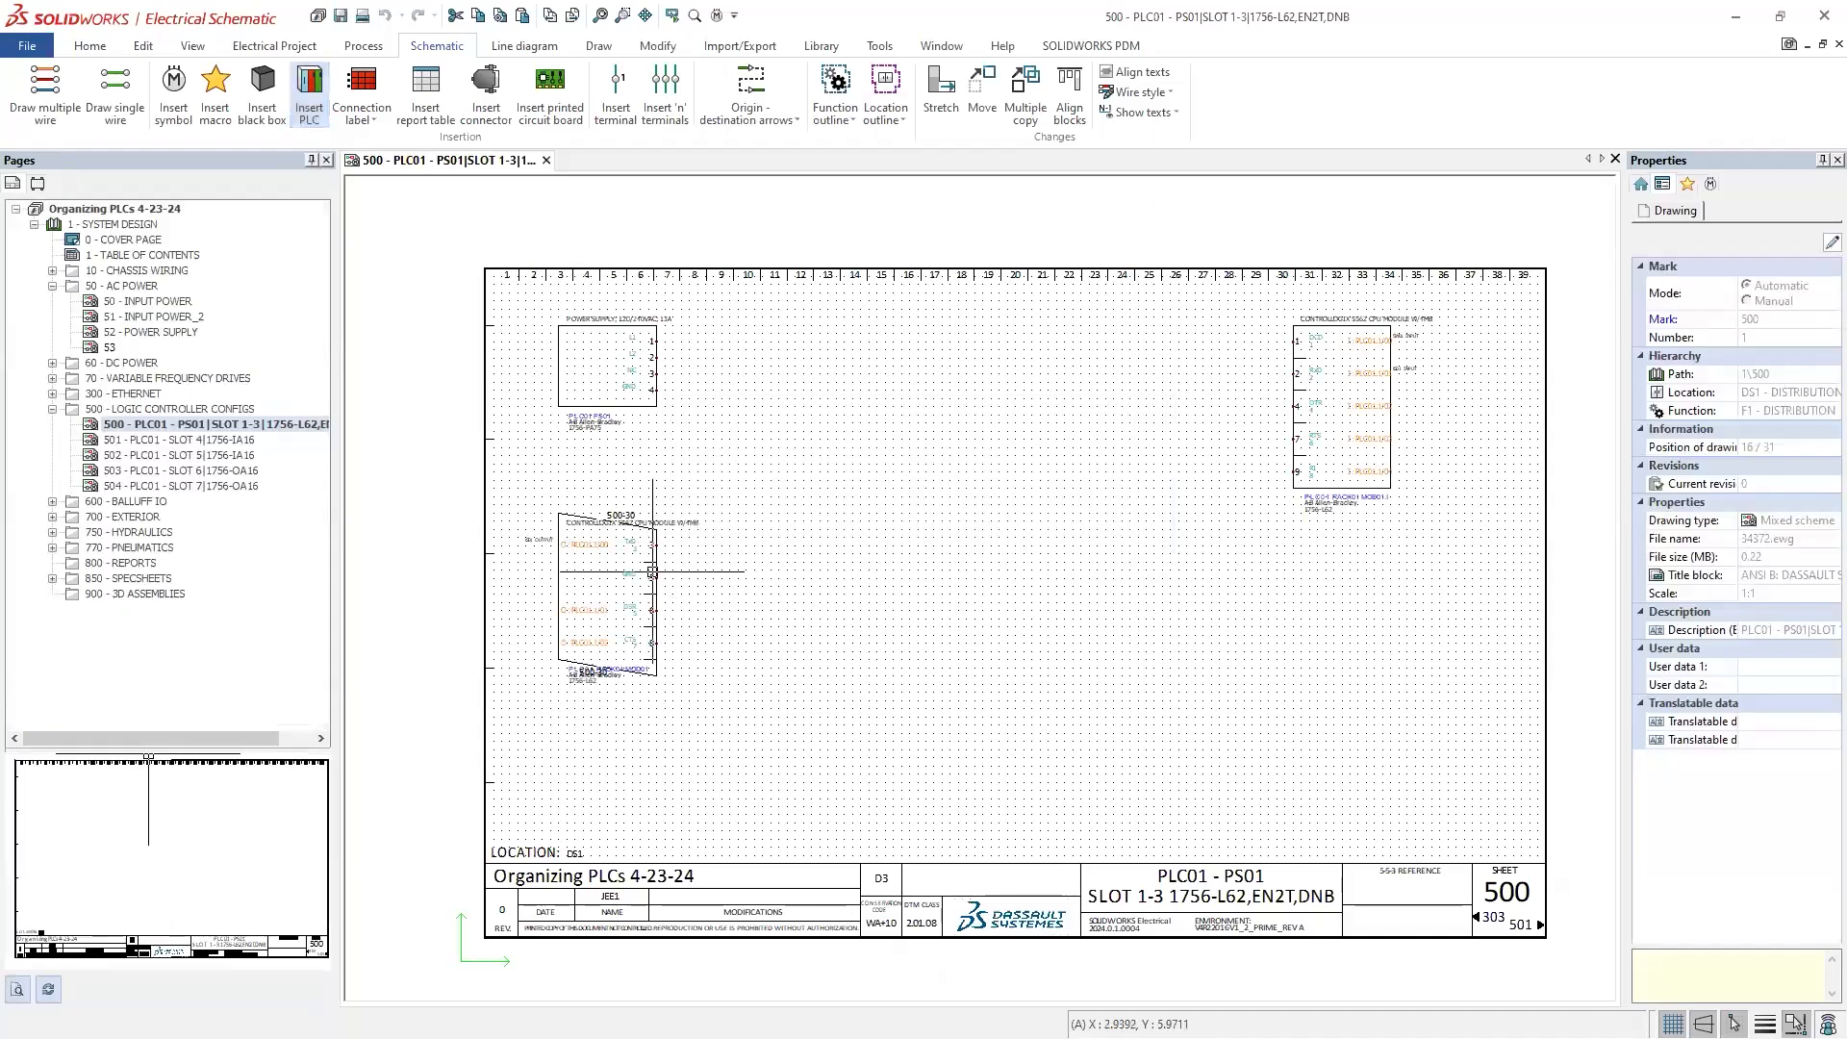
{"action": "scroll", "coordinate": [606, 567], "scroll_direction": "up", "scroll_amount": 1}
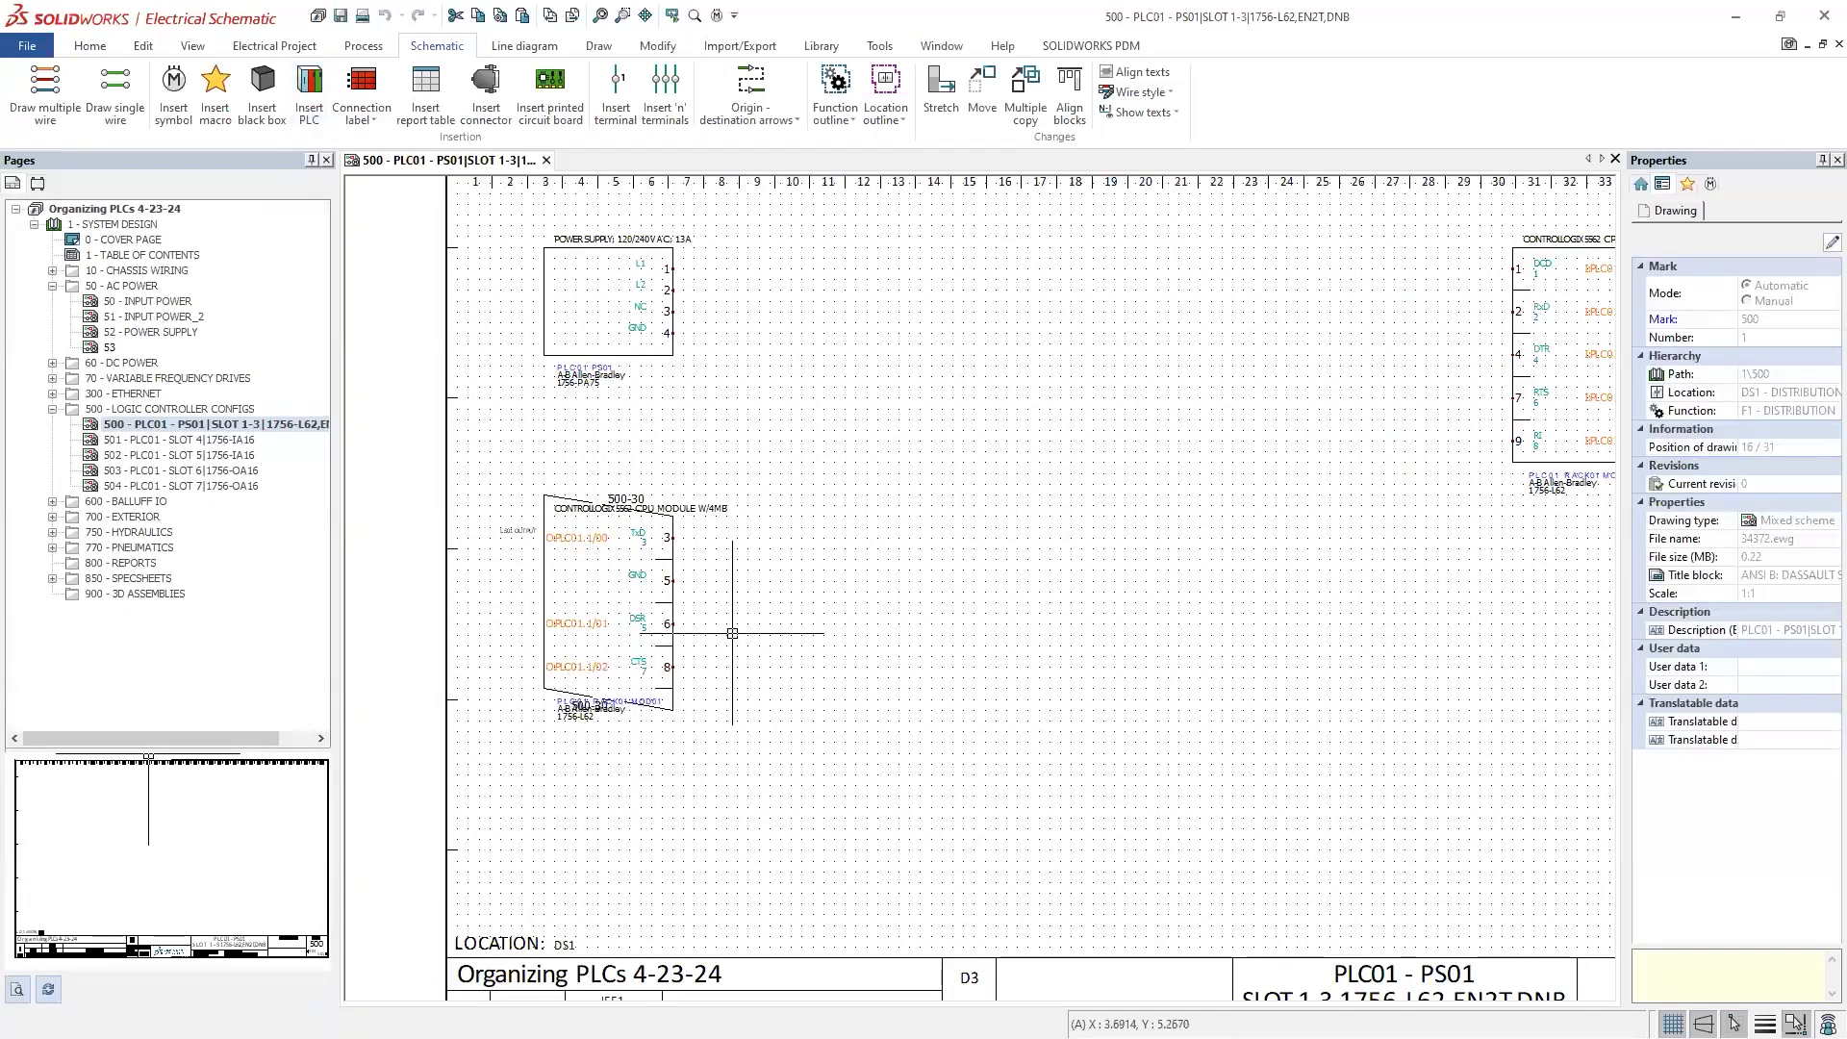
Step: Insert PLC01's existing slot 2 module MOD02 with both circuits near column 18, level with the power supply
{"action": "scroll", "coordinate": [733, 633], "scroll_direction": "down", "scroll_amount": 2}
{"action": "scroll", "coordinate": [1155, 396], "scroll_direction": "up", "scroll_amount": 1}
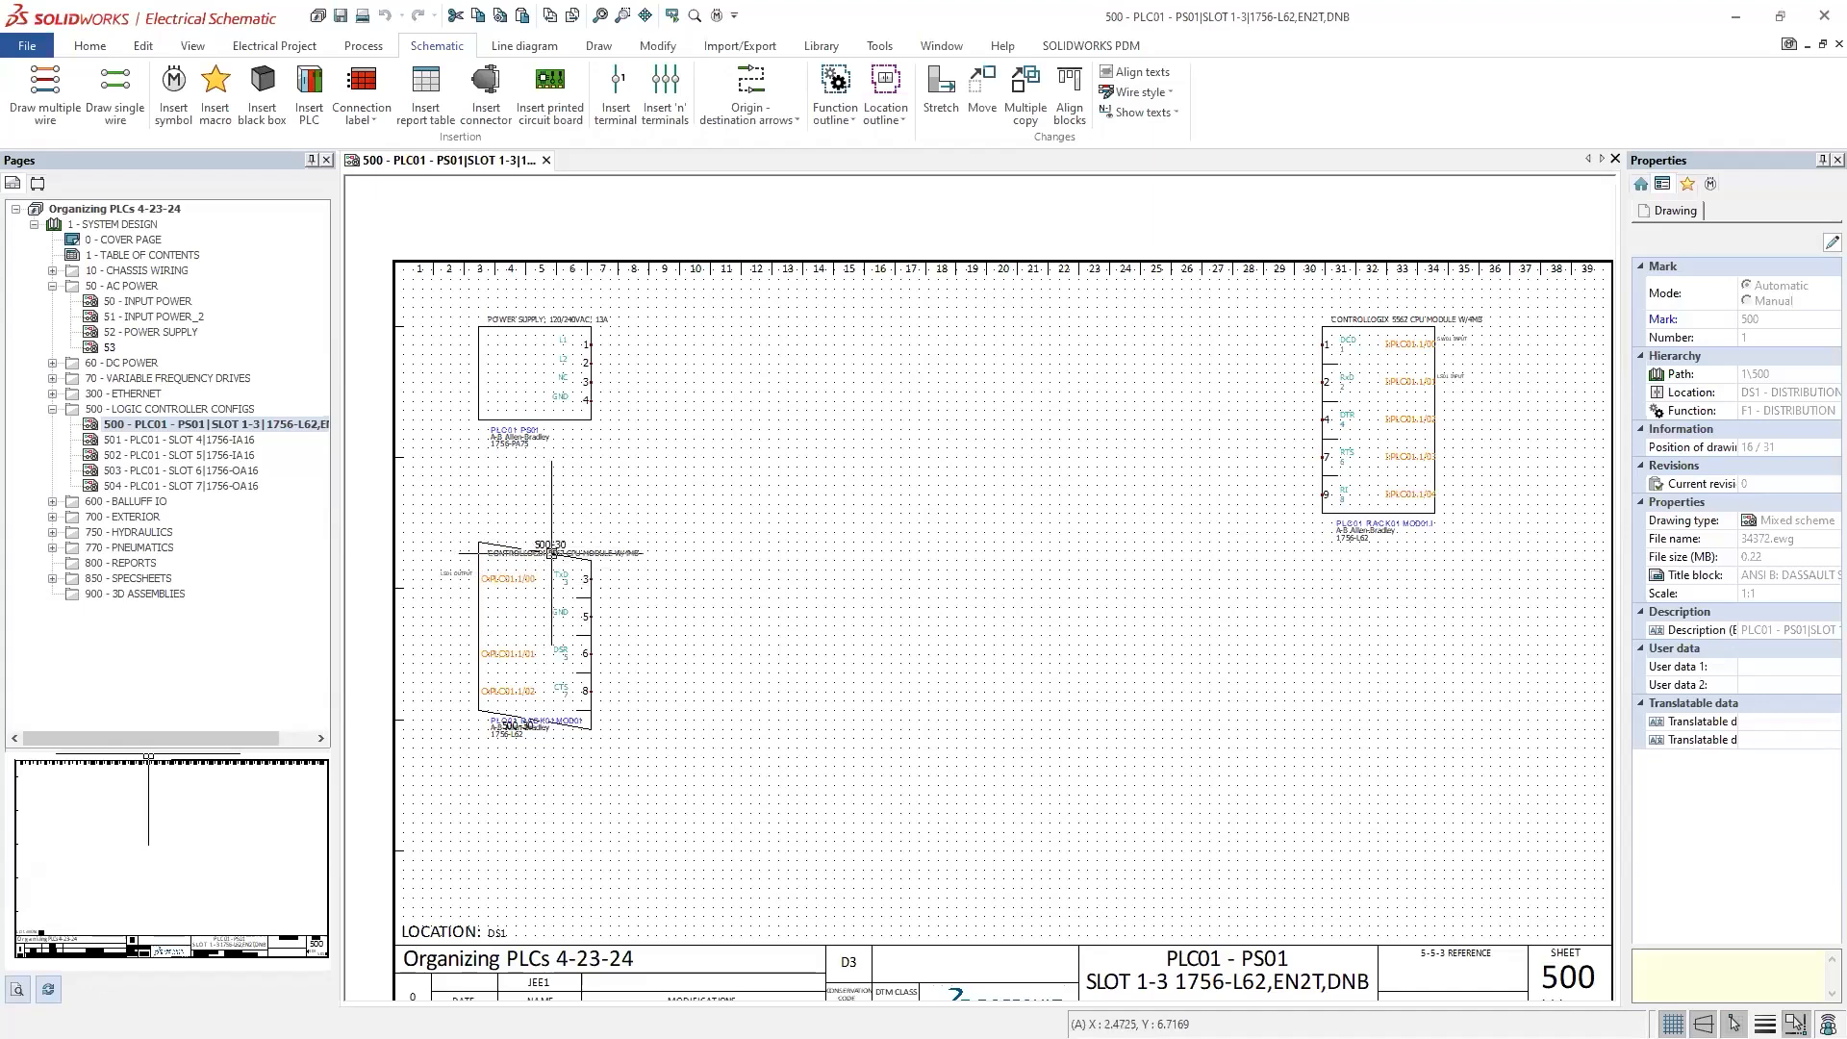
{"action": "left_click", "coordinate": [309, 92]}
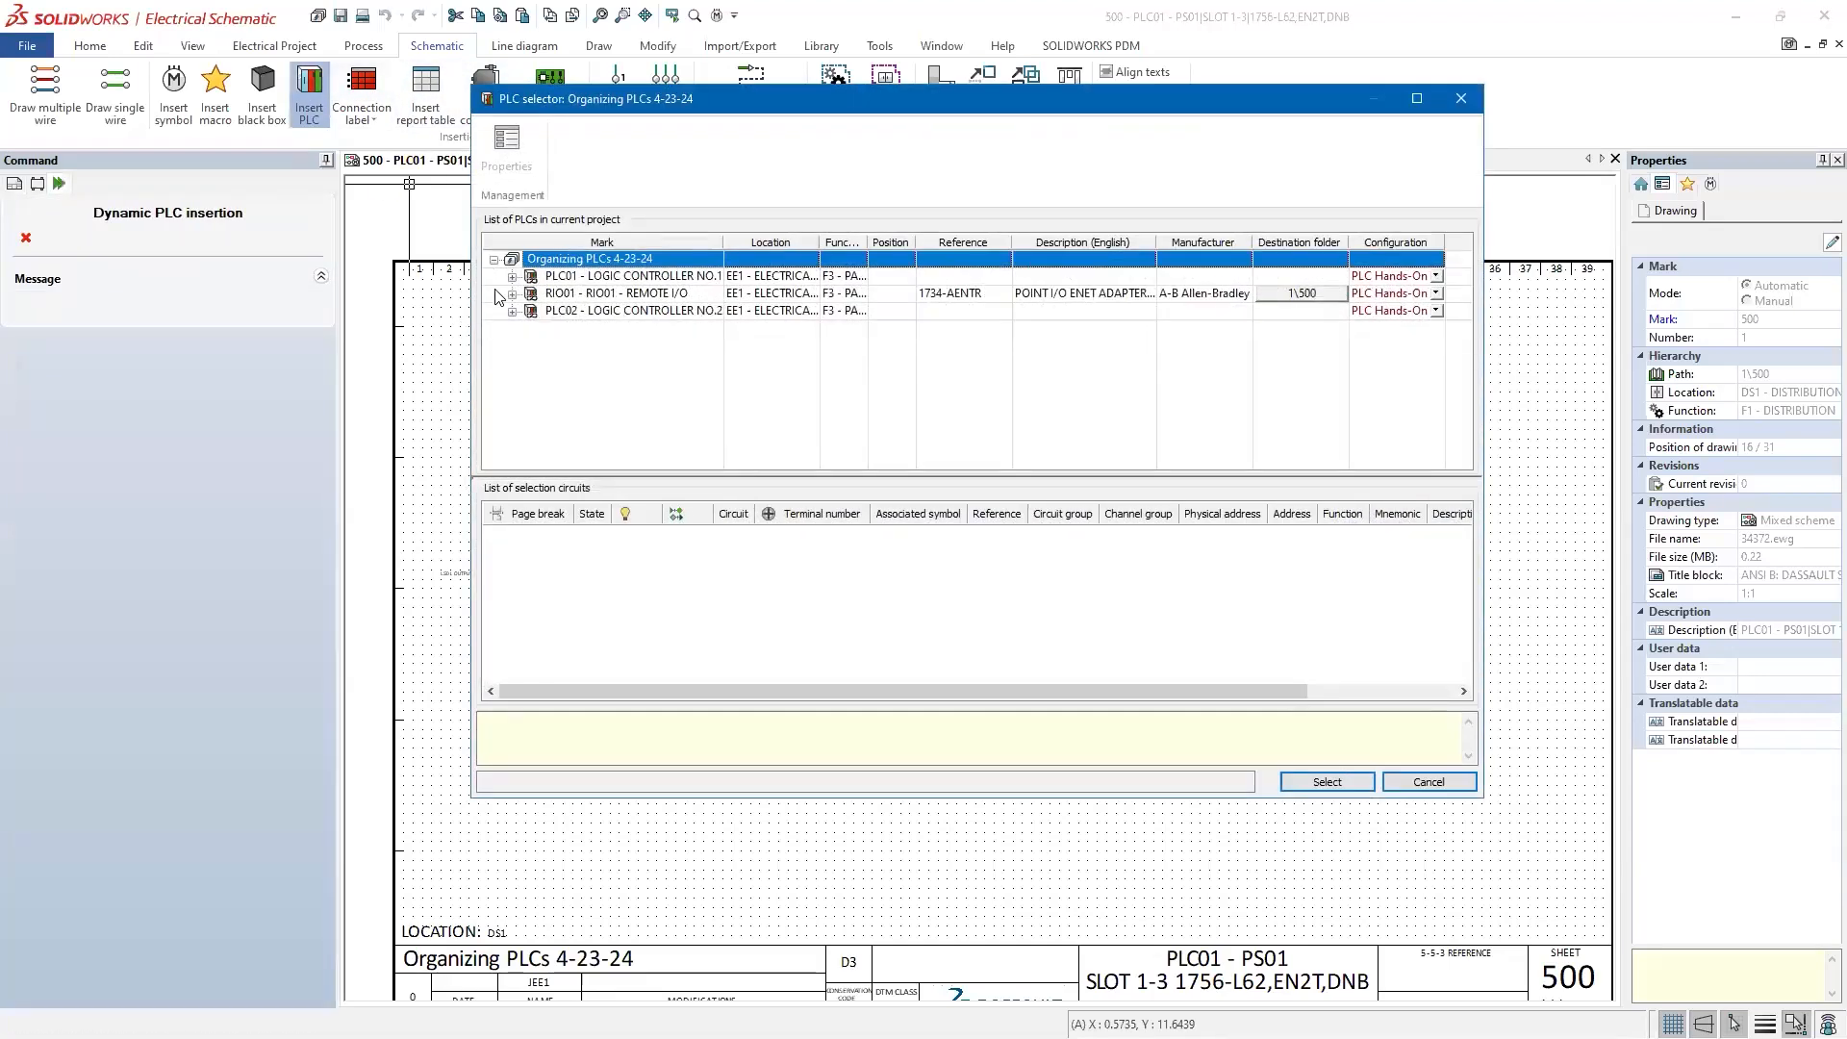
{"action": "left_click", "coordinate": [513, 278]}
{"action": "left_click", "coordinate": [530, 311]}
{"action": "double_click", "coordinate": [602, 347]}
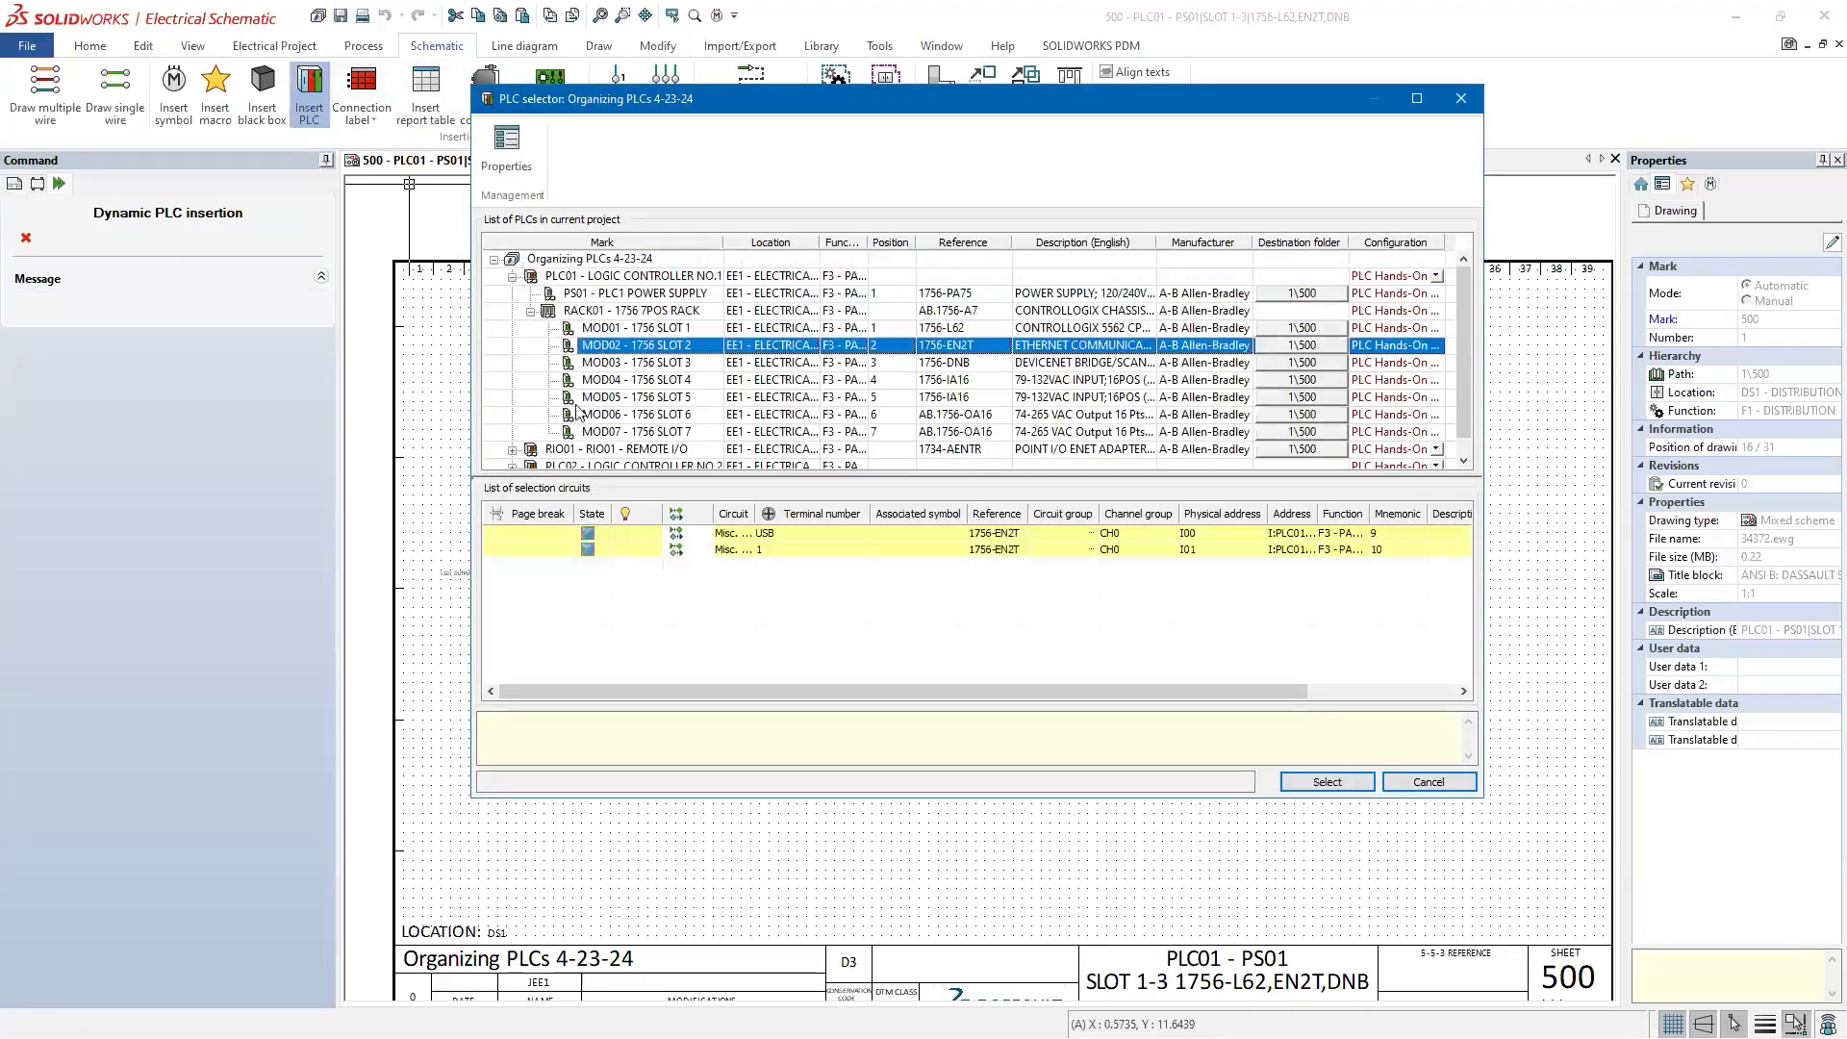
{"action": "left_click", "coordinate": [948, 335]}
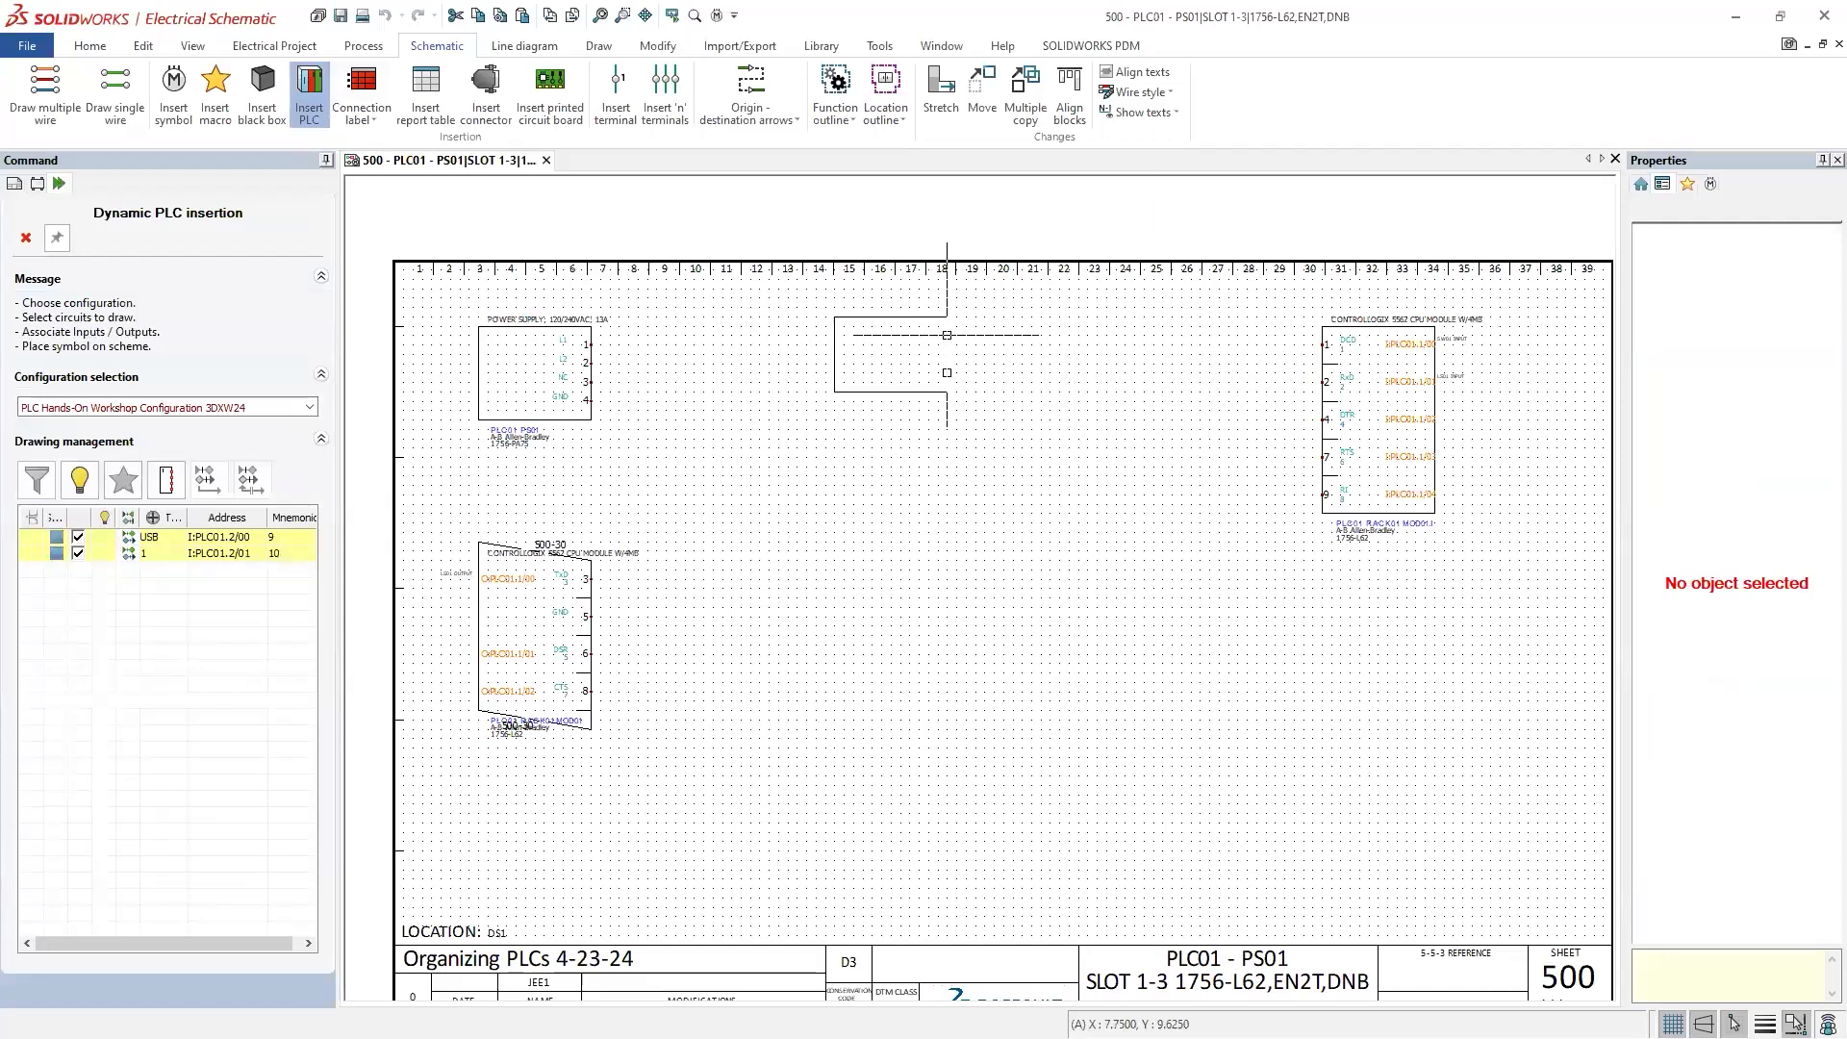
Step: Insert PLC01's existing slot 3 module MOD03 directly below the MOD02 symbol, aligned with its terminals near column 18
{"action": "left_click", "coordinate": [310, 114]}
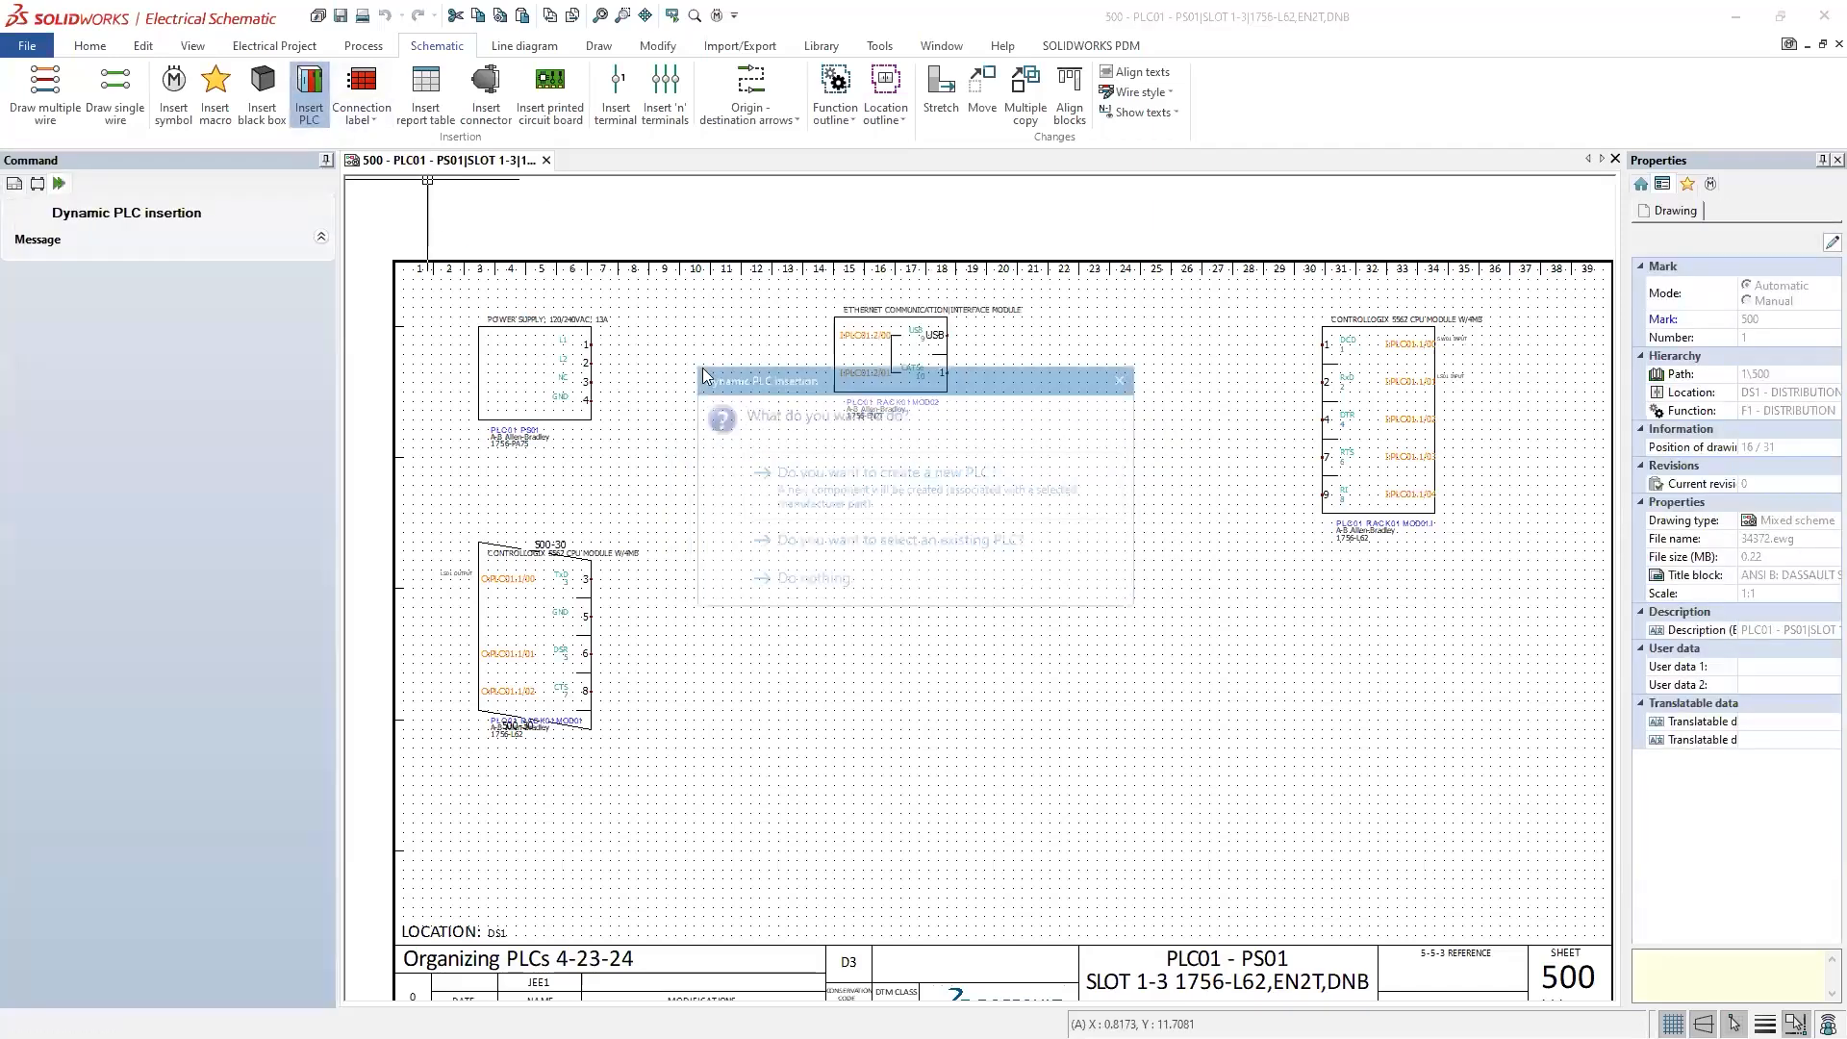
{"action": "left_click", "coordinate": [847, 542]}
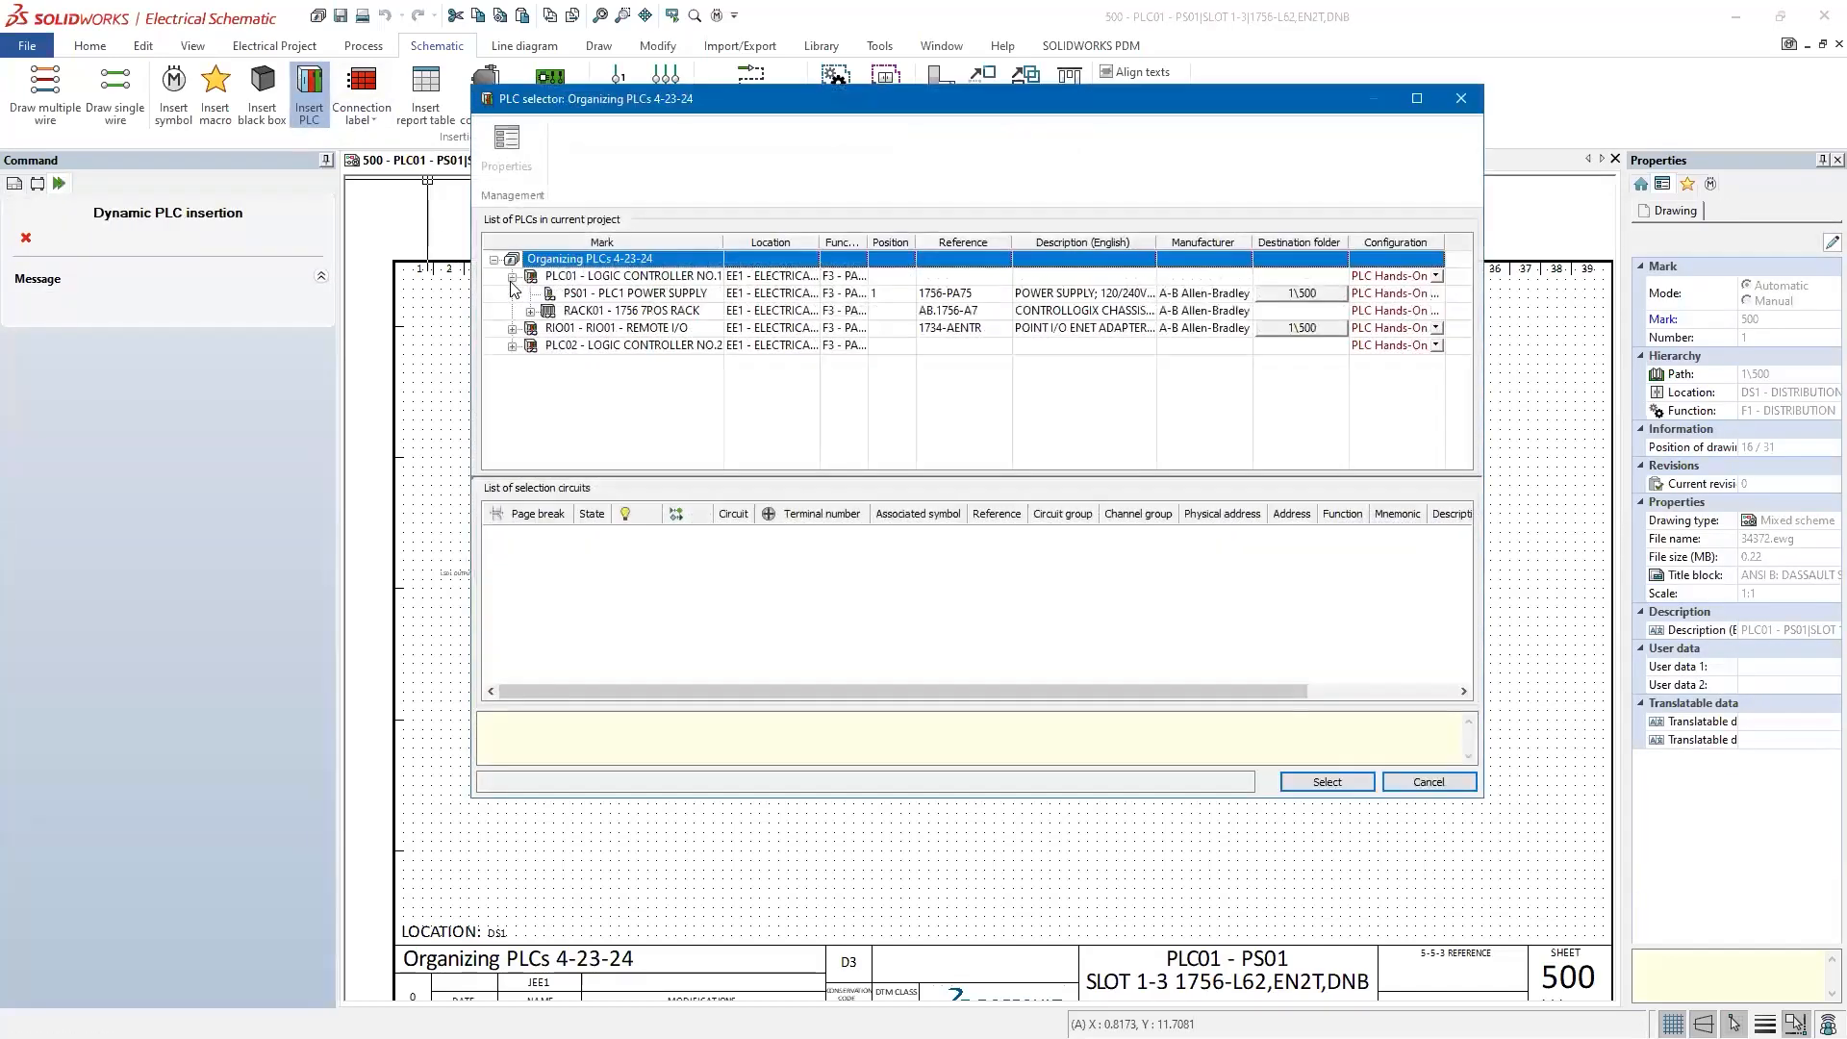
{"action": "left_click", "coordinate": [531, 311]}
{"action": "double_click", "coordinate": [616, 344]}
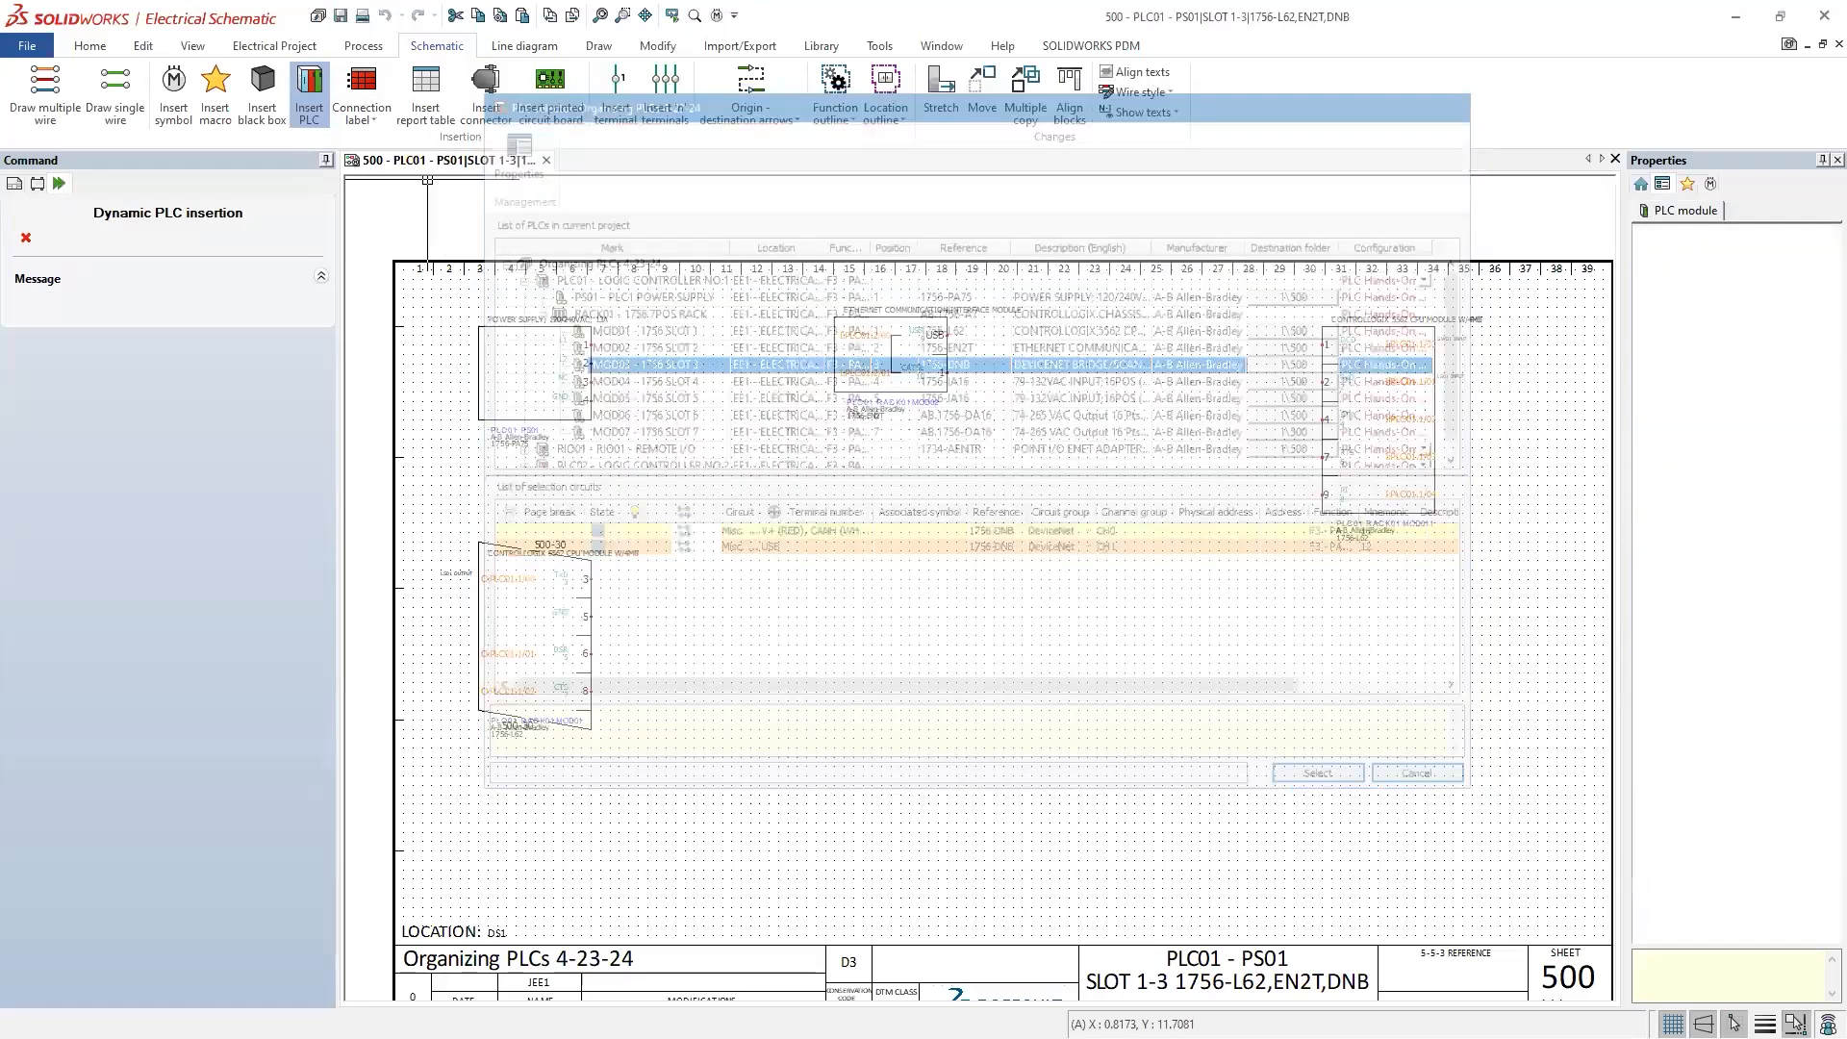
{"action": "left_click", "coordinate": [946, 485]}
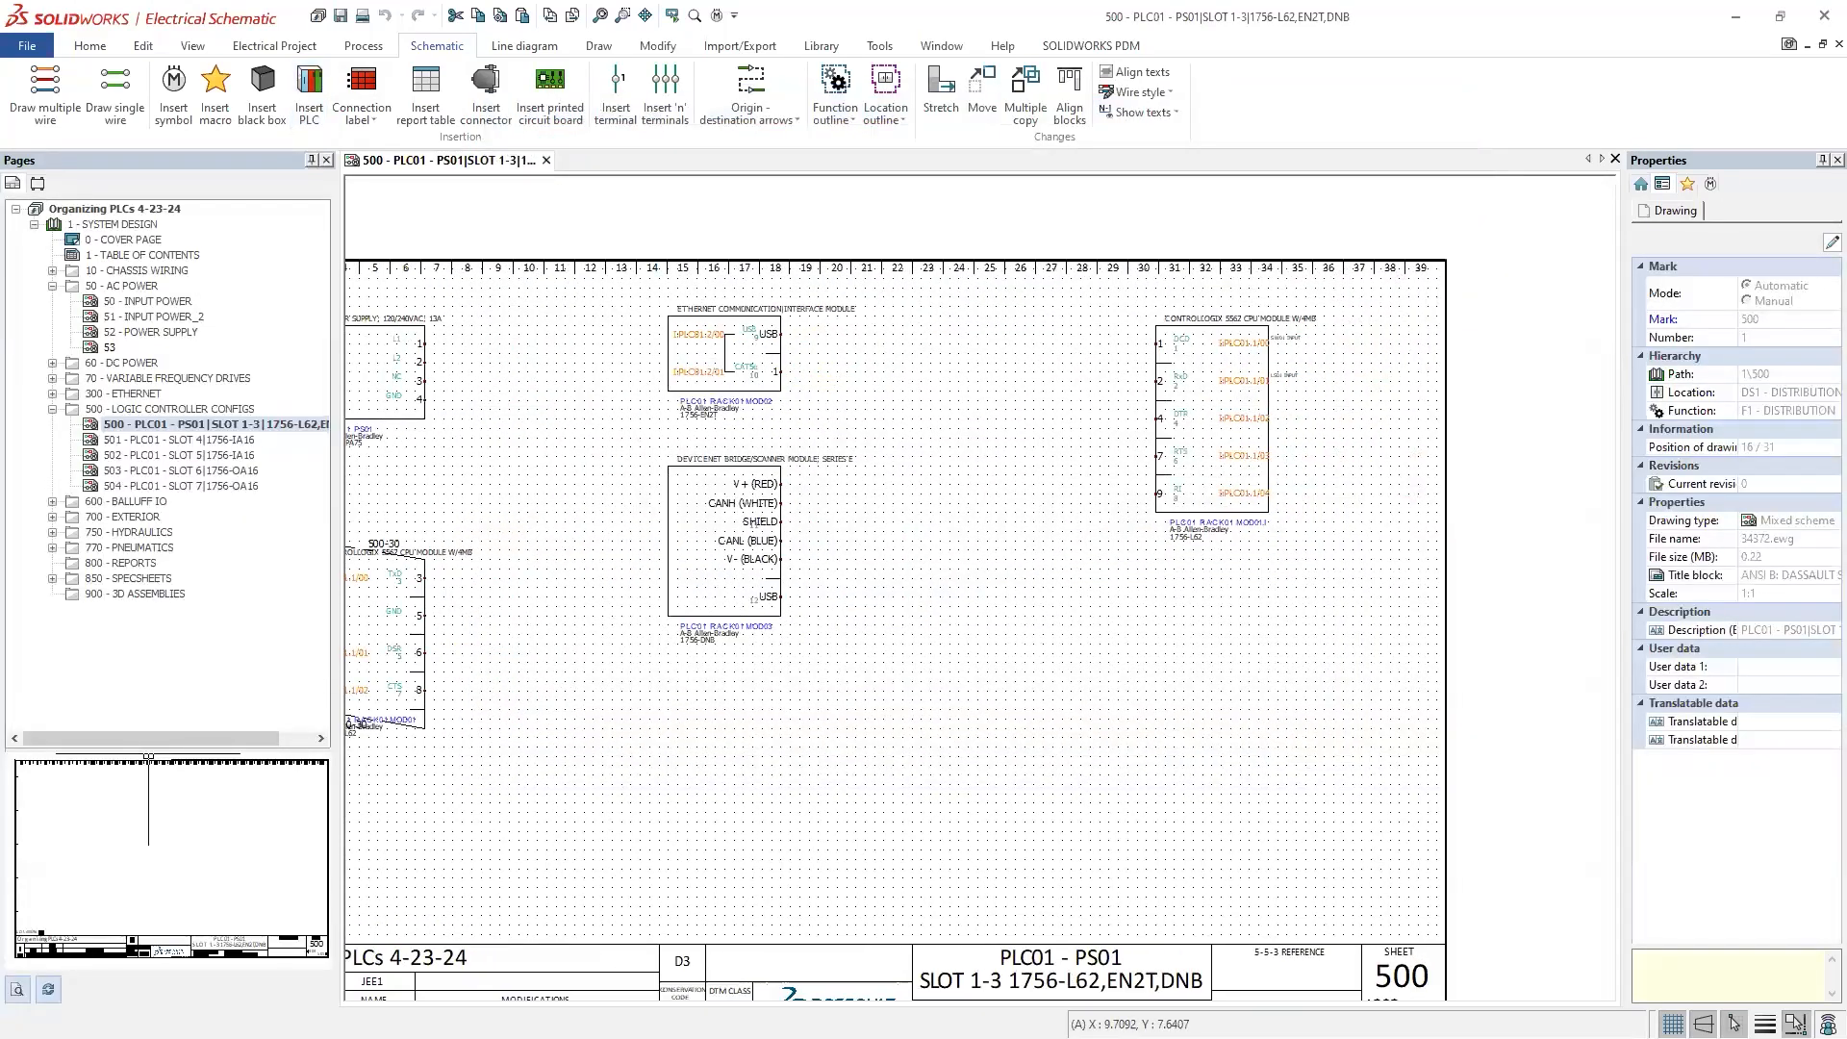
Step: Open the project's PLC drawing configurations and show the properties of PLC Config_PLC HandsOn Workshop
{"action": "middle_click_drag", "start_coordinate": [751, 525], "coordinate": [671, 507]}
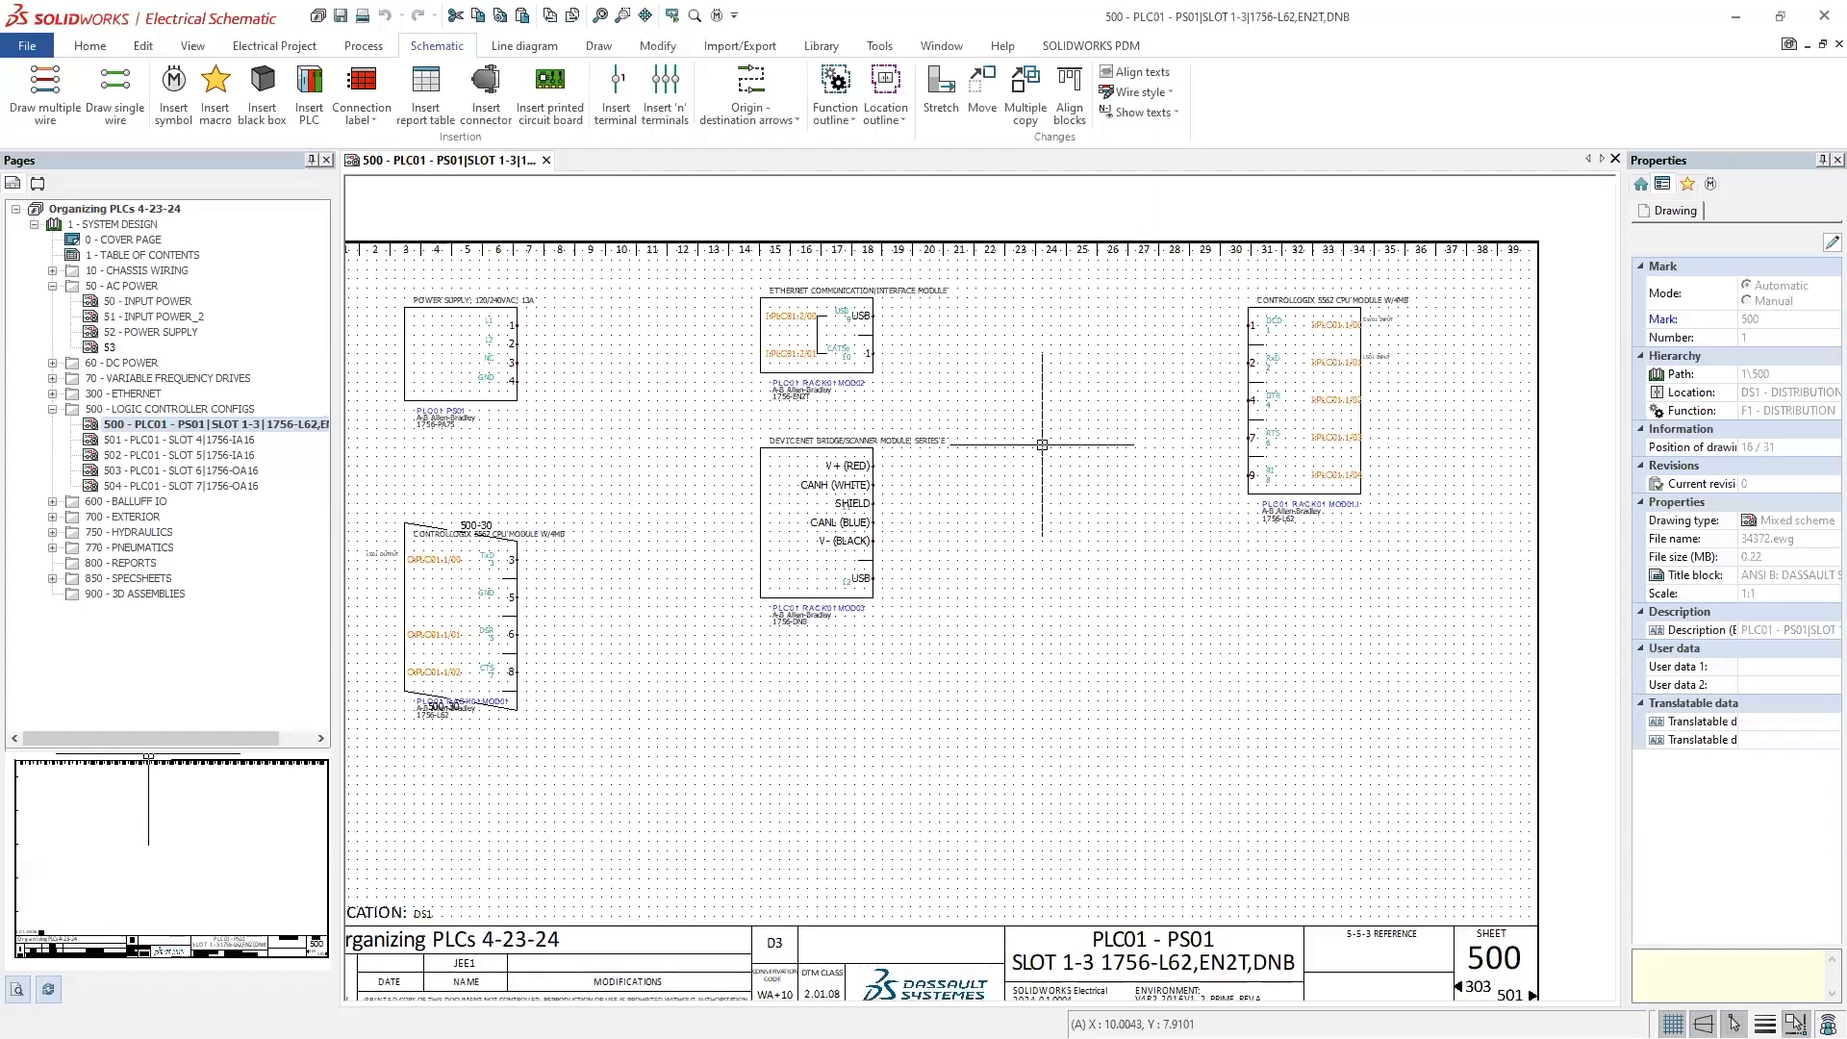
{"action": "scroll", "coordinate": [1178, 459], "scroll_direction": "up", "scroll_amount": 3}
{"action": "middle_click_drag", "start_coordinate": [1179, 459], "coordinate": [1131, 469]}
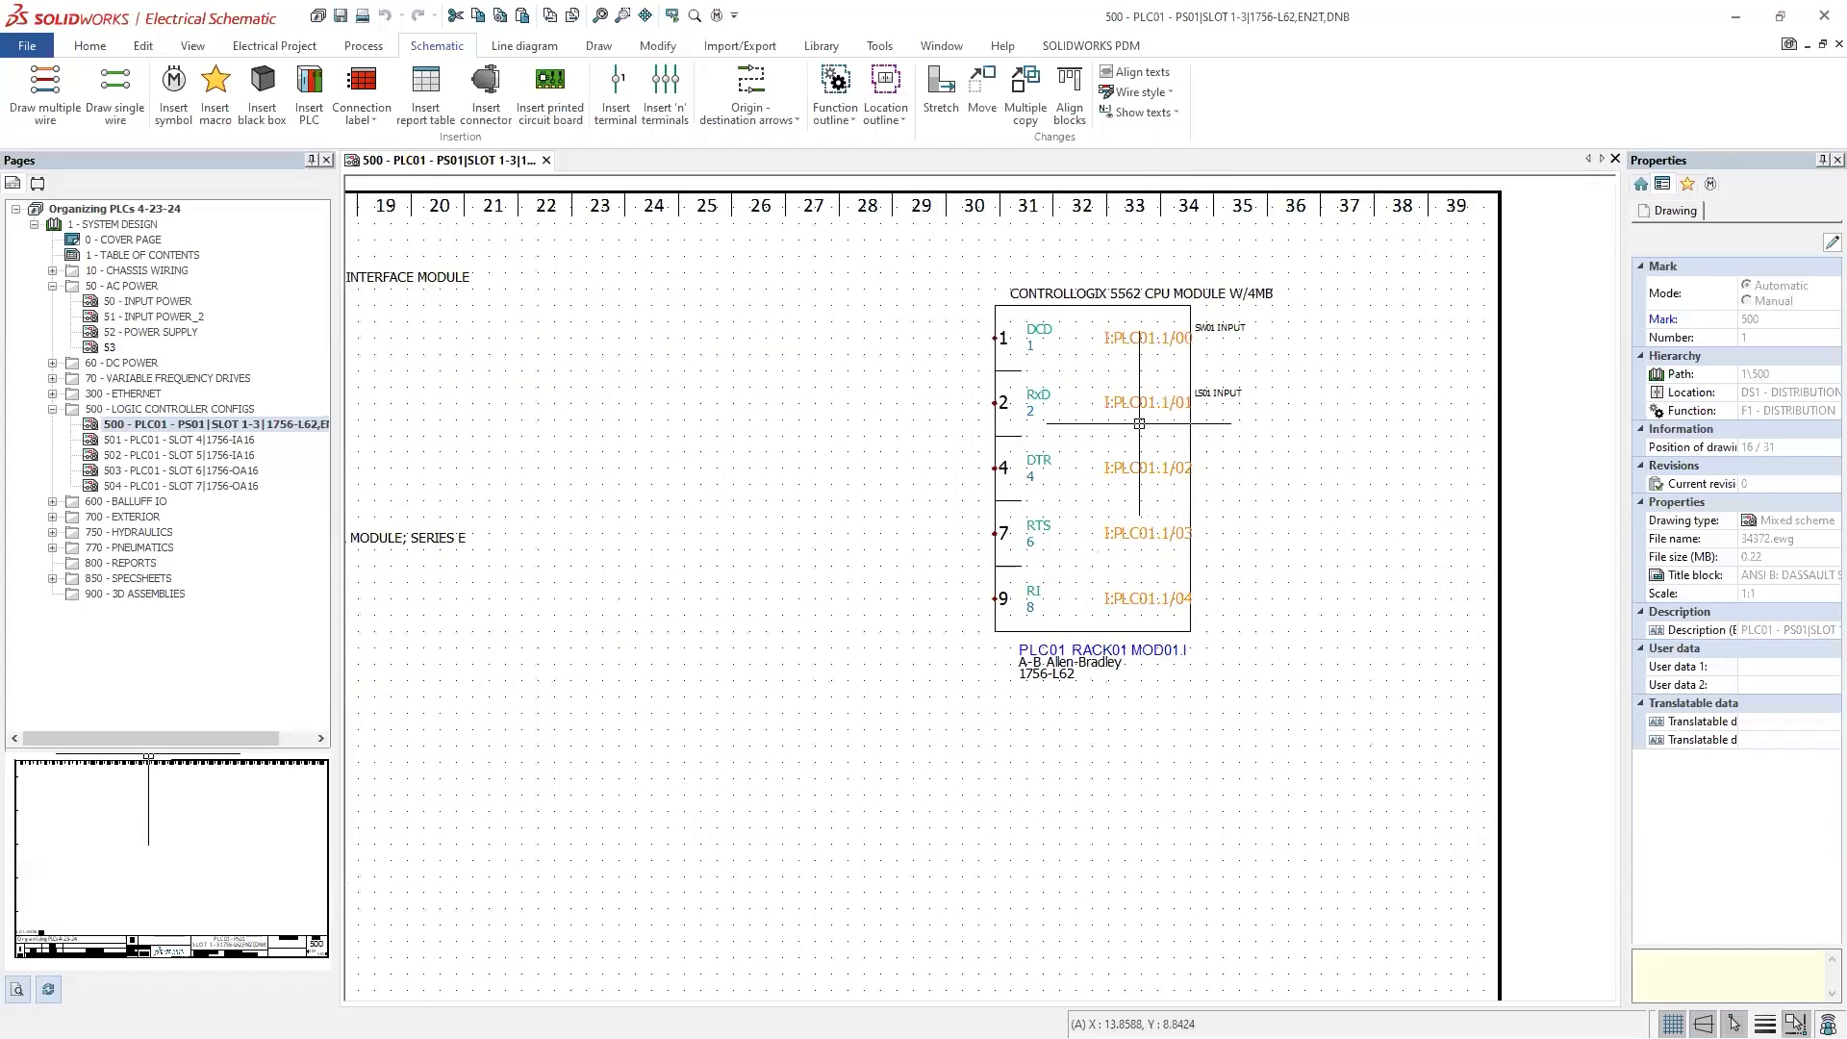
{"action": "scroll", "coordinate": [1138, 418], "scroll_direction": "up", "scroll_amount": 2}
{"action": "left_click", "coordinate": [269, 47]}
{"action": "left_click", "coordinate": [149, 91]}
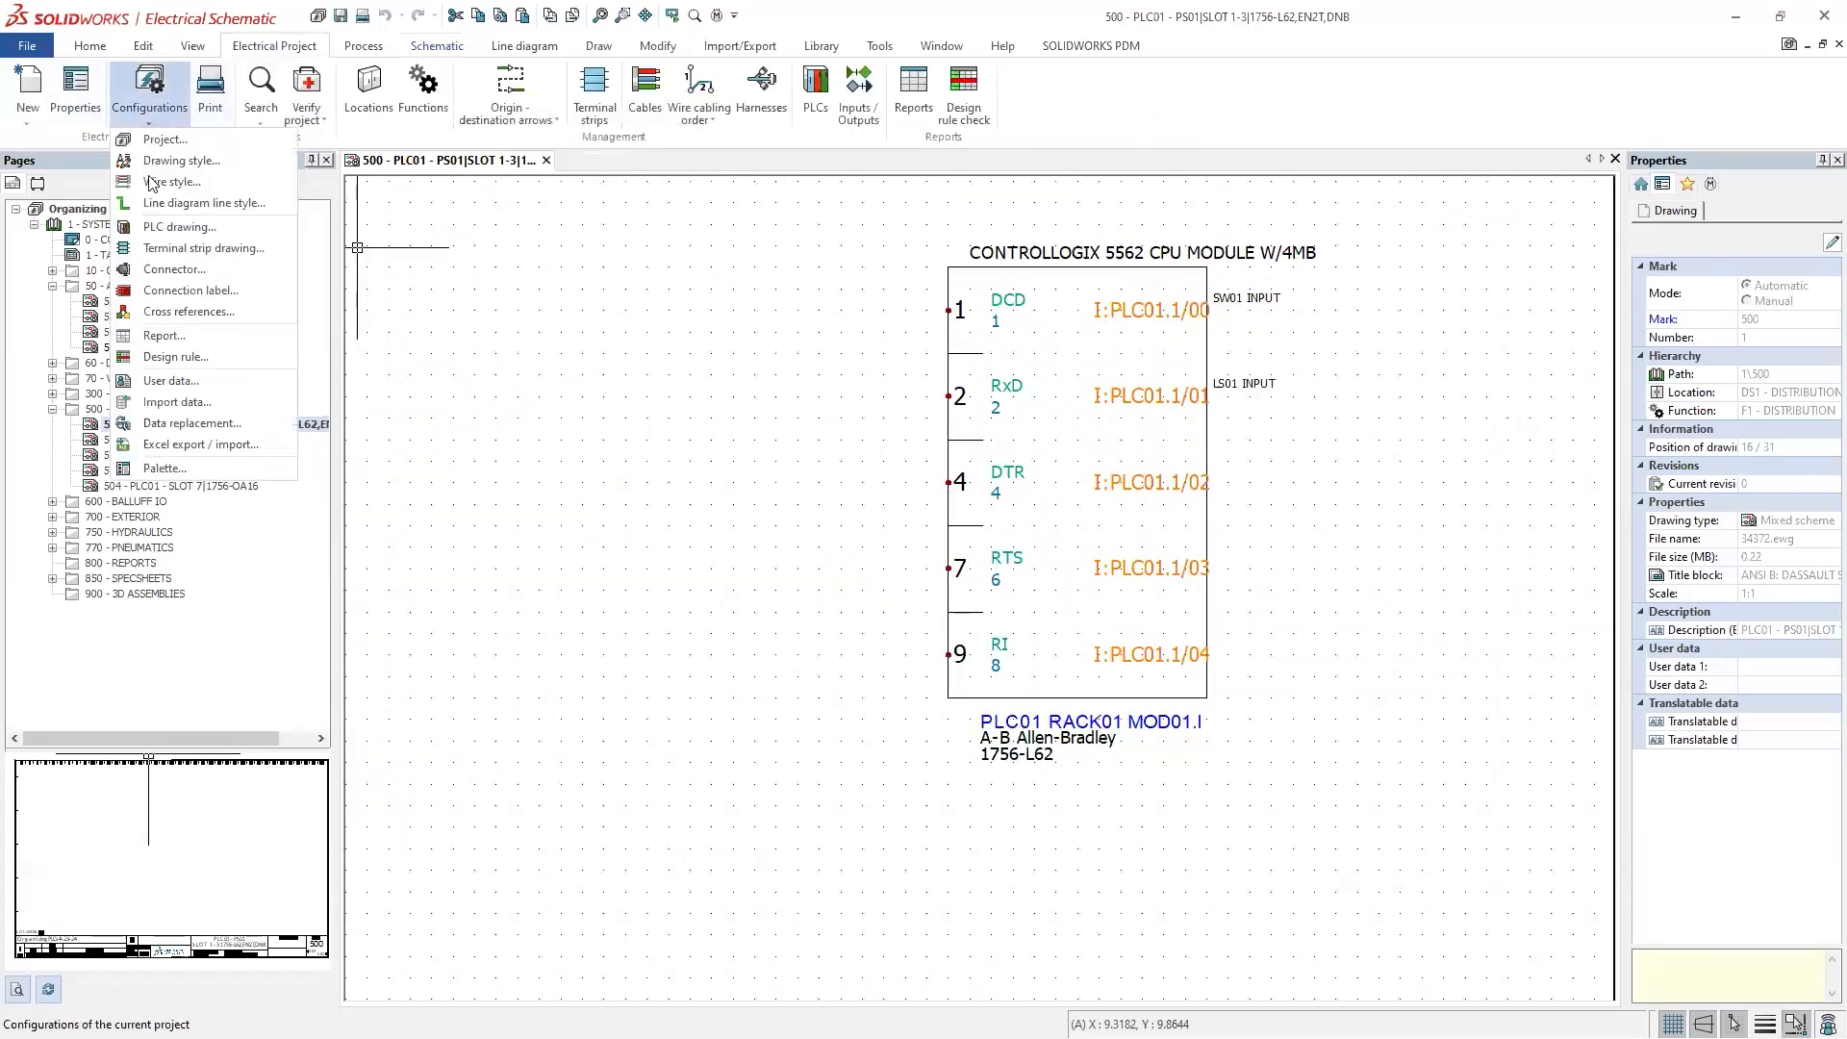
{"action": "left_click", "coordinate": [168, 246]}
{"action": "left_click", "coordinate": [520, 350]}
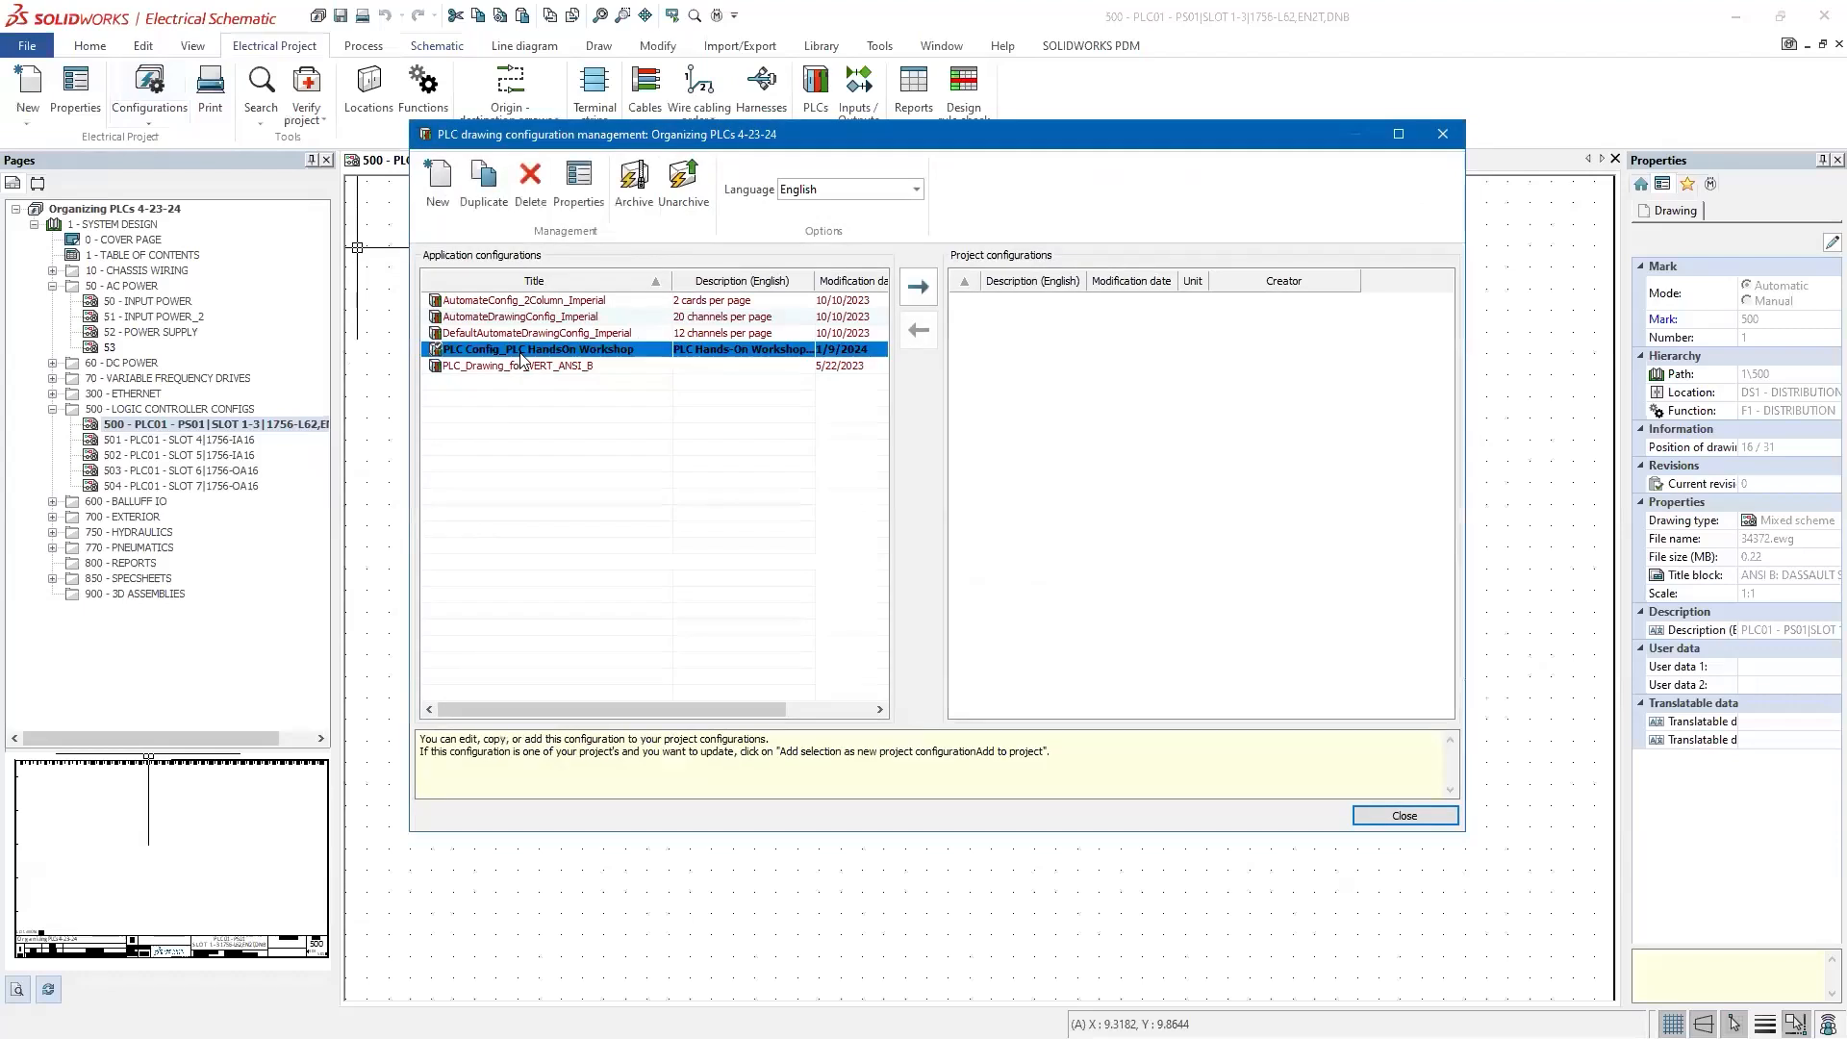
{"action": "double_click", "coordinate": [542, 353]}
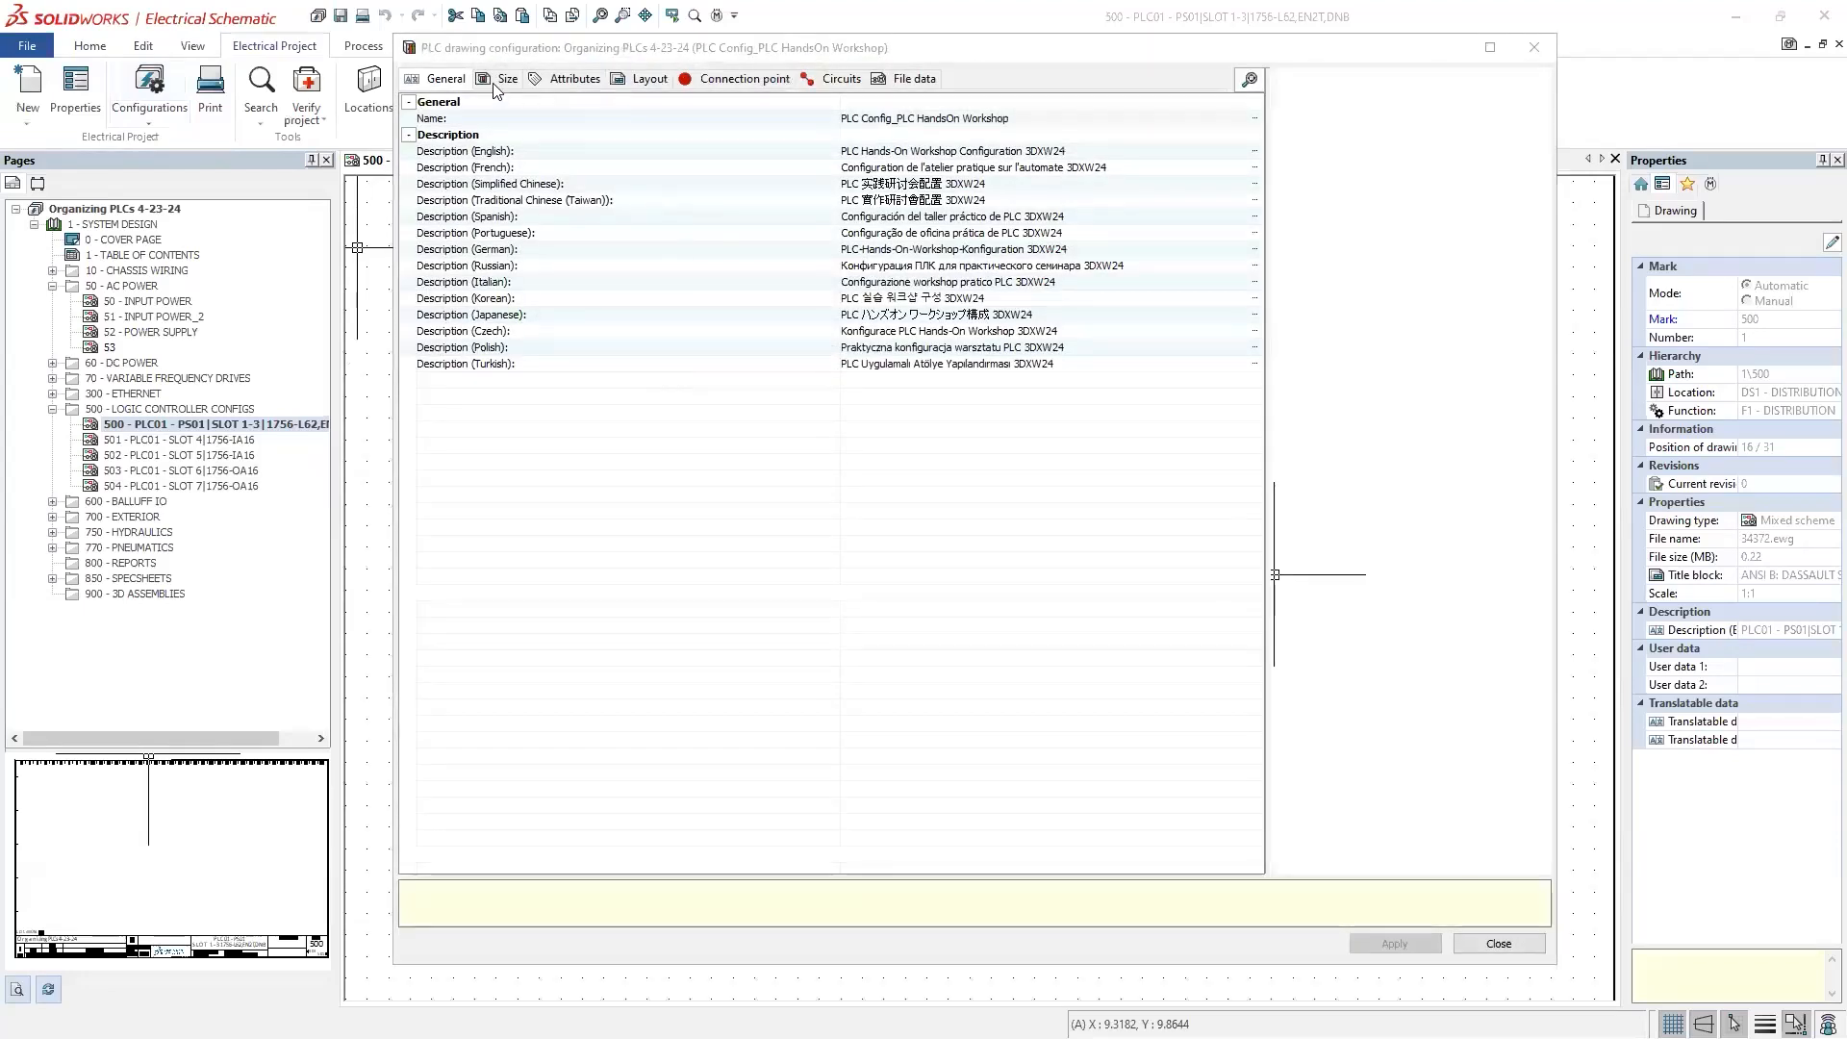
{"action": "left_click_drag", "start_coordinate": [563, 51], "coordinate": [514, 58]}
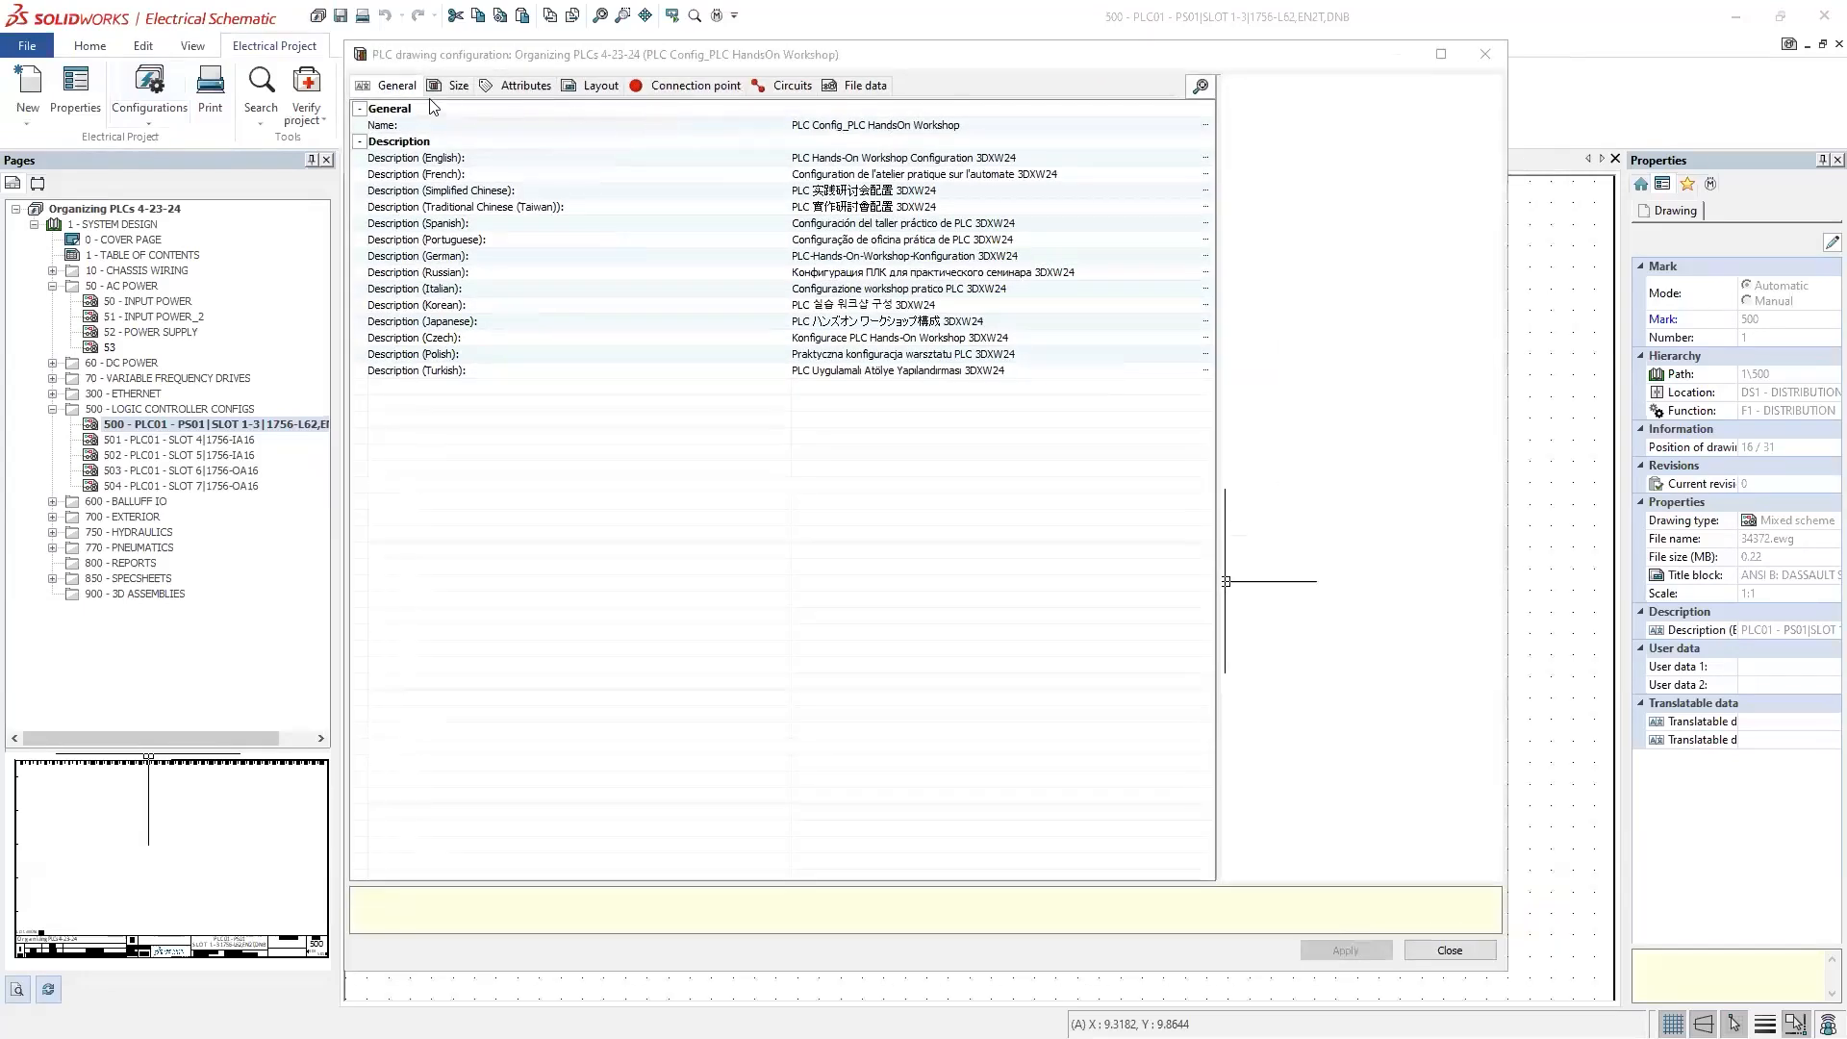
Step: Review the configuration's size, attribute, layout, connection point and circuit settings, then close the configuration and its manager
{"action": "left_click", "coordinate": [450, 86]}
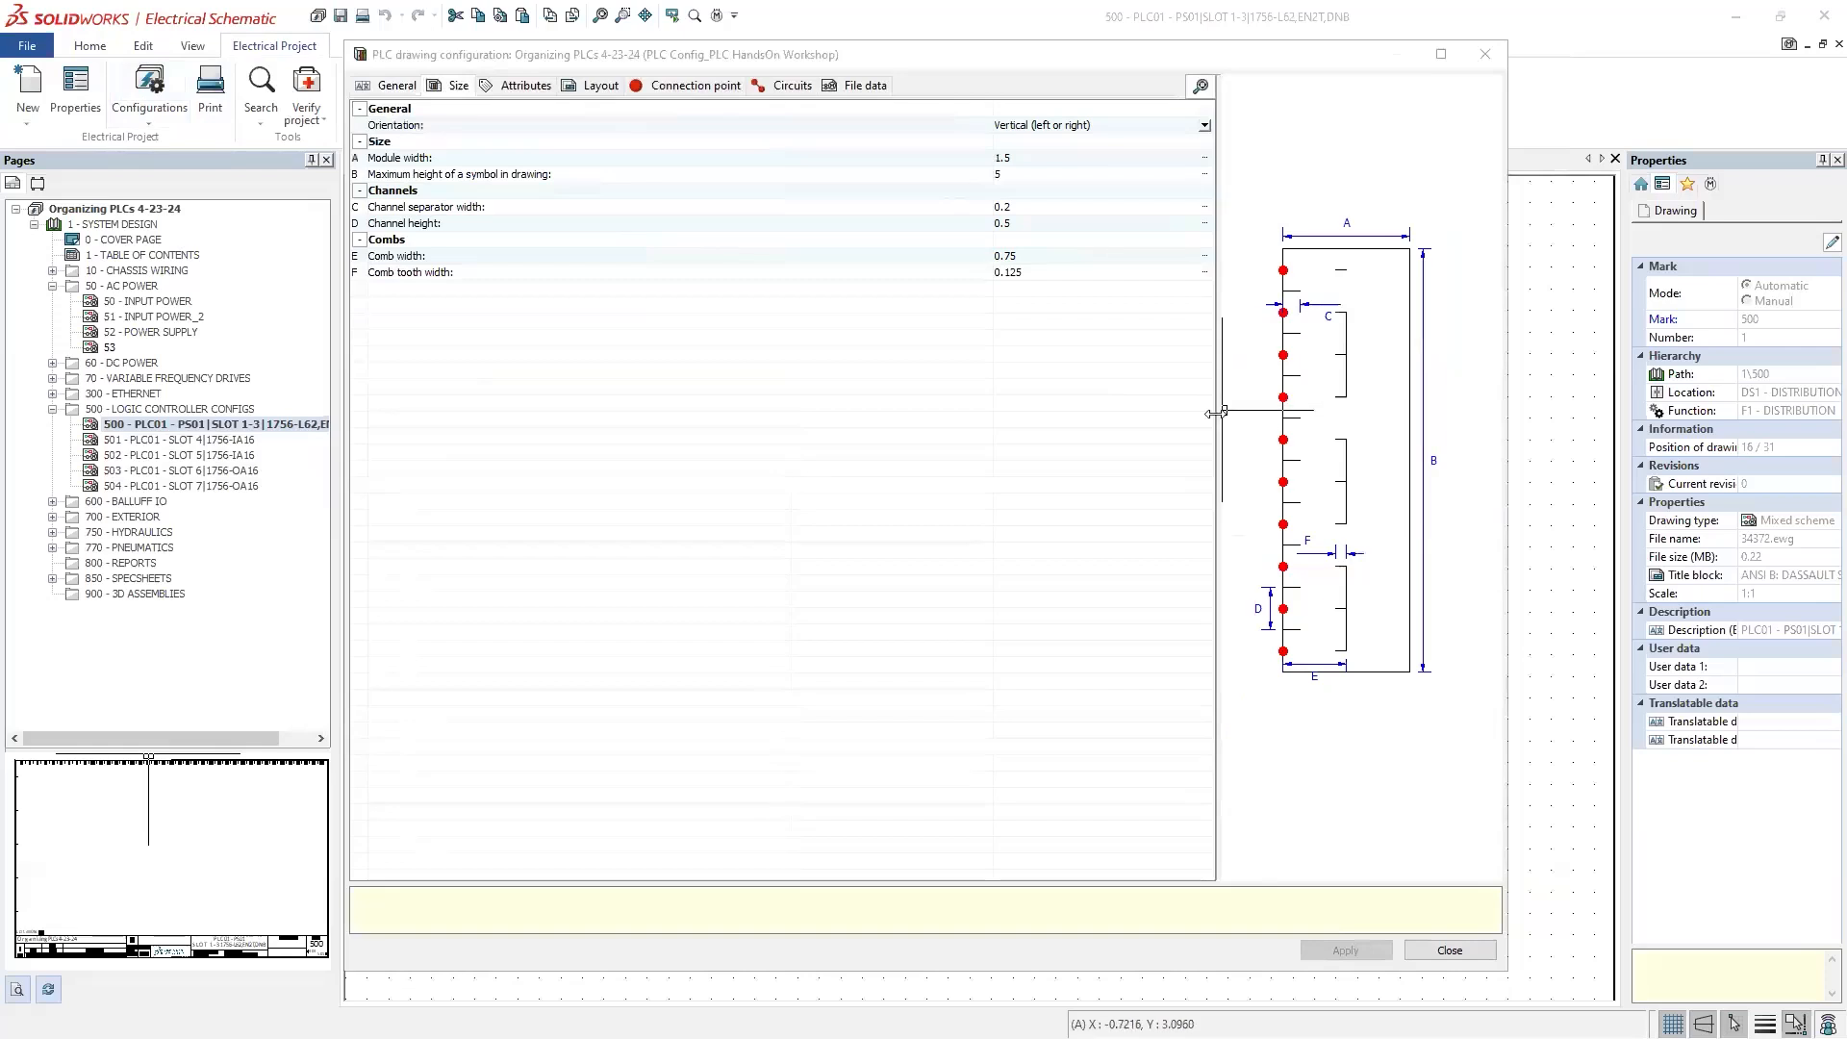
{"action": "left_click_drag", "start_coordinate": [1218, 414], "coordinate": [1068, 417]}
{"action": "left_click", "coordinate": [528, 86]}
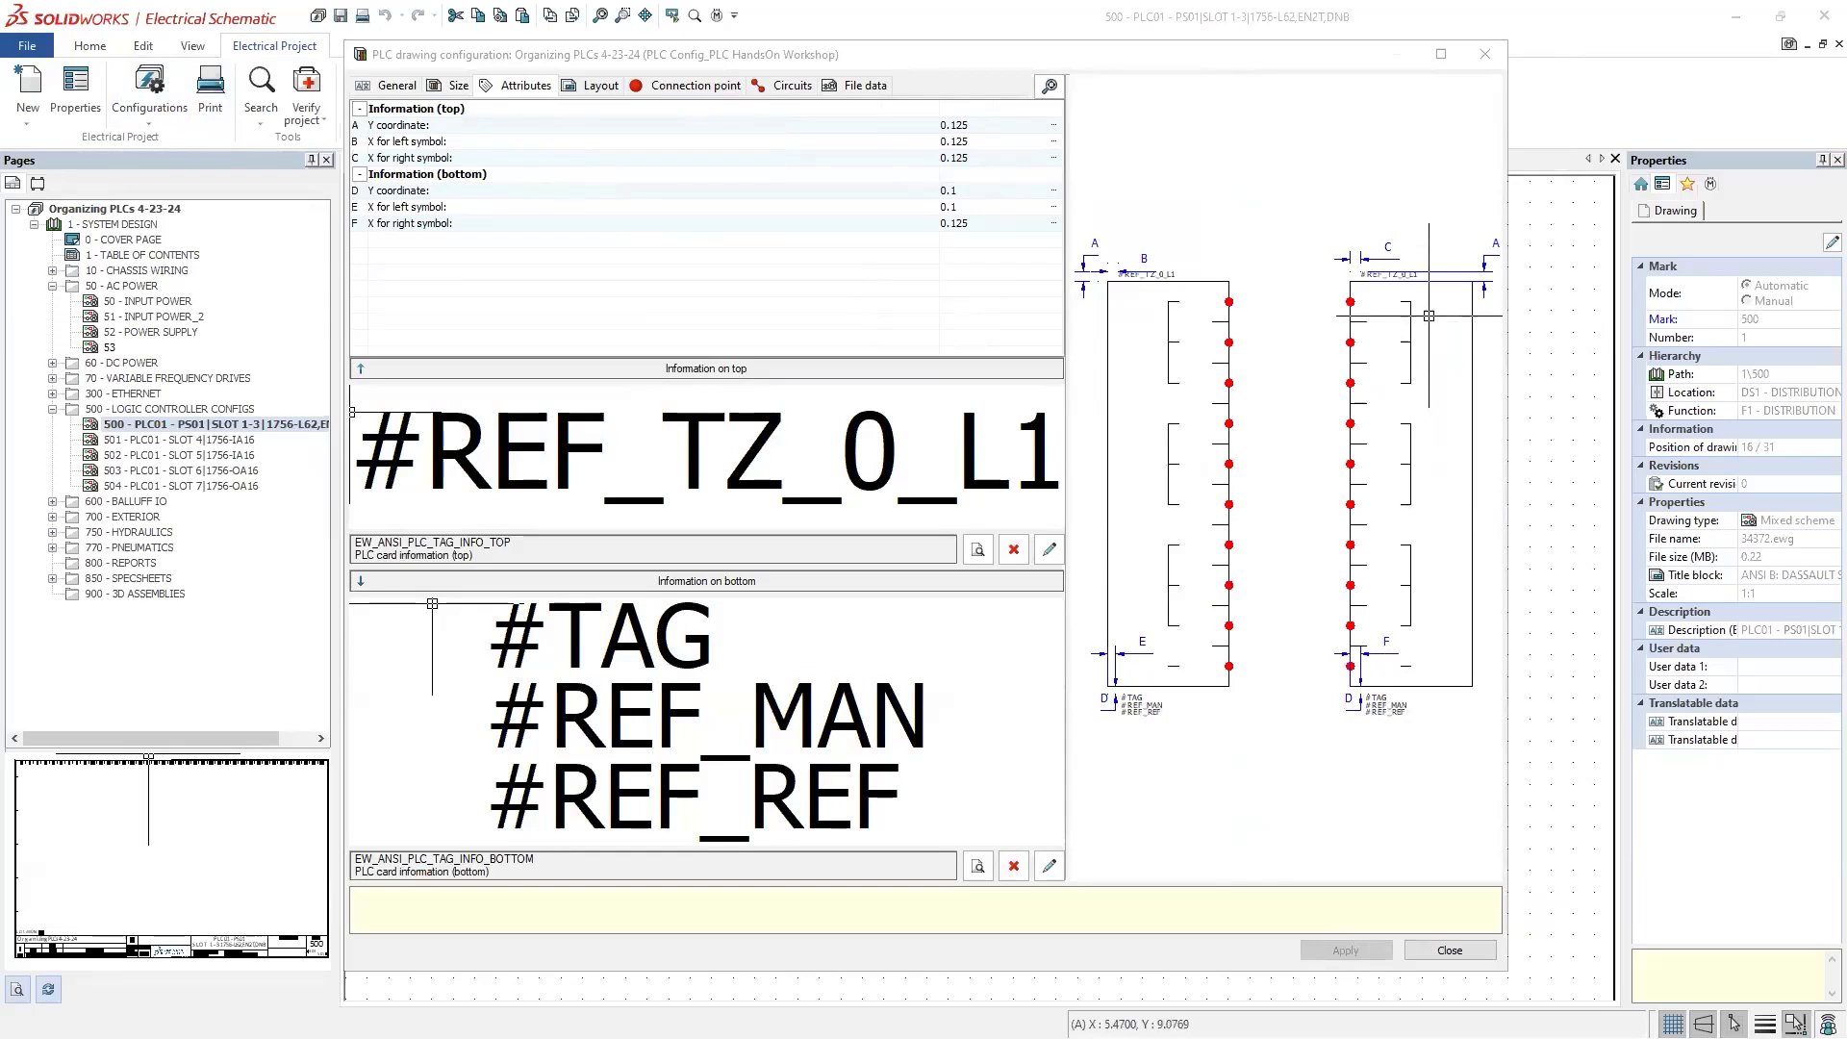
{"action": "left_click", "coordinate": [596, 88]}
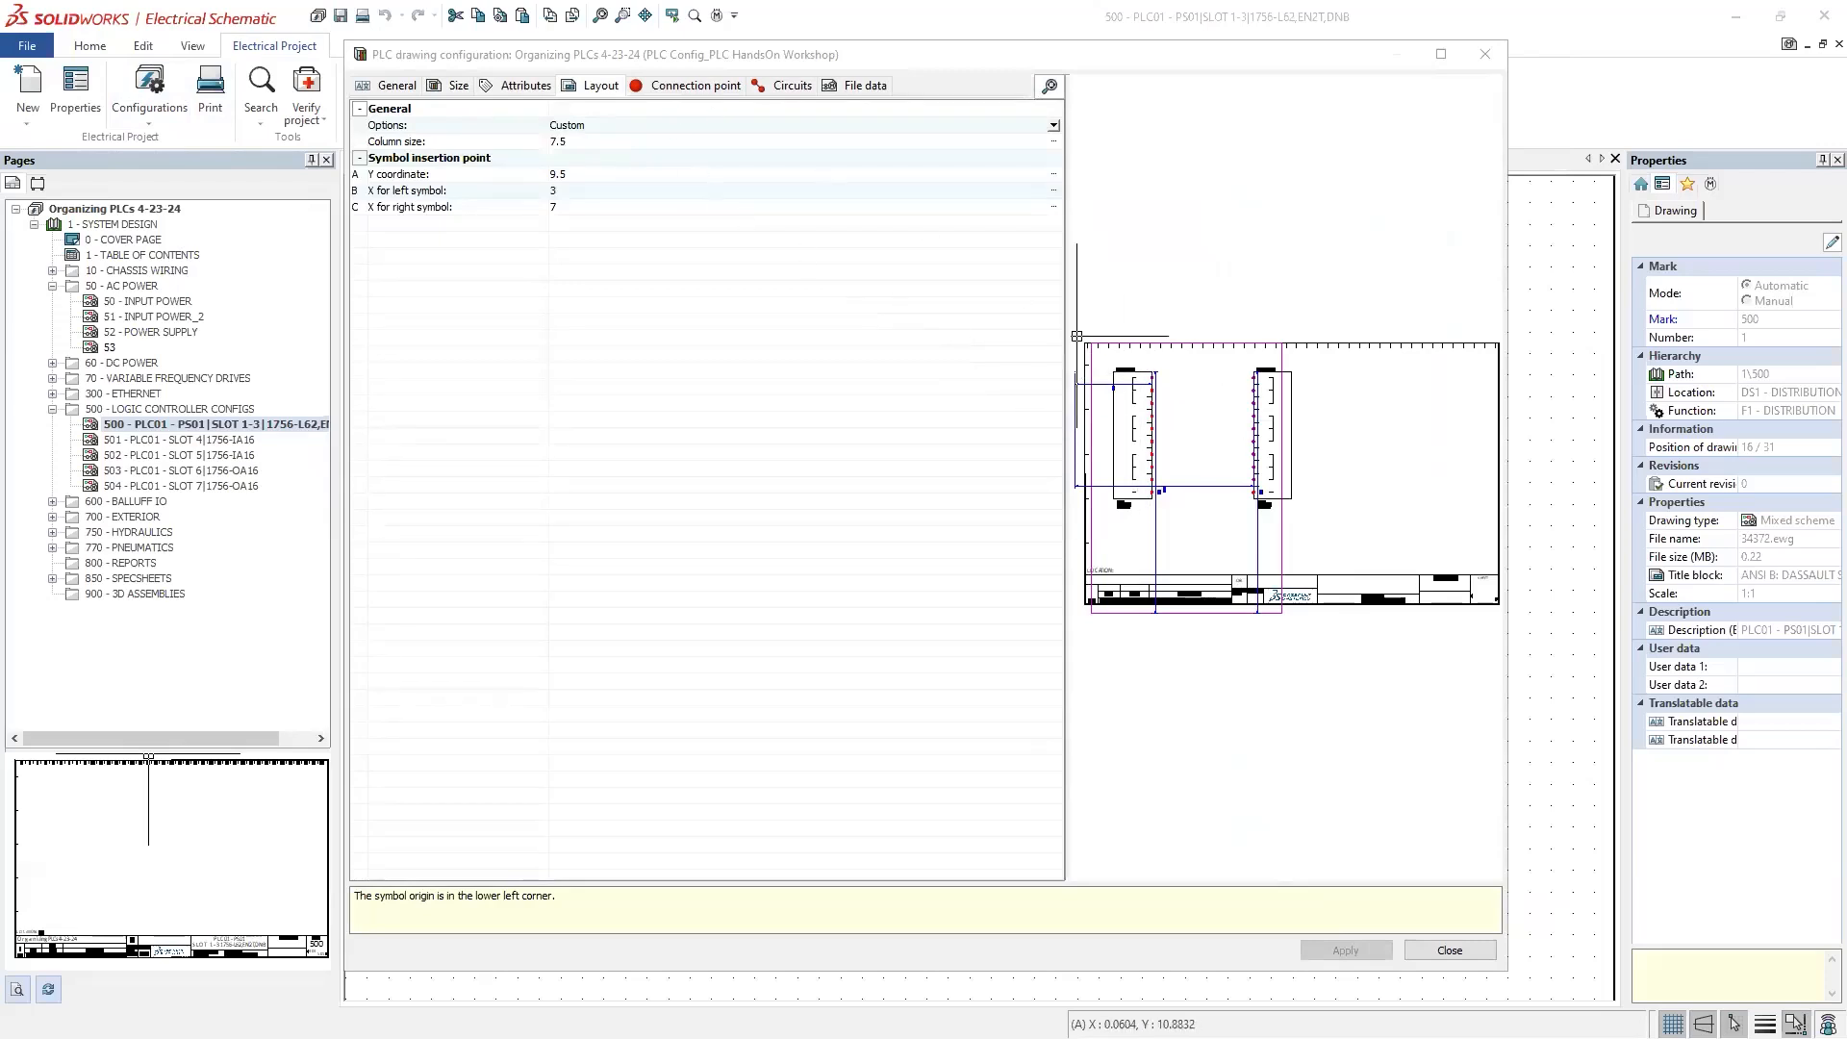
{"action": "left_click", "coordinate": [714, 90]}
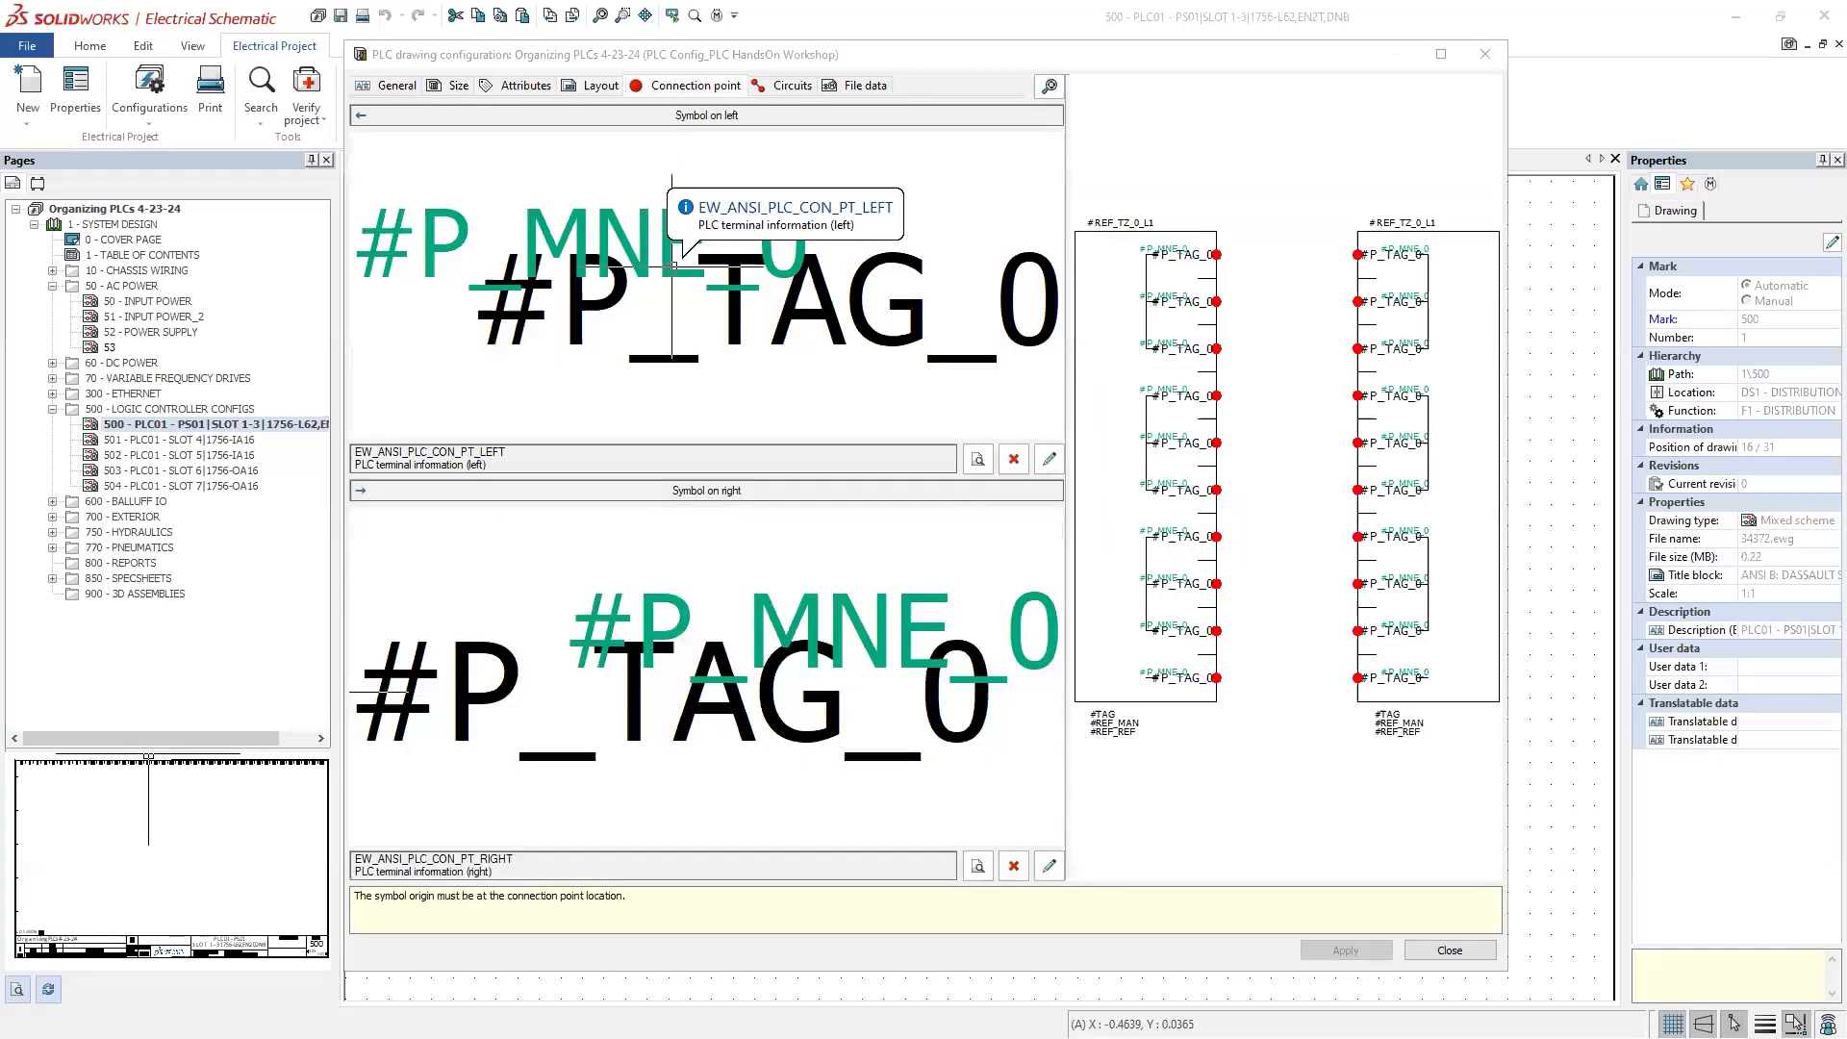
{"action": "left_click", "coordinate": [776, 90]}
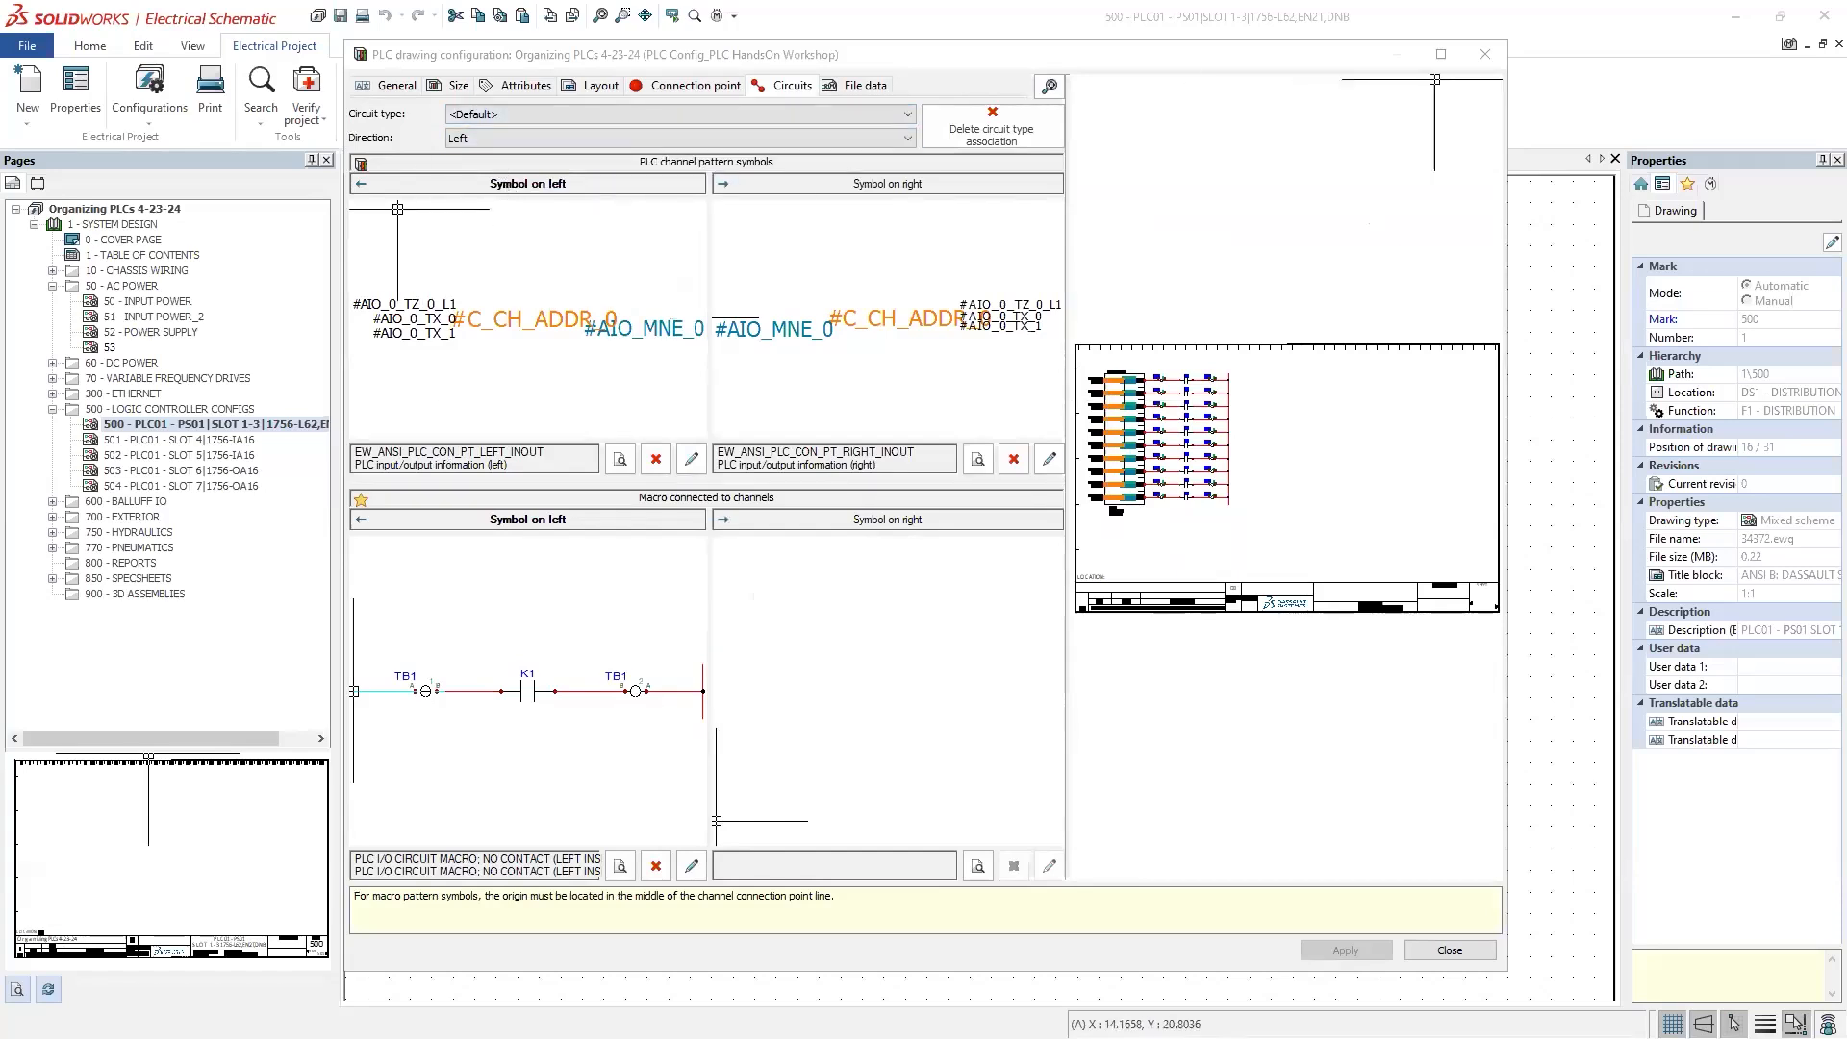
{"action": "left_click", "coordinate": [1487, 56]}
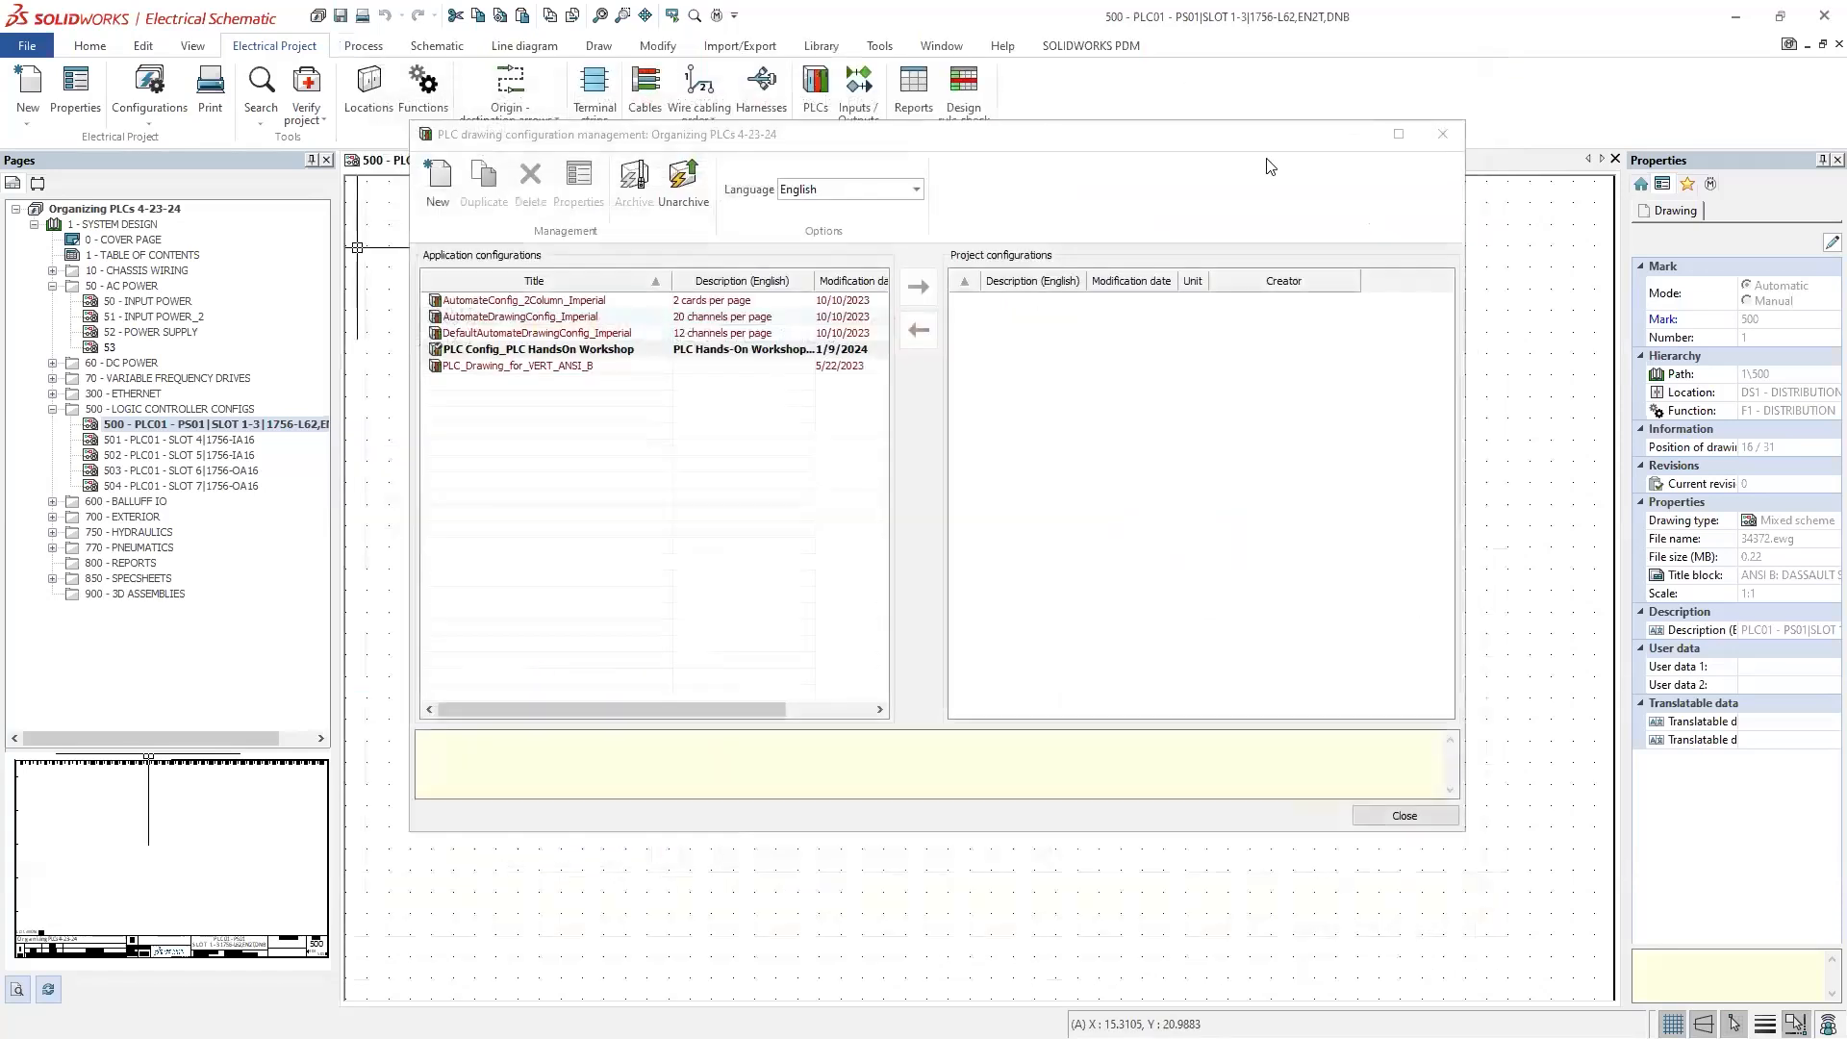
{"action": "left_click", "coordinate": [1442, 140]}
Step: Open drawings 501 and 503 to examine the slot 4 and slot 6 module symbols, then close both and return to drawing 500
{"action": "scroll", "coordinate": [734, 401], "scroll_direction": "down", "scroll_amount": 3}
{"action": "middle_click_drag", "start_coordinate": [947, 396], "coordinate": [1159, 338]}
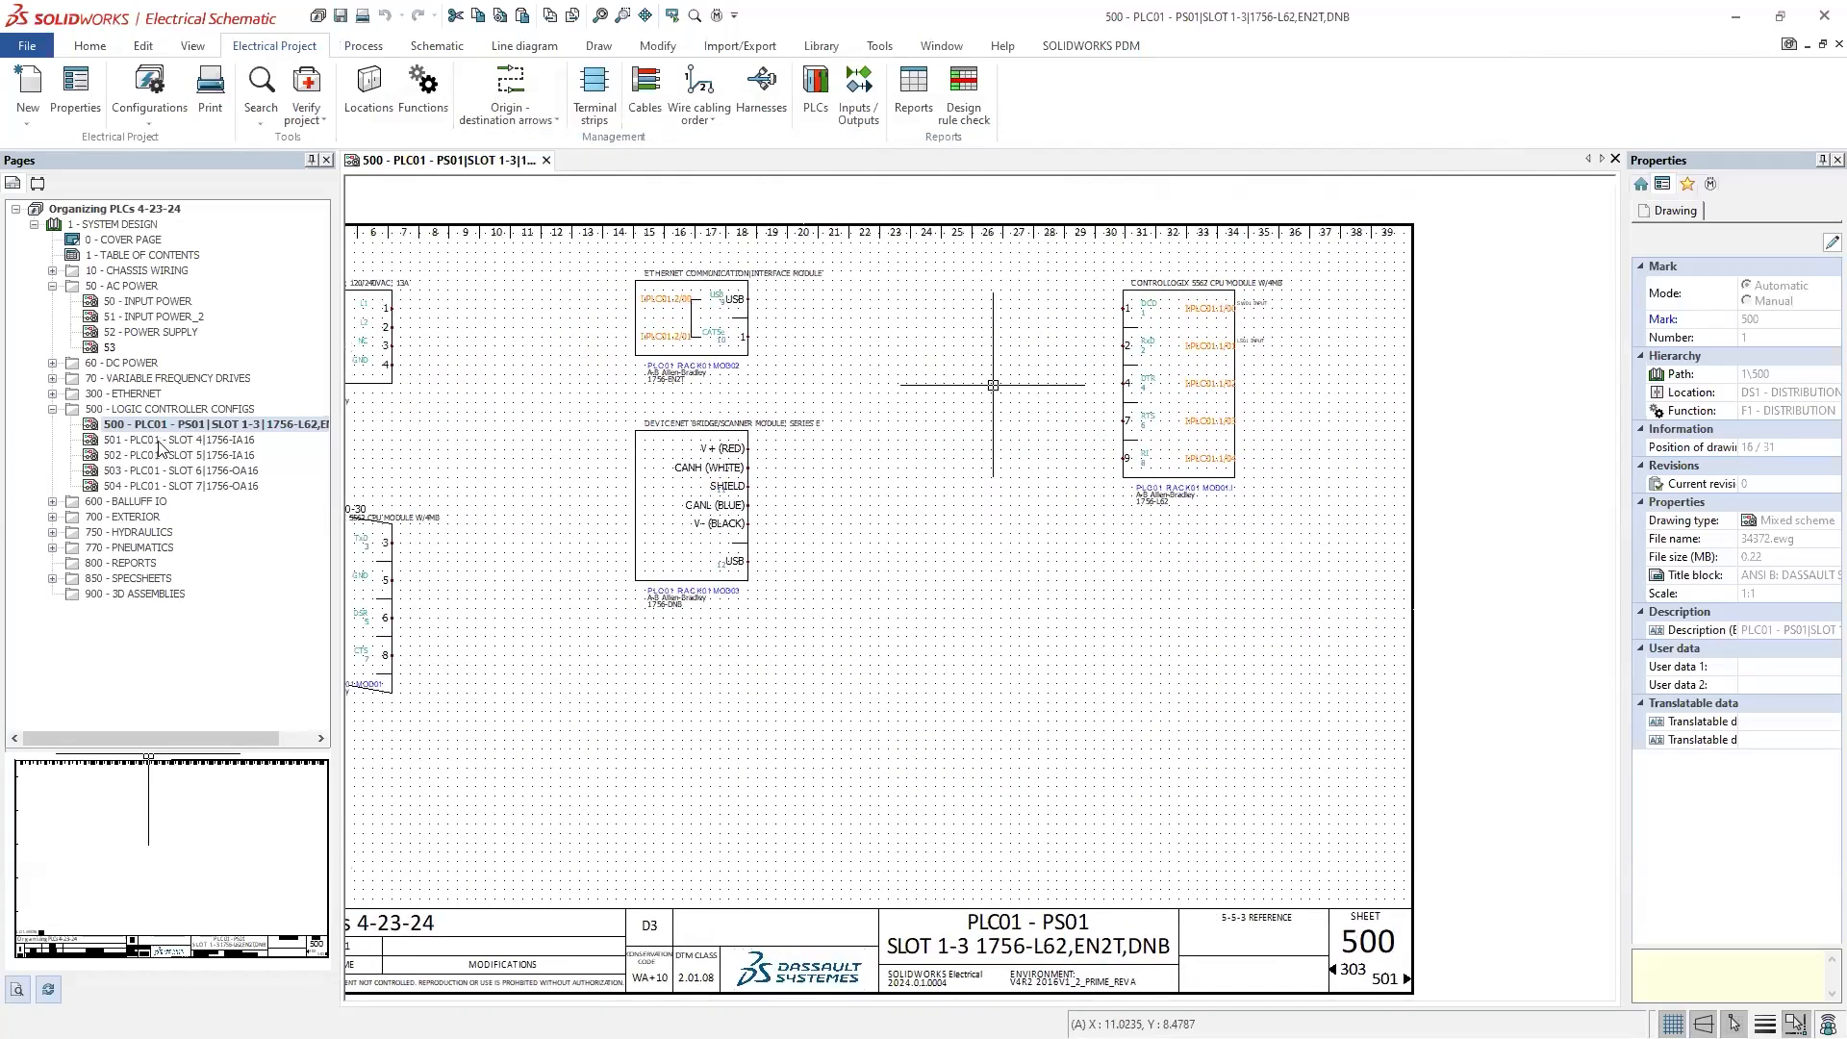
{"action": "double_click", "coordinate": [160, 442]}
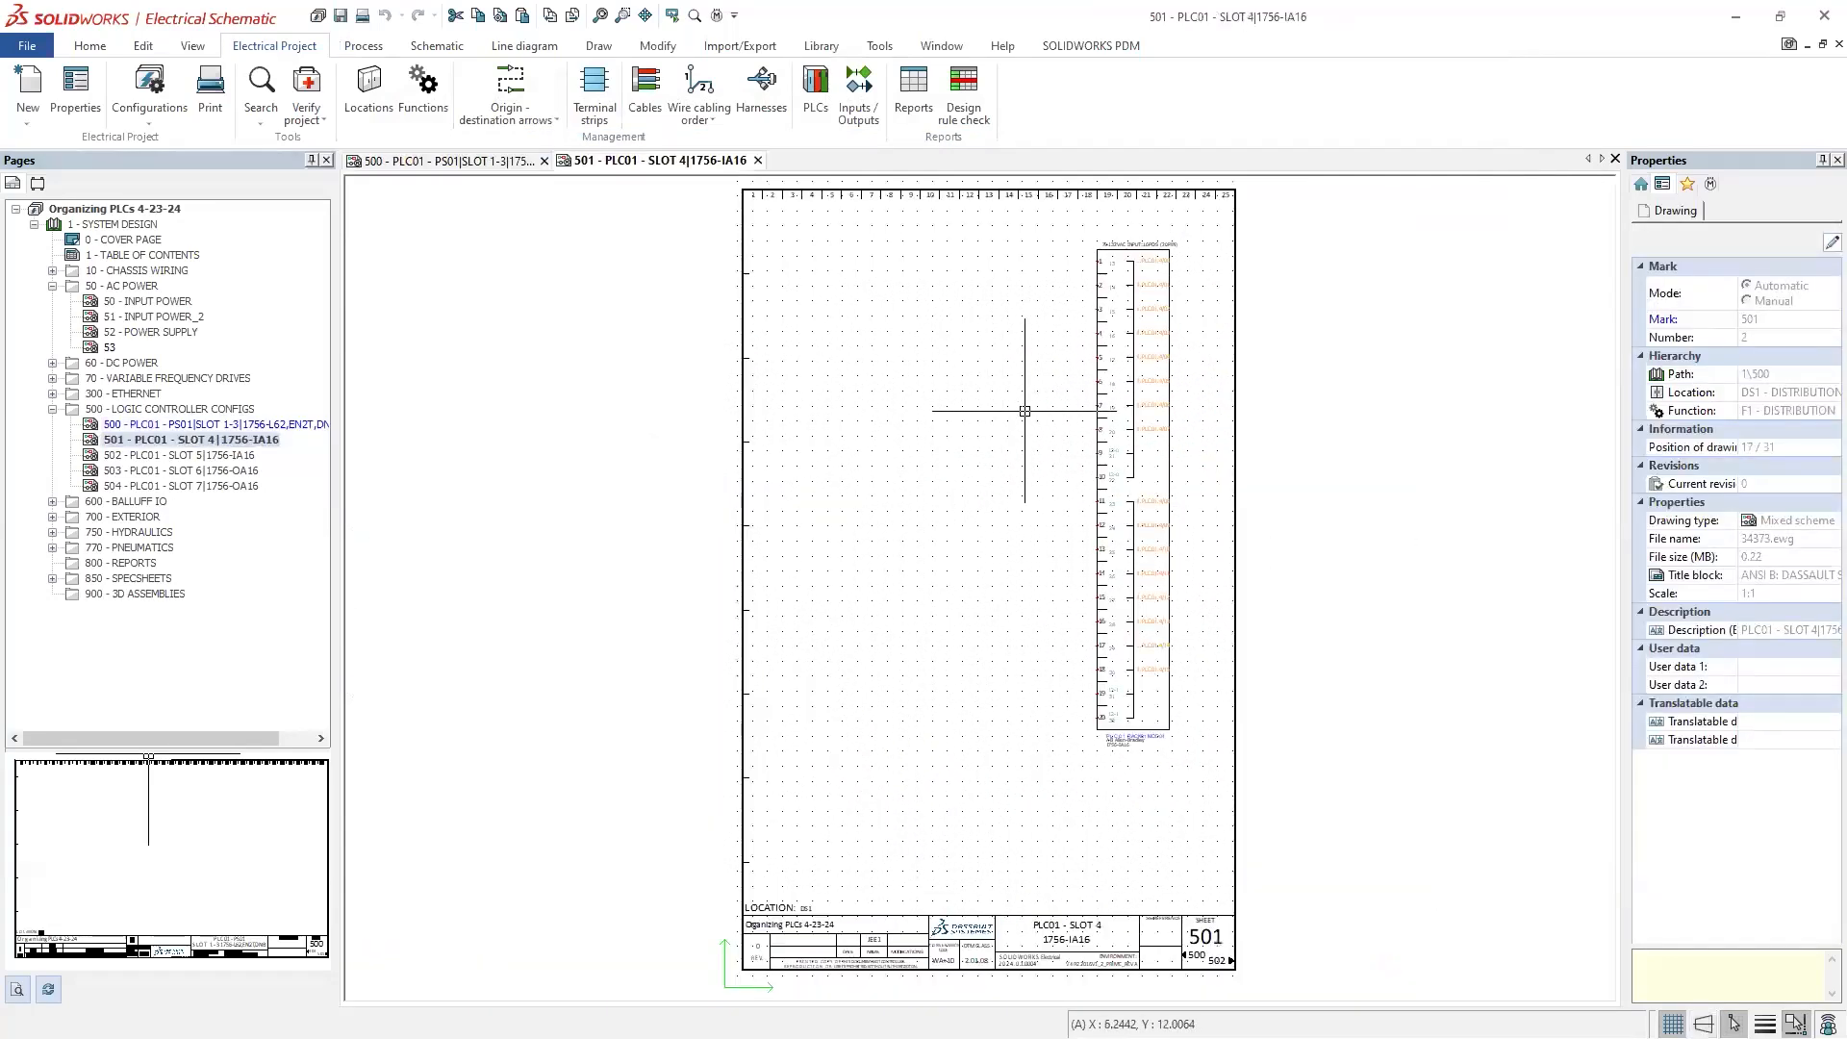
{"action": "scroll", "coordinate": [1060, 400], "scroll_direction": "up", "scroll_amount": 3}
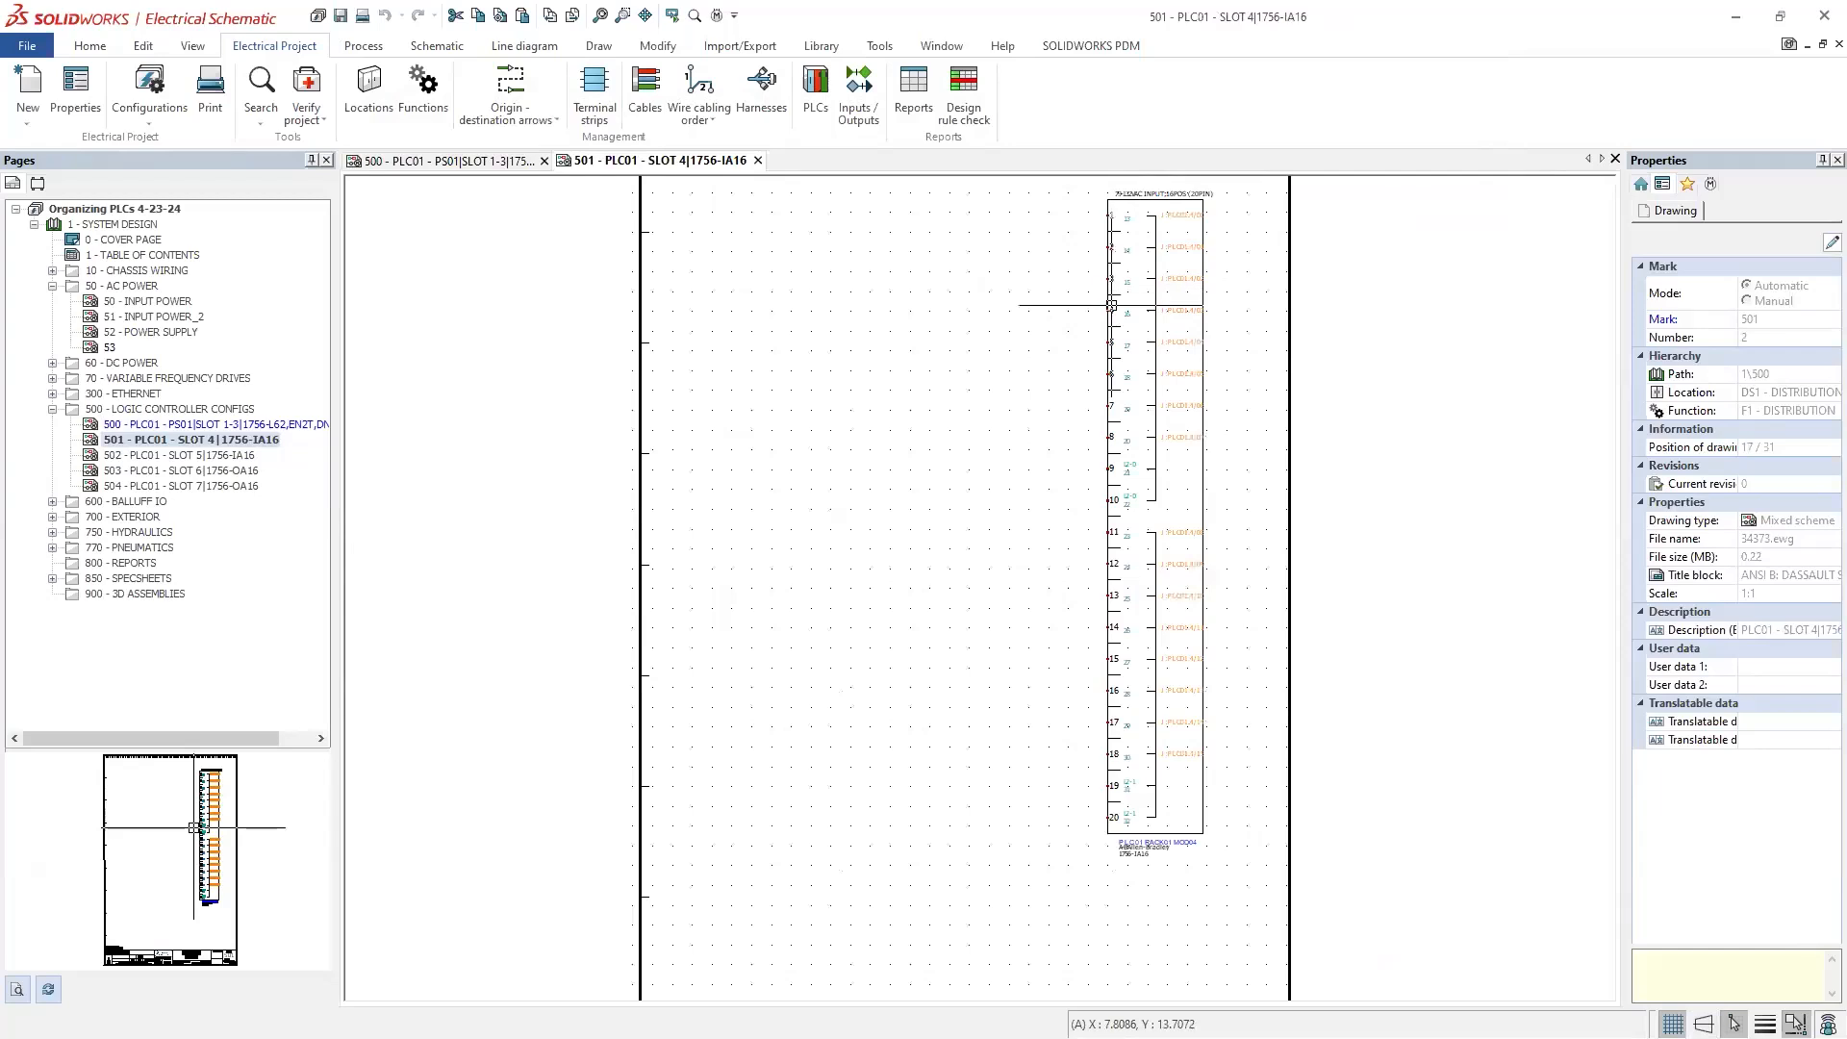
{"action": "scroll", "coordinate": [1113, 317], "scroll_direction": "up", "scroll_amount": 3}
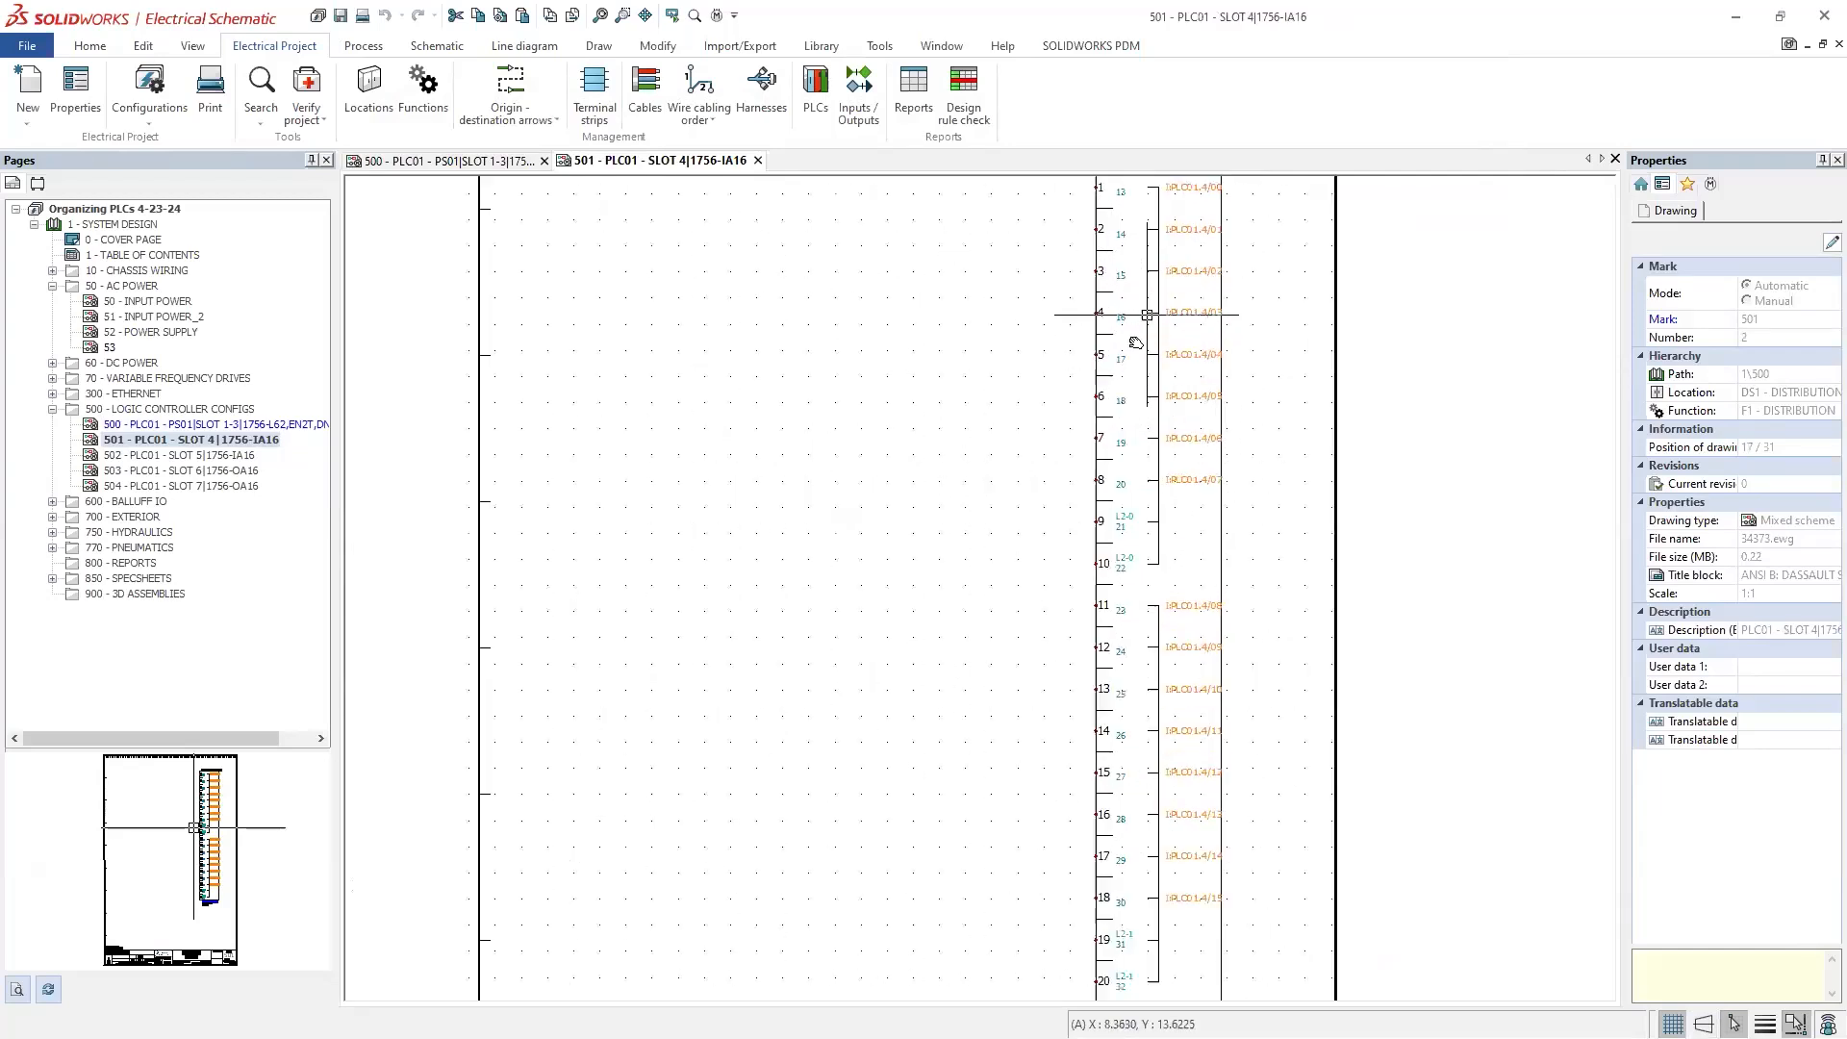
{"action": "double_click", "coordinate": [197, 471]}
{"action": "scroll", "coordinate": [784, 400], "scroll_direction": "up", "scroll_amount": 4}
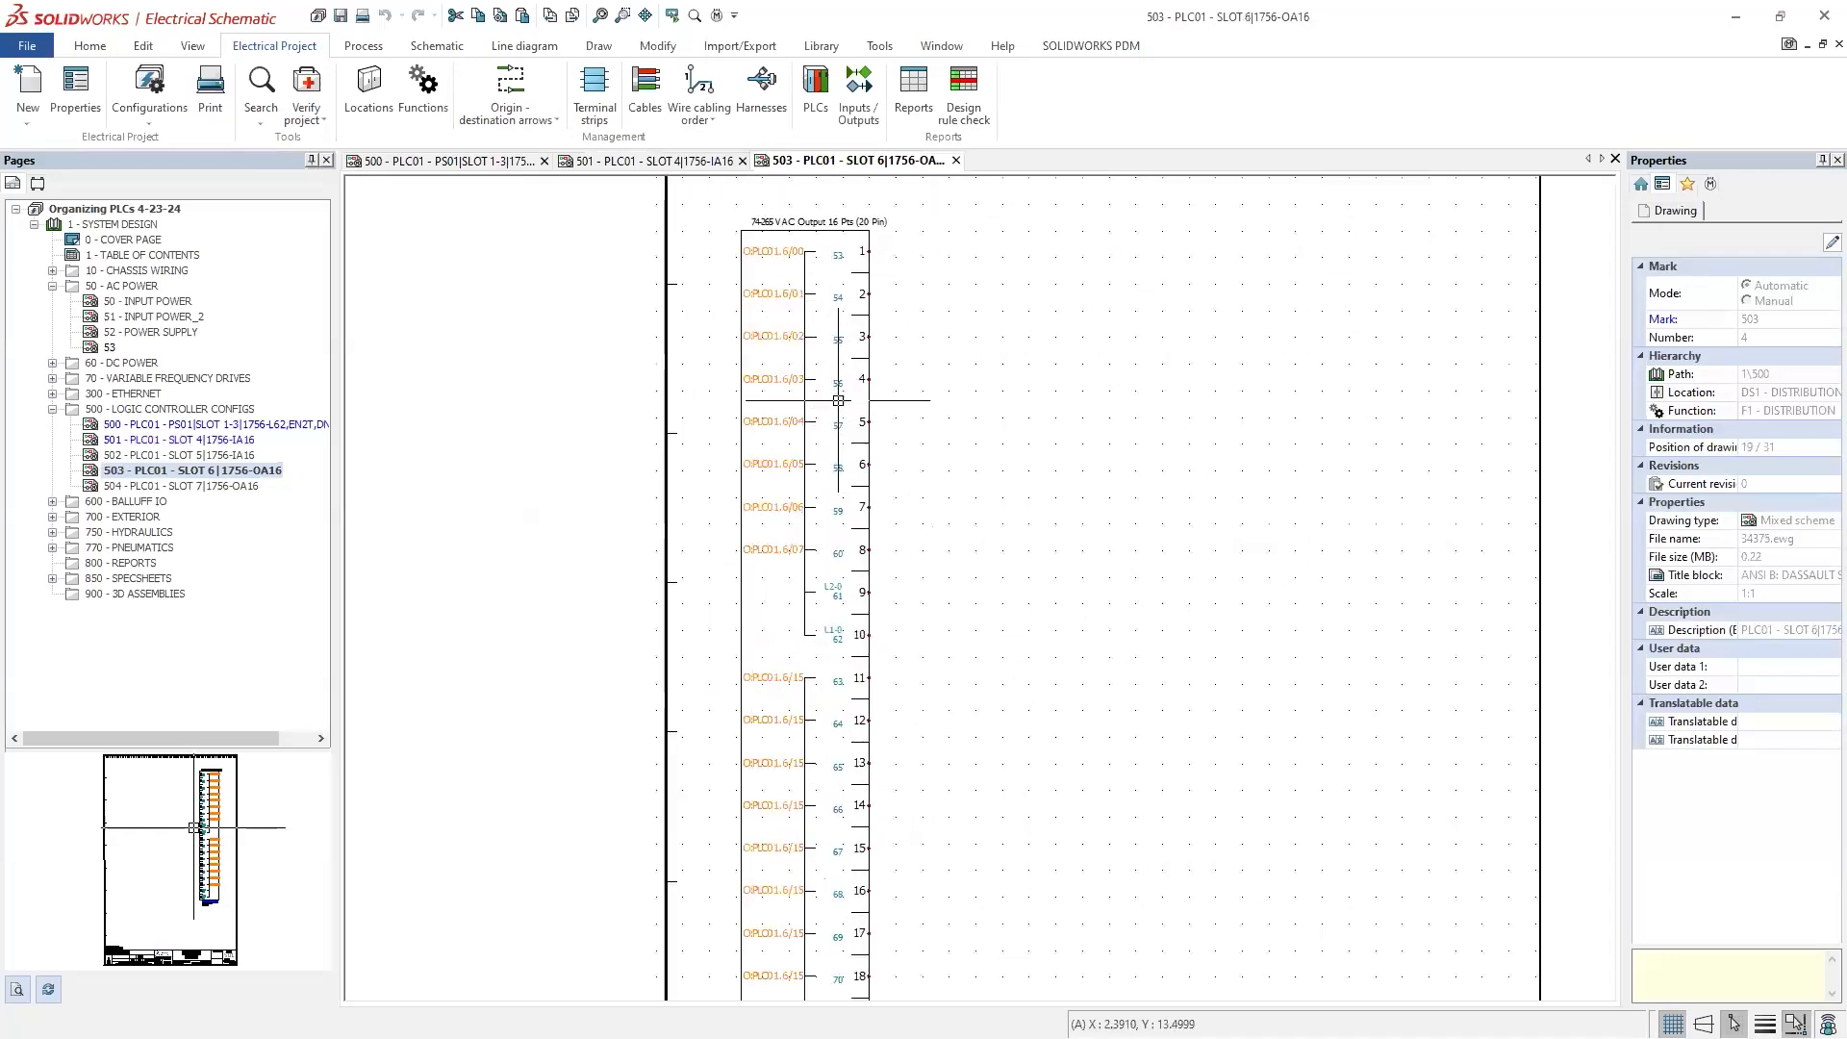
{"action": "left_click_drag", "start_coordinate": [674, 161], "coordinate": [724, 171]}
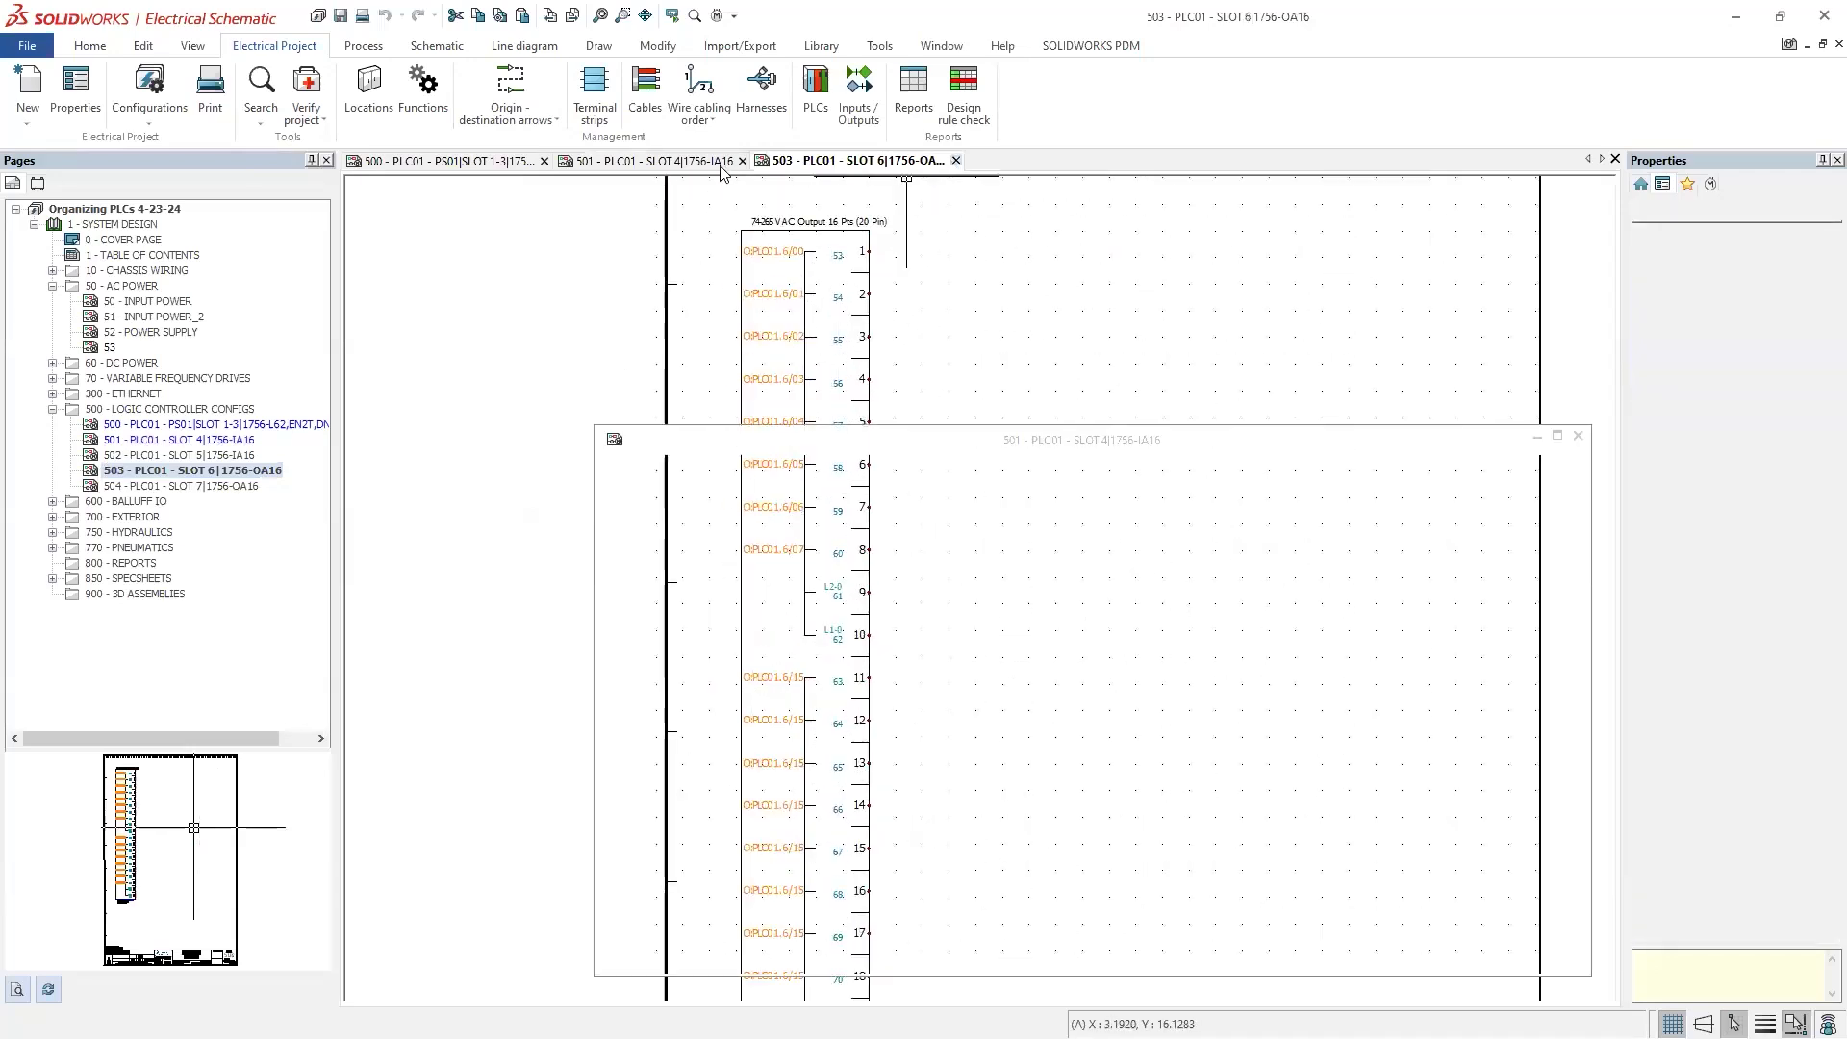
{"action": "left_click", "coordinate": [755, 162]}
{"action": "middle_click_drag", "start_coordinate": [590, 339], "coordinate": [778, 306]}
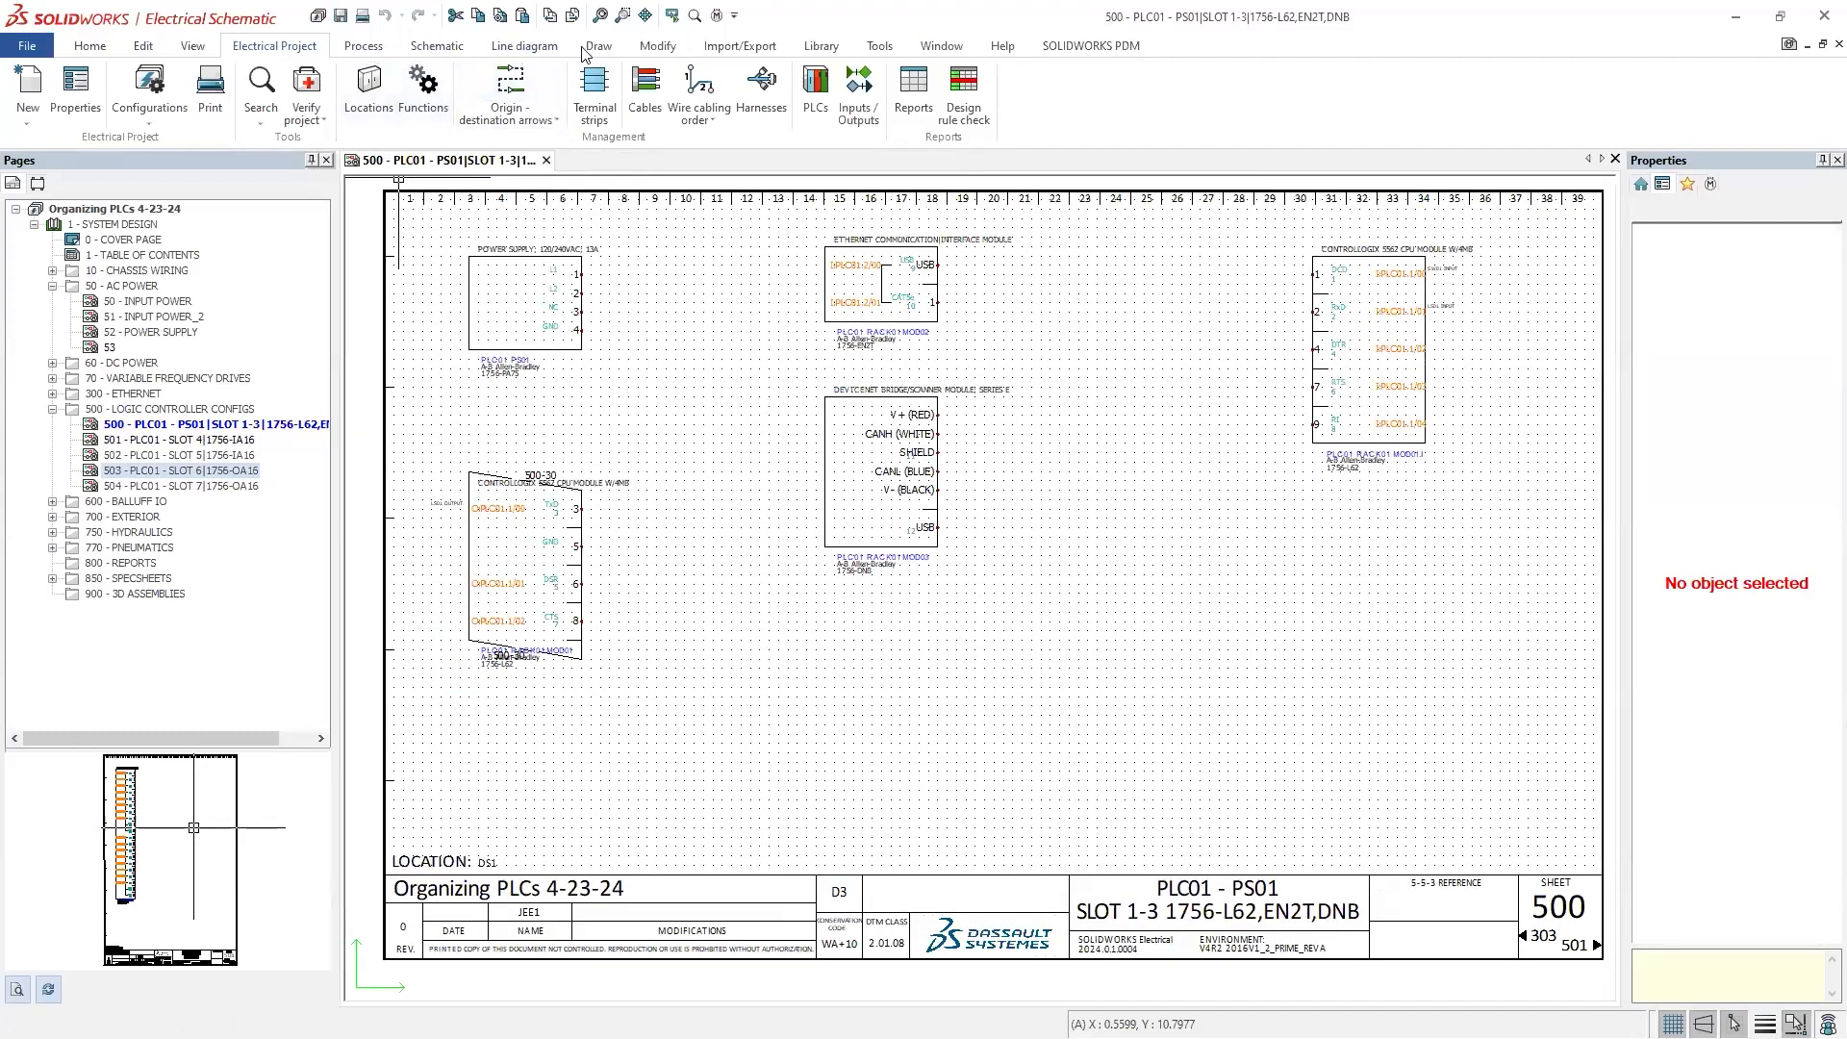
Step: Open PLC management, expand RIO01 and PLC02, and select RIO01 together with its modules MOD01 to MOD07
{"action": "left_click", "coordinate": [437, 45]}
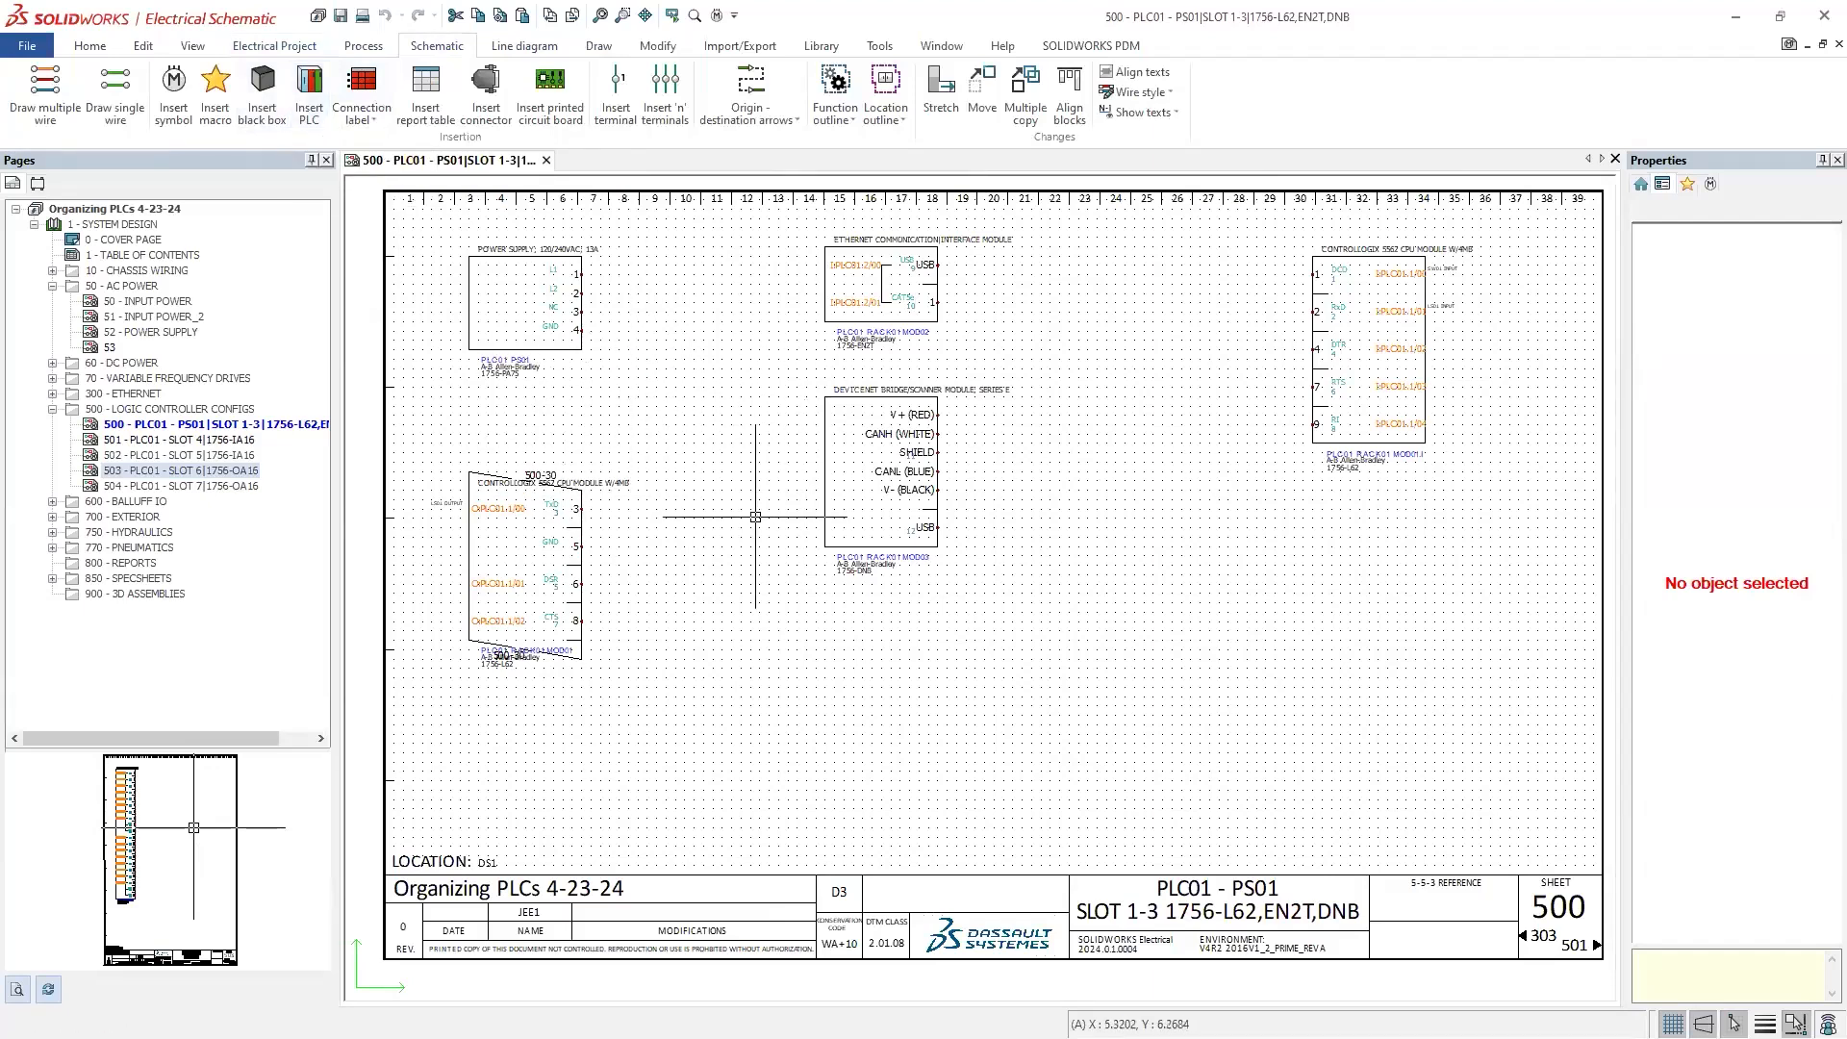
{"action": "left_click", "coordinate": [274, 45]}
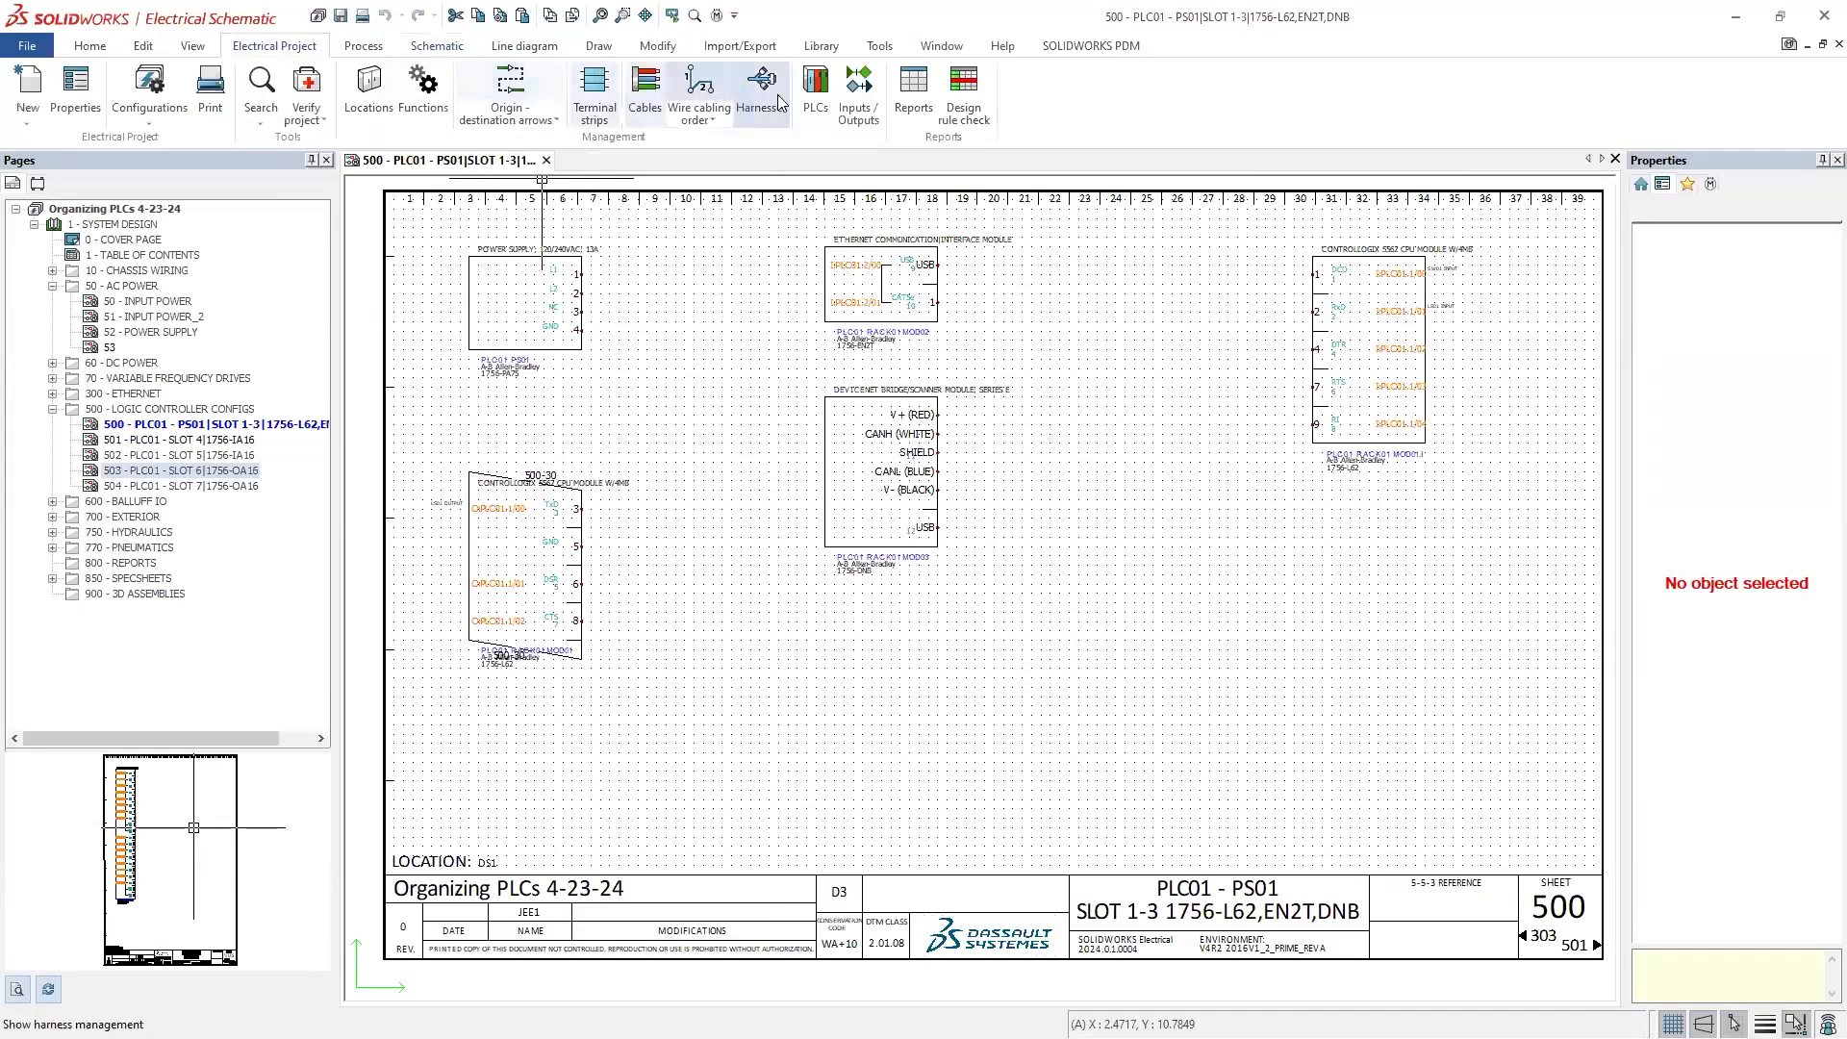
{"action": "left_click", "coordinate": [816, 96]}
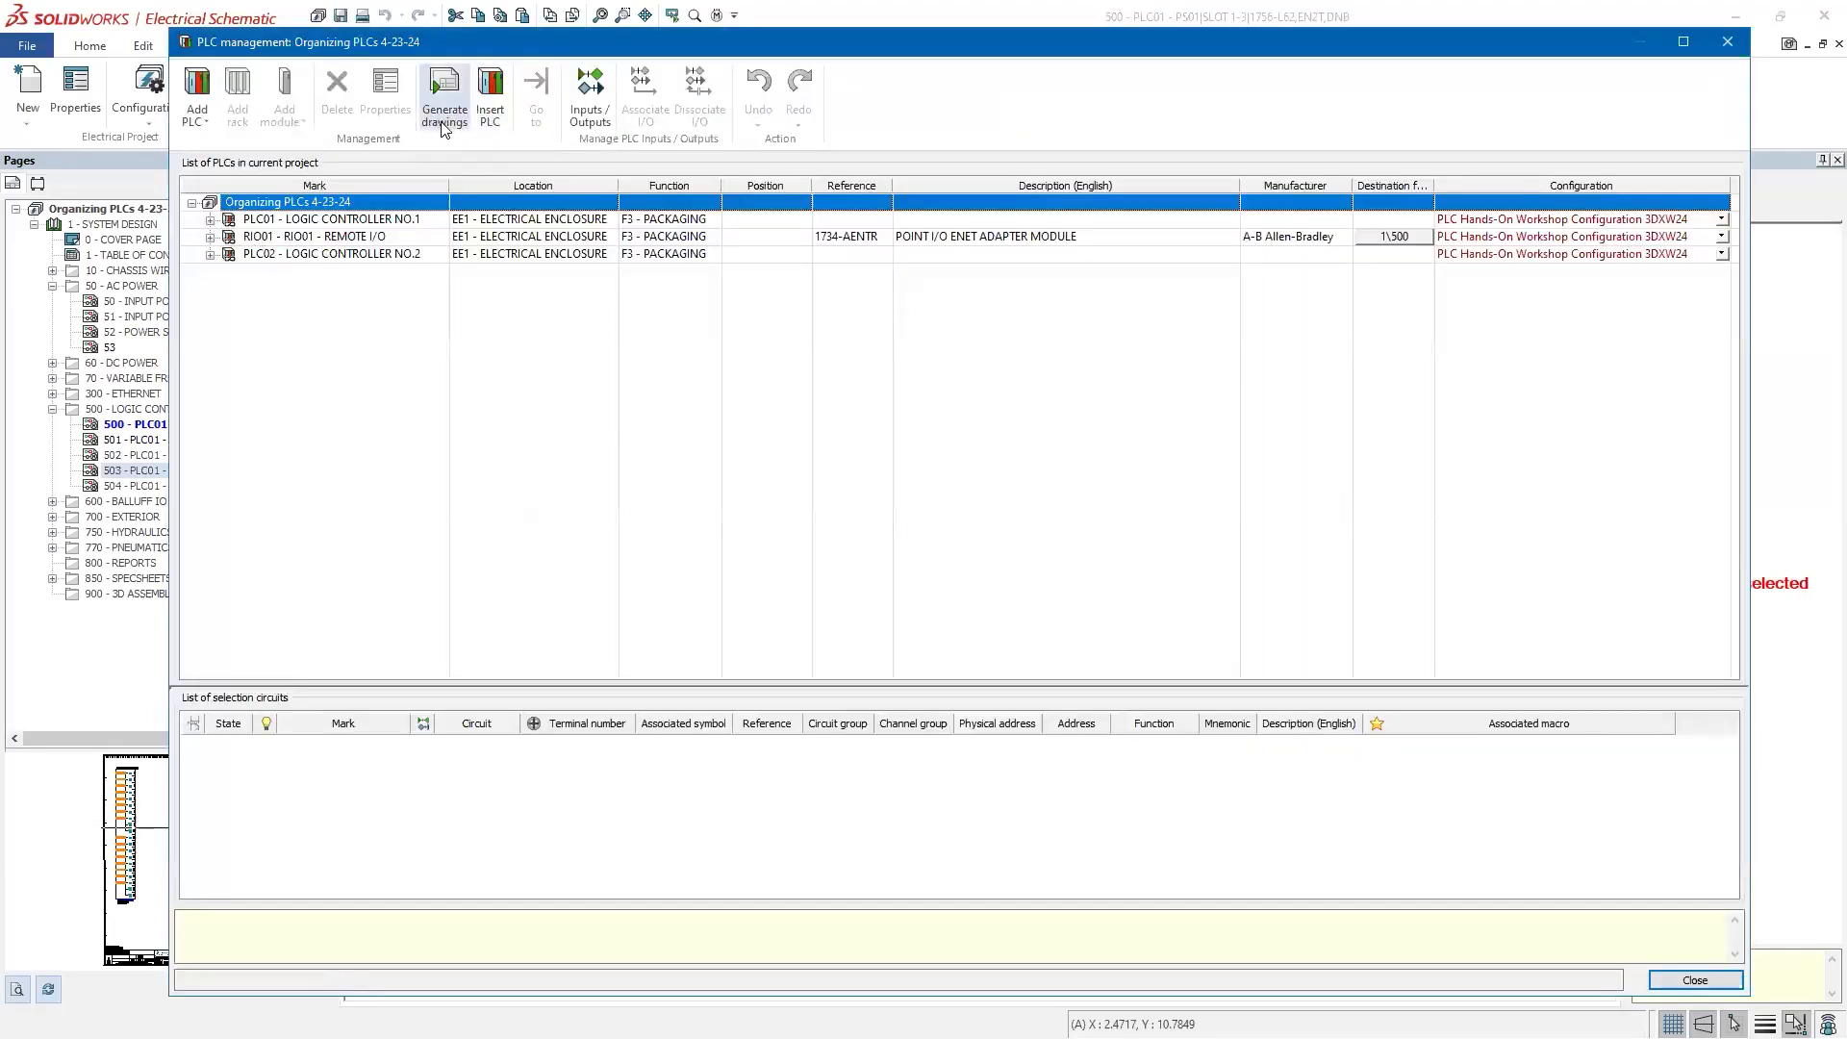
{"action": "left_click", "coordinate": [210, 236]}
{"action": "left_click", "coordinate": [210, 376]}
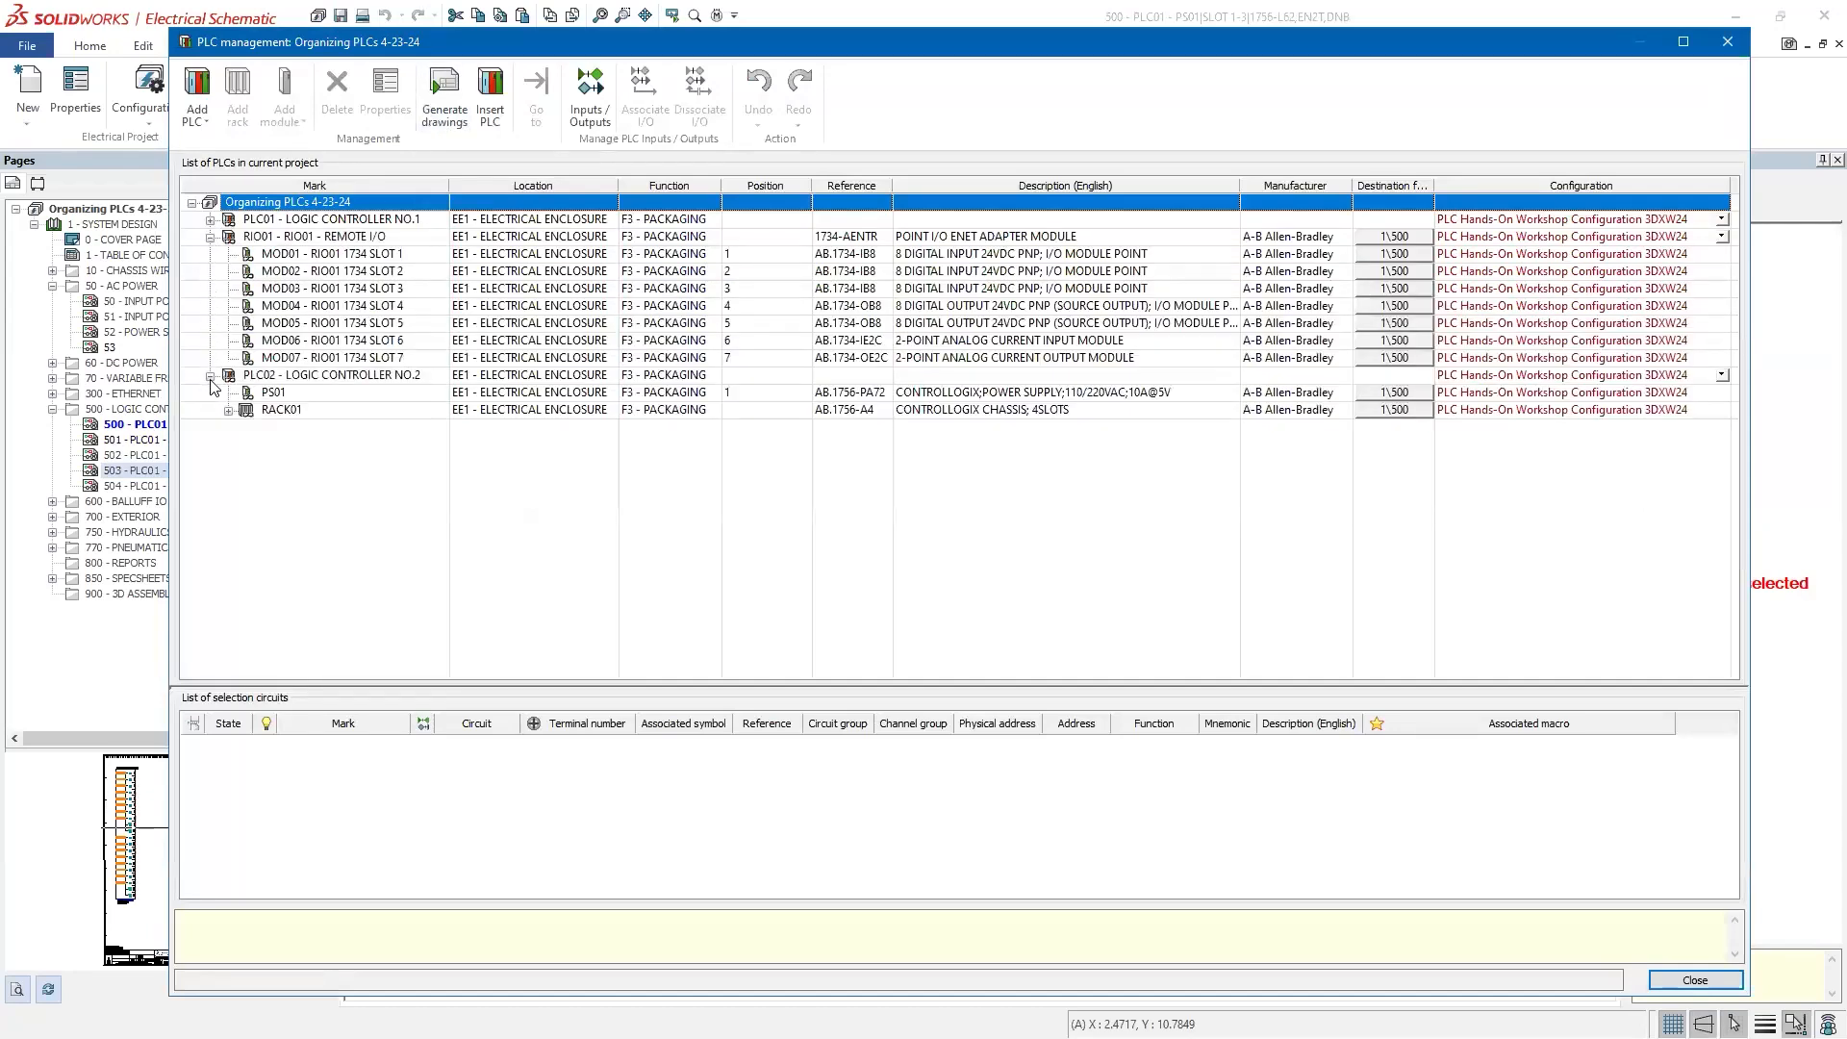
{"action": "left_click_drag", "start_coordinate": [201, 249], "coordinate": [421, 358]}
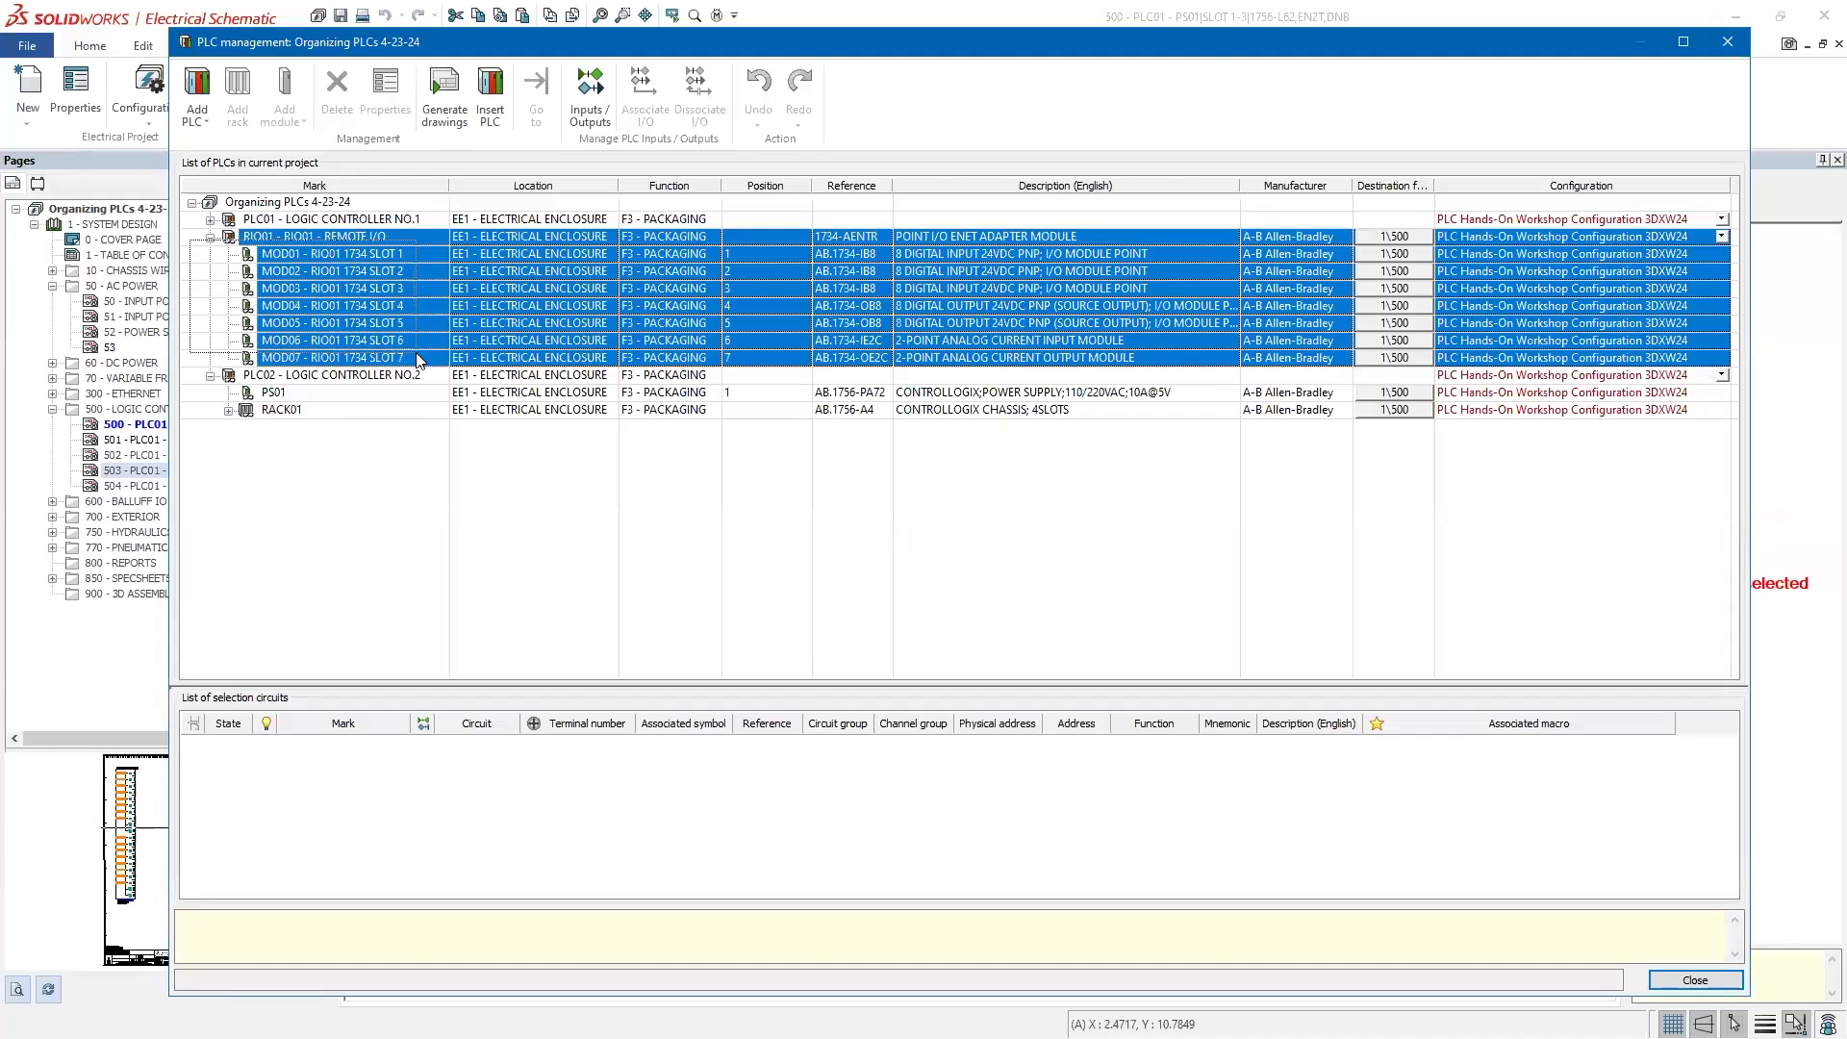
{"action": "left_click_drag", "start_coordinate": [419, 360], "coordinate": [414, 352]}
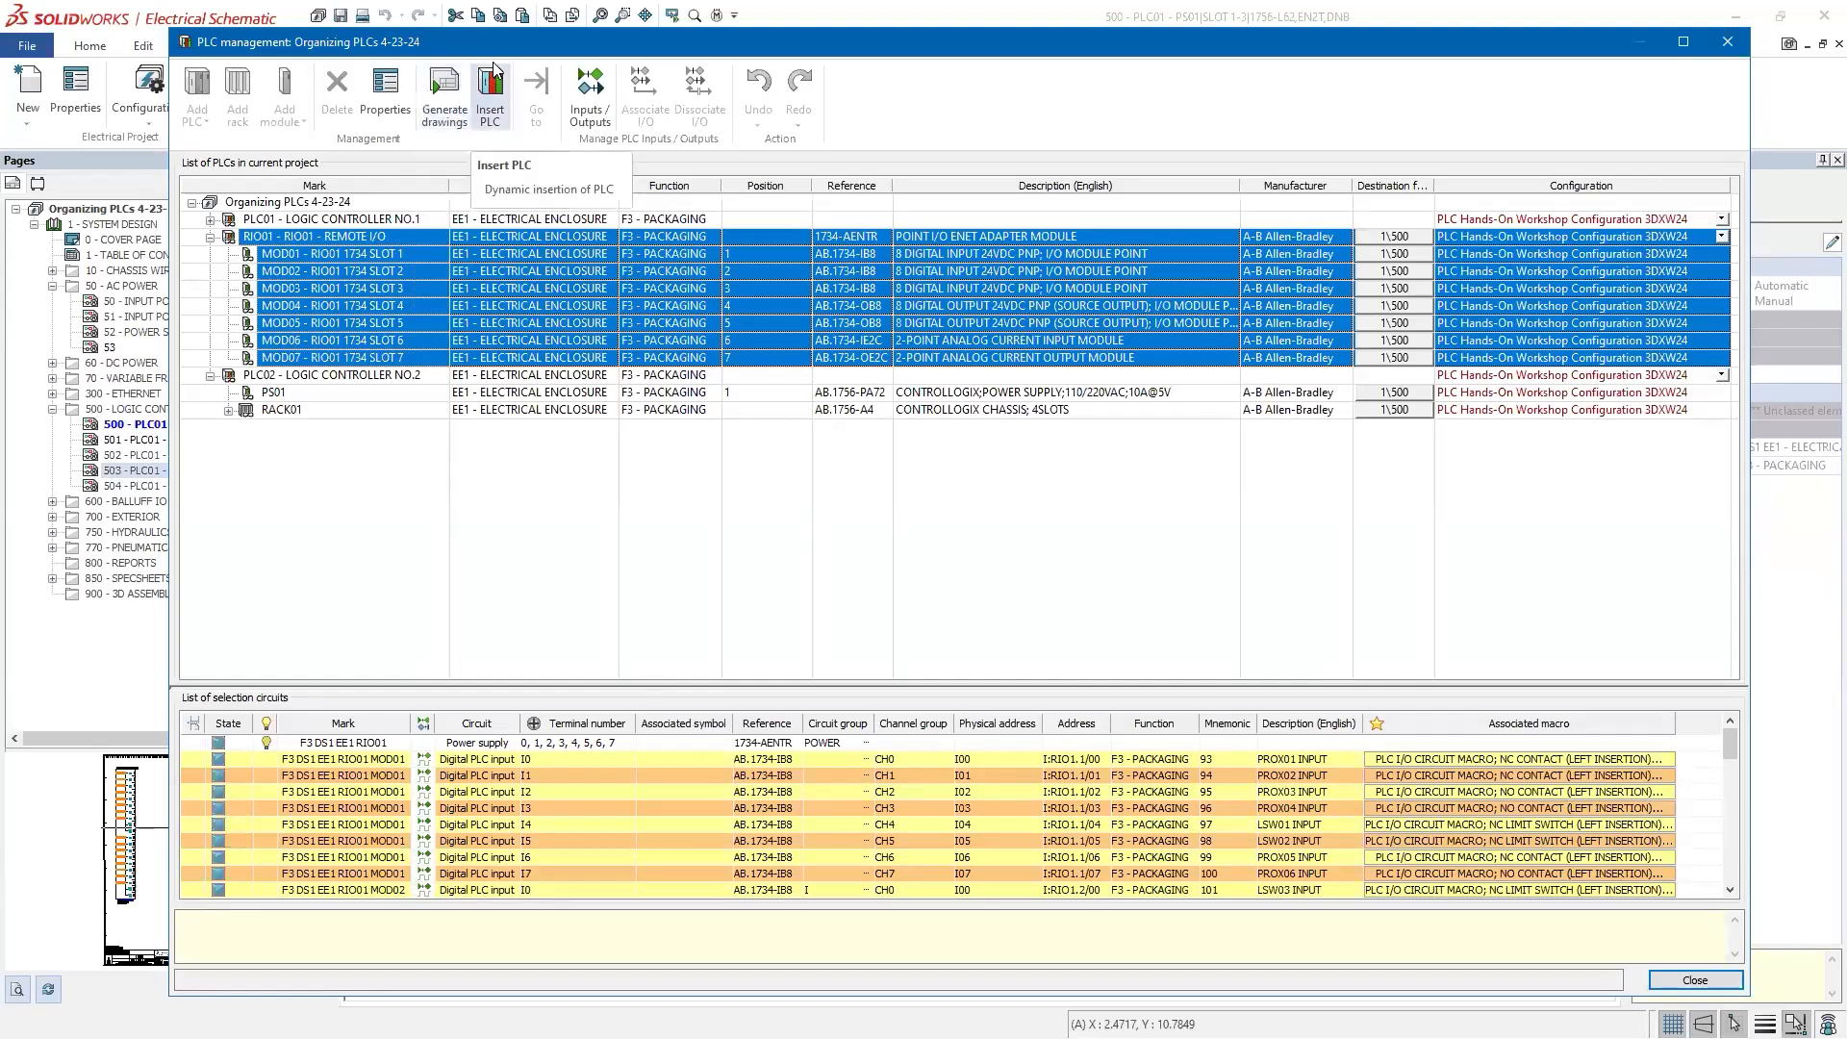
{"action": "left_click_drag", "start_coordinate": [557, 50], "coordinate": [609, 49]}
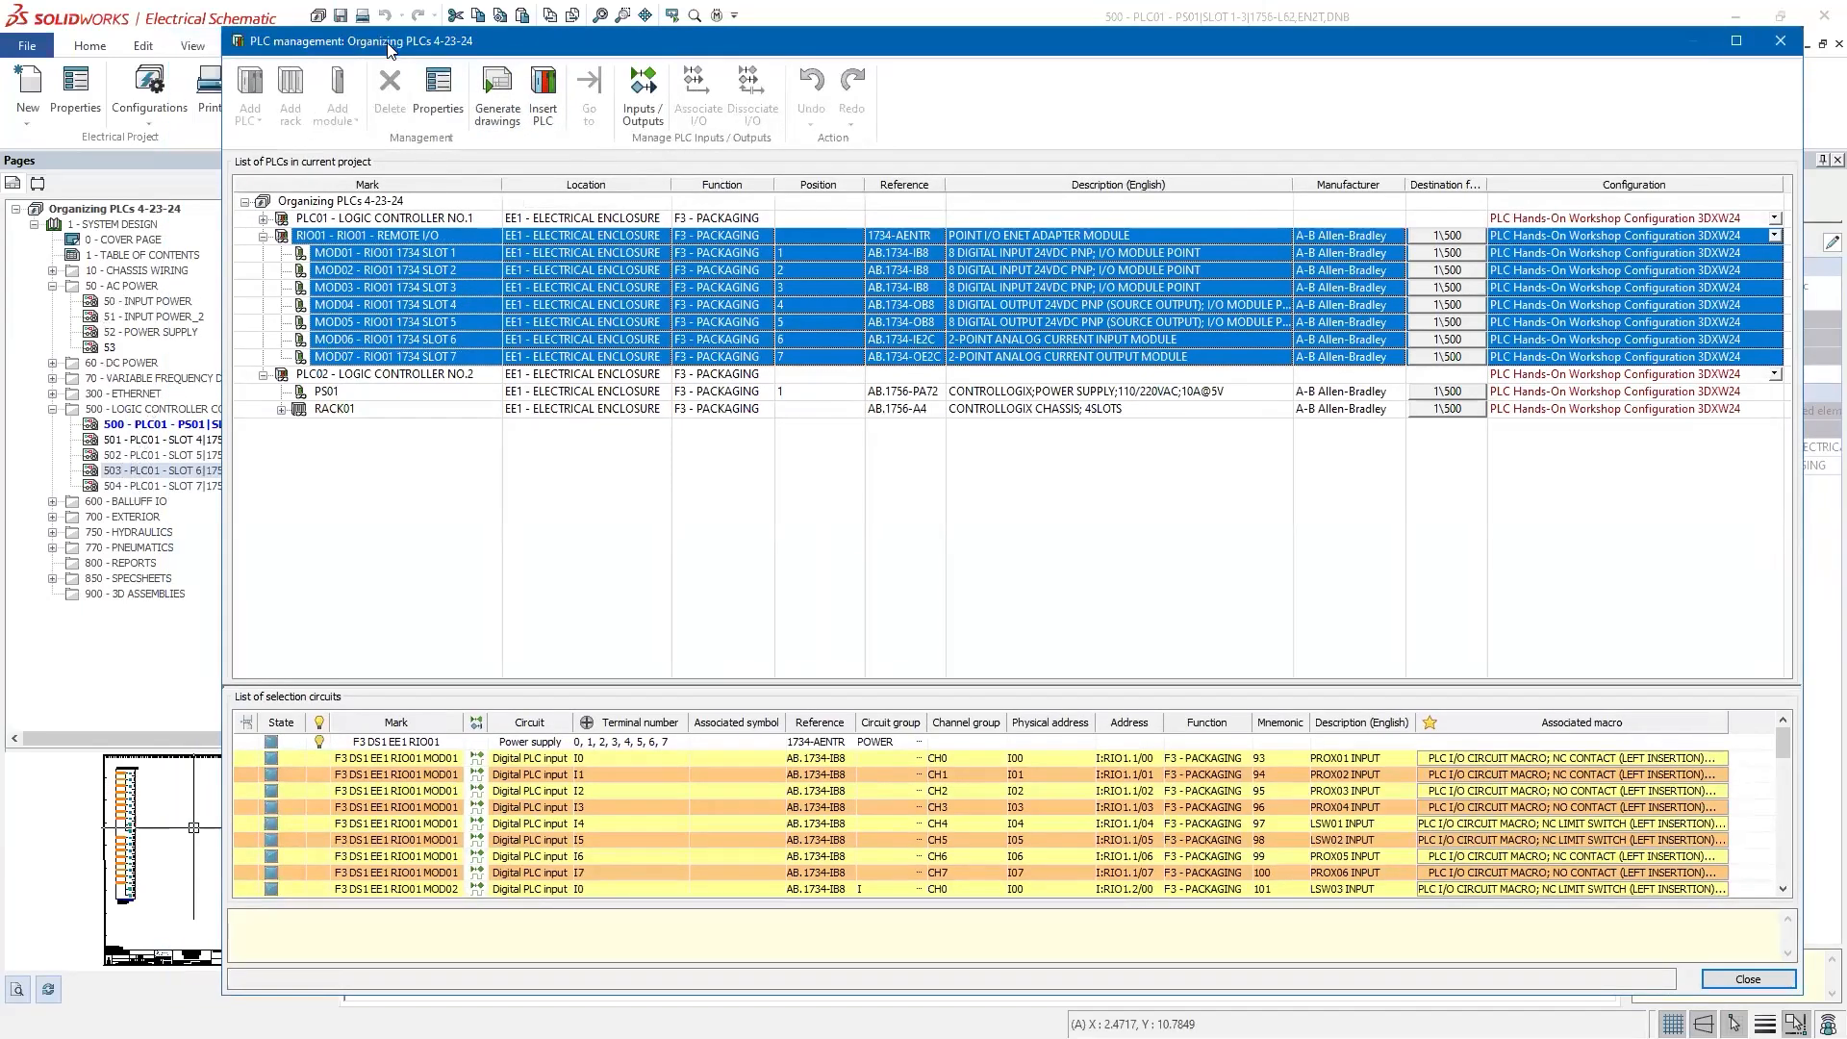
{"action": "left_click_drag", "start_coordinate": [389, 48], "coordinate": [437, 63]}
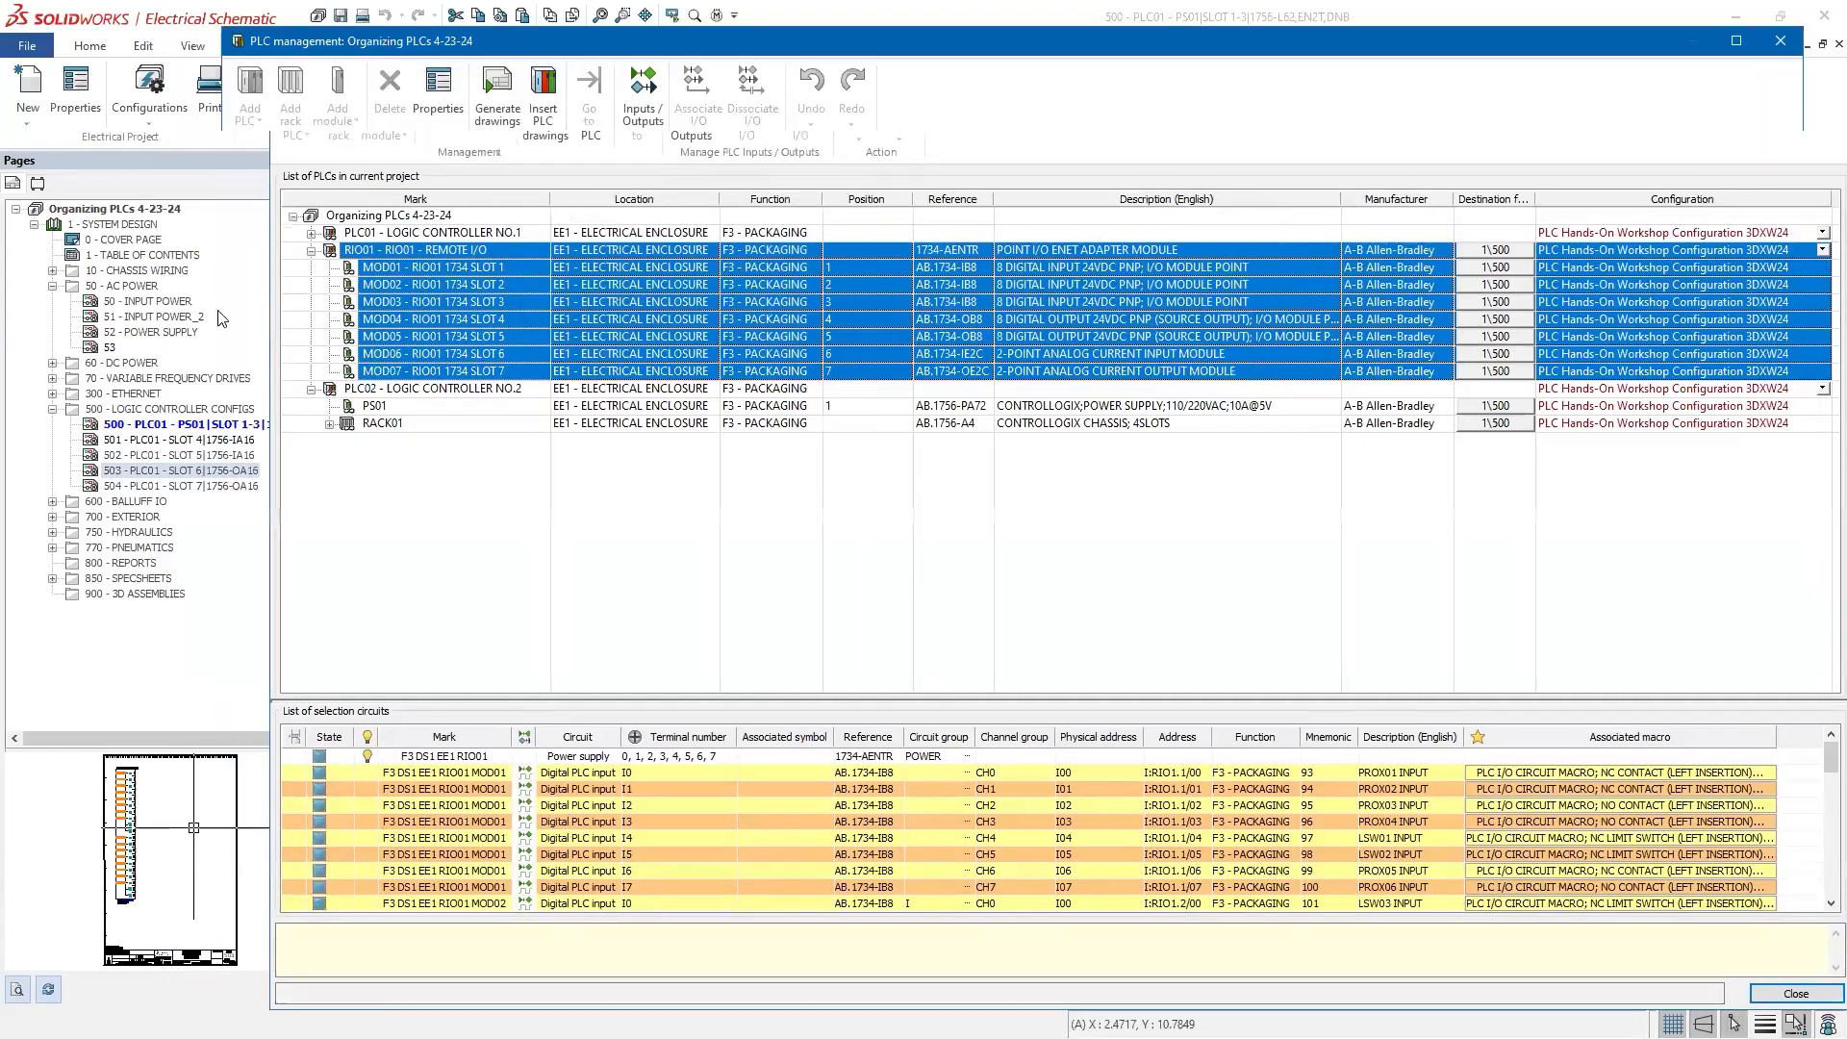
Step: Generate the drawings for RIO01 and its modules MOD01 to MOD07, then close the report and PLC management
{"action": "left_click", "coordinate": [545, 110]}
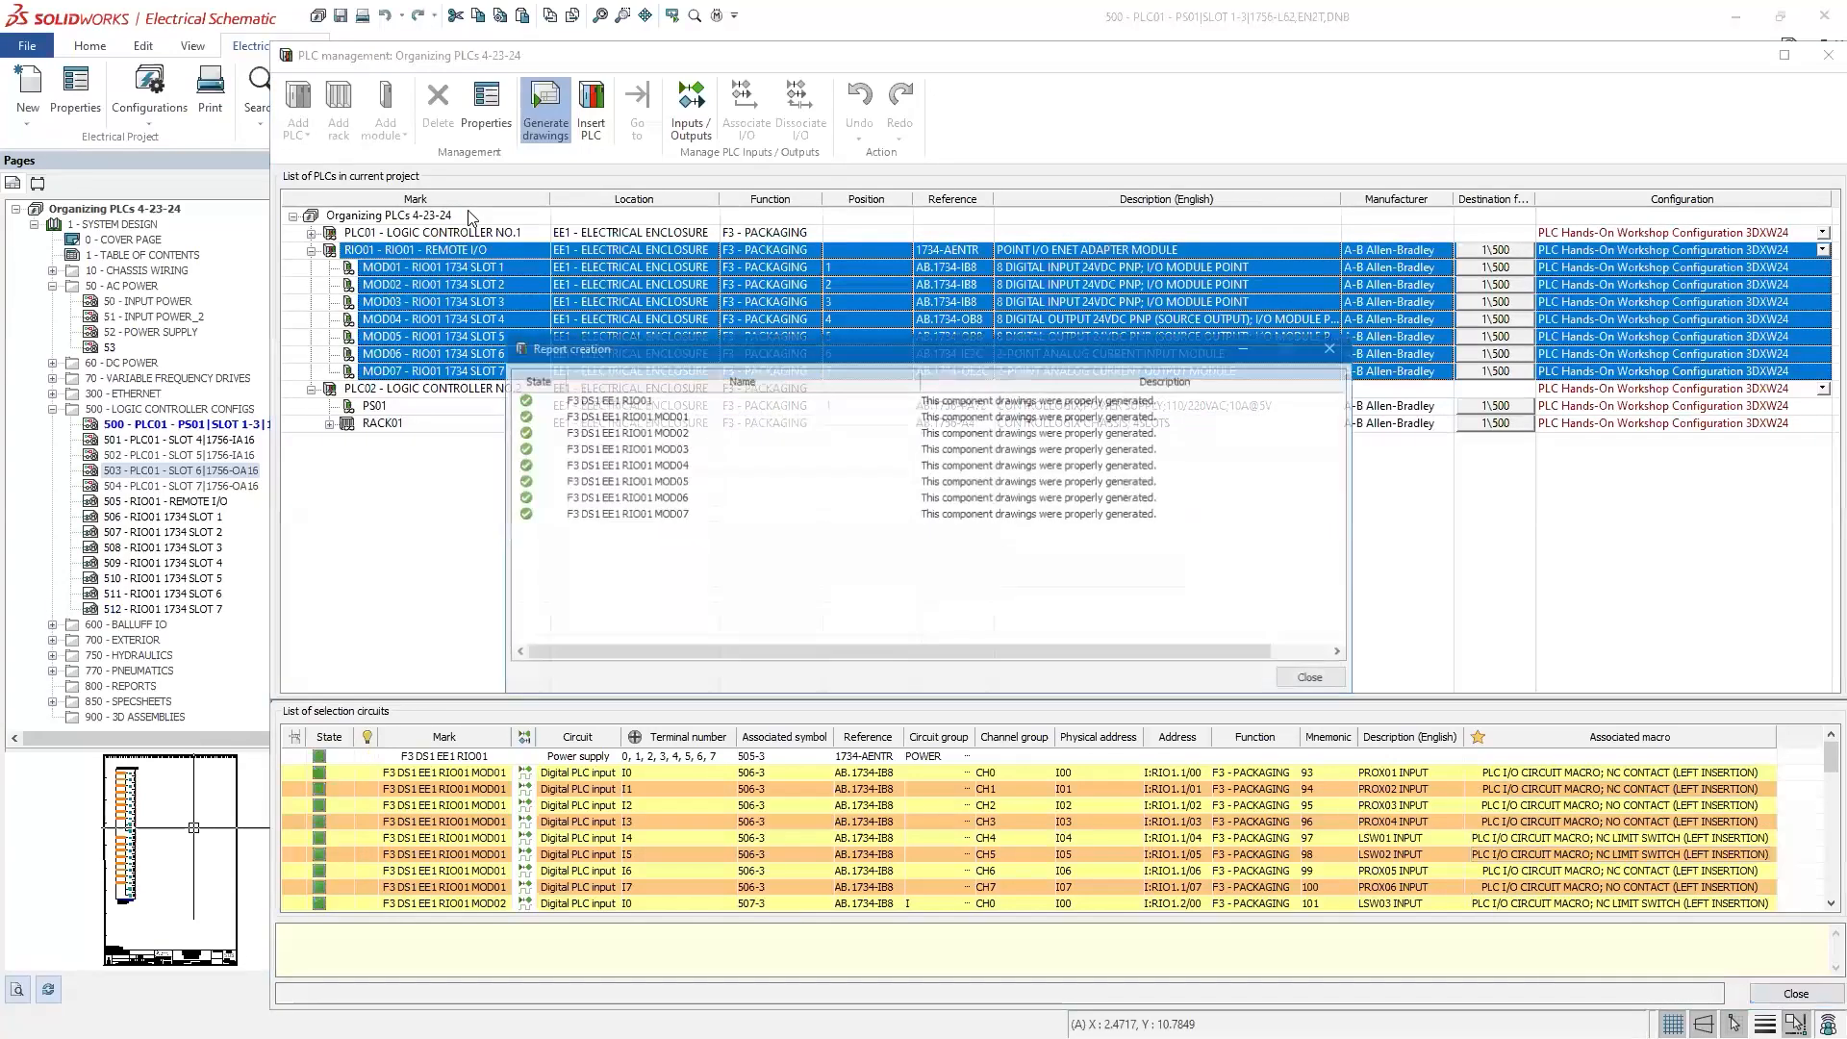
{"action": "left_click", "coordinate": [1309, 678]}
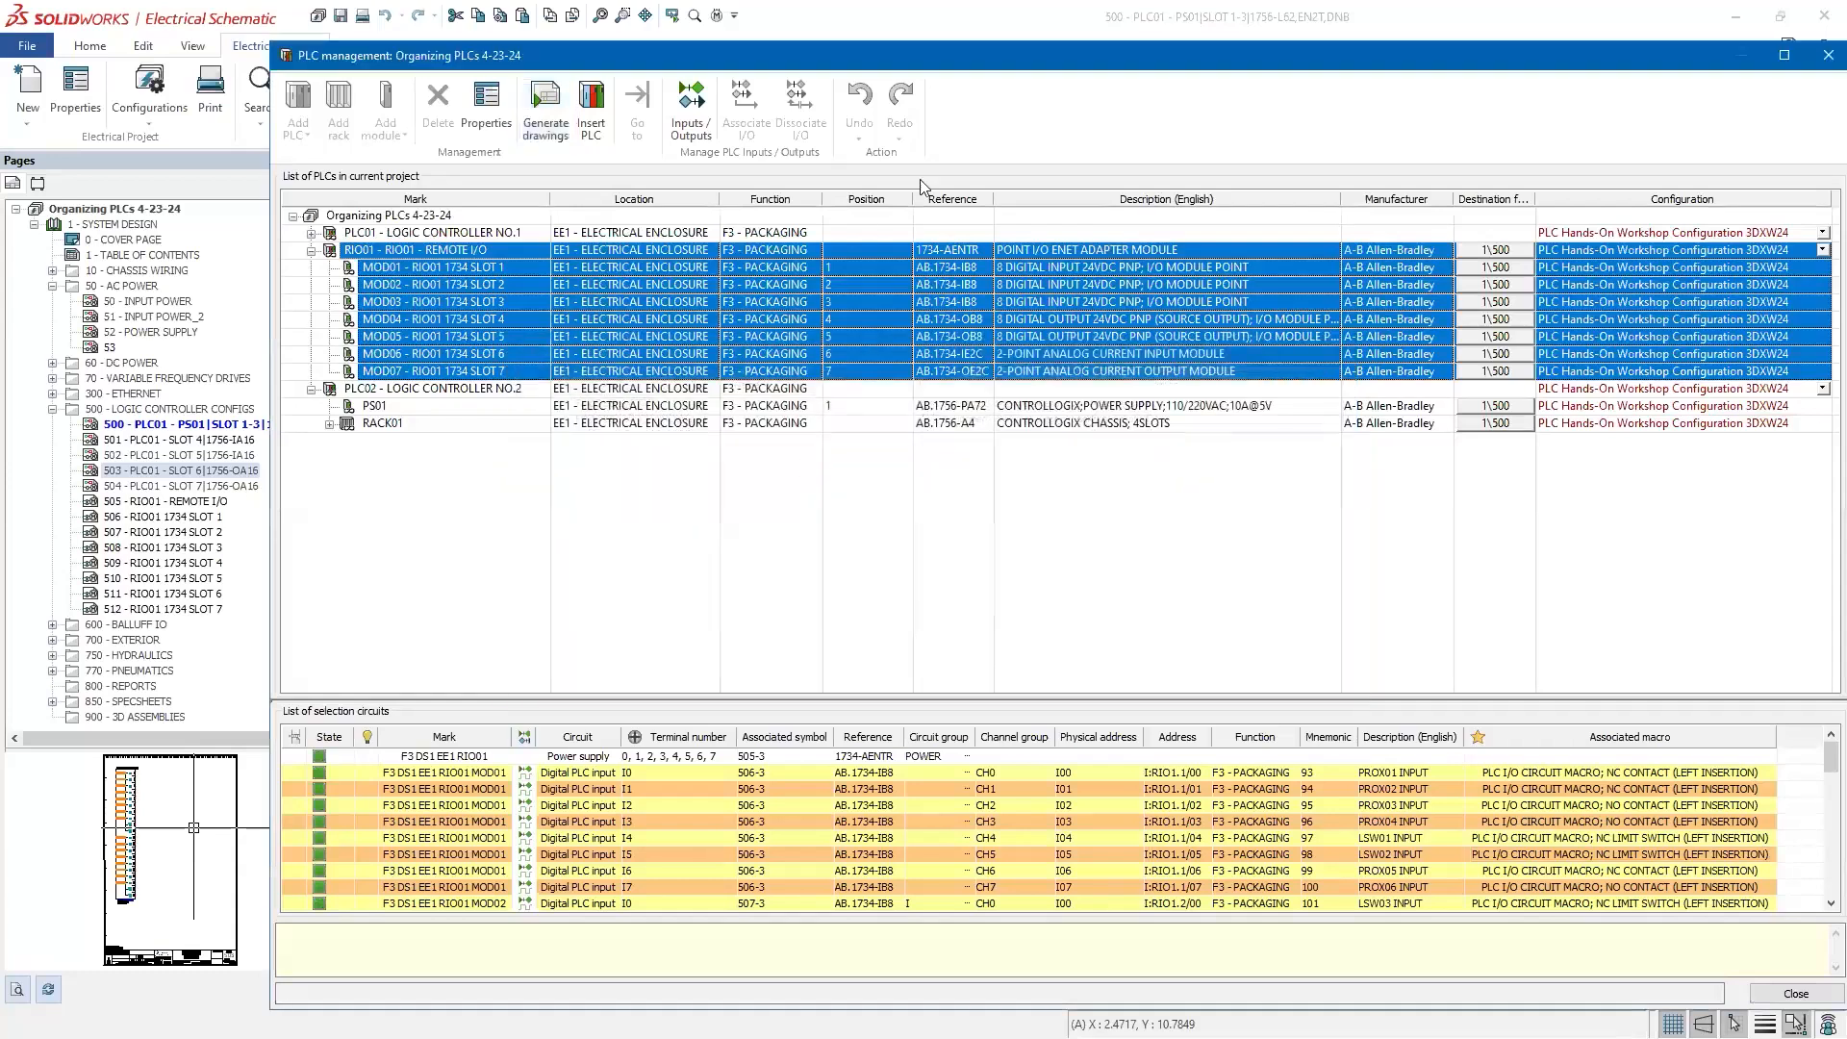
{"action": "left_click_drag", "start_coordinate": [1157, 41], "coordinate": [1081, 31]}
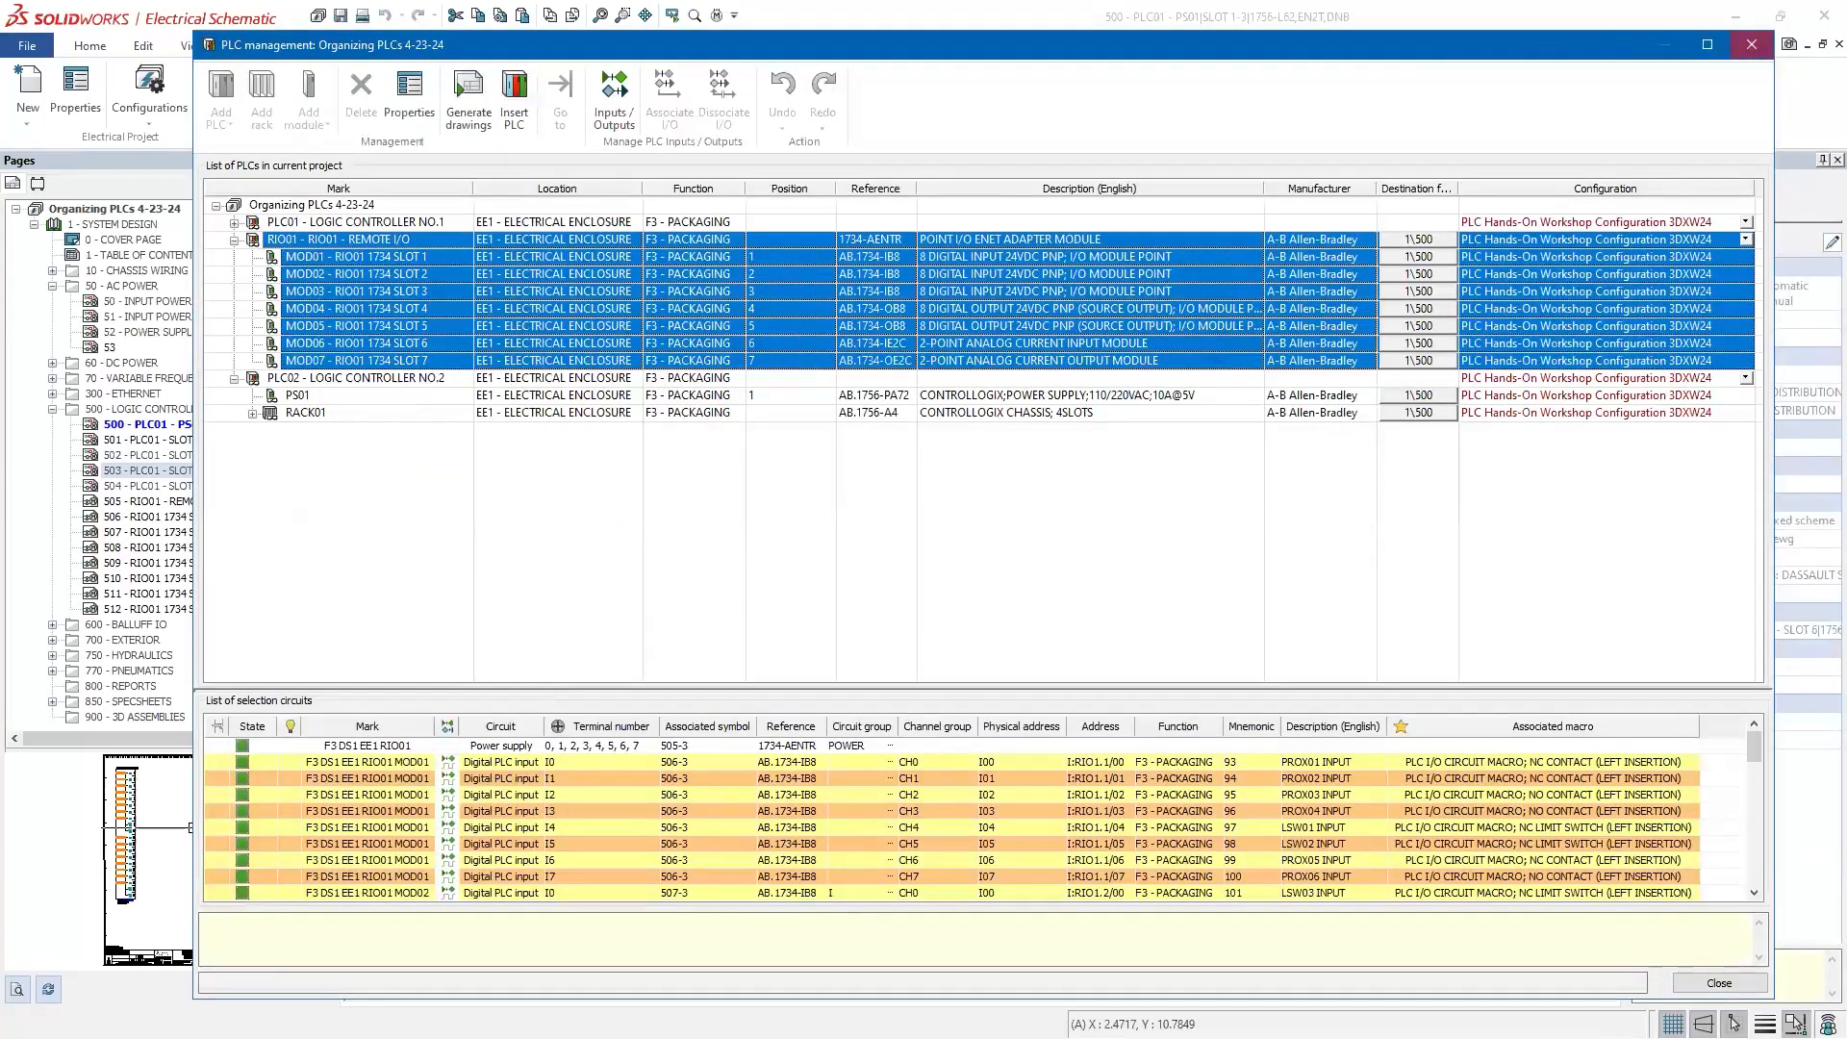
{"action": "left_click", "coordinate": [1751, 44]}
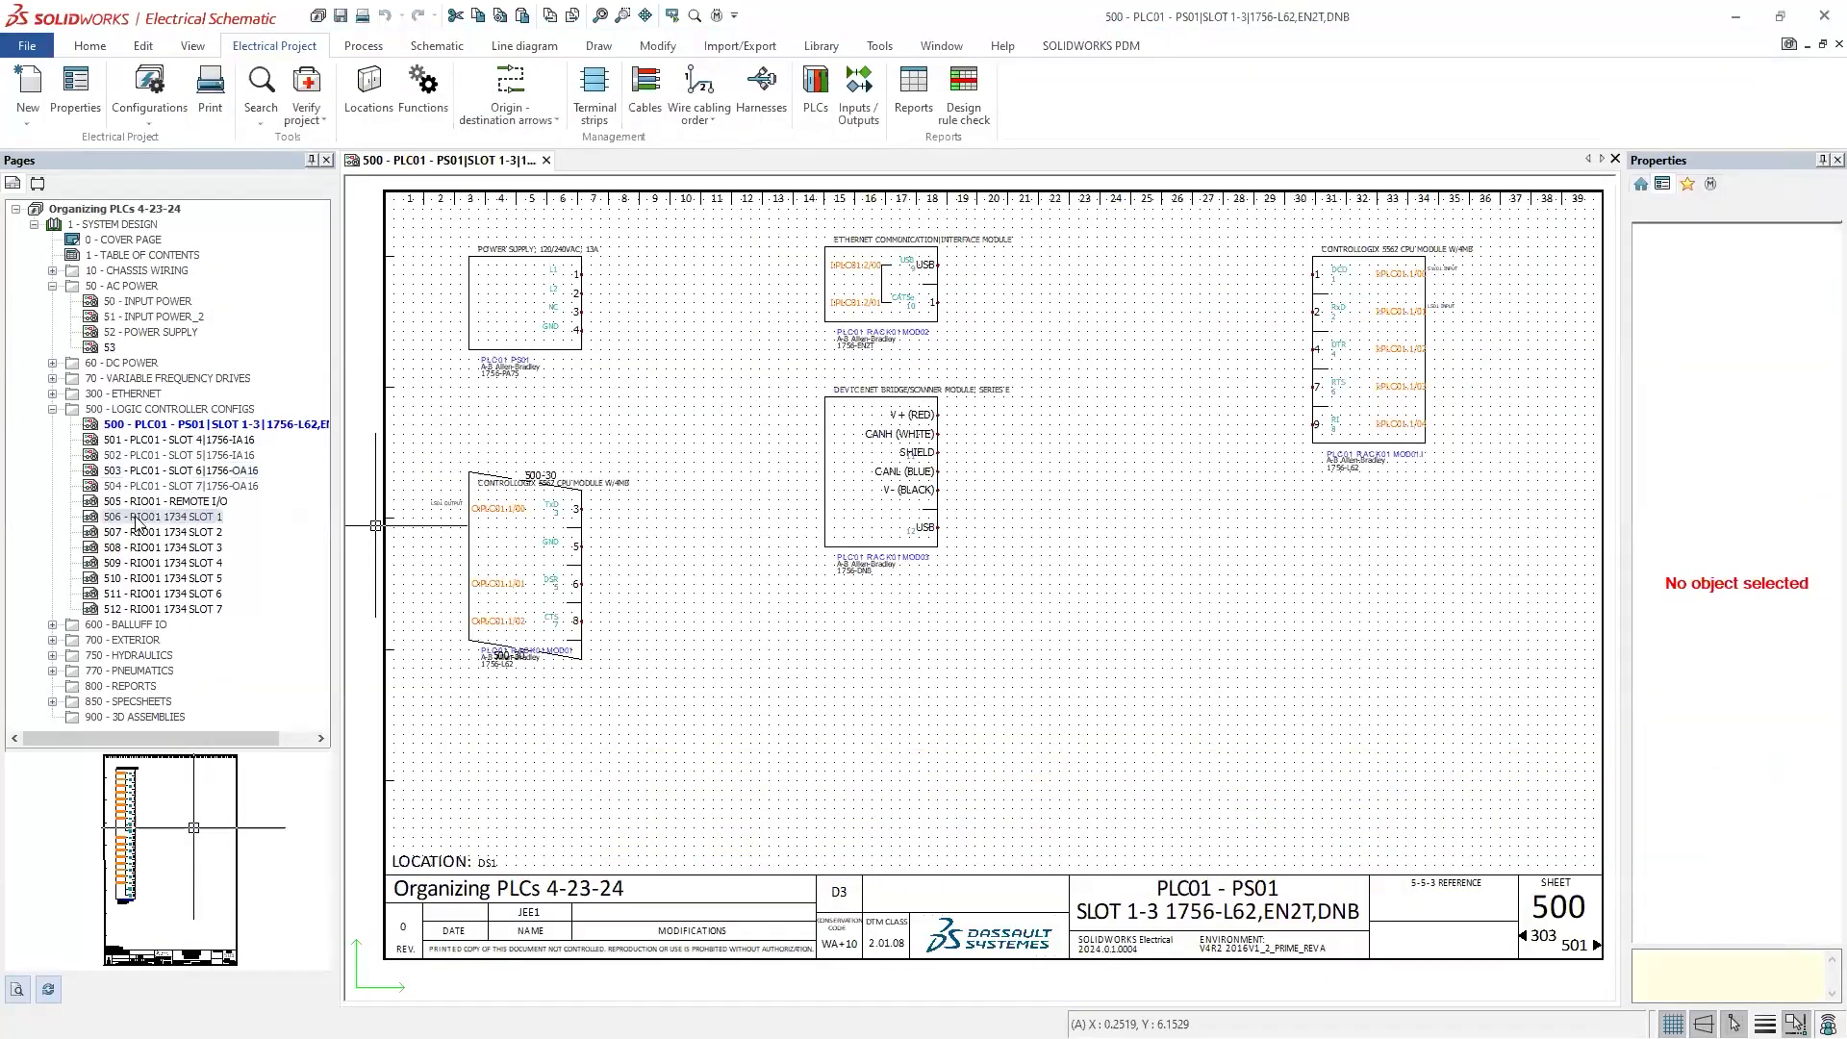
Step: Open drawing 506 for RIO01 slot 1 and examine the circuits connected to the digital input module
{"action": "double_click", "coordinate": [163, 517]}
{"action": "scroll", "coordinate": [545, 440], "scroll_direction": "up", "scroll_amount": 2}
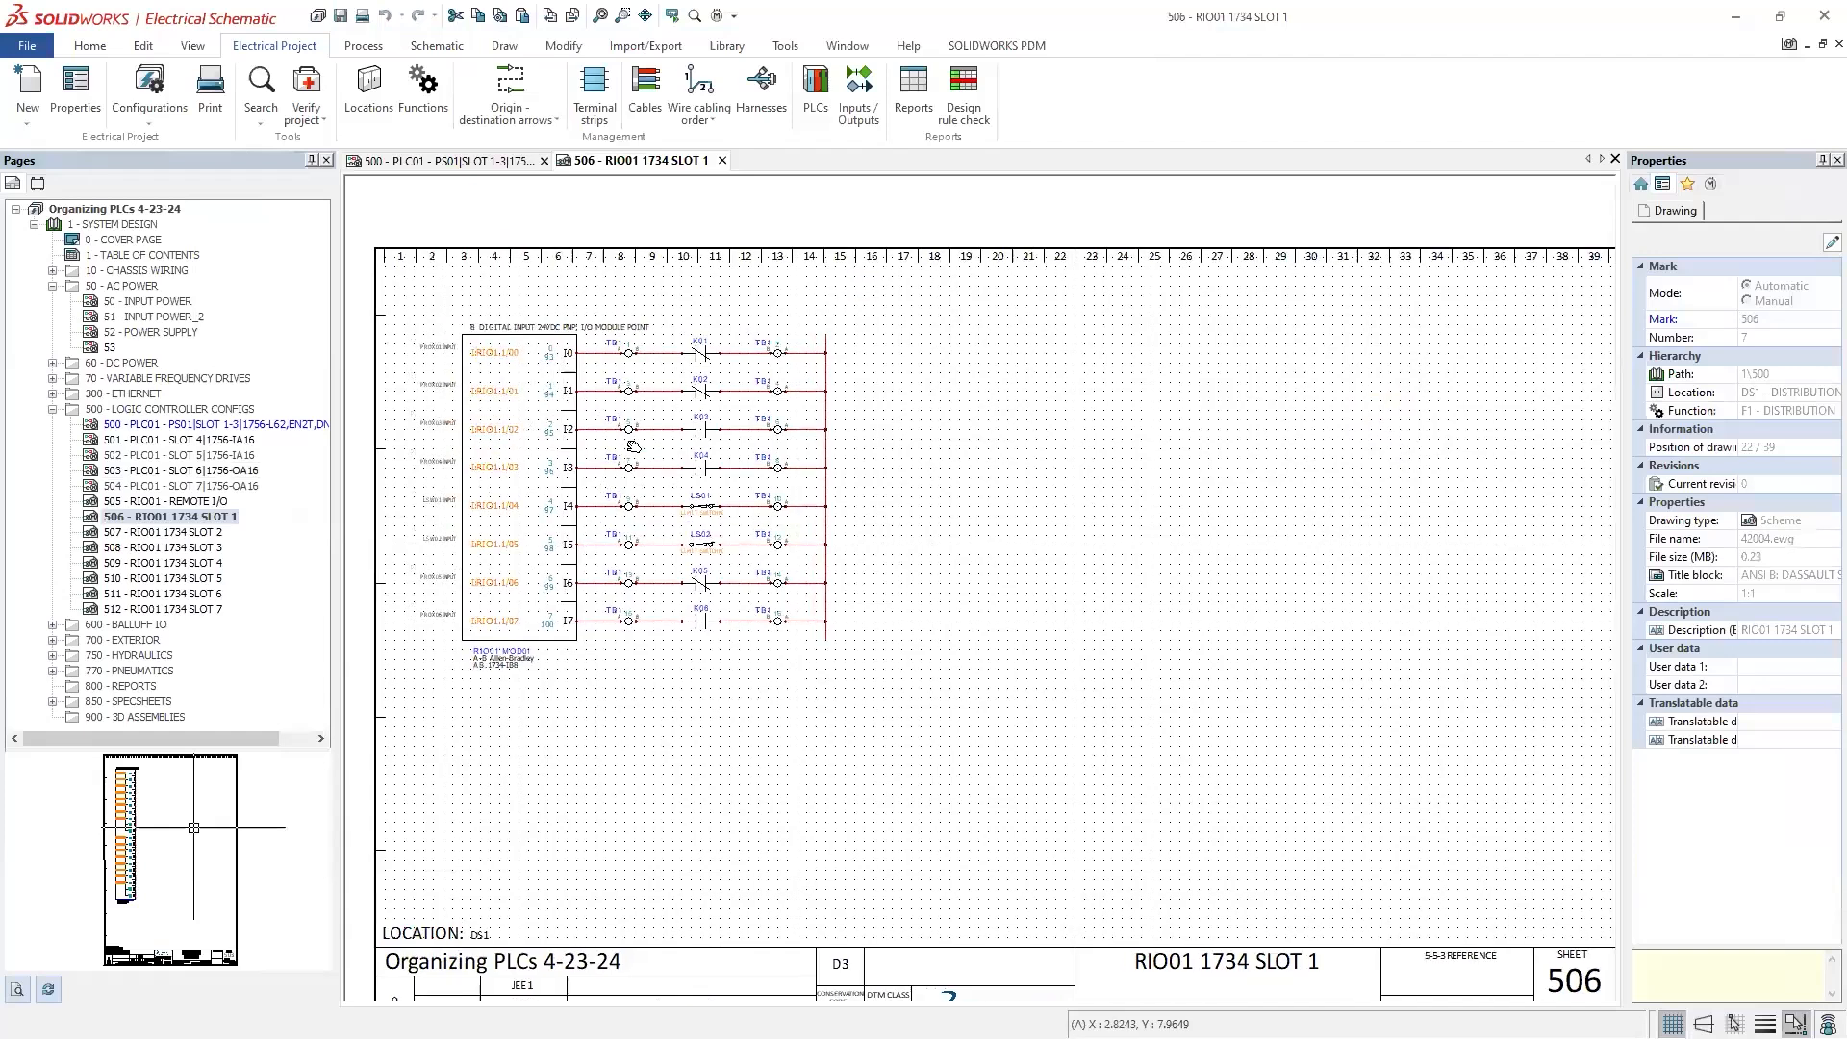
{"action": "scroll", "coordinate": [595, 389], "scroll_direction": "up", "scroll_amount": 1}
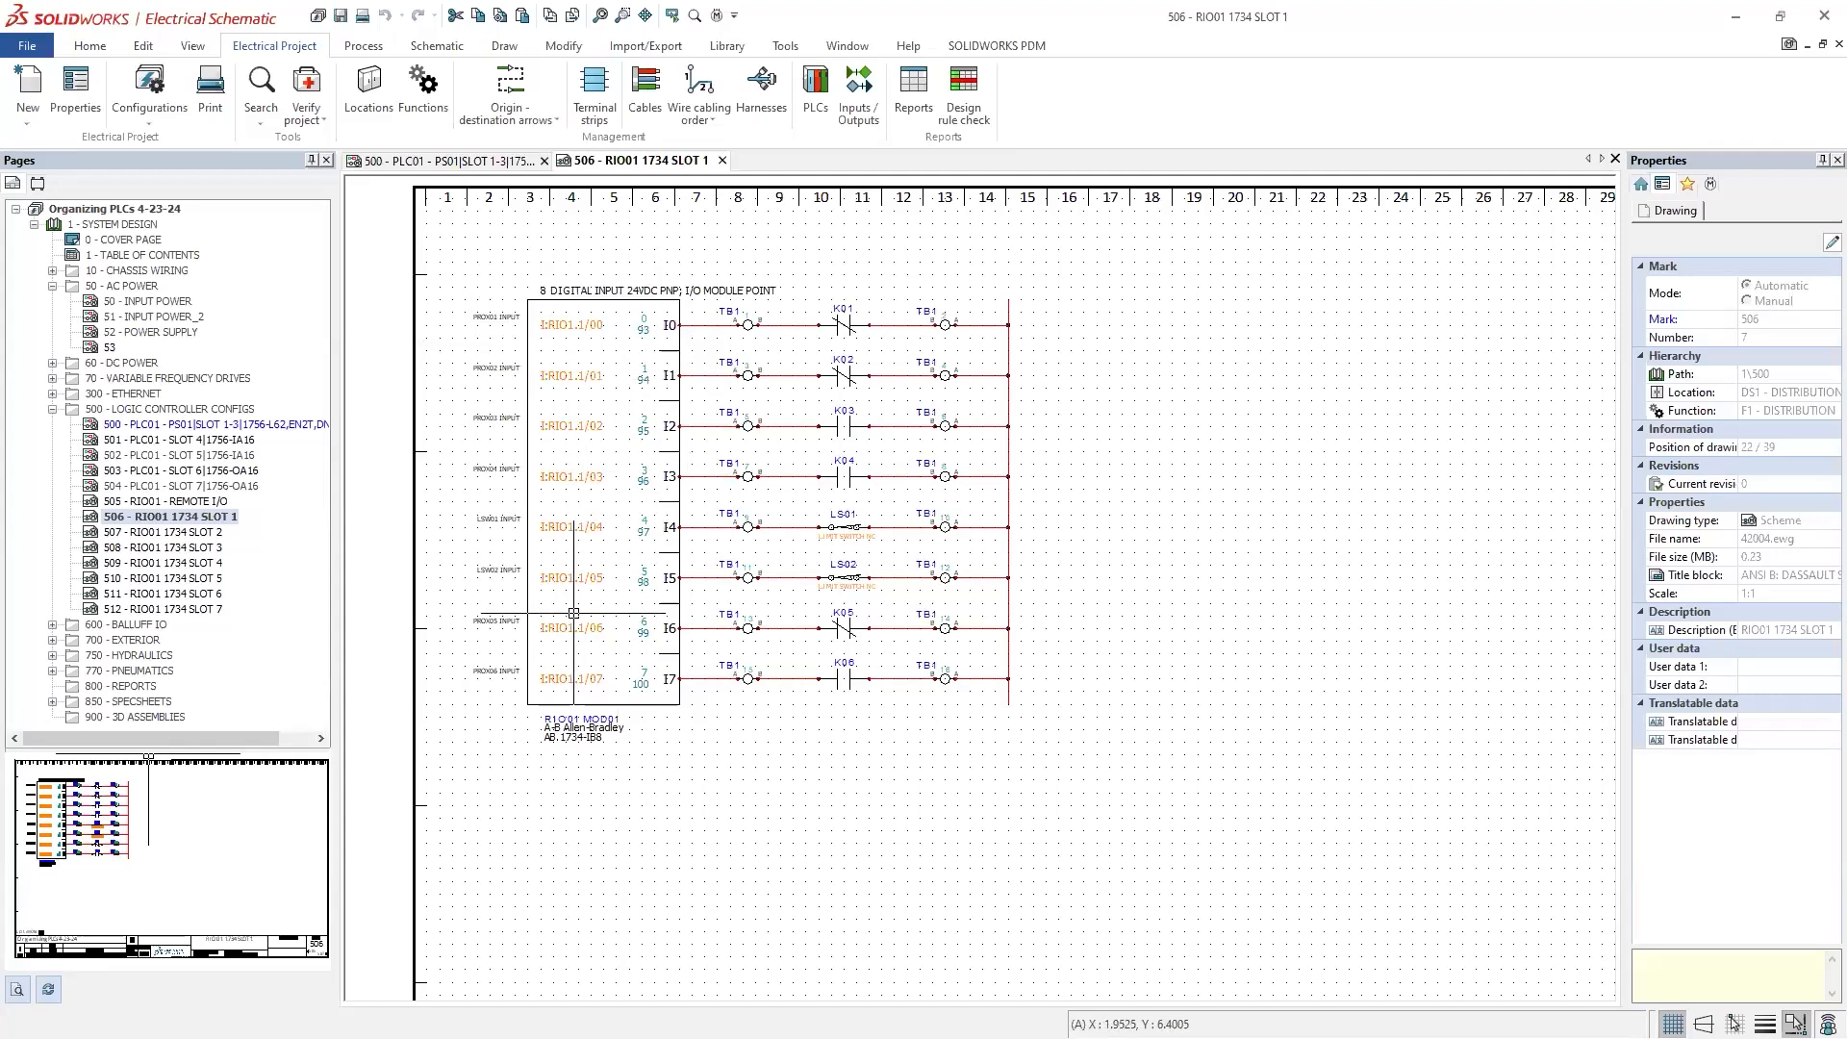
{"action": "scroll", "coordinate": [737, 366], "scroll_direction": "up", "scroll_amount": 2}
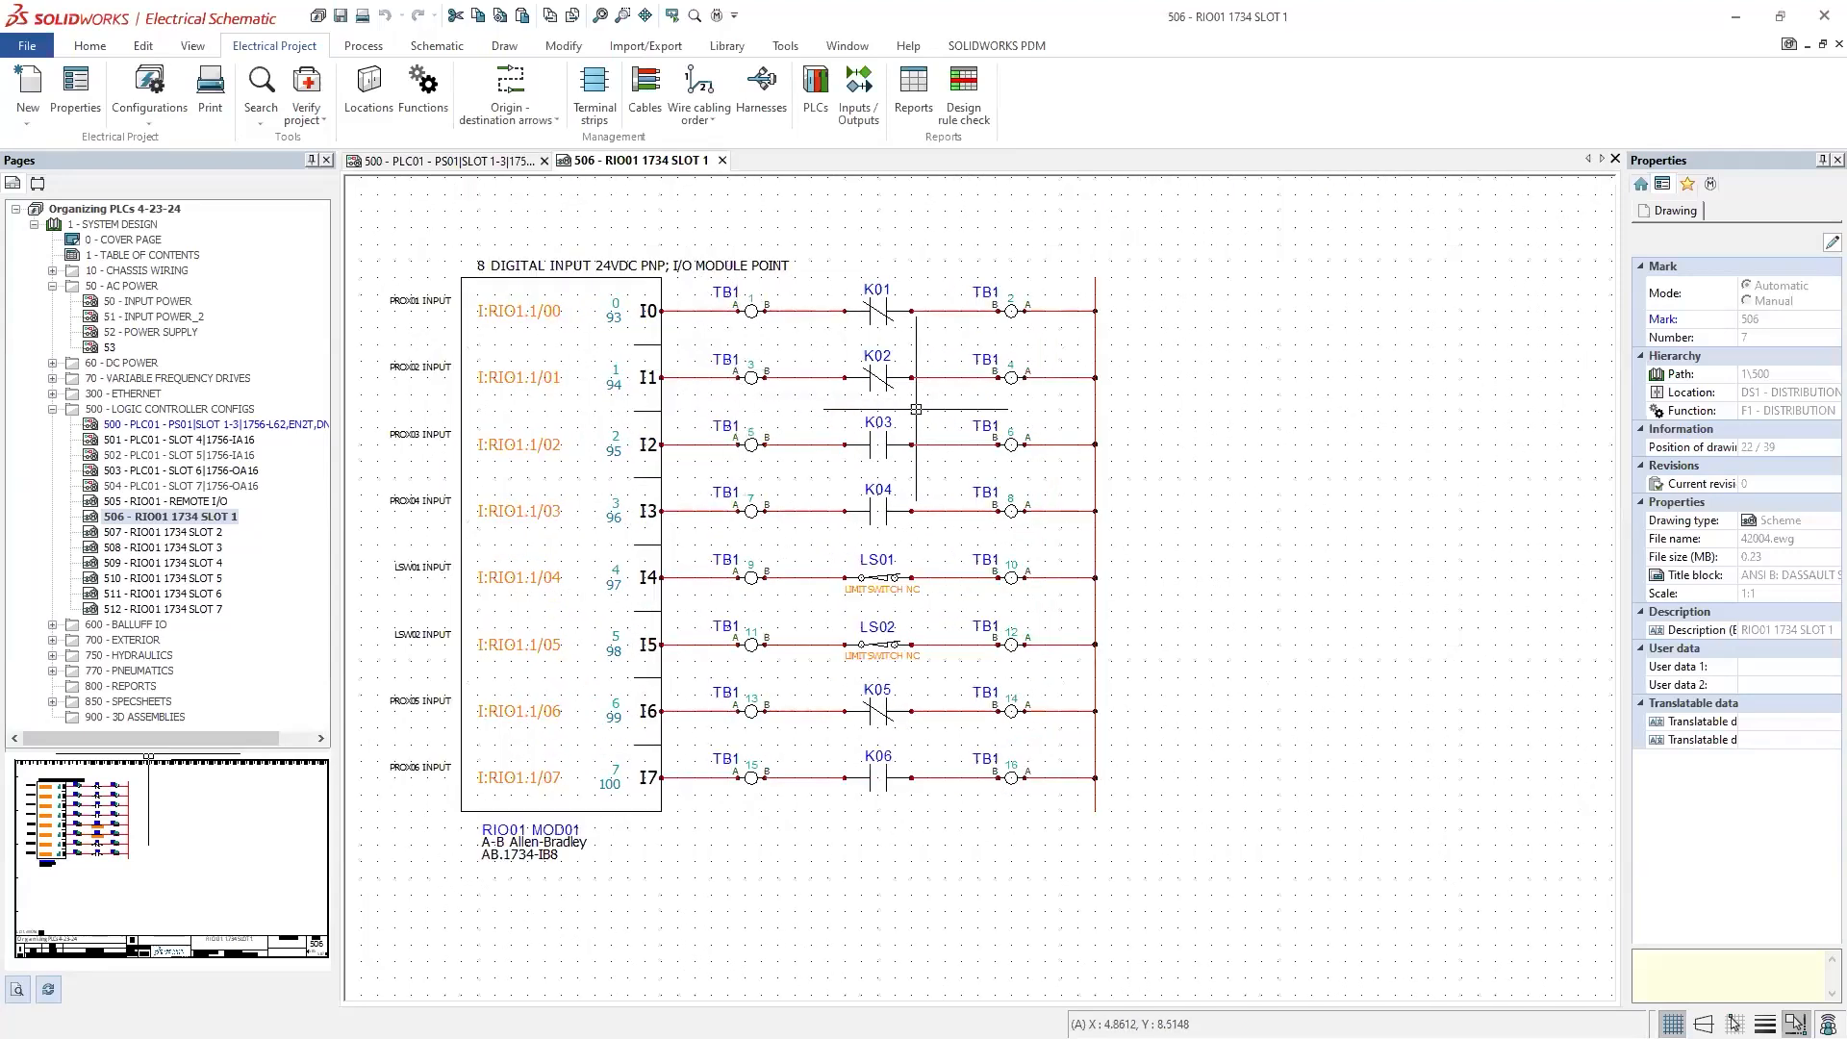
{"action": "scroll", "coordinate": [949, 406], "scroll_direction": "down", "scroll_amount": 1}
{"action": "mouse_move", "coordinate": [947, 443]}
{"action": "middle_mouse_down"}
{"action": "mouse_move", "coordinate": [912, 418]}
{"action": "mouse_move", "coordinate": [911, 438]}
{"action": "middle_mouse_up"}
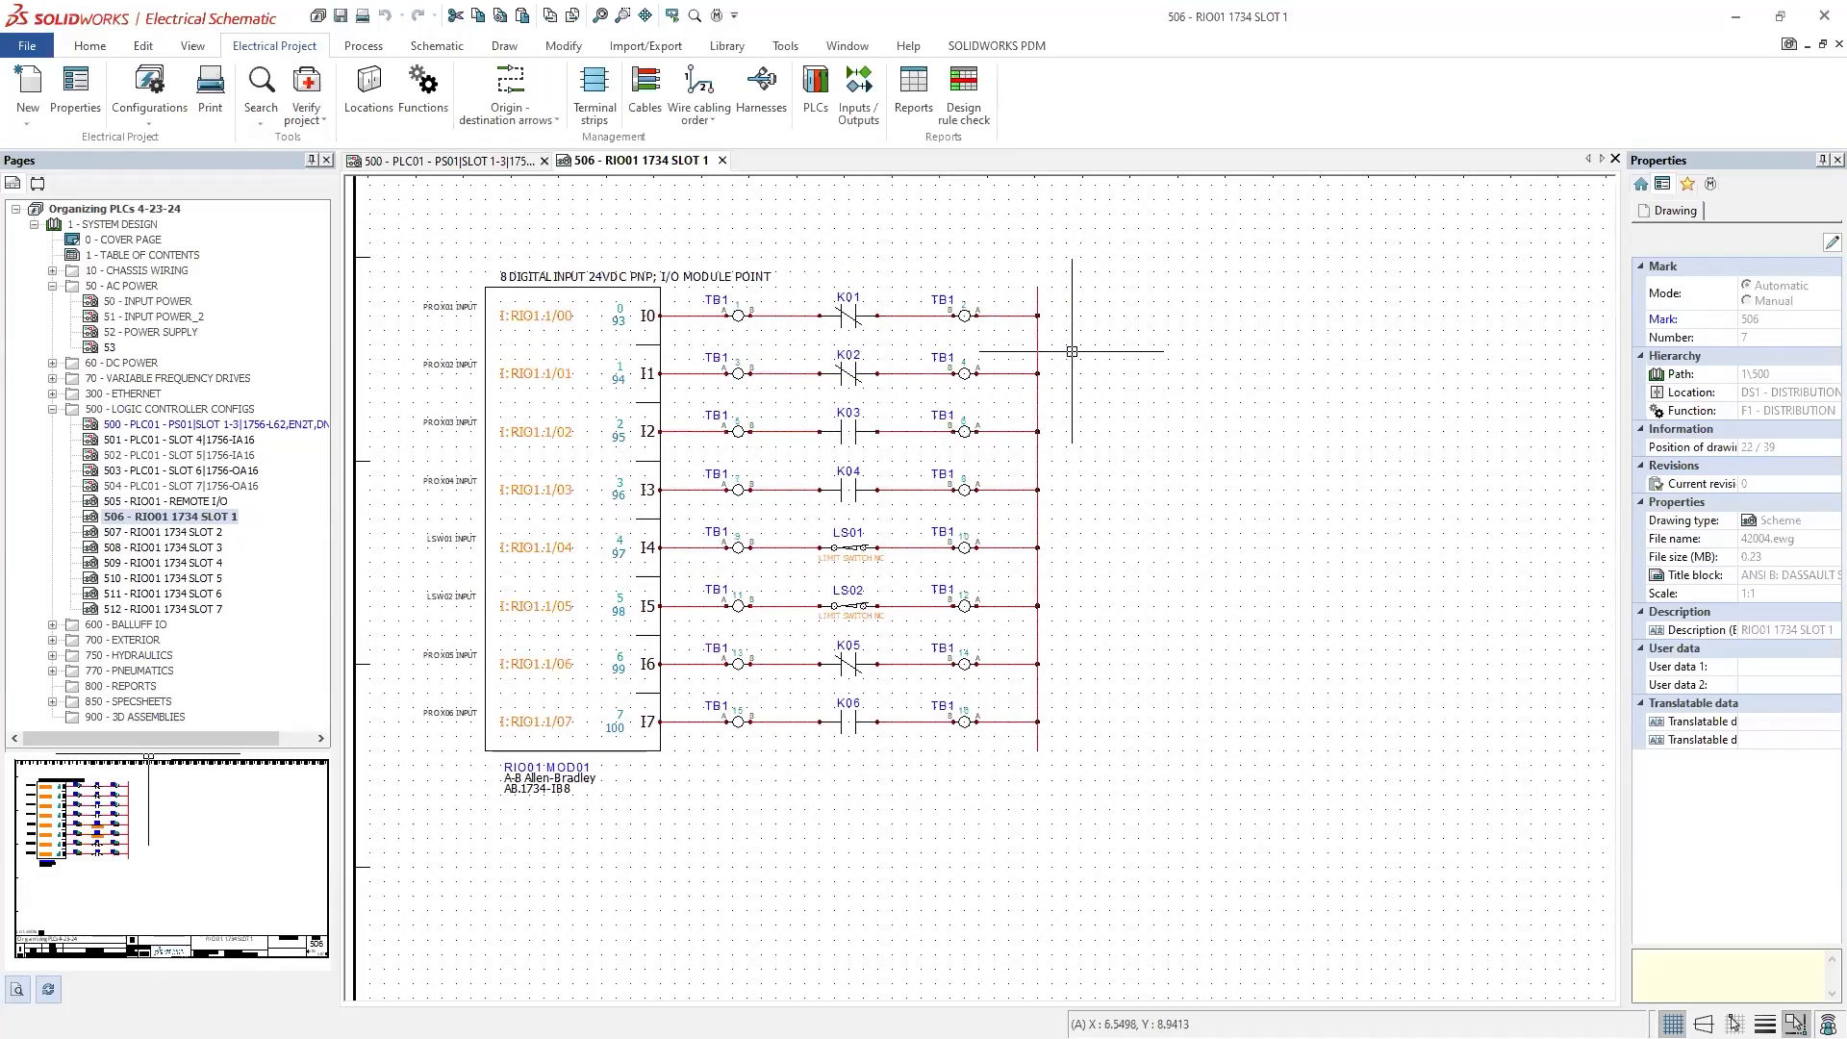
Step: Review the macros associated with RIO01 MOD01's circuits in PLC management and compare them with the circuits on drawing 506
{"action": "left_click", "coordinate": [815, 114]}
{"action": "left_click", "coordinate": [233, 240]}
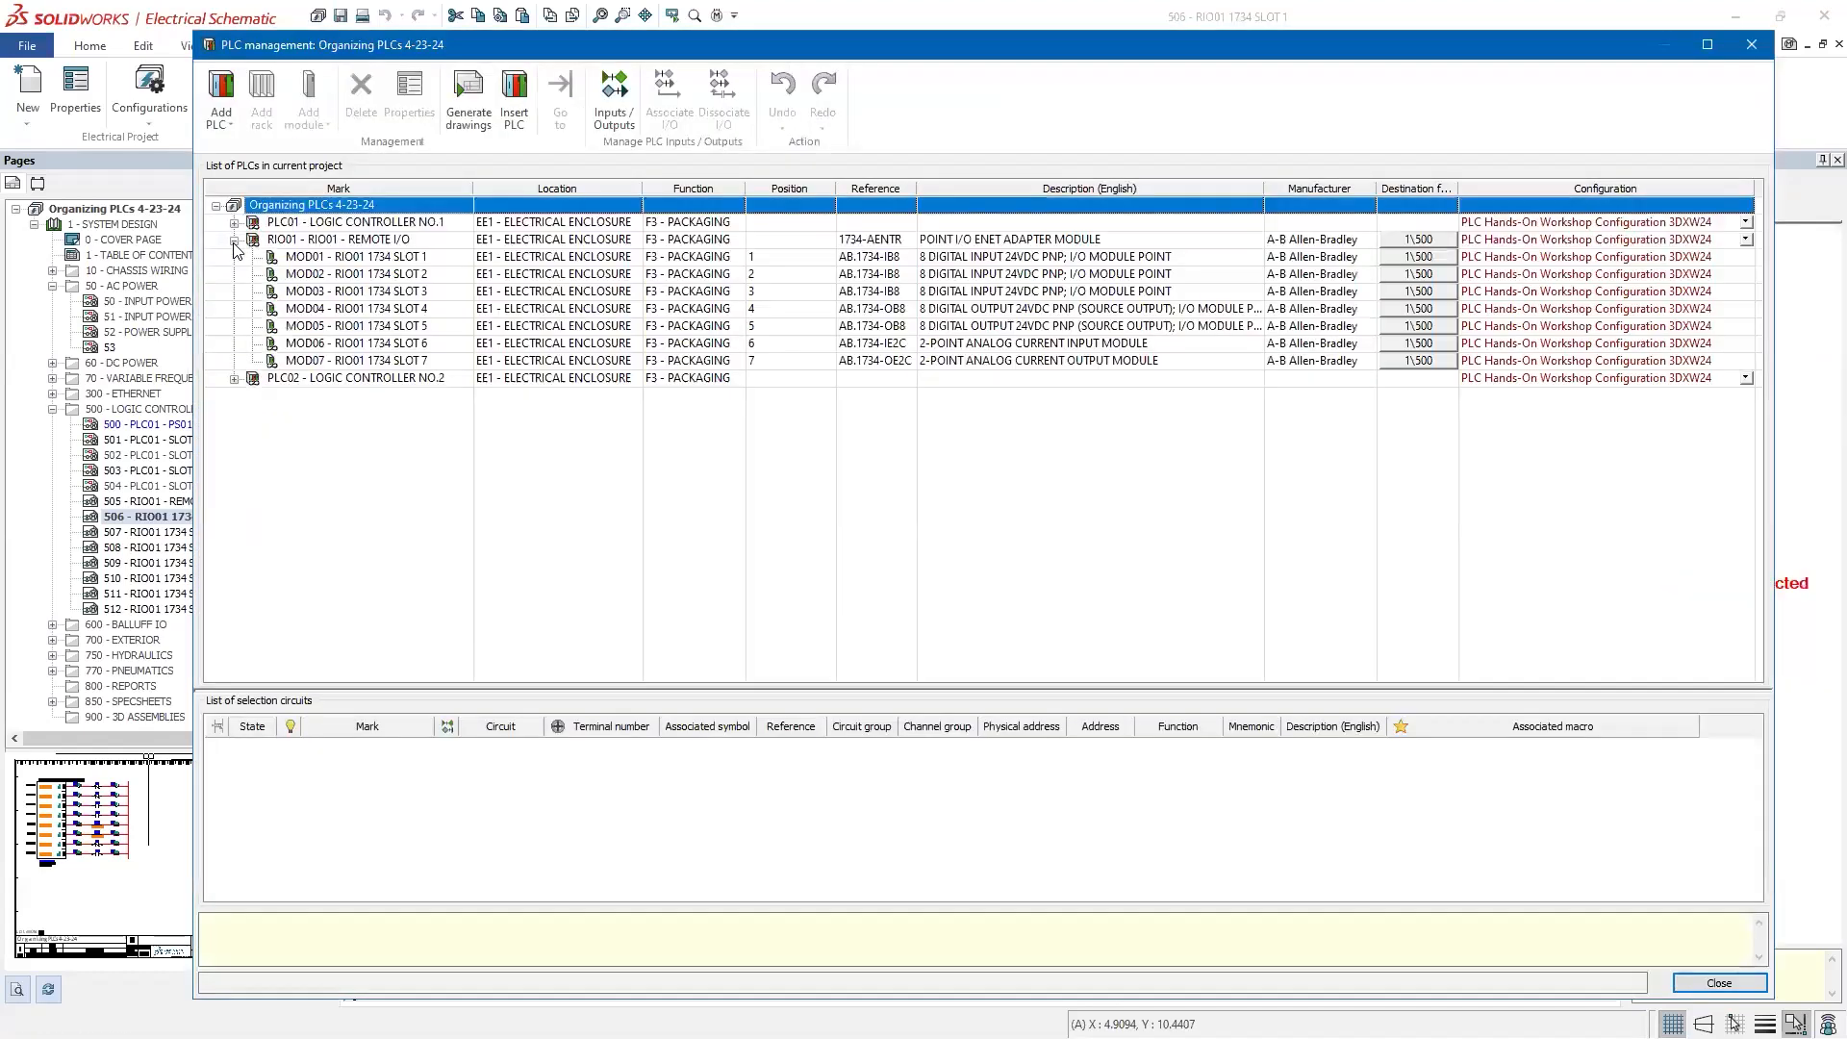
{"action": "left_click", "coordinate": [308, 240]}
{"action": "left_click", "coordinate": [308, 256]}
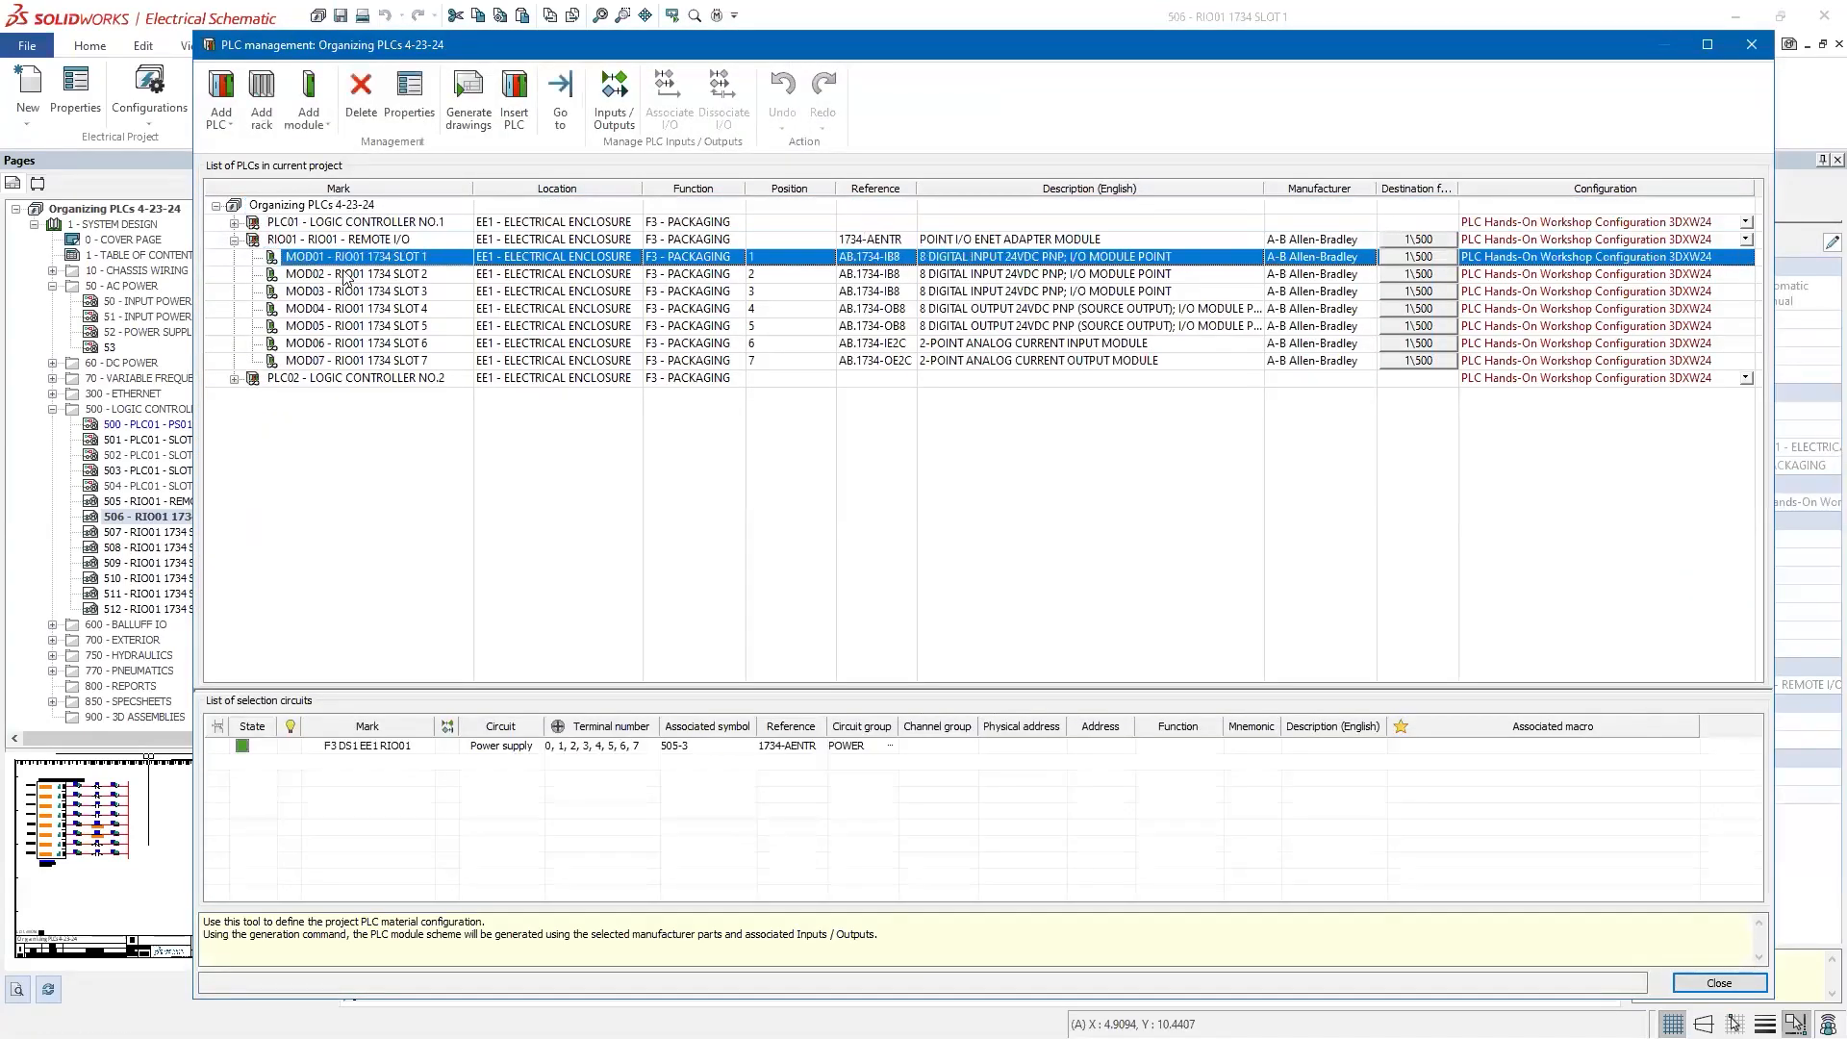
{"action": "left_click_drag", "start_coordinate": [1259, 687], "coordinate": [1244, 585]}
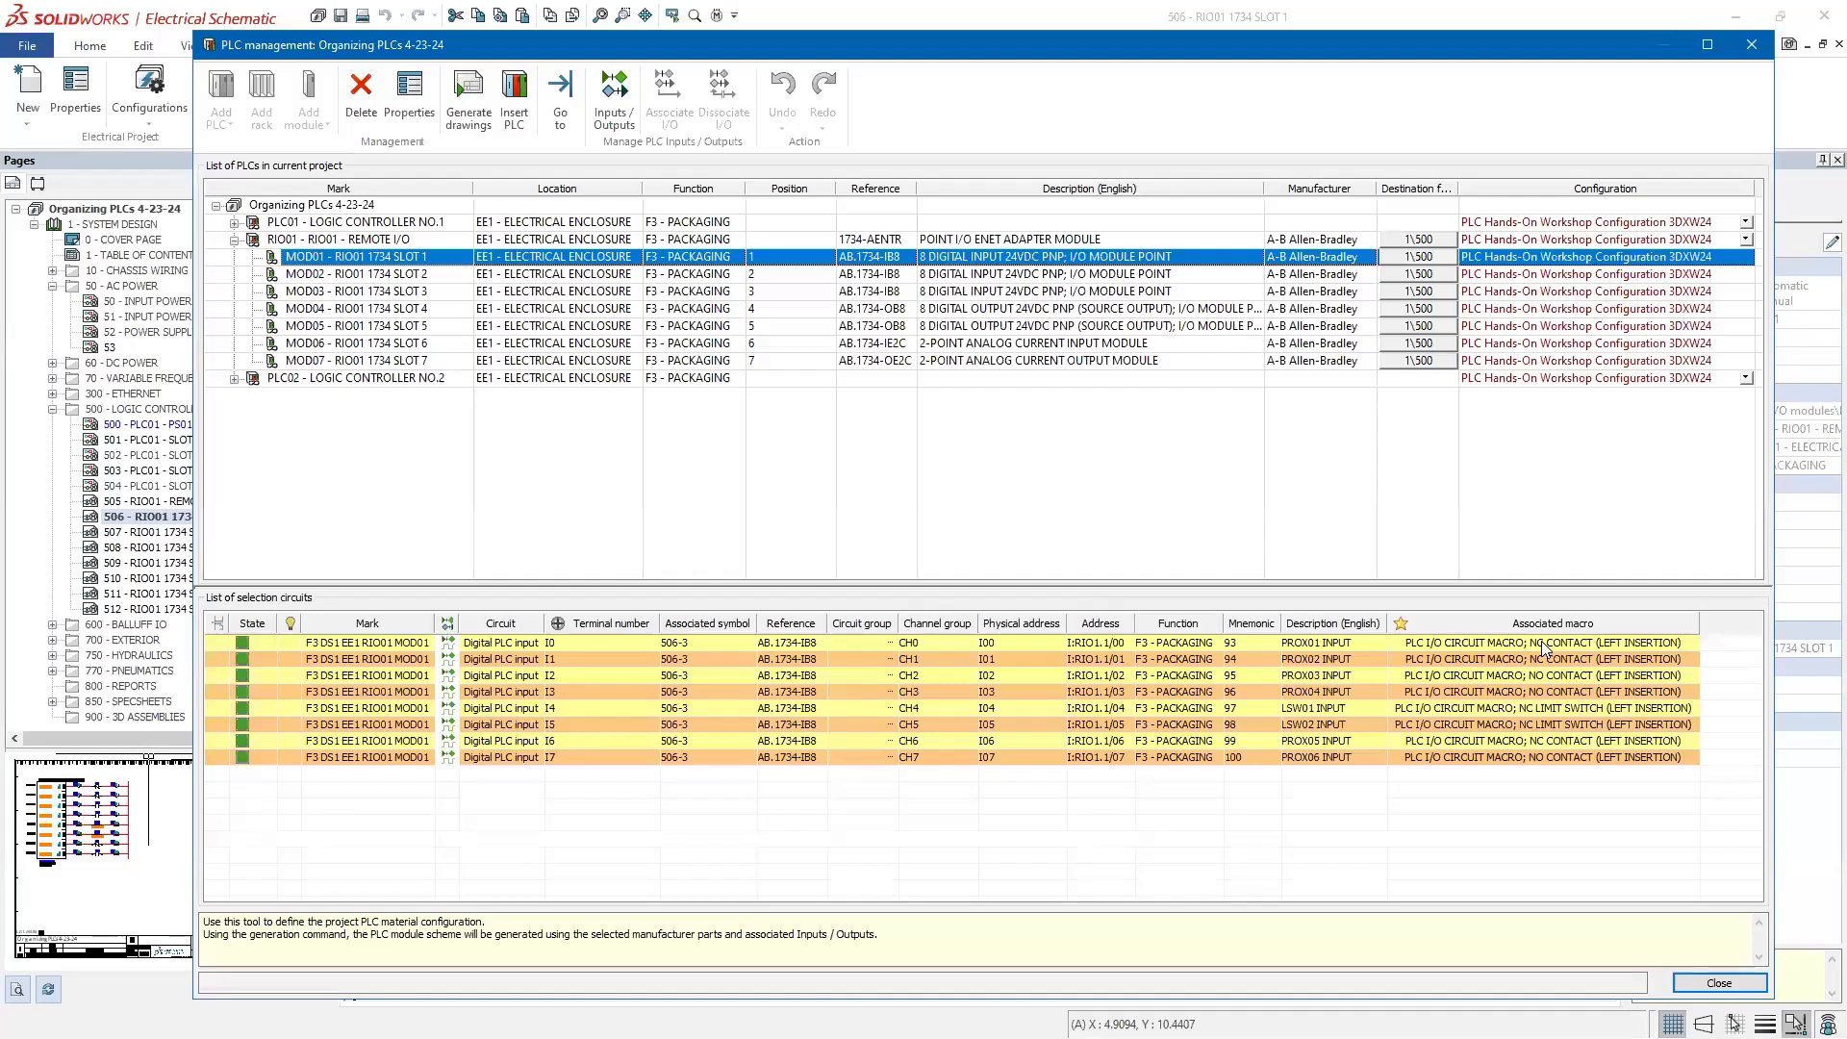
{"action": "left_click", "coordinate": [1751, 45]}
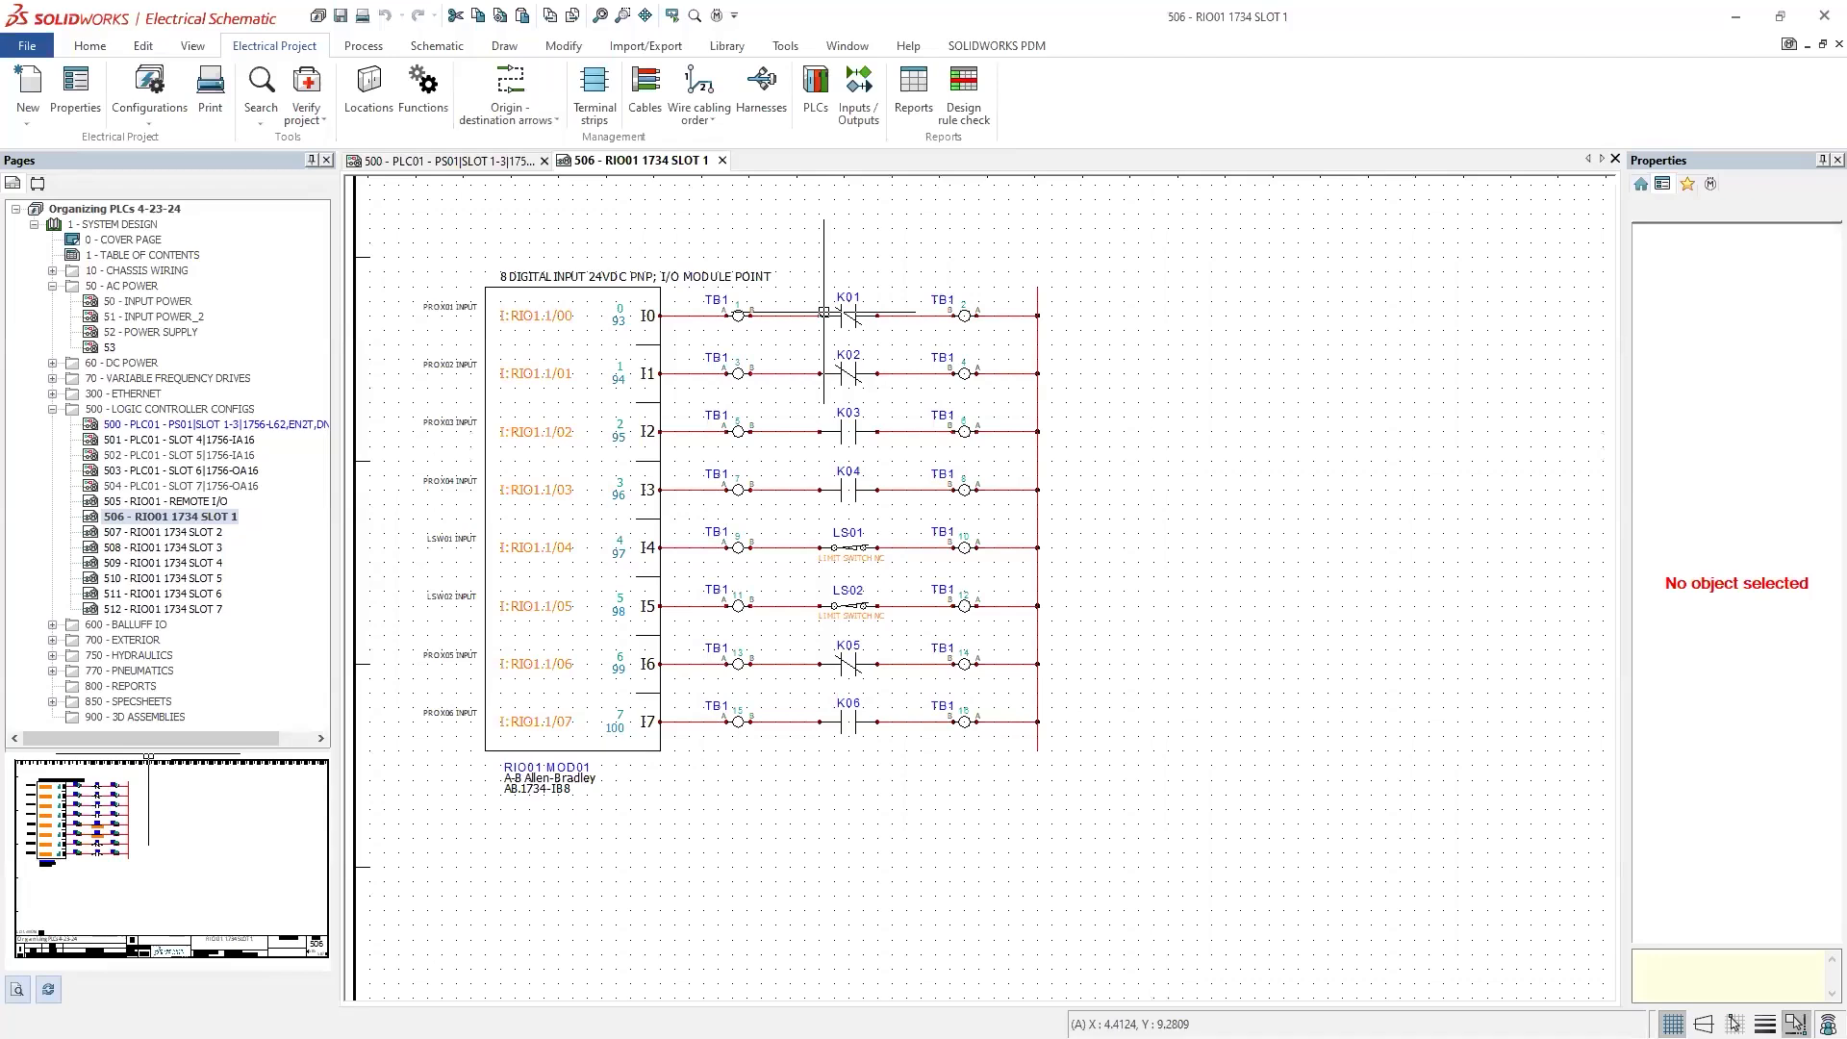
{"action": "left_click", "coordinate": [816, 88]}
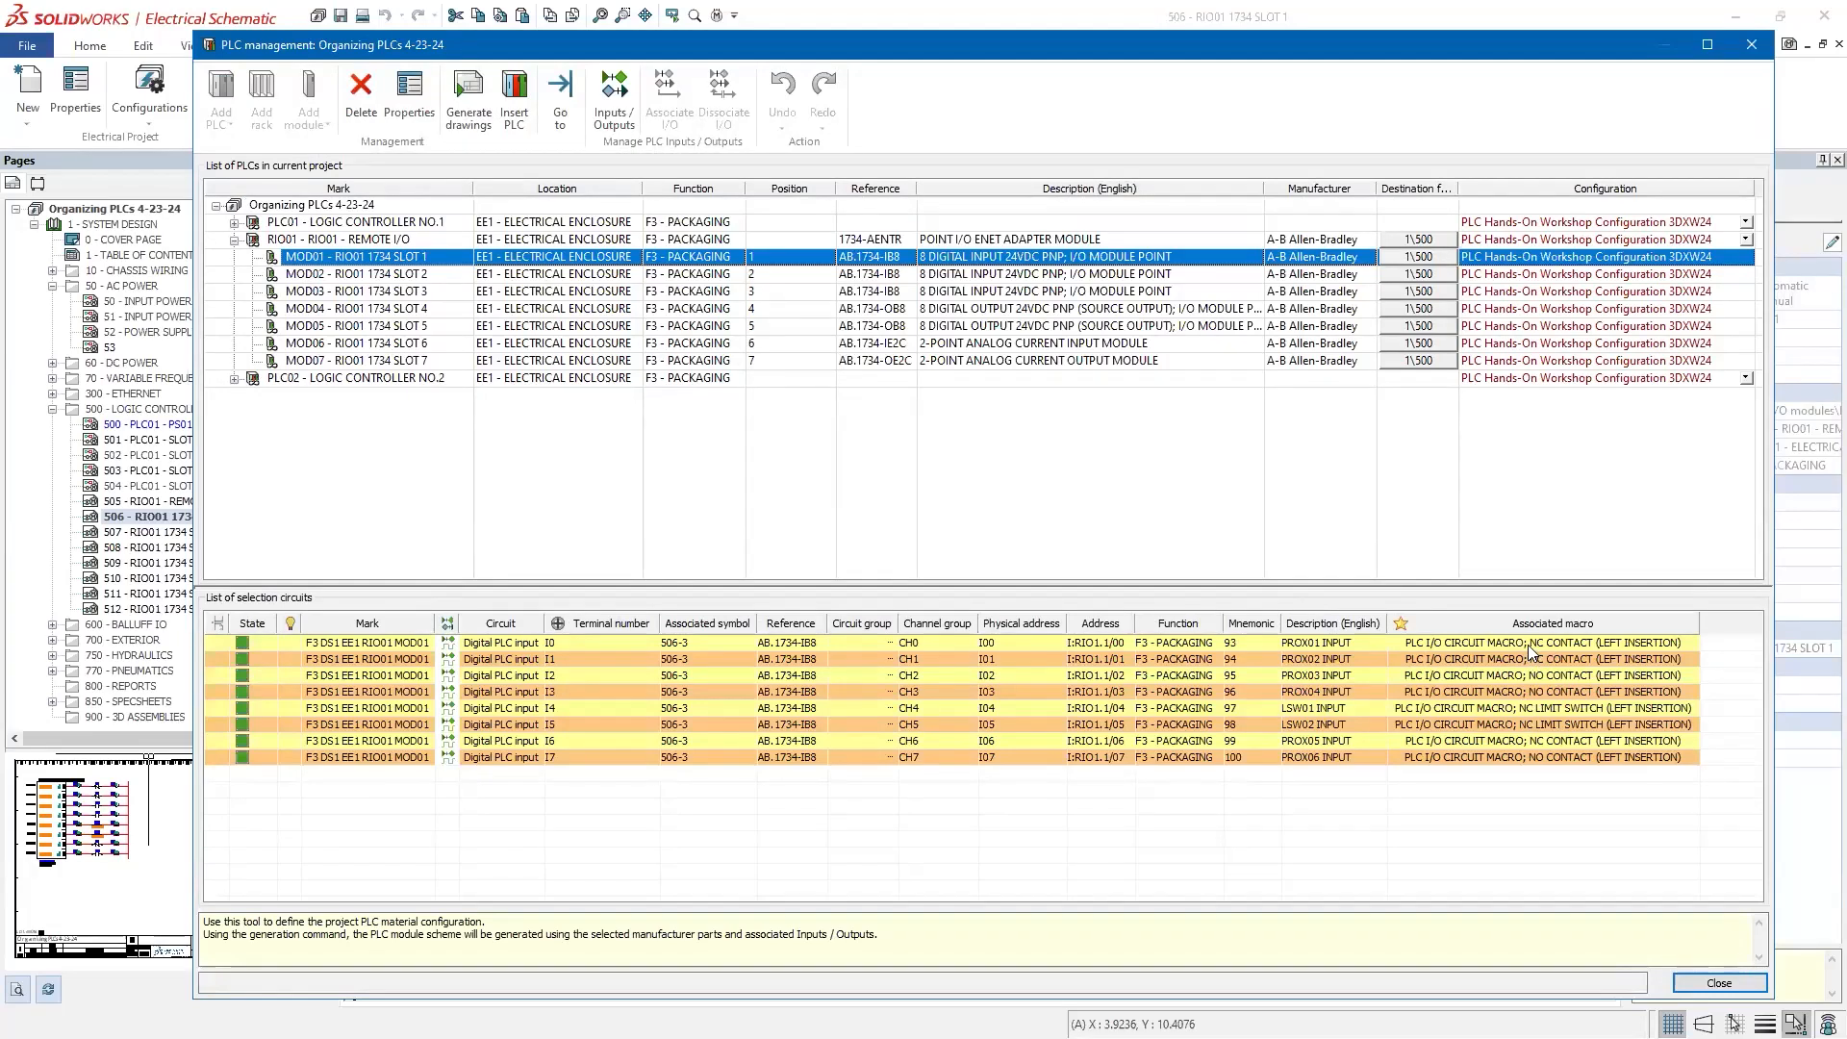
{"action": "left_click", "coordinate": [1751, 45]}
{"action": "mouse_move", "coordinate": [919, 298]}
{"action": "left_mouse_down"}
{"action": "mouse_move", "coordinate": [676, 338]}
{"action": "mouse_move", "coordinate": [1116, 294]}
{"action": "left_mouse_up"}
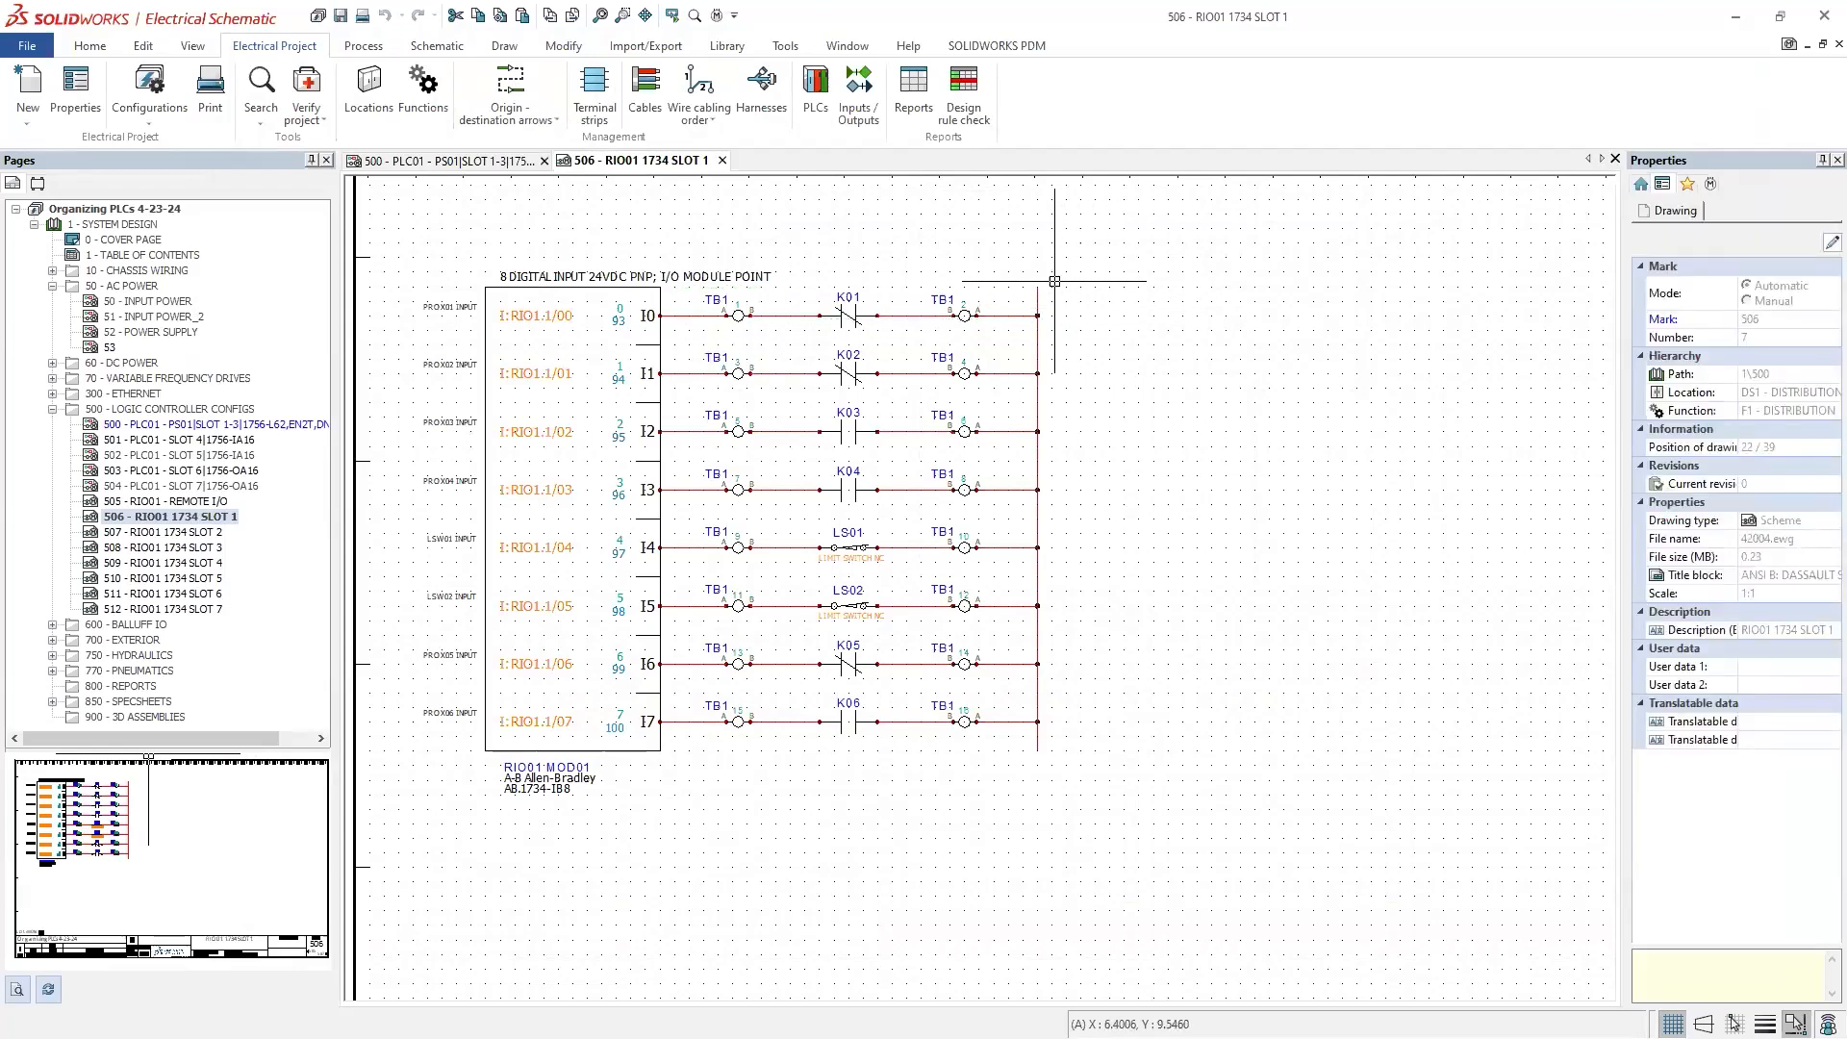
Step: Browse the PLC I/O CIRCUIT MACROS class in macro management, then close the manager
{"action": "left_click", "coordinate": [725, 46]}
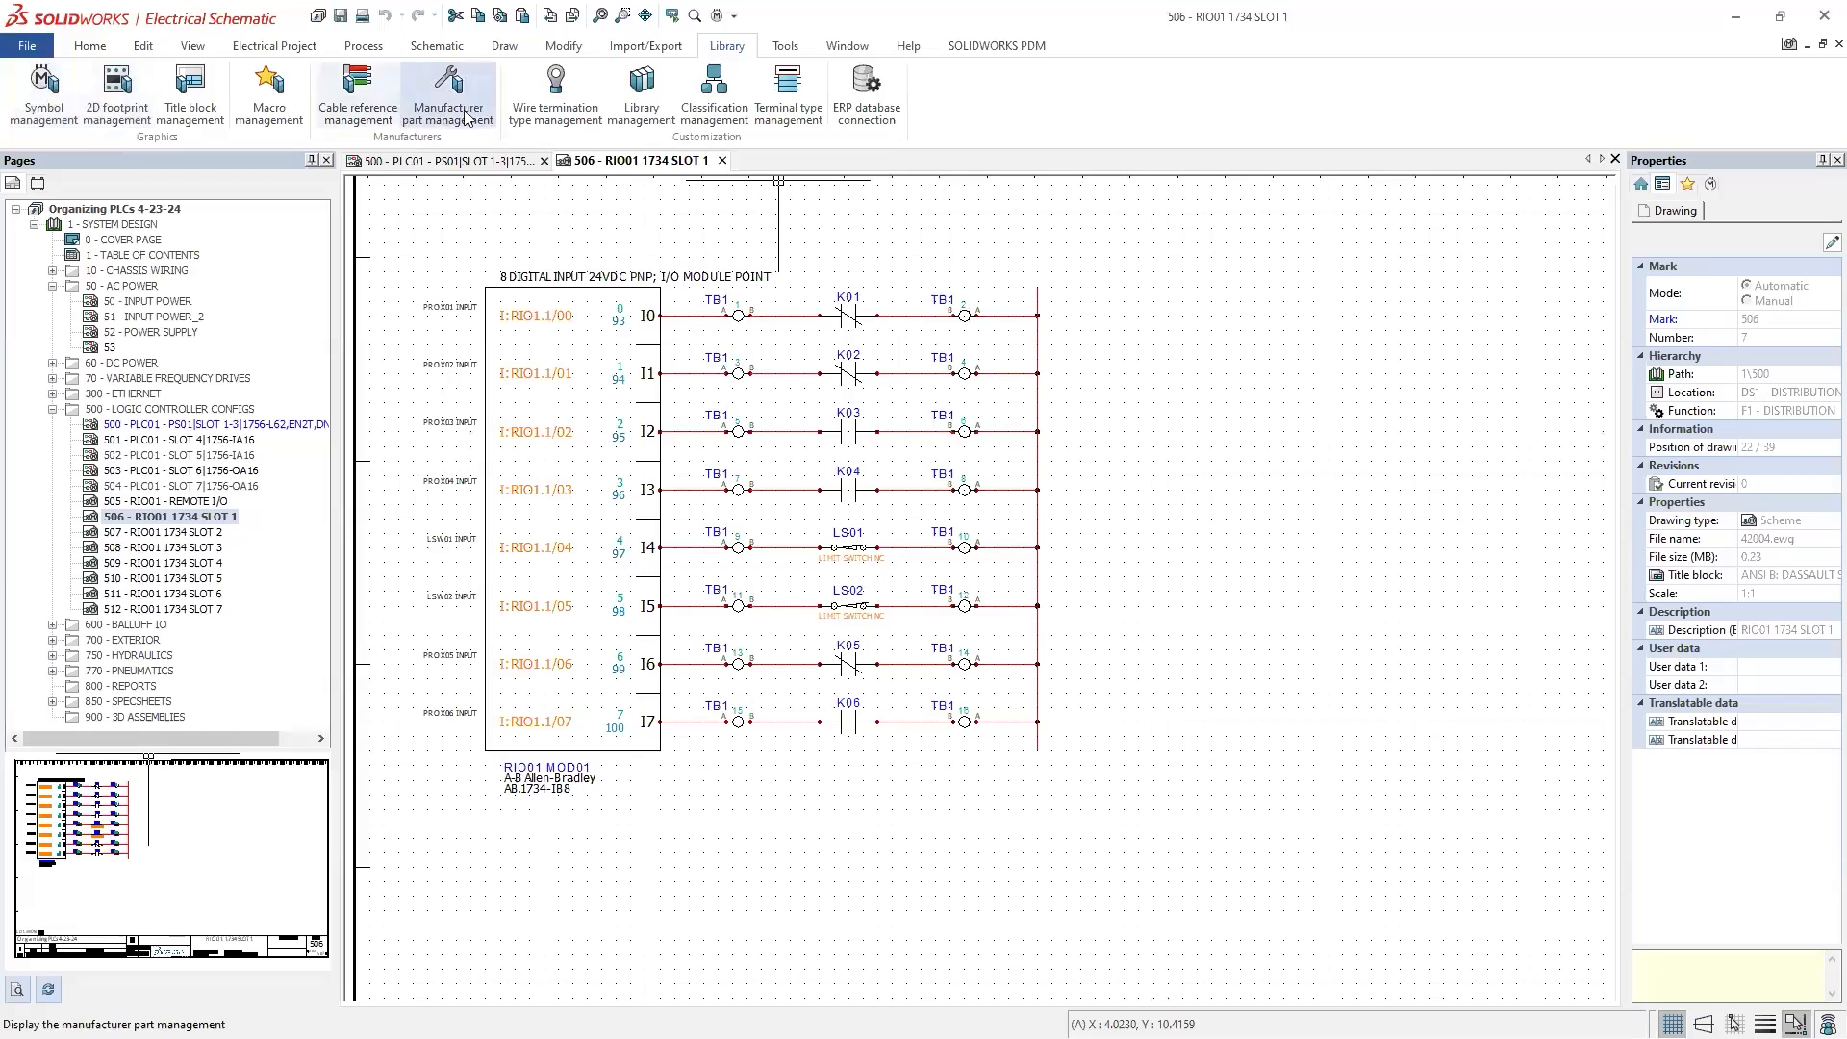
{"action": "left_click", "coordinate": [266, 113]}
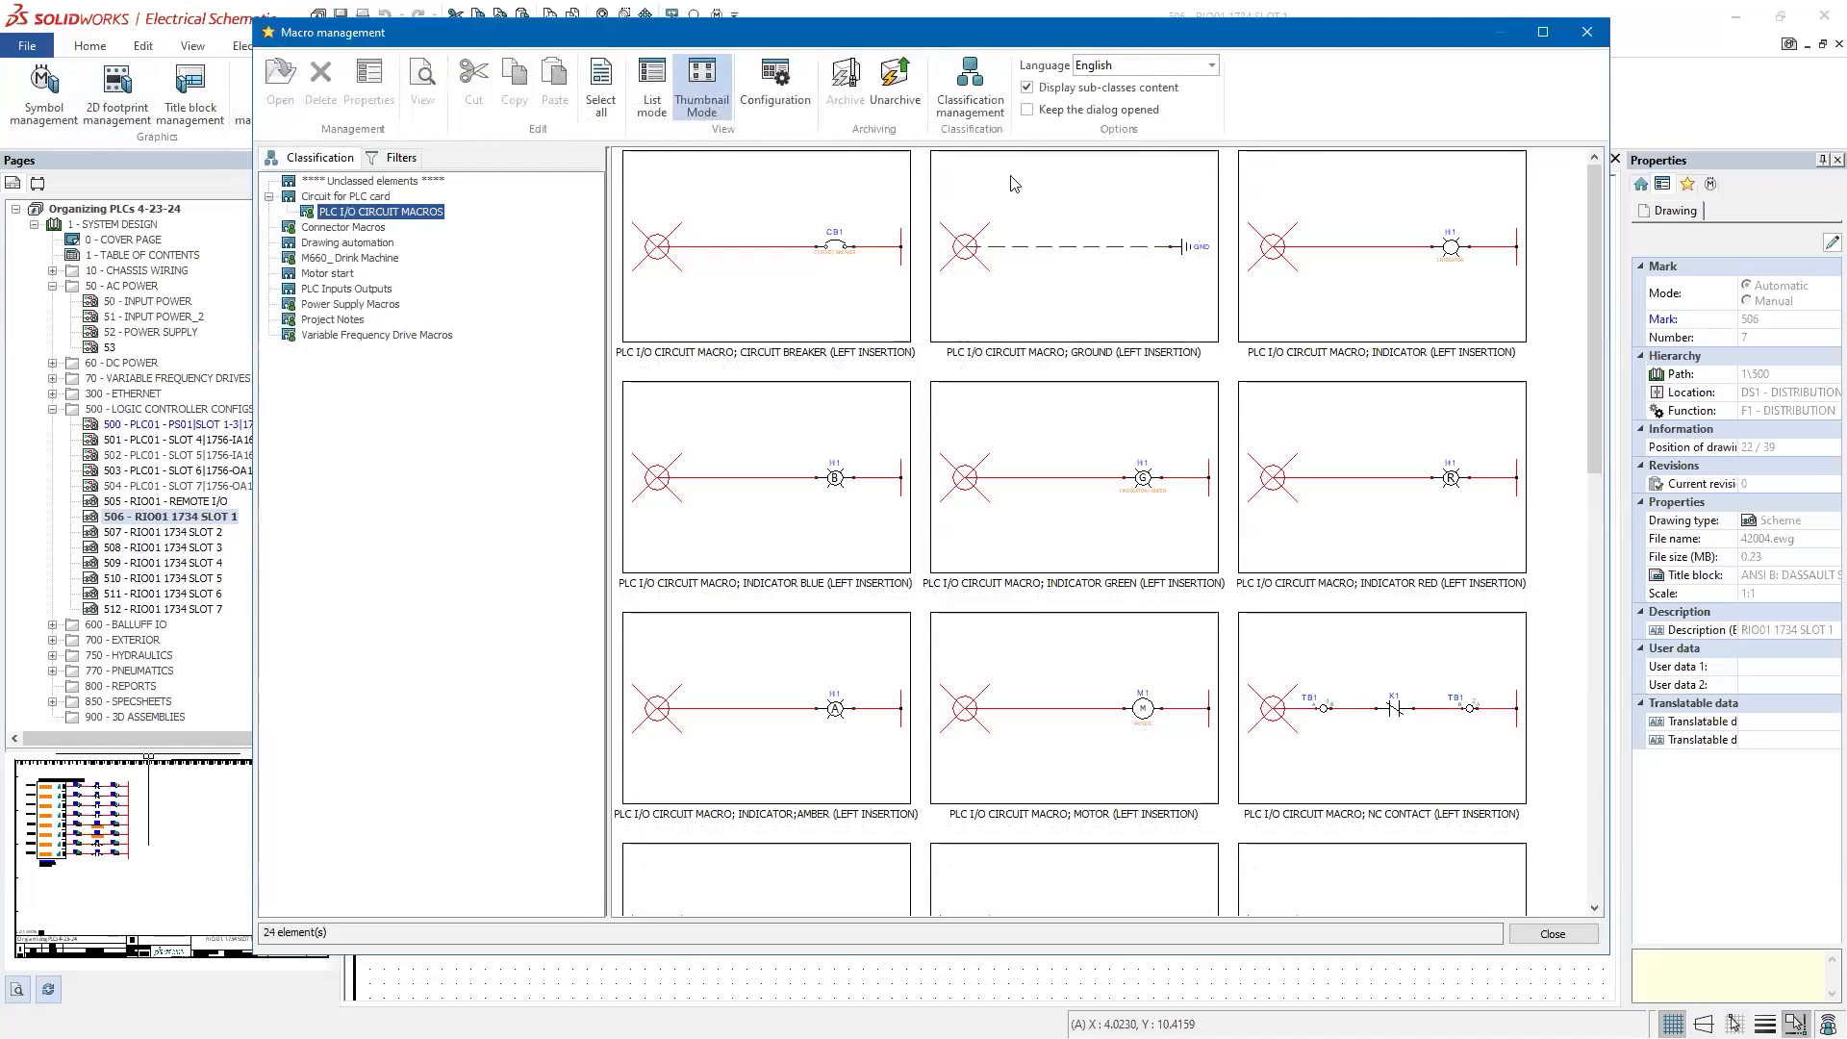
{"action": "left_click_drag", "start_coordinate": [1593, 241], "coordinate": [1590, 699]}
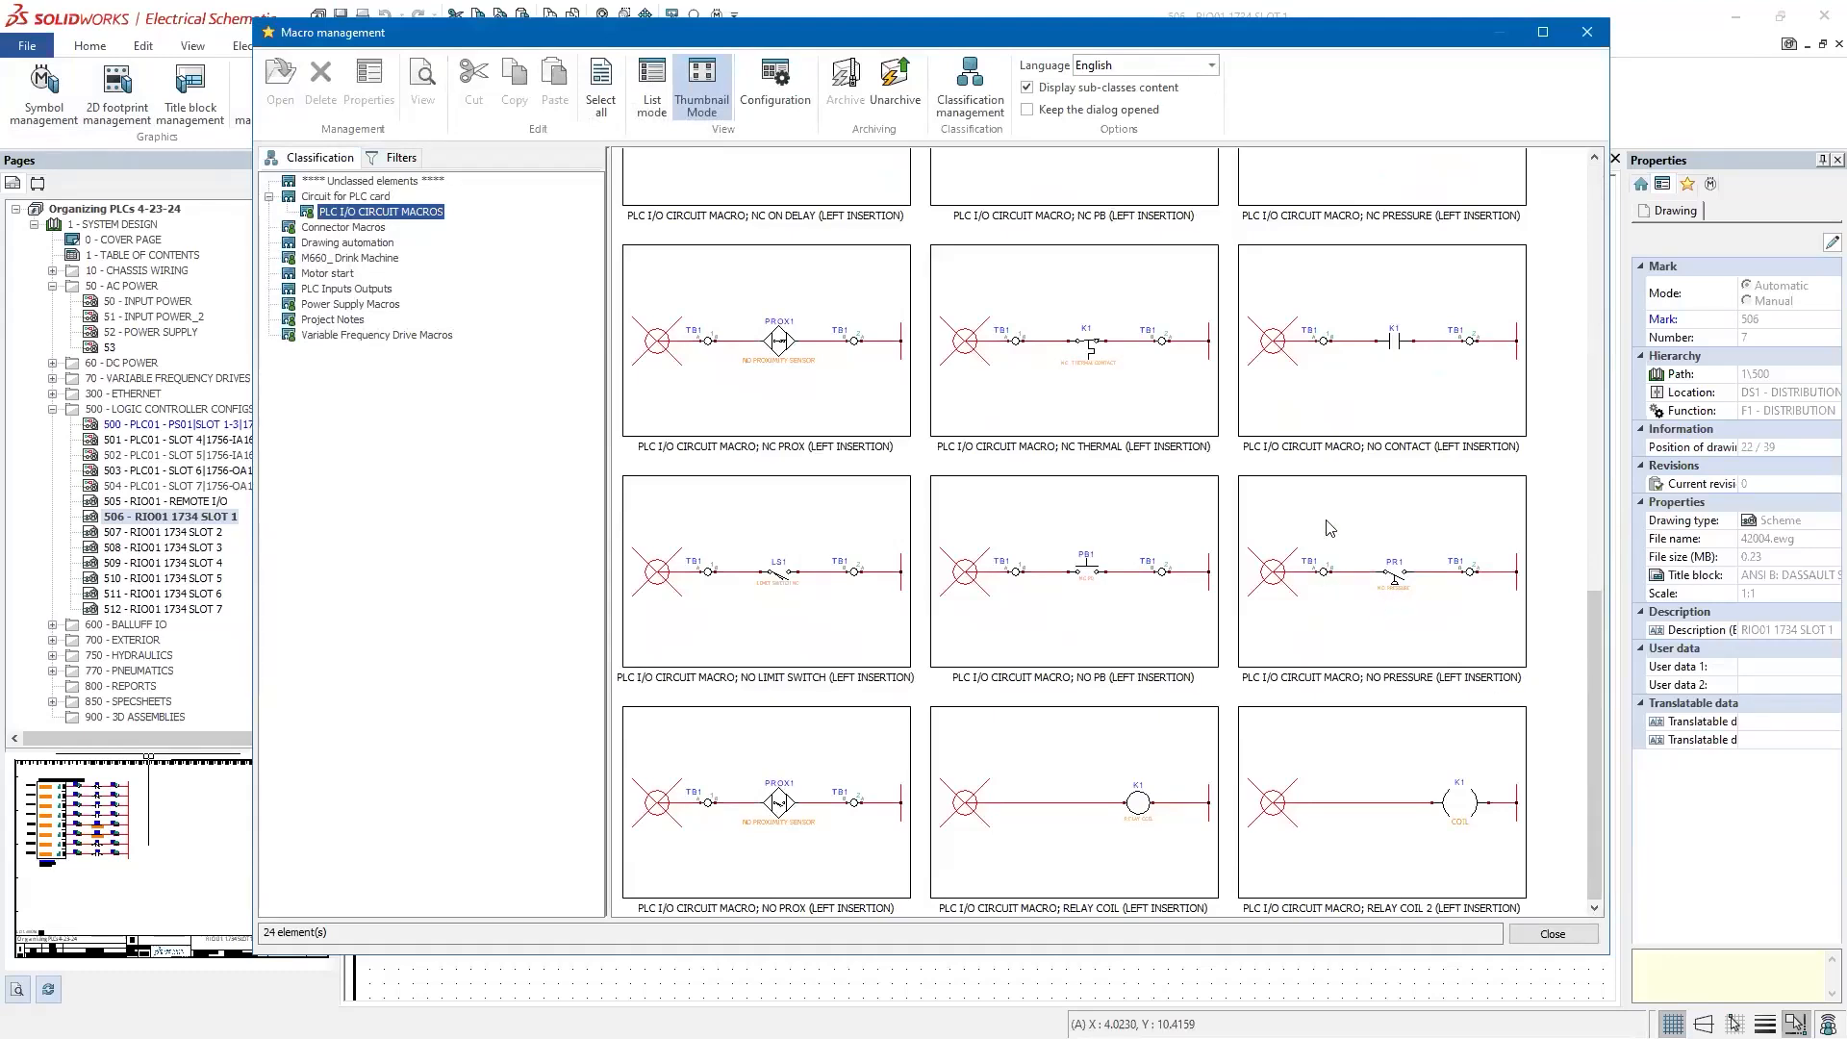
{"action": "scroll", "coordinate": [1222, 561], "scroll_direction": "up", "scroll_amount": 3}
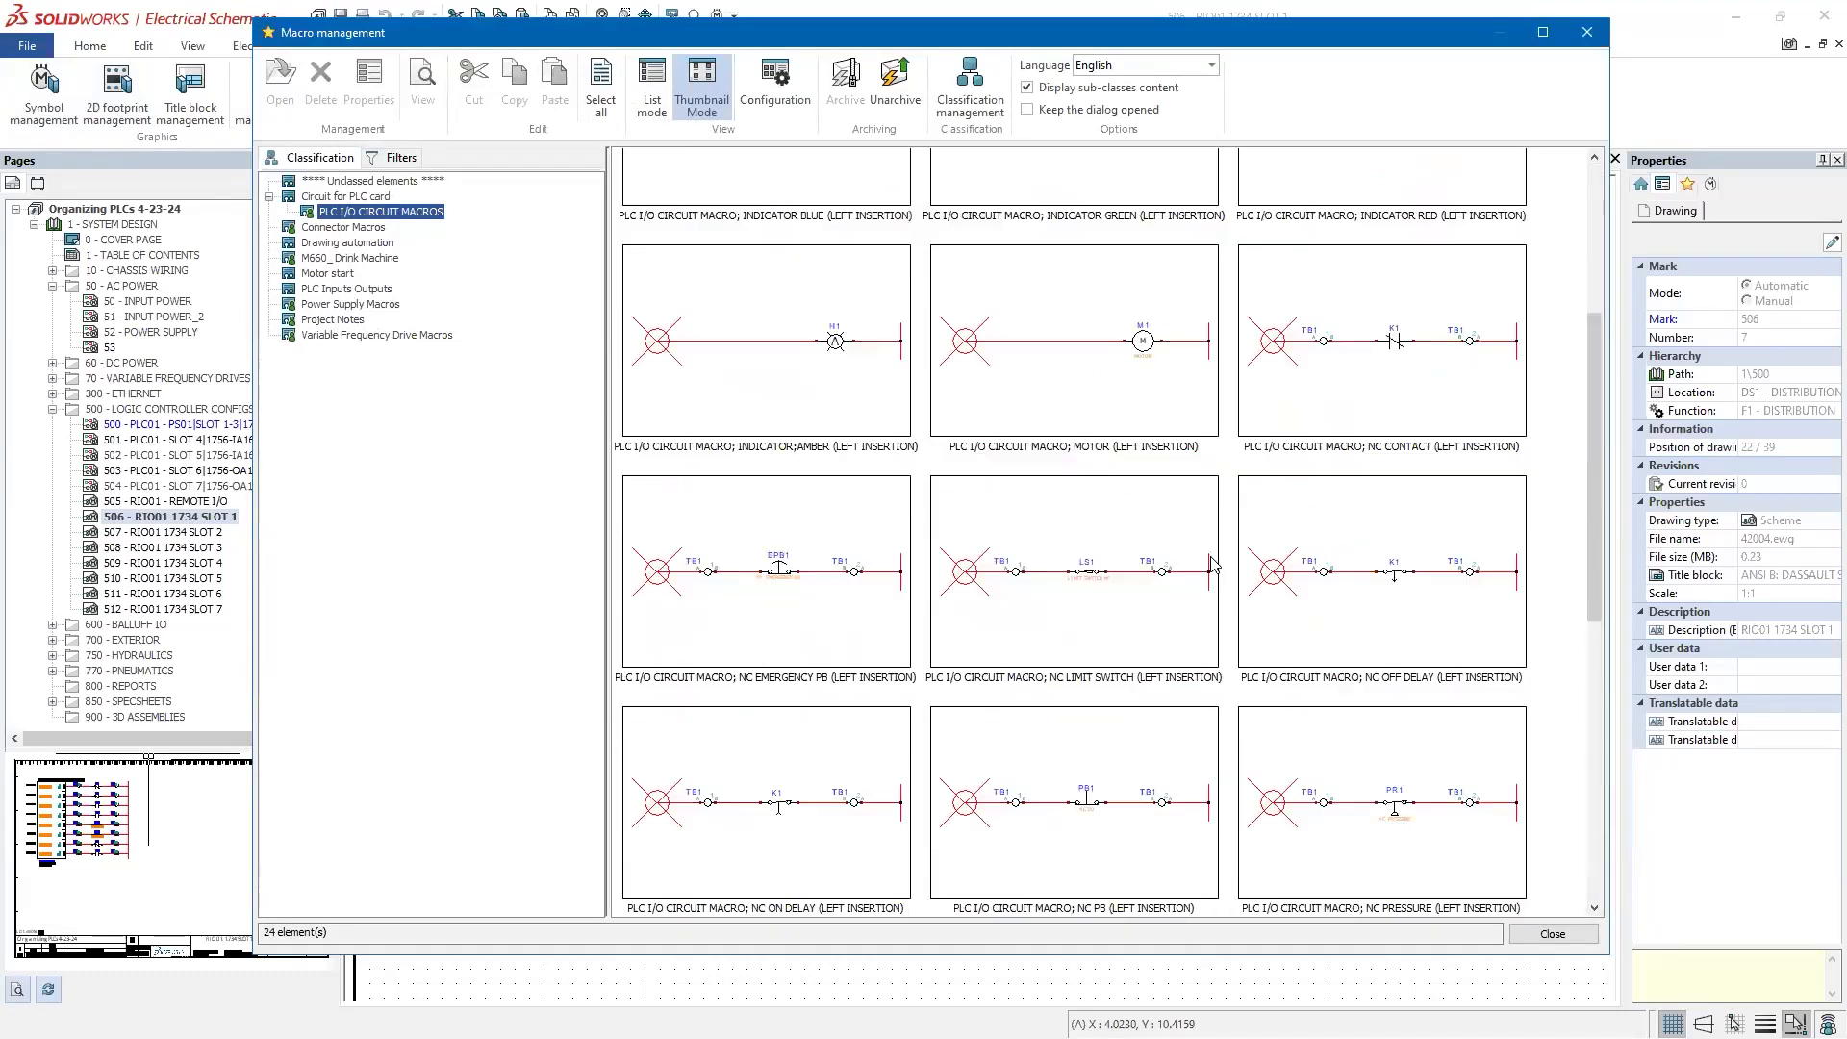
{"action": "scroll", "coordinate": [1087, 412], "scroll_direction": "up", "scroll_amount": 2}
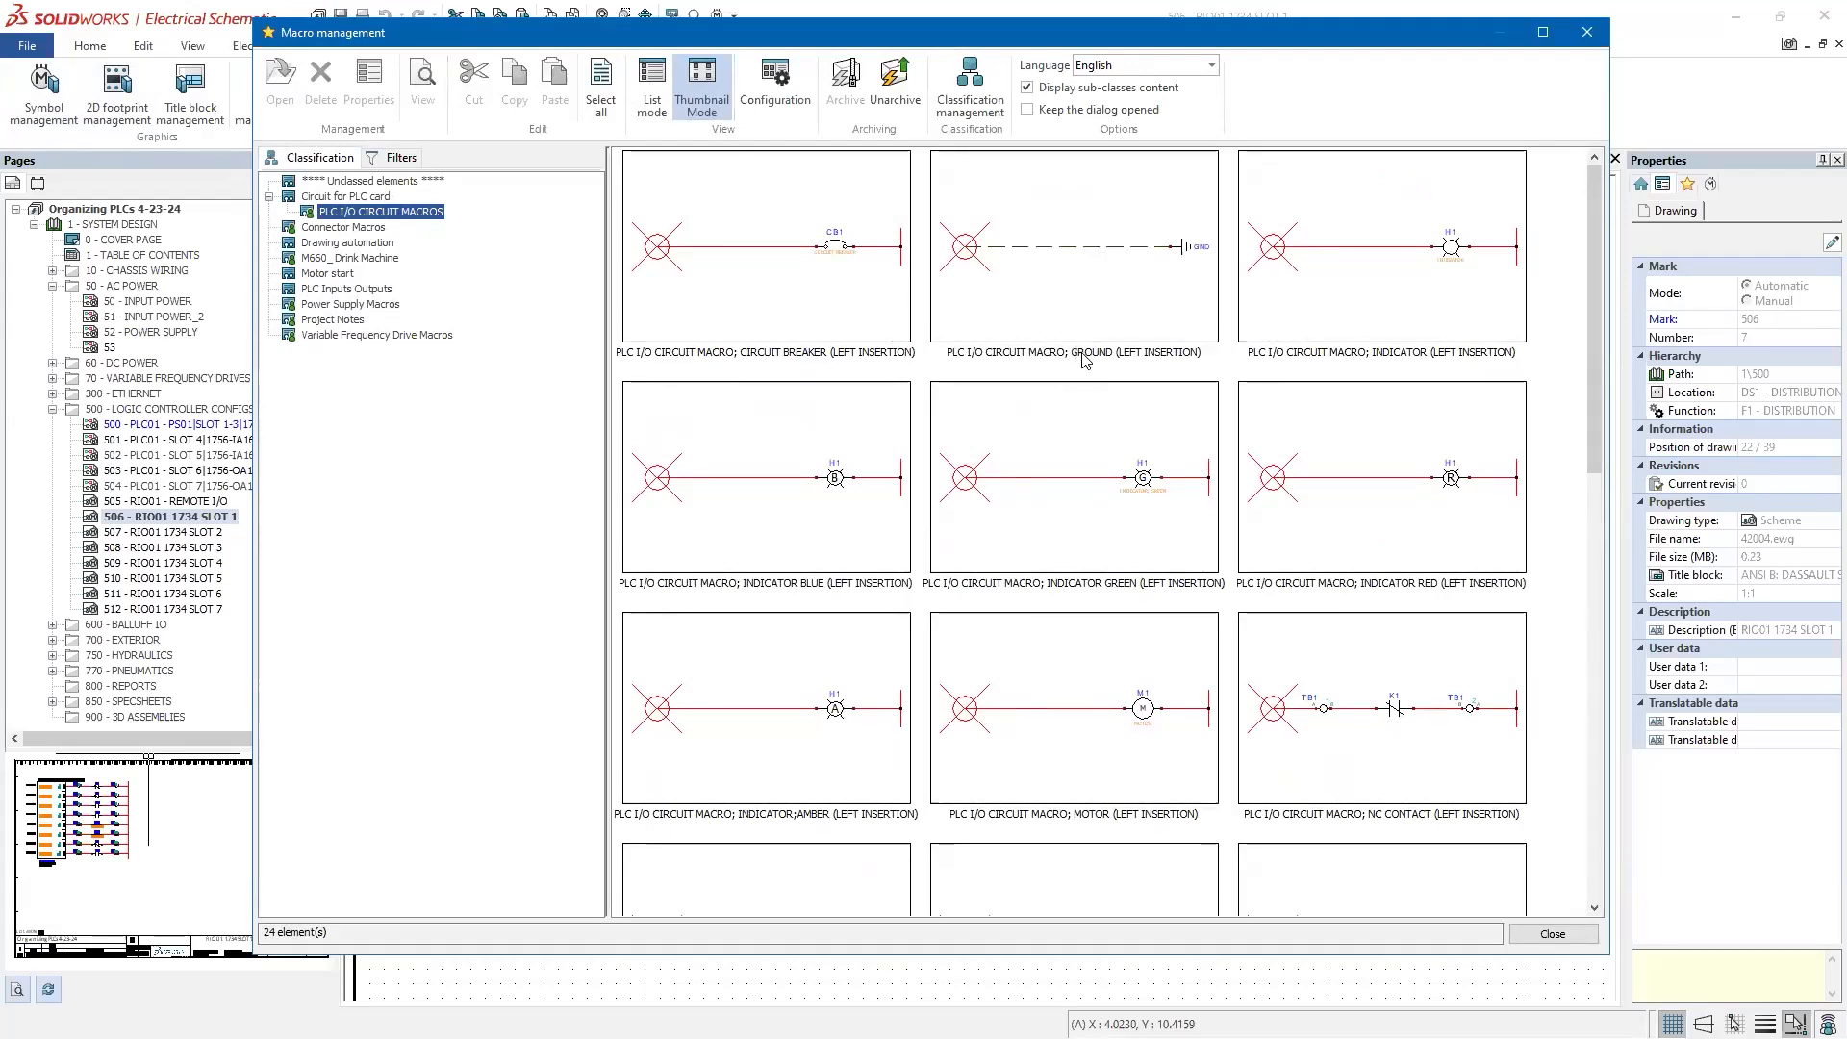
{"action": "left_click_drag", "start_coordinate": [1586, 287], "coordinate": [1596, 718]}
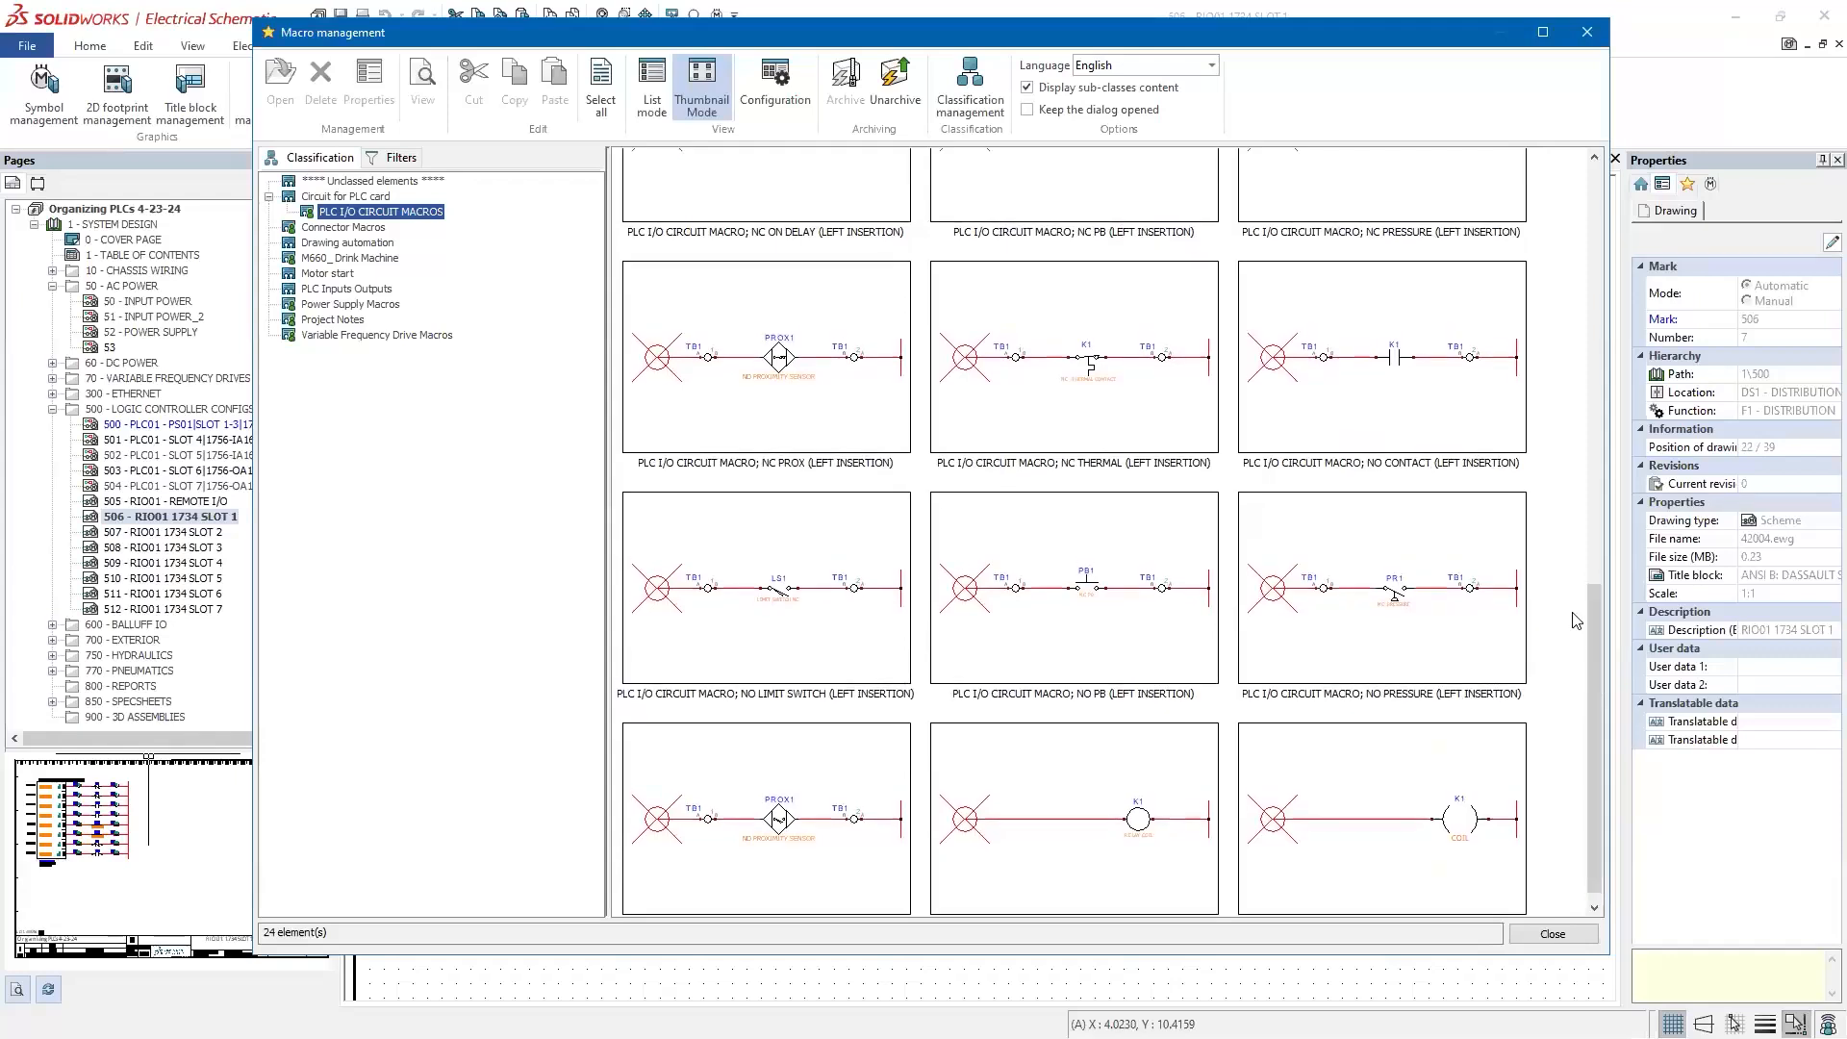
{"action": "left_click", "coordinate": [1600, 32]}
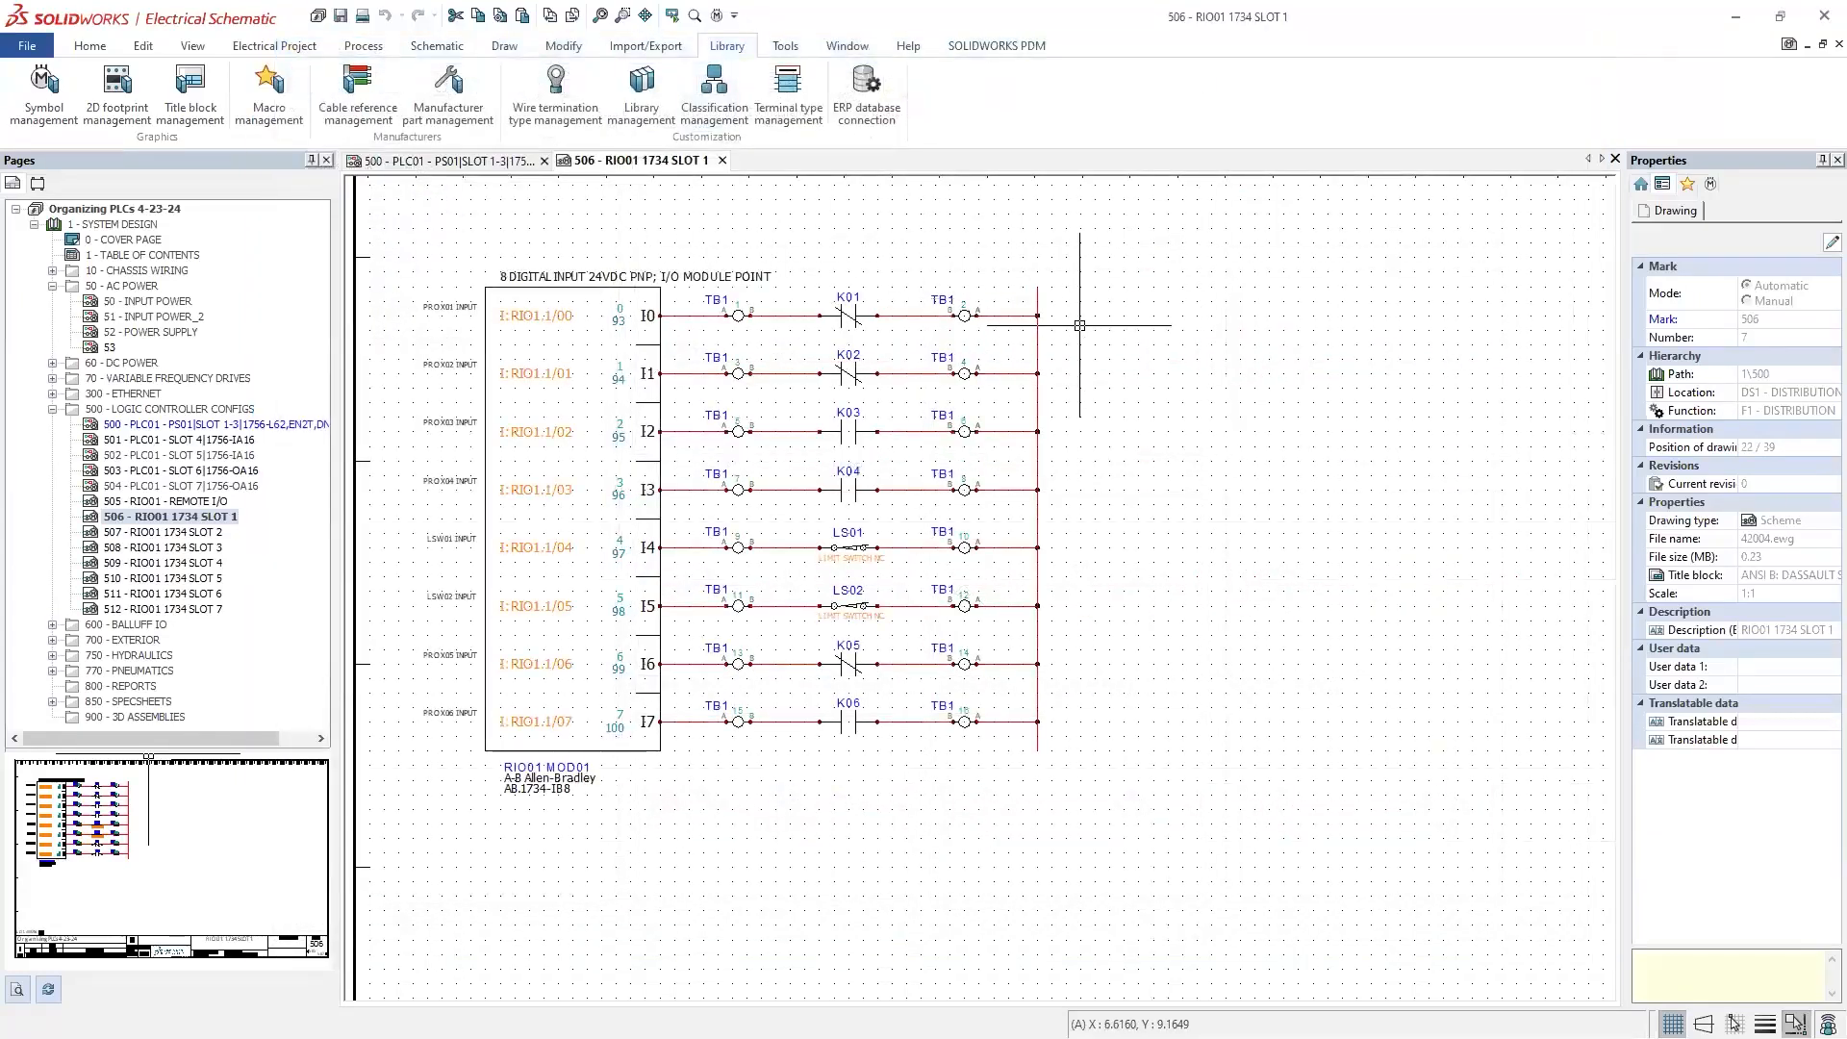
Step: Reopen PLC management and select MOD01 under RIO01 to recheck its circuits' associated macros
{"action": "left_click", "coordinate": [274, 45]}
{"action": "left_click", "coordinate": [815, 91]}
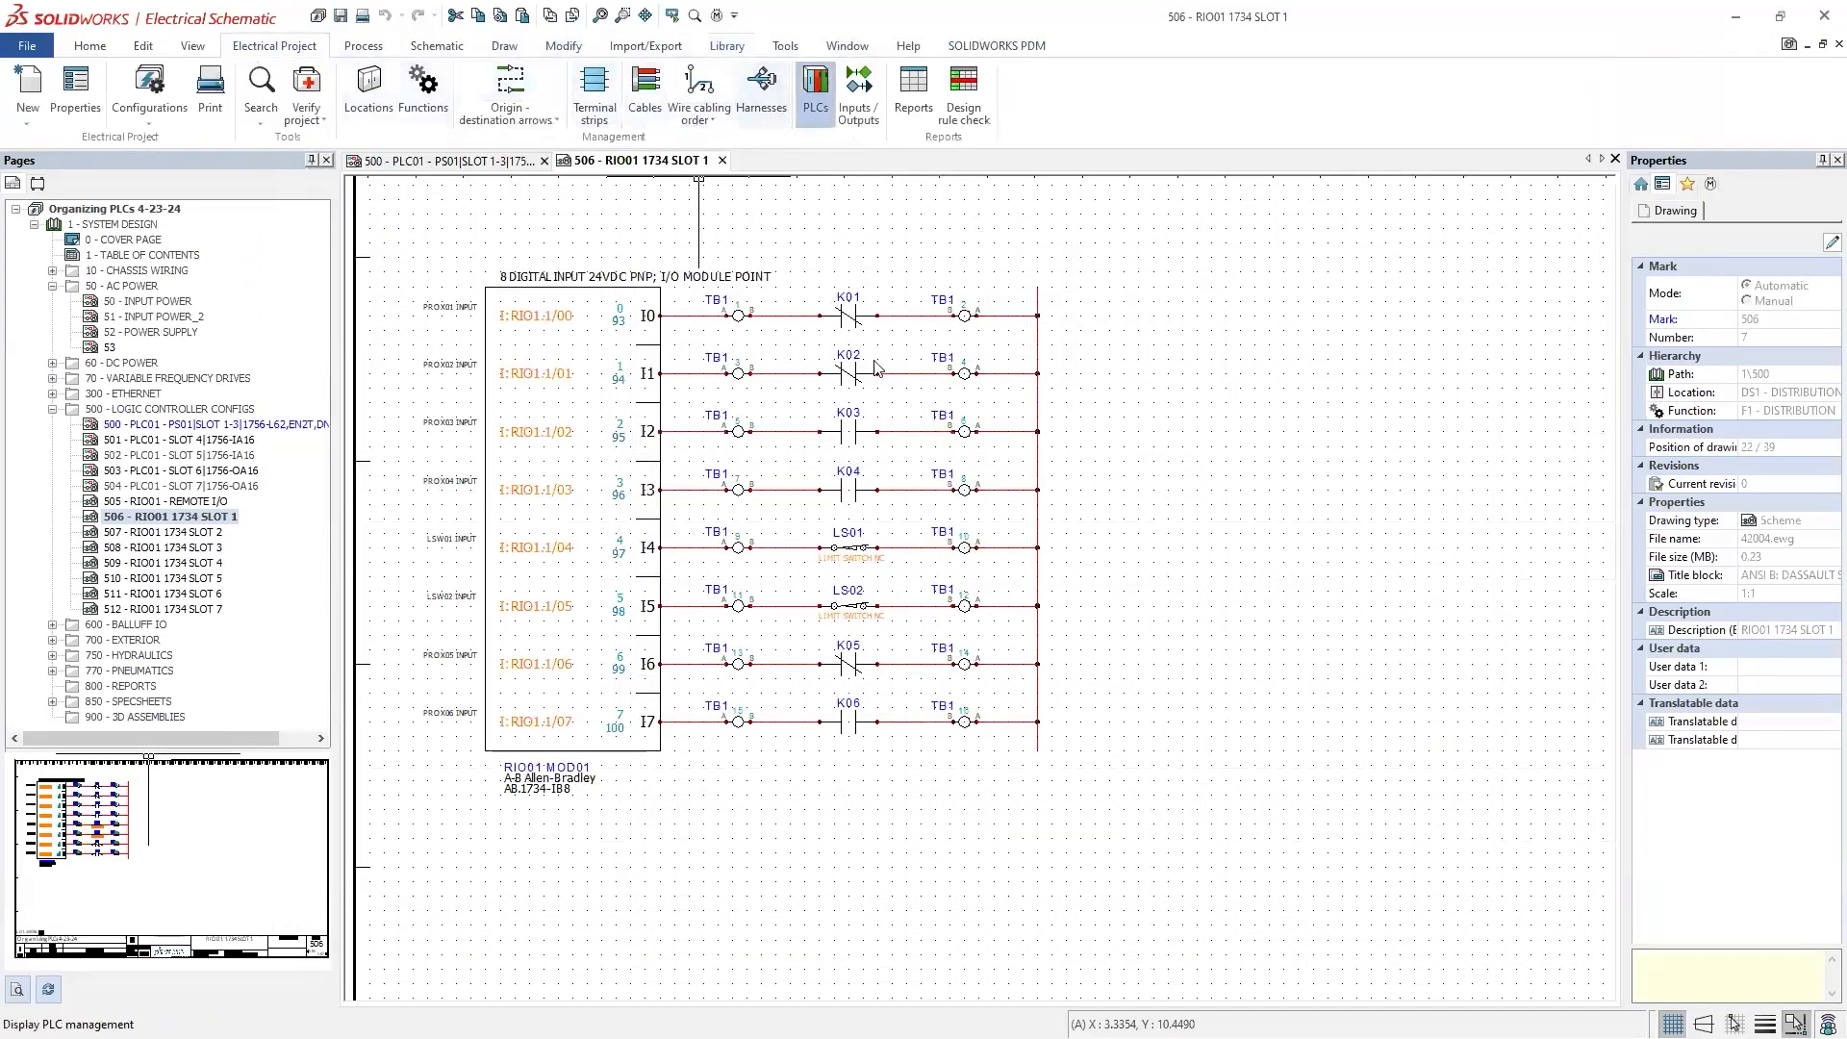
{"action": "left_click", "coordinate": [234, 240]}
{"action": "left_click", "coordinate": [298, 257]}
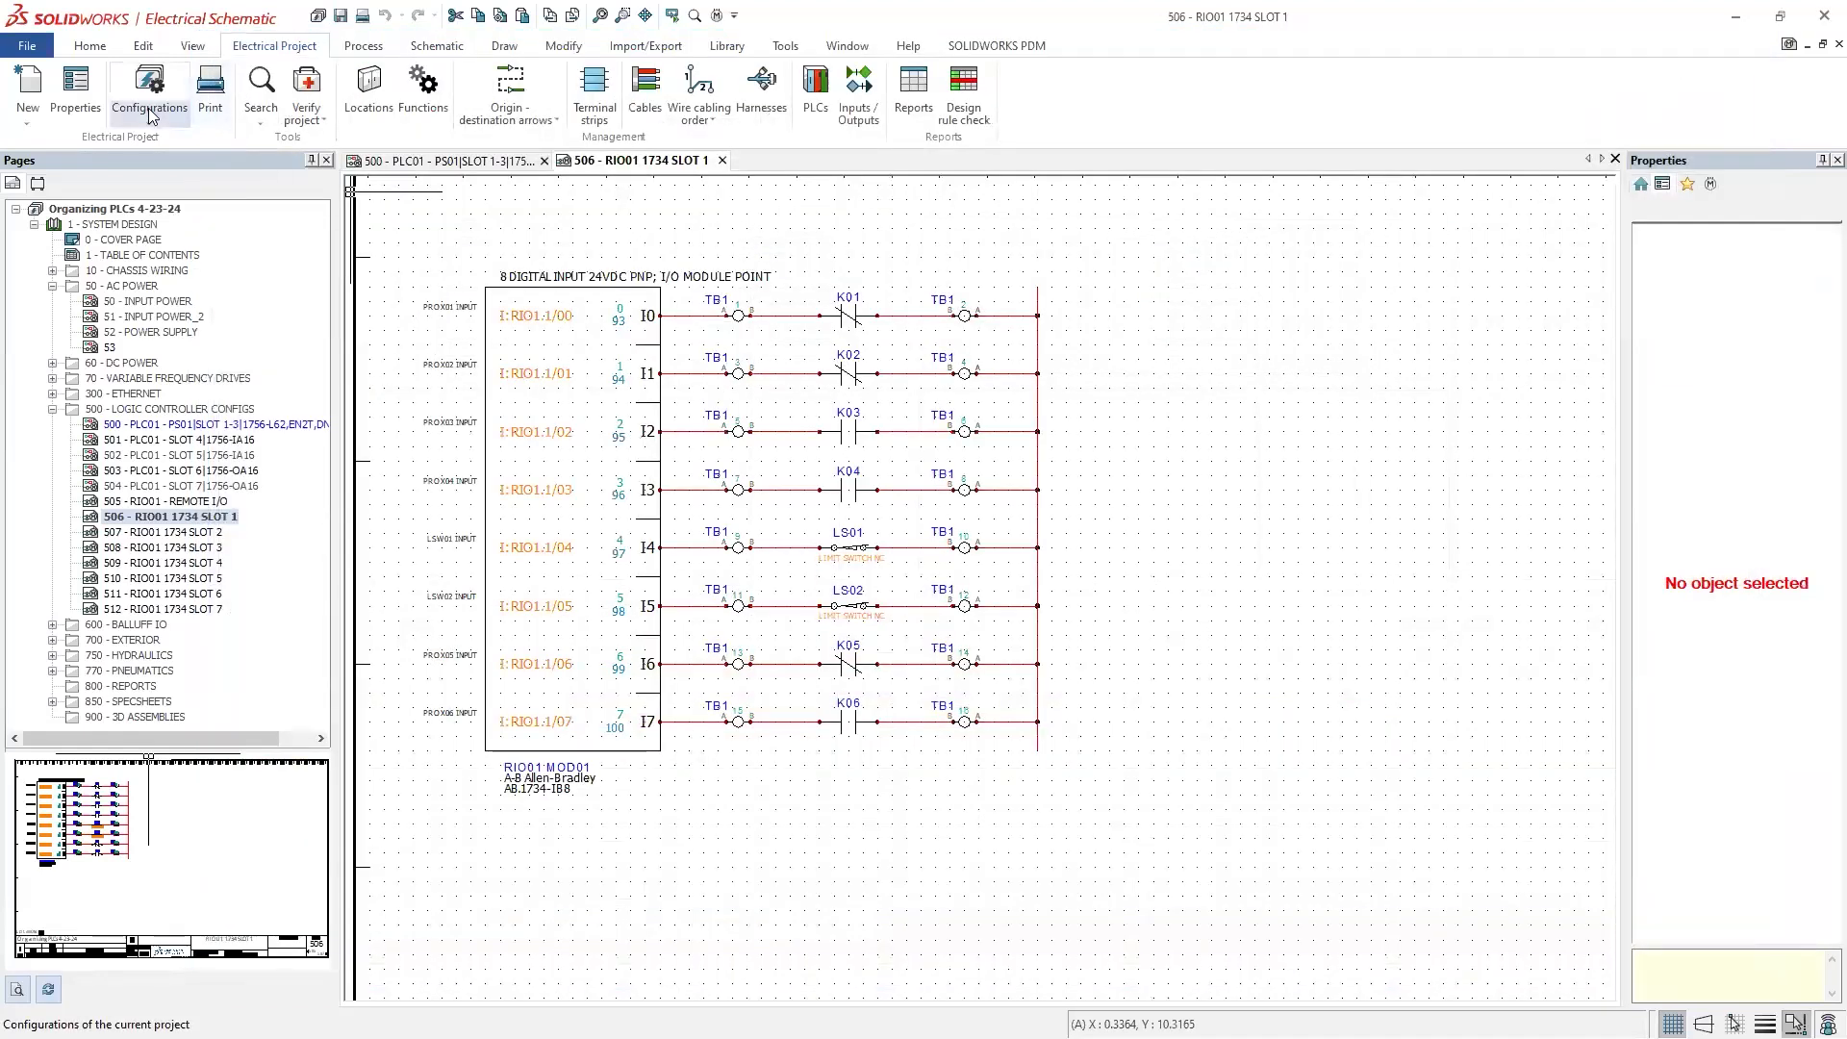
Step: Review the circuit types and default channel macro in PLC Config_PLC HandsOn Workshop, then close the configuration and its manager
{"action": "left_click", "coordinate": [151, 123]}
{"action": "left_click", "coordinate": [178, 213]}
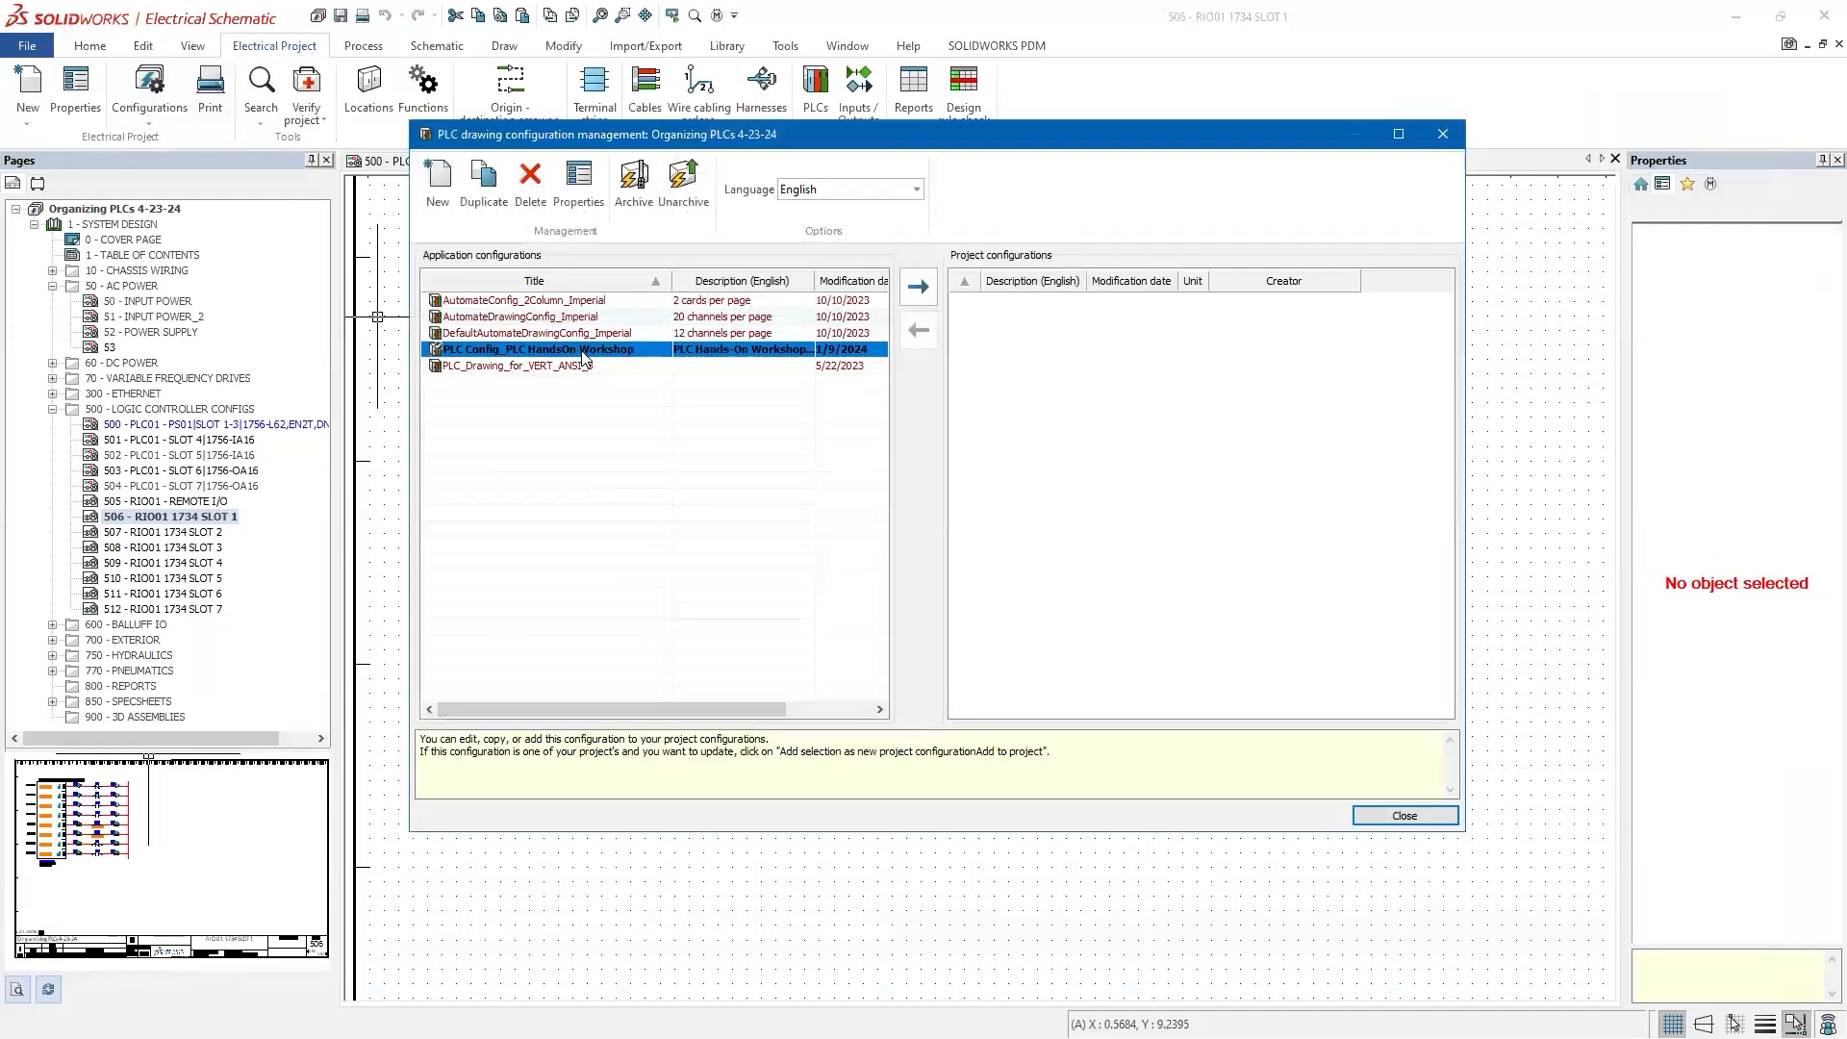
{"action": "double_click", "coordinate": [583, 358]}
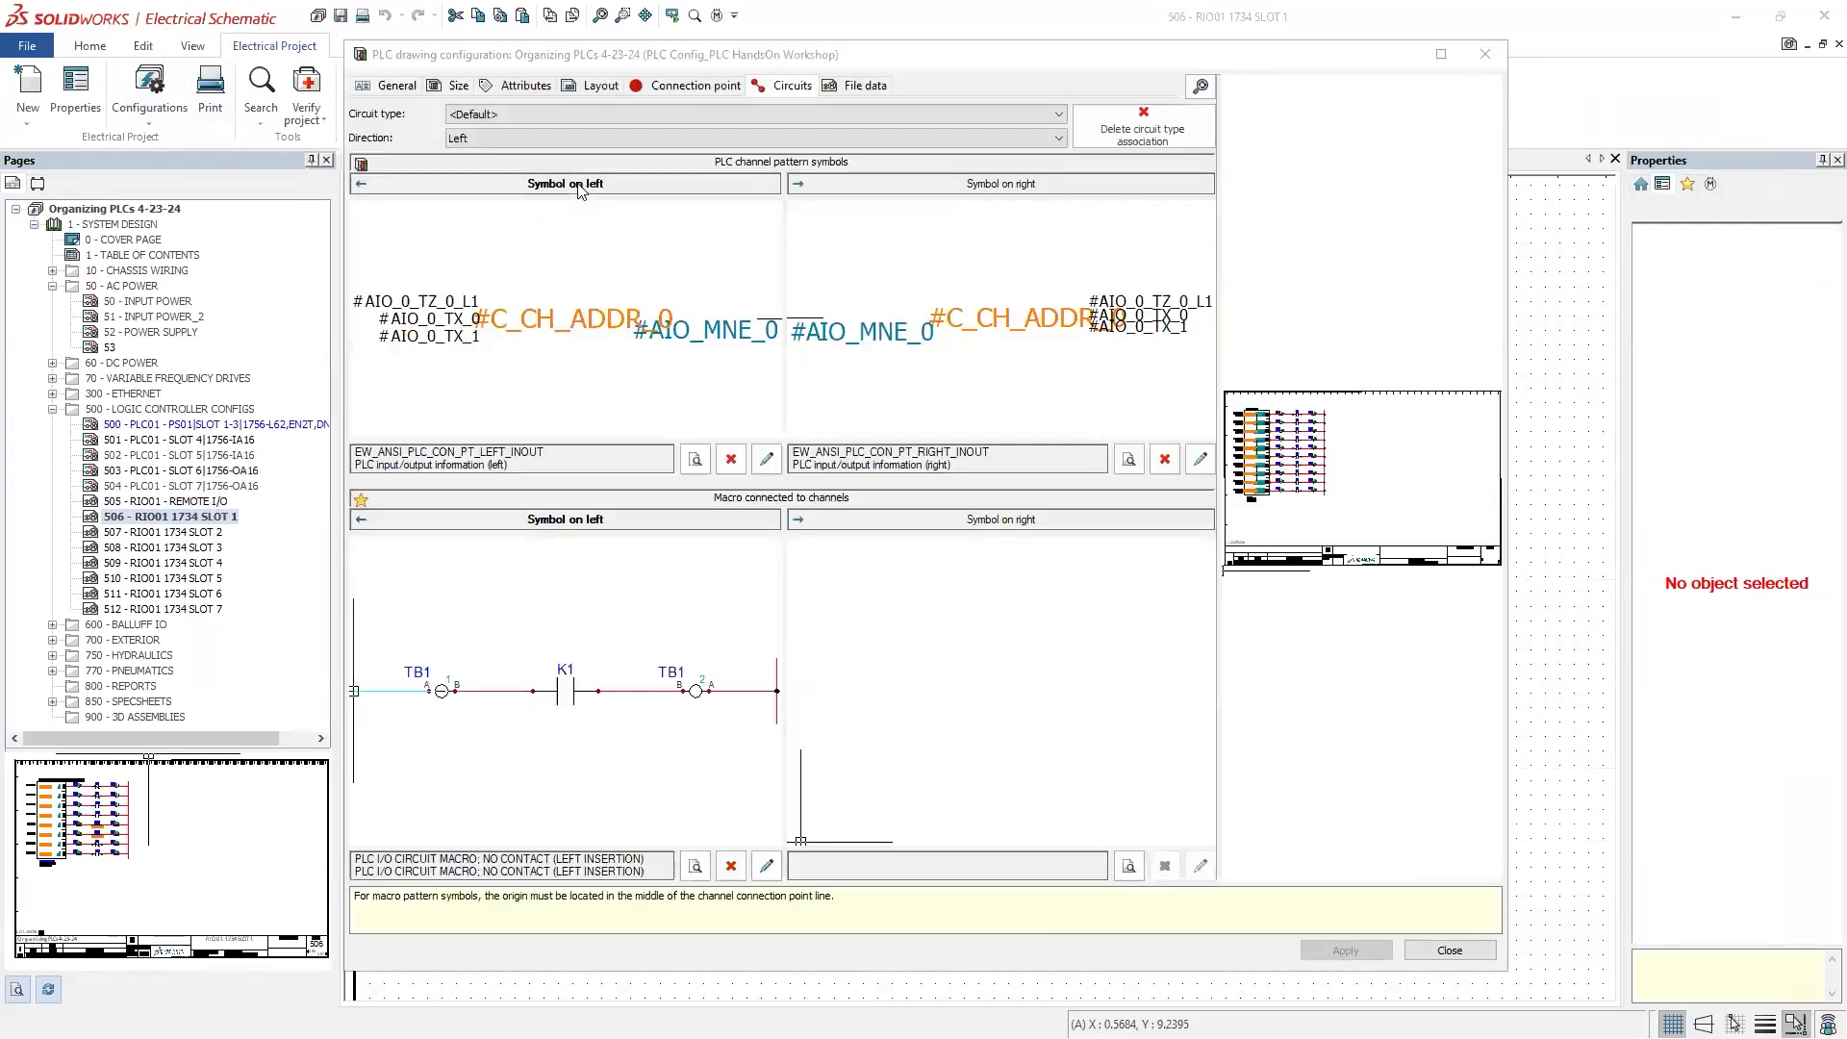
{"action": "left_click", "coordinate": [510, 114]}
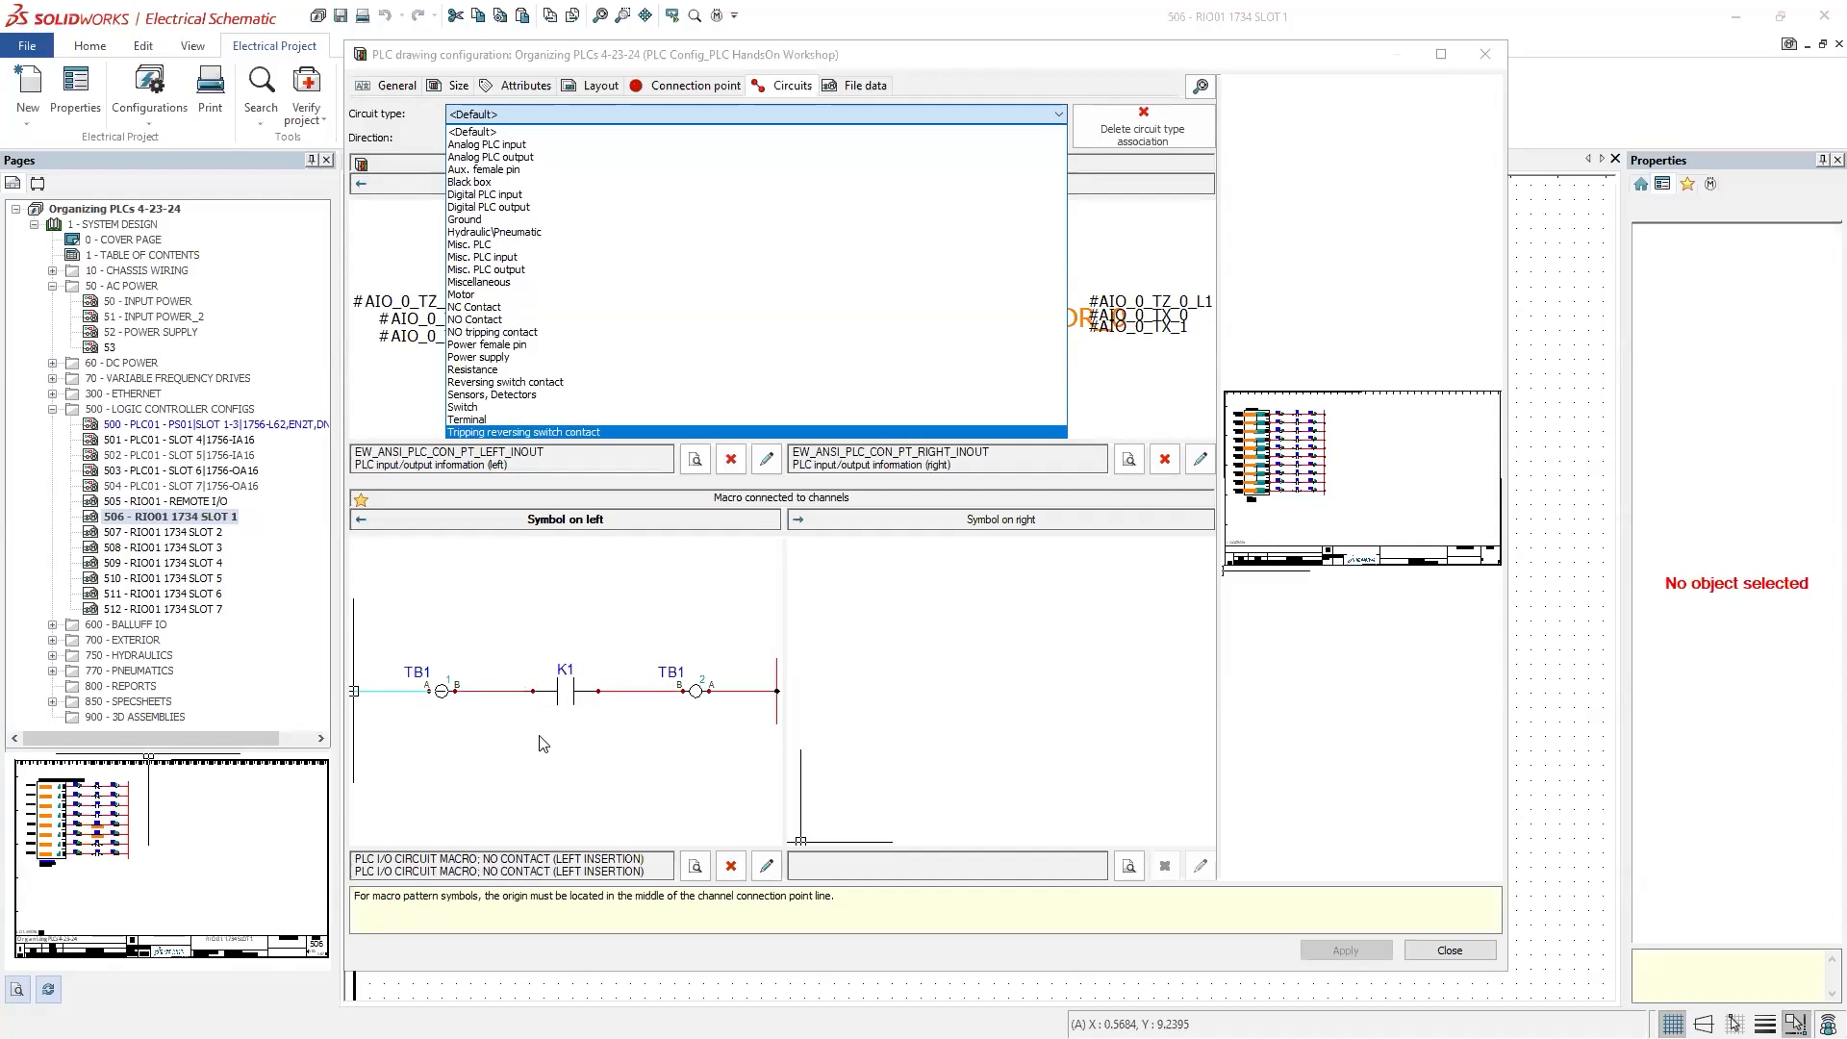
{"action": "left_click", "coordinate": [1117, 56]}
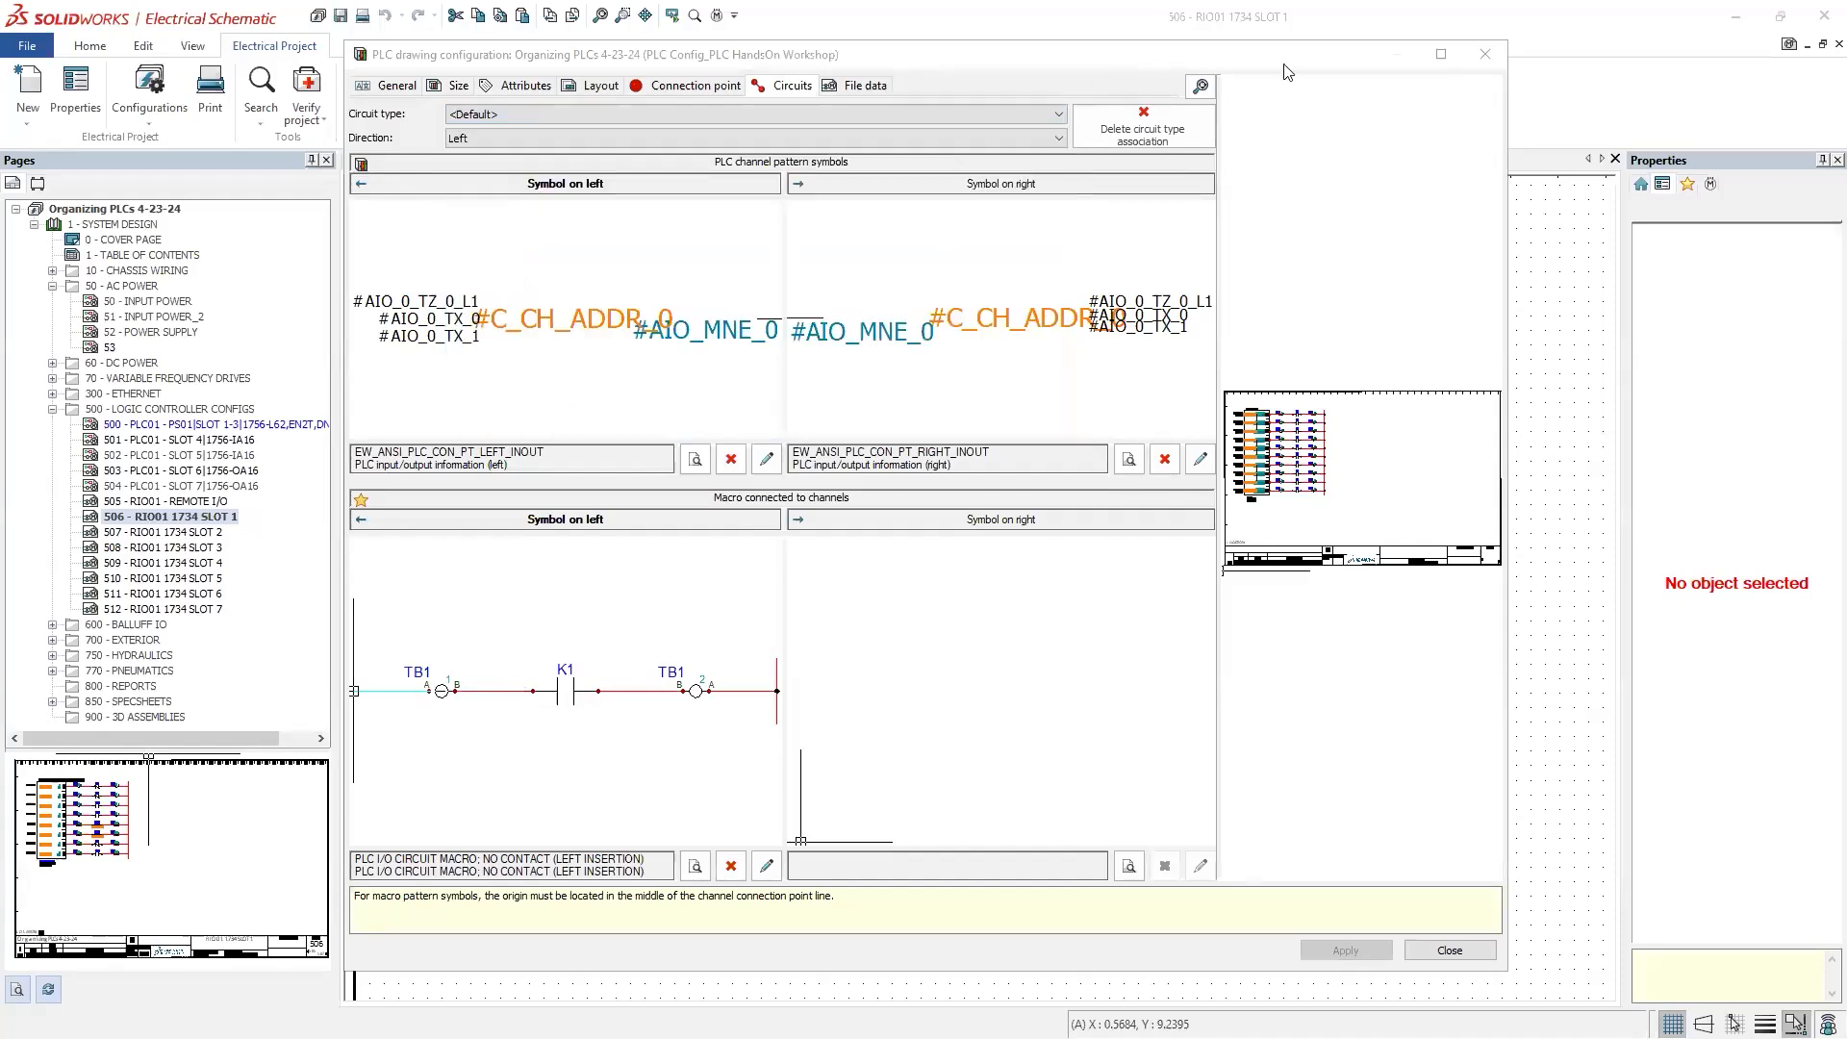
{"action": "left_click", "coordinate": [1486, 53]}
{"action": "left_click", "coordinate": [1442, 134]}
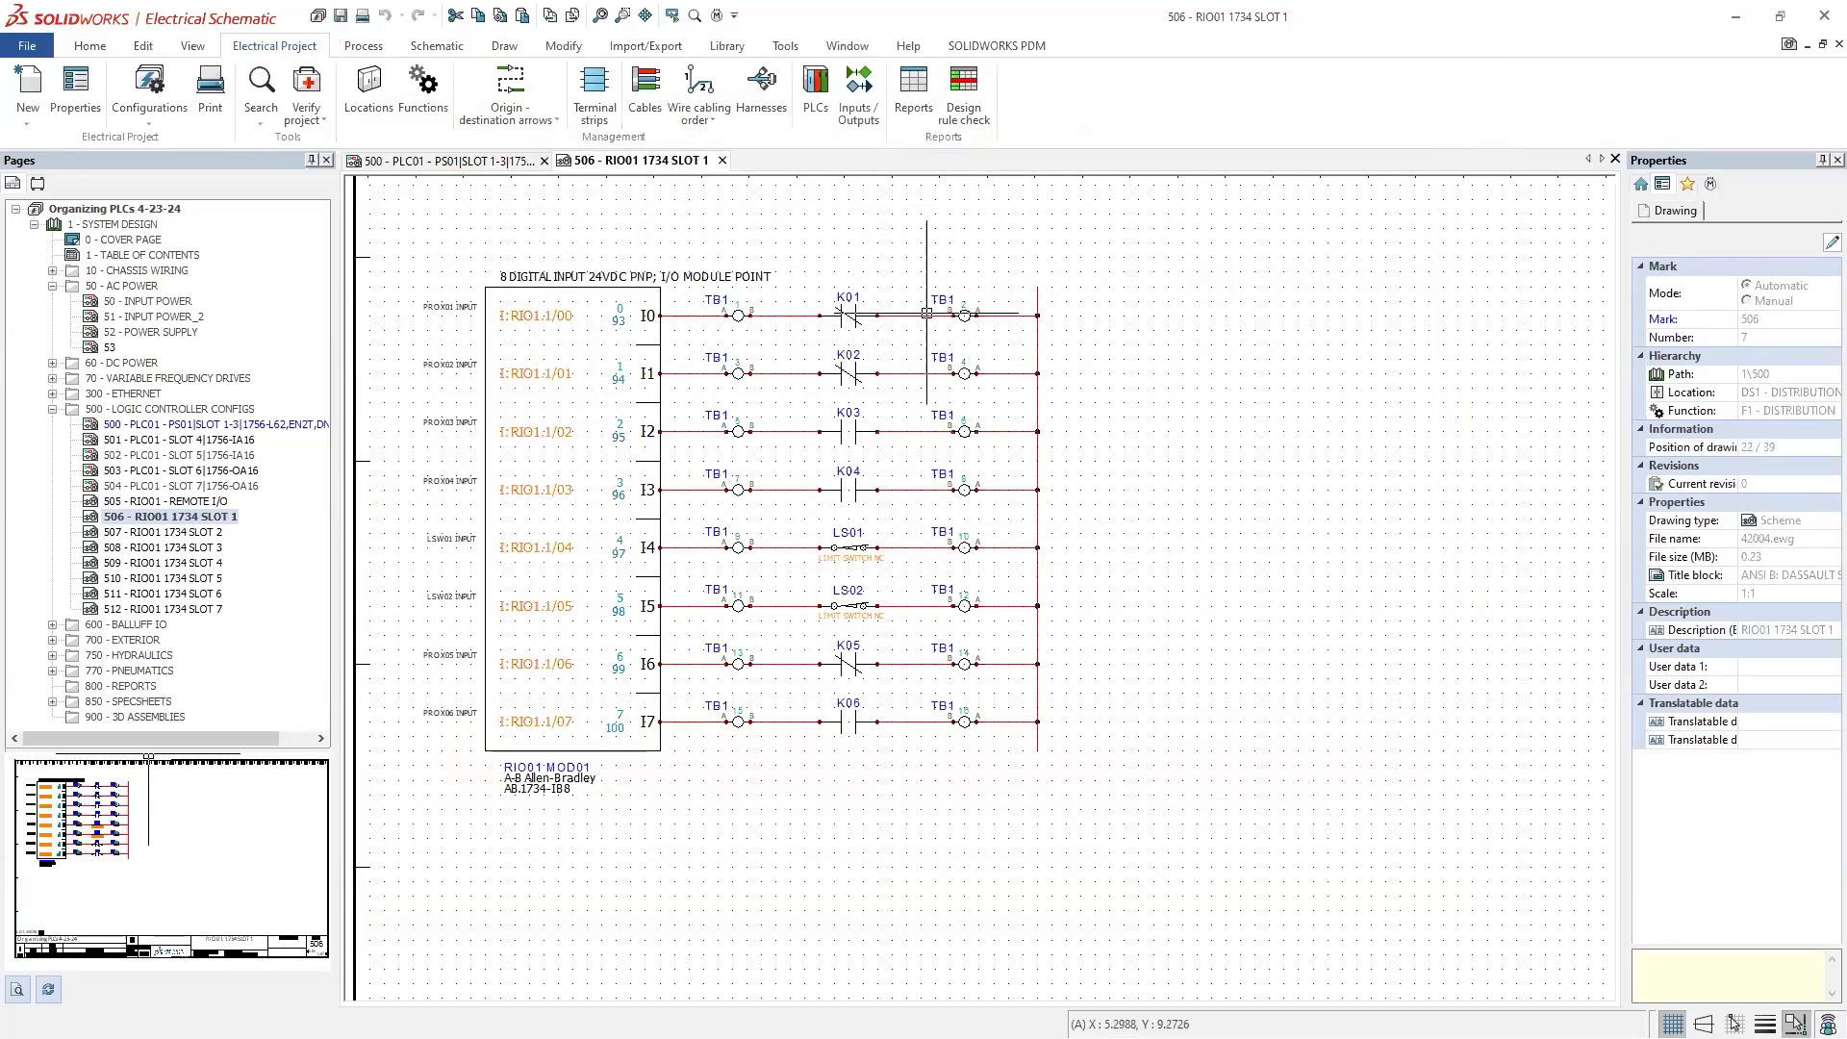
{"action": "scroll", "coordinate": [1094, 371], "scroll_direction": "down", "scroll_amount": 1}
{"action": "scroll", "coordinate": [1094, 372], "scroll_direction": "down", "scroll_amount": 2}
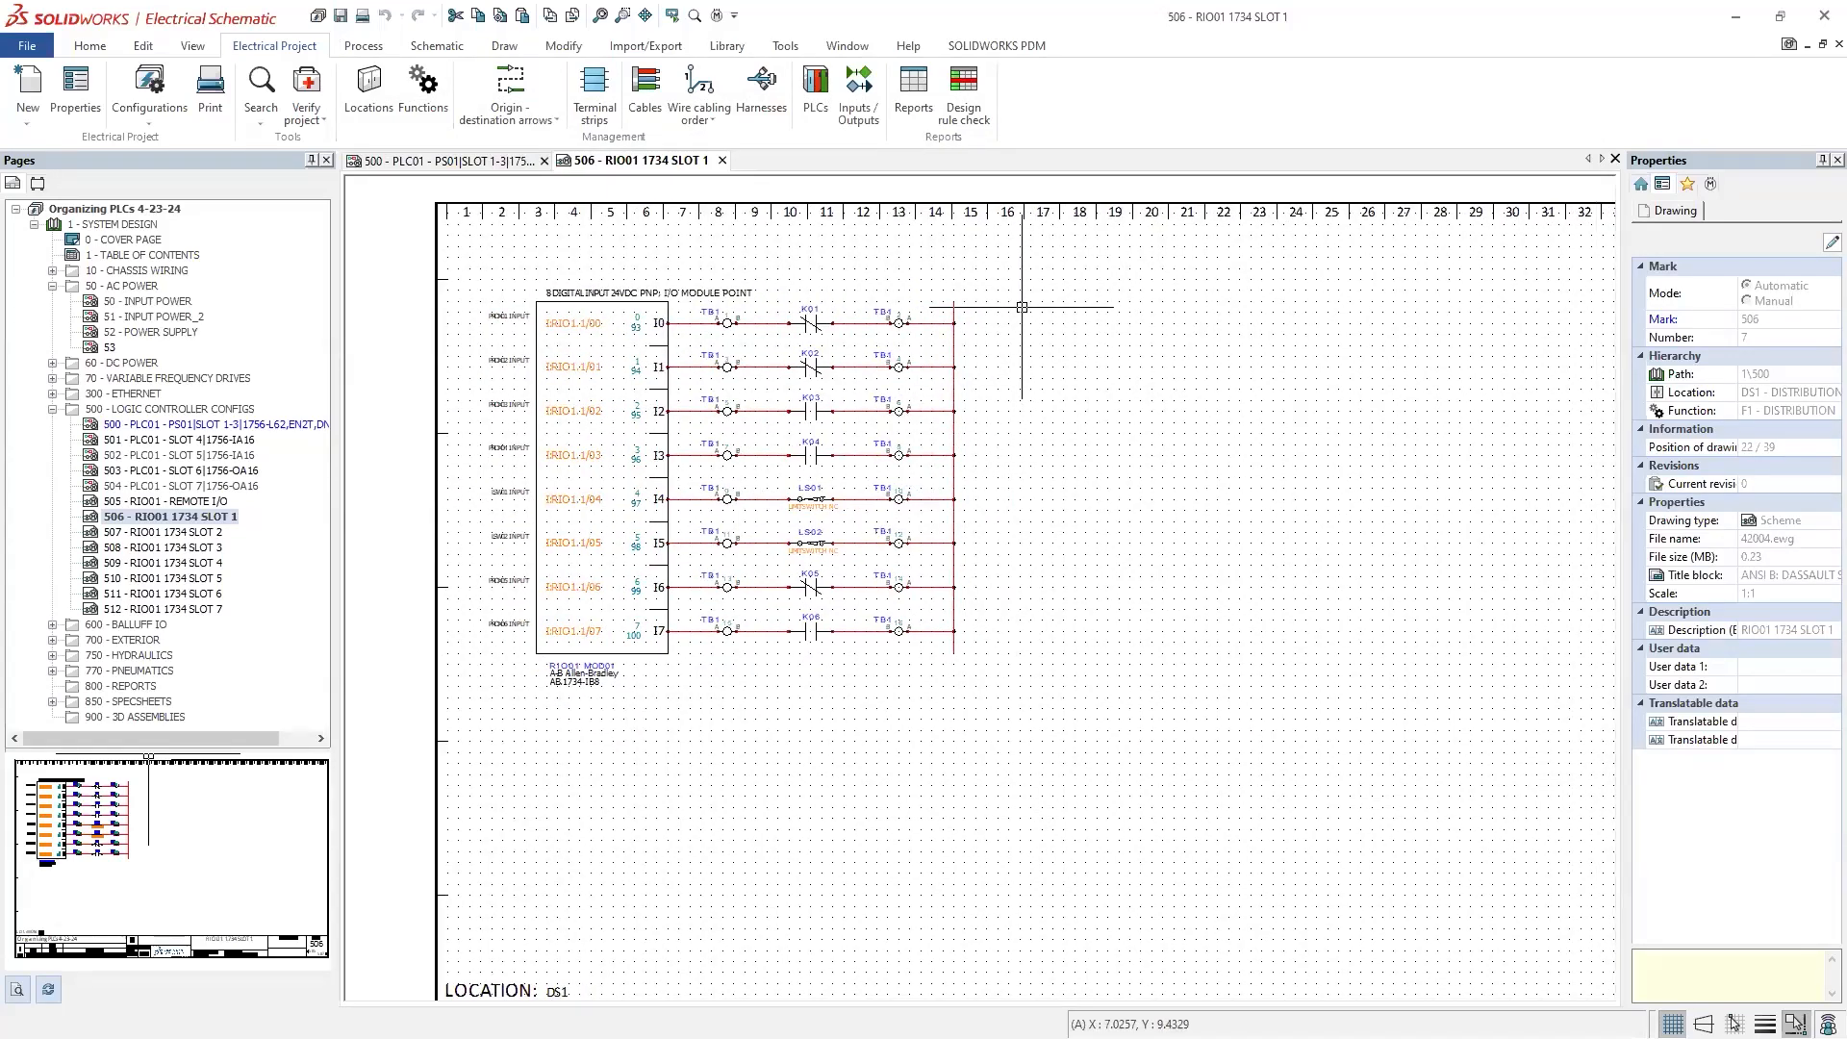
{"action": "left_click", "coordinate": [1022, 307]}
{"action": "left_click", "coordinate": [687, 685]}
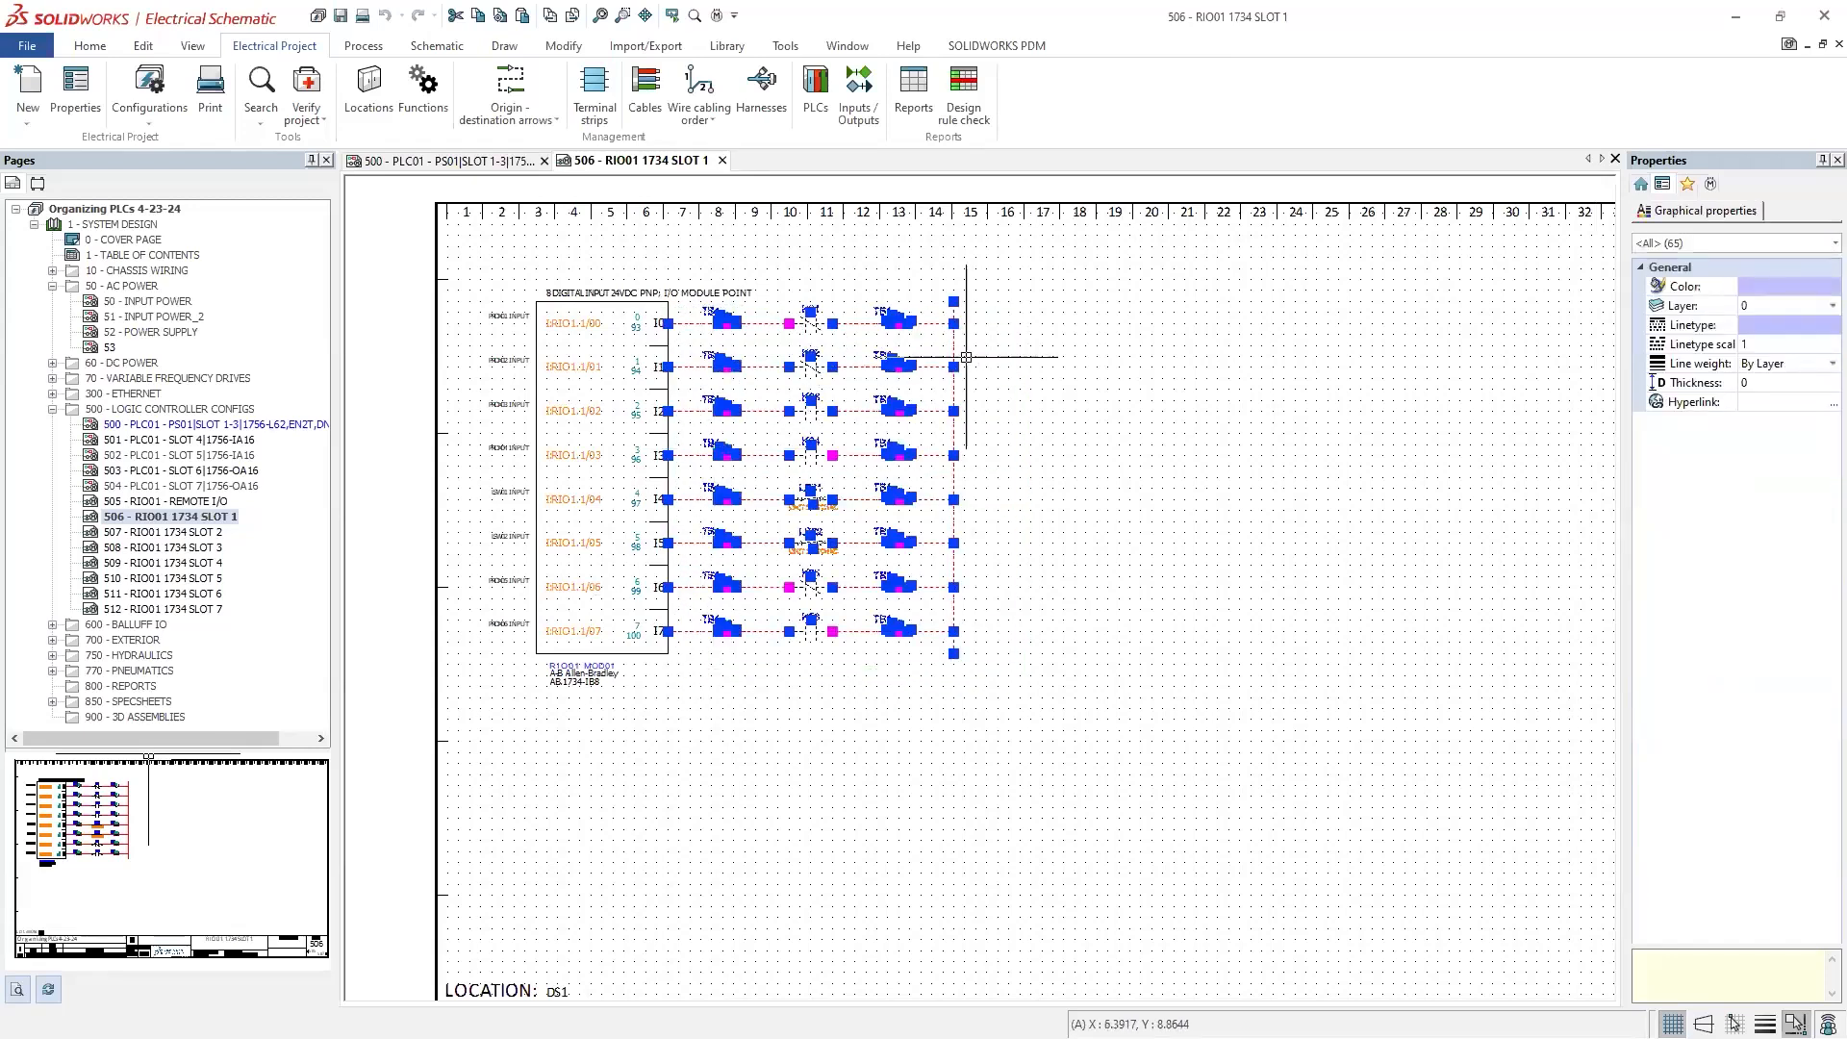
{"action": "key", "text": "Escape"}
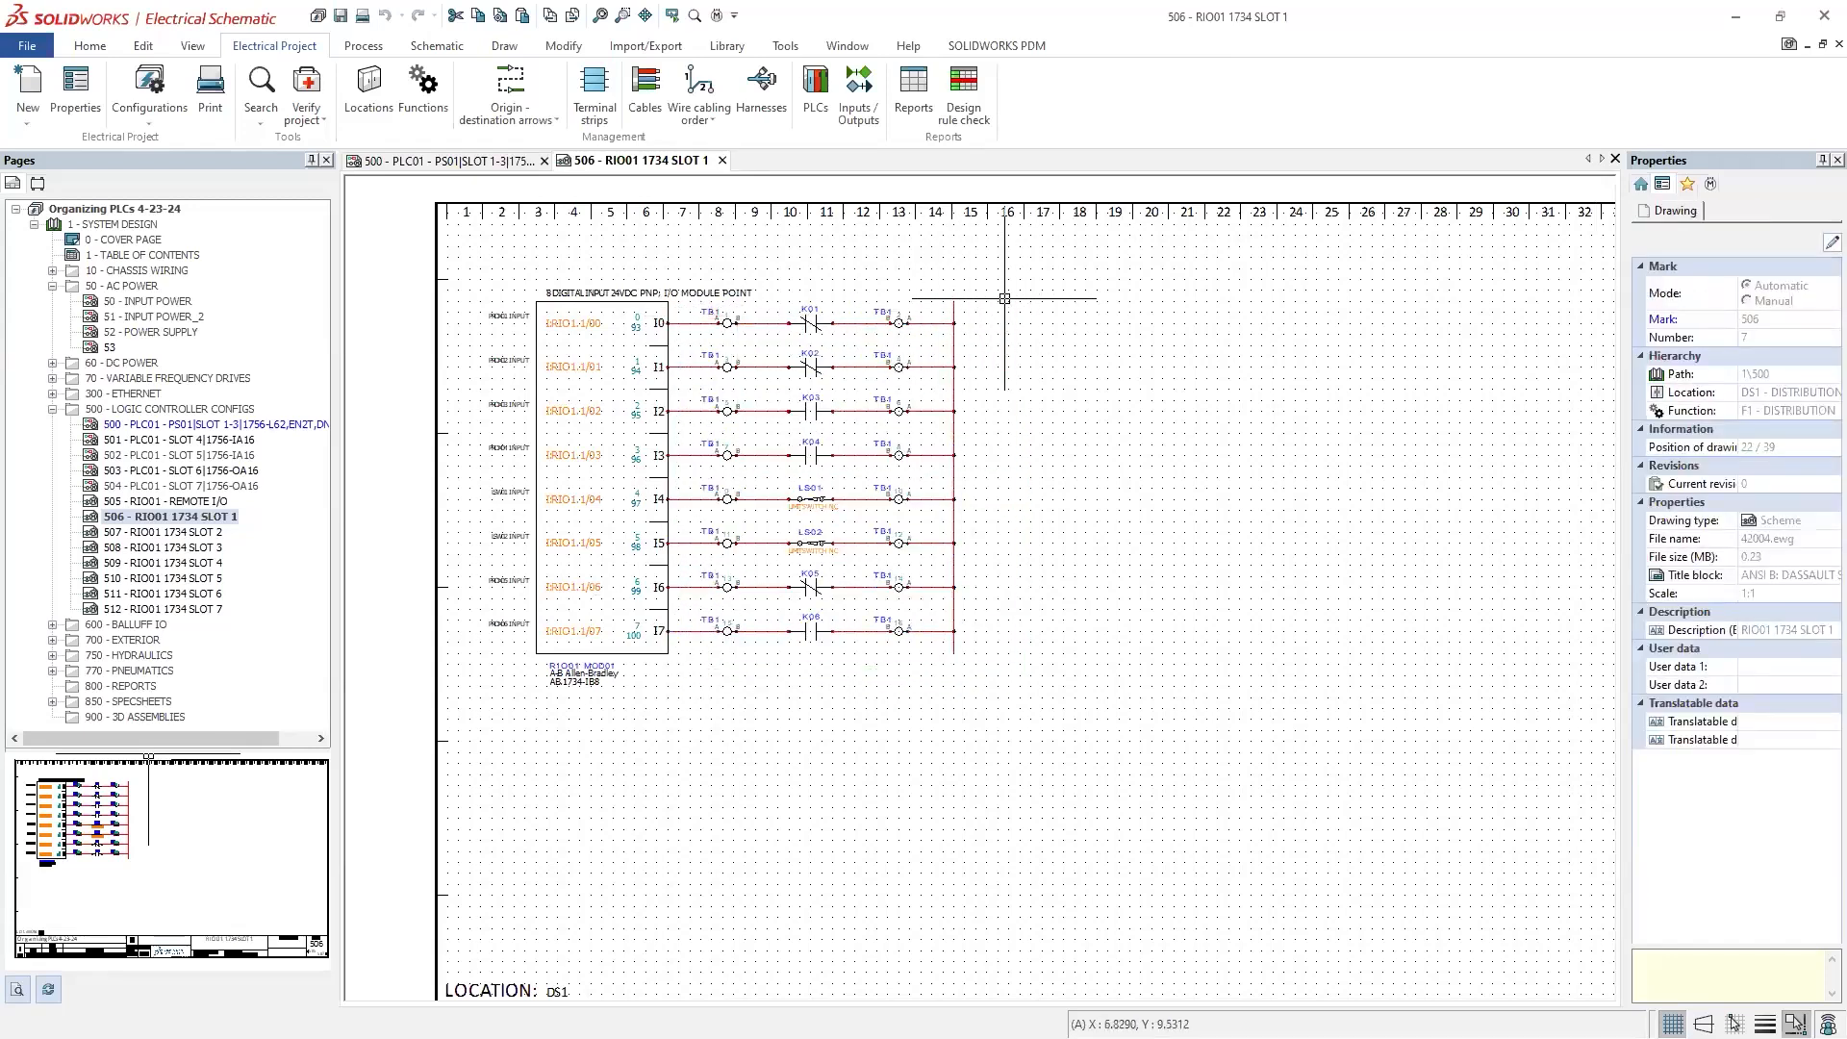
Step: Create a macro in the PLC CIRCUITS group from the I0 input circuit on drawing 506, accepting the default properties
{"action": "left_click", "coordinate": [995, 309]}
{"action": "left_click", "coordinate": [690, 337]}
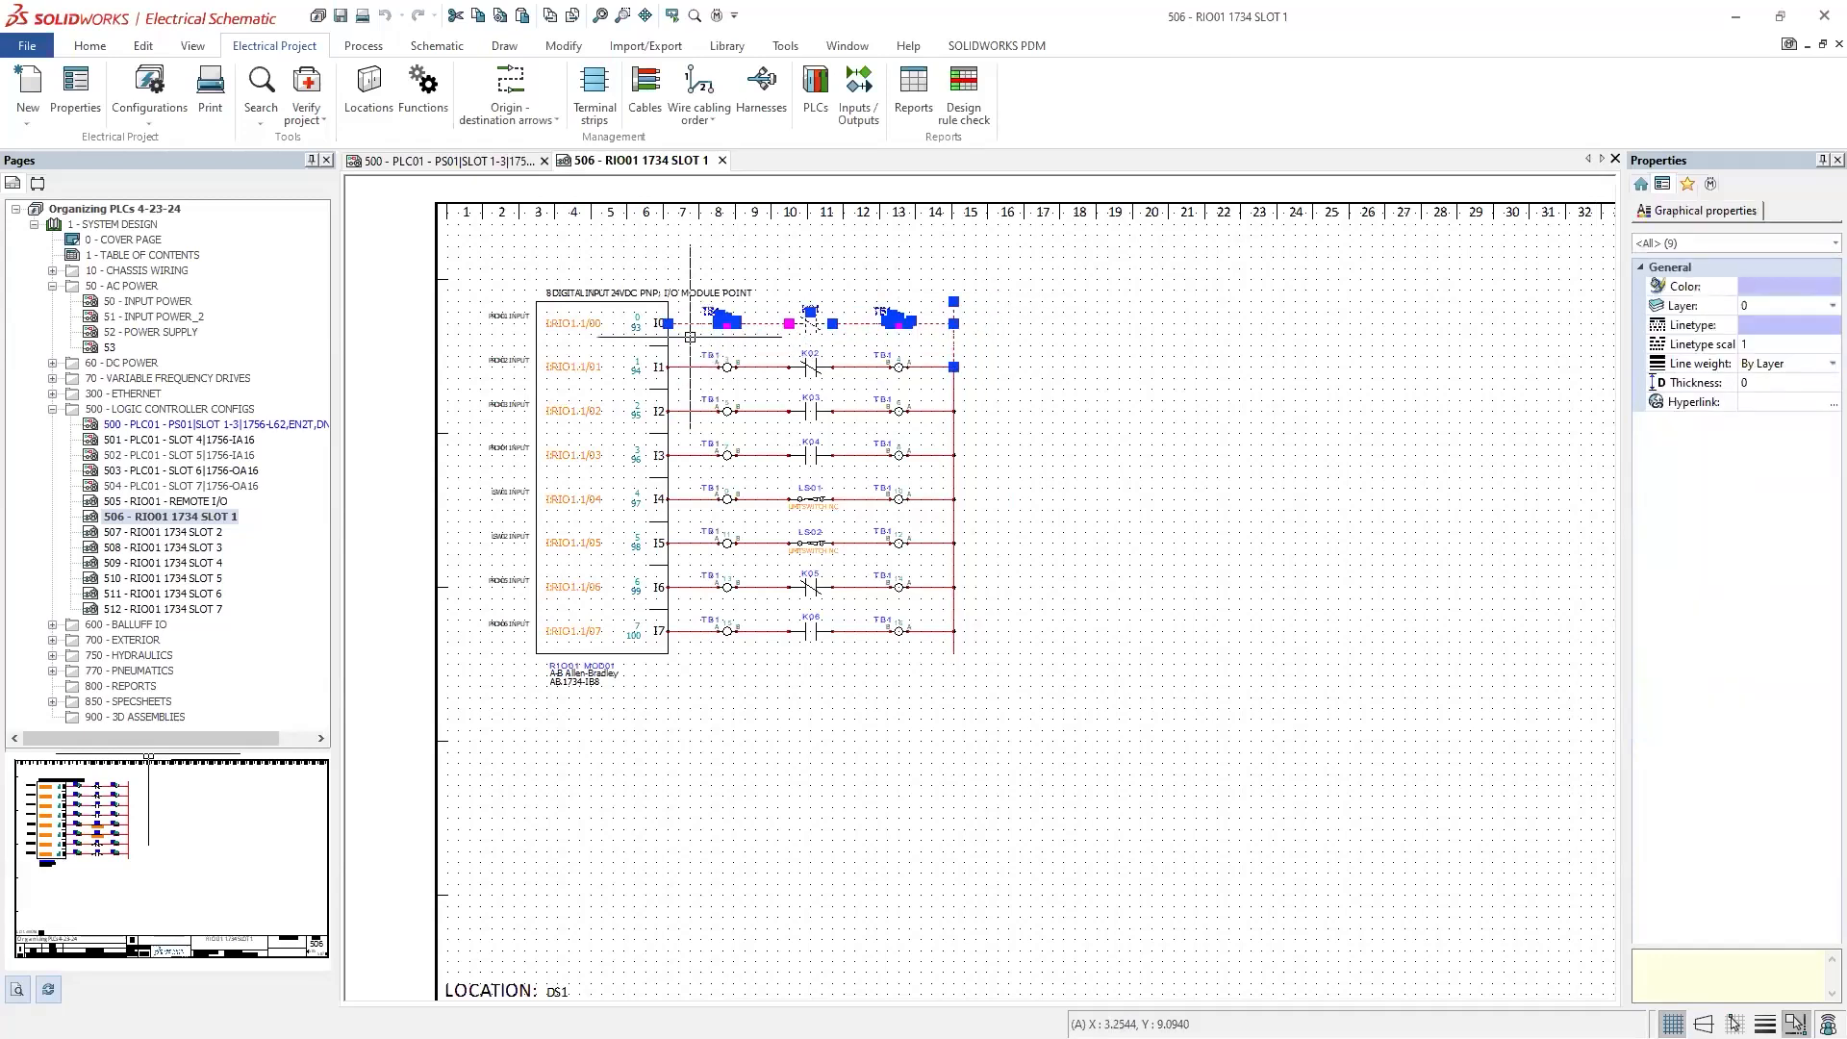
{"action": "left_click", "coordinate": [1688, 184]}
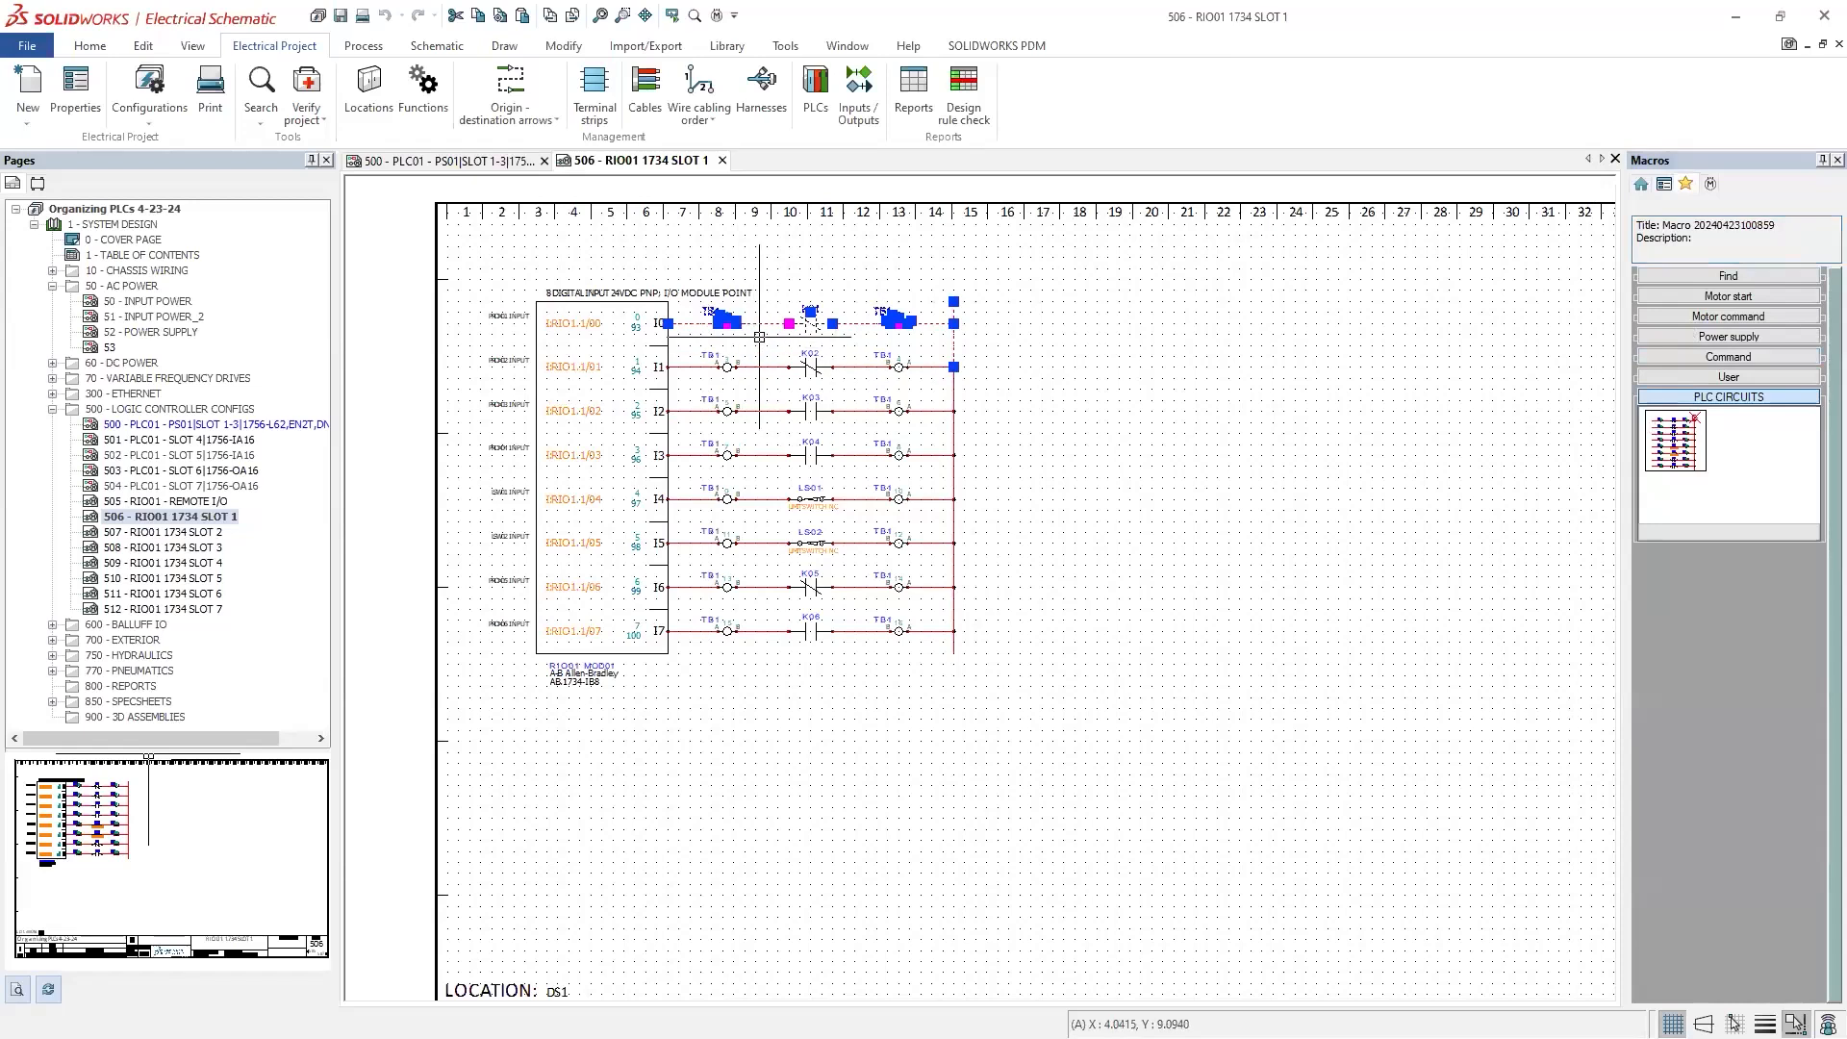
{"action": "left_click_drag", "start_coordinate": [767, 327], "coordinate": [1753, 448]}
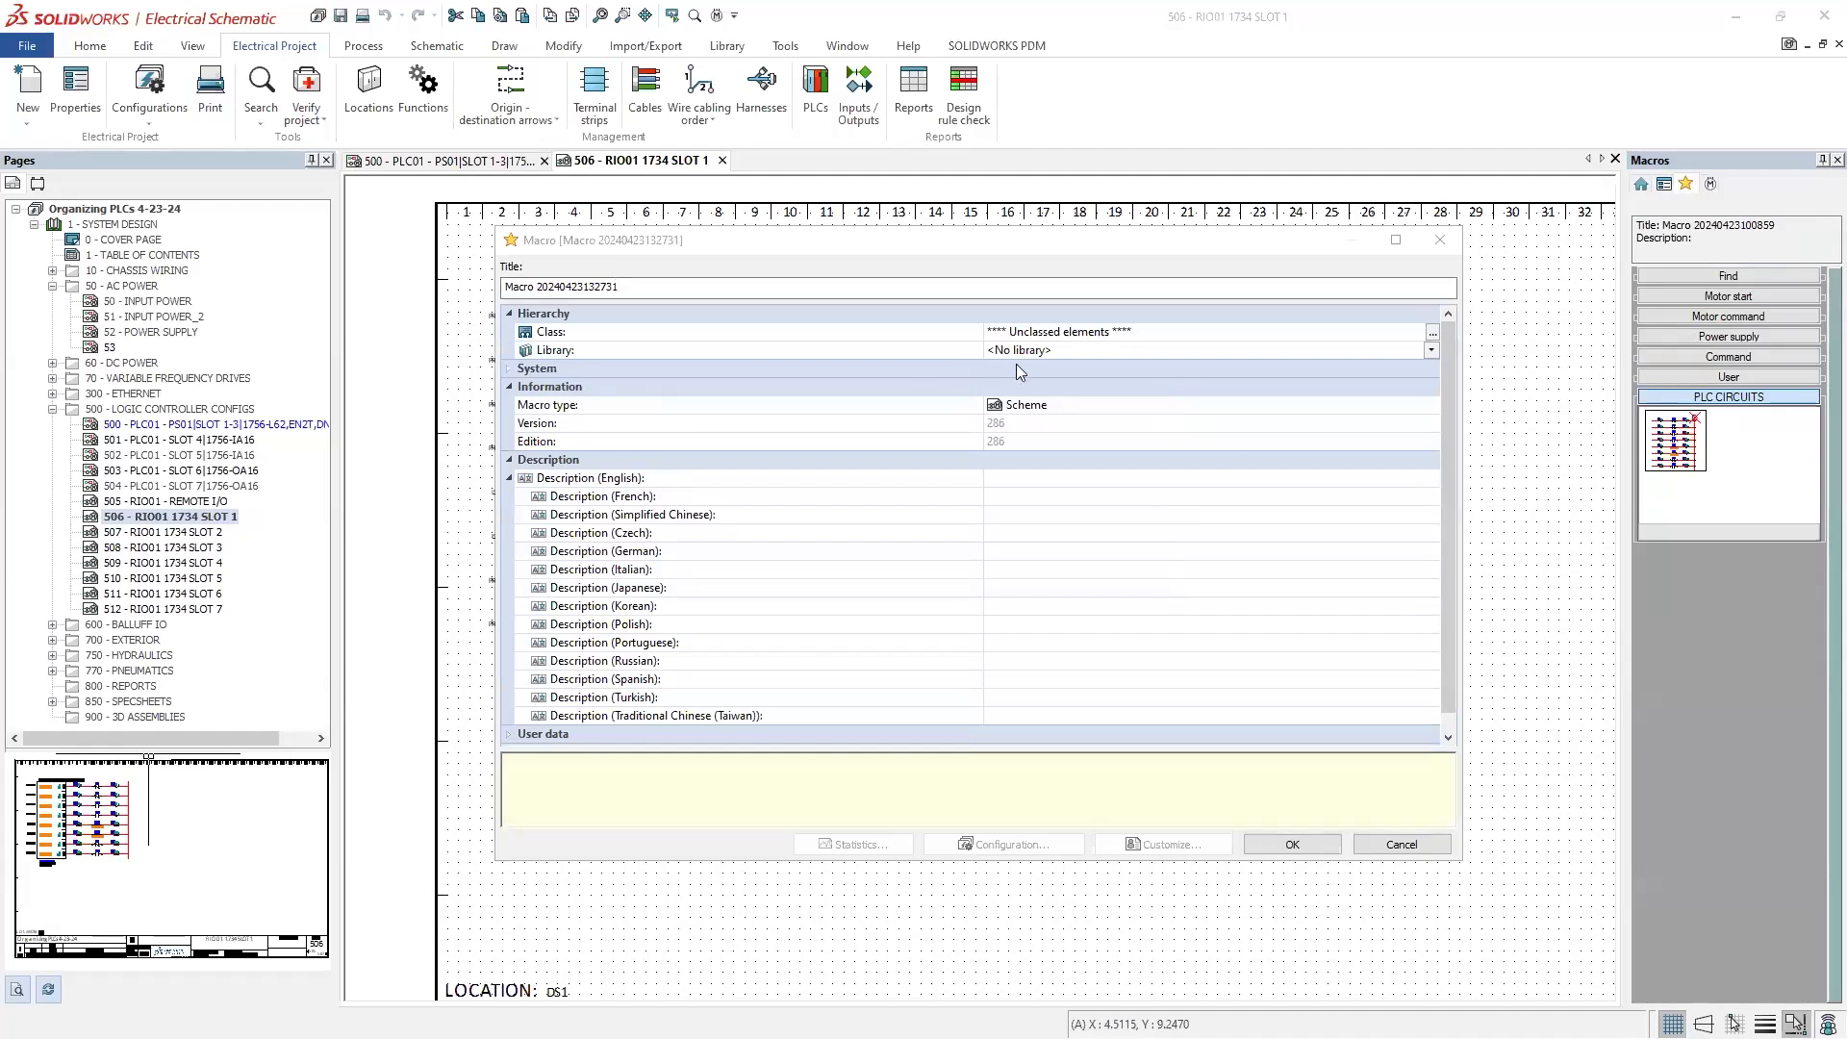
{"action": "left_click", "coordinate": [1290, 844]}
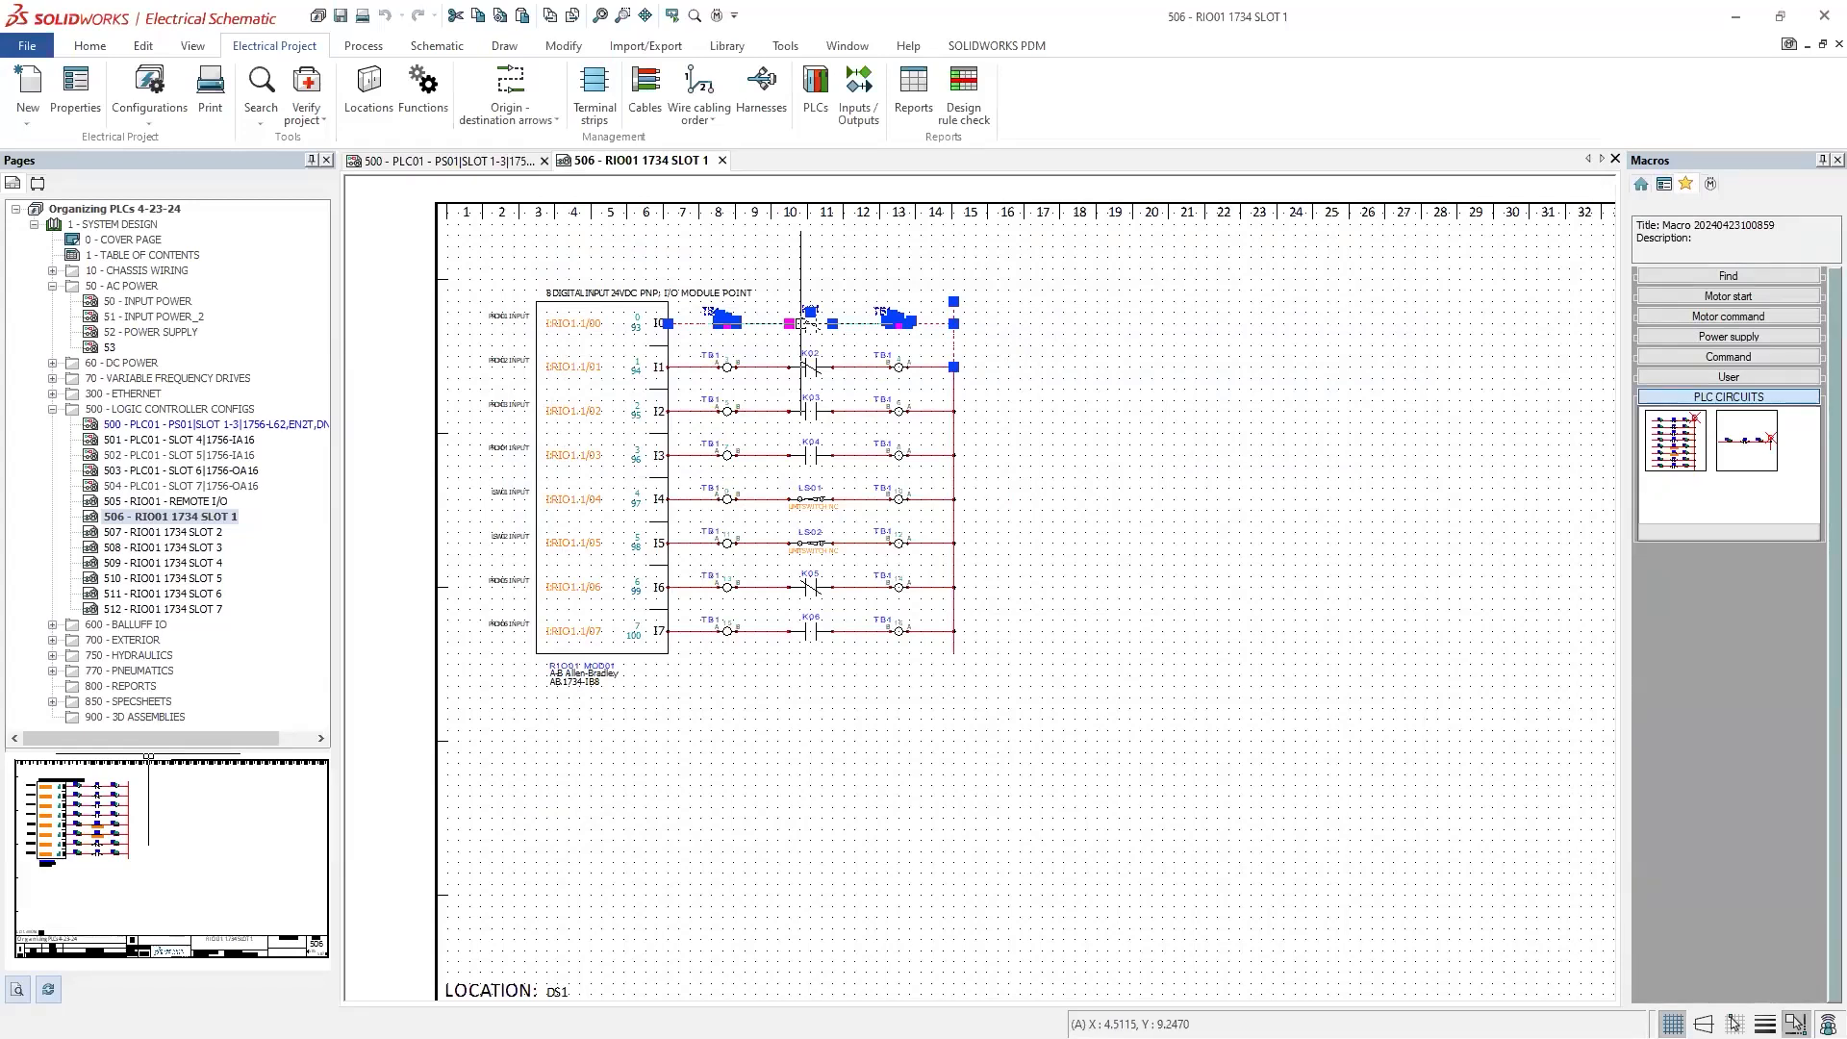
Step: Check the unclassed elements in macro management for the newly created macros, then close the manager
{"action": "key", "text": "Escape"}
{"action": "left_click", "coordinate": [727, 45]}
{"action": "left_click", "coordinate": [277, 113]}
{"action": "left_click", "coordinate": [342, 182]}
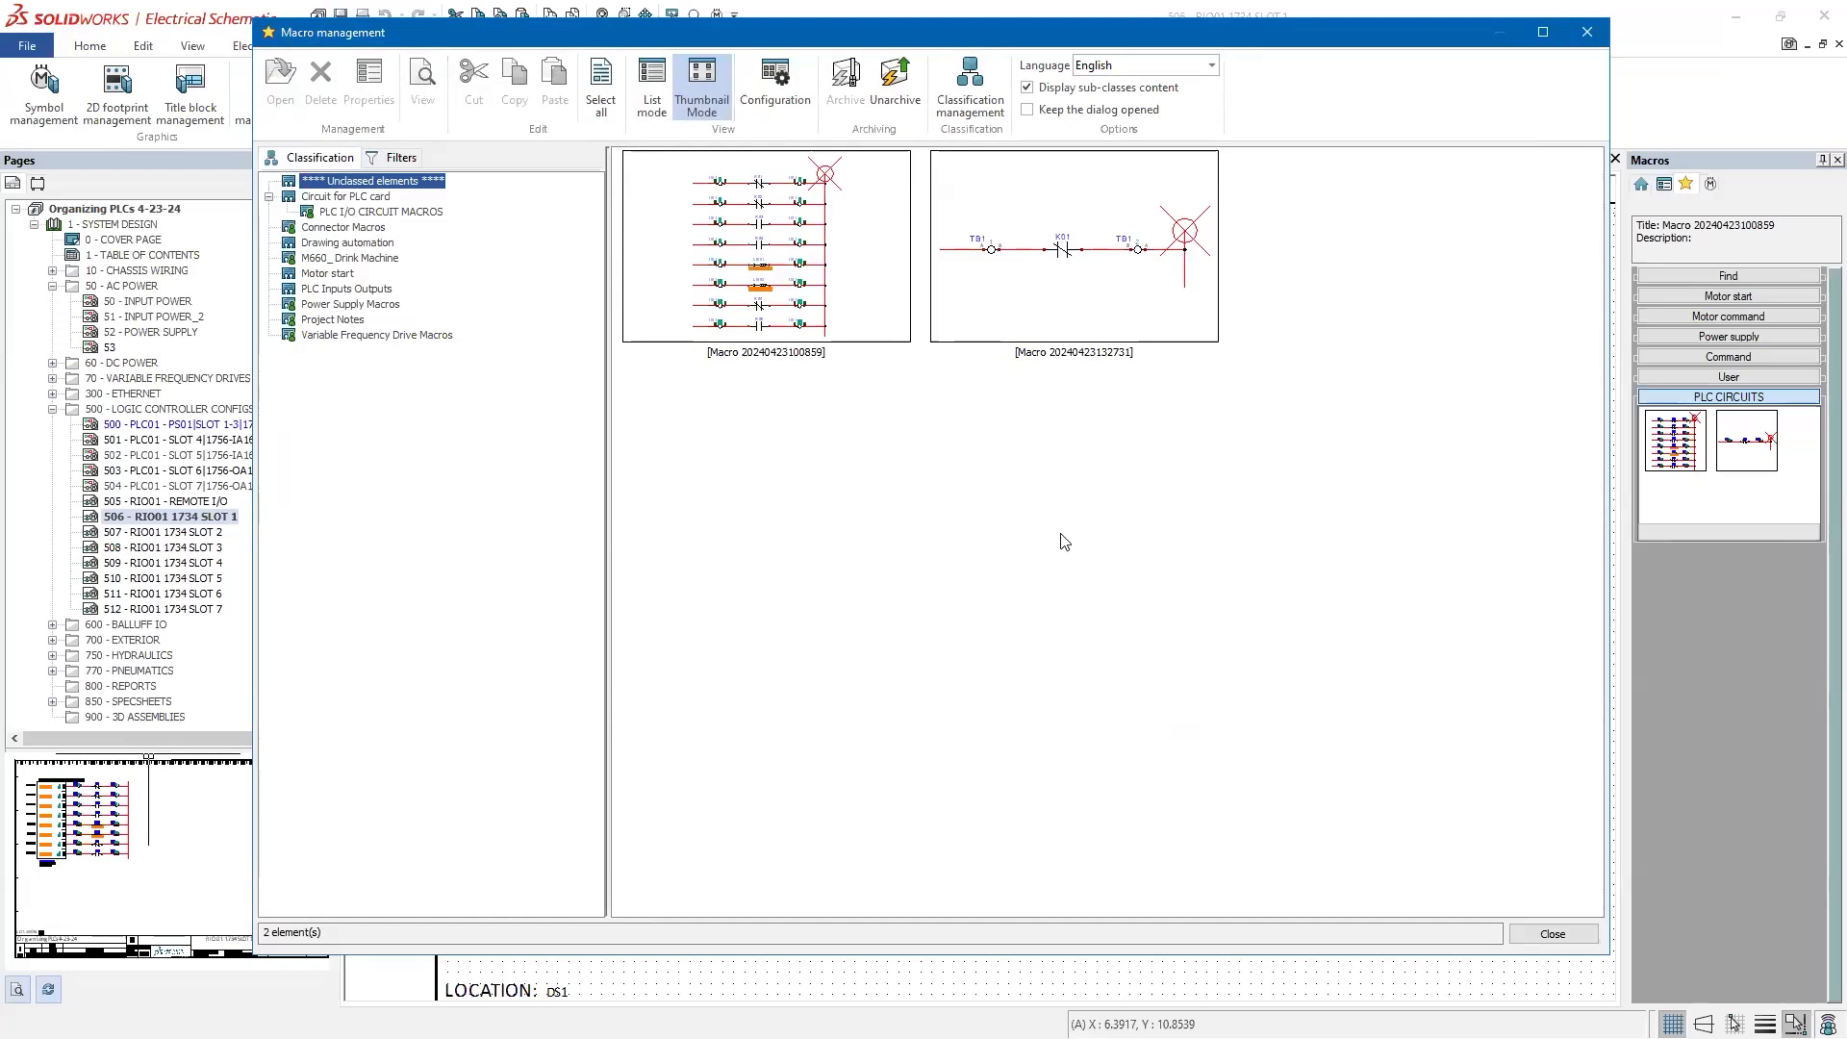
{"action": "left_click", "coordinate": [1587, 32]}
Step: Inspect the manufacturer part and circuits of terminal TB1-1 and contact K01 on input I0, closing each without changes
{"action": "scroll", "coordinate": [864, 343], "scroll_direction": "up", "scroll_amount": 4}
{"action": "middle_click_drag", "start_coordinate": [864, 343], "coordinate": [1015, 354]}
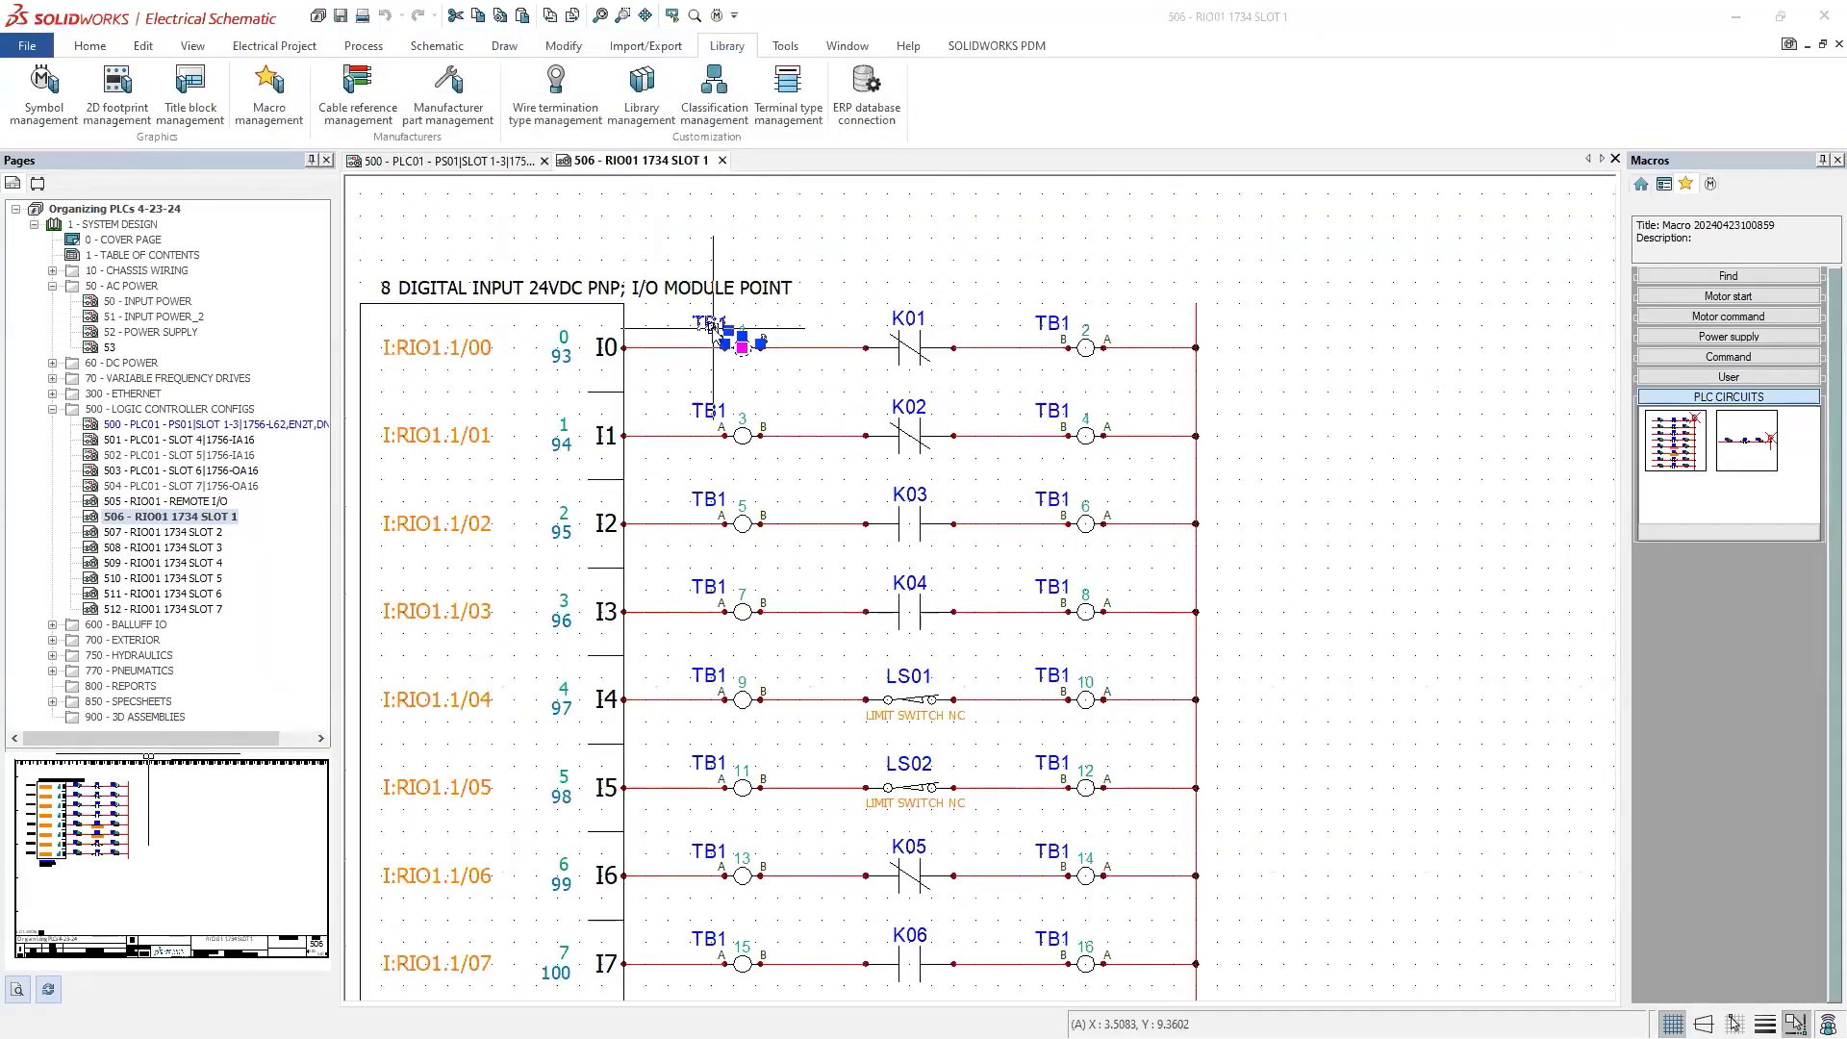
{"action": "double_click", "coordinate": [742, 344]}
{"action": "left_click", "coordinate": [645, 114]}
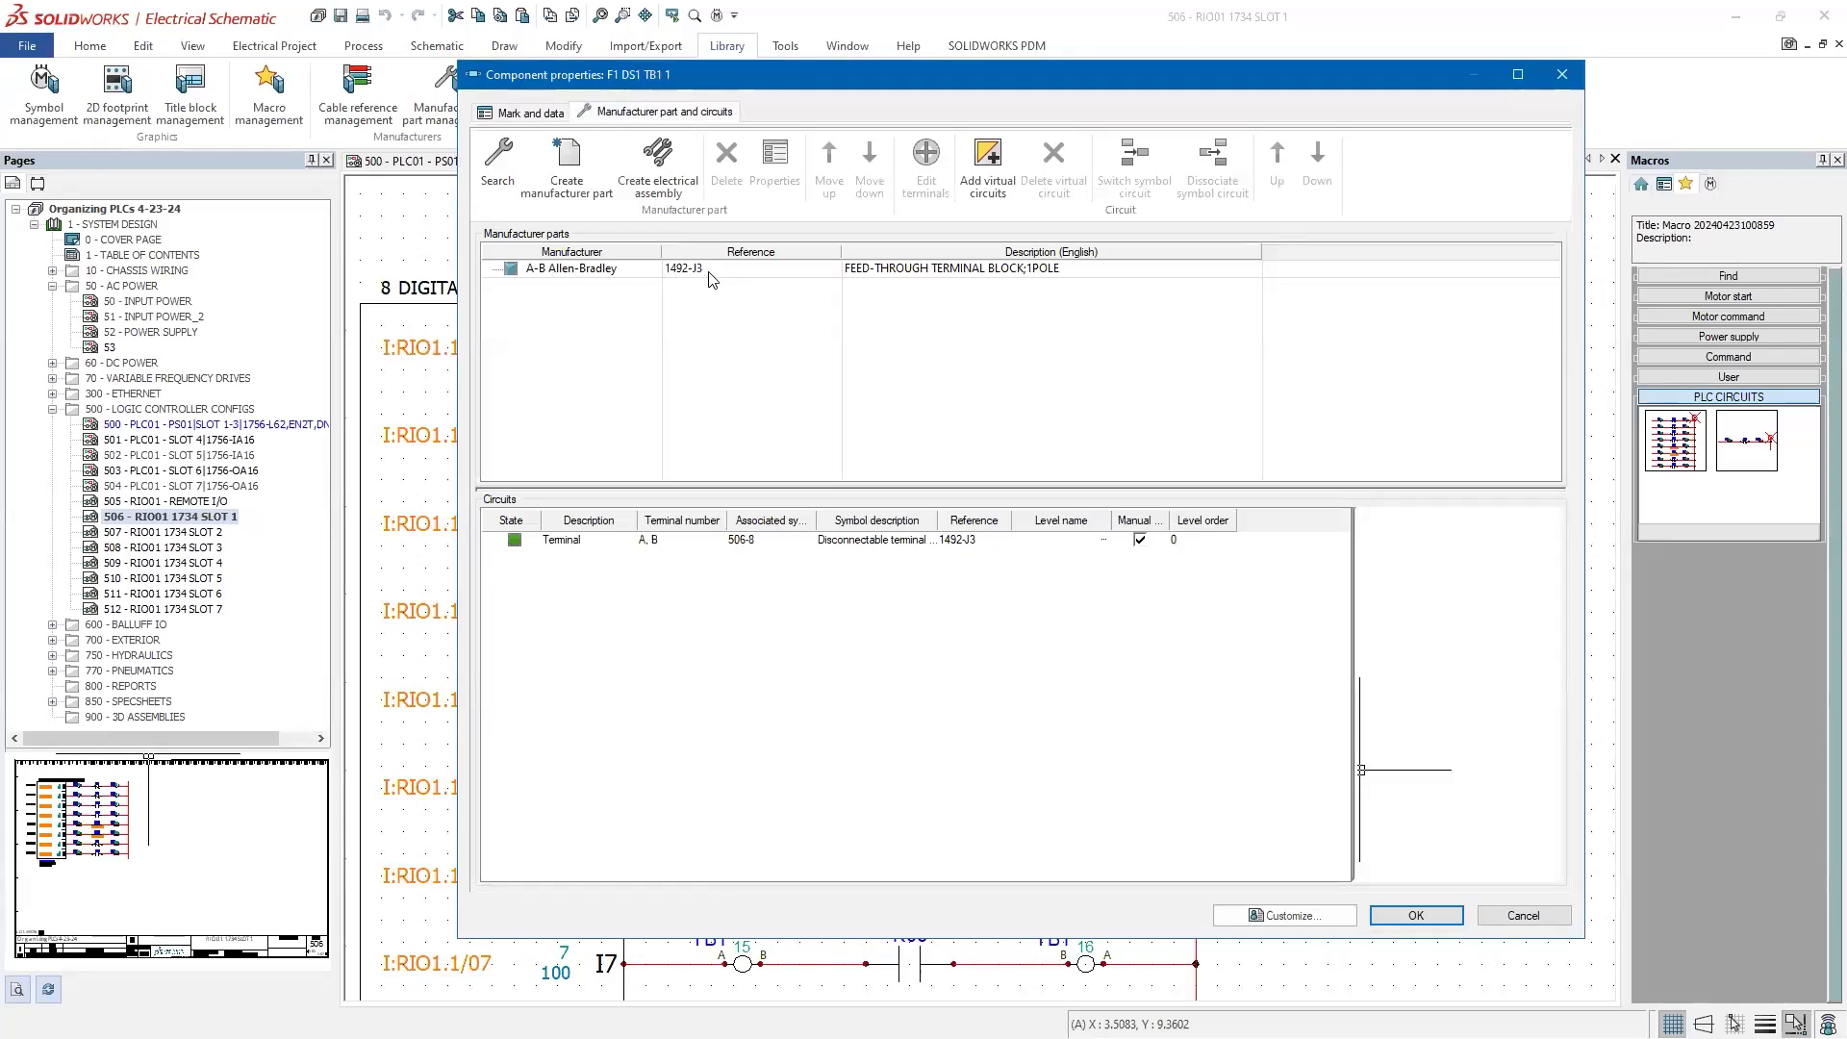
{"action": "left_click", "coordinate": [1563, 76]}
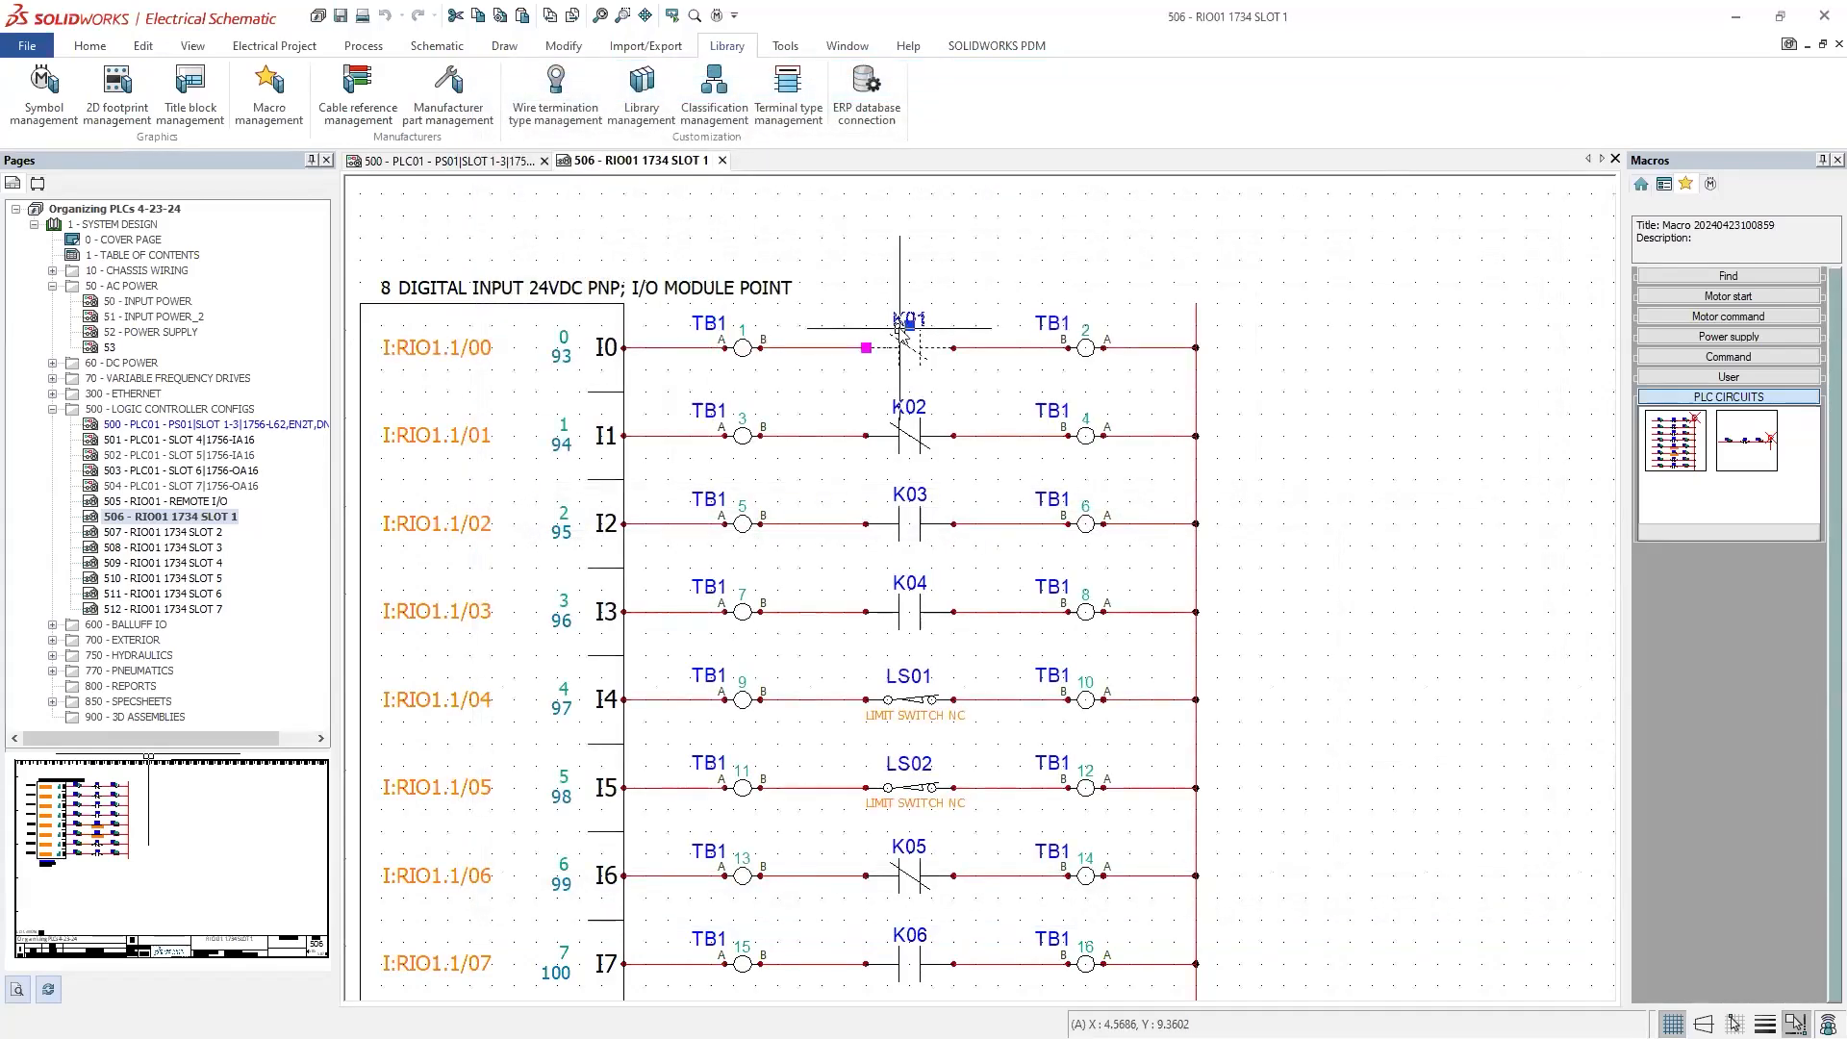
{"action": "double_click", "coordinate": [901, 331]}
{"action": "left_click", "coordinate": [635, 113]}
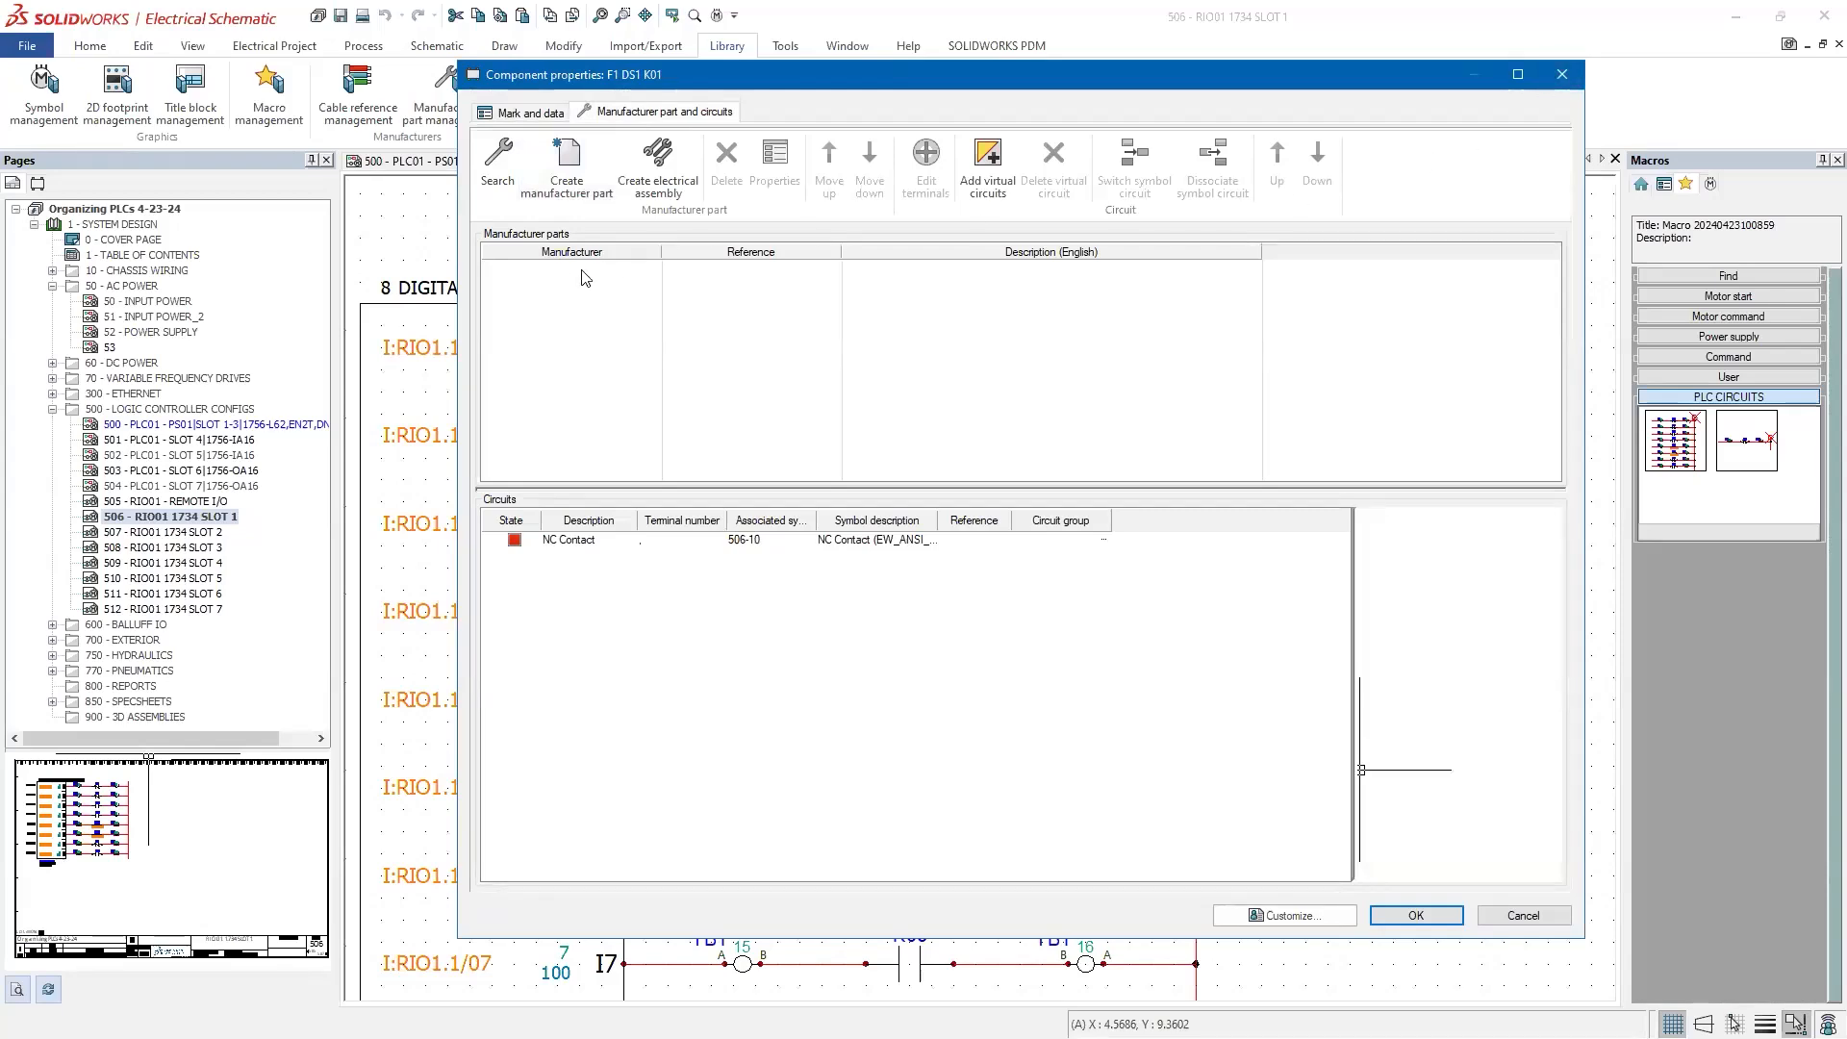
{"action": "left_click", "coordinate": [1562, 74]}
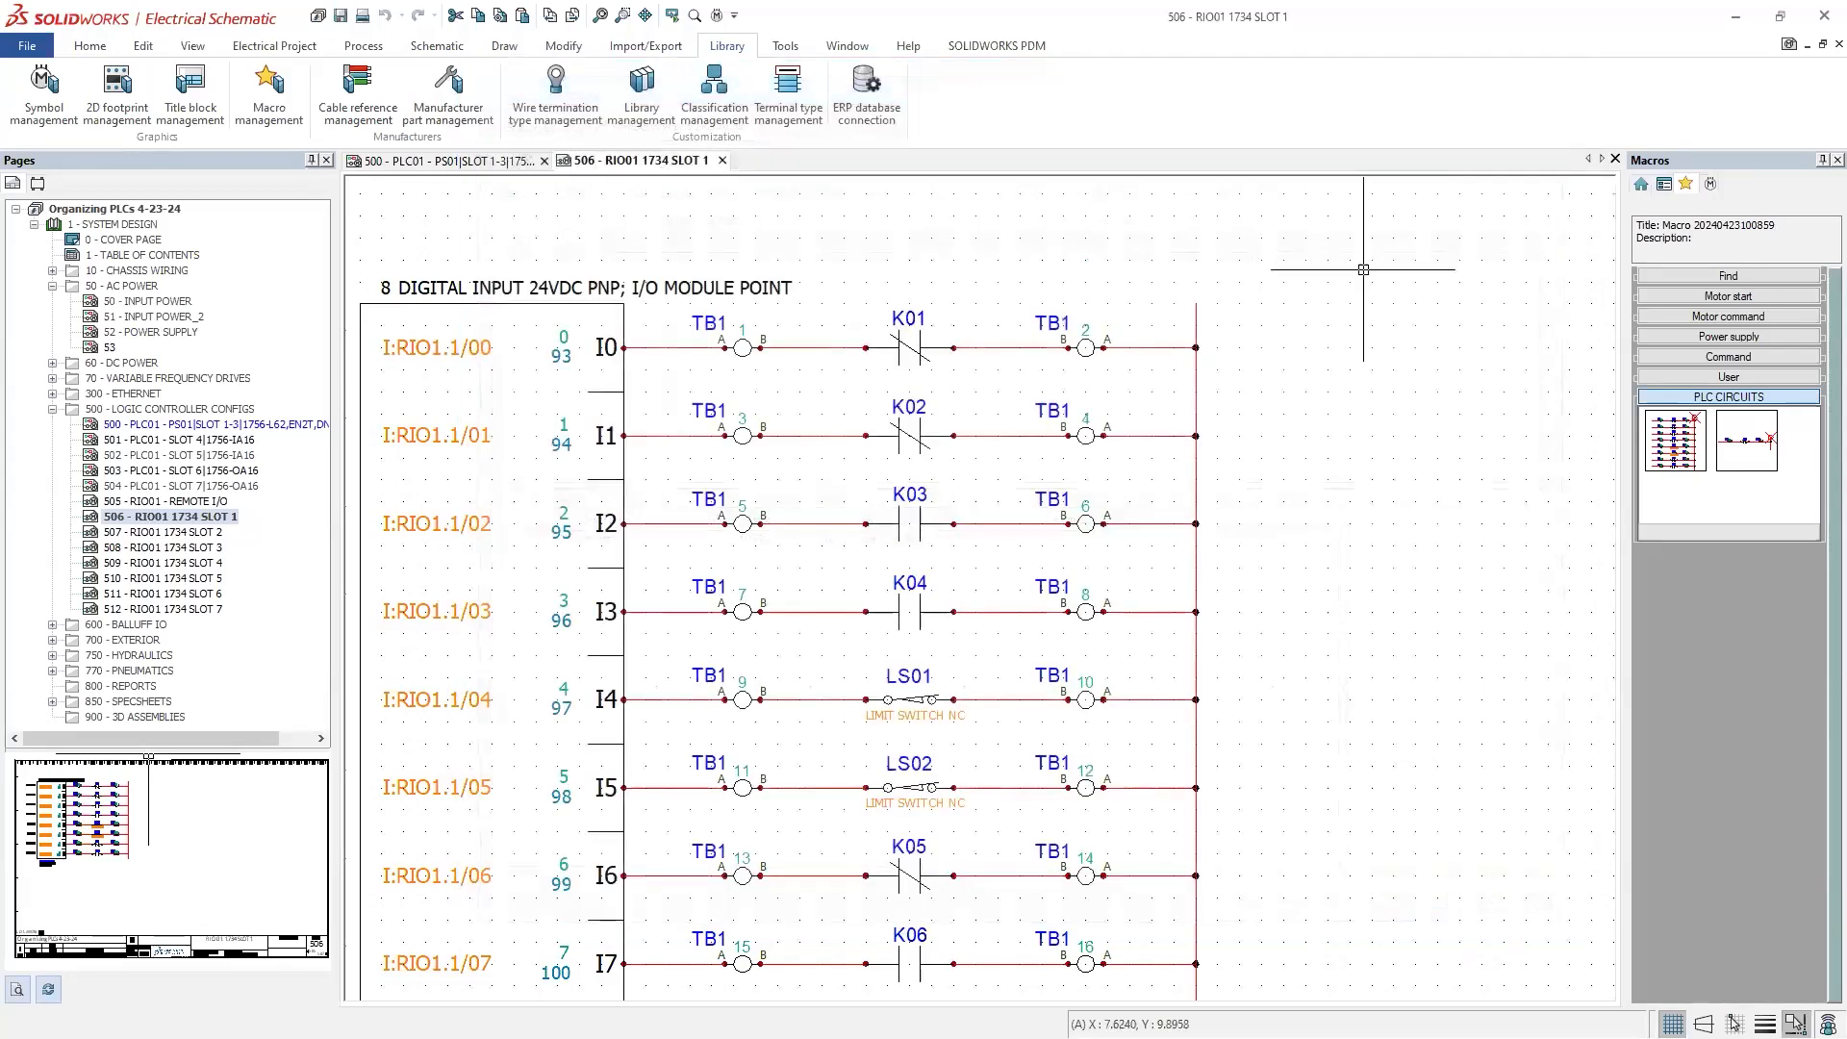
Step: Open PLC management and expand PLC02 - LOGIC CONTROLLER NO.2 and its RACK01 to list the modules
{"action": "scroll", "coordinate": [1337, 310], "scroll_direction": "down", "scroll_amount": 5}
{"action": "middle_click_drag", "start_coordinate": [1327, 406], "coordinate": [953, 408]}
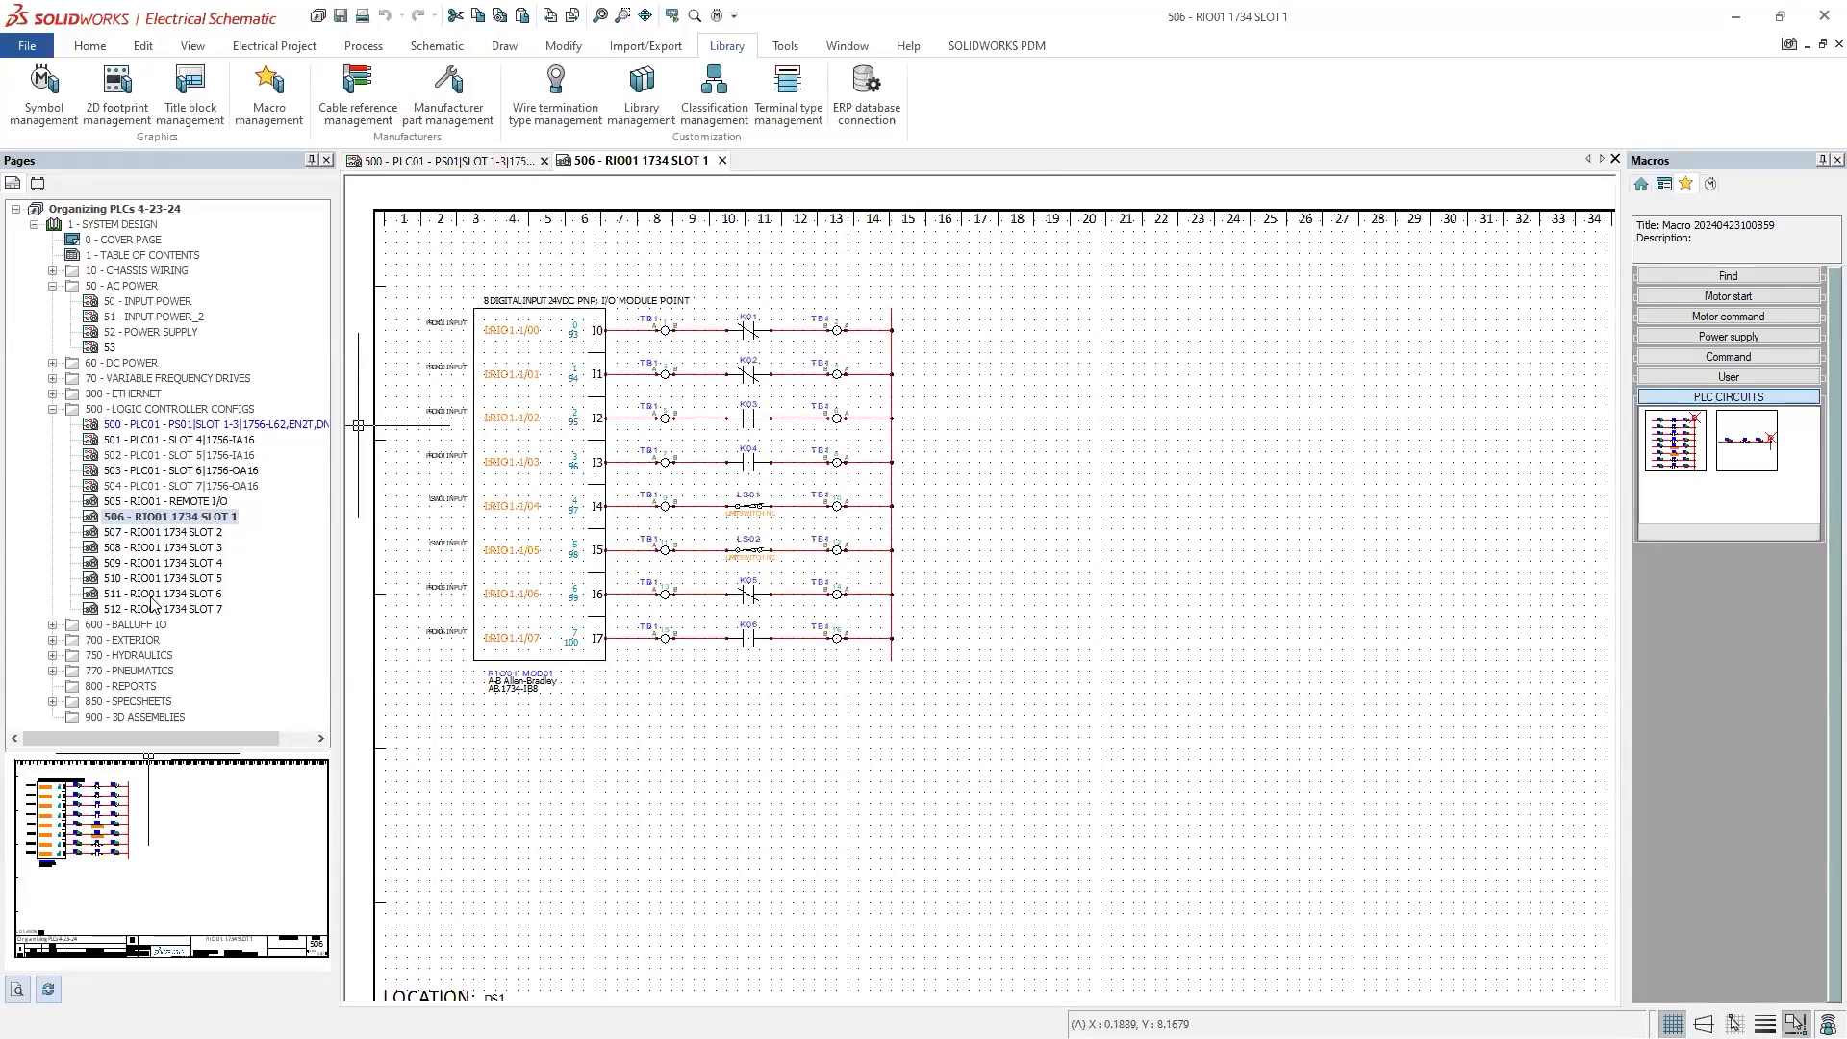
{"action": "left_click", "coordinate": [273, 46]}
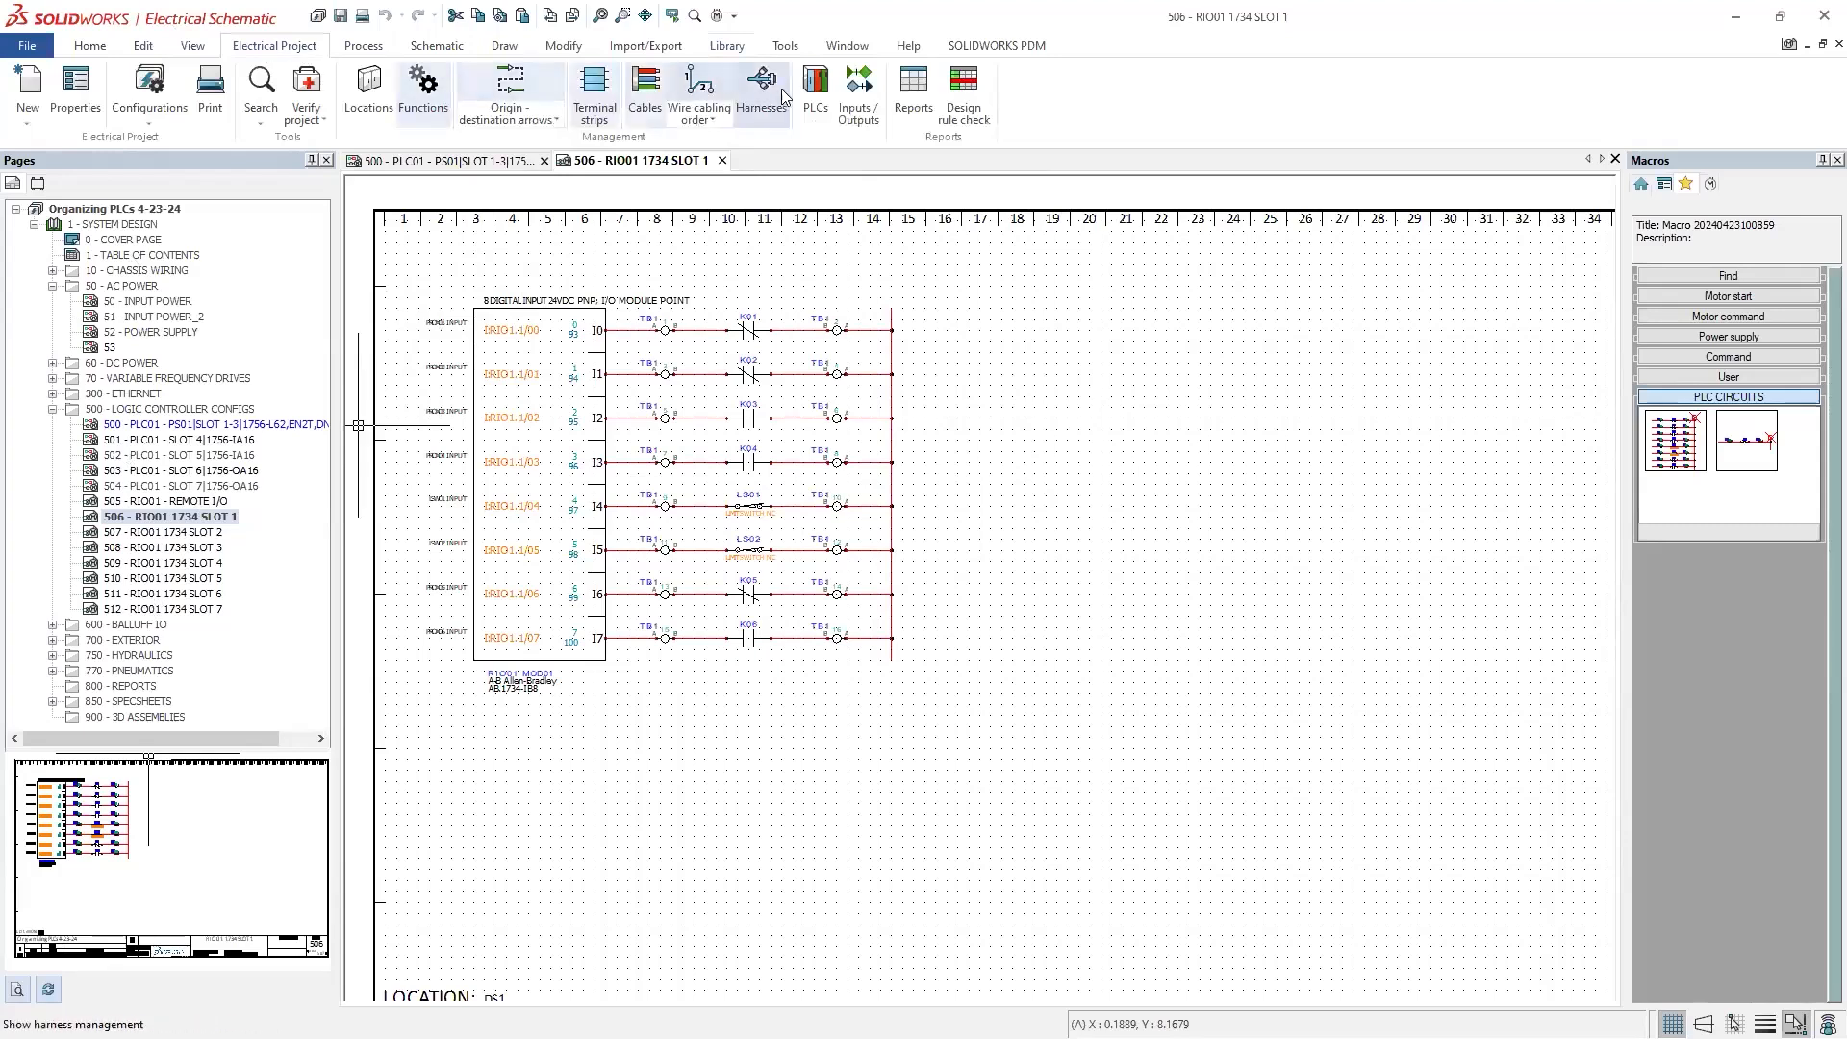
{"action": "left_click", "coordinate": [816, 91]}
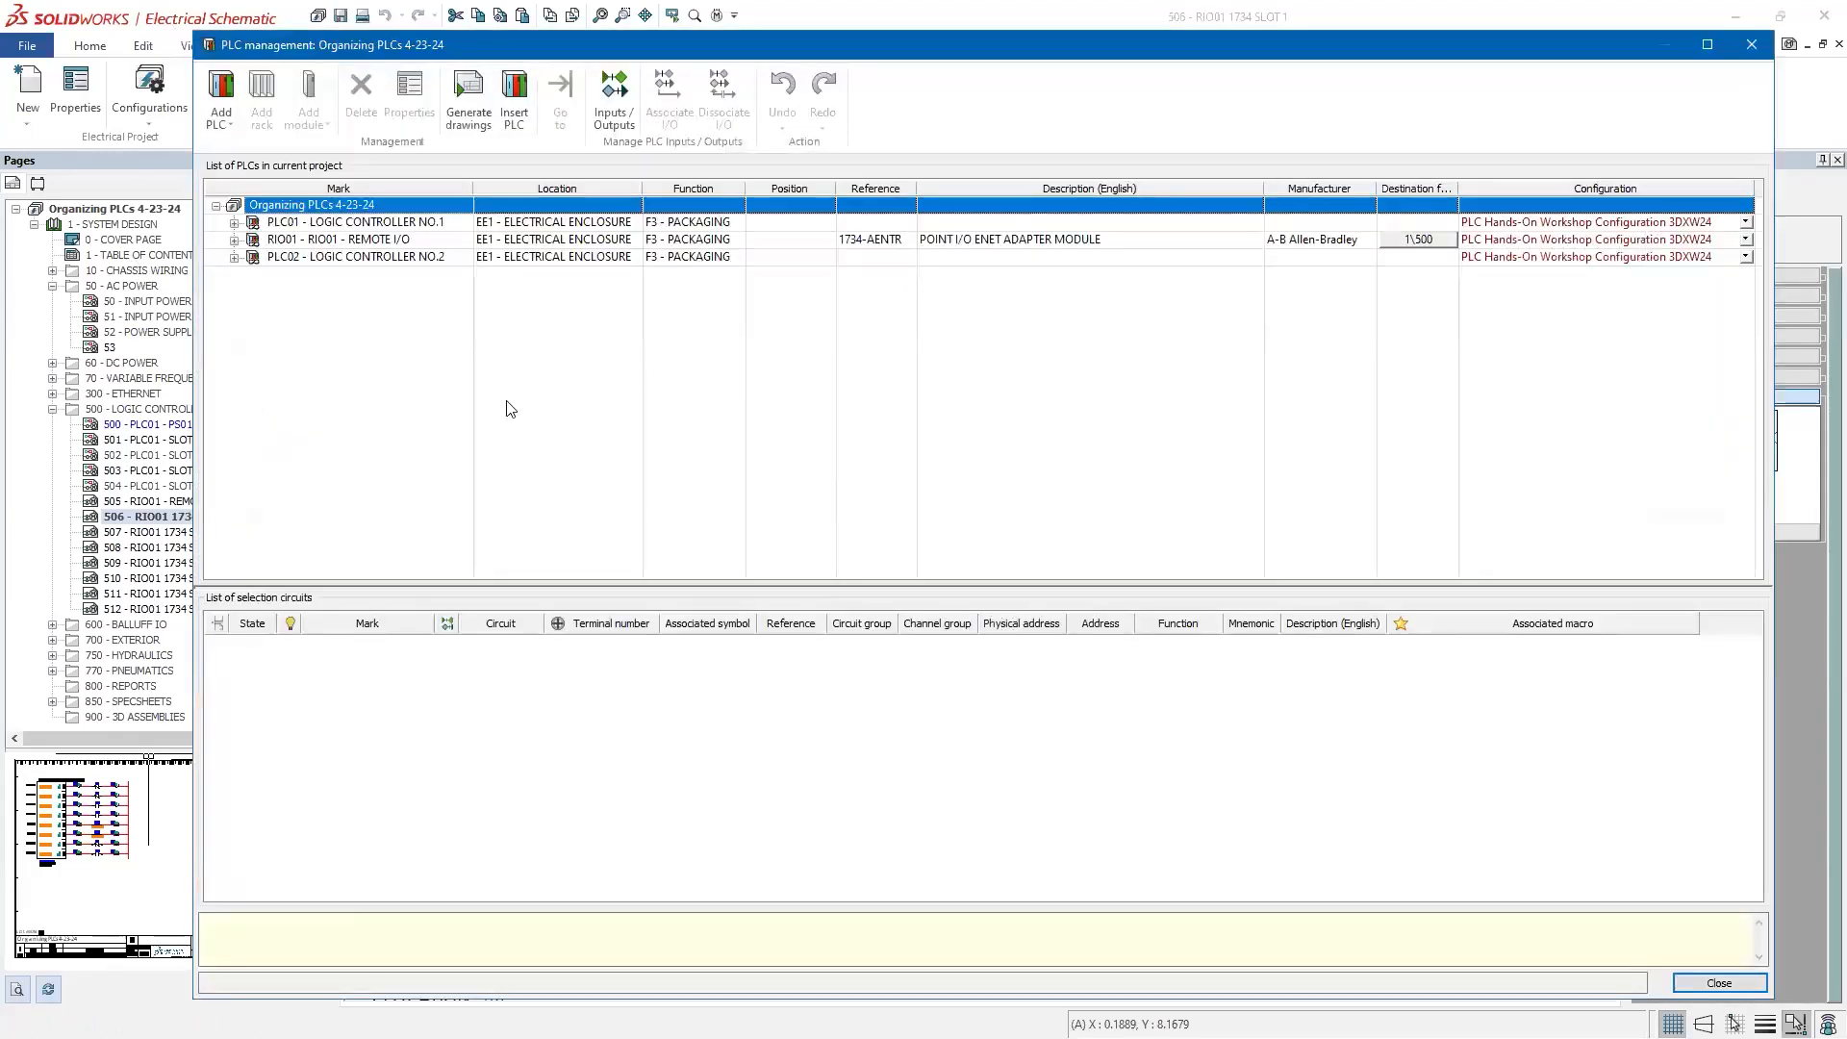
{"action": "left_click", "coordinate": [234, 257]}
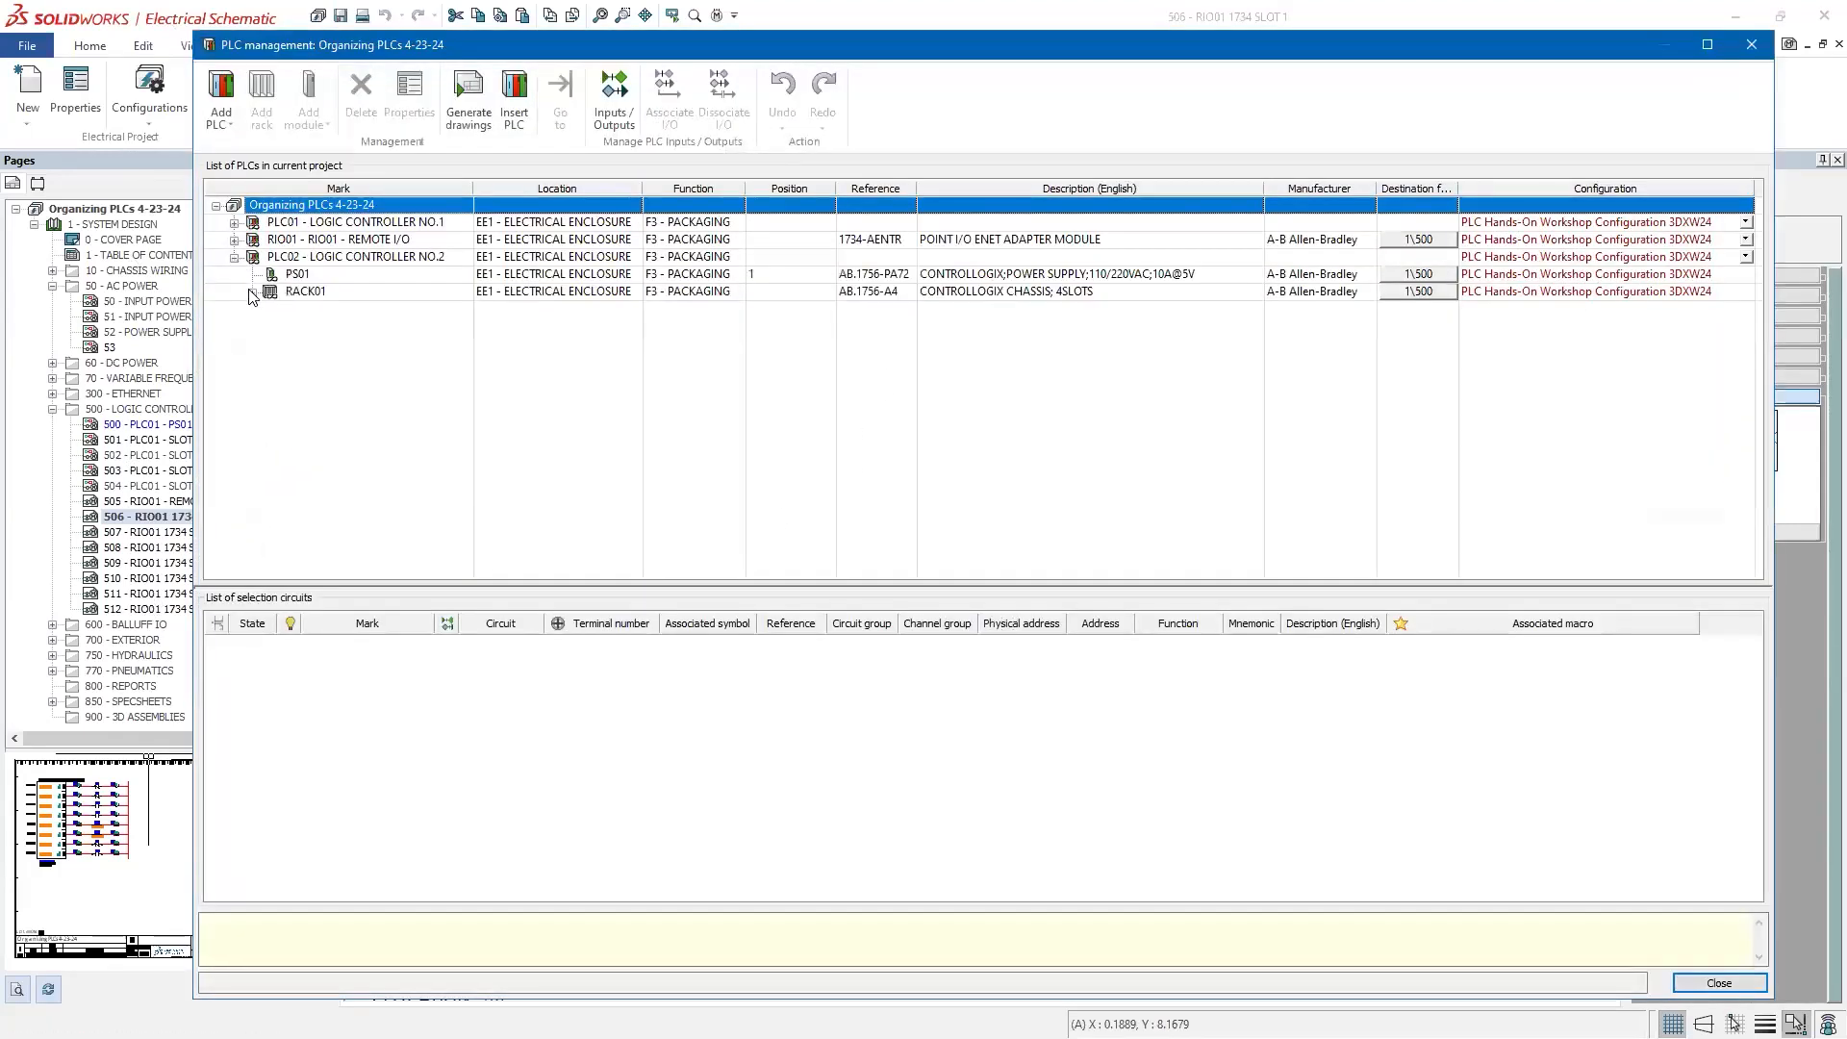
{"action": "left_click", "coordinate": [252, 292]}
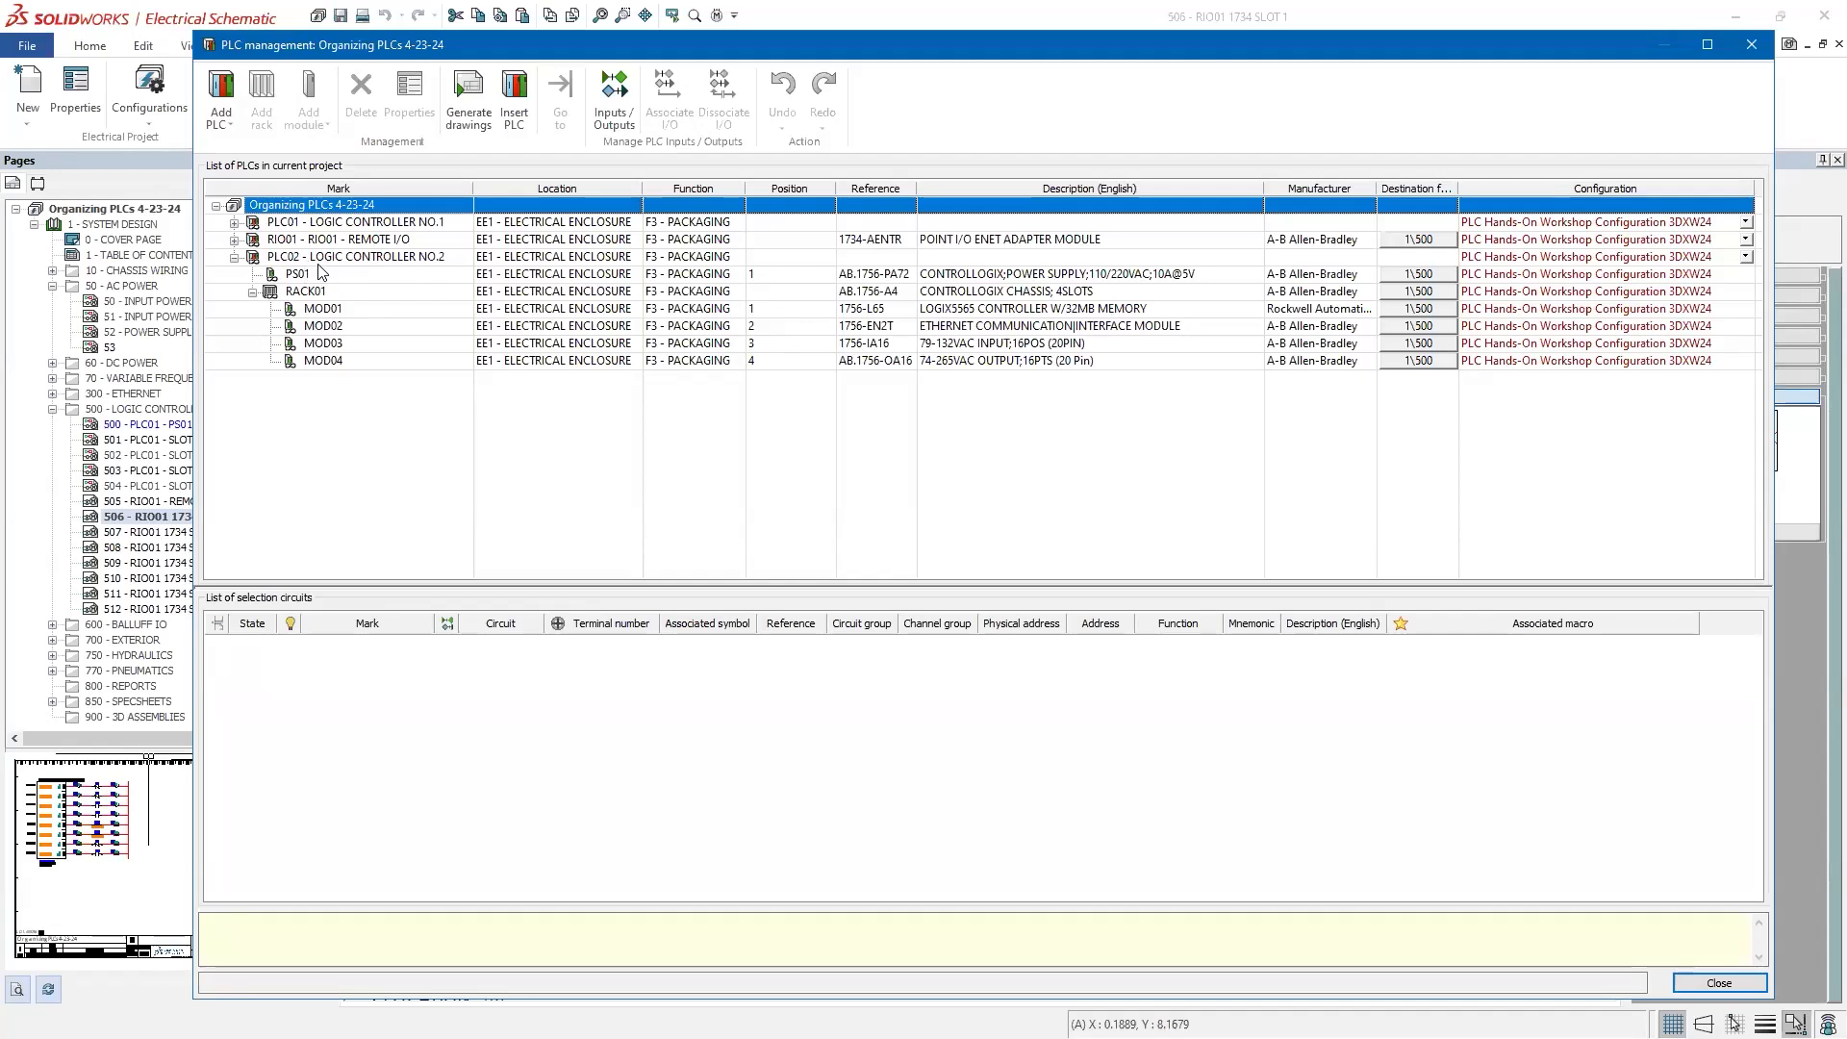
Step: Select PLC02 with its power supply, rack and modules, enlarge the circuits list, and check their shared properties without changes
{"action": "left_click", "coordinate": [320, 258]}
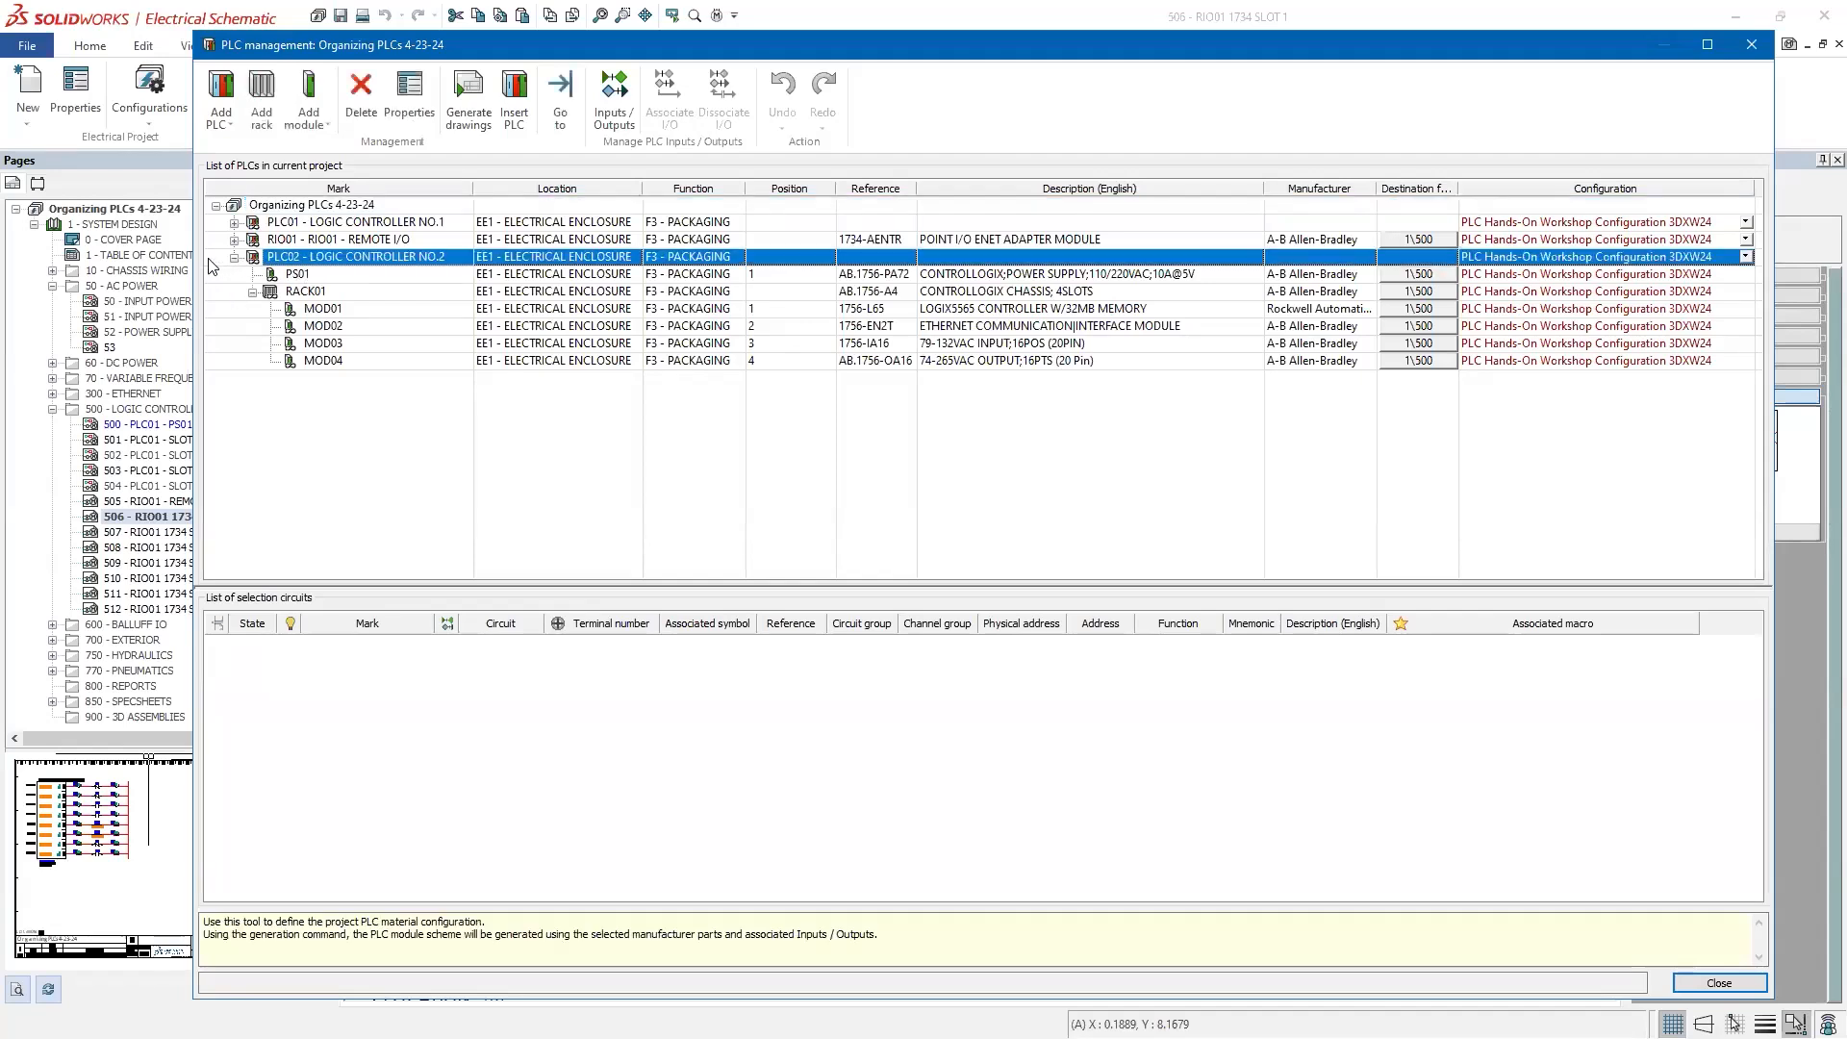
{"action": "left_click_drag", "start_coordinate": [212, 267], "coordinate": [370, 354]}
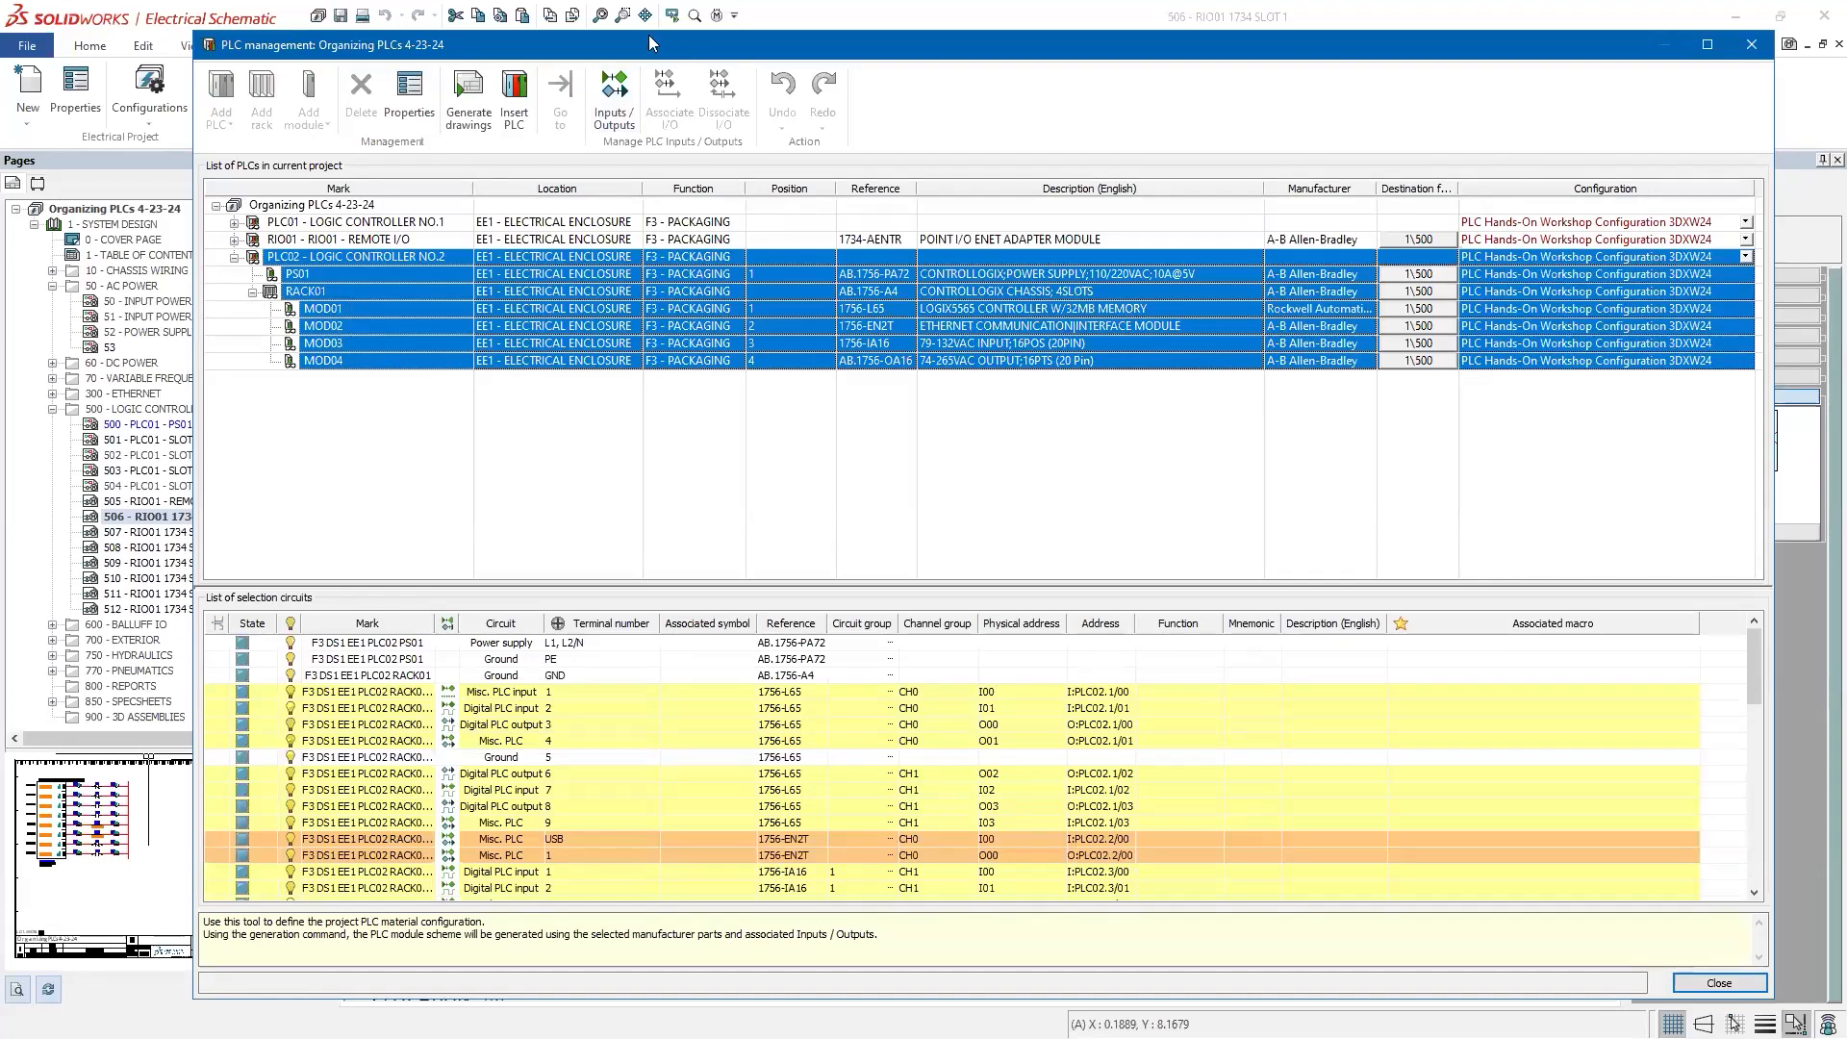
{"action": "left_click_drag", "start_coordinate": [689, 55], "coordinate": [646, 37]}
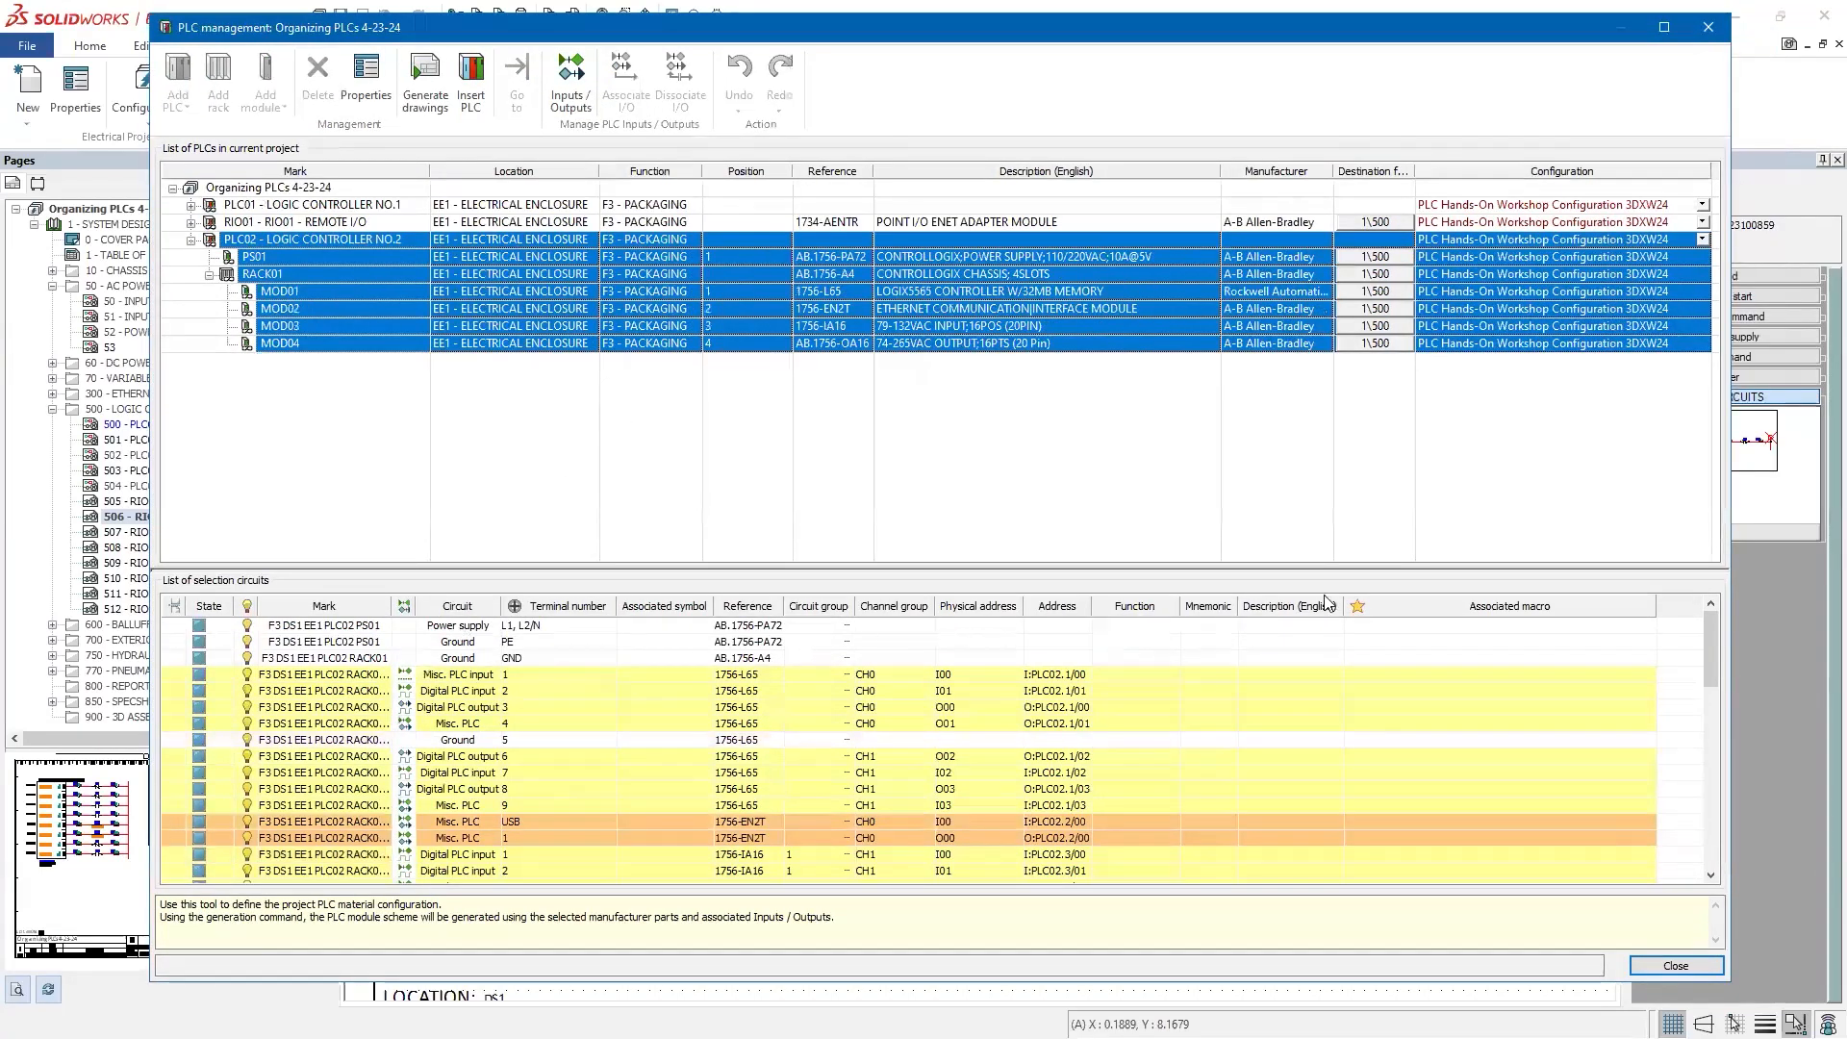
{"action": "left_click_drag", "start_coordinate": [1382, 570], "coordinate": [1381, 378]}
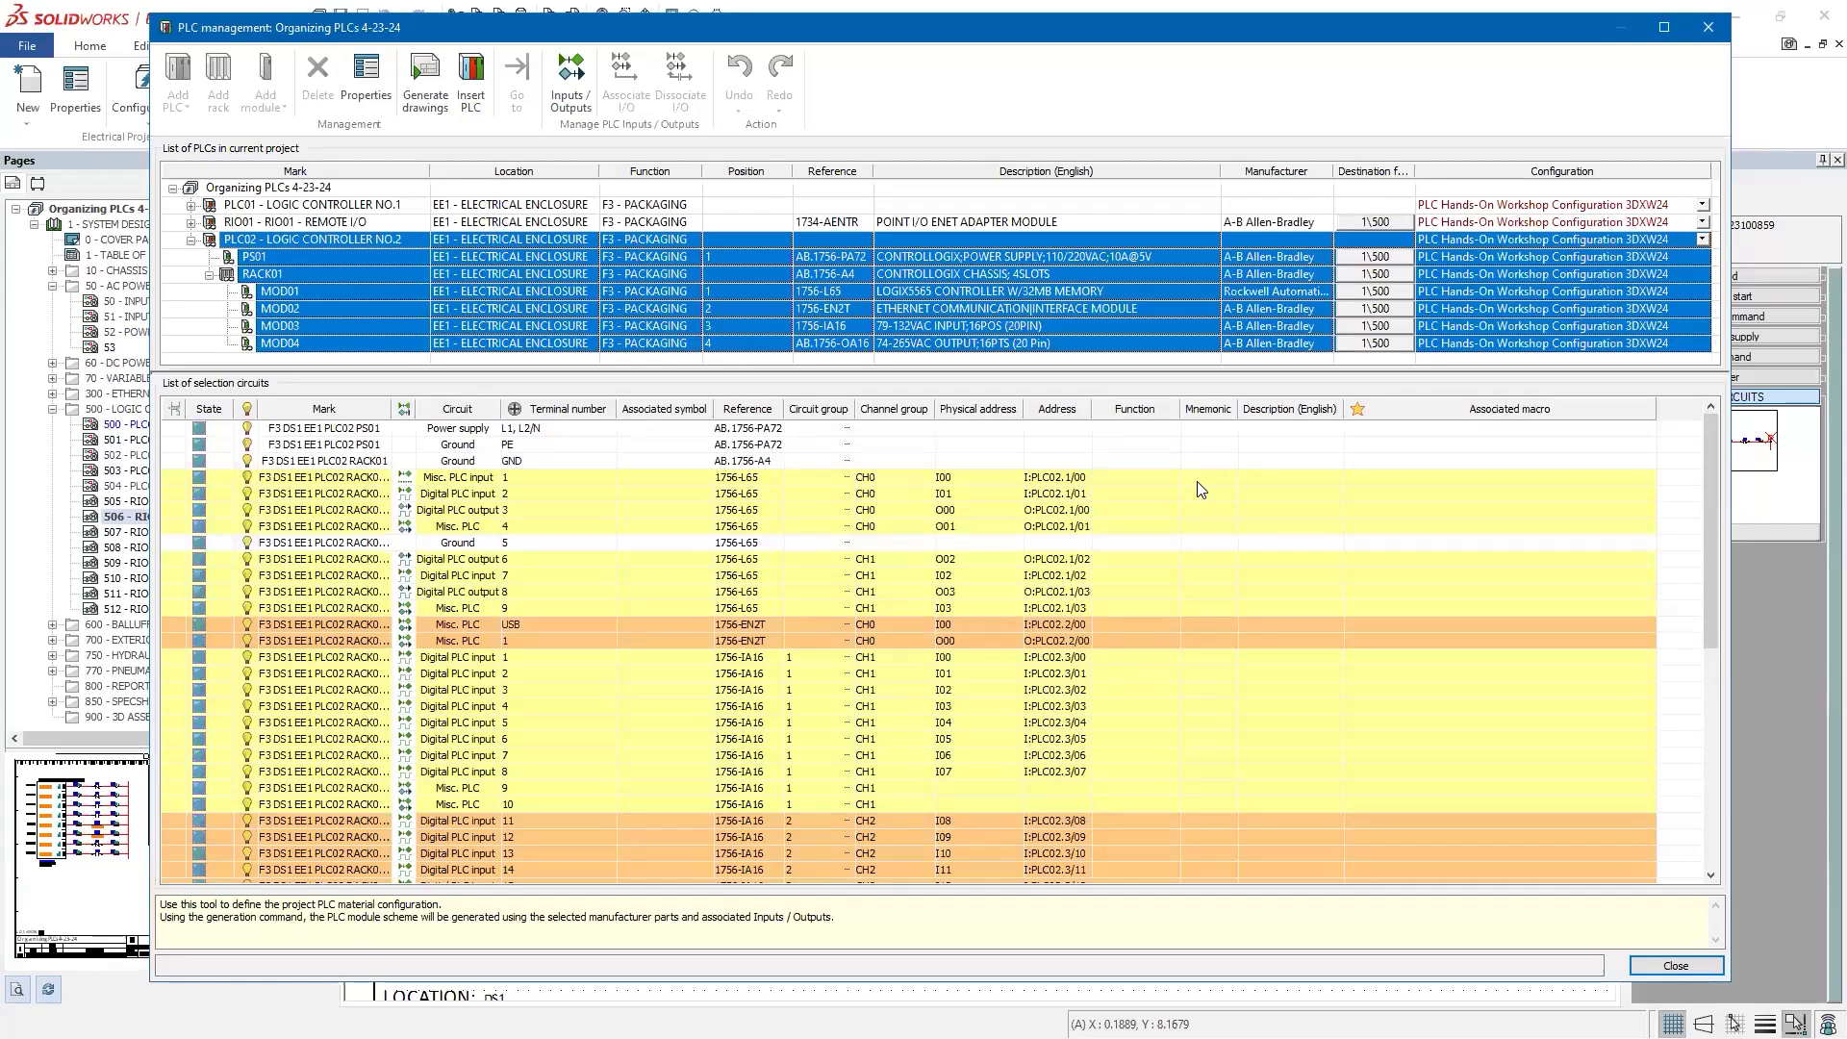
{"action": "left_click", "coordinate": [366, 82]}
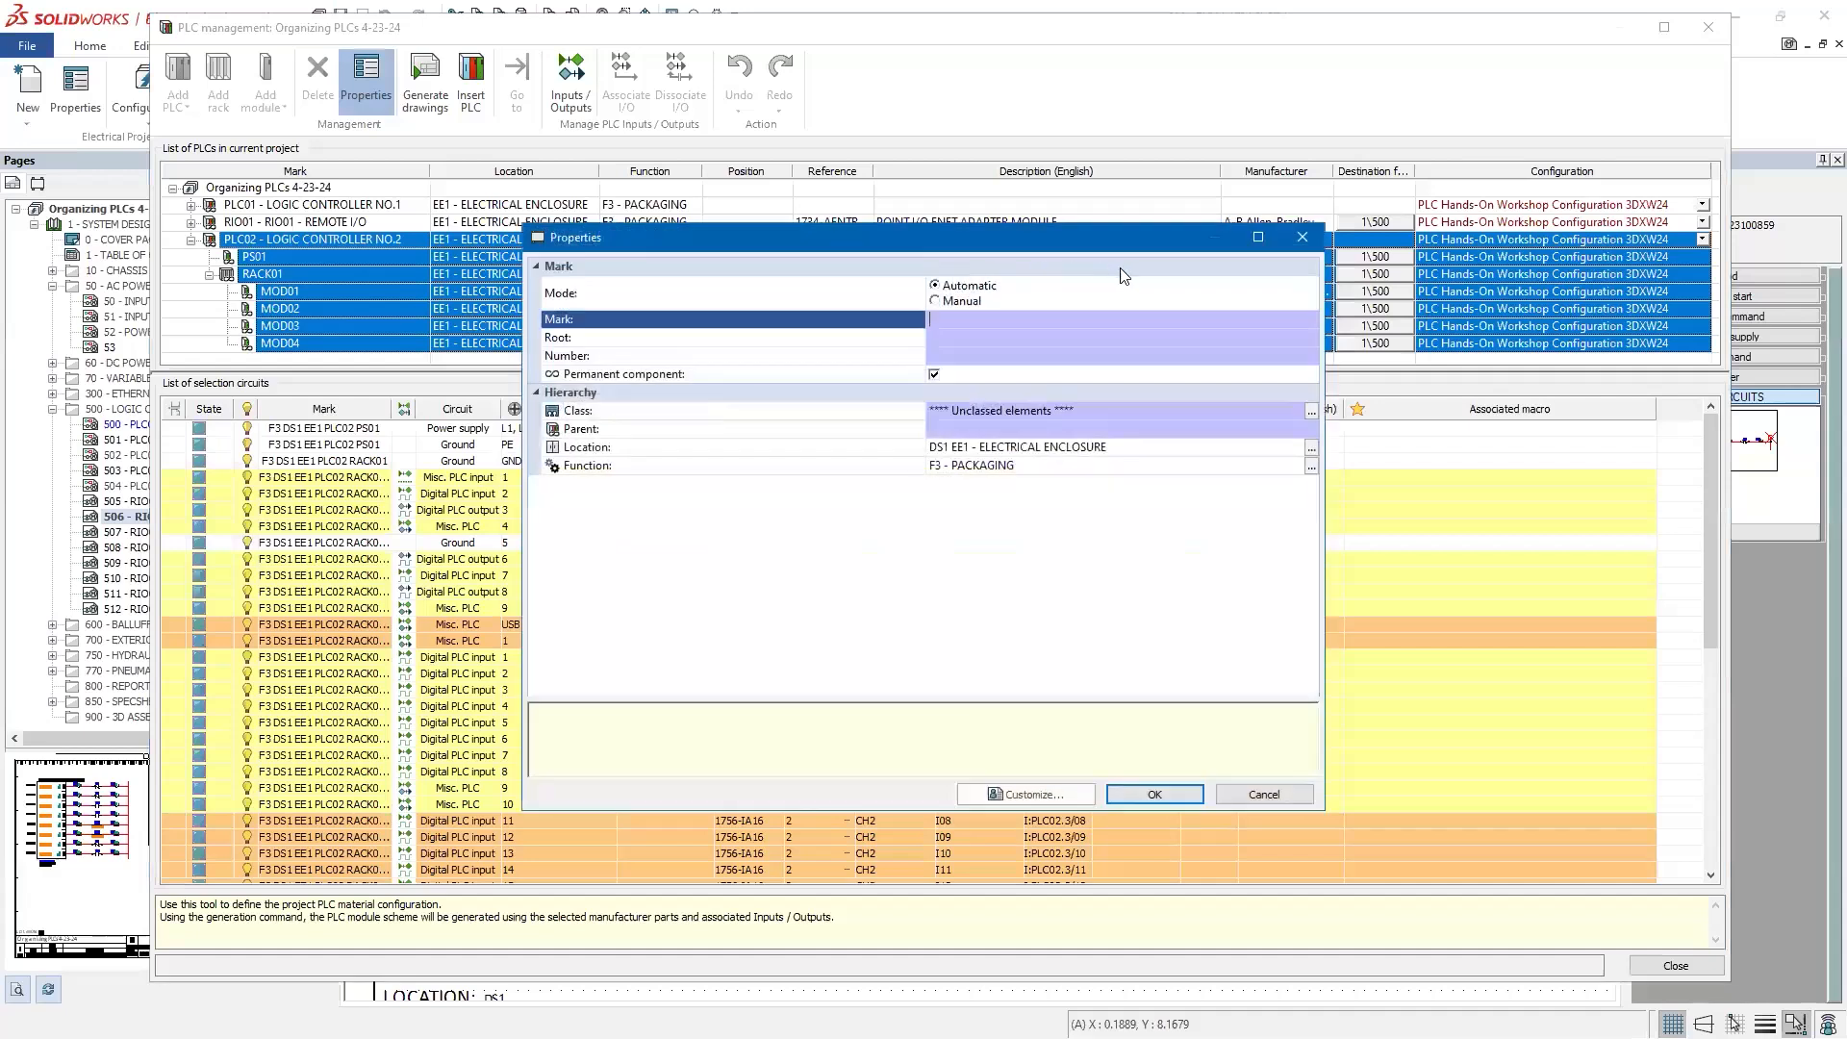
{"action": "left_click", "coordinate": [1302, 238]}
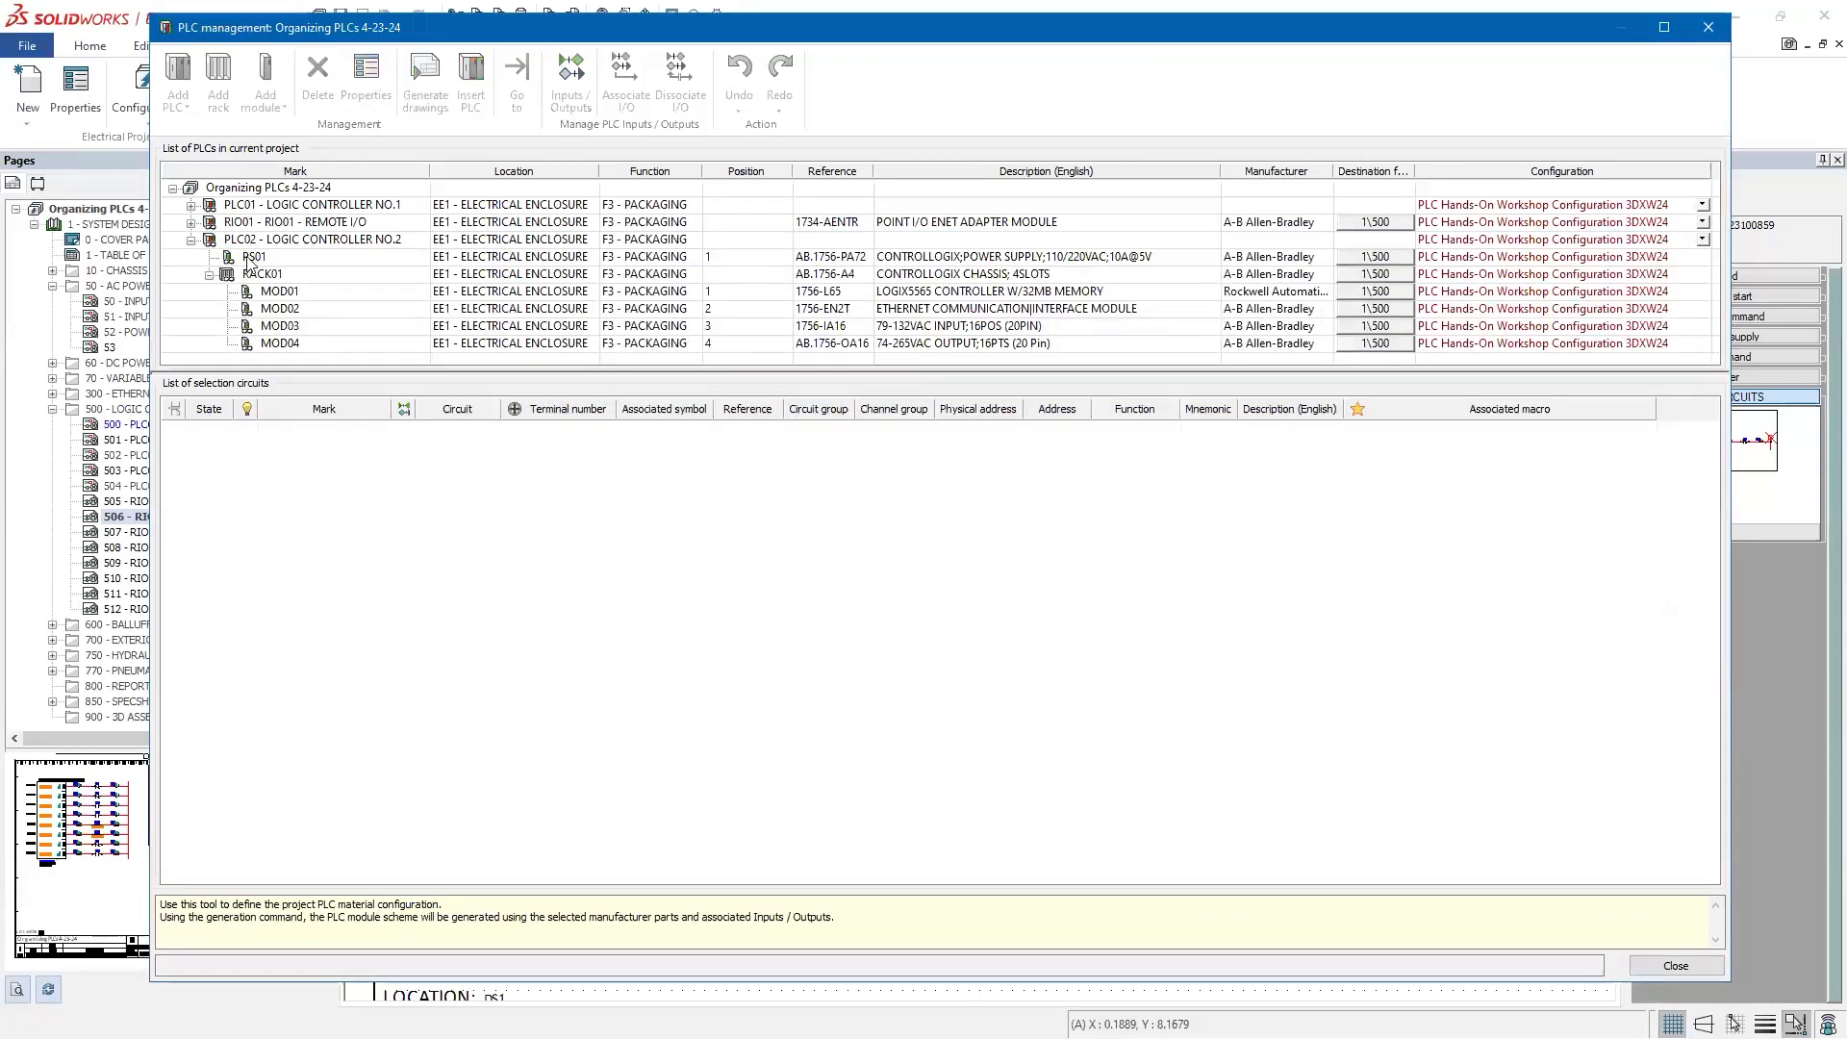
Step: Reselect PLC02 with PS01, RACK01 and MOD01 to MOD04, and add a new PLC input/output to all their circuits
{"action": "left_click_drag", "start_coordinate": [264, 300], "coordinate": [311, 352]}
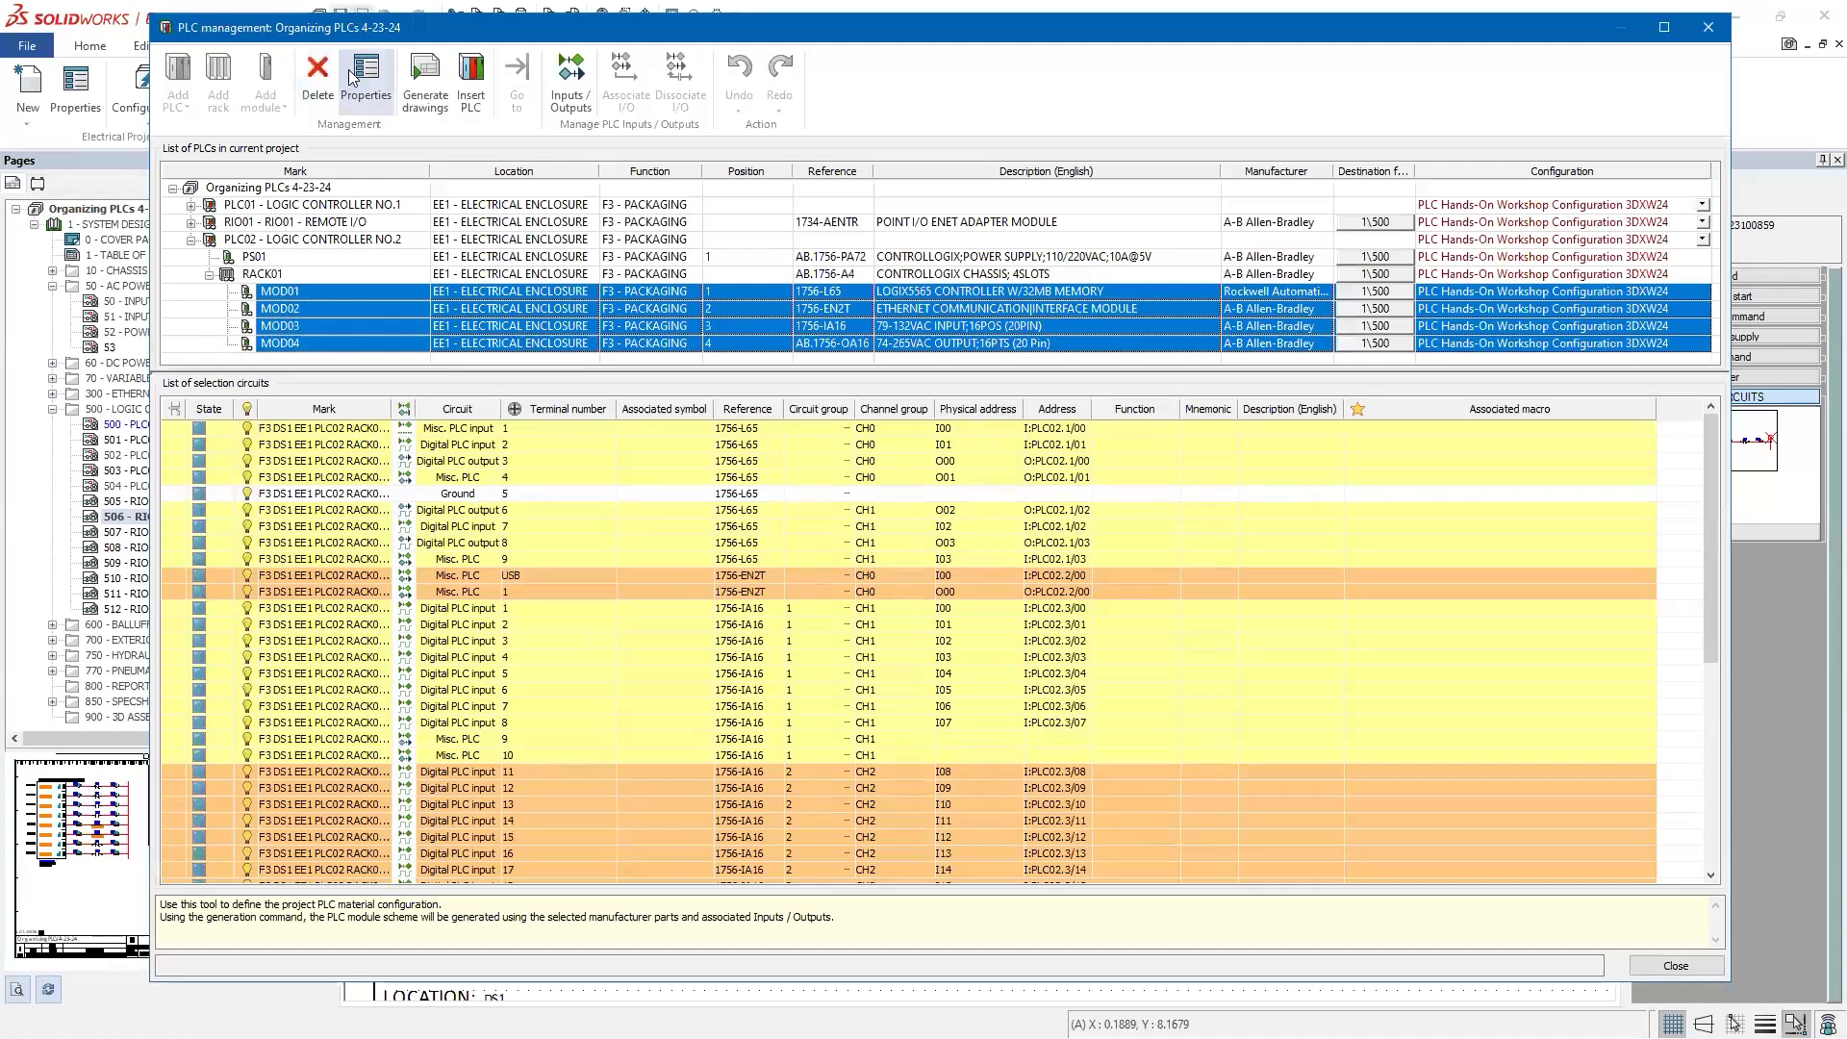
{"action": "left_click", "coordinate": [188, 277]}
{"action": "left_click_drag", "start_coordinate": [270, 239], "coordinate": [284, 345]}
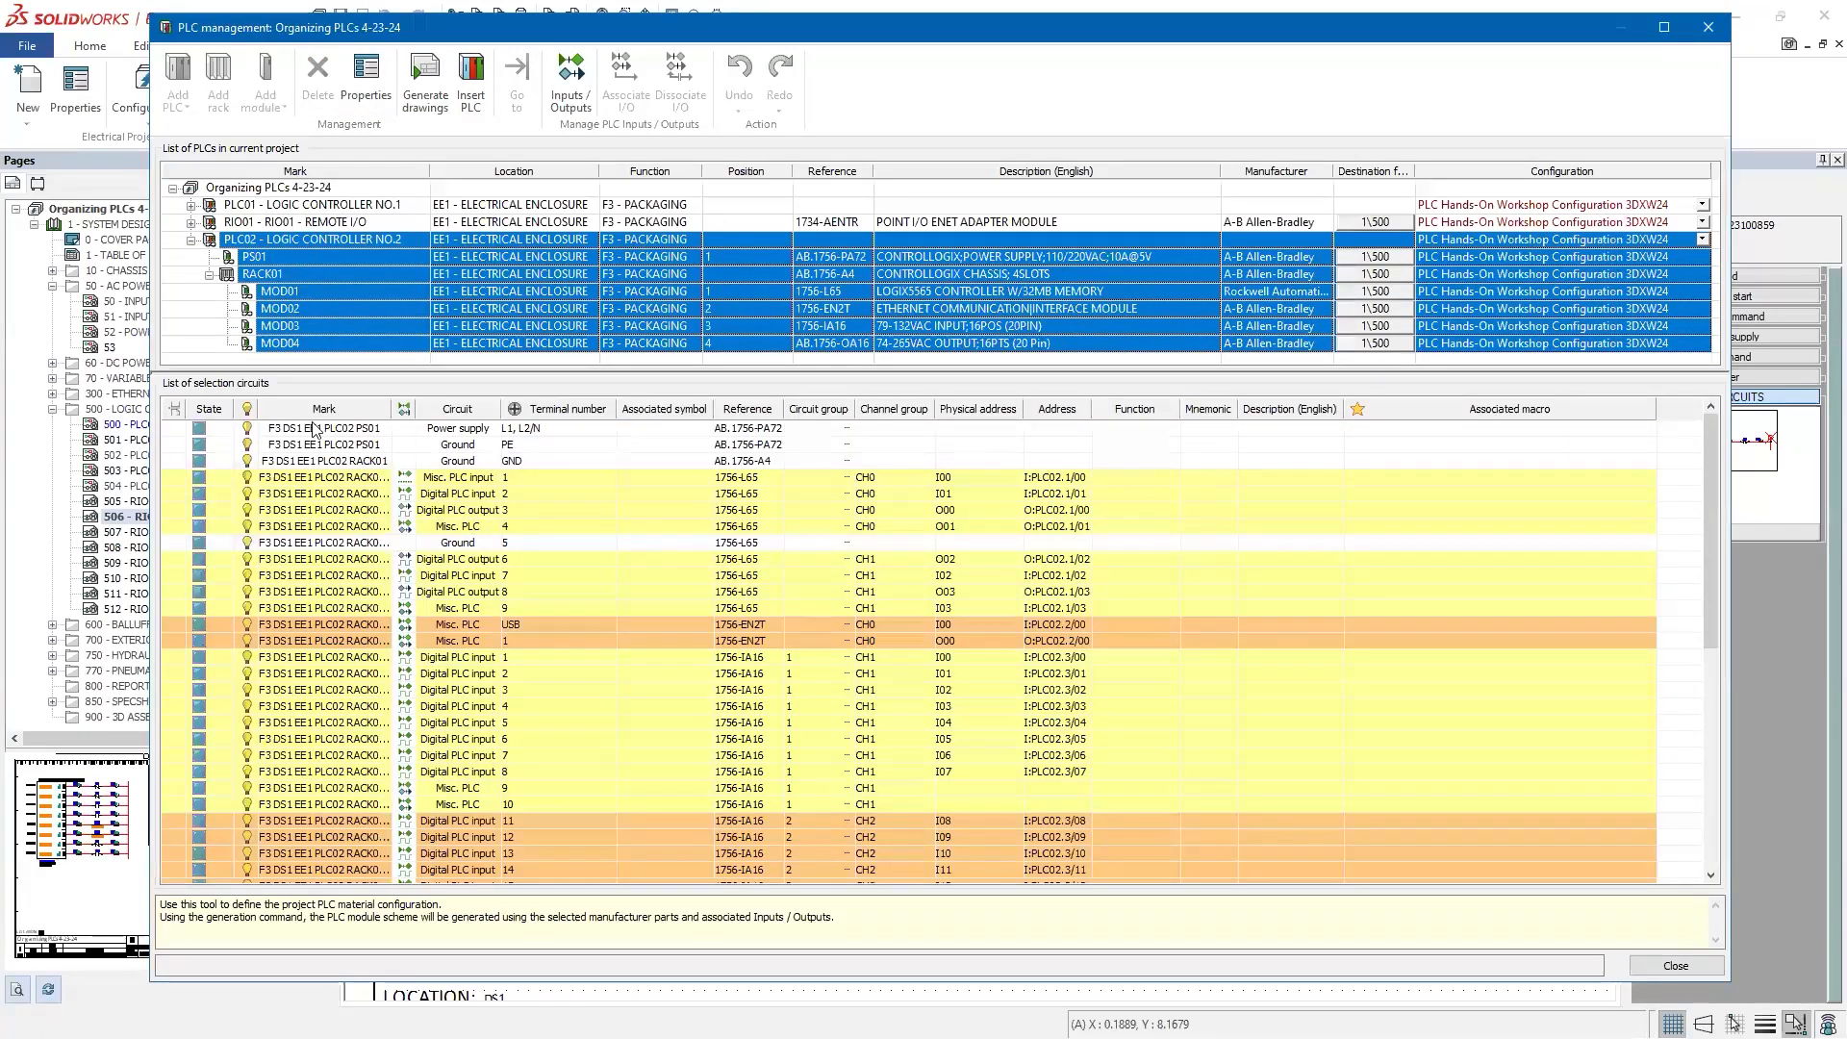
{"action": "left_click", "coordinate": [178, 432]}
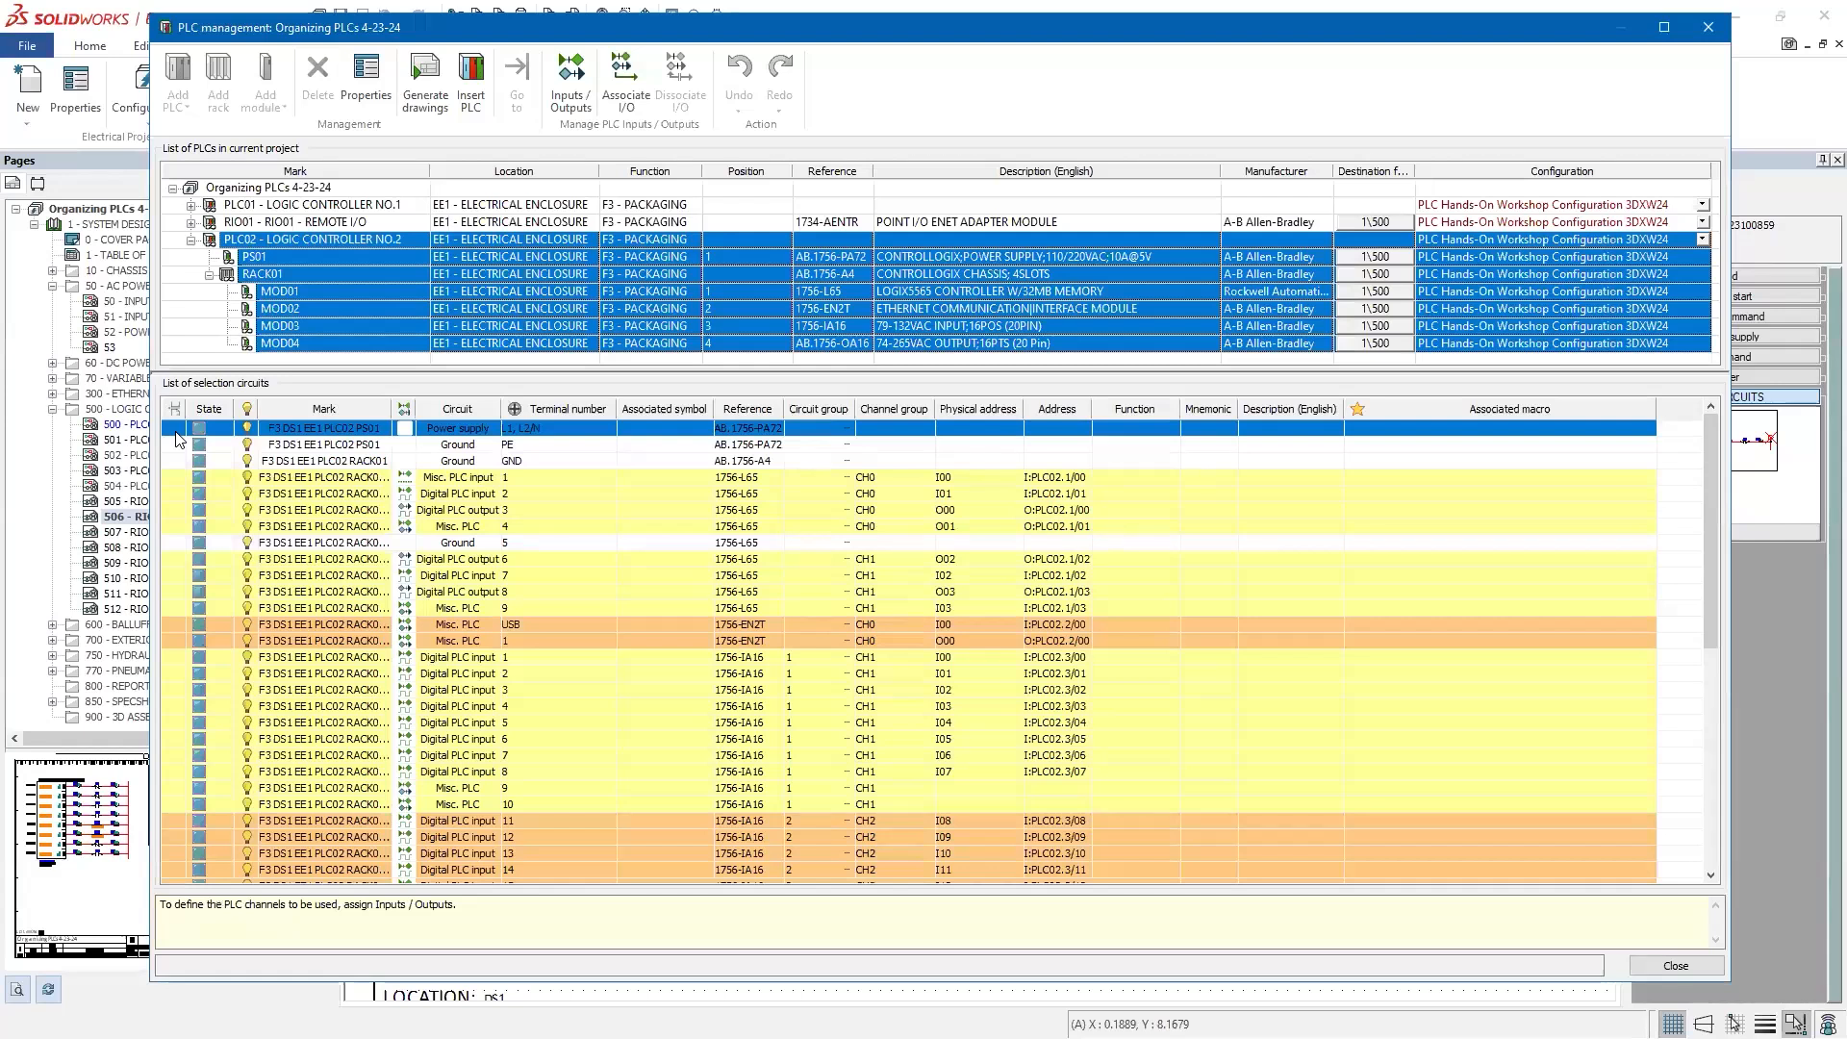
{"action": "key", "text": "ctrl+a"}
{"action": "right_click", "coordinate": [1243, 429]}
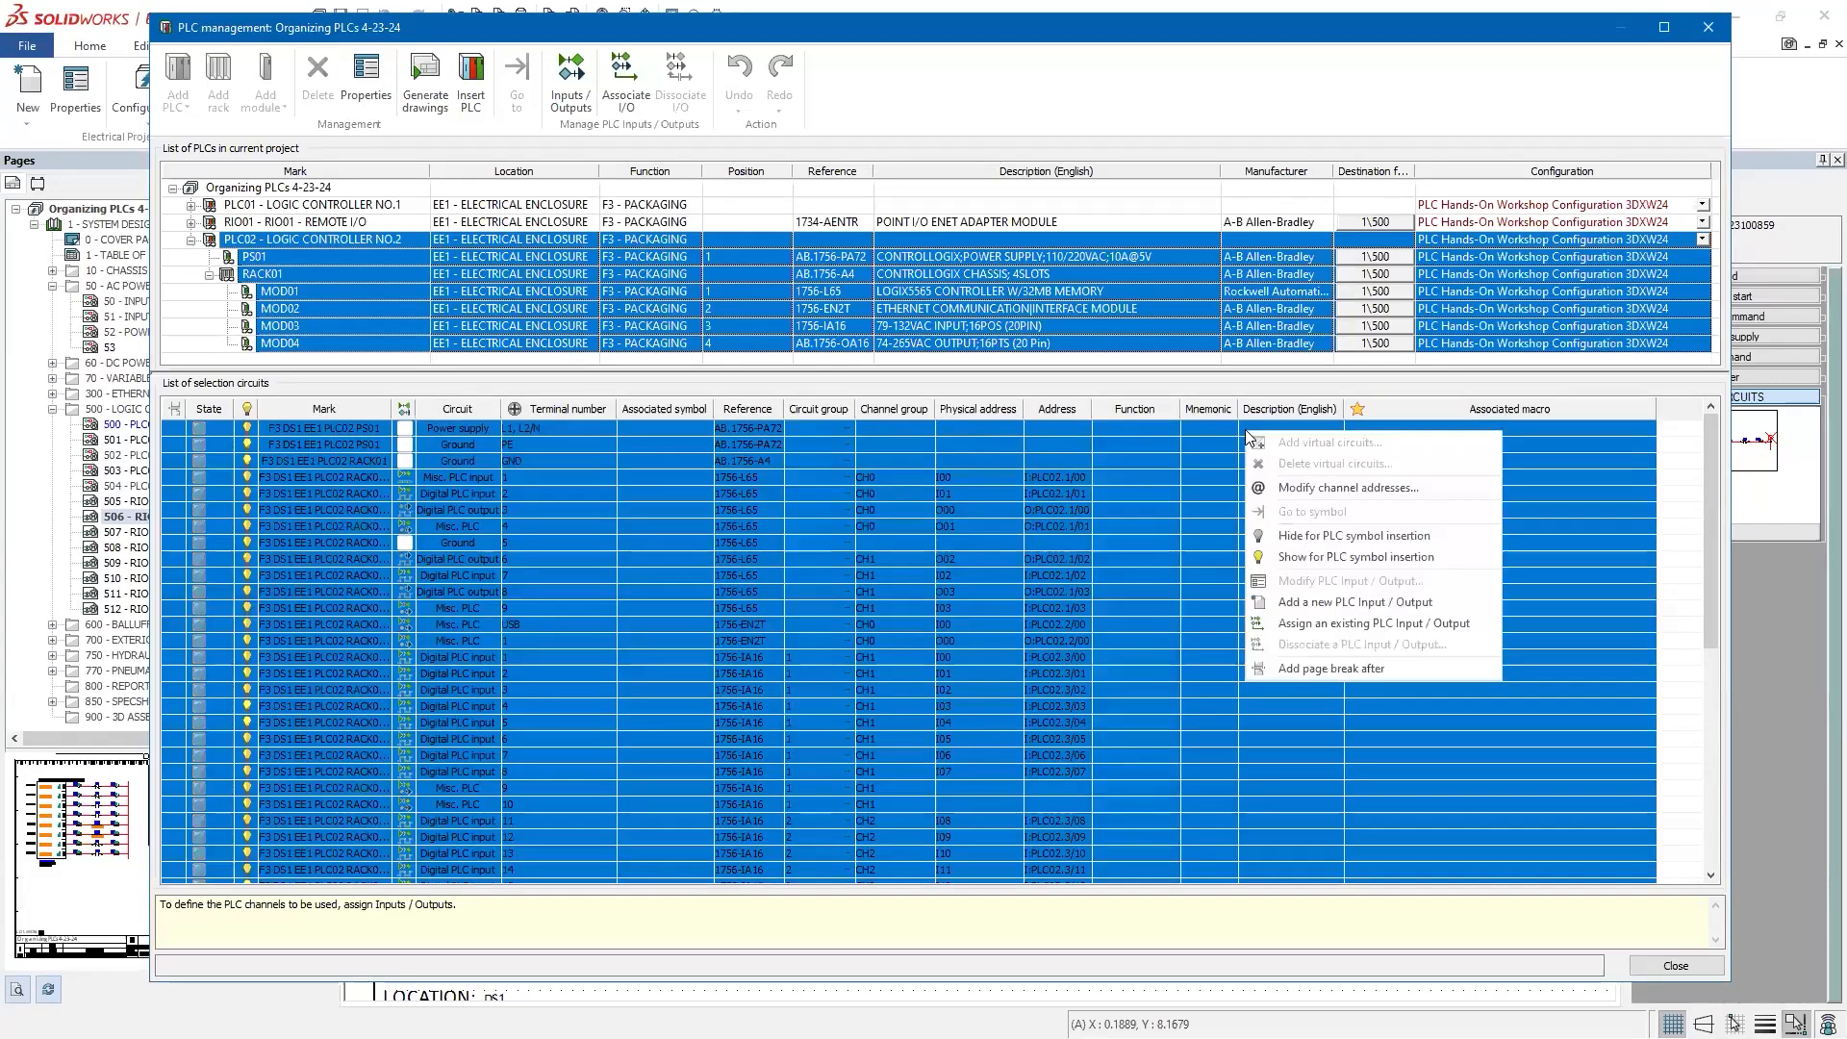
{"action": "left_click", "coordinate": [1349, 604]}
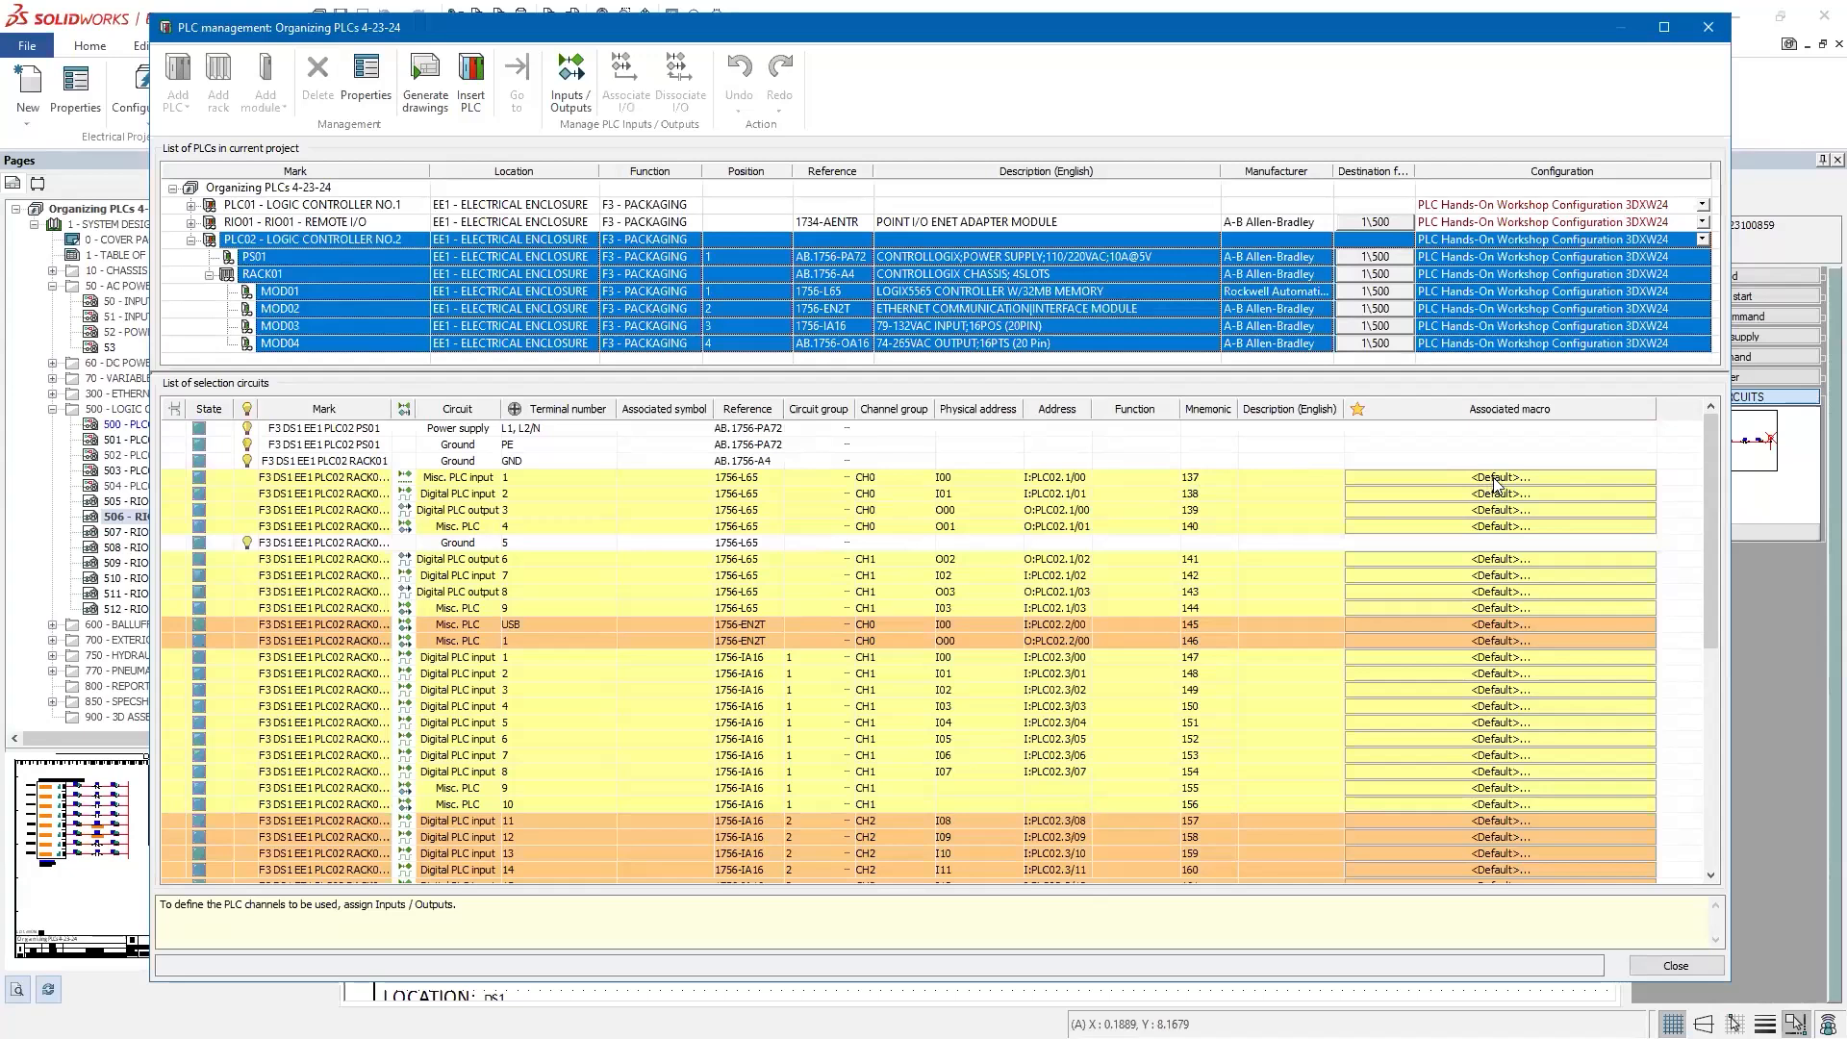
Step: Set the English description of MOD01's digital PLC input at address I:PLC02.1/01 to NO PB INPUT
{"action": "scroll", "coordinate": [1448, 517], "scroll_direction": "down", "scroll_amount": 1}
{"action": "scroll", "coordinate": [1448, 510], "scroll_direction": "down", "scroll_amount": 7}
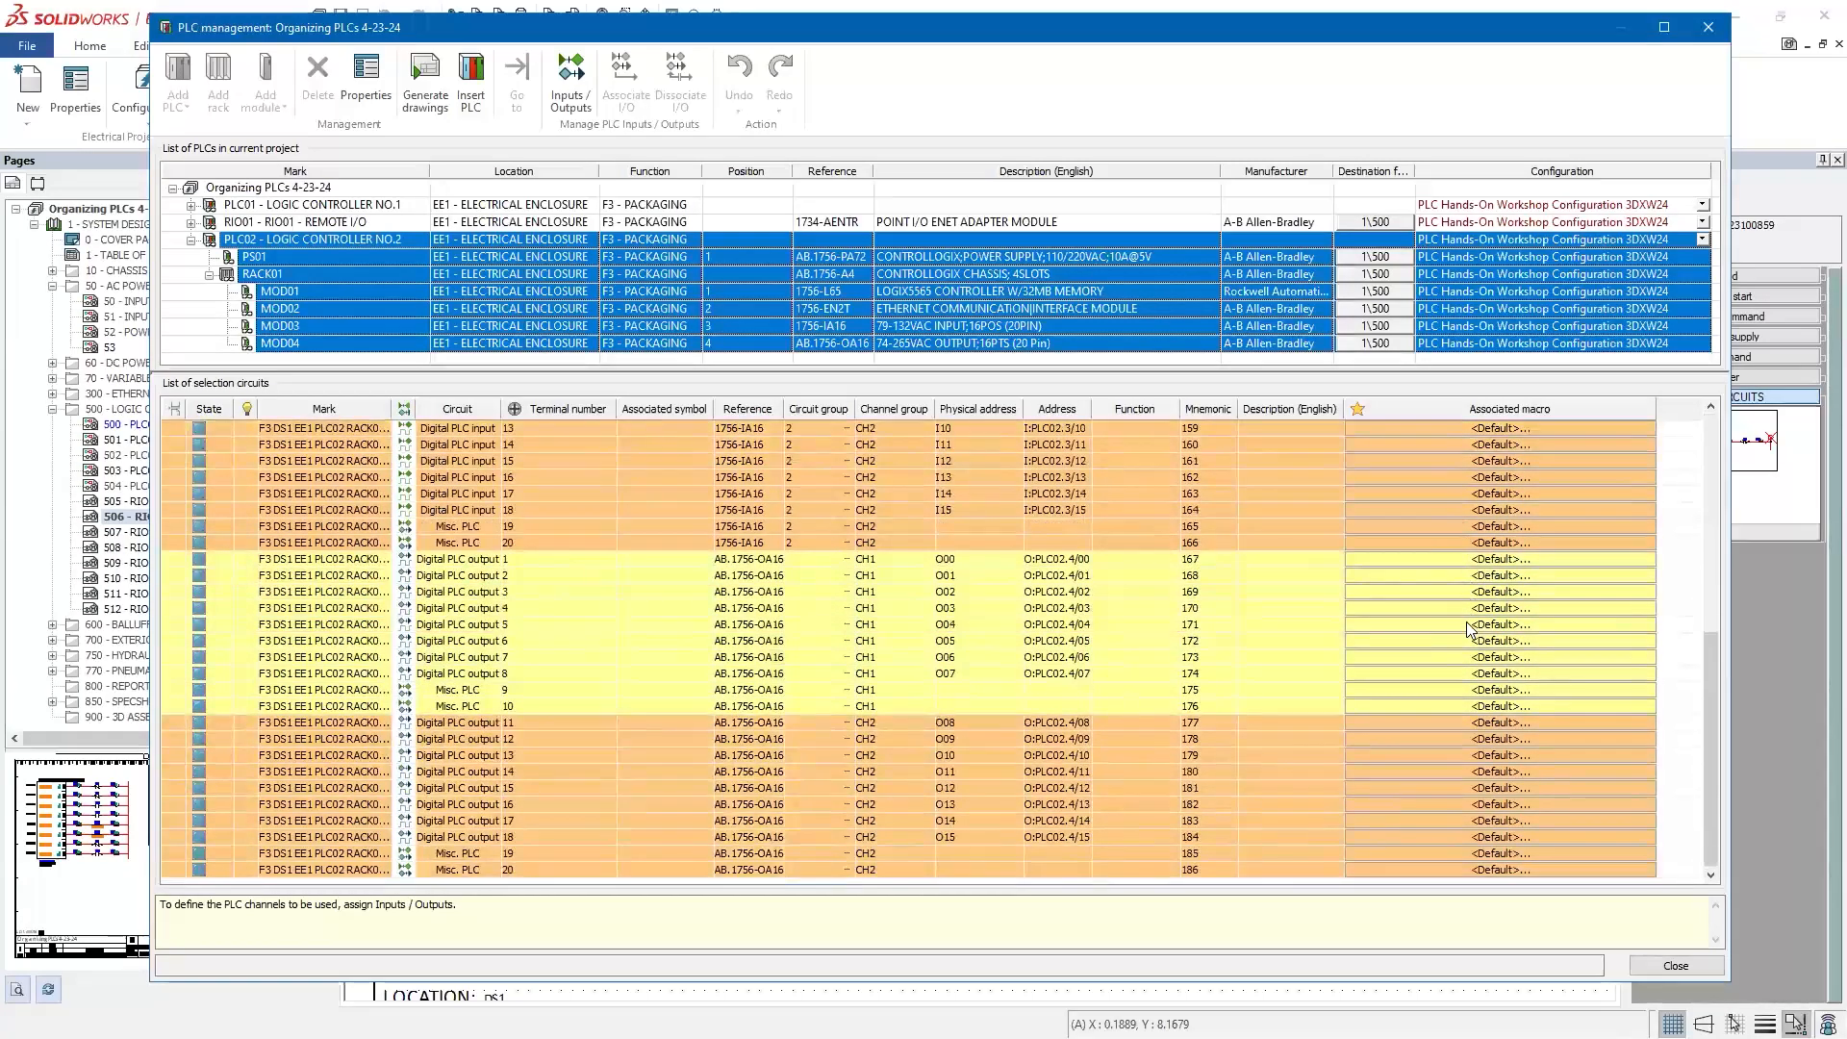
{"action": "scroll", "coordinate": [1462, 635], "scroll_direction": "up", "scroll_amount": 8}
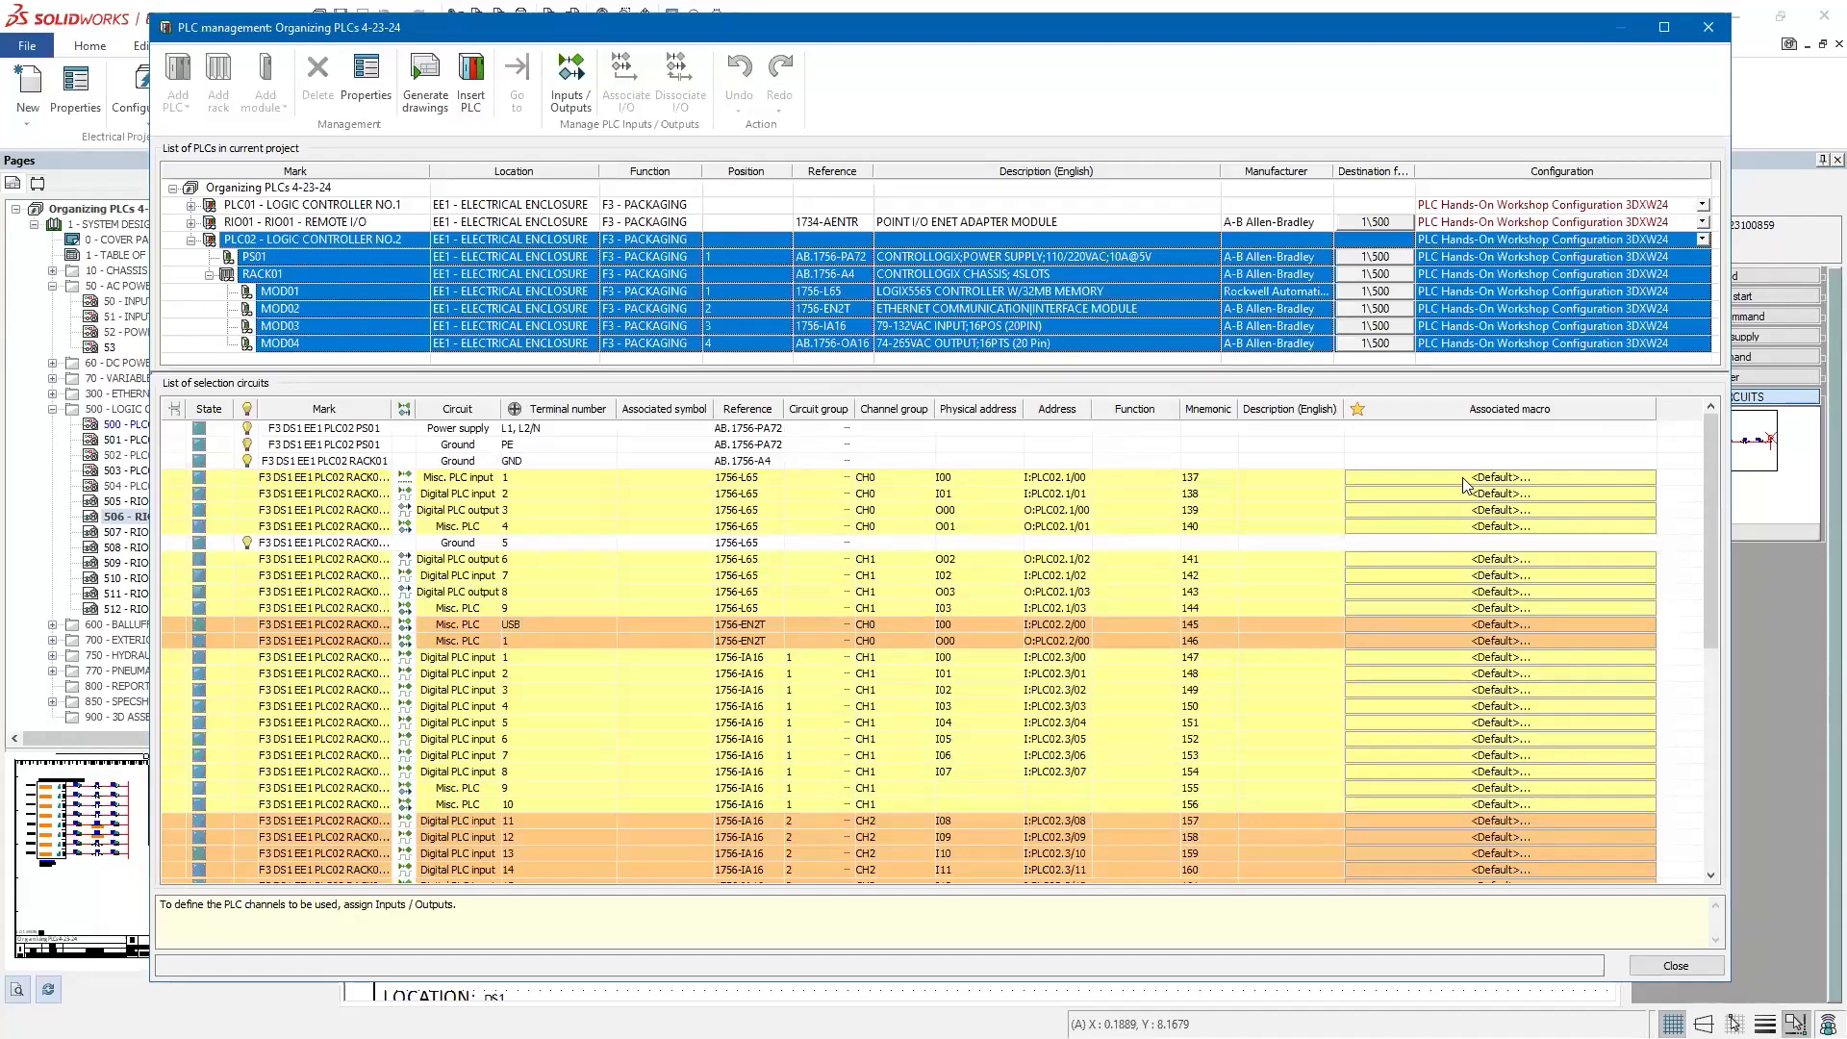
{"action": "double_click", "coordinate": [1293, 493]}
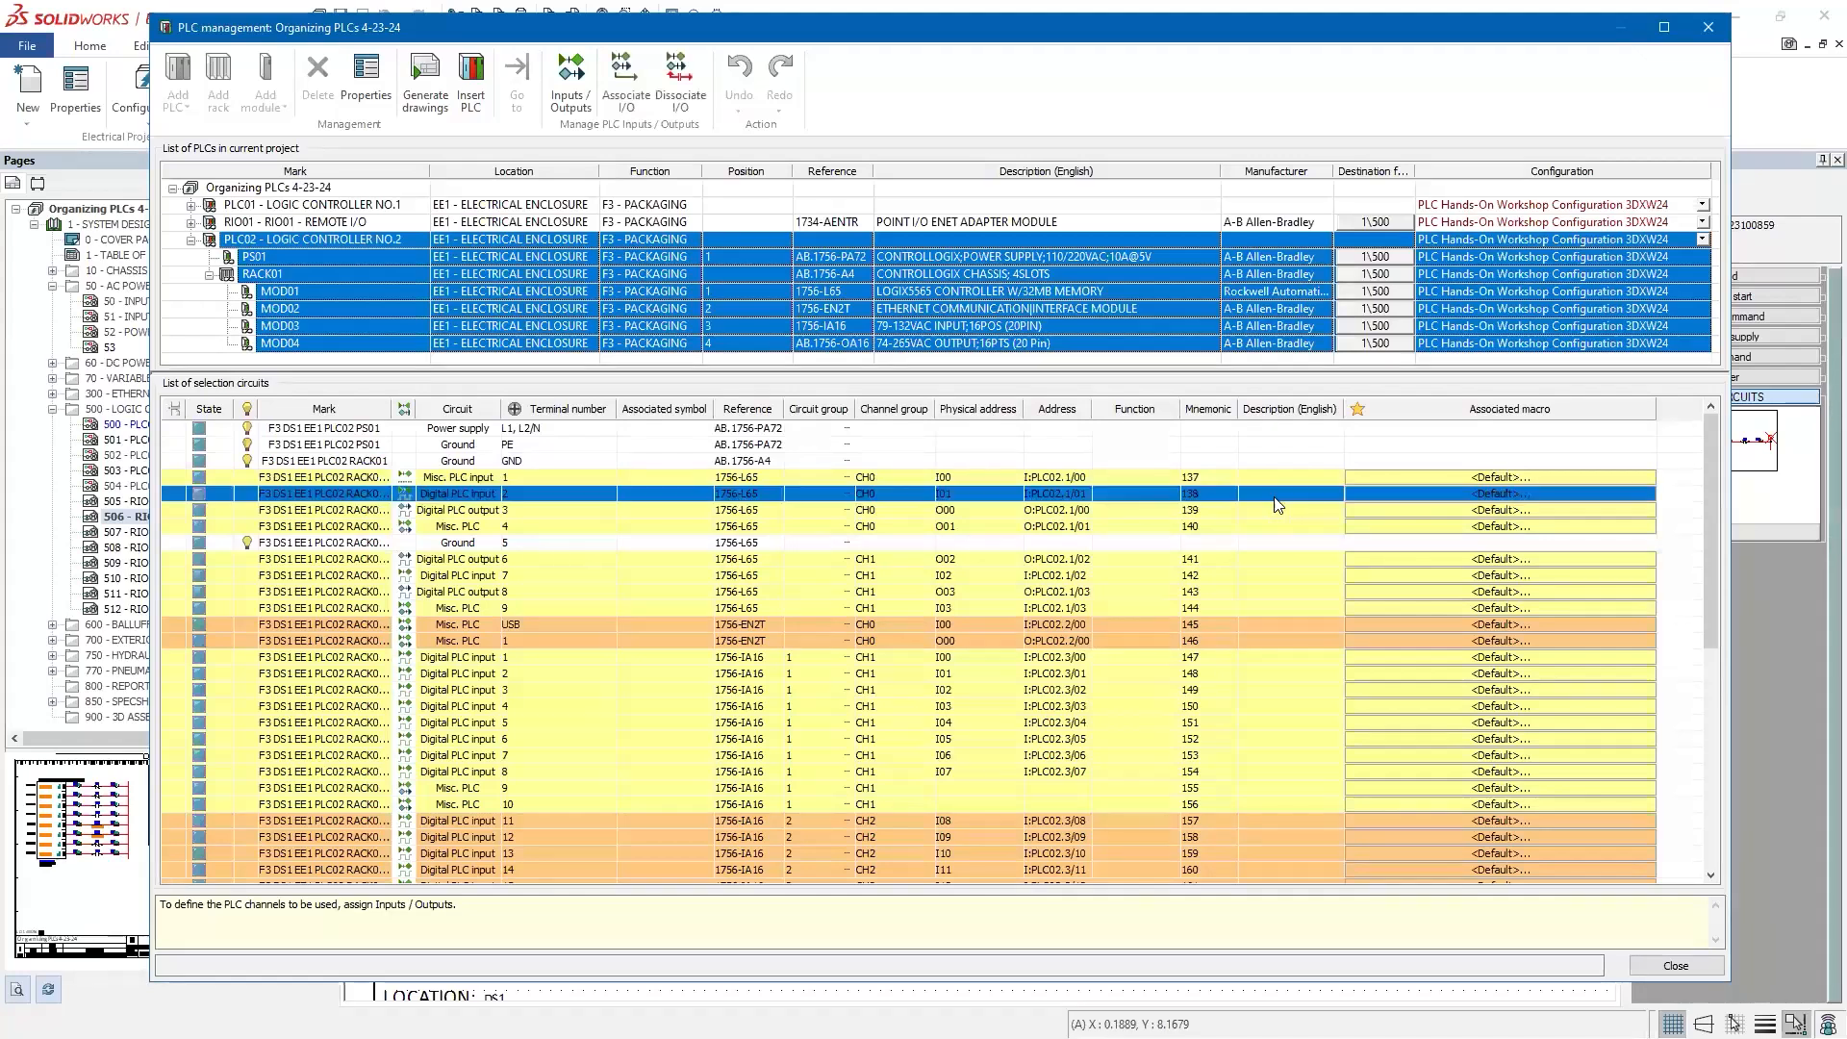
{"action": "left_click", "coordinate": [978, 408]}
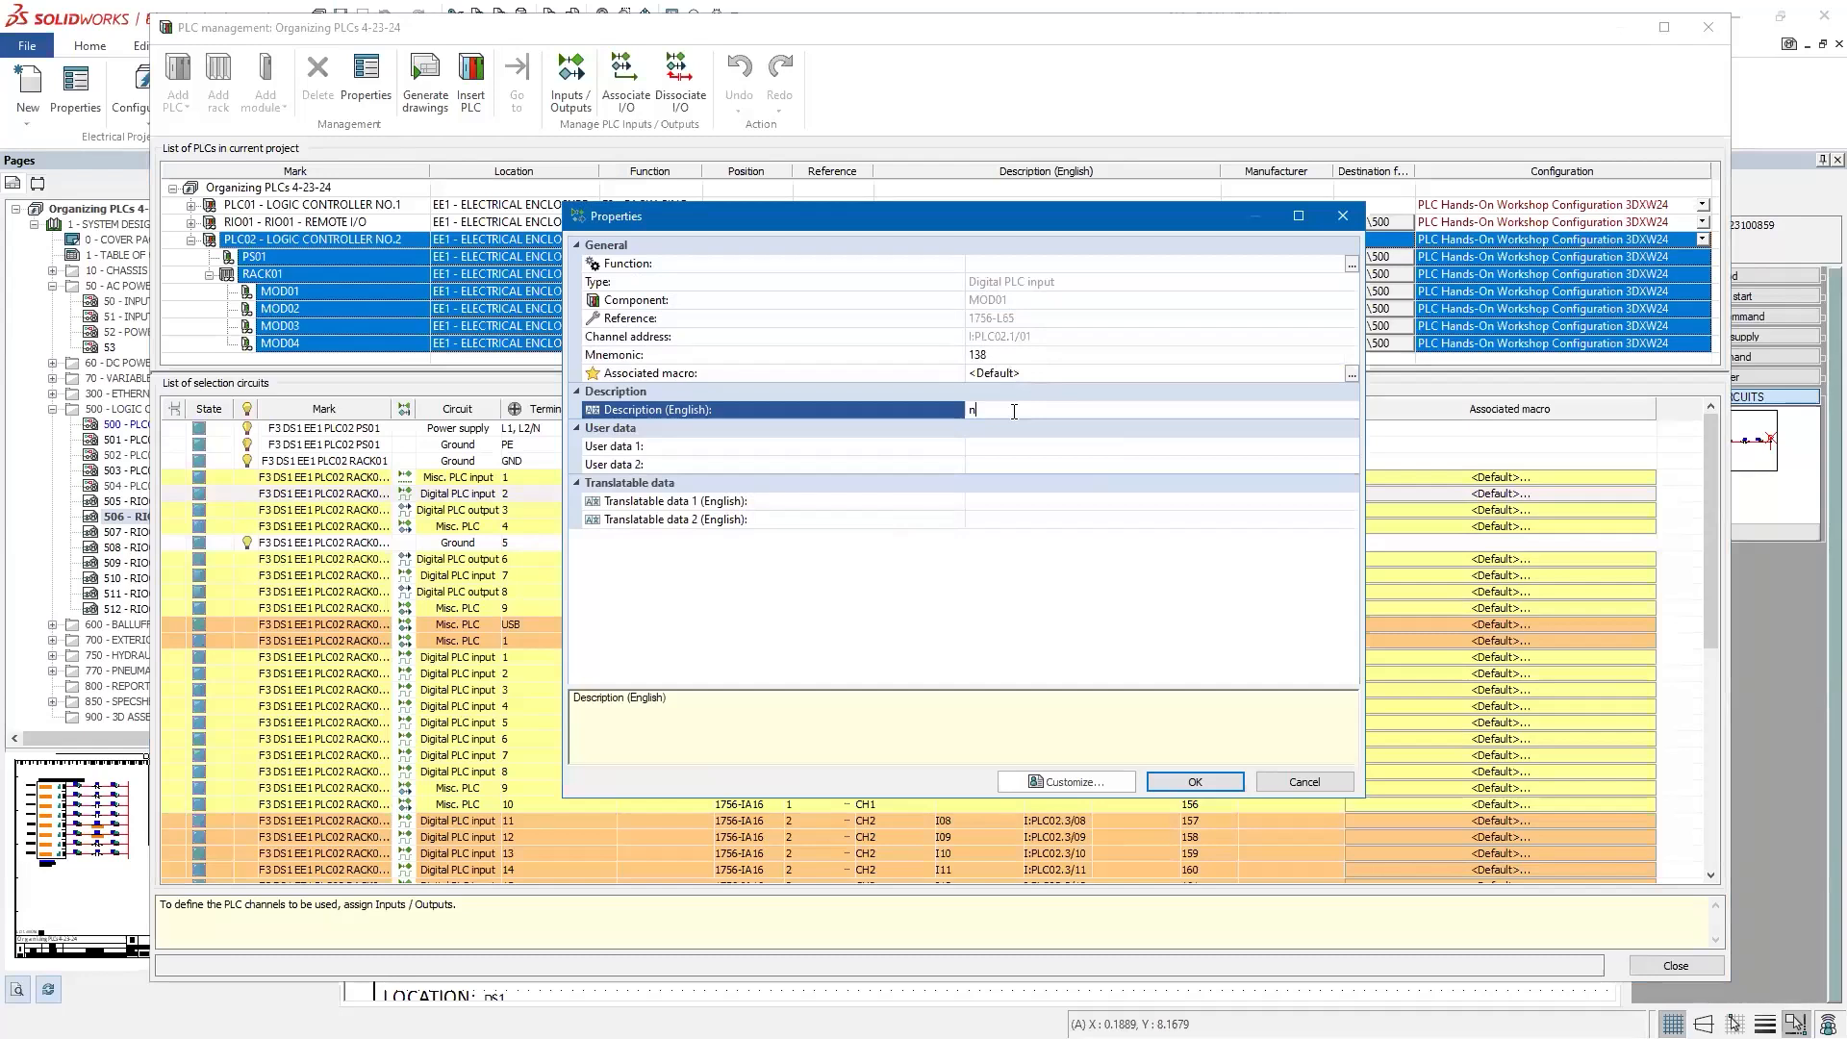
{"action": "type", "text": "NO PB INPUT"}
{"action": "left_click", "coordinate": [1194, 781]}
Step: Associate the macro PLC I/O CIRCUIT MACRO; NO PRESSURE (LEFT INSERTION) with the NO PB INPUT circuit instead of the default
{"action": "left_click", "coordinate": [1464, 497]}
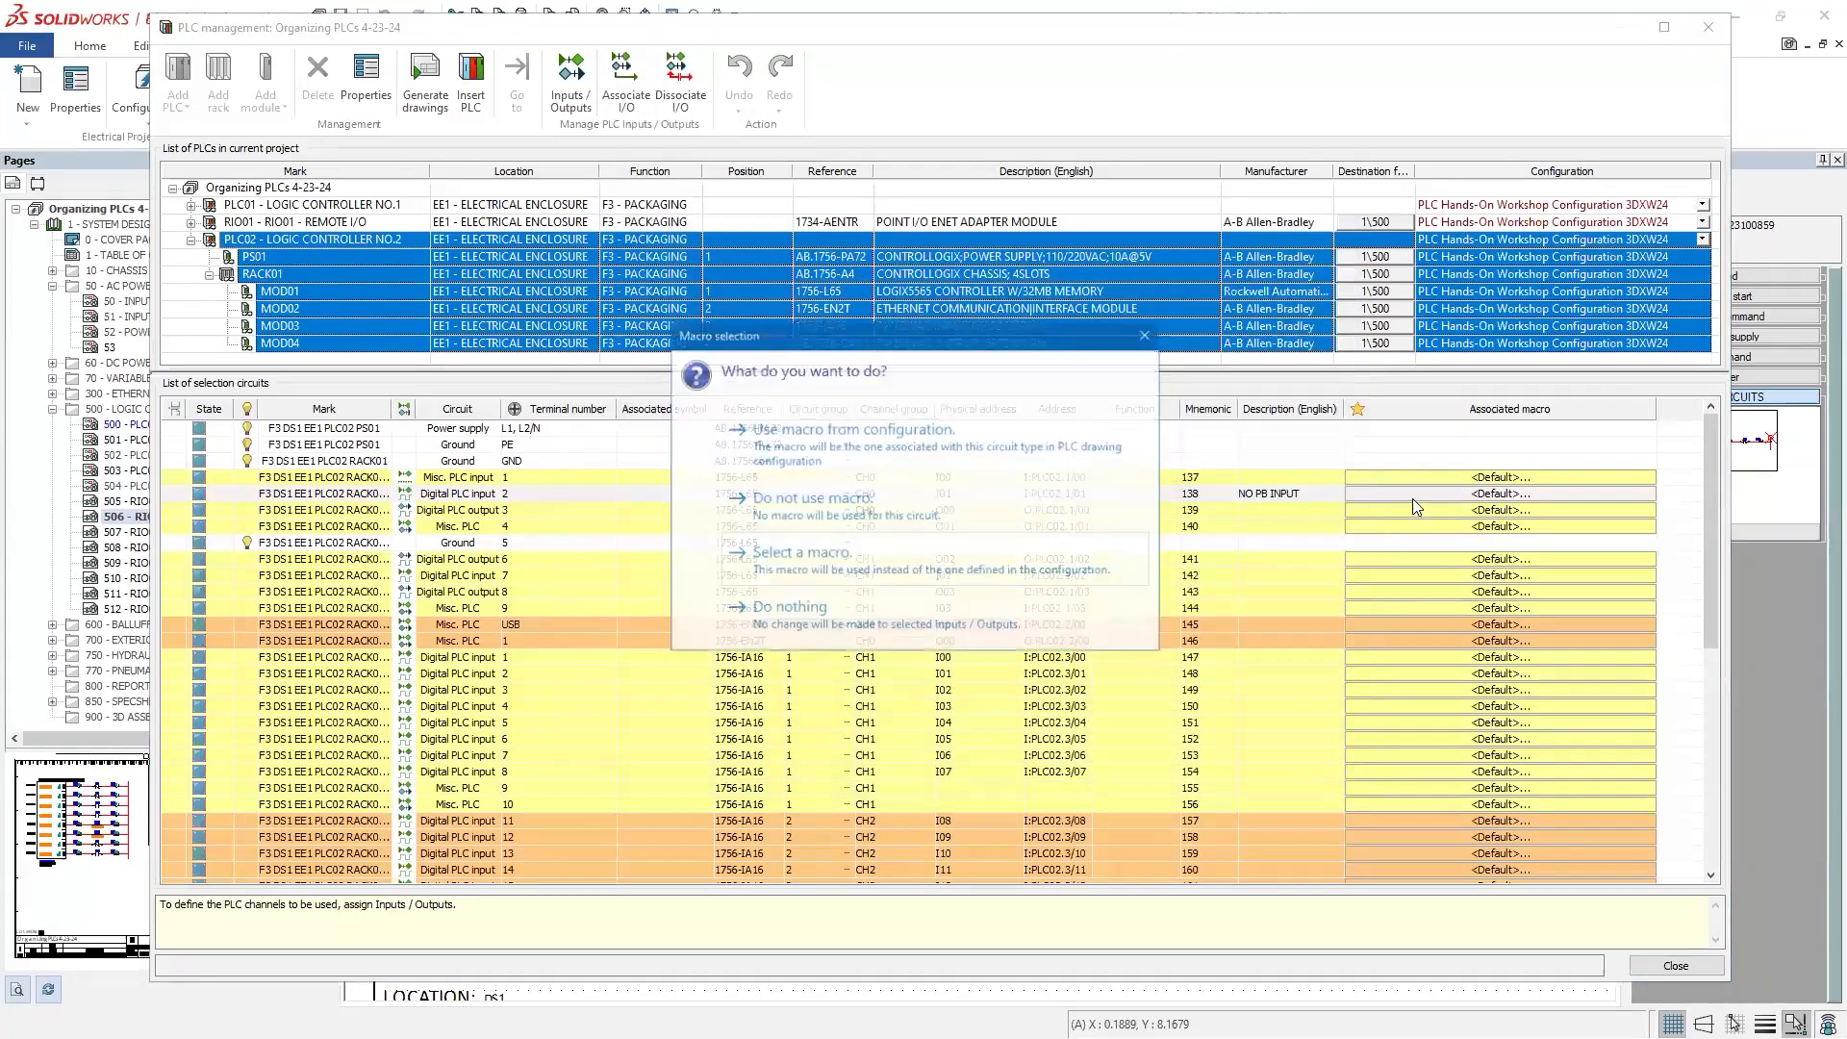
{"action": "left_click", "coordinate": [966, 568]}
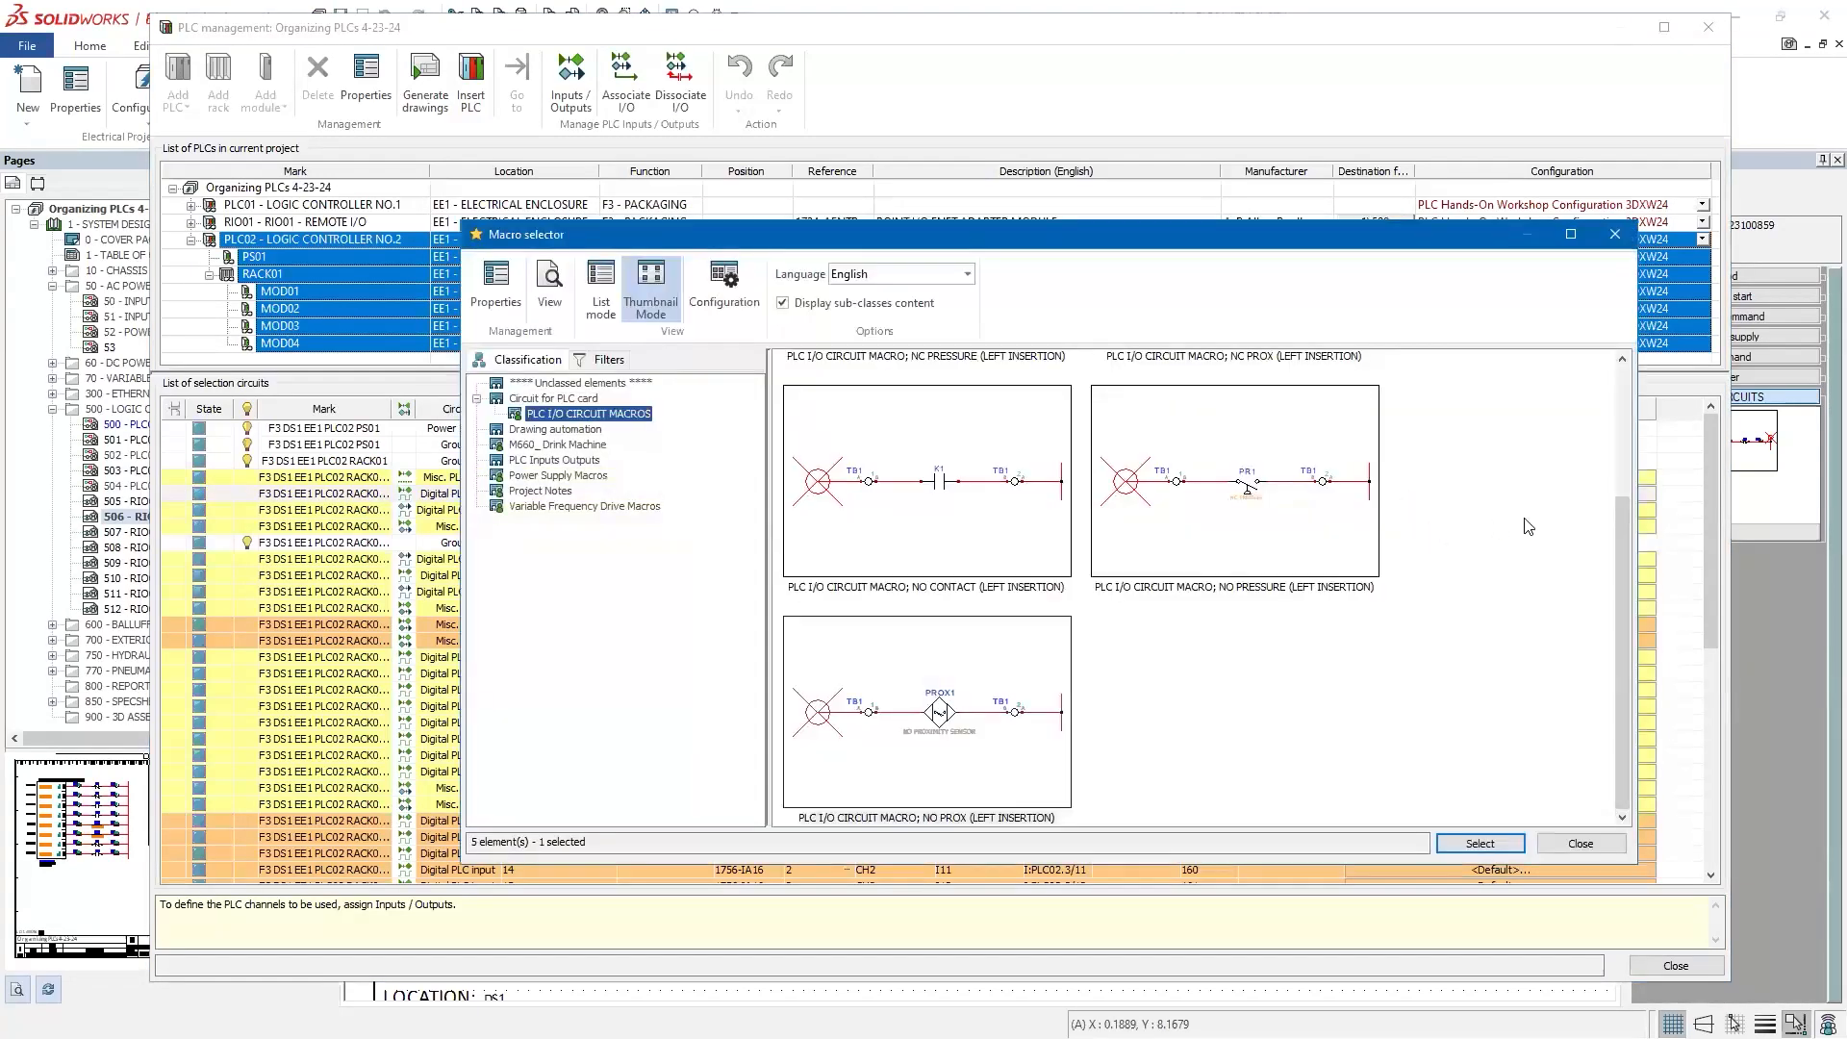
{"action": "left_click_drag", "start_coordinate": [1622, 580], "coordinate": [1610, 424]}
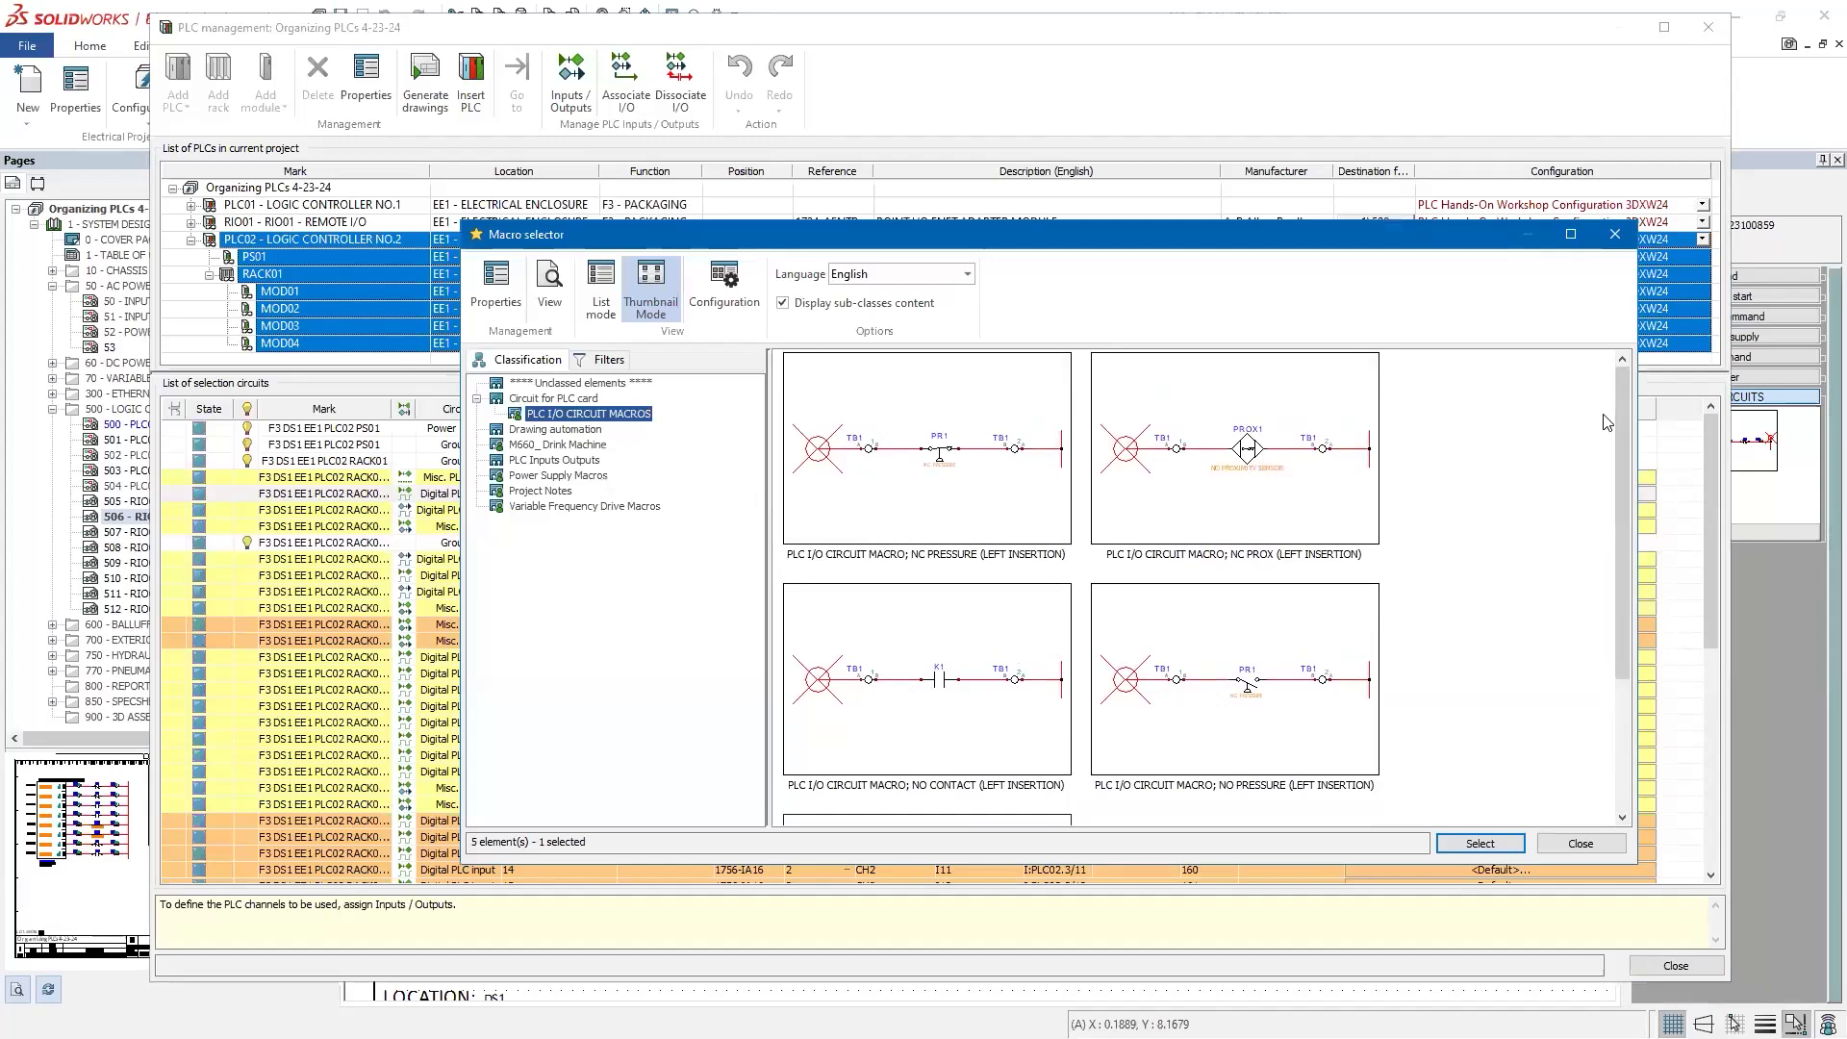
{"action": "left_click_drag", "start_coordinate": [1624, 497], "coordinate": [1580, 465]}
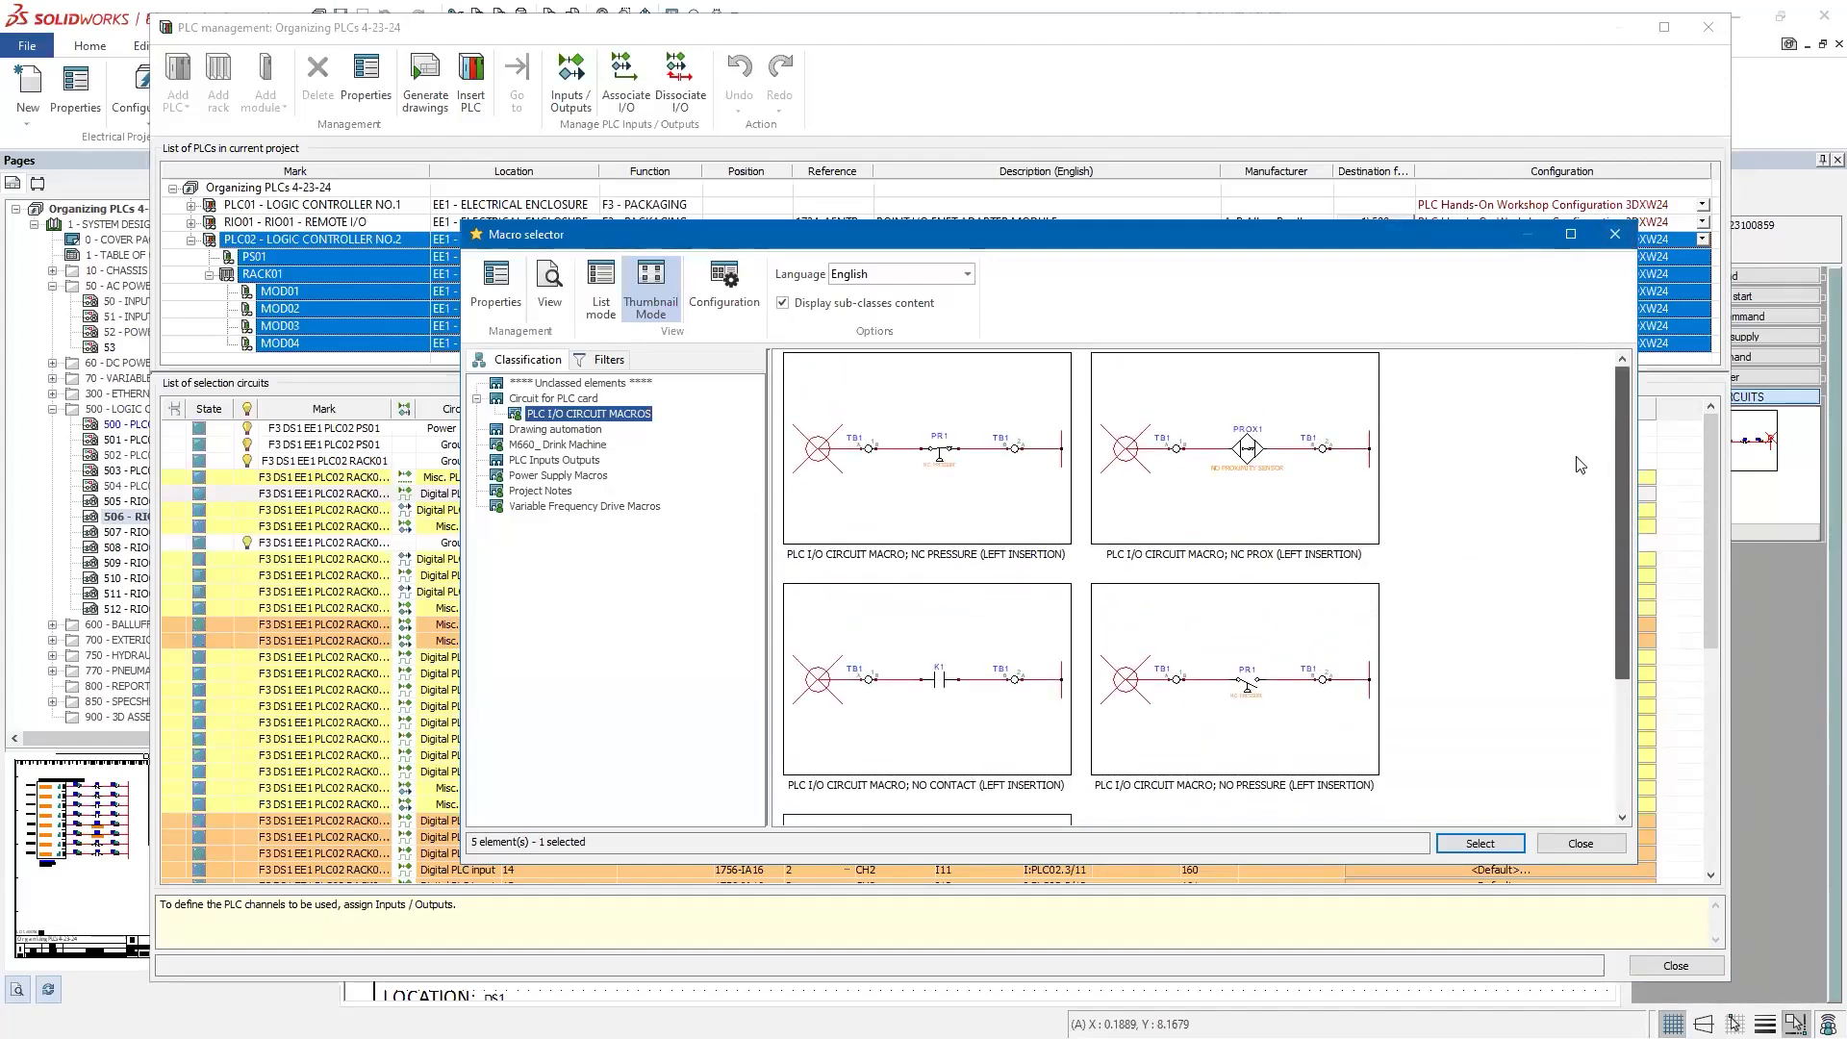
{"action": "left_click_drag", "start_coordinate": [1623, 537], "coordinate": [1622, 606]}
{"action": "double_click", "coordinate": [1263, 540]}
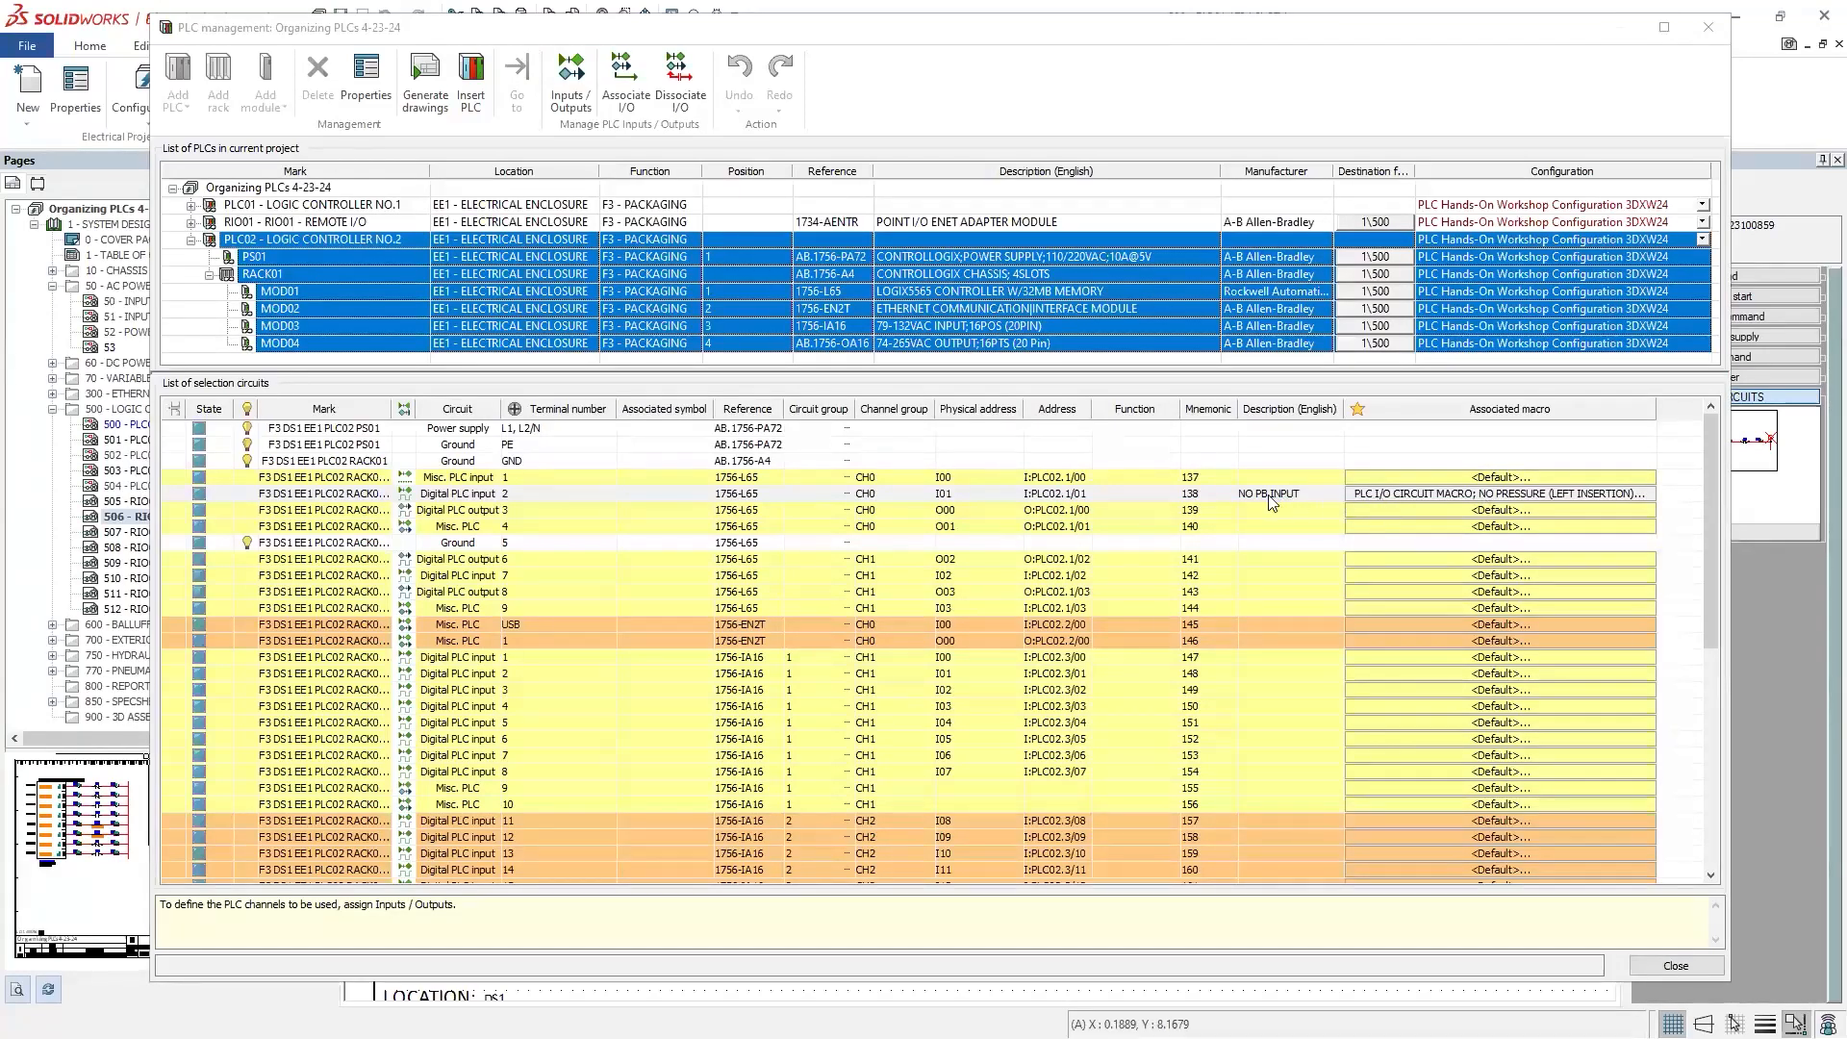
Step: Open input/output management from the PLC manager to view the PLC02 inputs and outputs
{"action": "left_click", "coordinate": [1199, 444]}
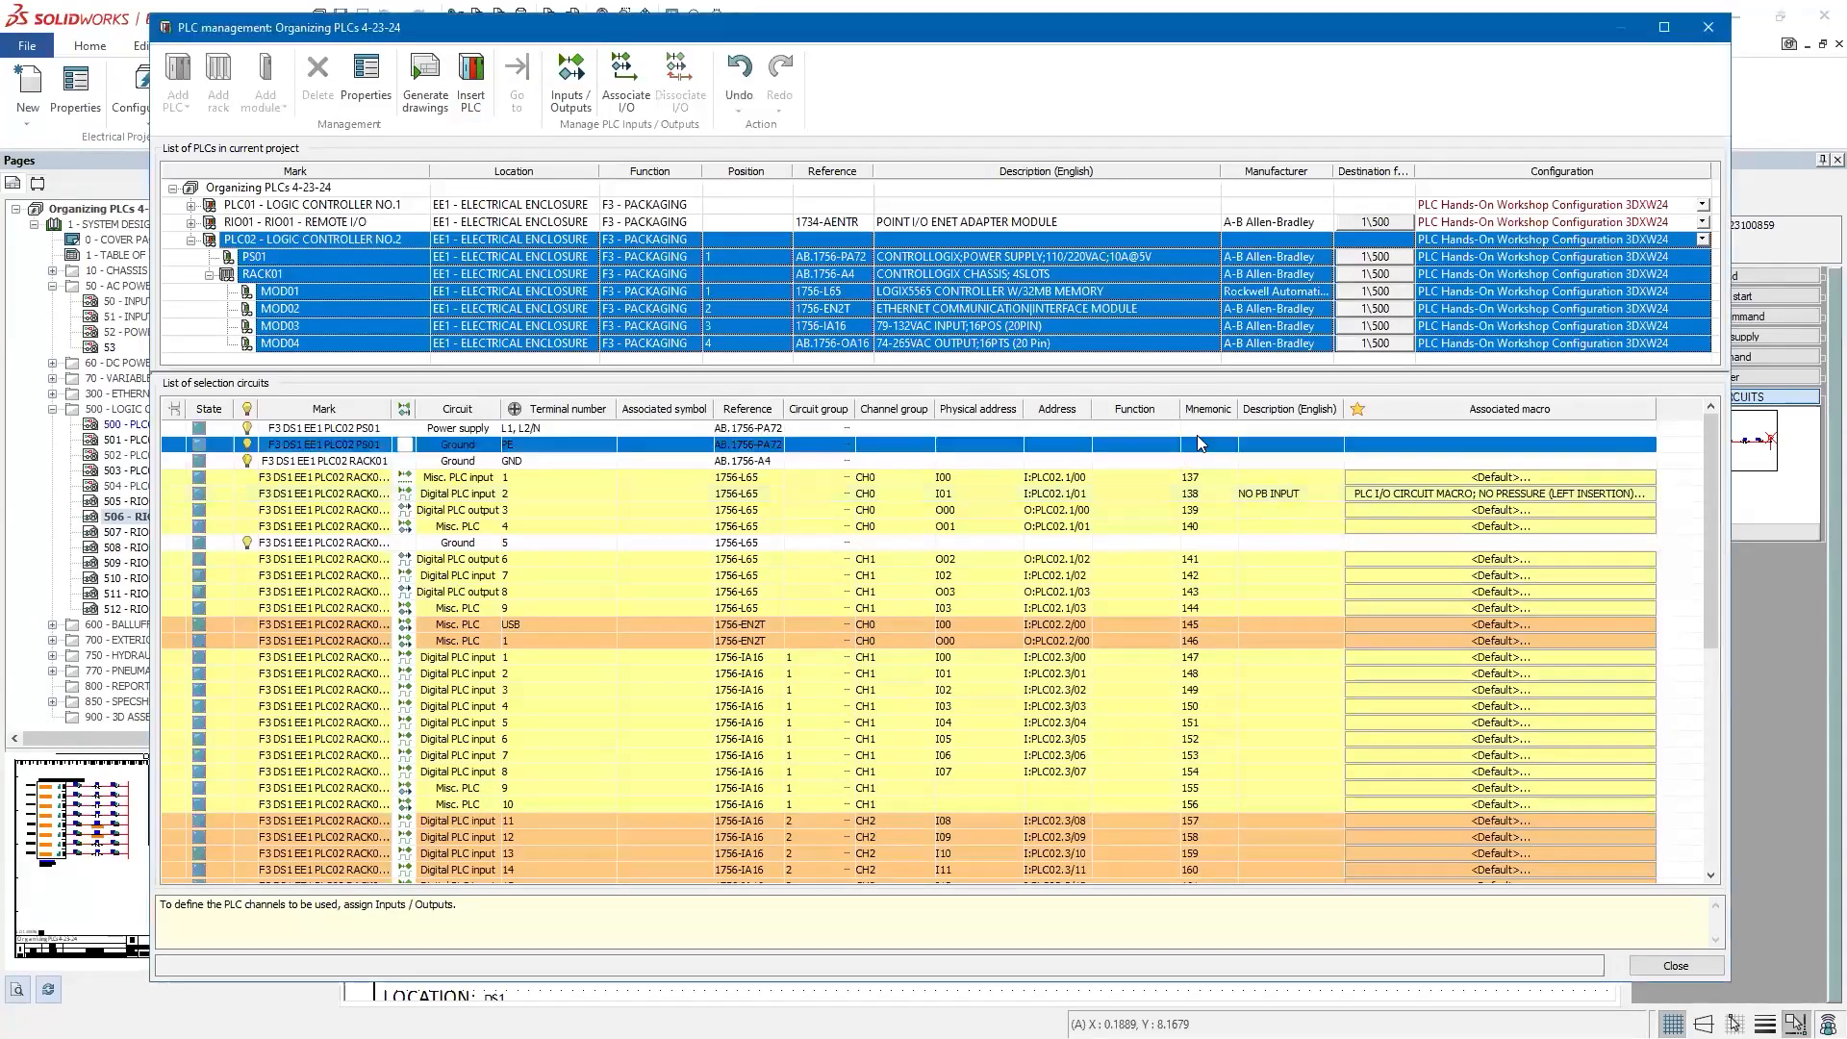
{"action": "left_click", "coordinate": [1265, 478]}
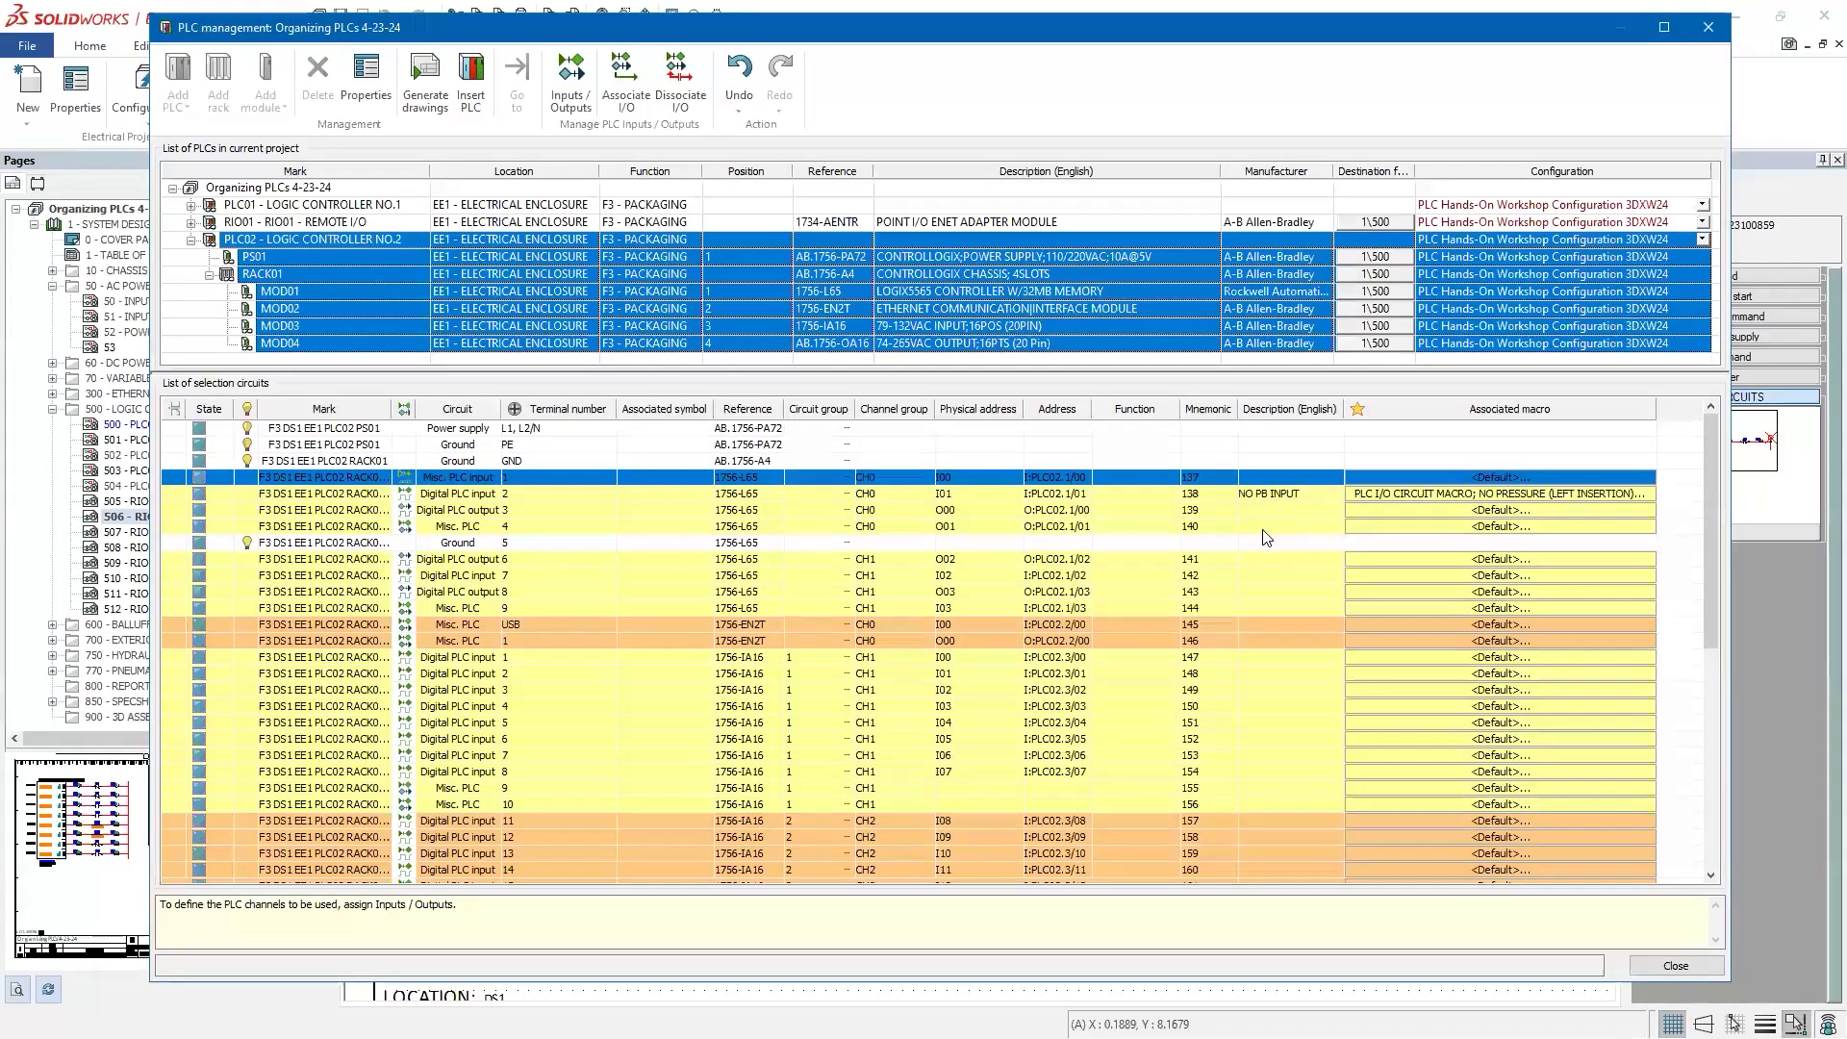
{"action": "left_click", "coordinate": [1266, 458]}
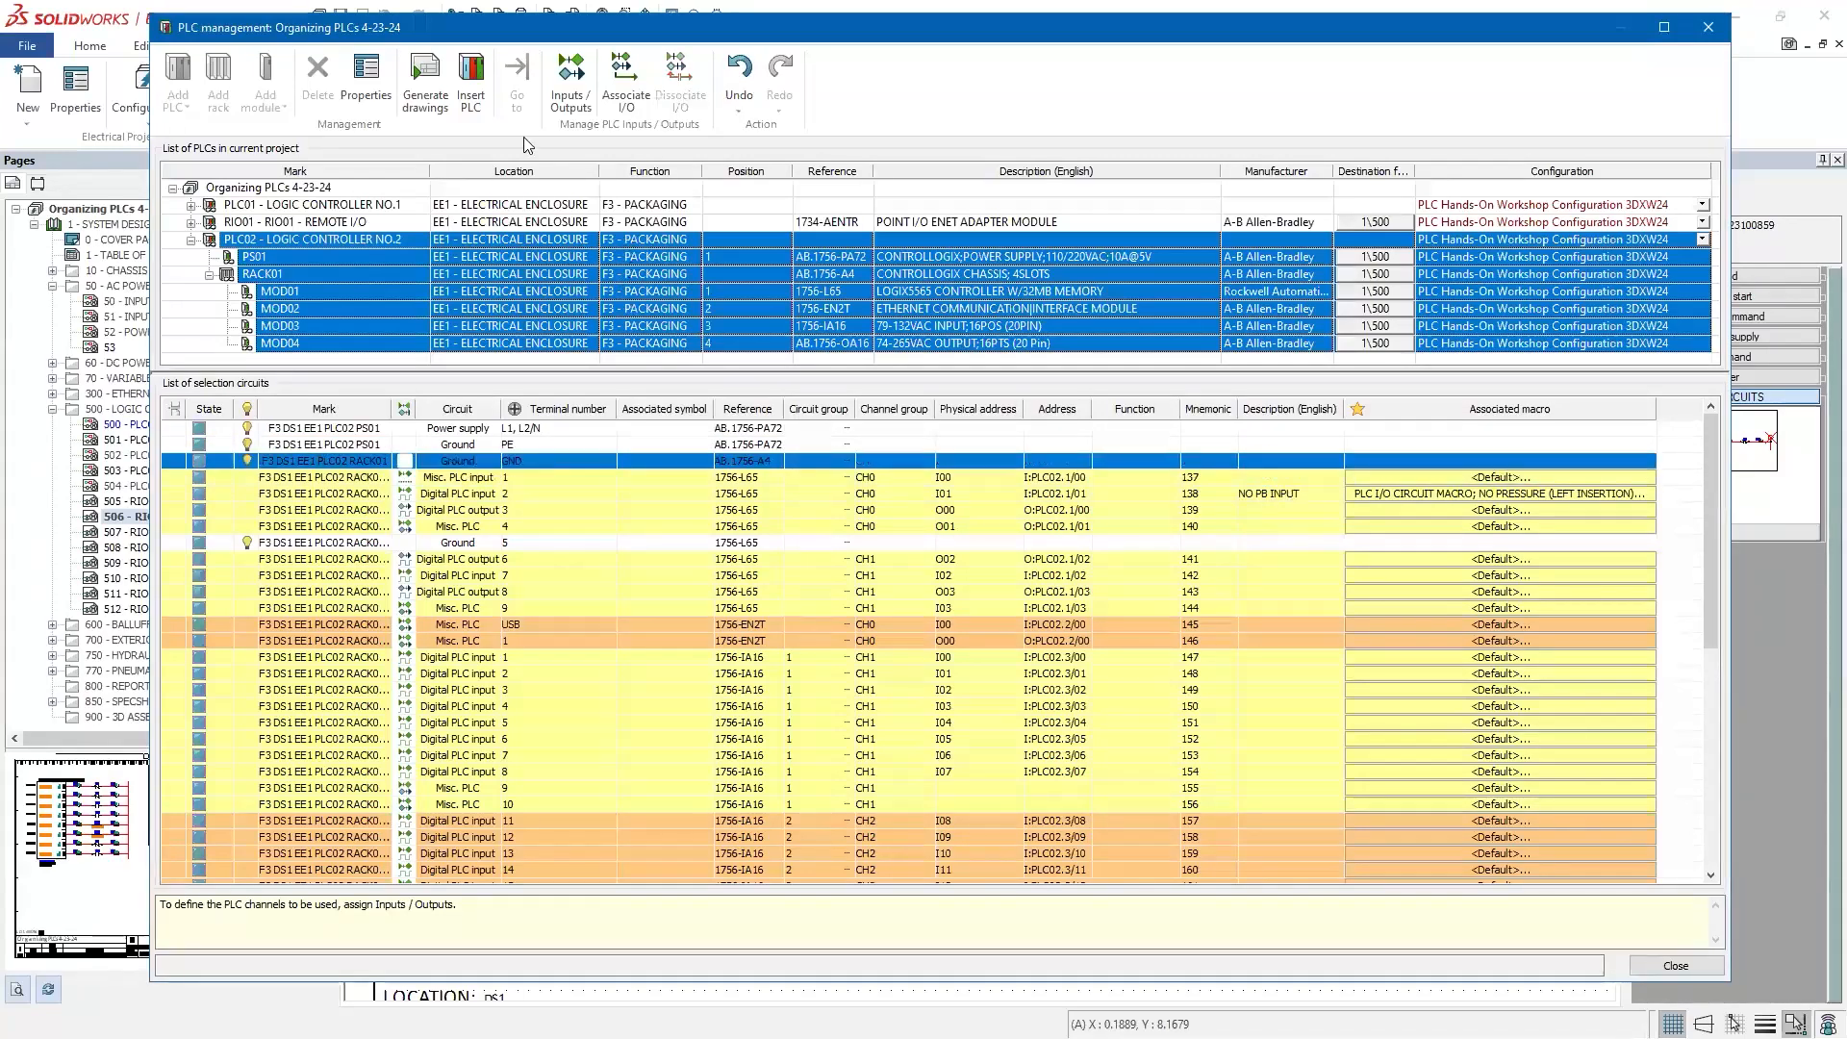
{"action": "left_click", "coordinate": [173, 432]}
{"action": "left_click", "coordinate": [570, 84]}
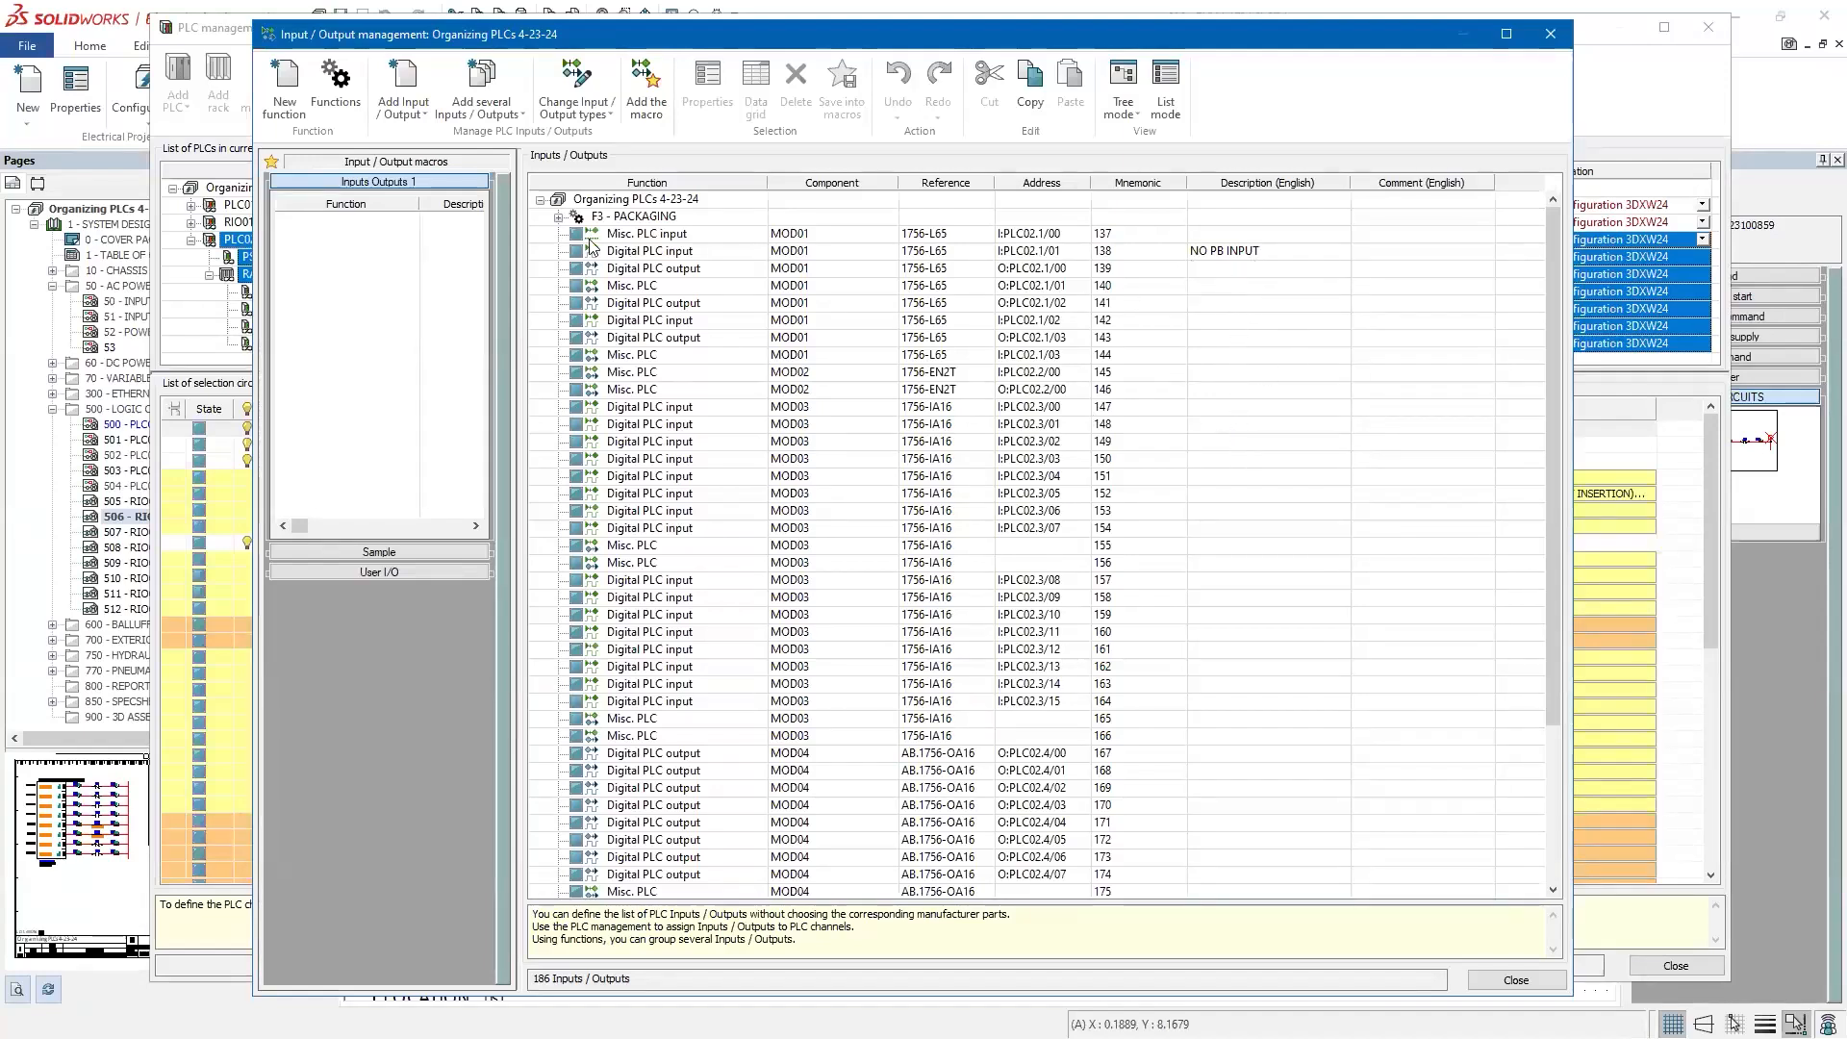
Step: Open all PLC02 inputs and outputs, mnemonics 137 to 186, together in the data grid
{"action": "left_click_drag", "start_coordinate": [540, 236], "coordinate": [1210, 886]}
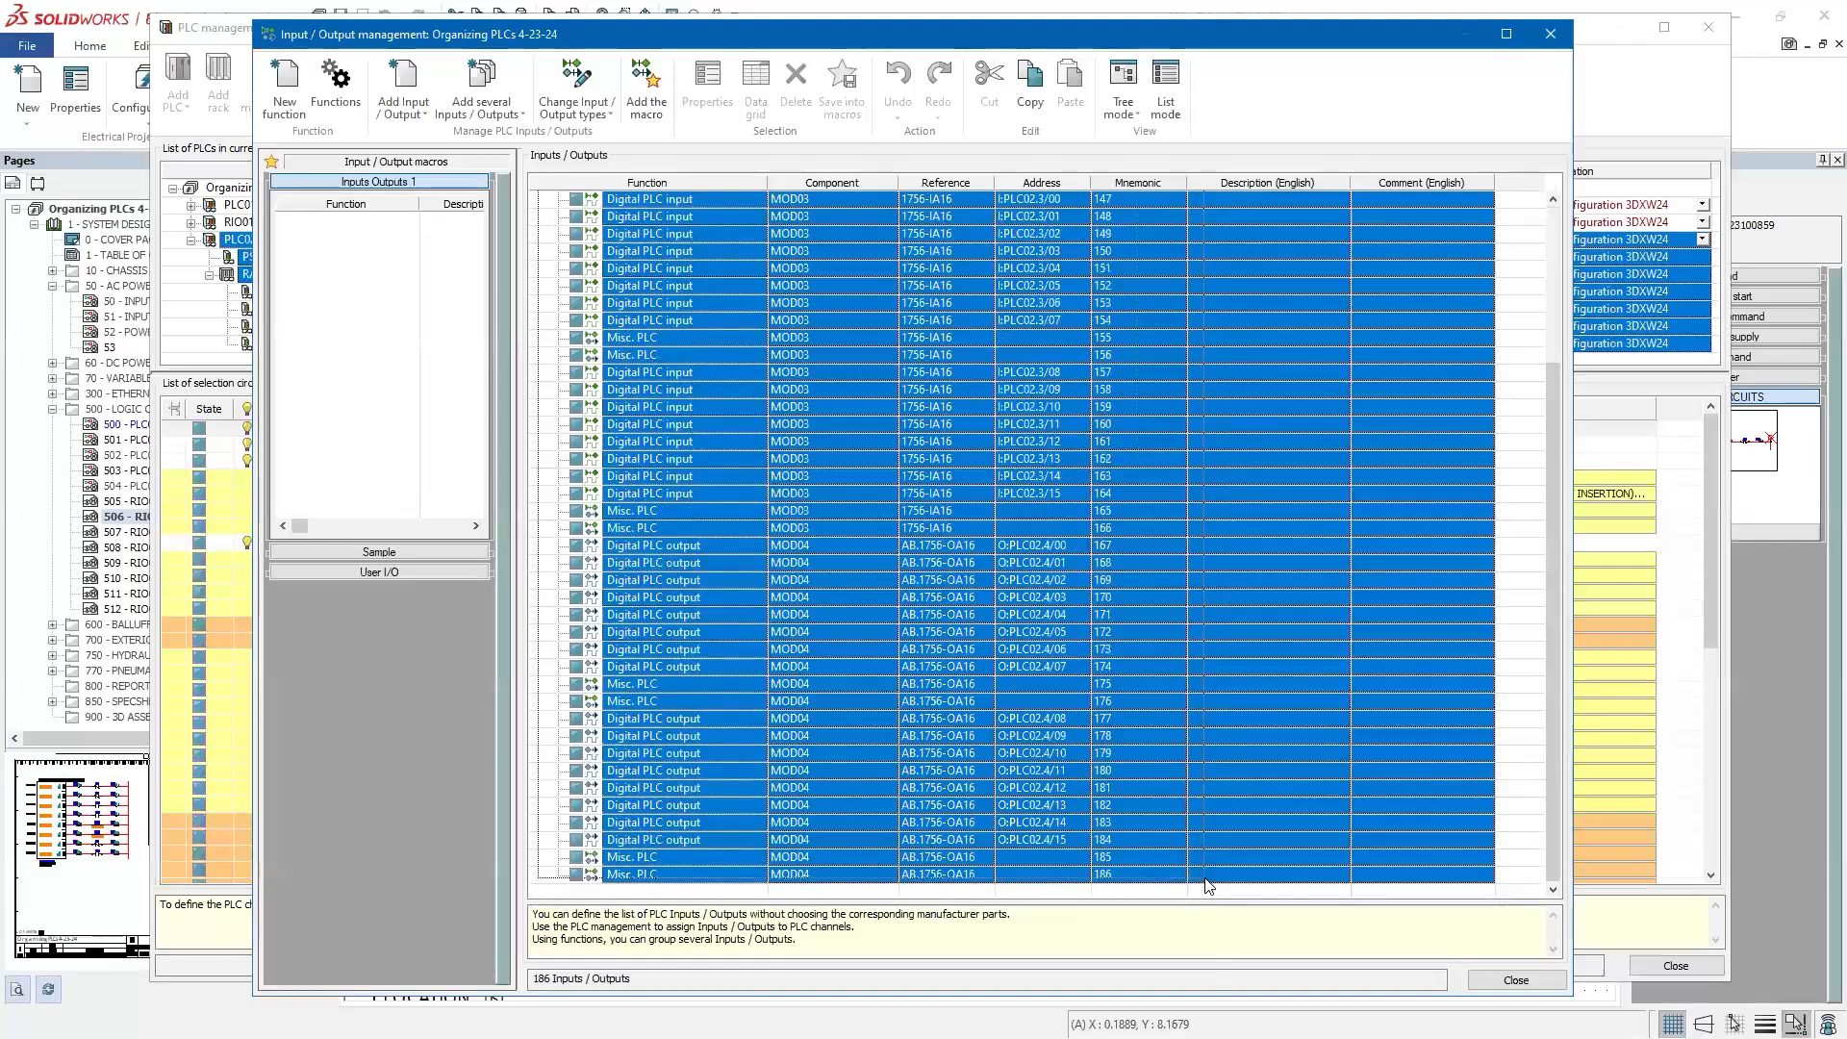
{"action": "left_click", "coordinate": [758, 96]}
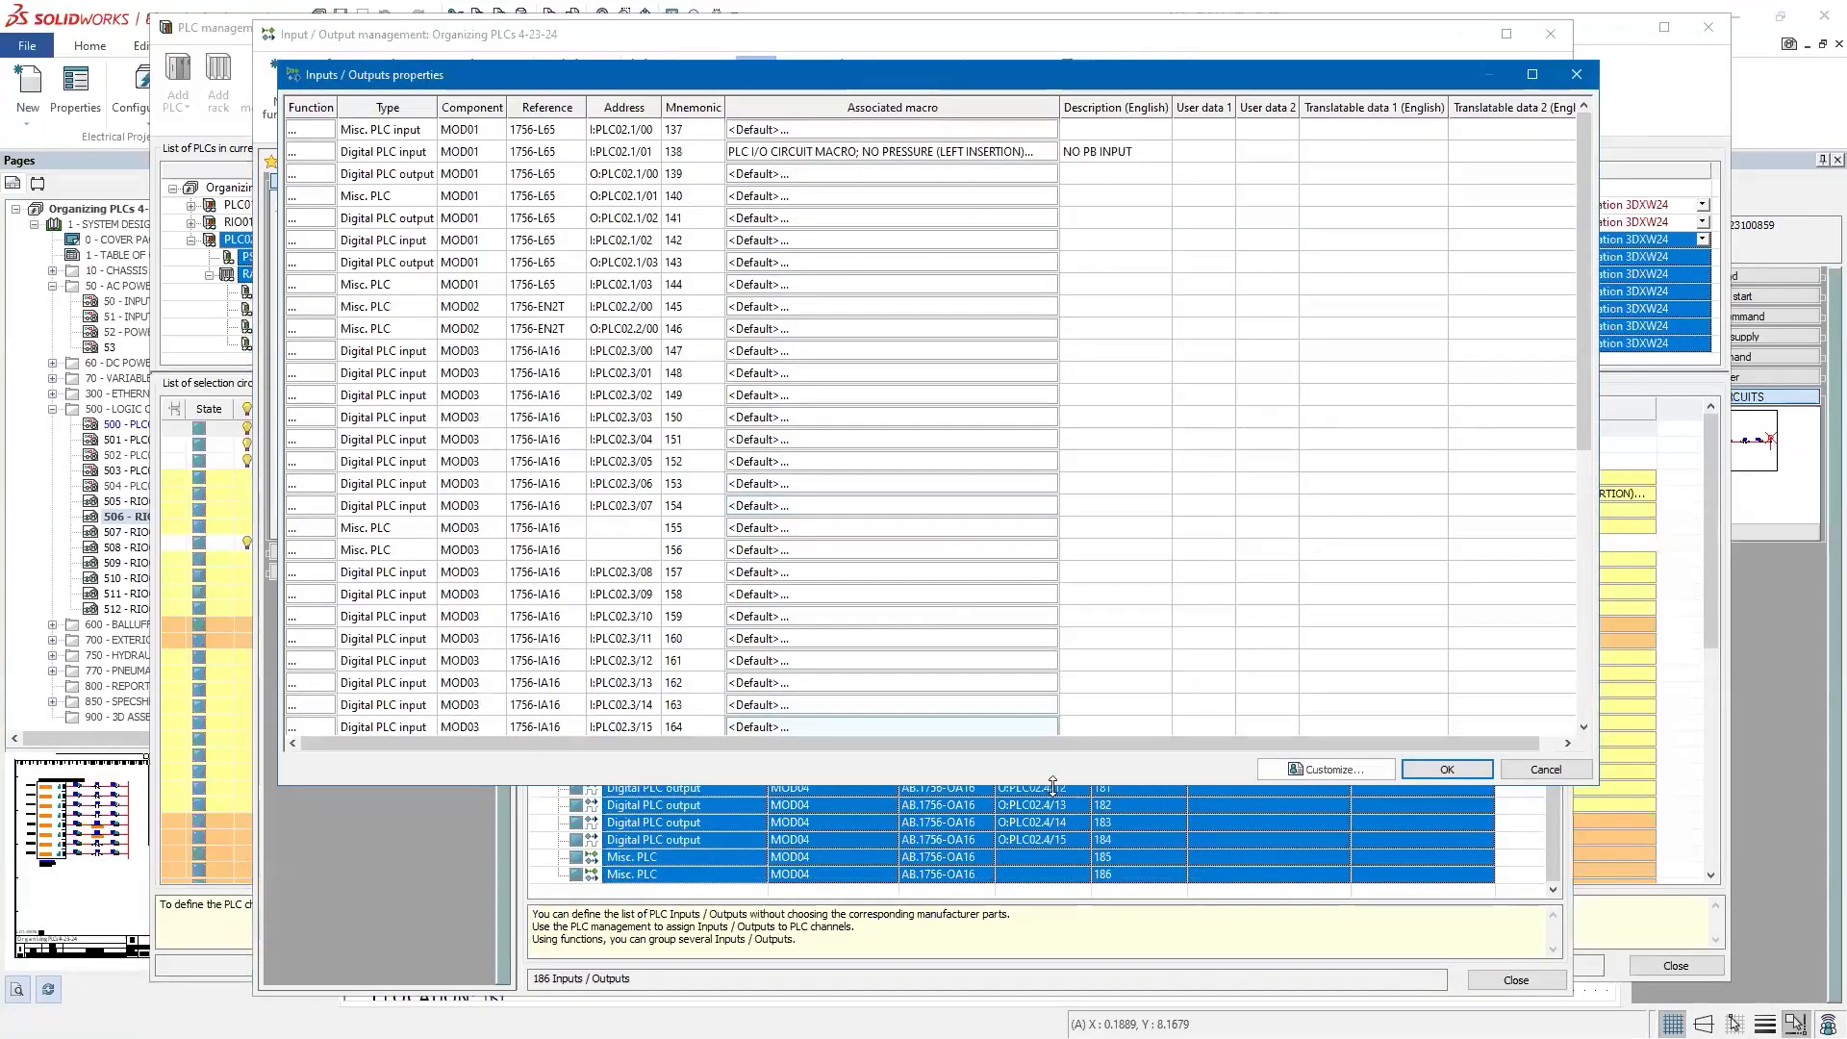
{"action": "left_click_drag", "start_coordinate": [1053, 784], "coordinate": [1053, 953]}
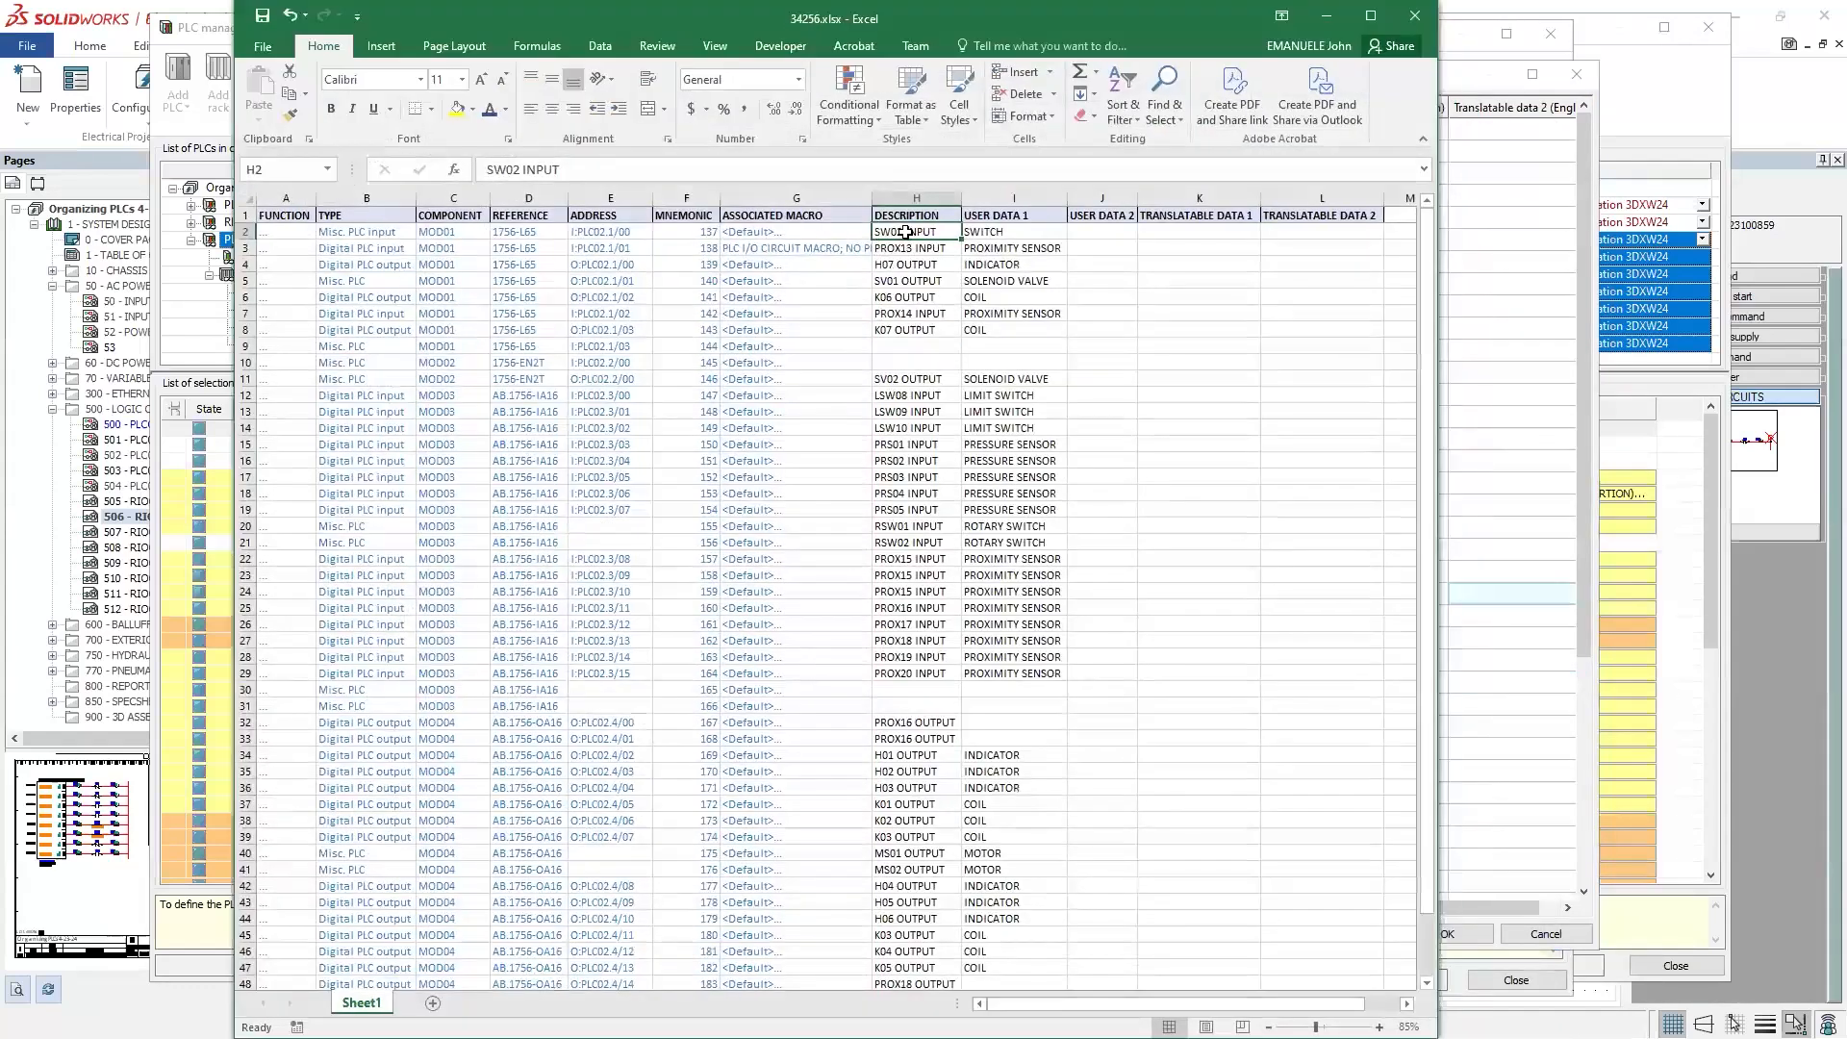
Step: Copy the descriptions and User data 1 entries from the Excel workbook 34256.xlsx into the matching data grid columns, starting at mnemonic 137
{"action": "left_click_drag", "start_coordinate": [905, 233], "coordinate": [1034, 952]}
{"action": "key", "text": "ctrl+c"}
{"action": "key", "text": "alt+Tab"}
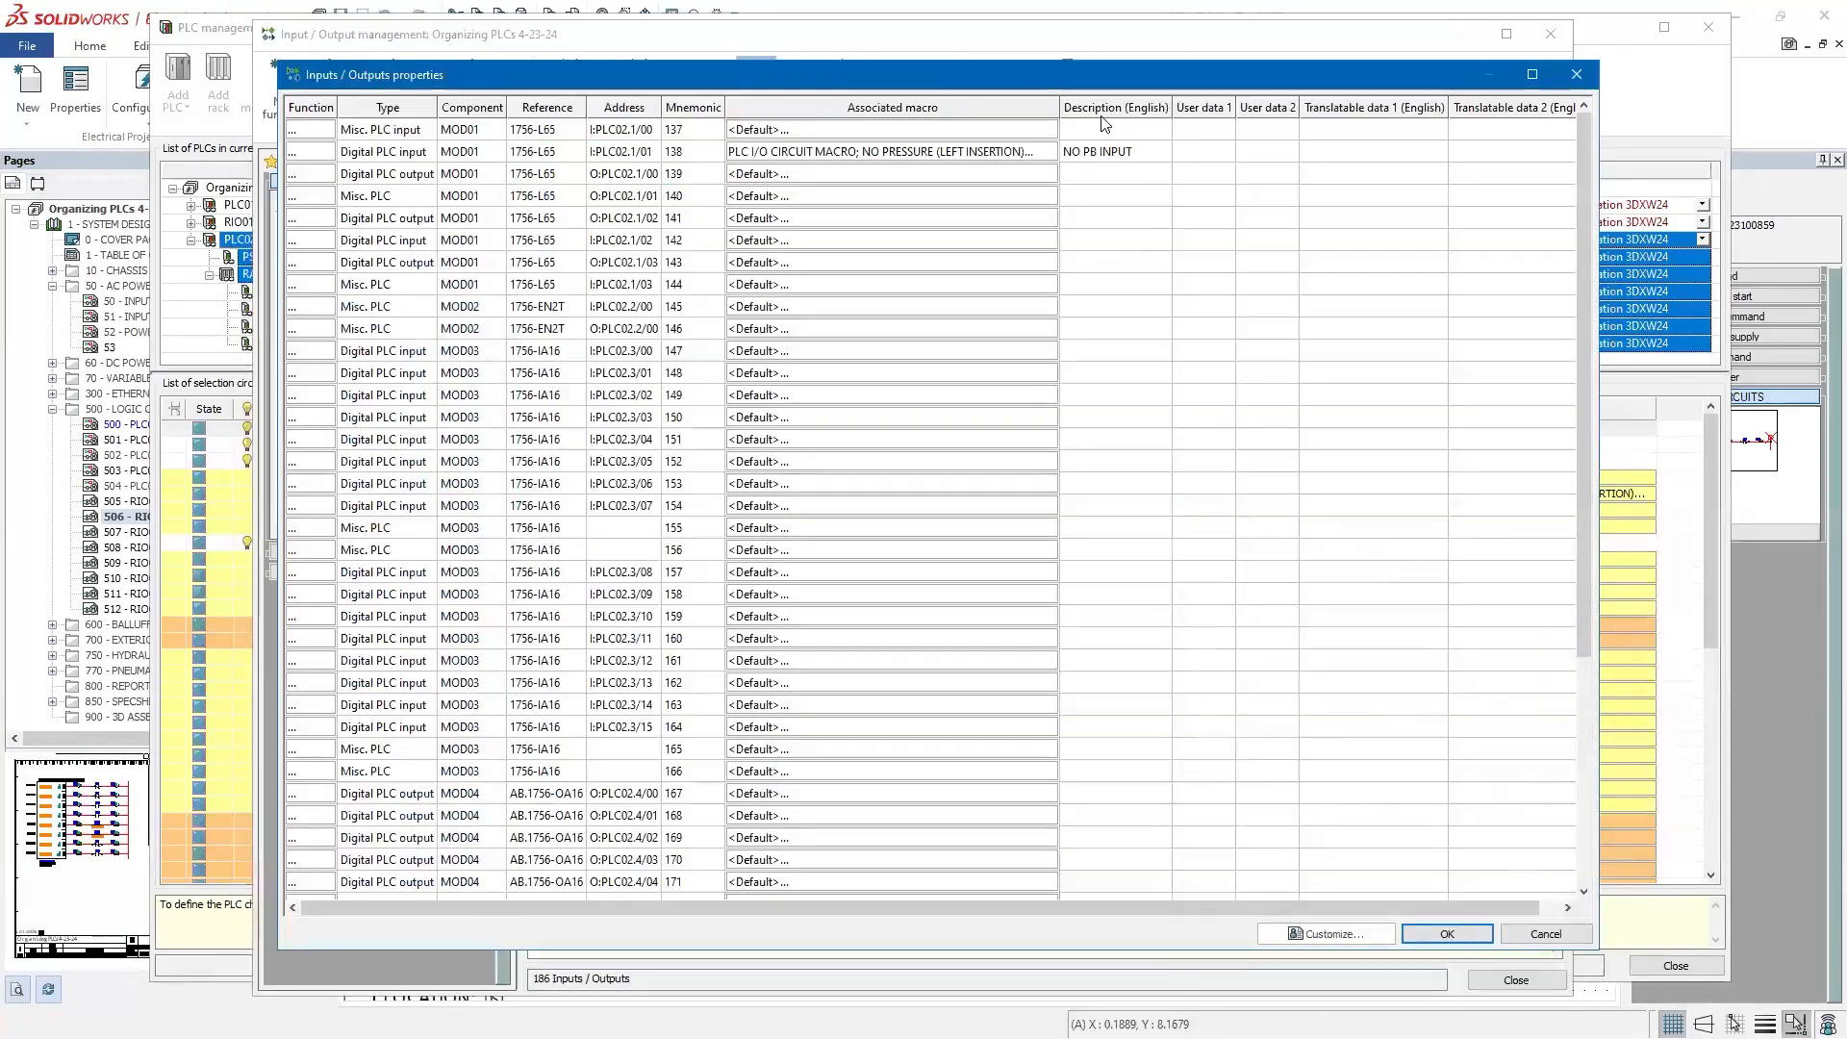
{"action": "left_click", "coordinate": [1107, 129]}
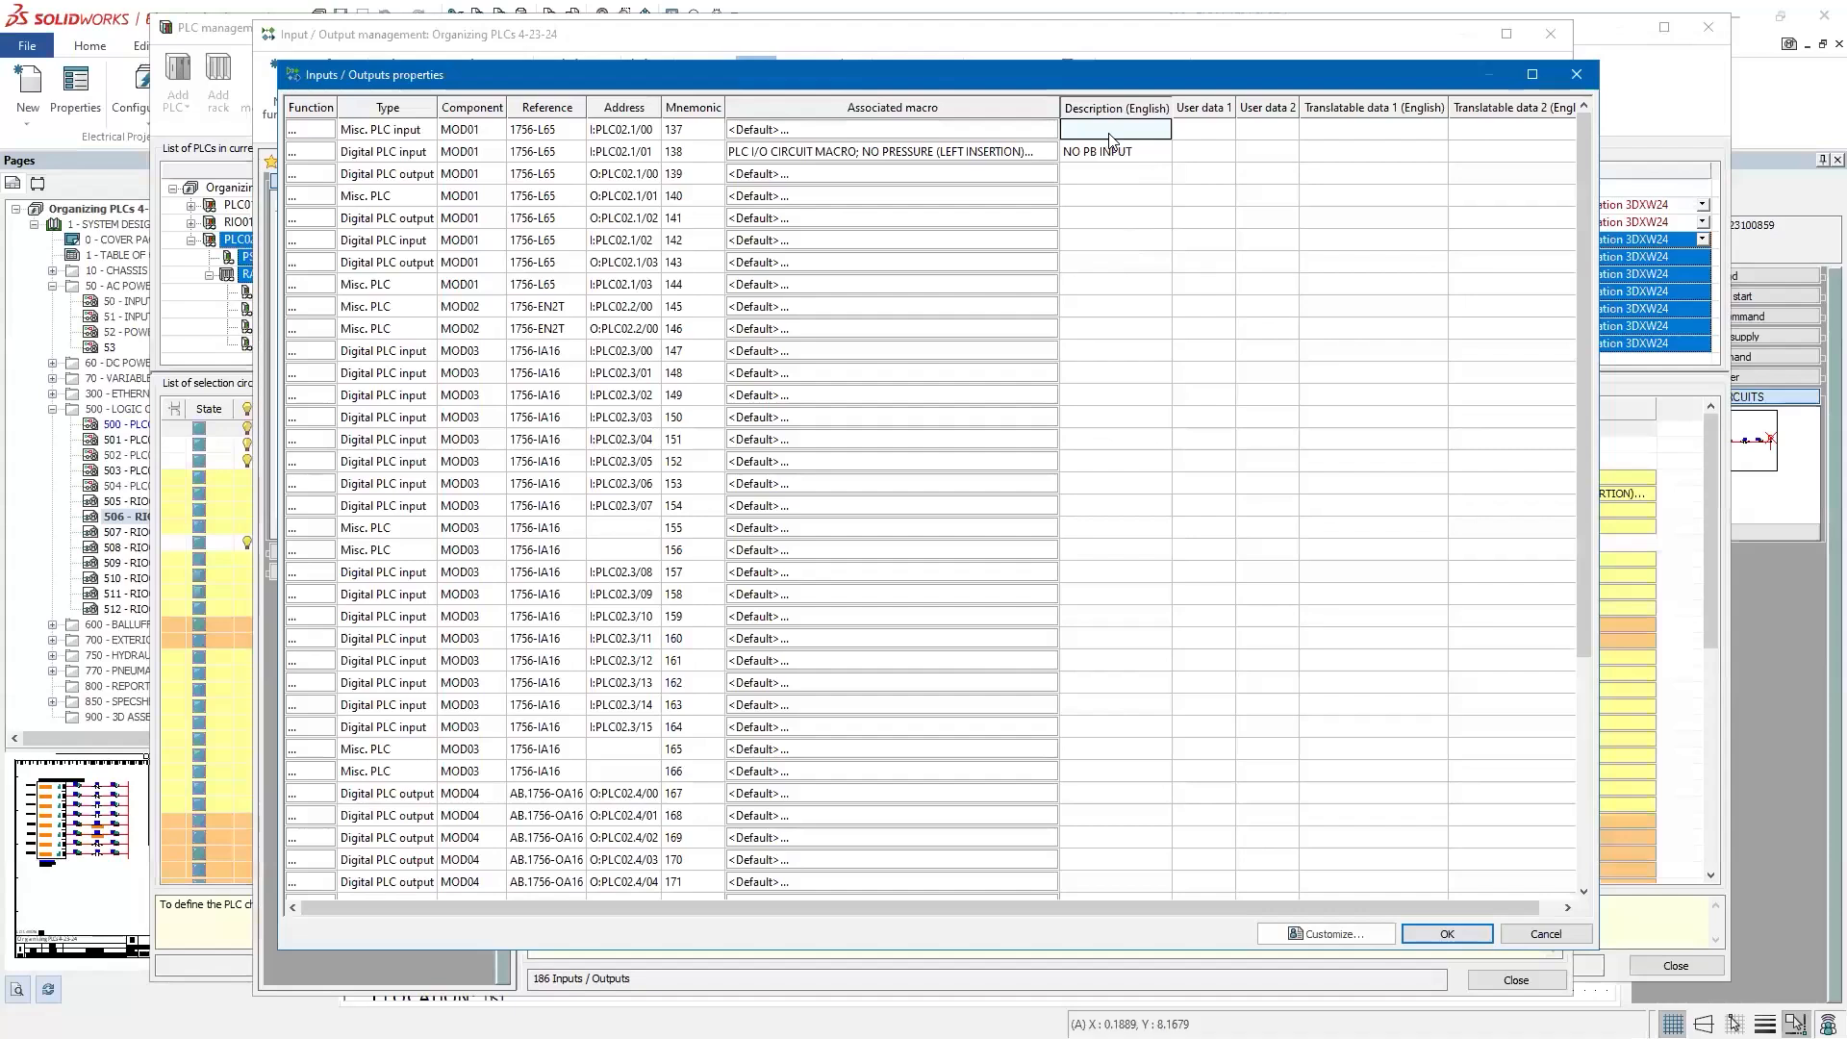
{"action": "key", "text": "ctrl+v"}
{"action": "left_click", "coordinate": [1286, 133]}
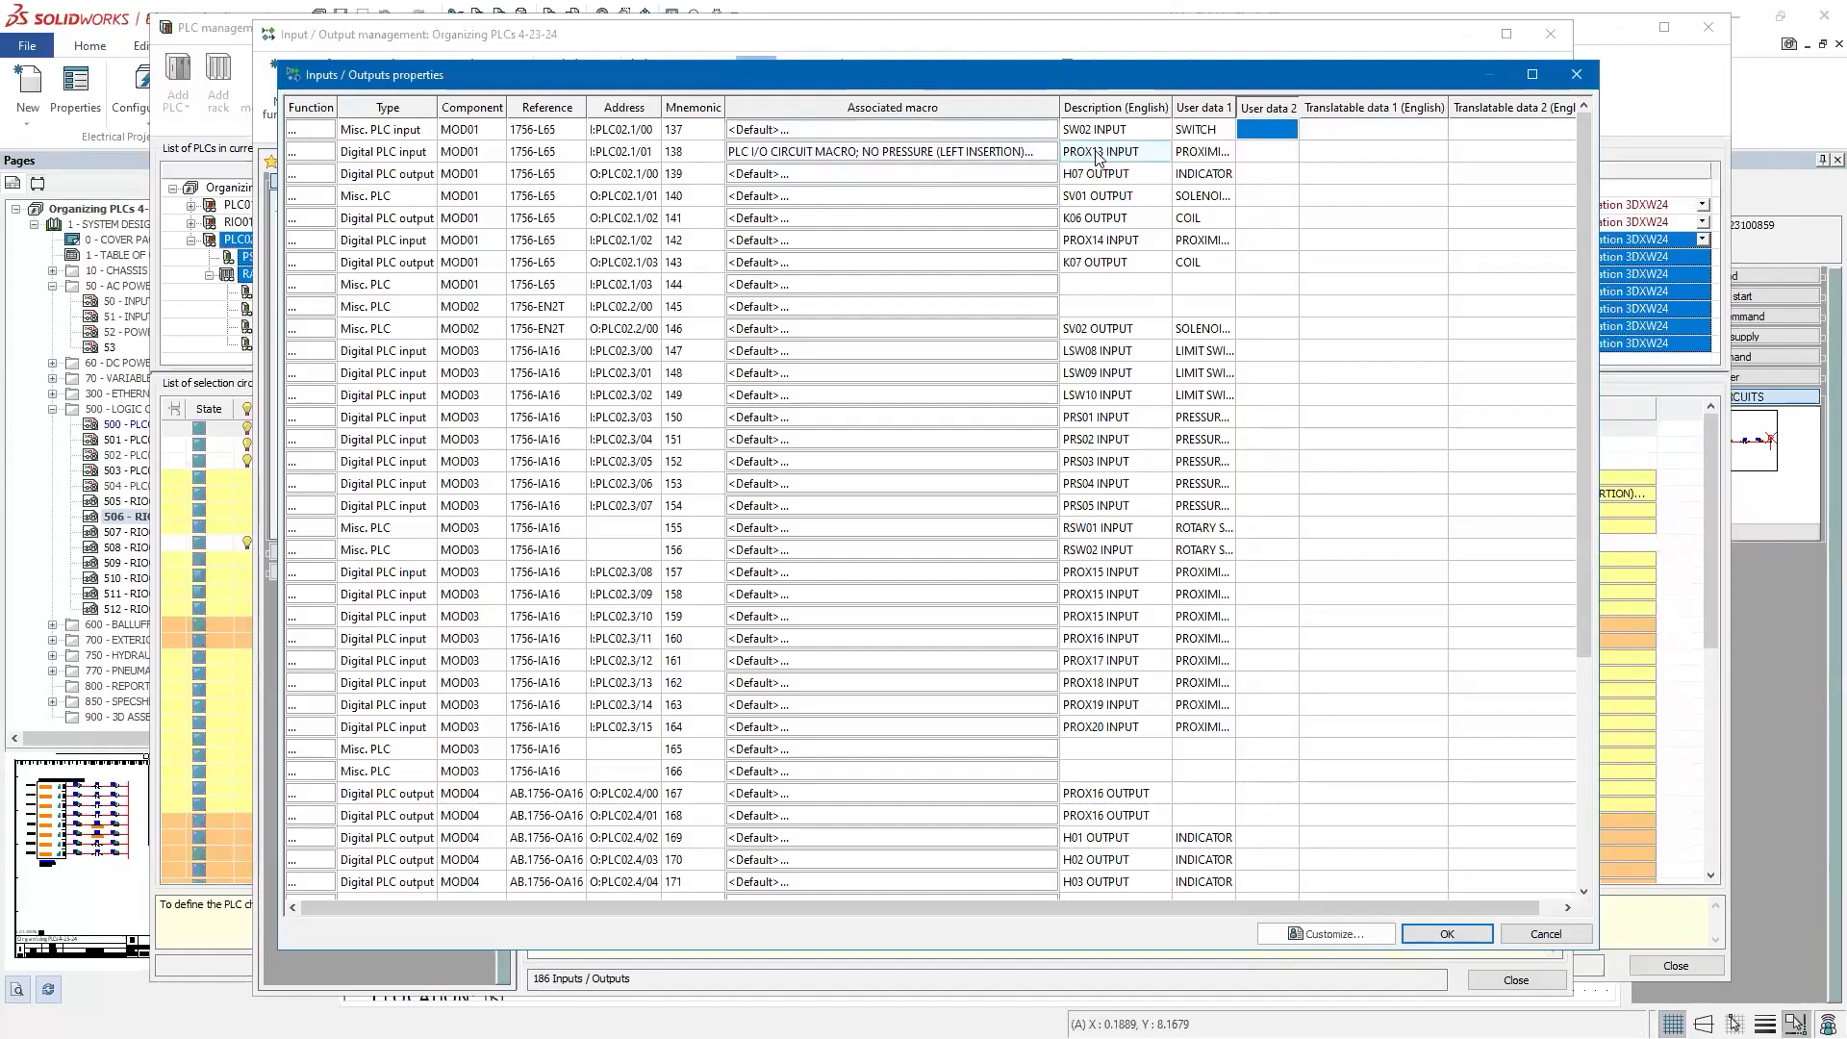
Step: Associate the macro PLC I/O CIRCUIT MACRO; NC PROX (LEFT INSERTION) with the PROX13 INPUT and apply the data grid changes
{"action": "left_click", "coordinate": [918, 154]}
{"action": "left_click", "coordinate": [917, 152]}
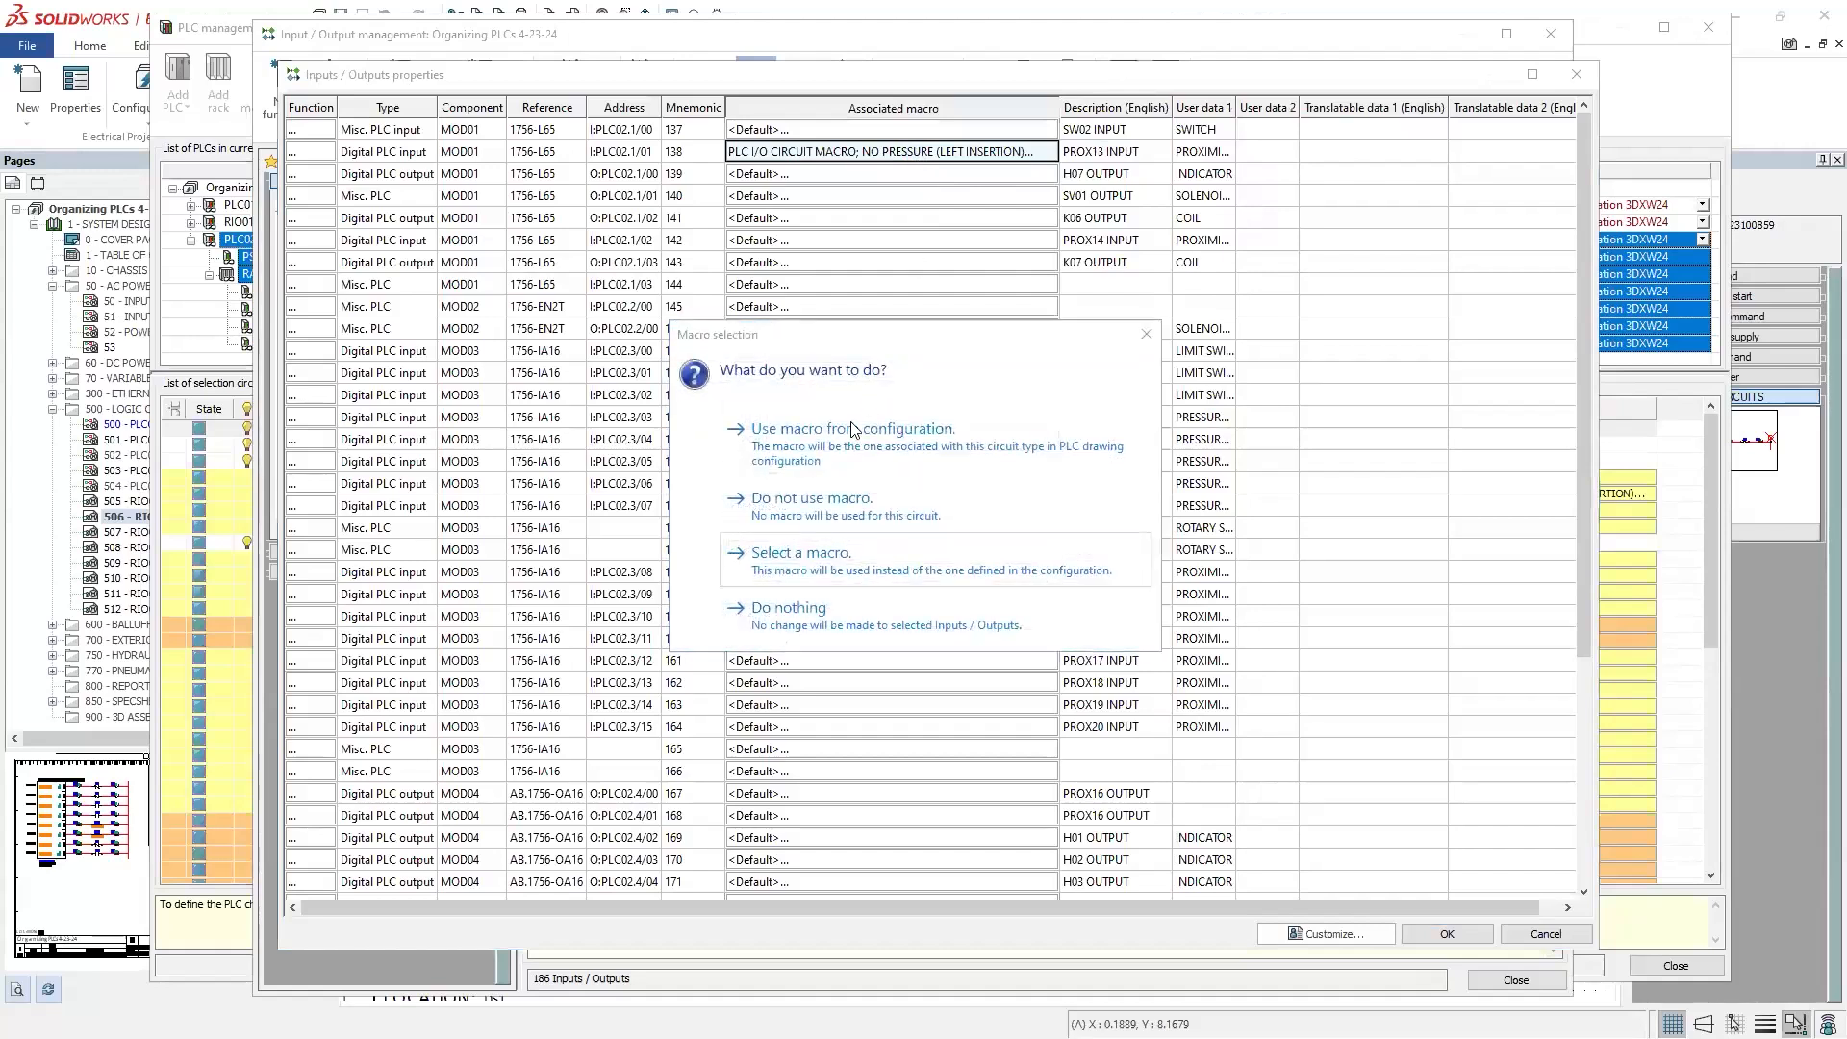
{"action": "left_click", "coordinate": [829, 571]}
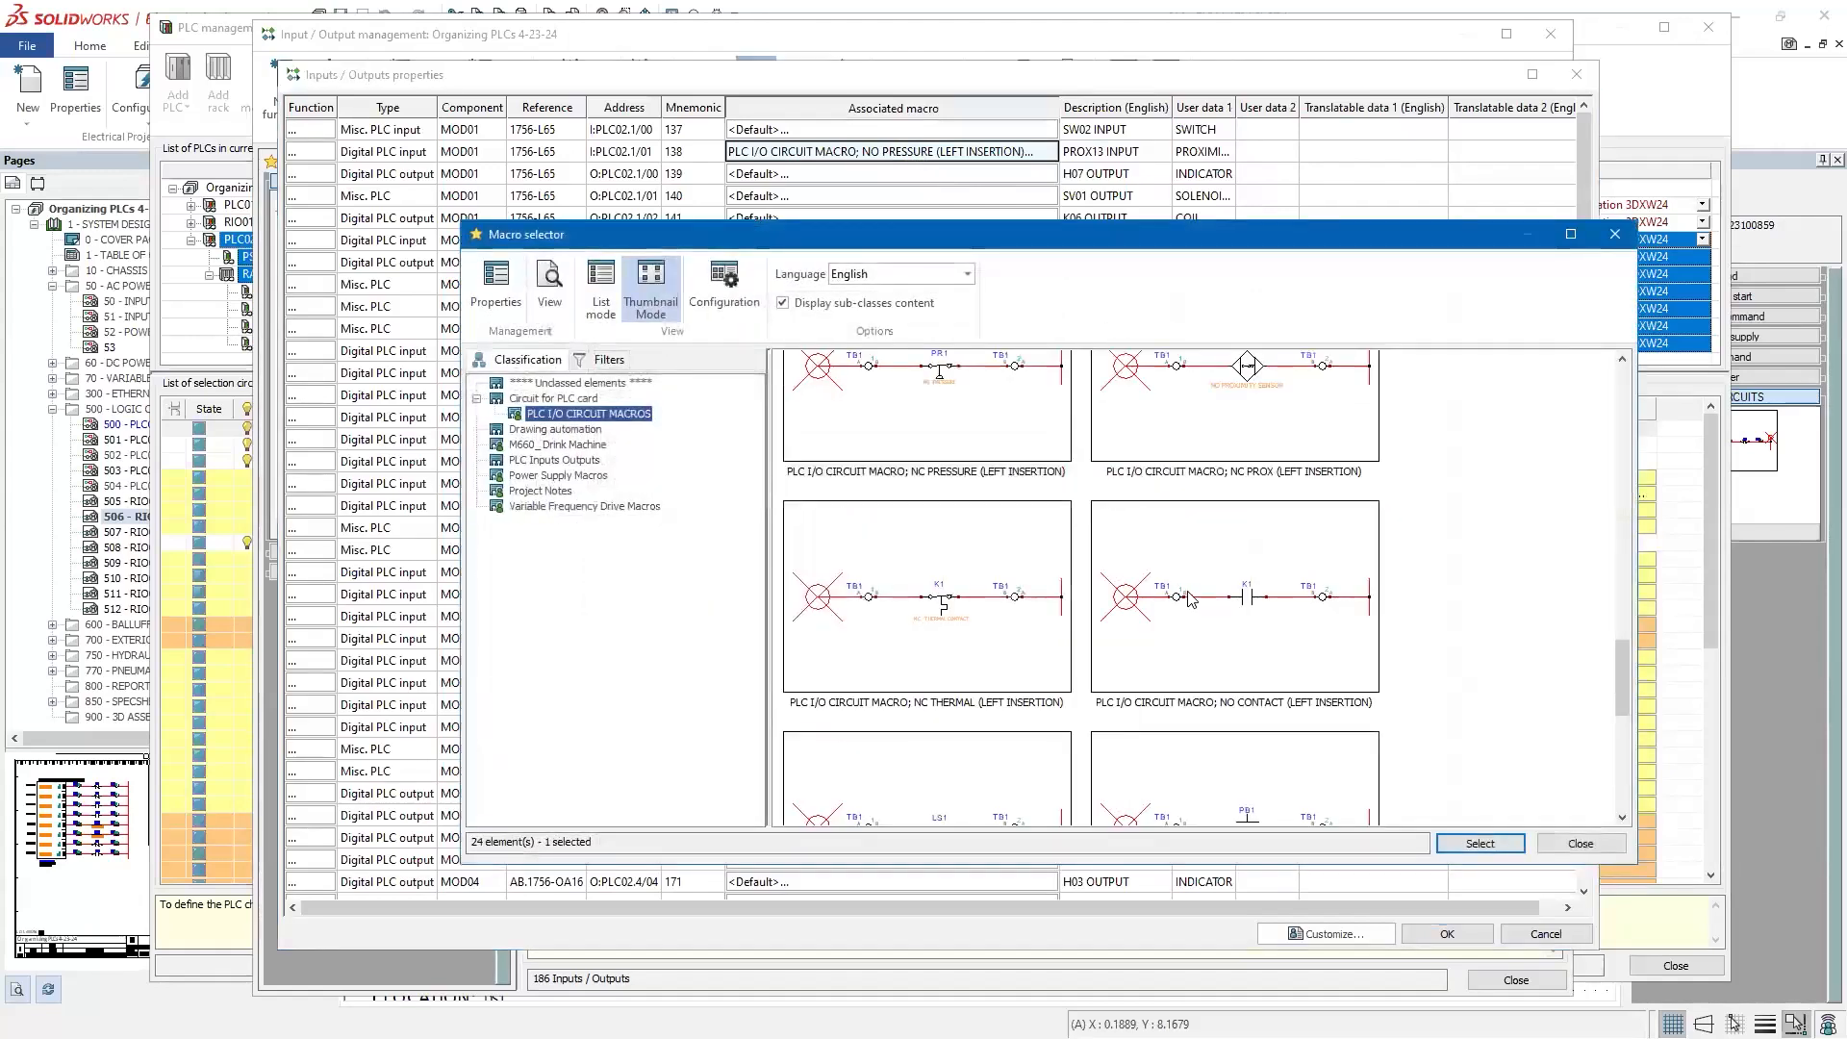
{"action": "scroll", "coordinate": [1116, 573], "scroll_direction": "up", "scroll_amount": 3}
{"action": "double_click", "coordinate": [1222, 656]}
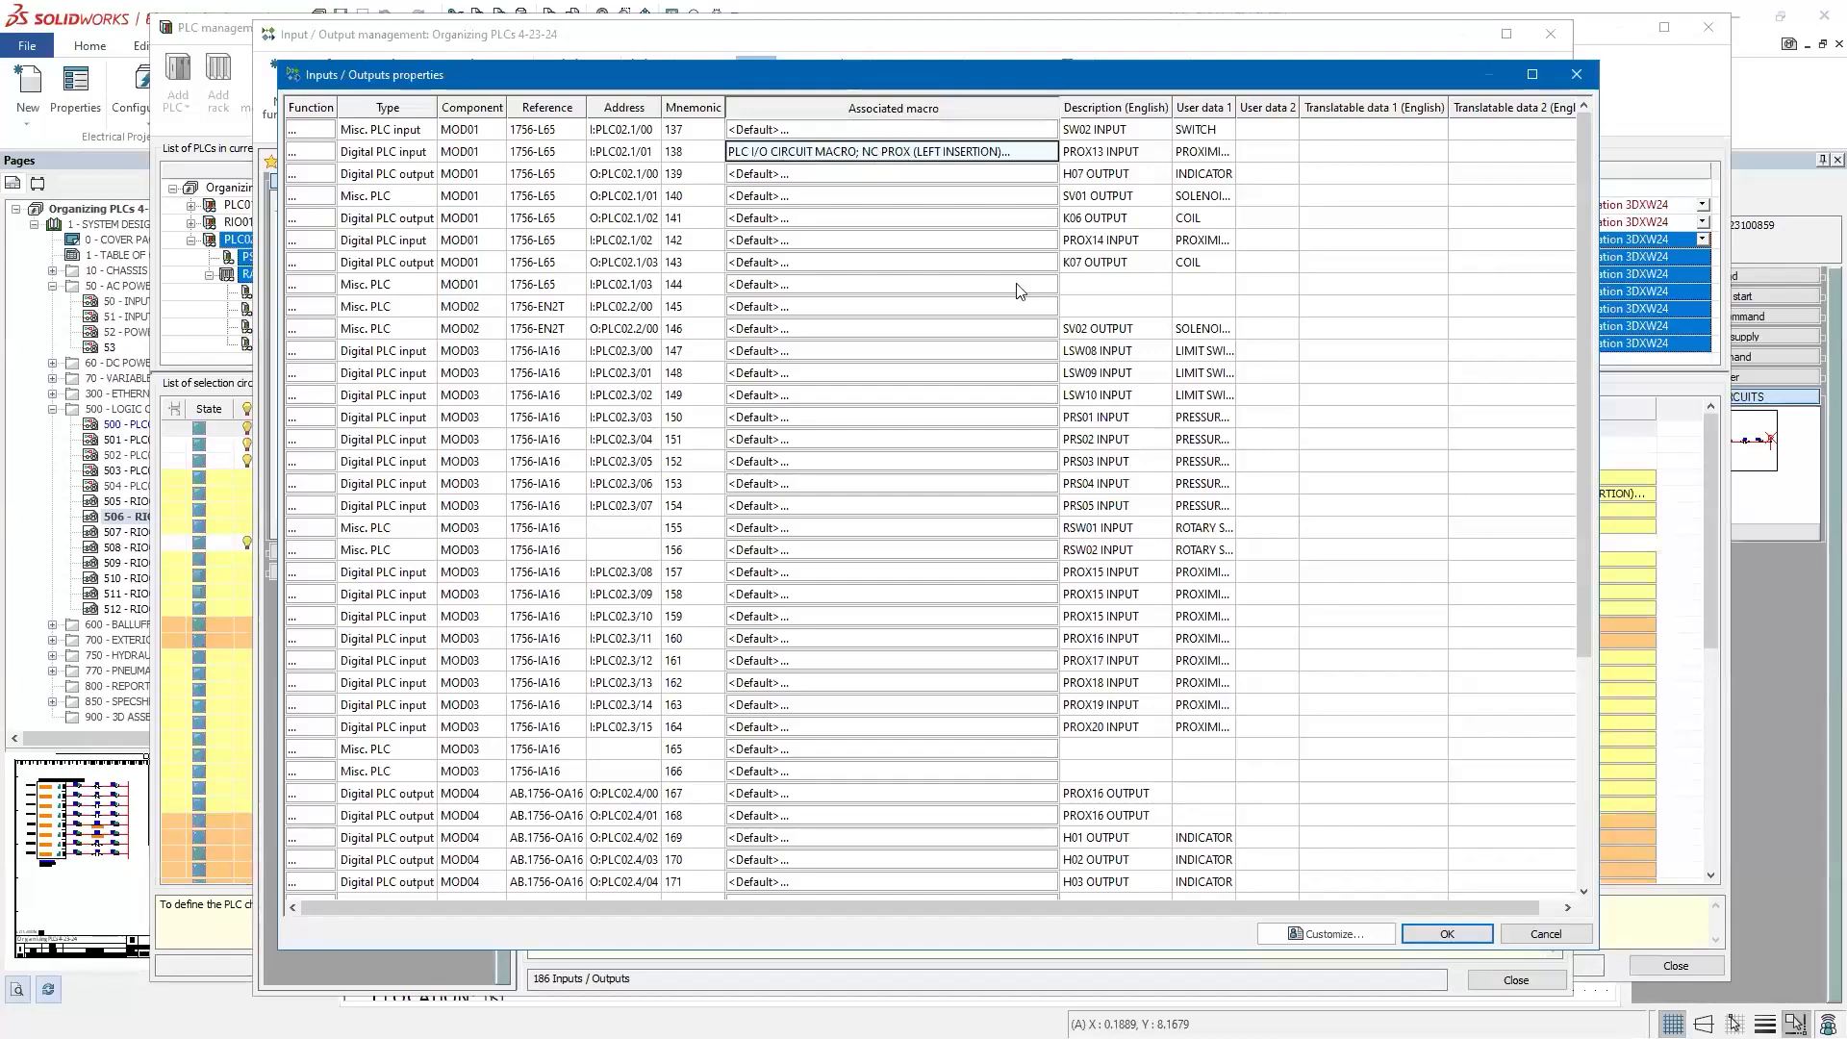
{"action": "left_click", "coordinate": [1447, 933]}
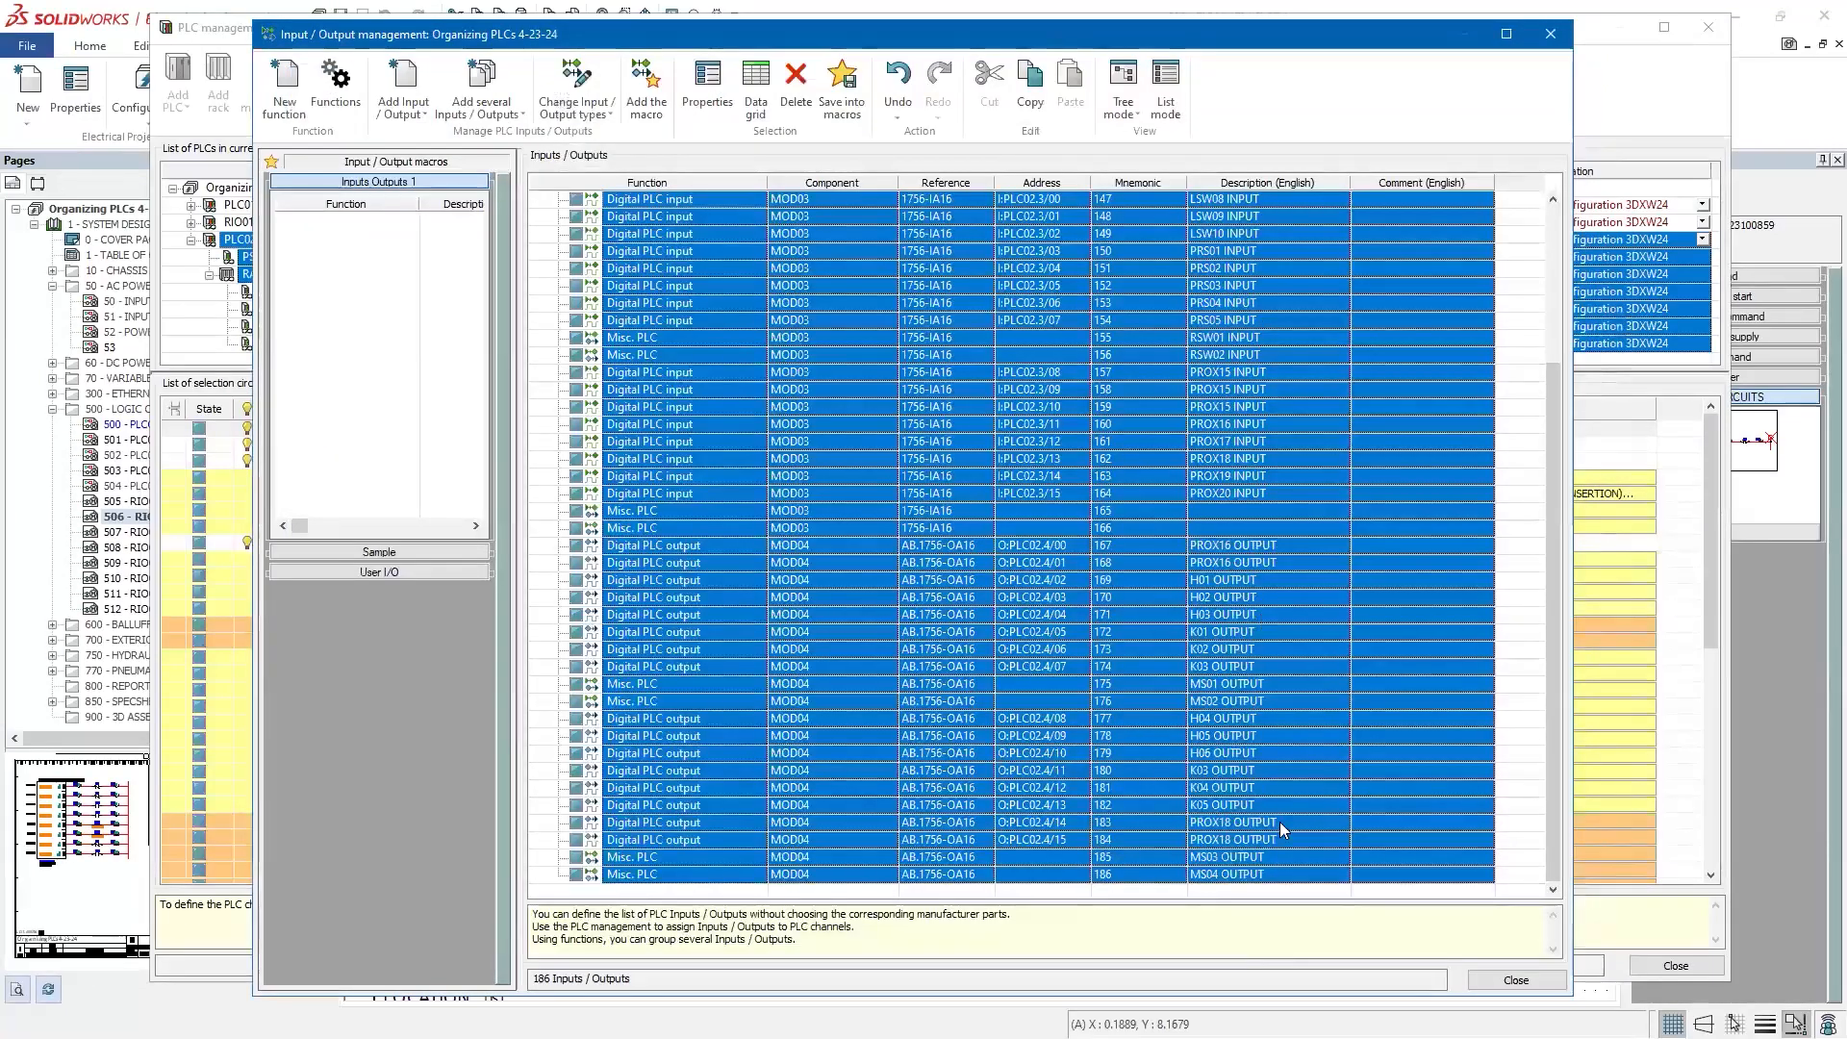
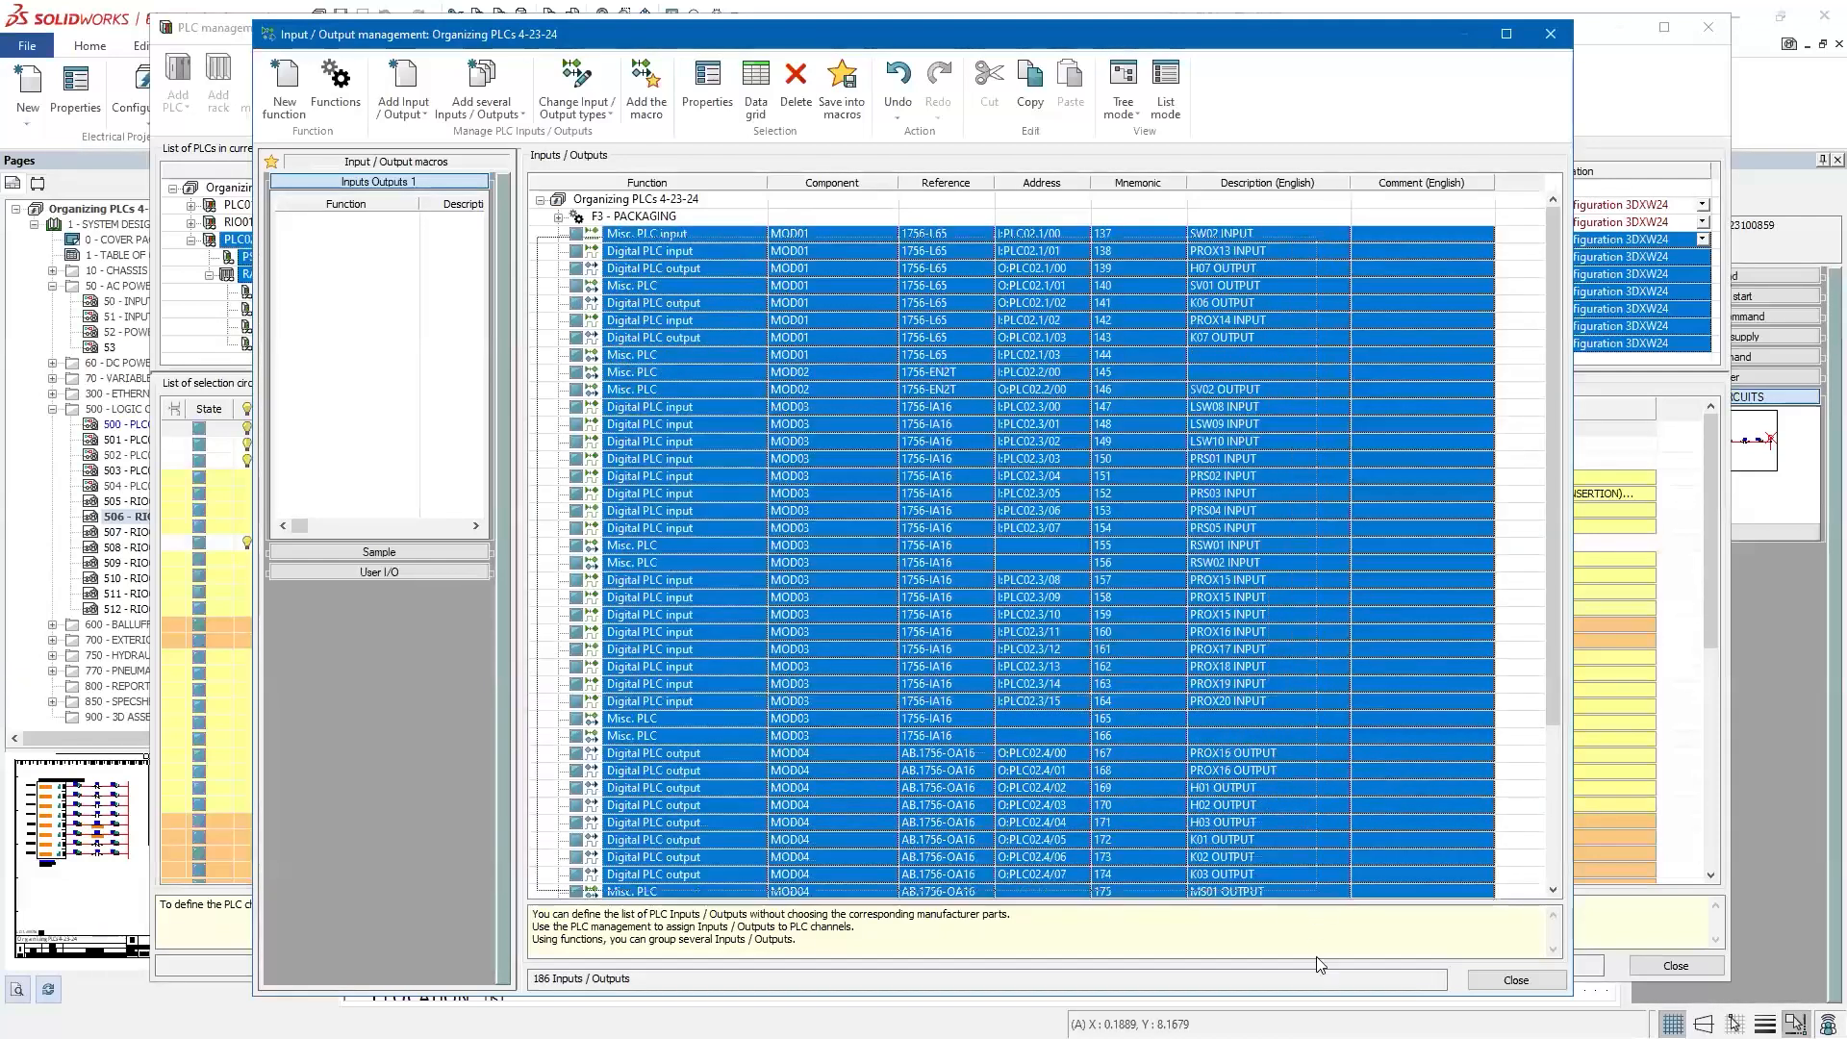
Step: Assign the function F3 - PACKAGING to all selected PLC02 inputs and outputs
{"action": "scroll", "coordinate": [1342, 770], "scroll_direction": "down", "scroll_amount": 4}
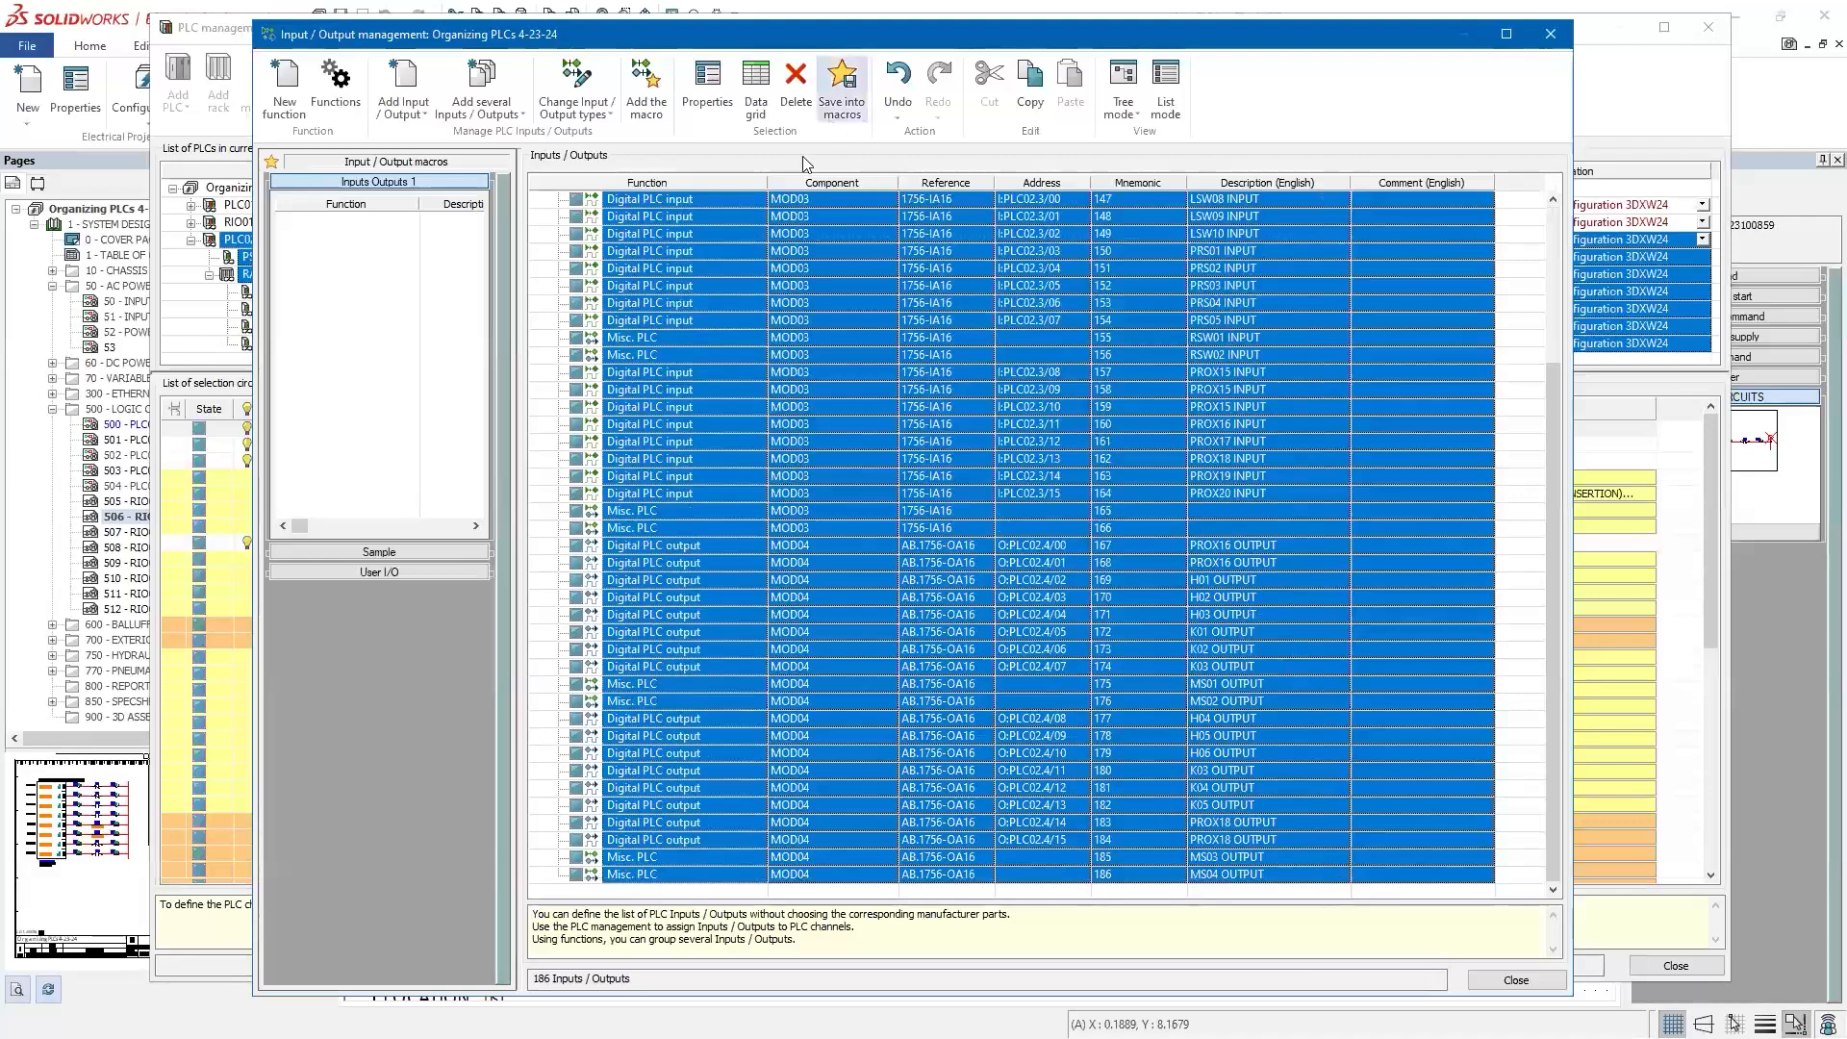
{"action": "left_click", "coordinate": [707, 87]}
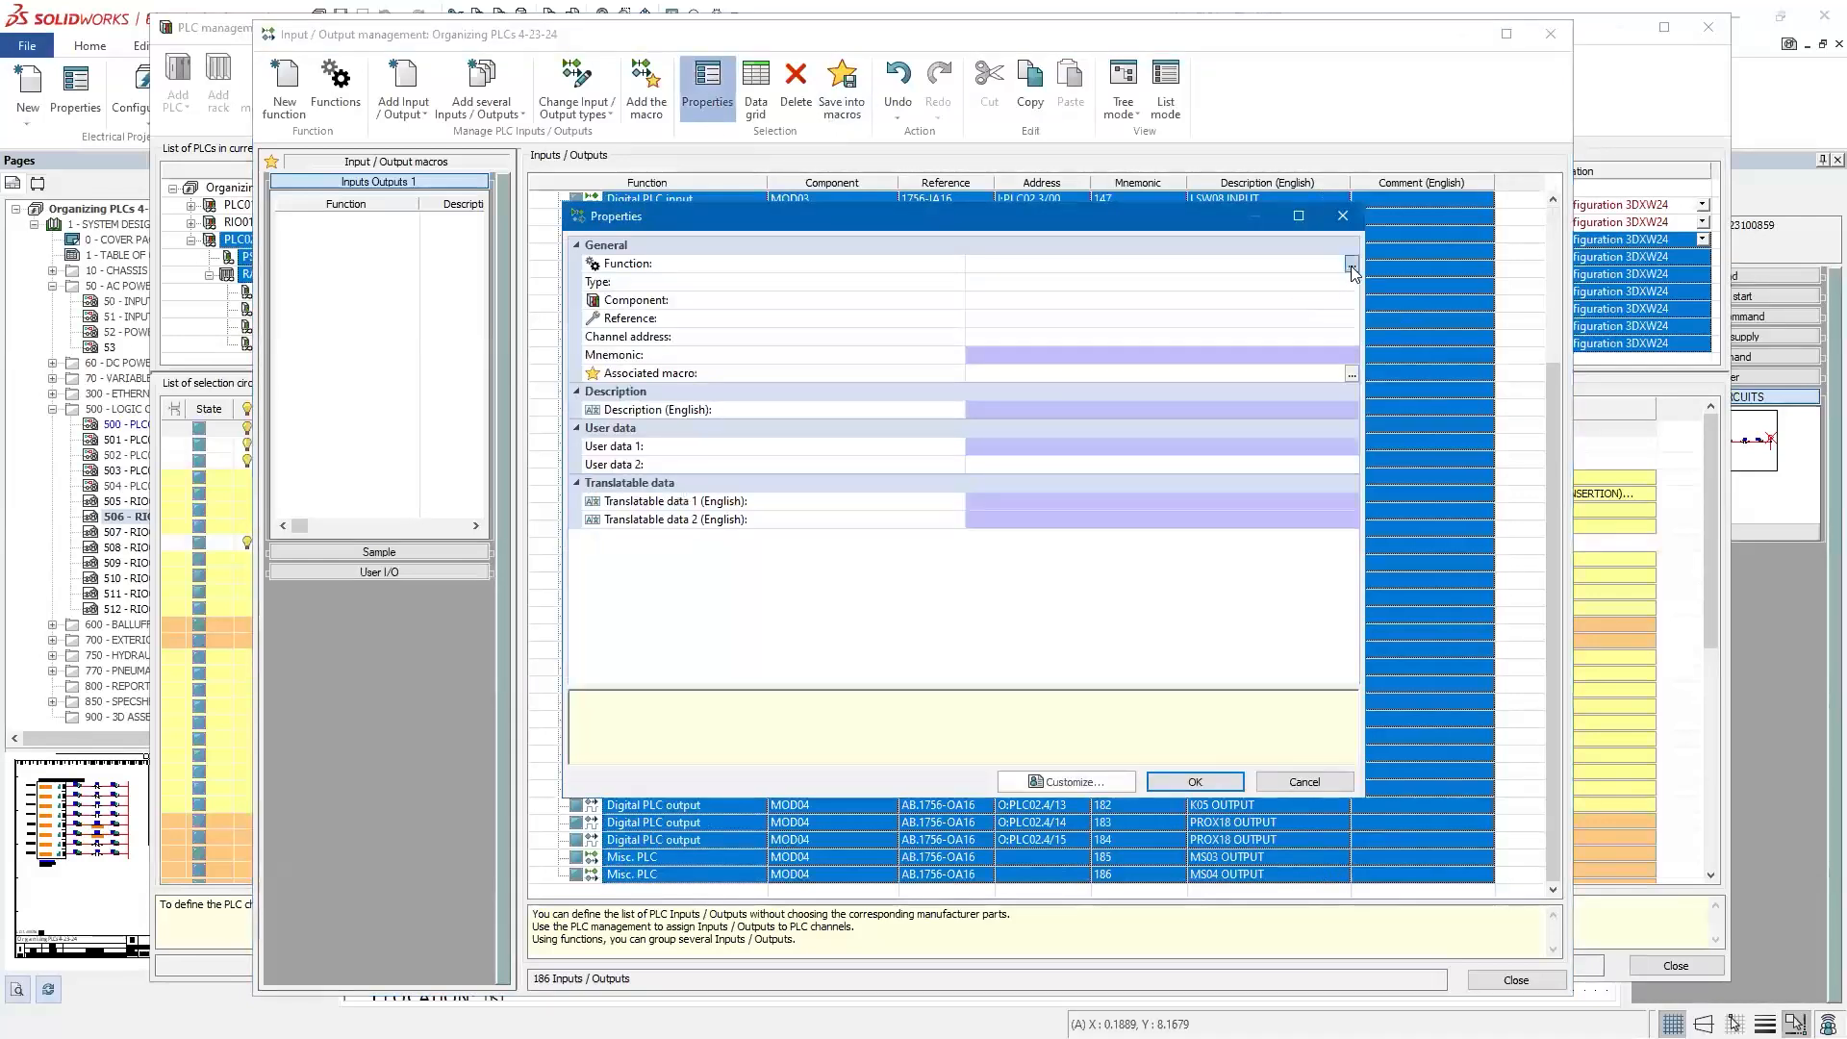
{"action": "left_click", "coordinate": [1352, 266]}
{"action": "left_click", "coordinate": [739, 385]}
{"action": "left_click", "coordinate": [1505, 791]}
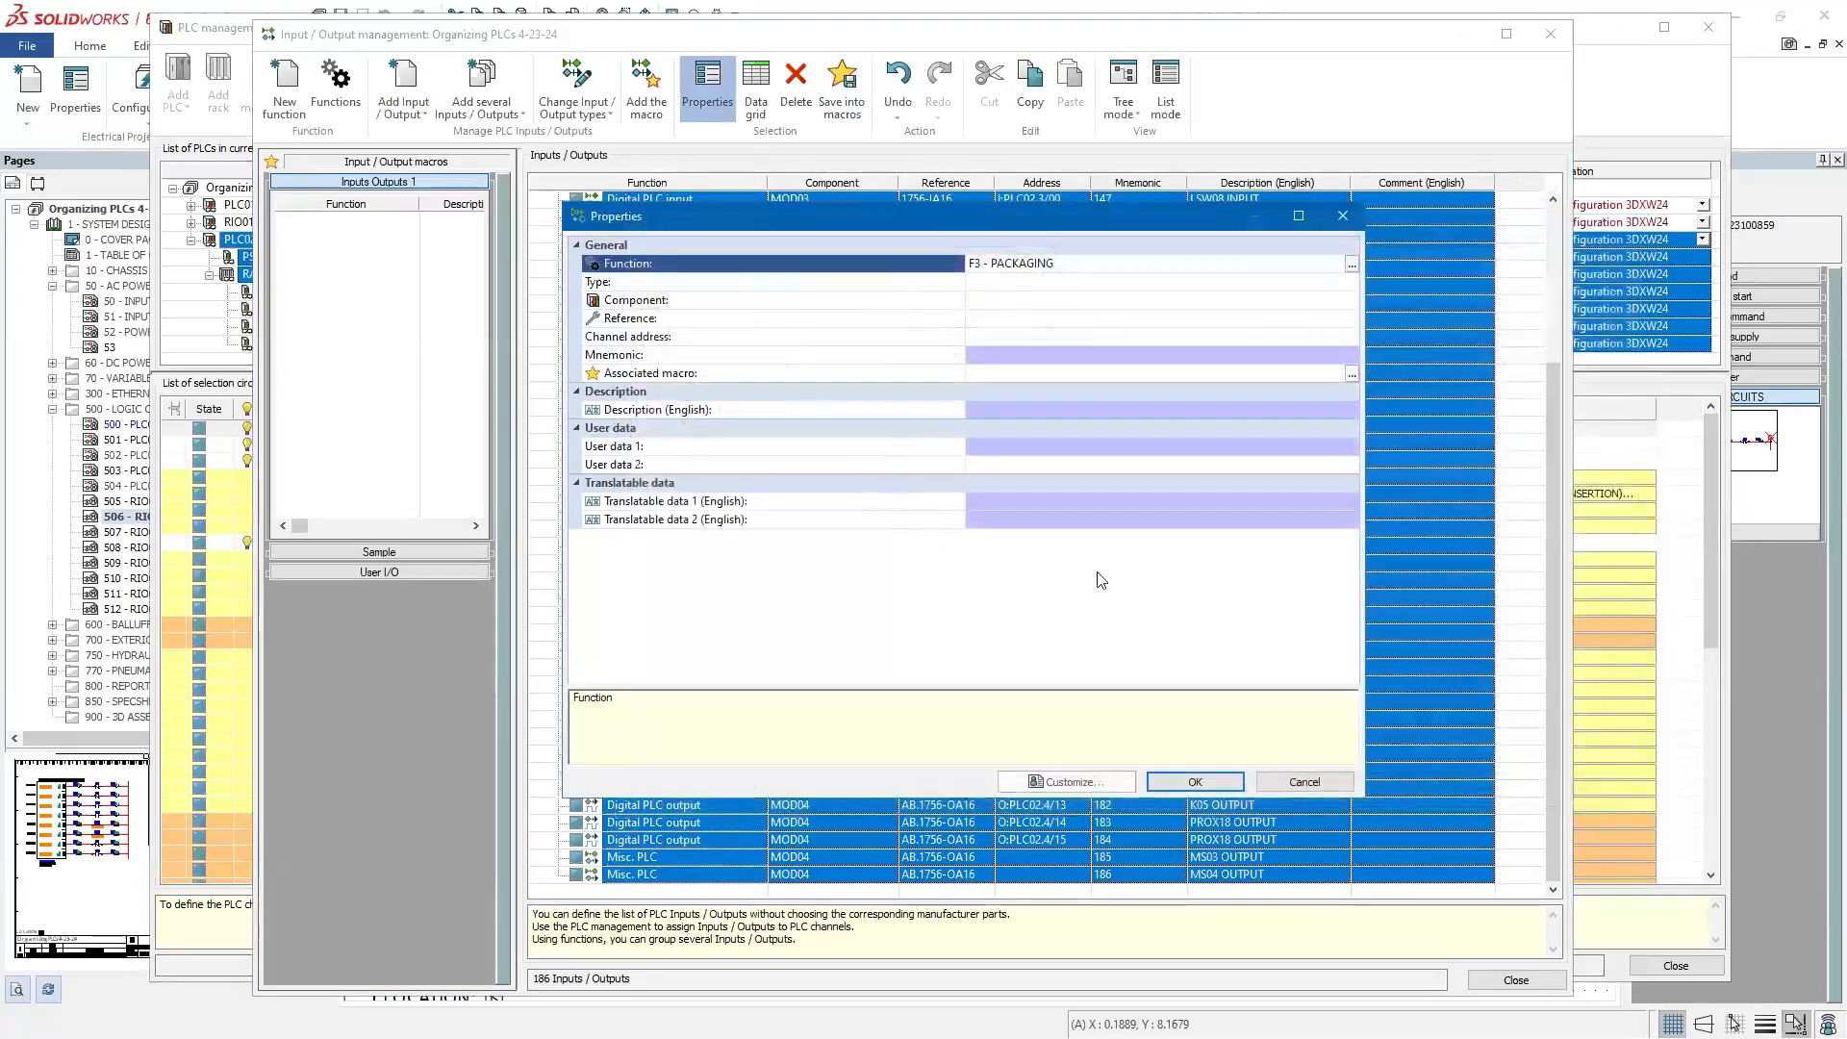
{"action": "left_click", "coordinate": [1189, 781]}
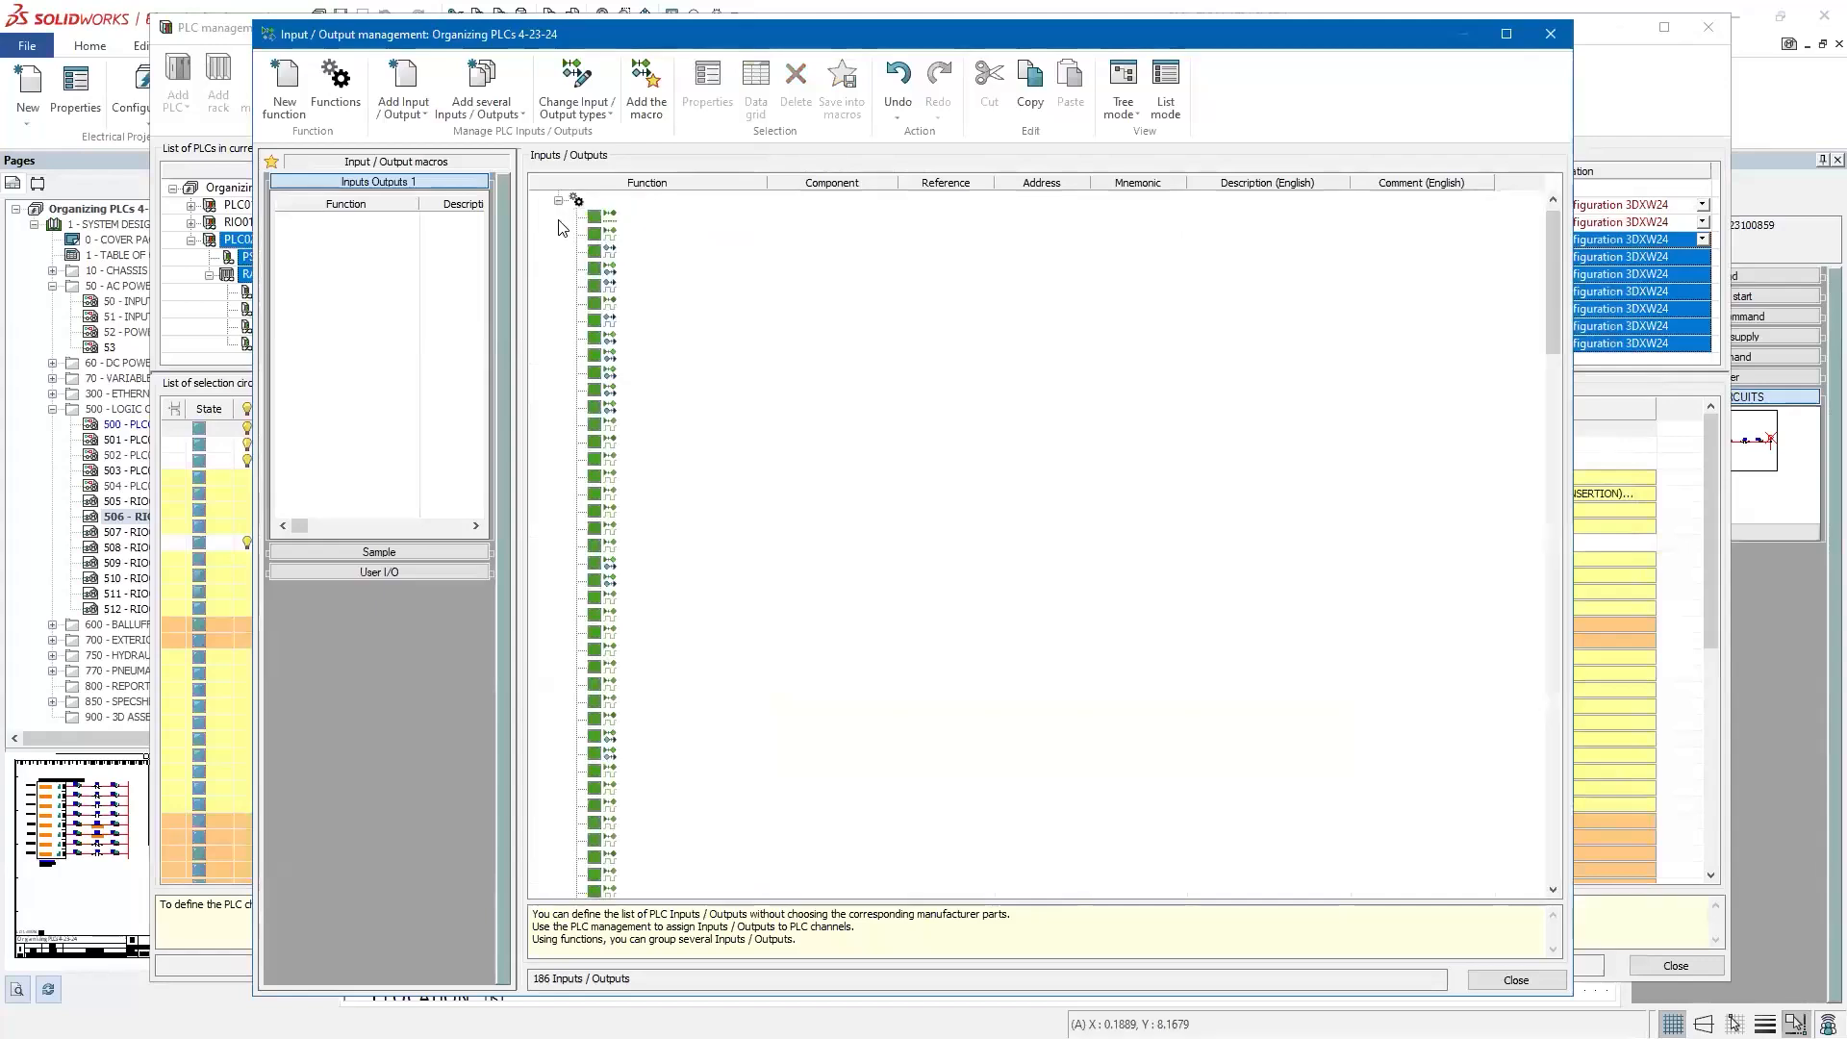
Step: Review the inputs and outputs grouped under the packaging function and the PLC02 circuit list, and close the PLC manager
{"action": "scroll", "coordinate": [735, 457], "scroll_direction": "down", "scroll_amount": 20}
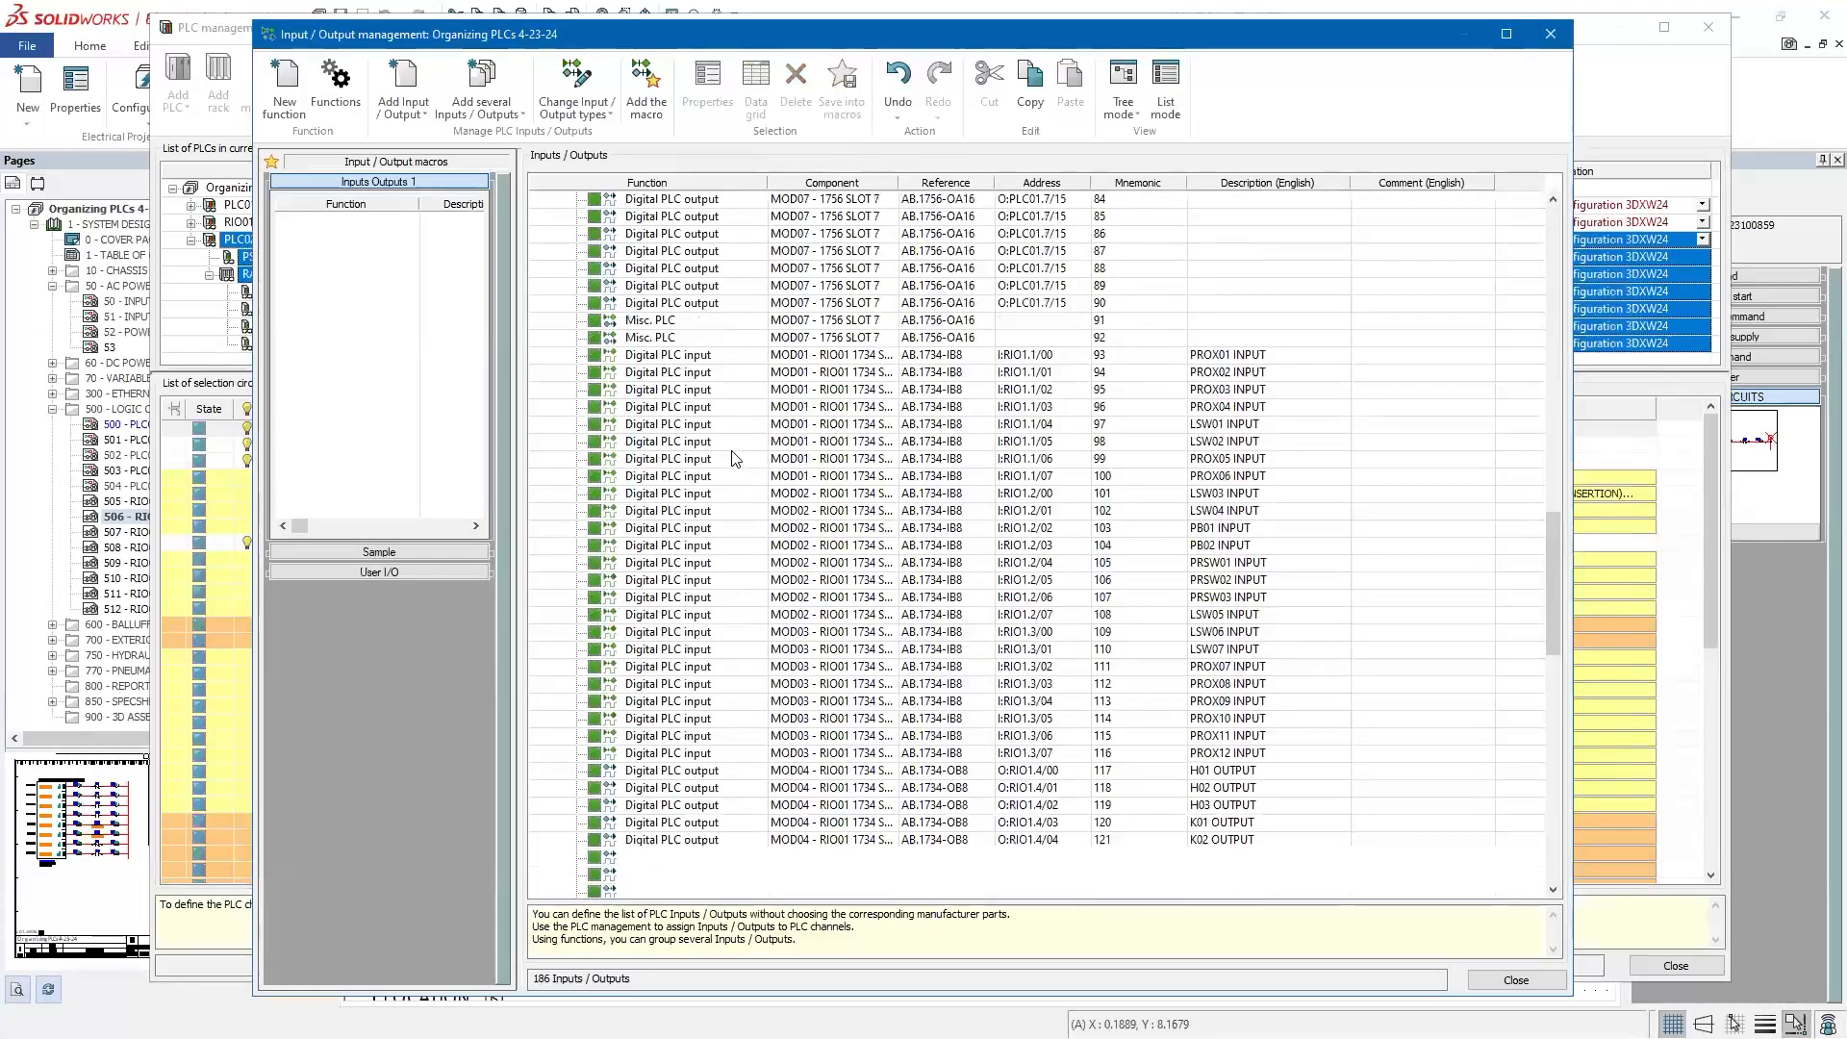
{"action": "scroll", "coordinate": [735, 457], "scroll_direction": "down", "scroll_amount": 11}
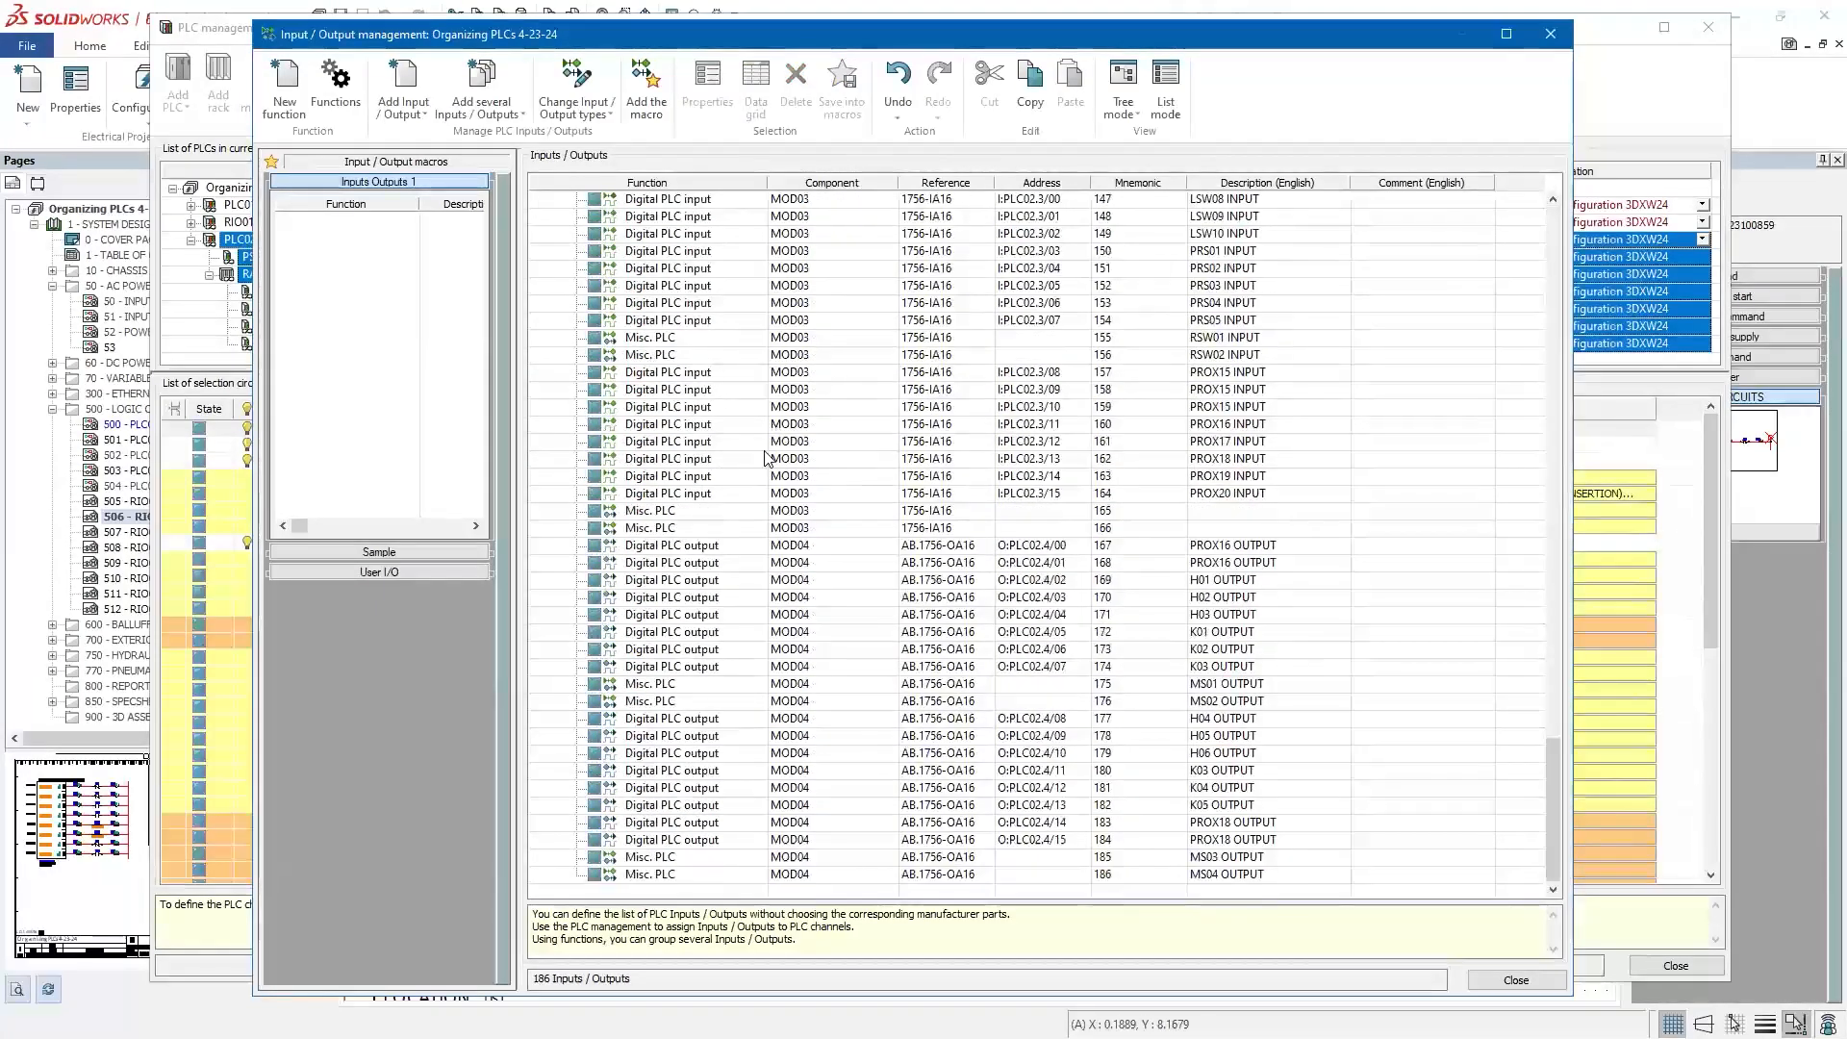
{"action": "scroll", "coordinate": [703, 556], "scroll_direction": "up", "scroll_amount": 20}
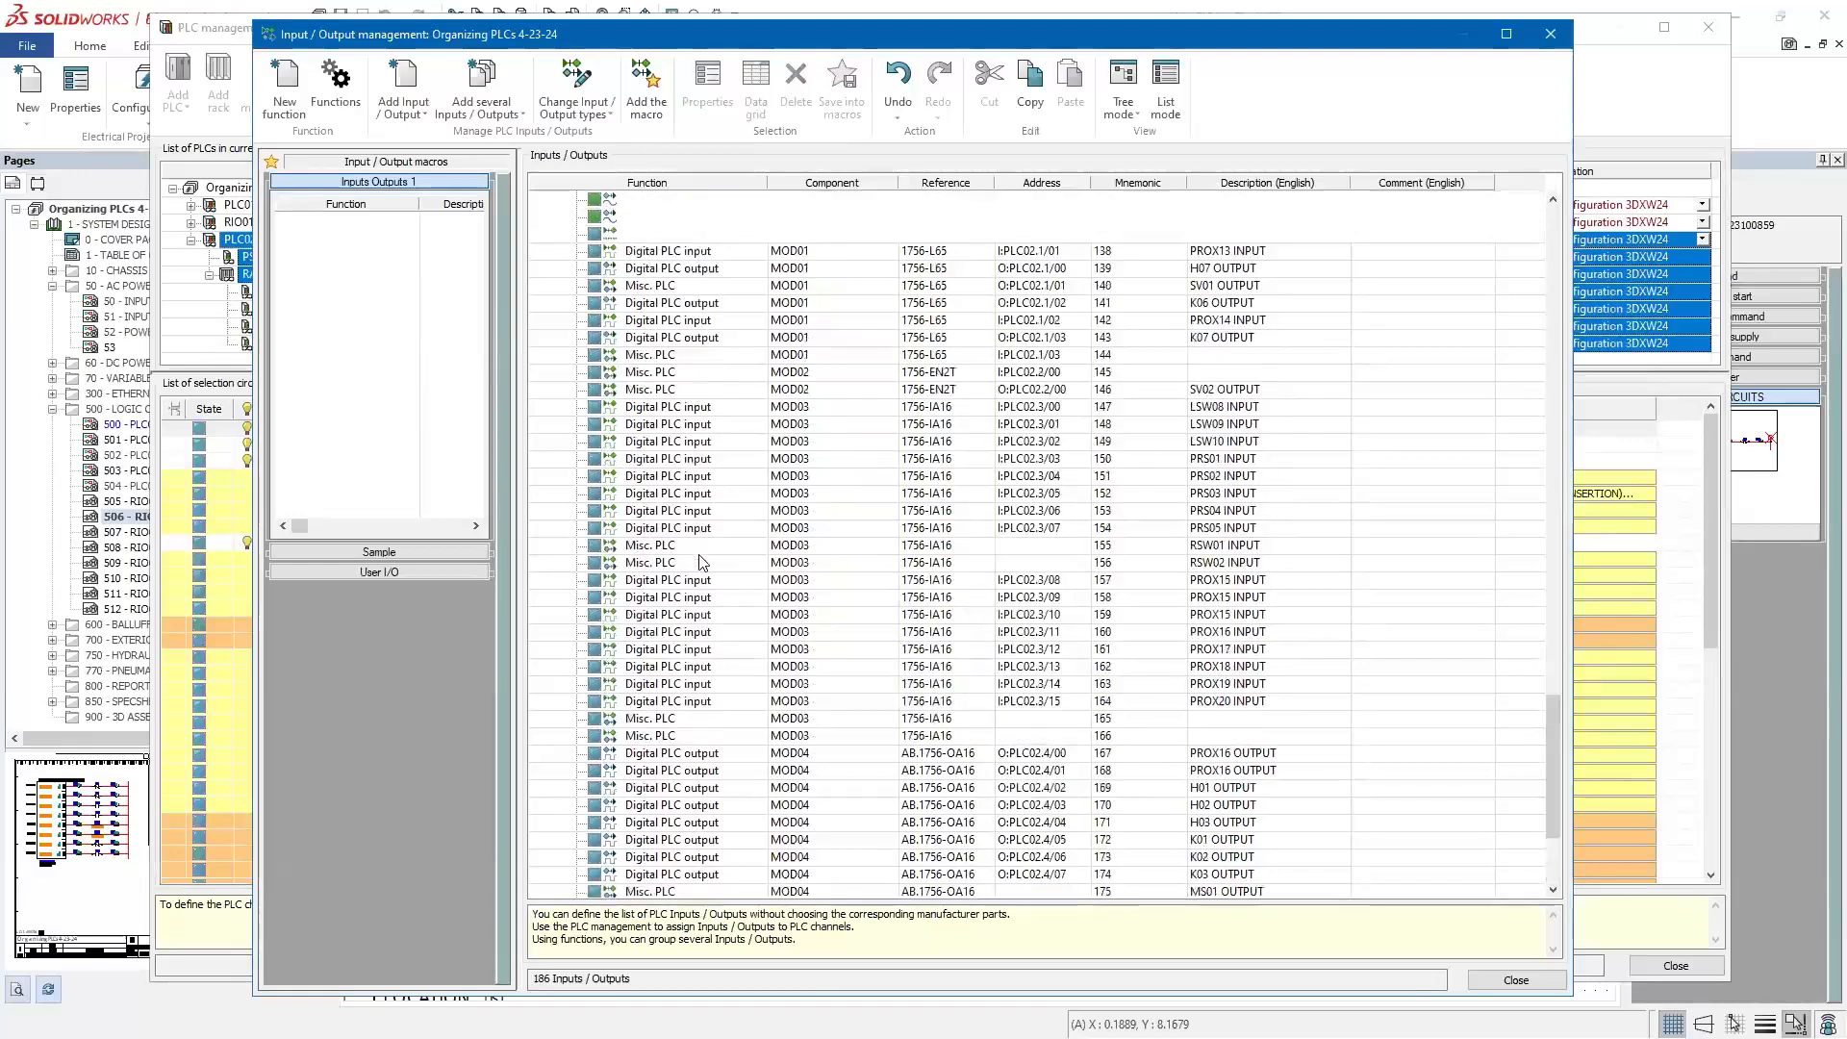
{"action": "scroll", "coordinate": [701, 539], "scroll_direction": "down", "scroll_amount": 11}
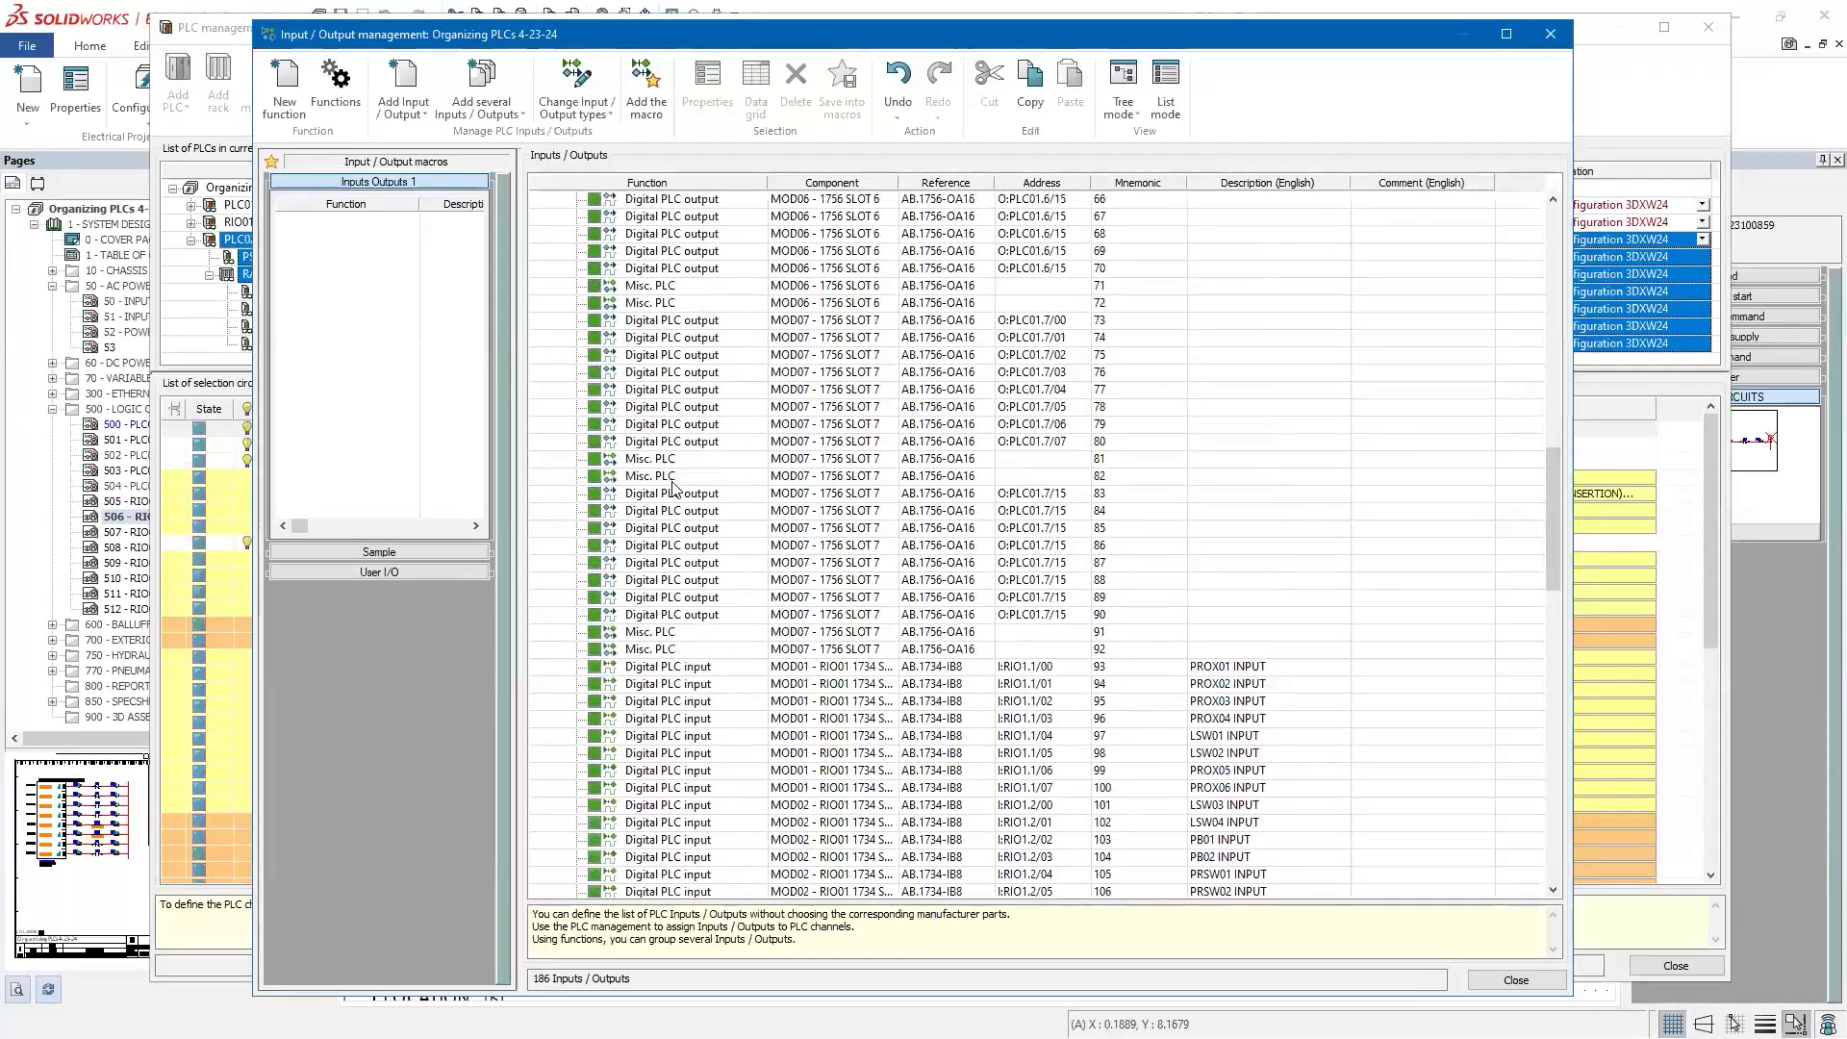
{"action": "scroll", "coordinate": [661, 544], "scroll_direction": "down", "scroll_amount": 6}
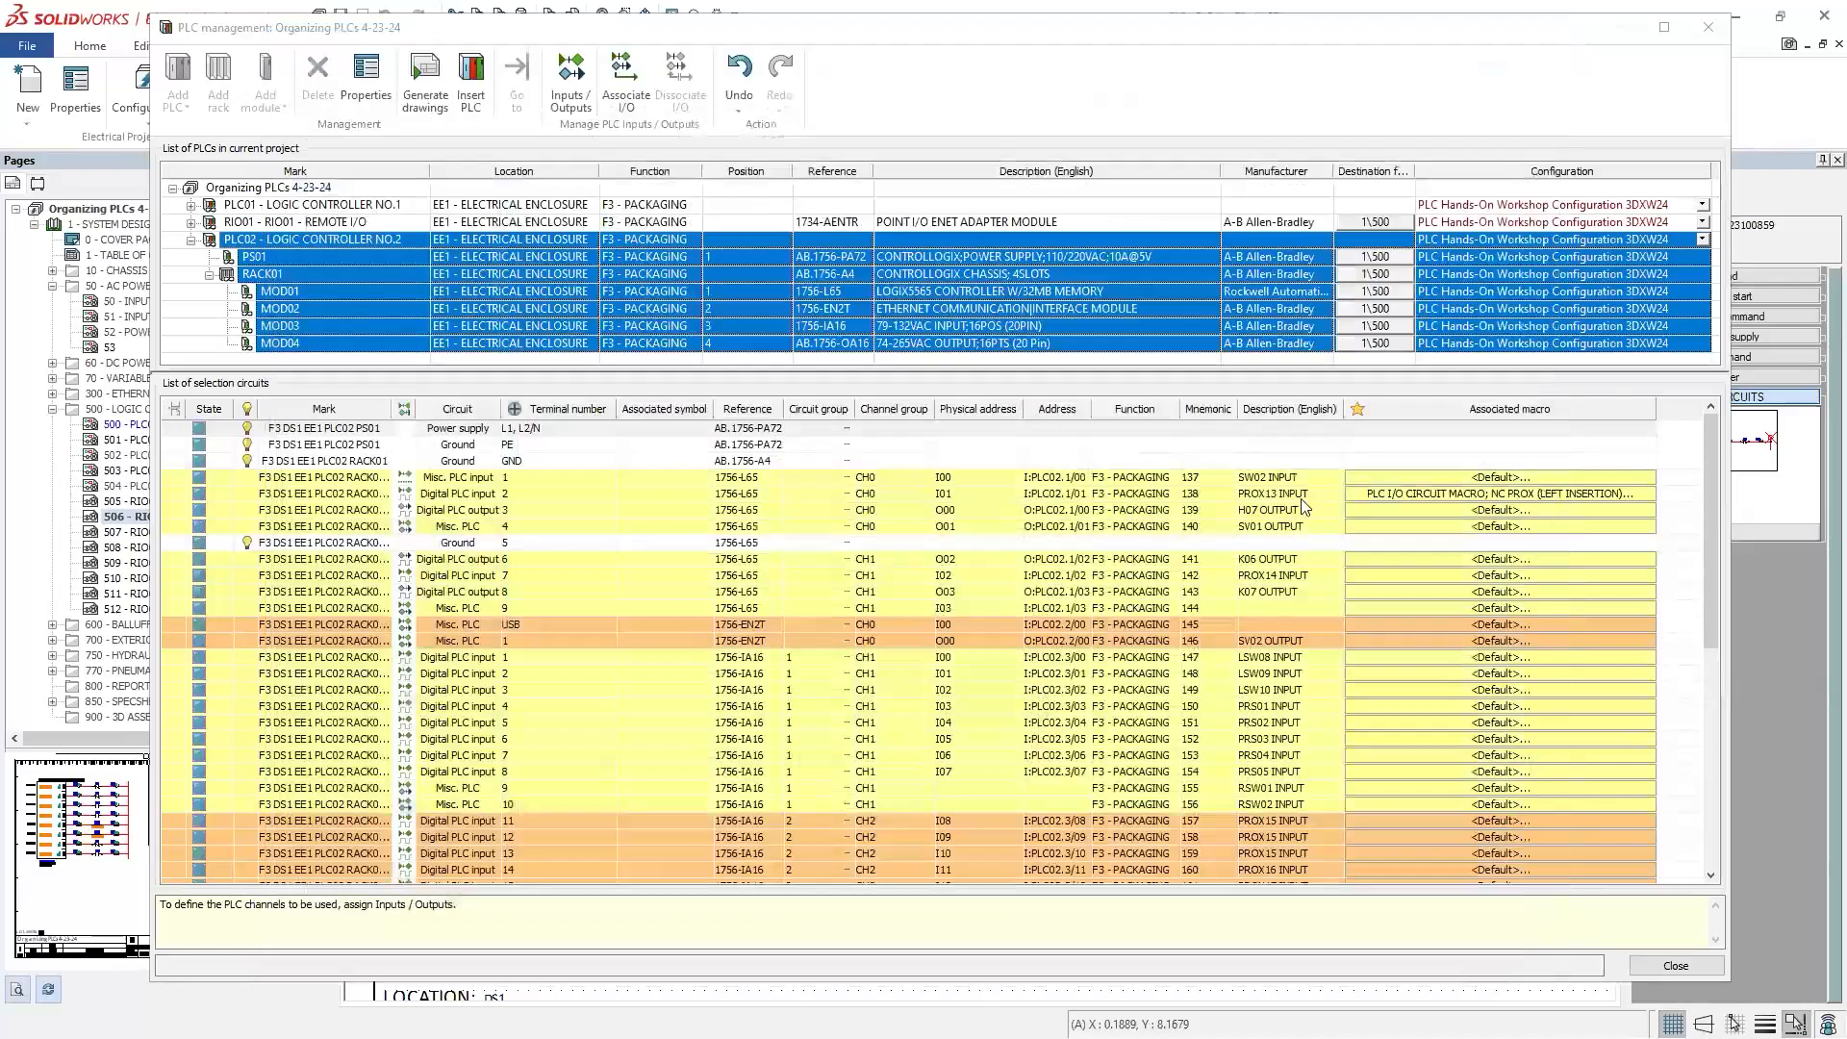
{"action": "left_click", "coordinate": [1675, 966]}
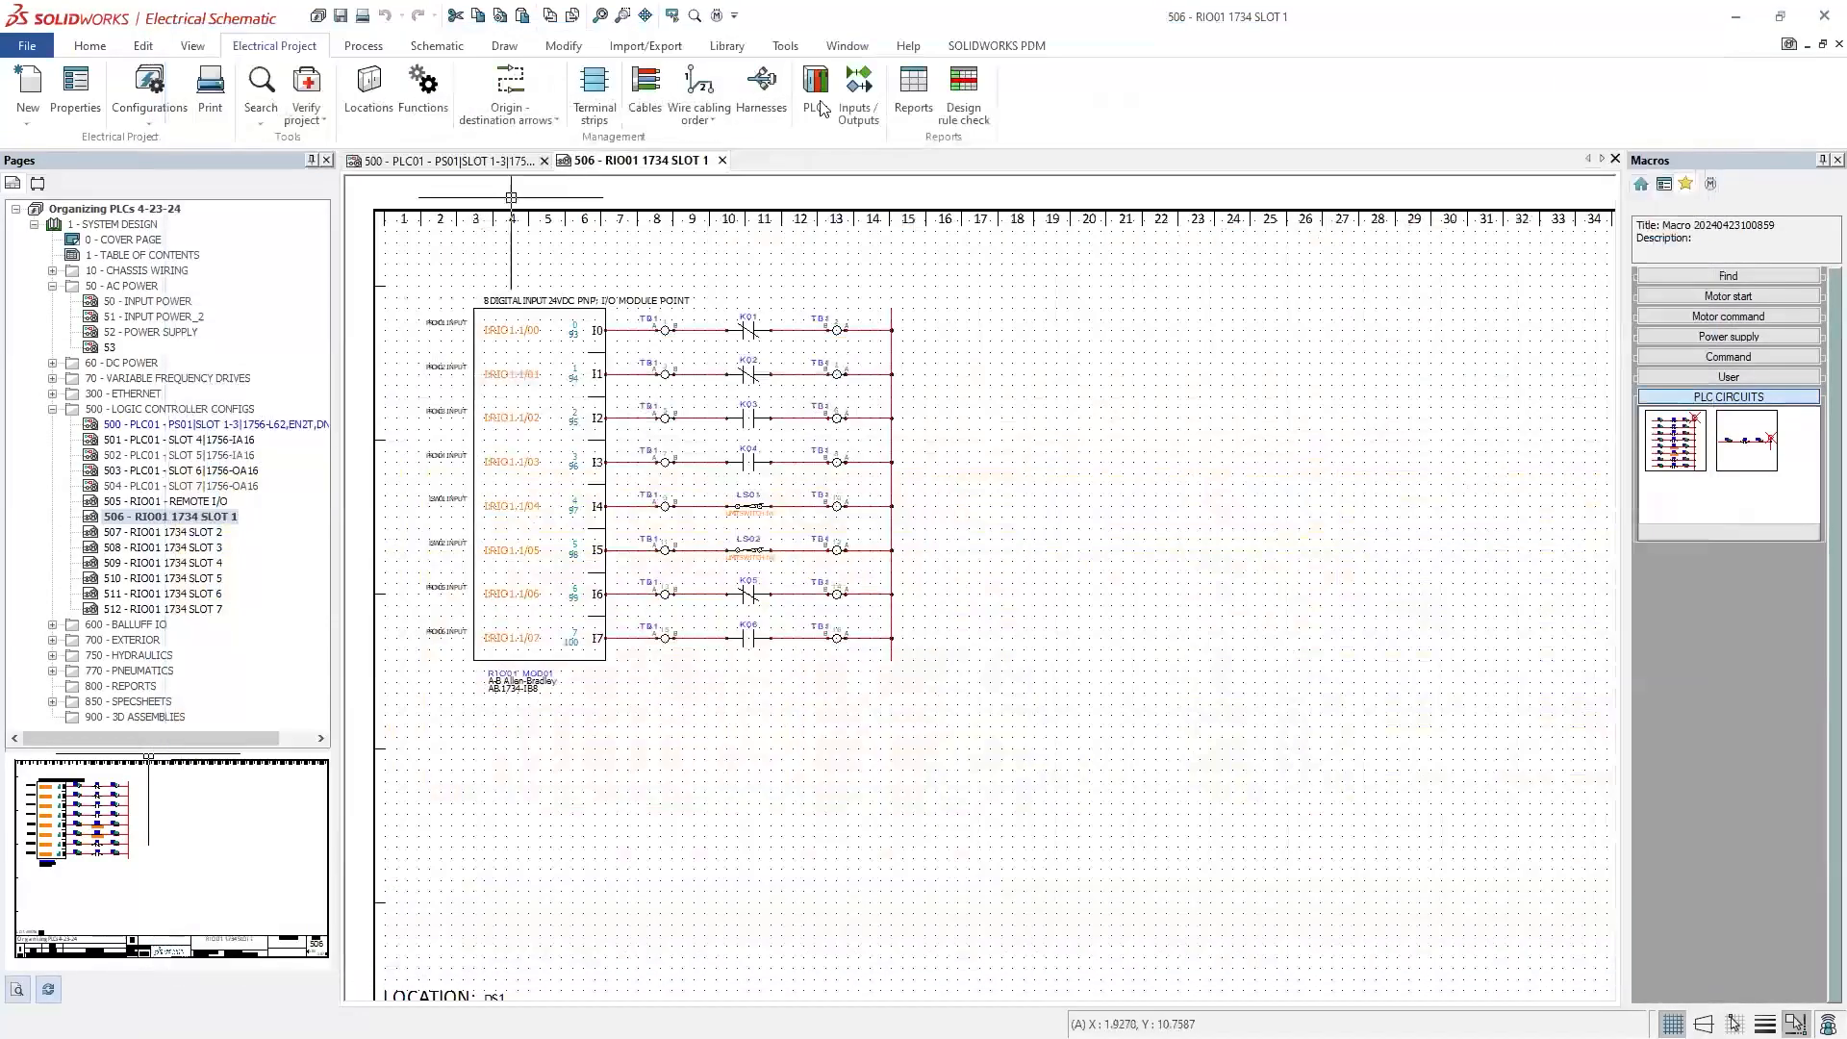
Step: Generate the drawings for PLC02 with PS01, RACK01 and MOD01 to MOD04 from the PLC manager
{"action": "left_click", "coordinate": [813, 106]}
{"action": "left_click", "coordinate": [190, 240]}
{"action": "left_click", "coordinate": [190, 240]}
{"action": "left_click", "coordinate": [191, 240]}
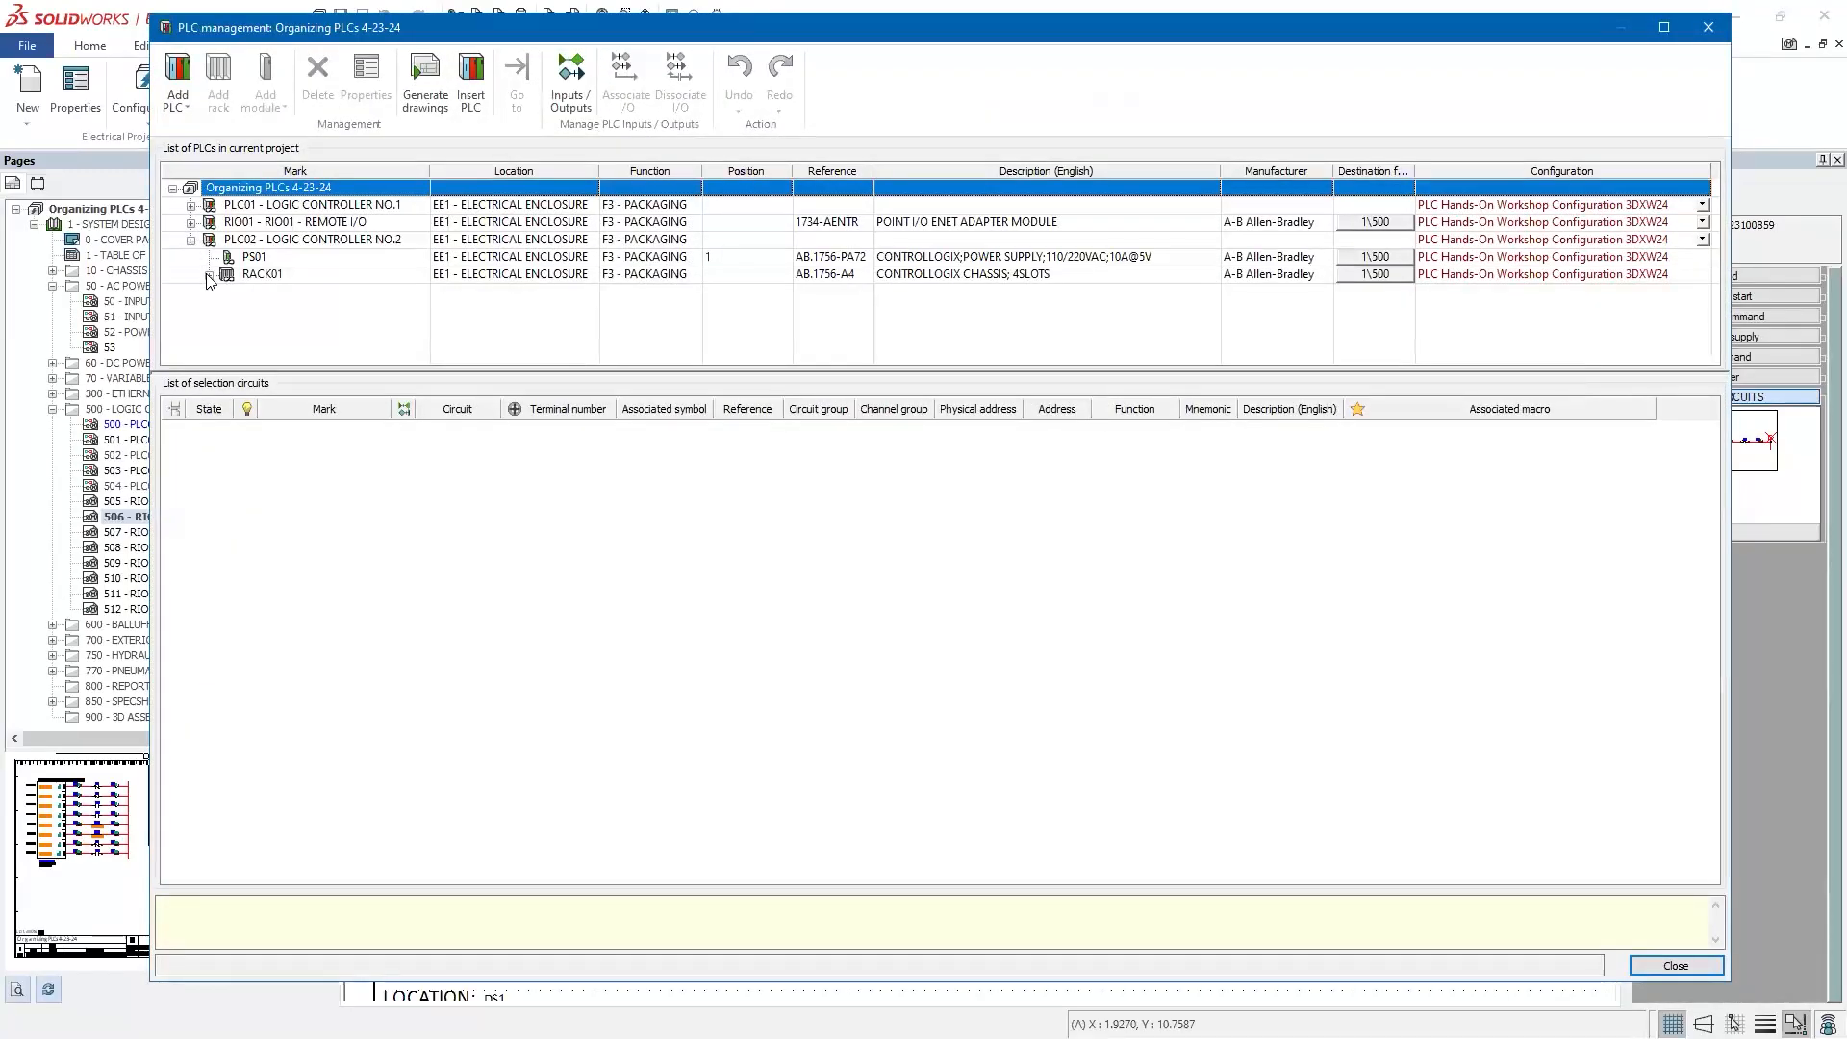
{"action": "left_click", "coordinate": [209, 275]}
{"action": "left_click_drag", "start_coordinate": [174, 247], "coordinate": [322, 338]}
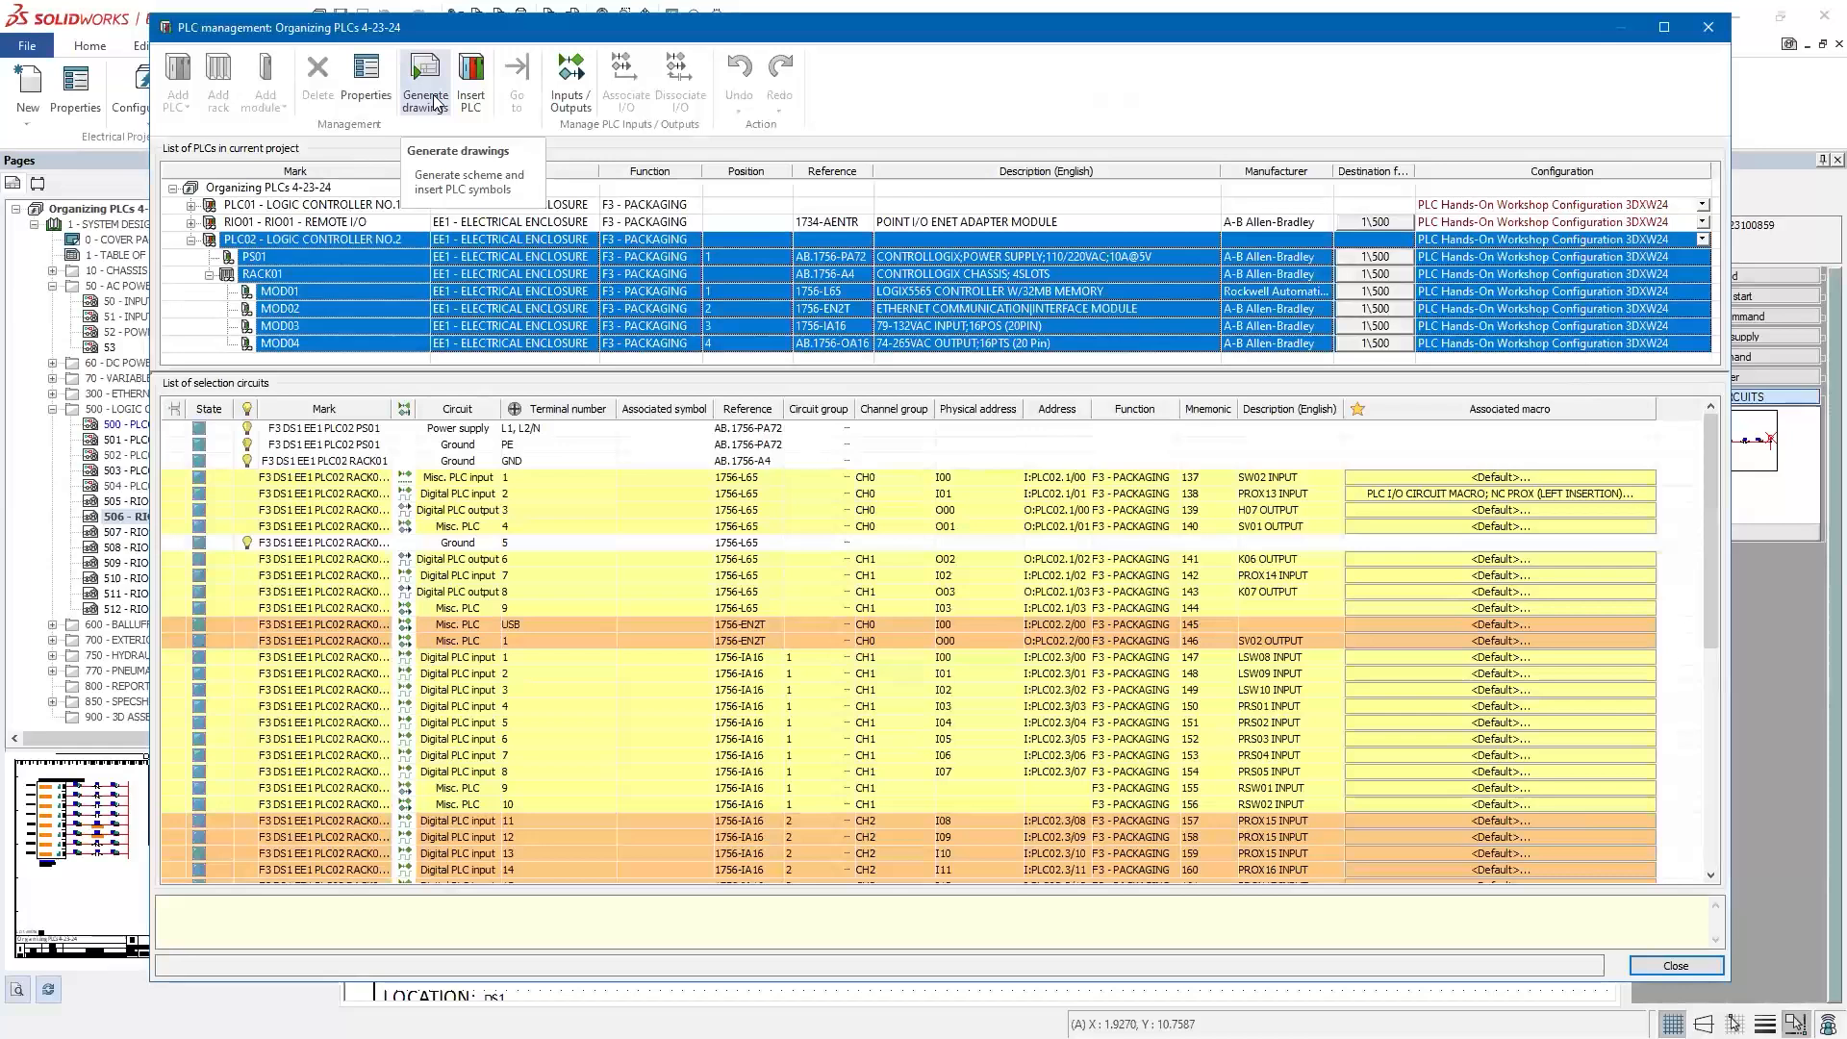
{"action": "left_click", "coordinate": [436, 103]}
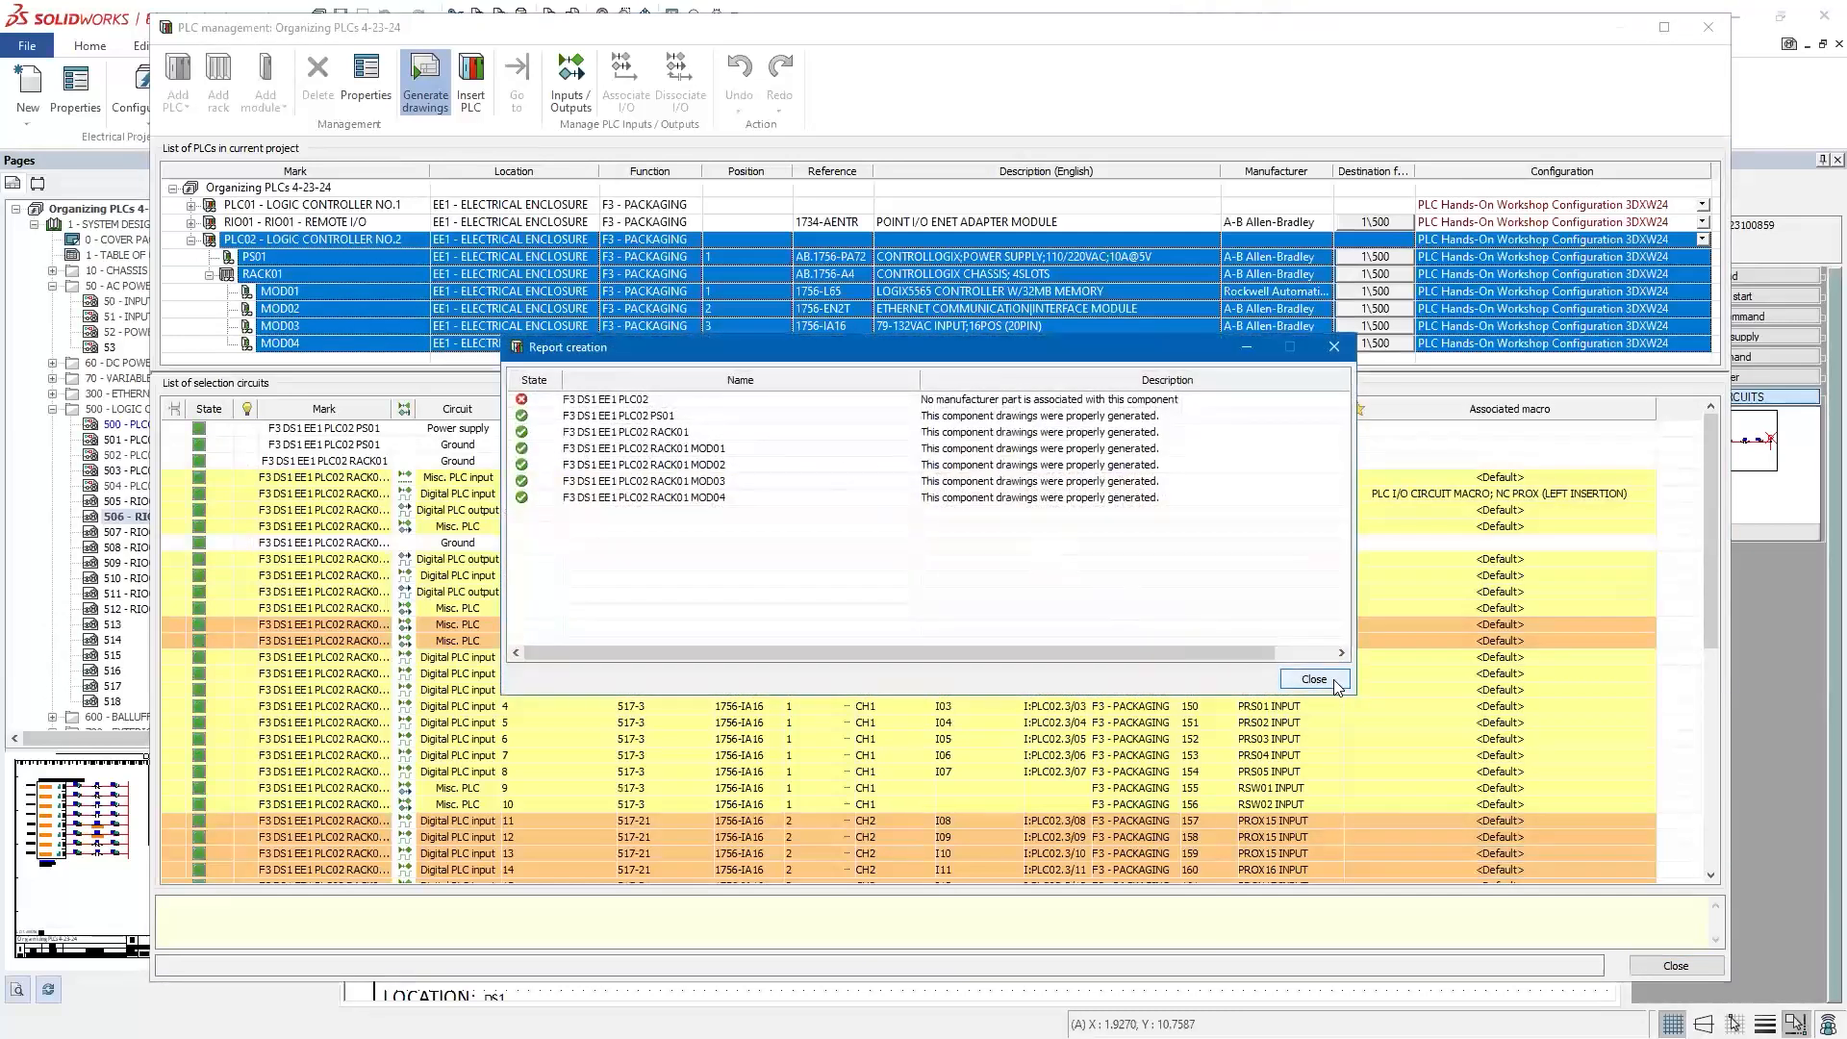
{"action": "left_click", "coordinate": [1314, 679]}
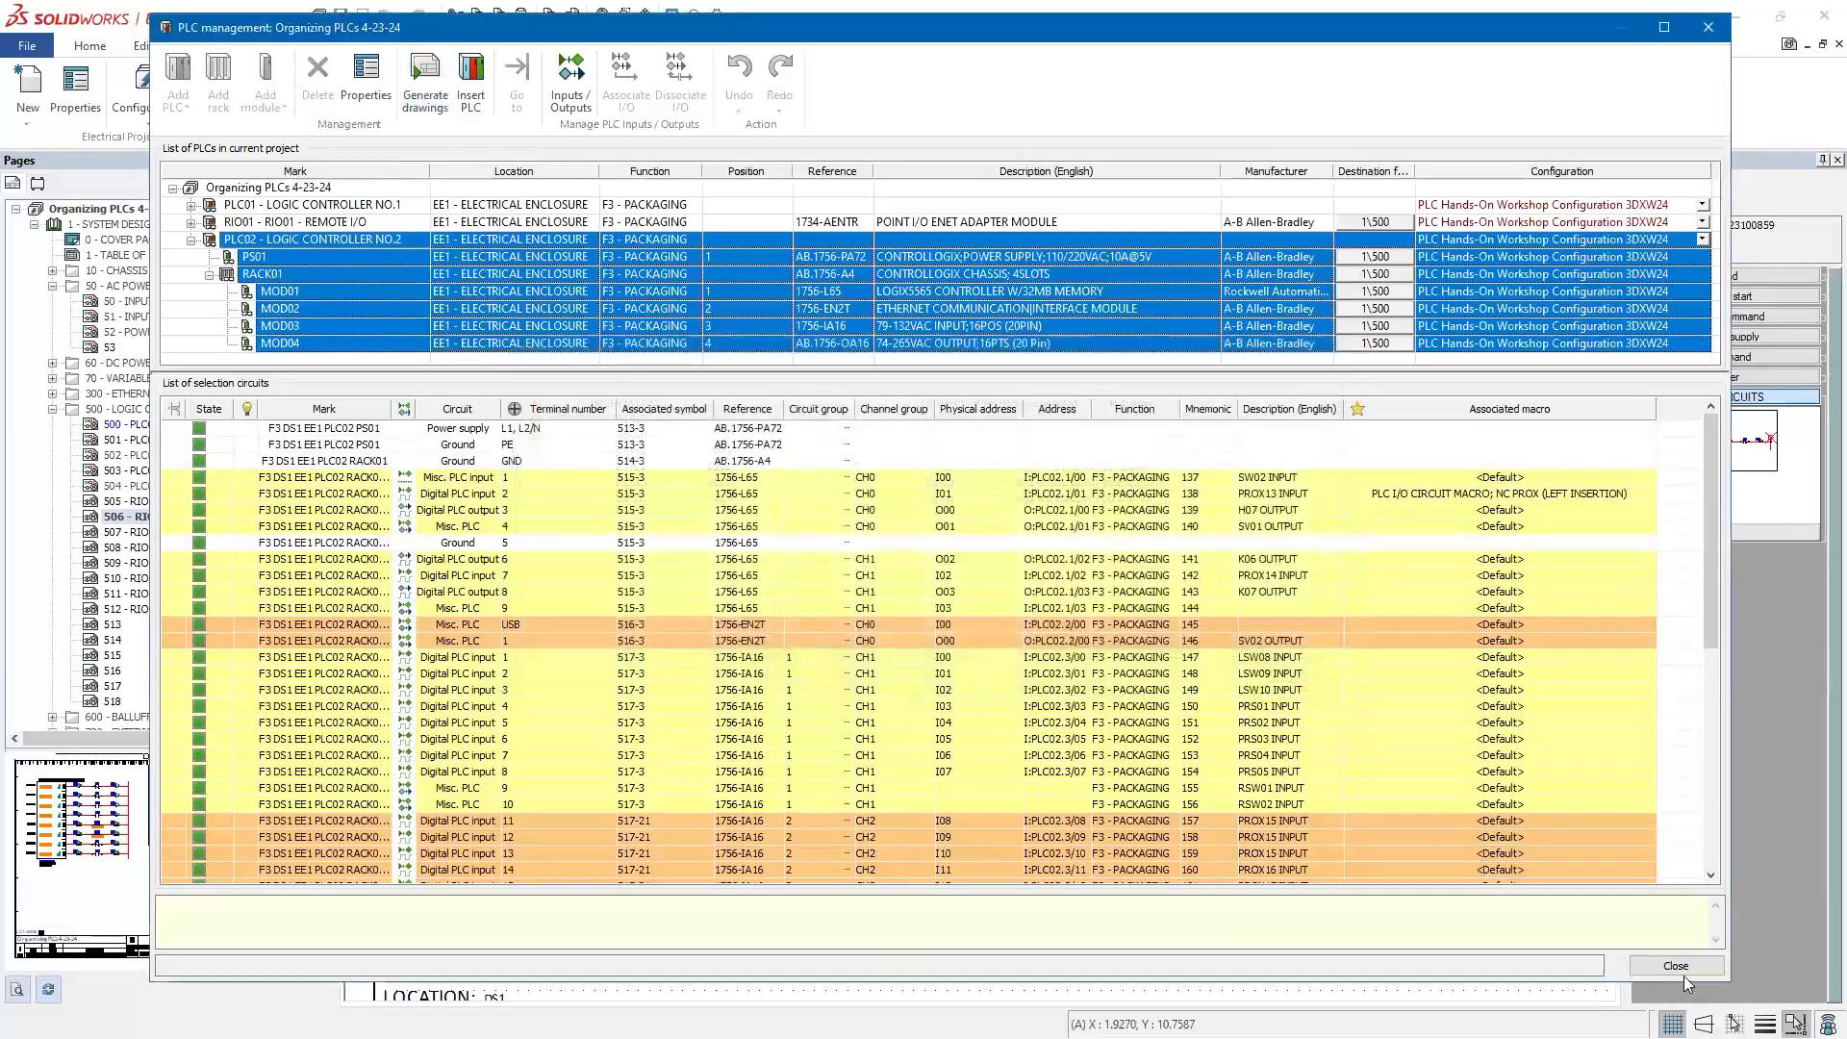
{"action": "left_click", "coordinate": [1676, 965]}
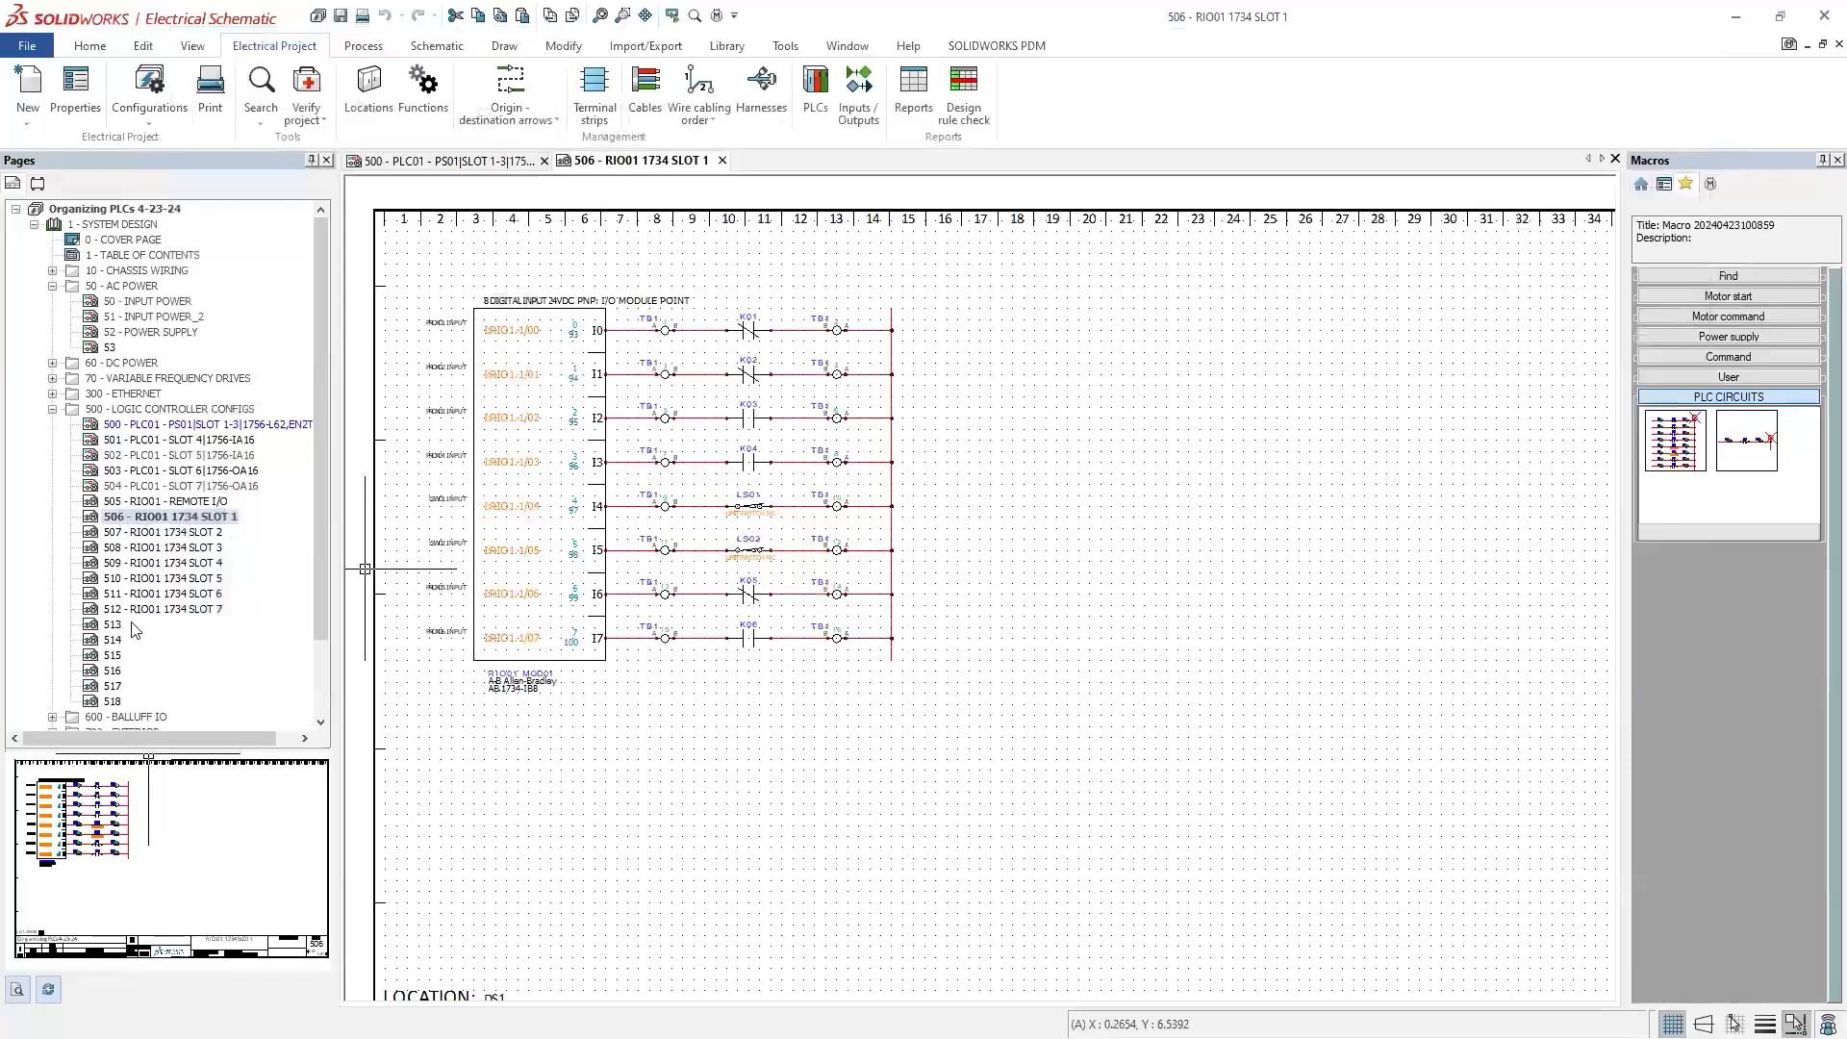
Step: Preview generated page 513, open page 515, and examine the MOD01 circuits with their descriptions and connected devices
{"action": "scroll", "coordinate": [145, 615], "scroll_direction": "down", "scroll_amount": 2}
{"action": "left_click", "coordinate": [112, 535]}
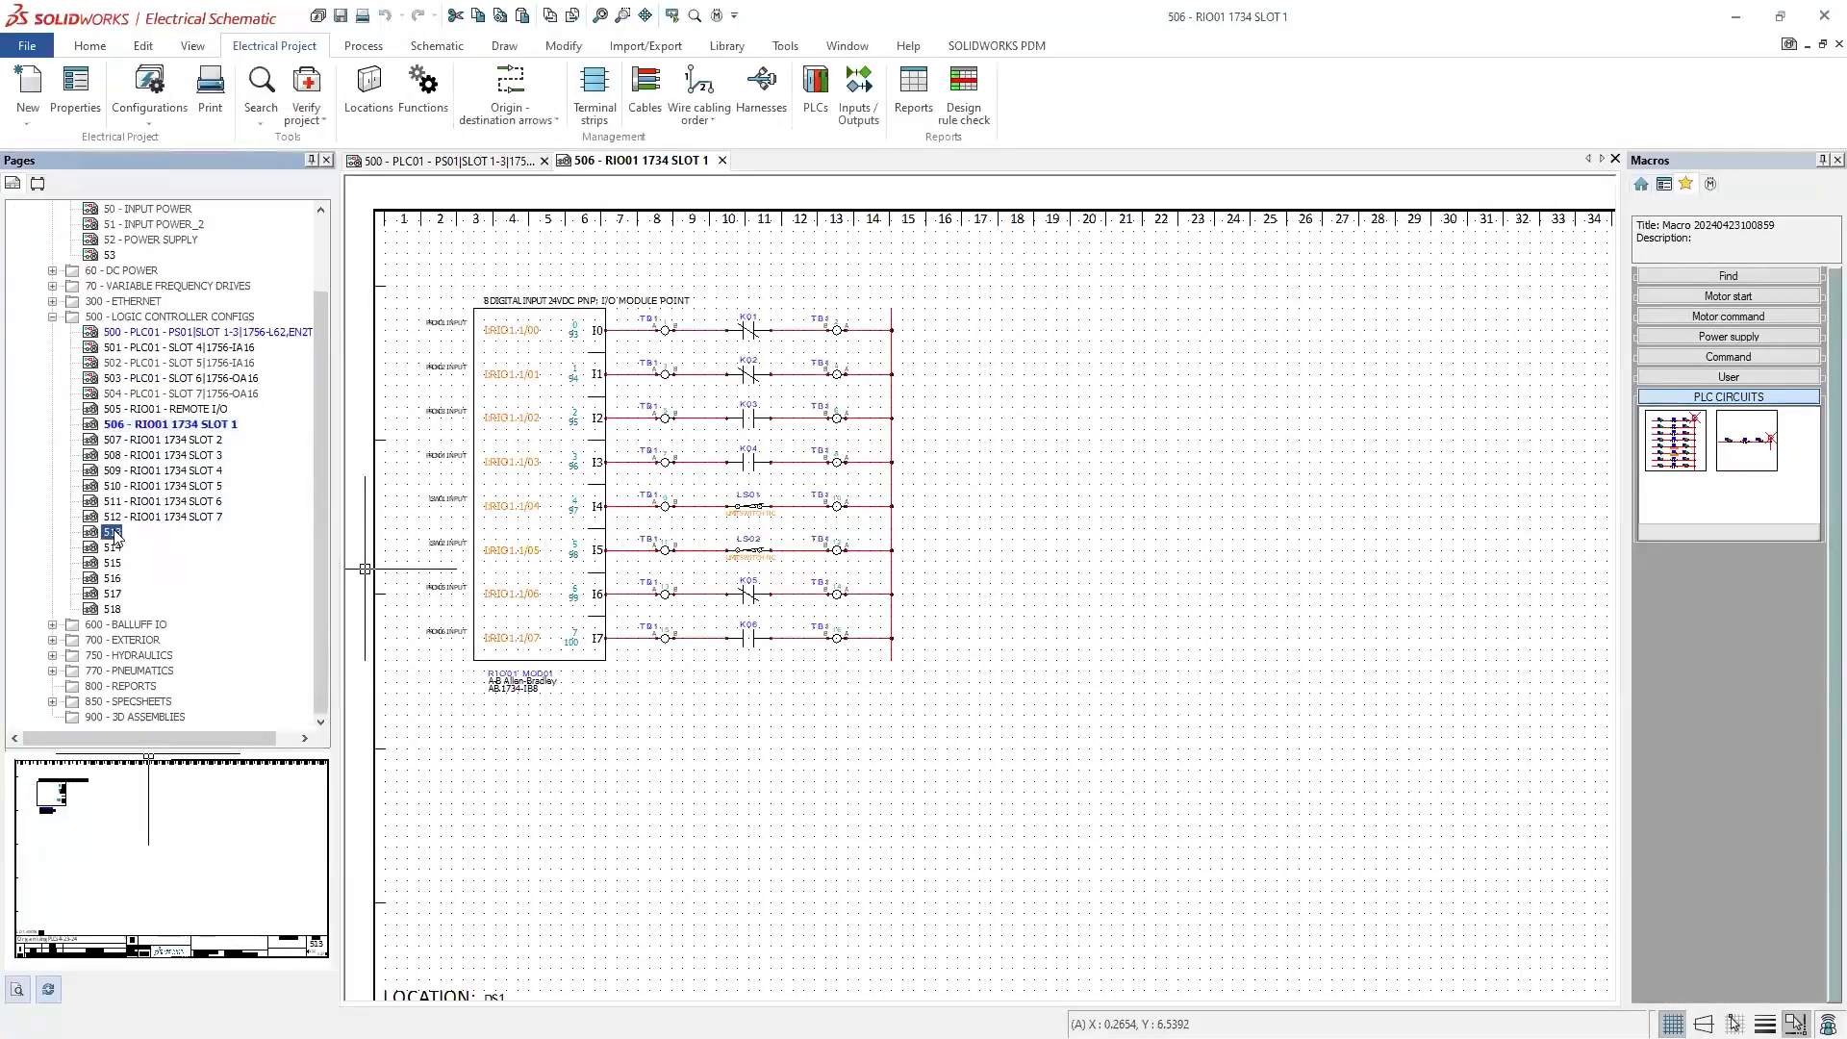
{"action": "left_click", "coordinate": [112, 564]}
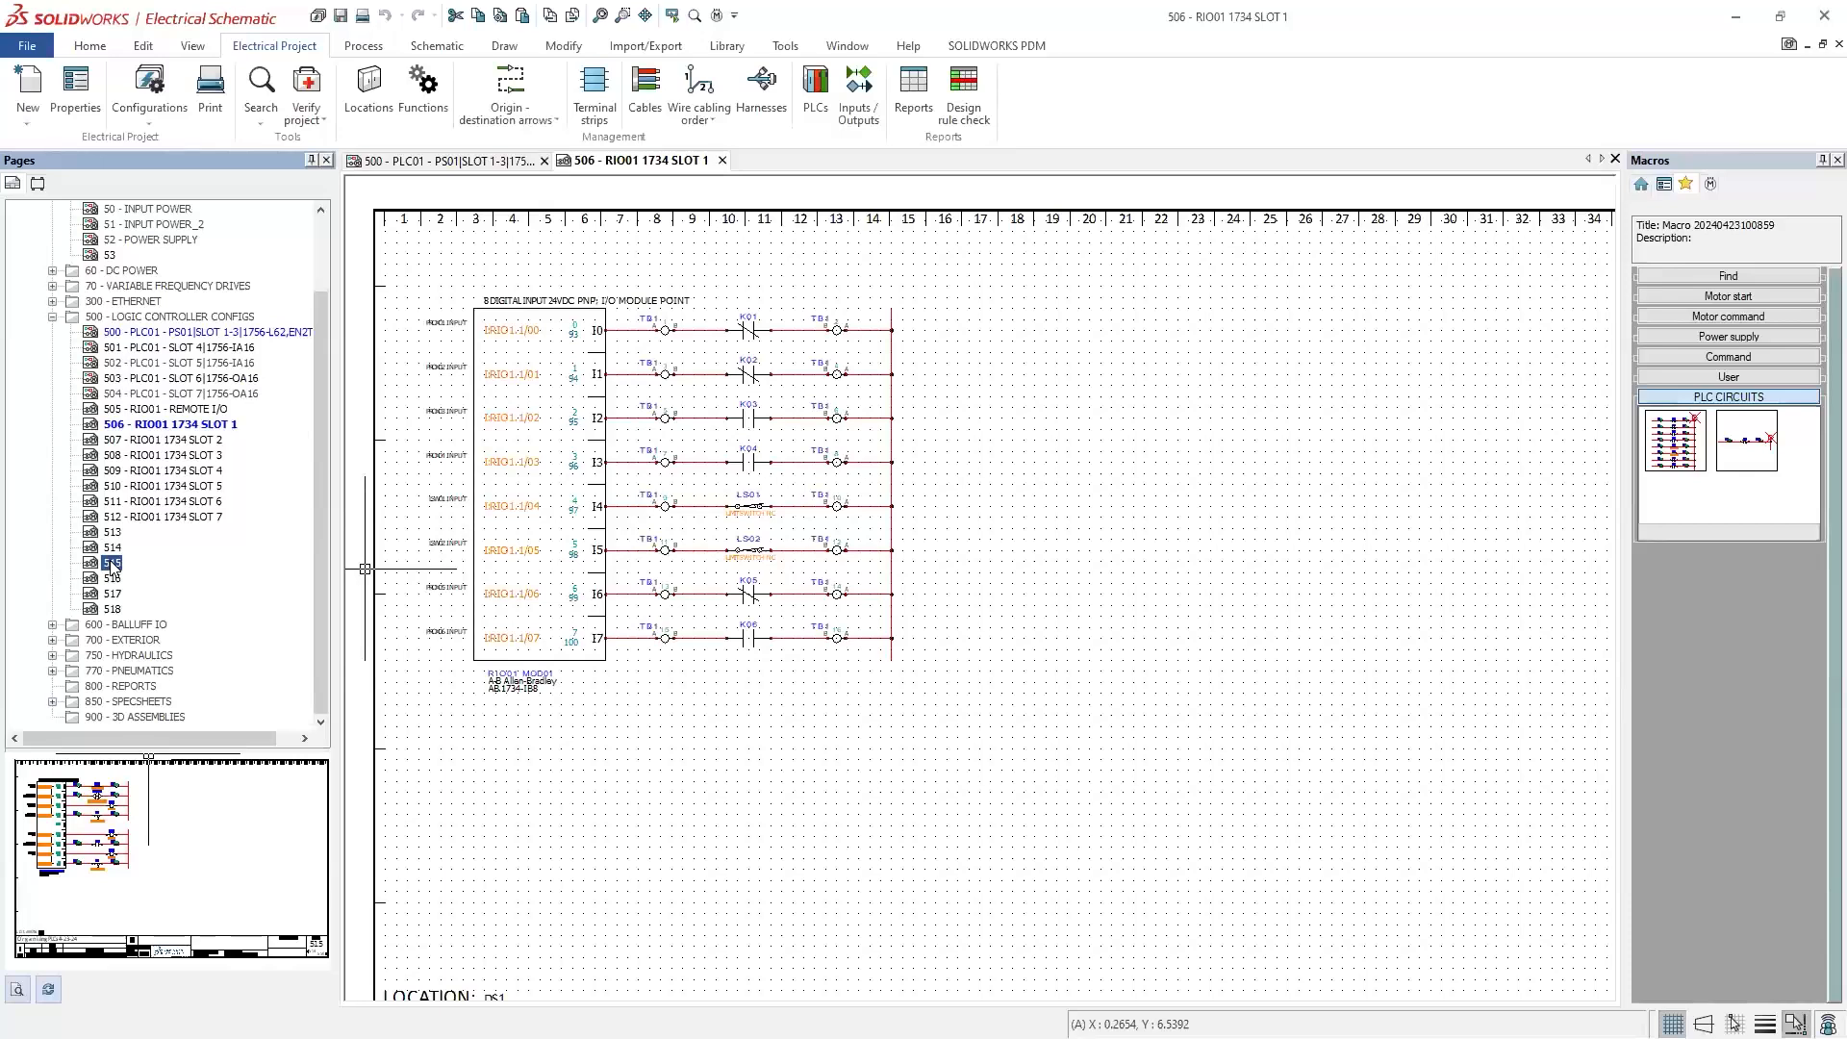
{"action": "double_click", "coordinate": [111, 564]}
{"action": "scroll", "coordinate": [612, 464], "scroll_direction": "up", "scroll_amount": 1}
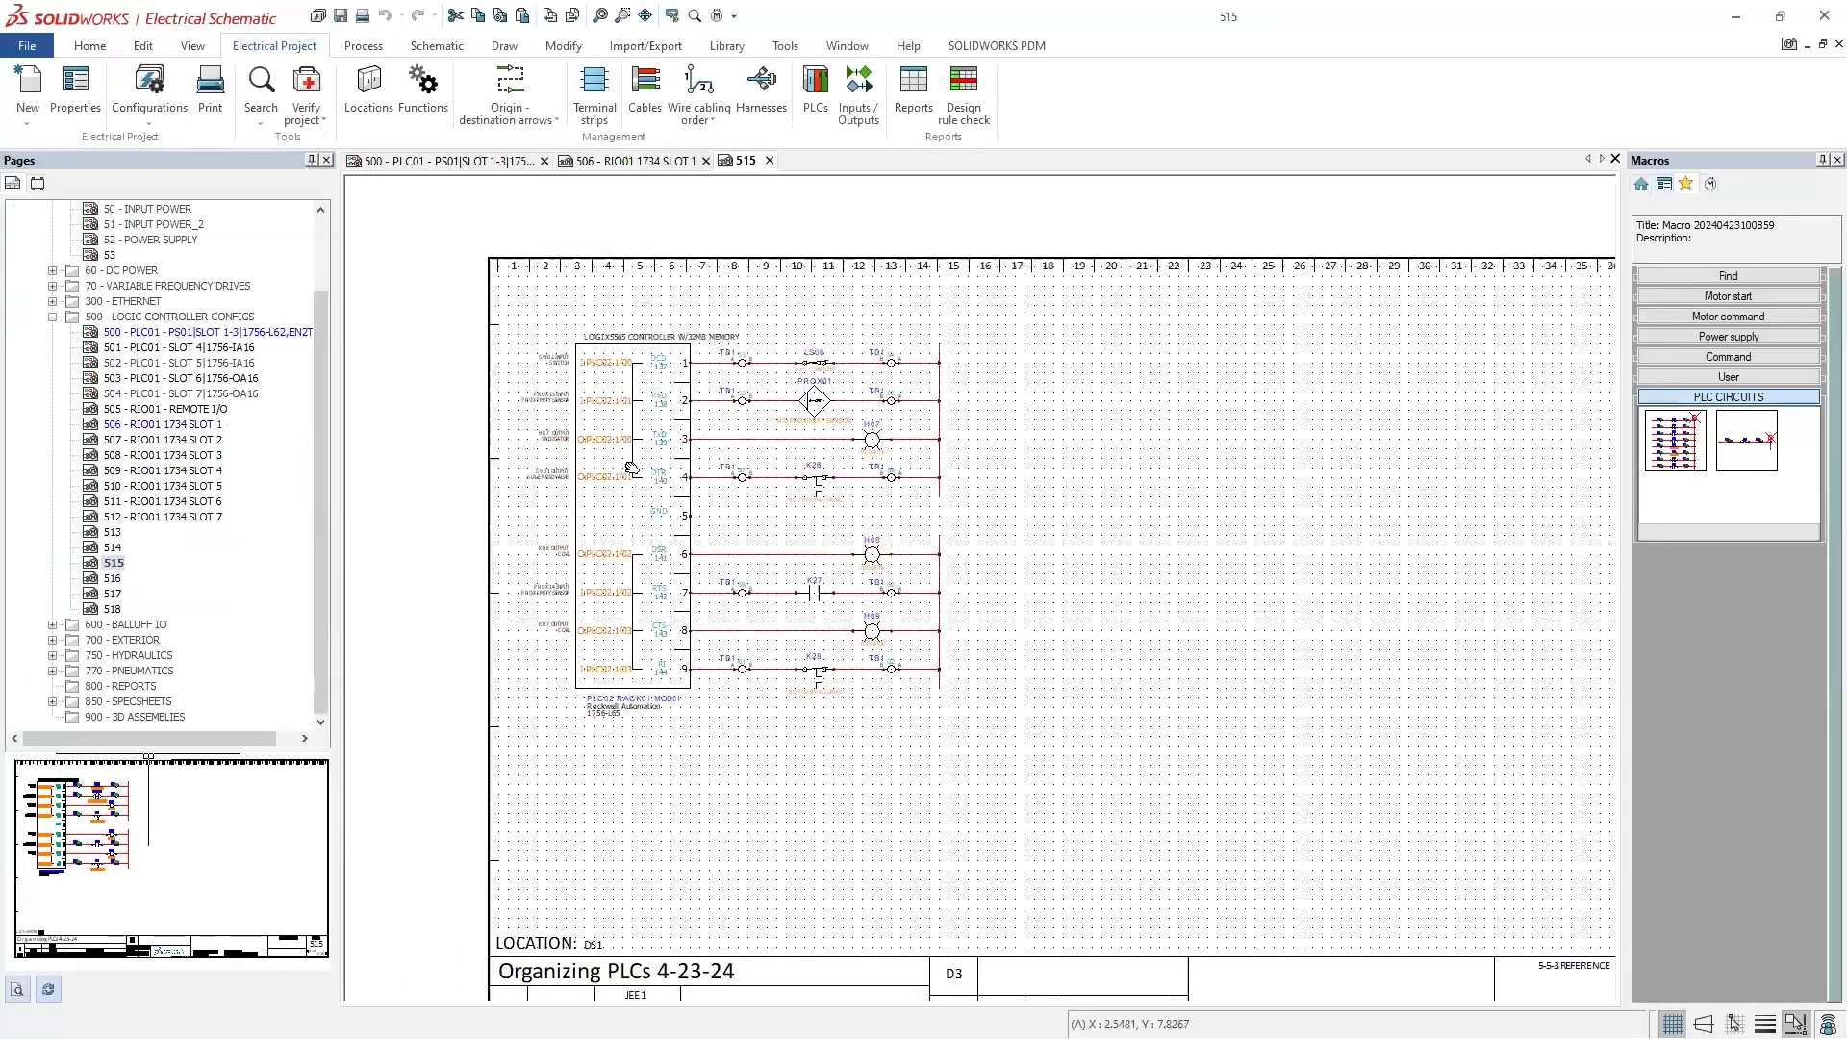
{"action": "scroll", "coordinate": [672, 469], "scroll_direction": "up", "scroll_amount": 2}
{"action": "middle_click_drag", "start_coordinate": [633, 493], "coordinate": [648, 459]}
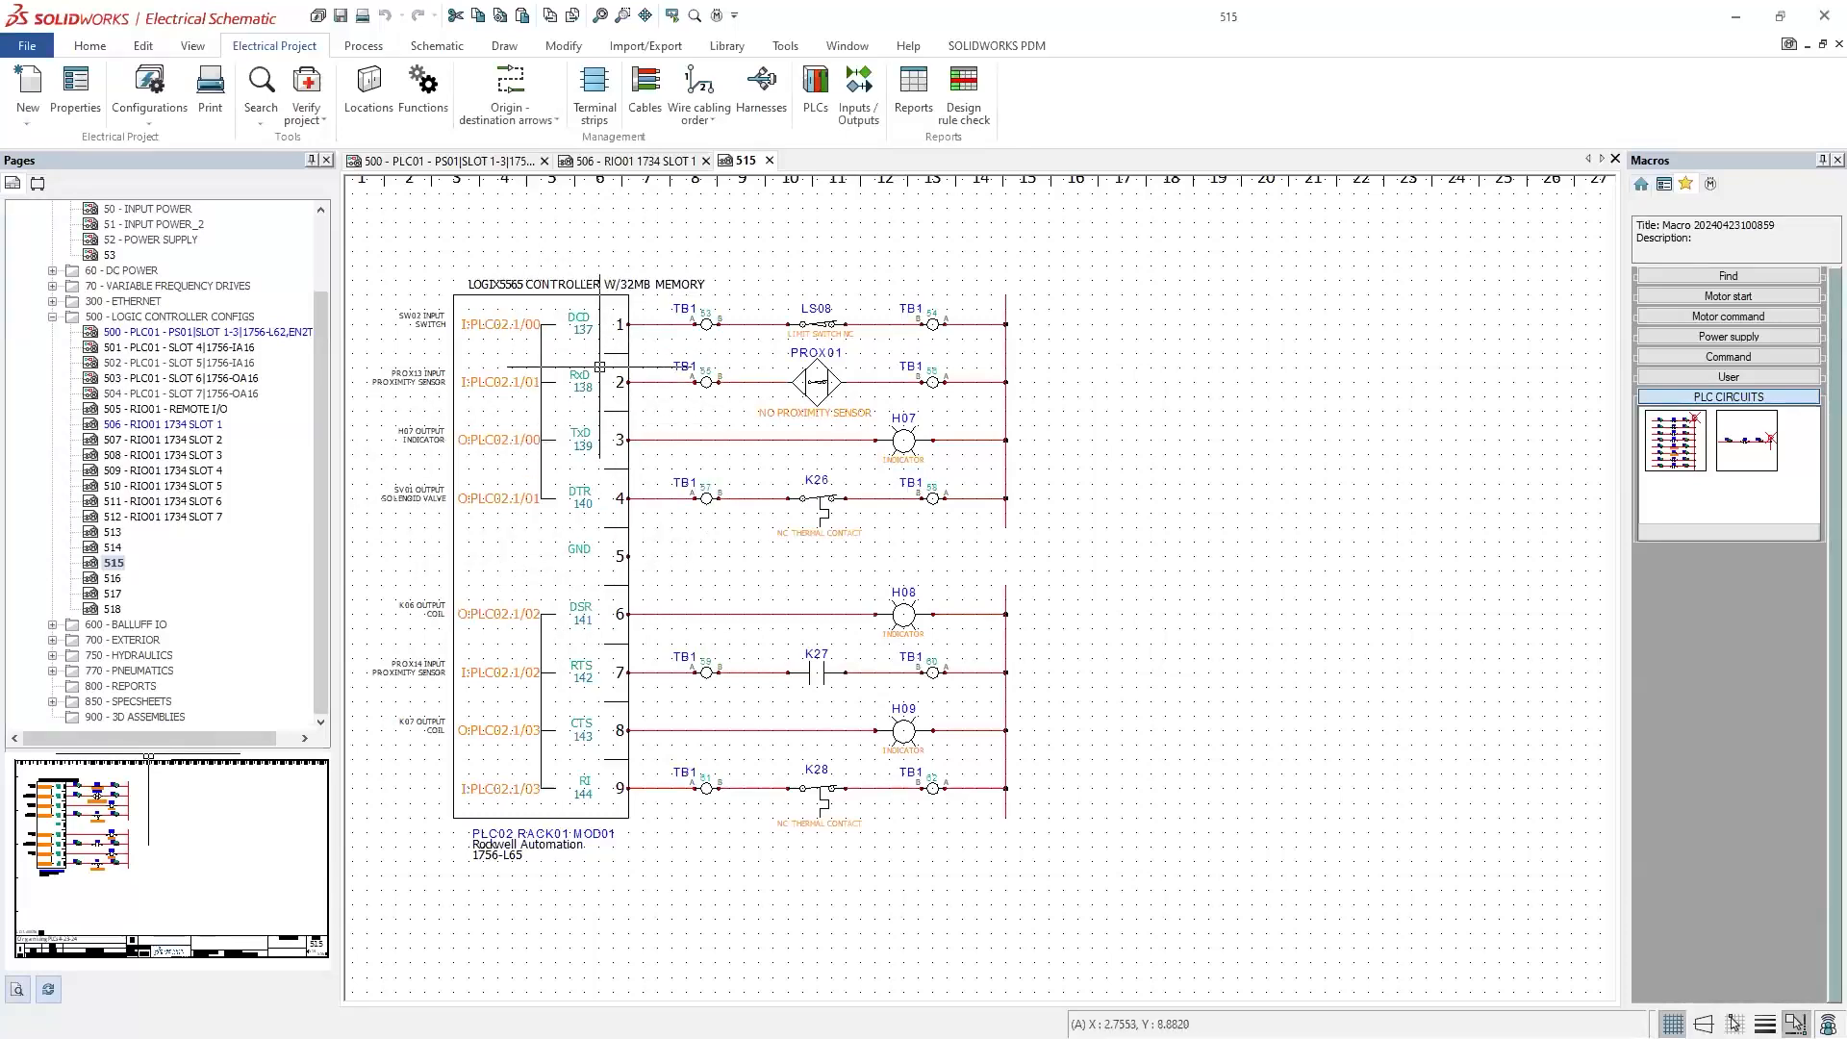
{"action": "scroll", "coordinate": [578, 393], "scroll_direction": "down", "scroll_amount": 2}
{"action": "middle_click_drag", "start_coordinate": [578, 395], "coordinate": [563, 384]}
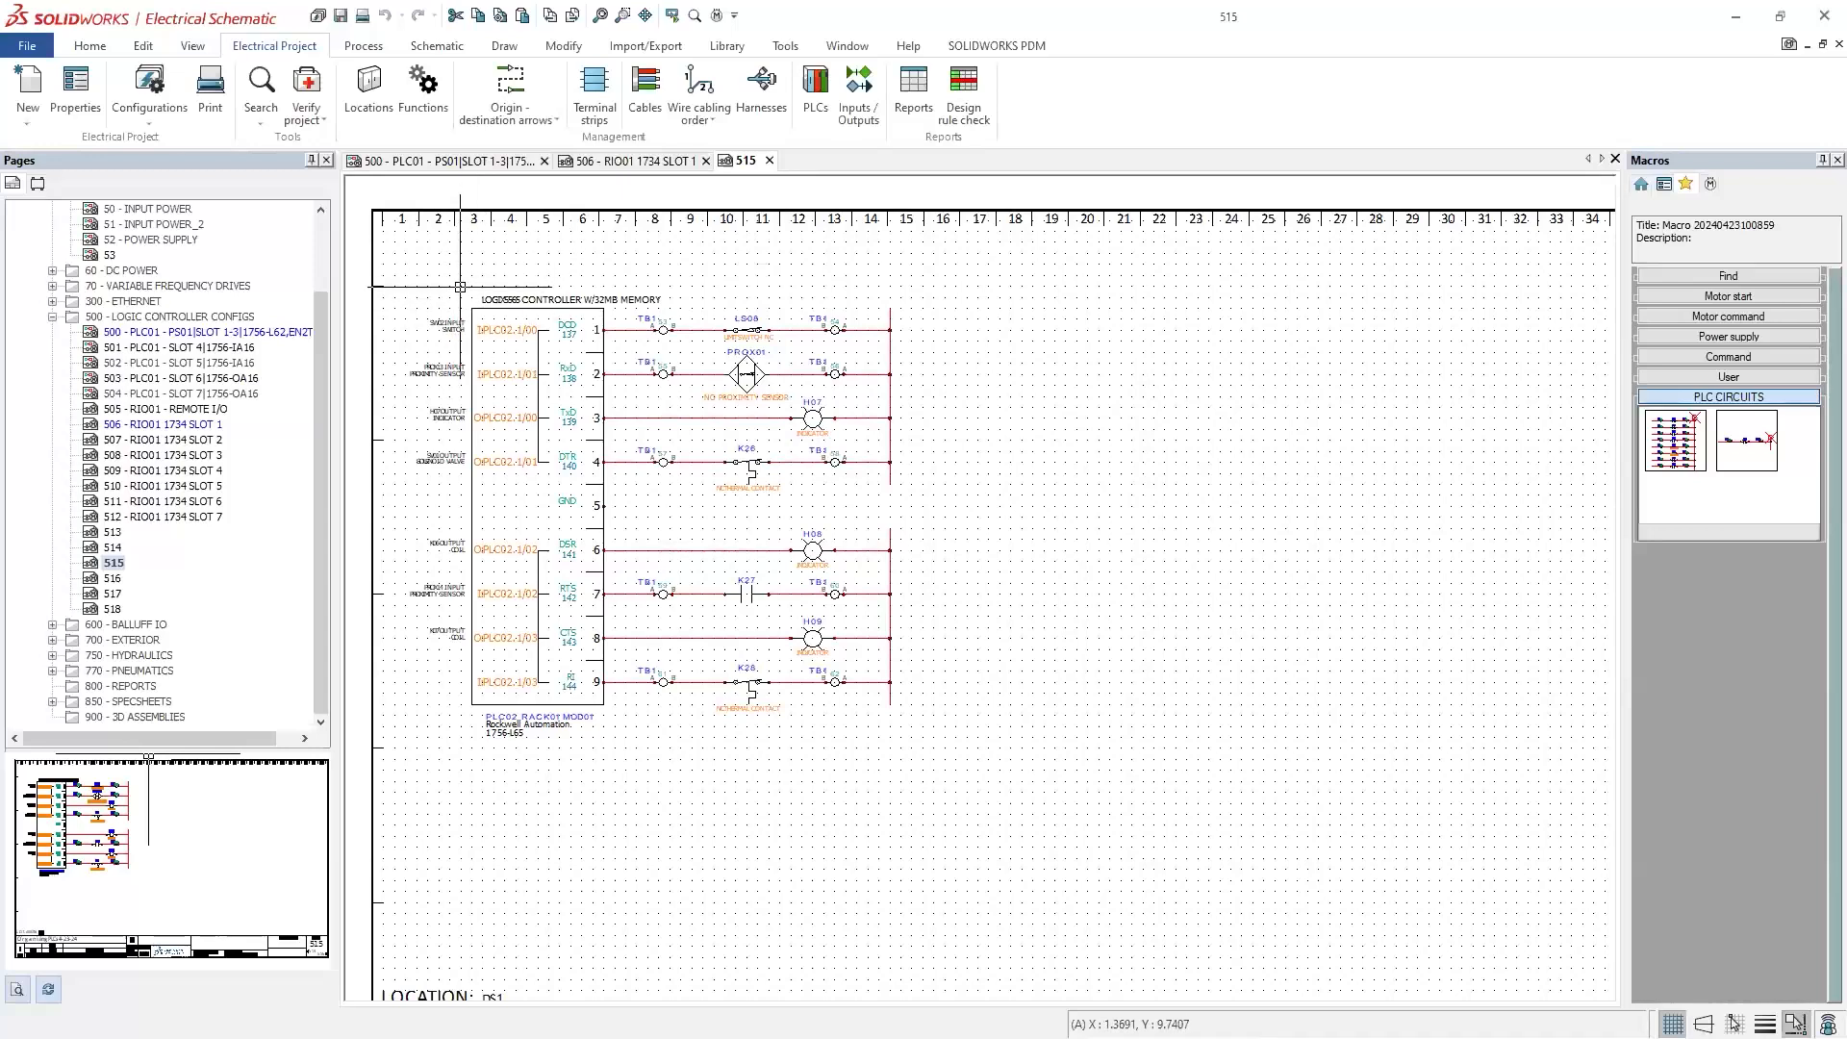
Step: Open the design rule check and review the wires listed under the Wires without mark rule
{"action": "left_click", "coordinate": [963, 113]}
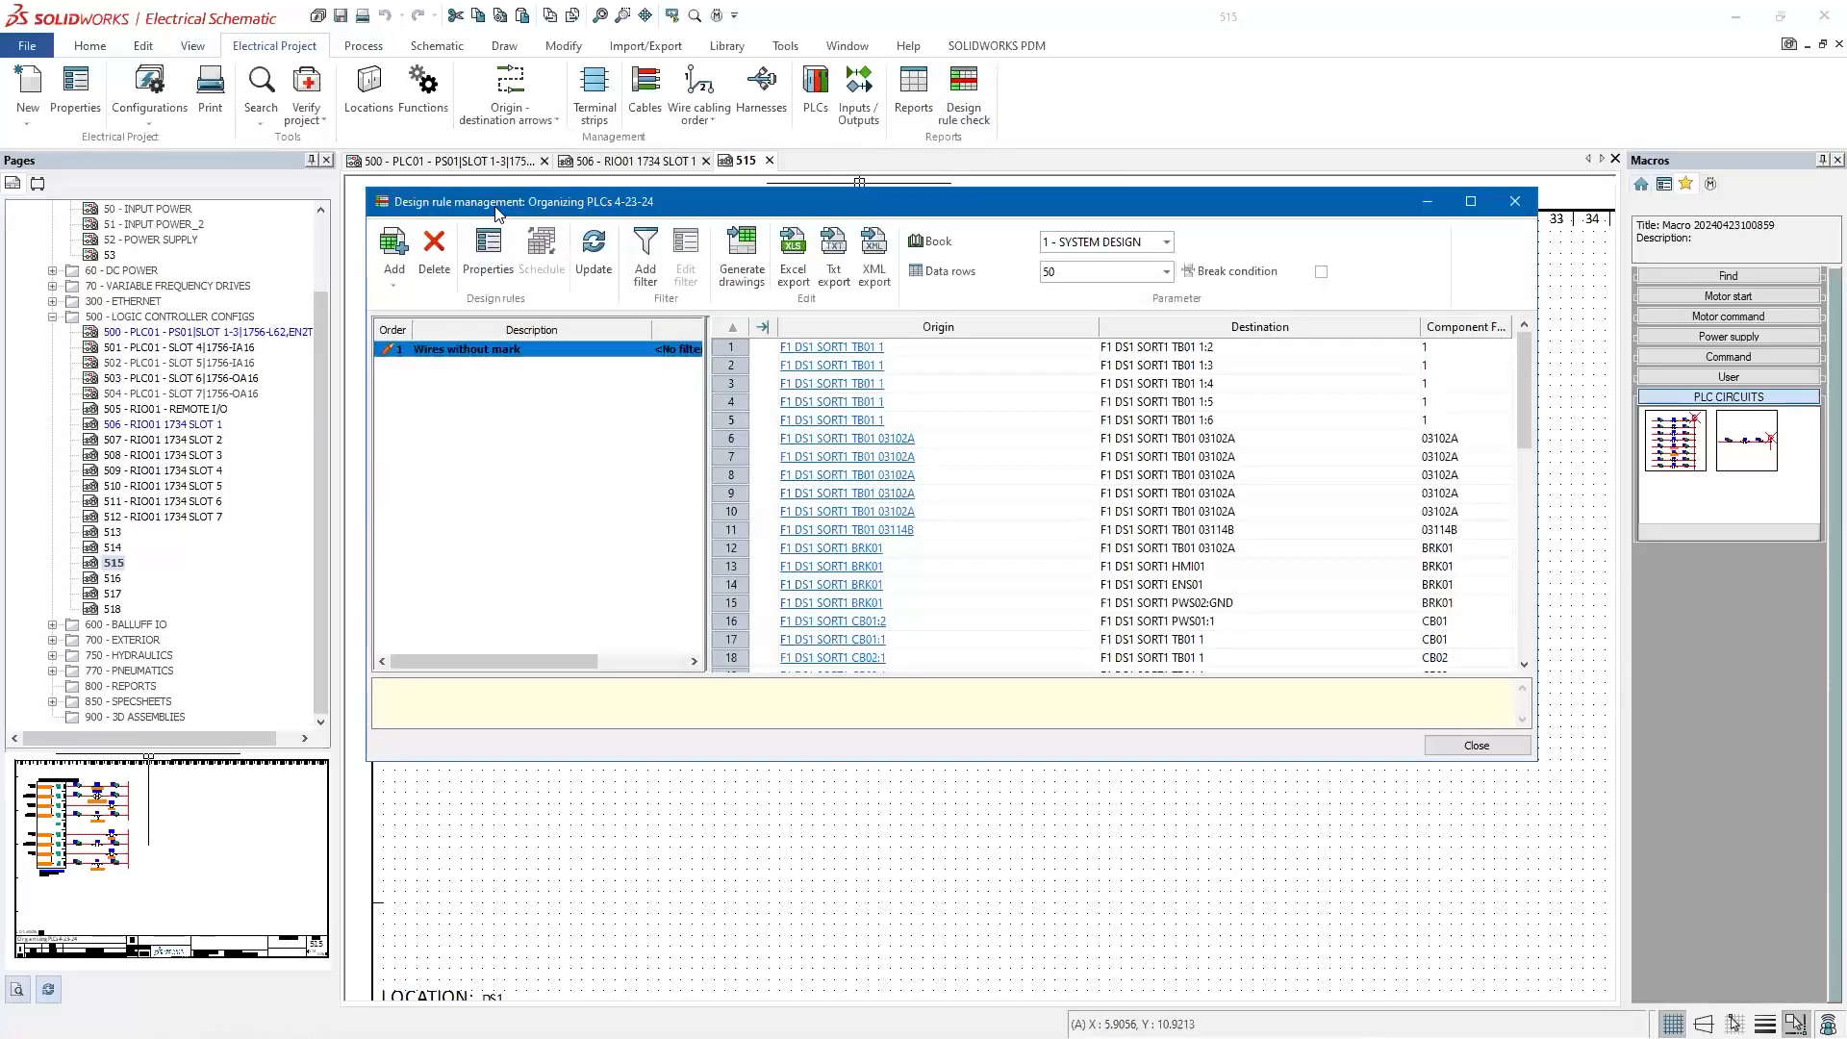
{"action": "left_click_drag", "start_coordinate": [496, 211], "coordinate": [499, 218]}
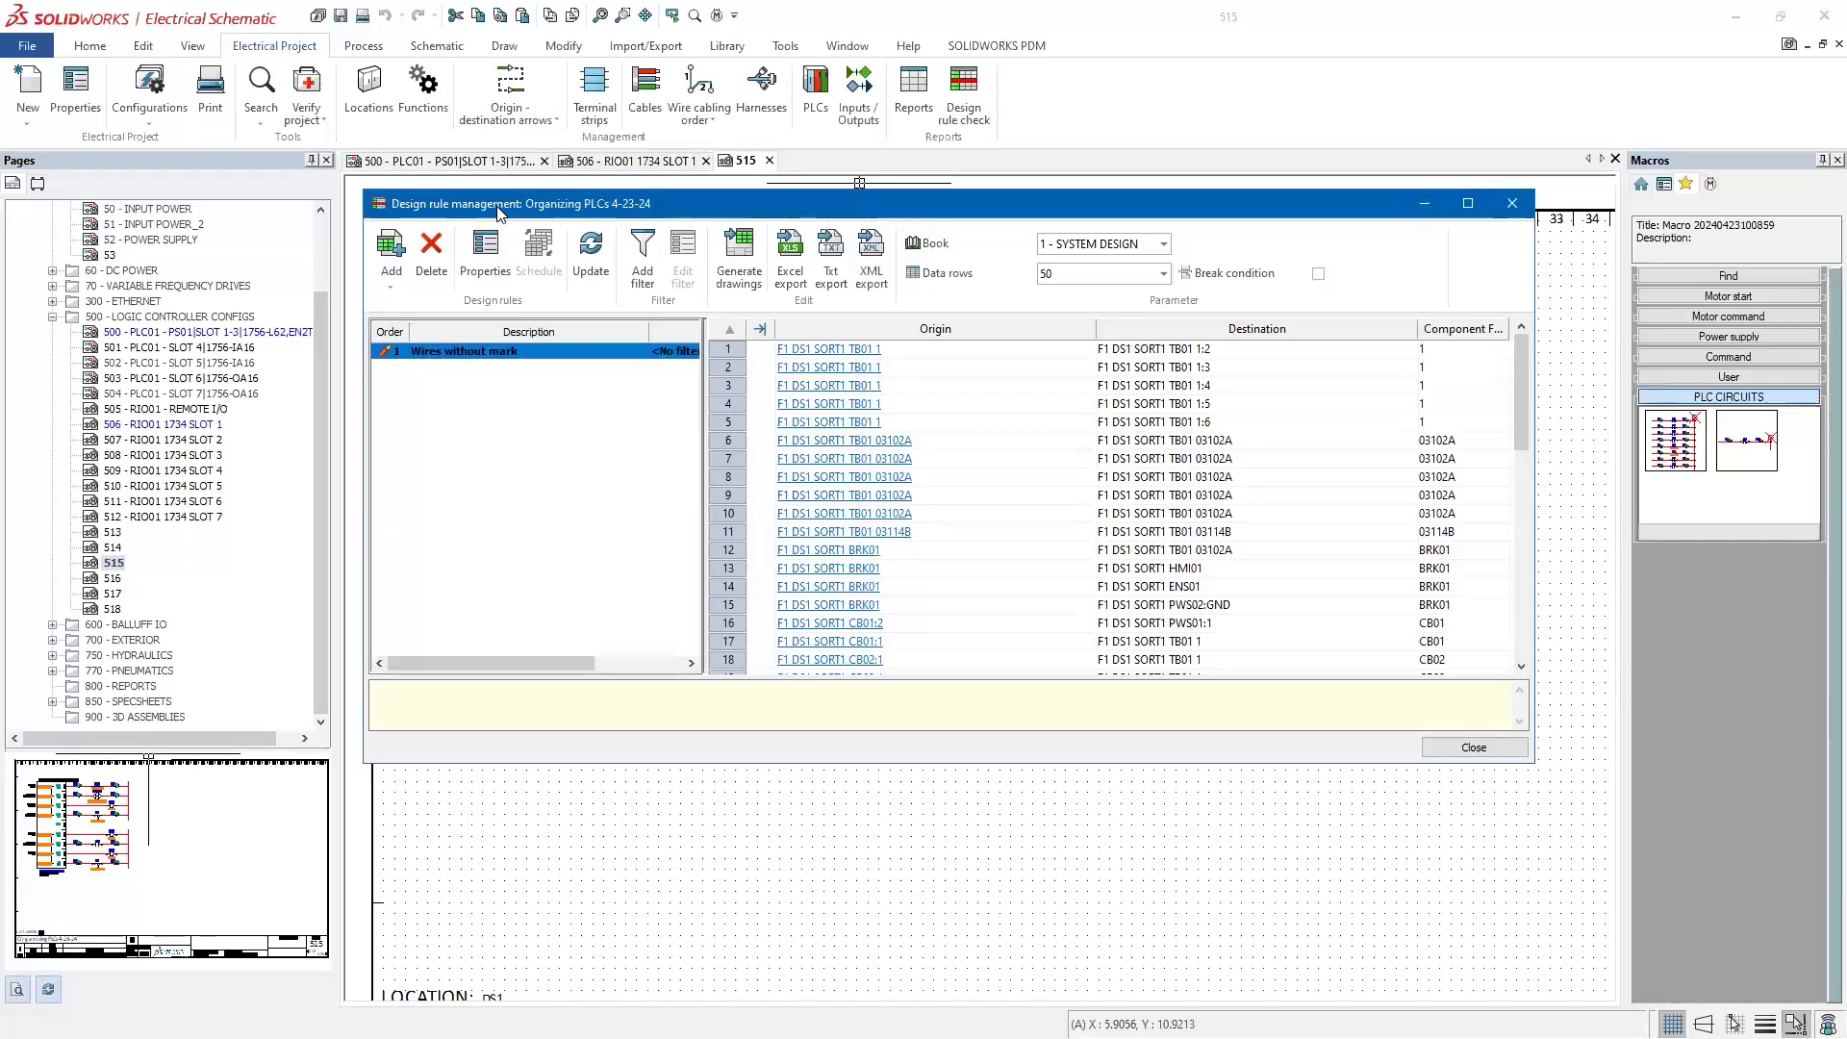
{"action": "left_click", "coordinate": [473, 349]}
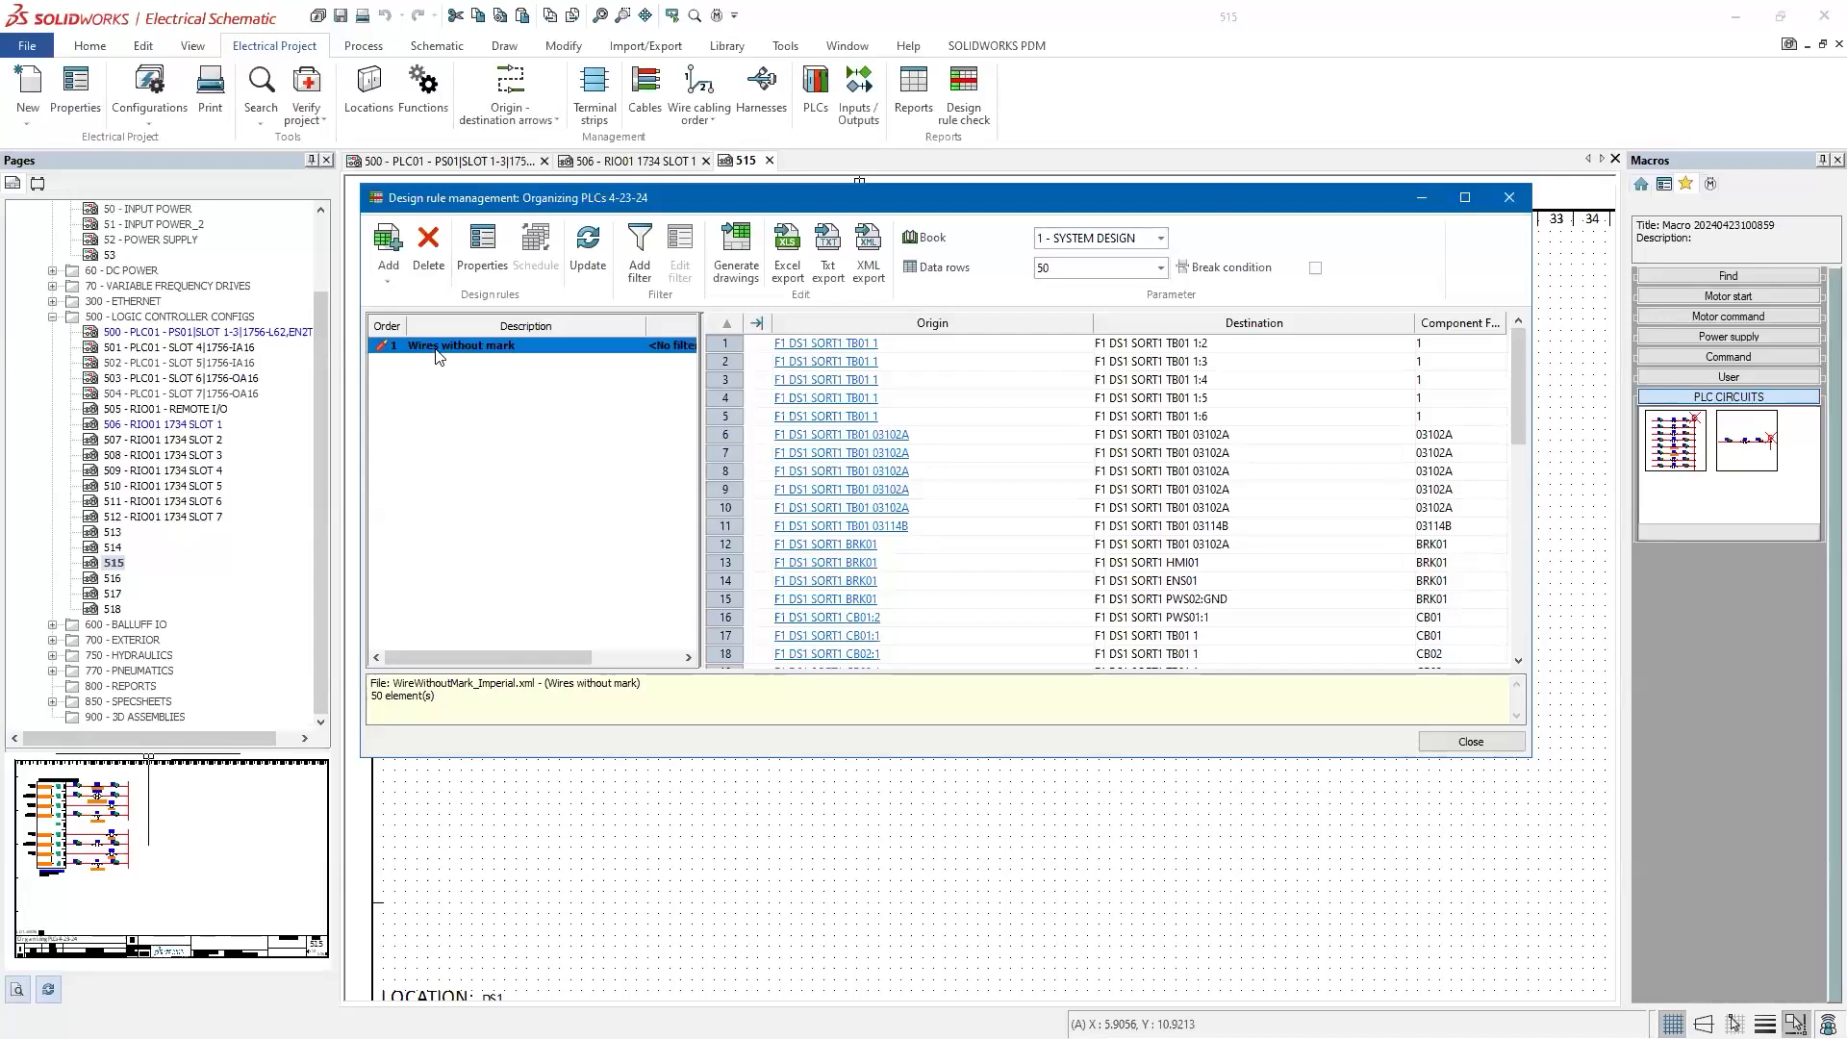
{"action": "scroll", "coordinate": [1068, 471], "scroll_direction": "down", "scroll_amount": 11}
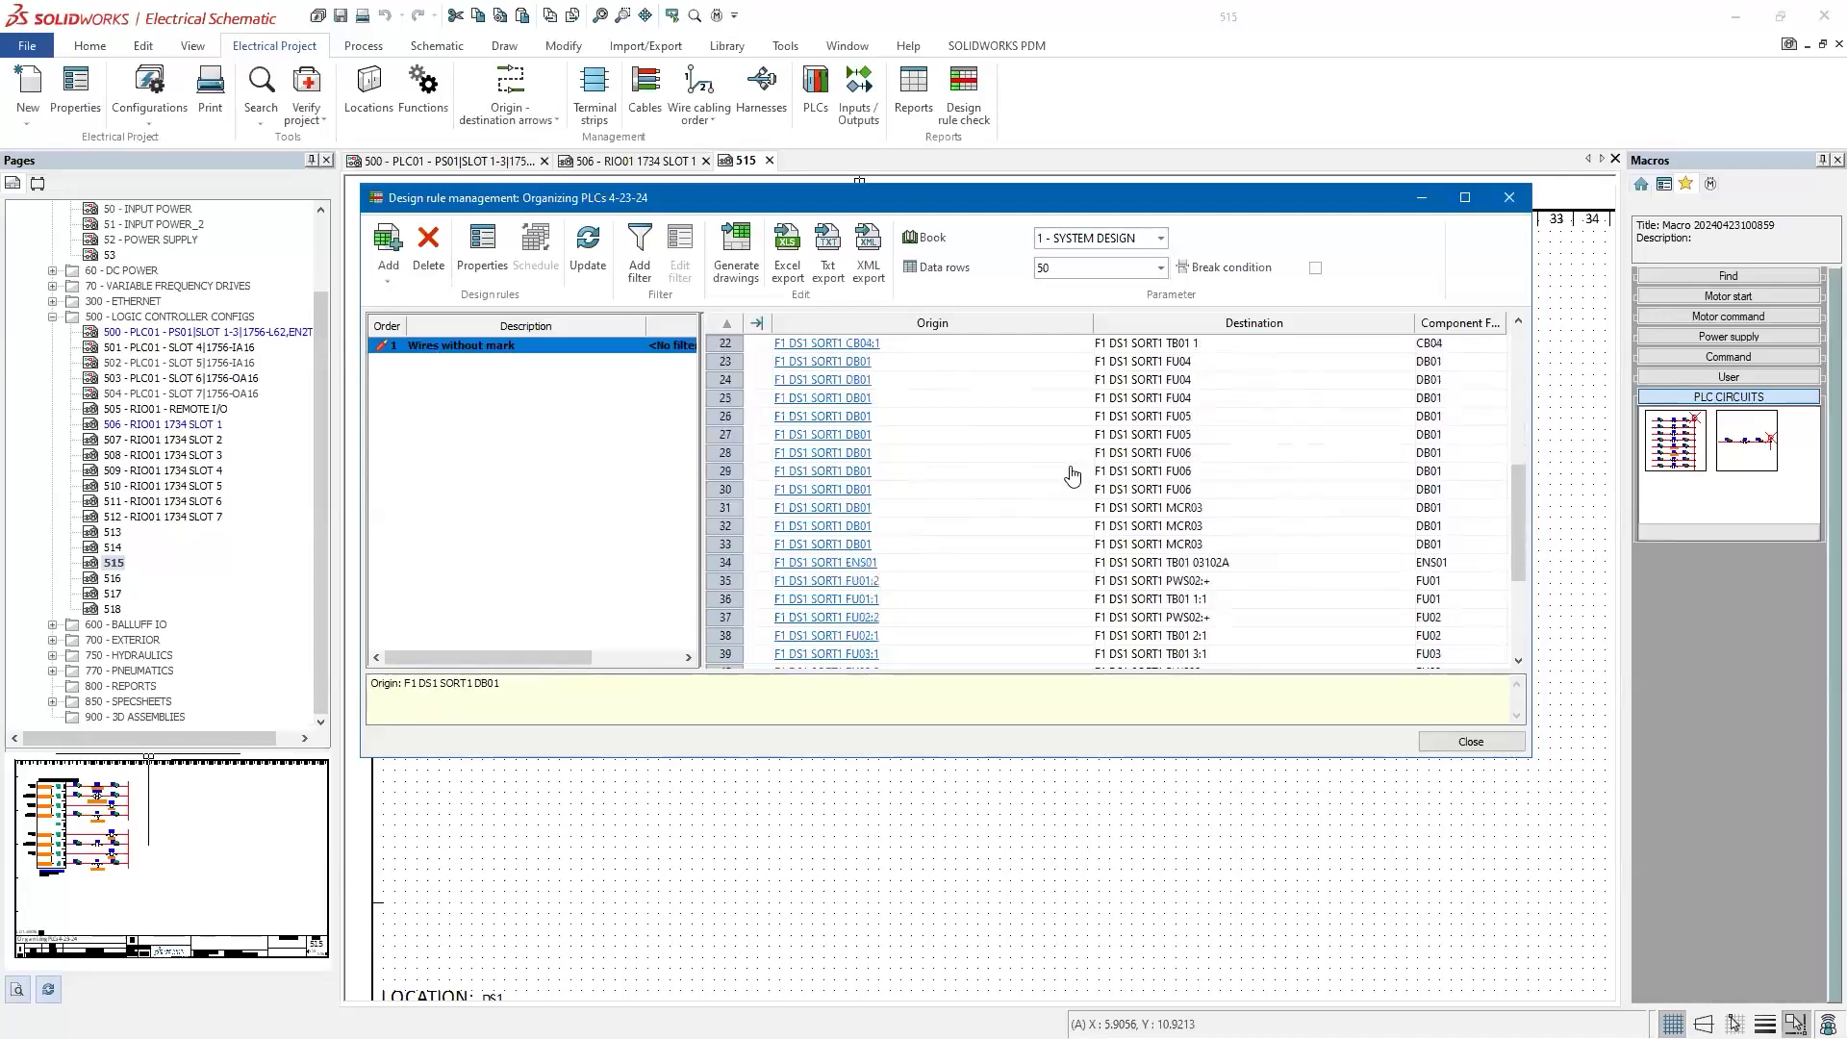
Step: Review the available rules in the design rule configuration selector, leave the selection as it is, and close the design rule manager
{"action": "scroll", "coordinate": [1001, 491], "scroll_direction": "up", "scroll_amount": 11}
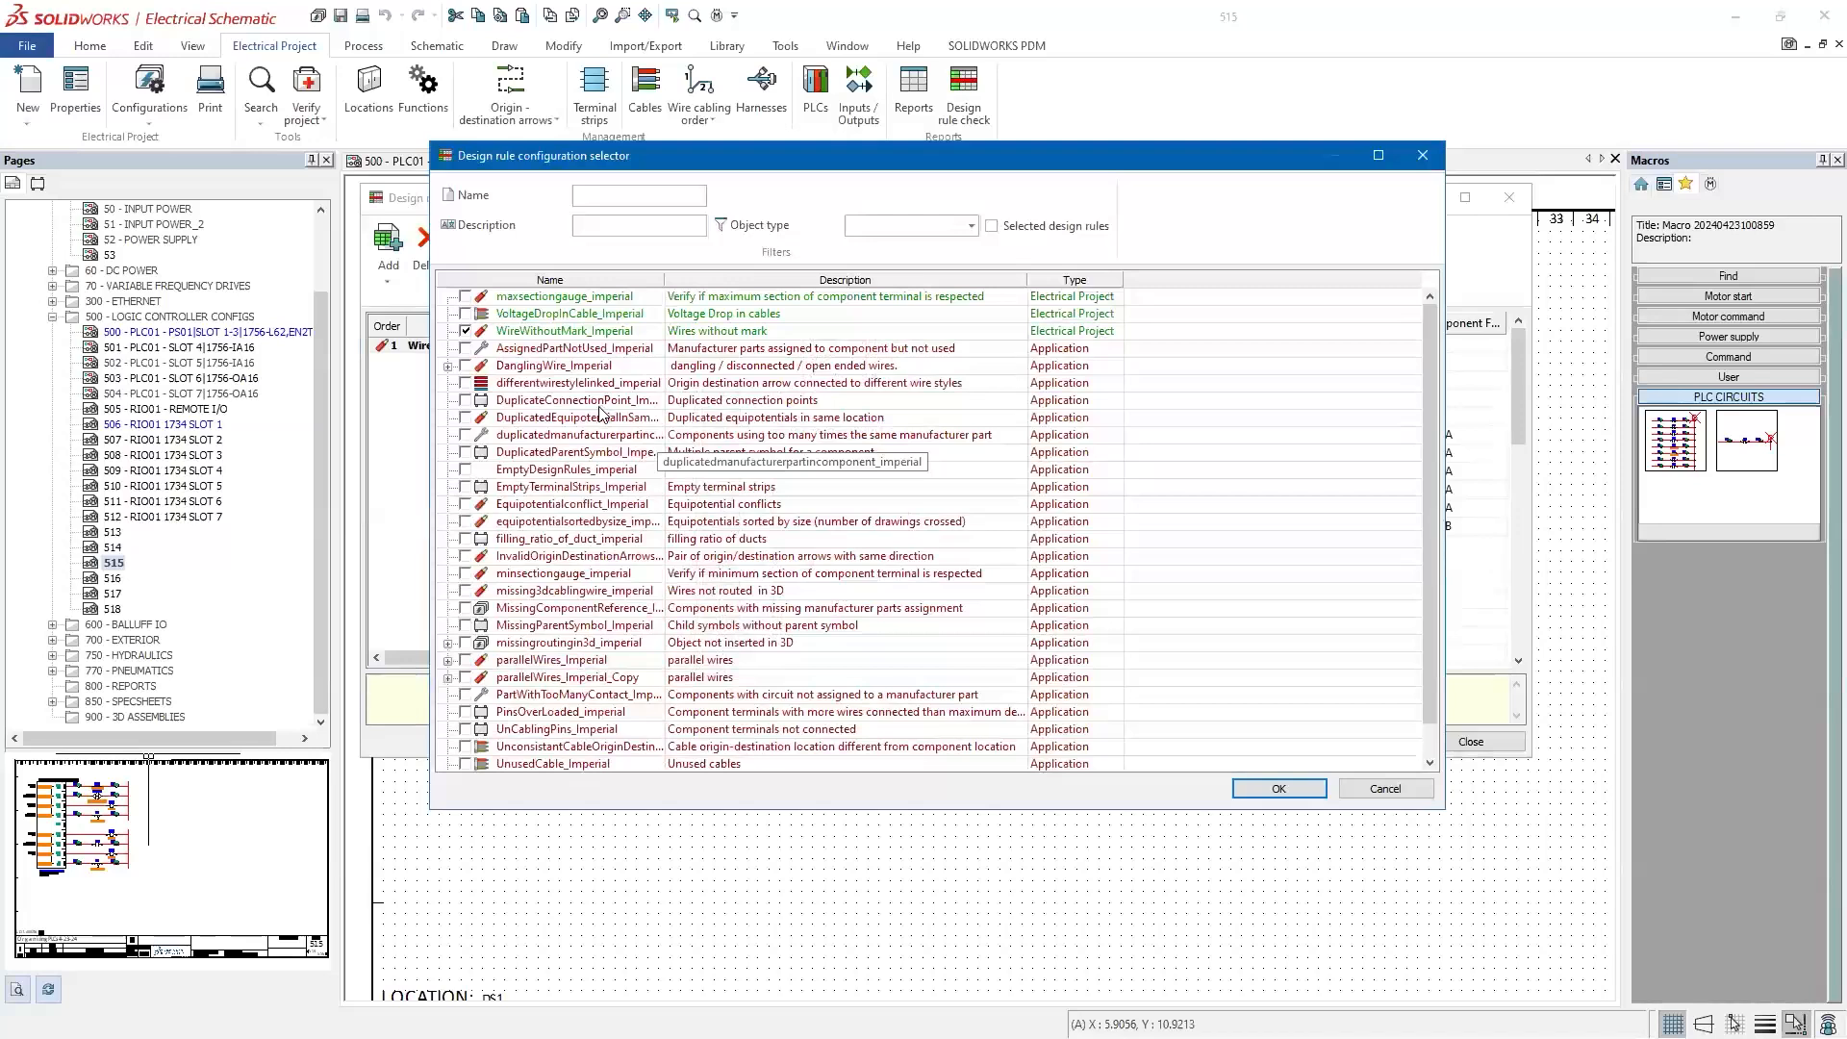
{"action": "scroll", "coordinate": [601, 414], "scroll_direction": "down", "scroll_amount": 1}
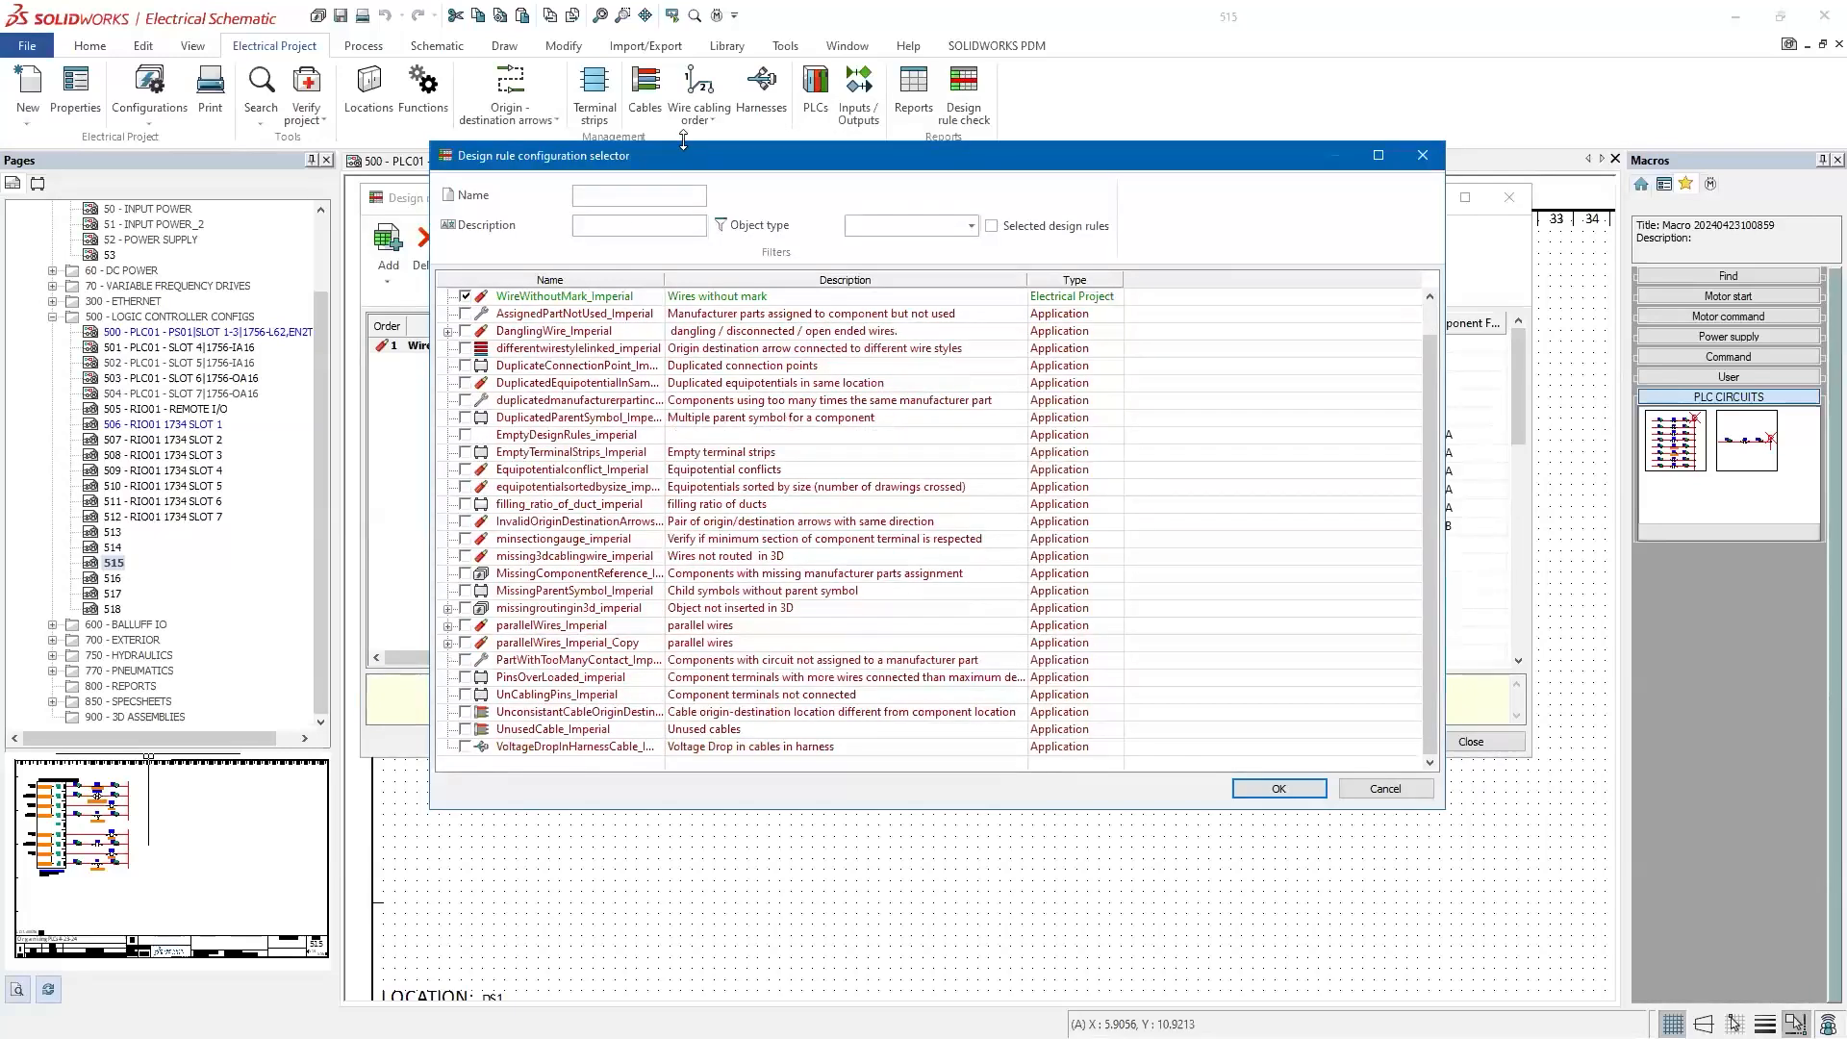
{"action": "left_click_drag", "start_coordinate": [683, 142], "coordinate": [683, 53]}
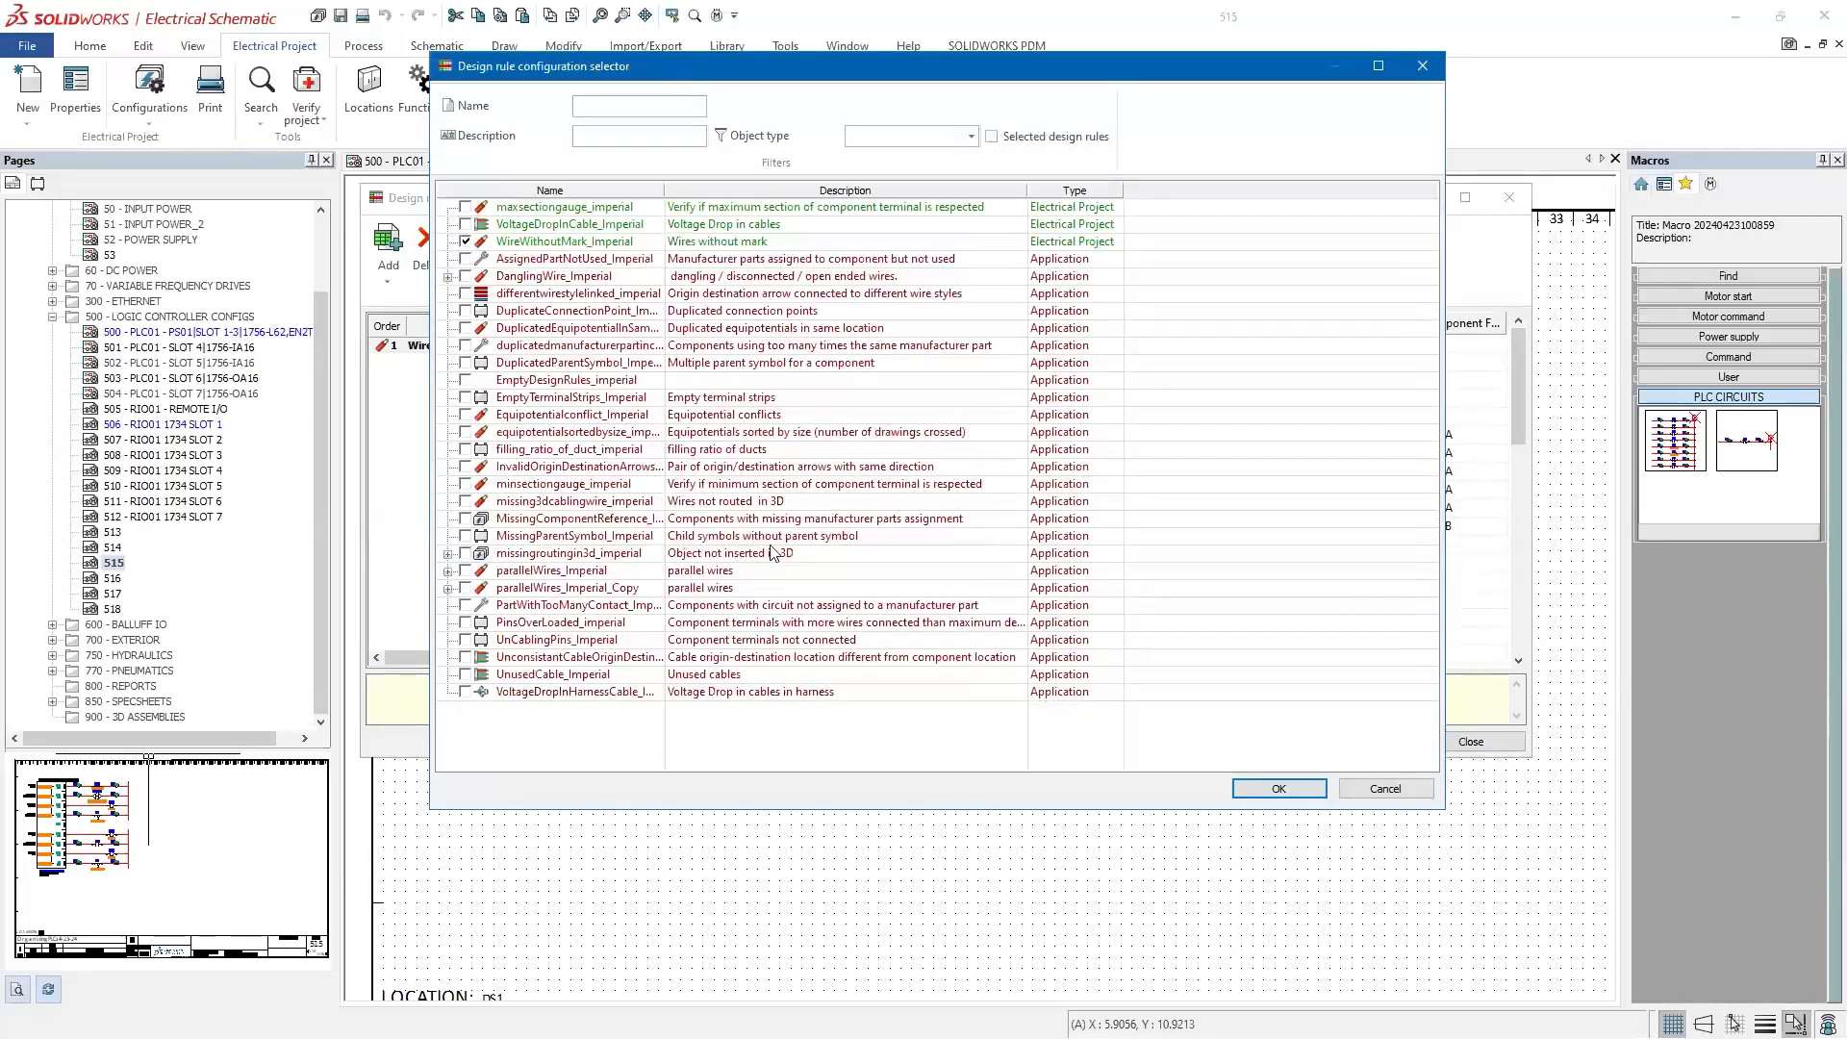
{"action": "left_click", "coordinate": [709, 693]}
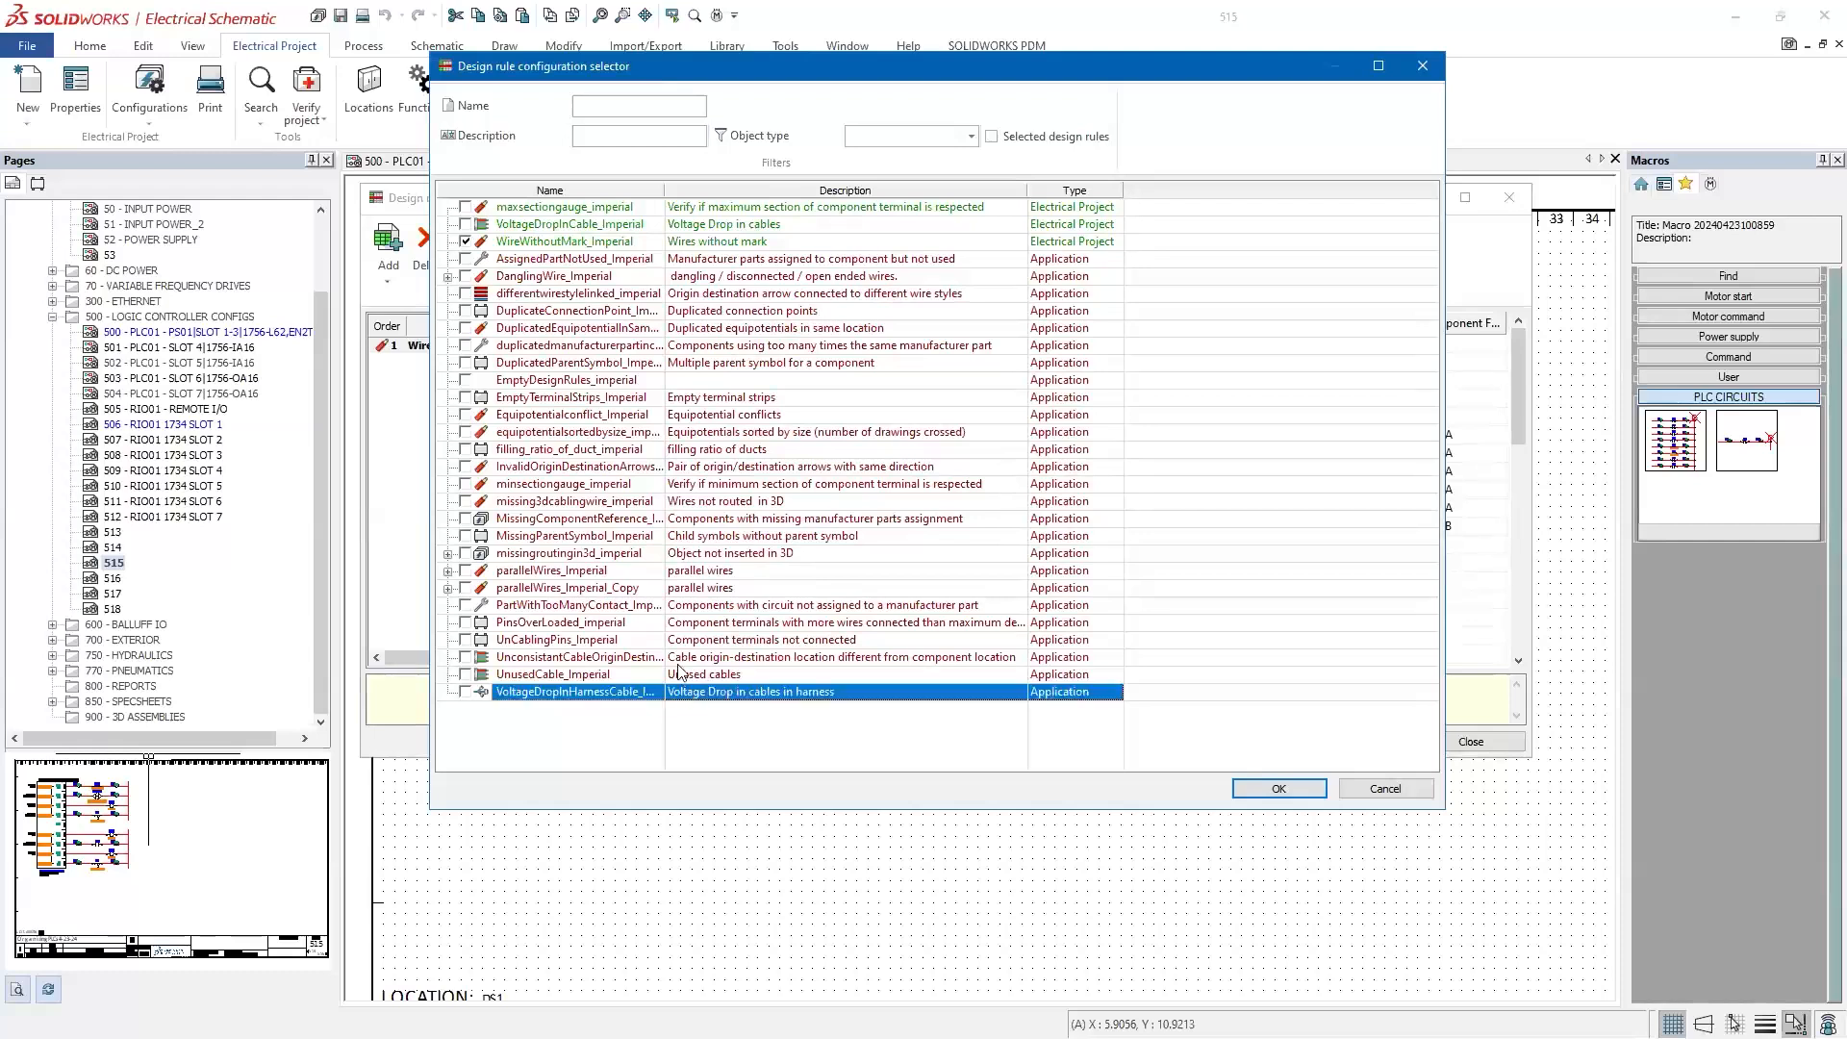
{"action": "left_click", "coordinate": [703, 450]}
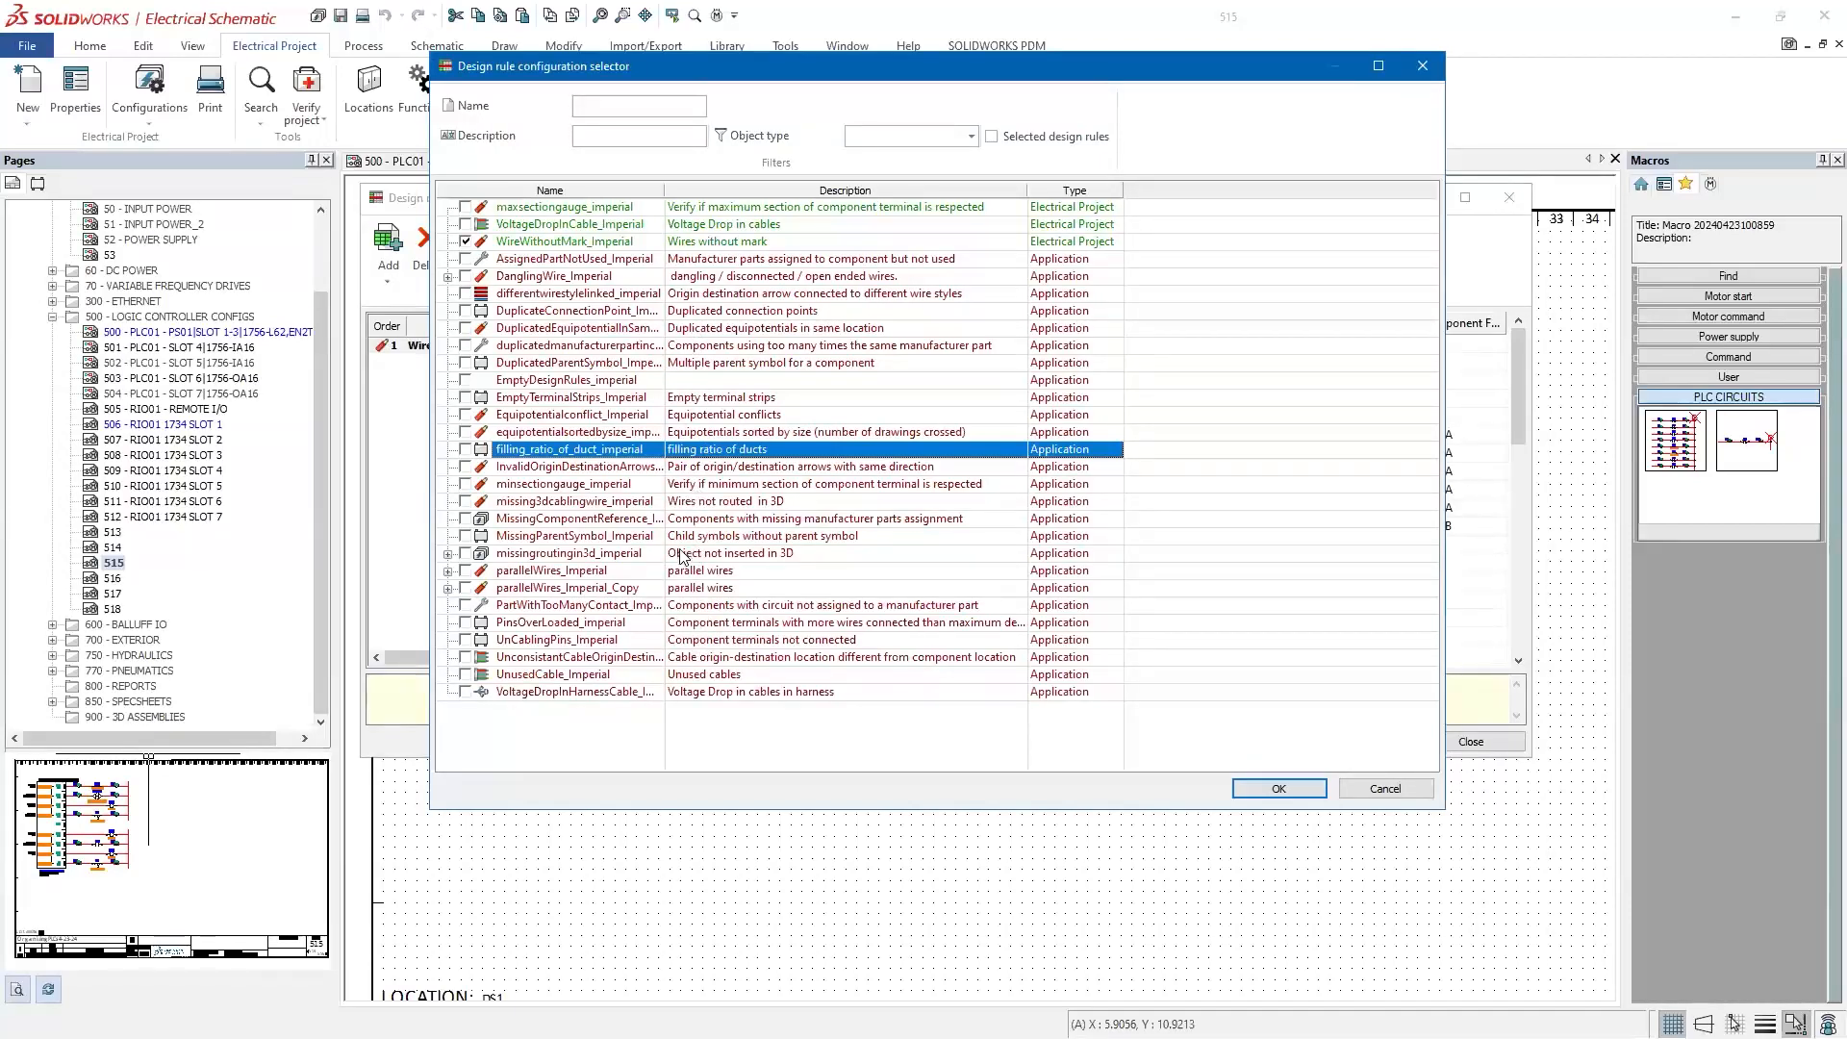
{"action": "left_click", "coordinate": [700, 501]}
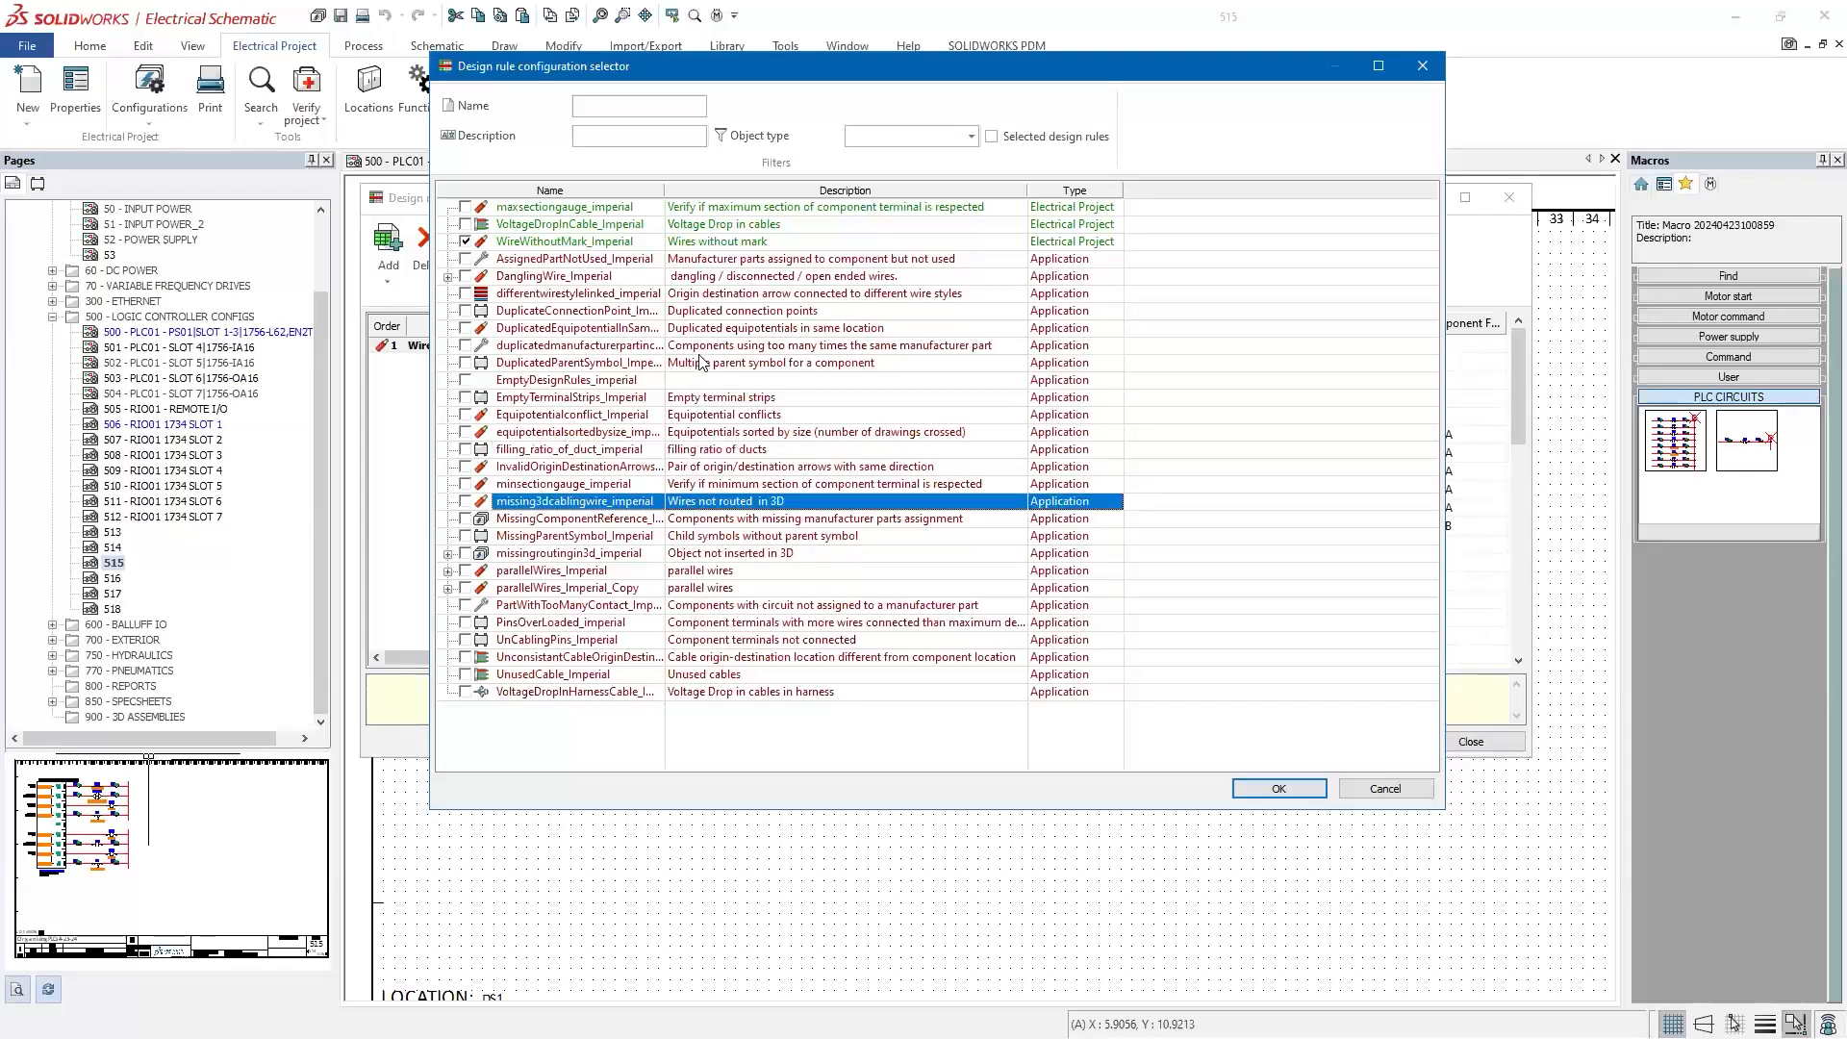
{"action": "left_click", "coordinate": [703, 210]}
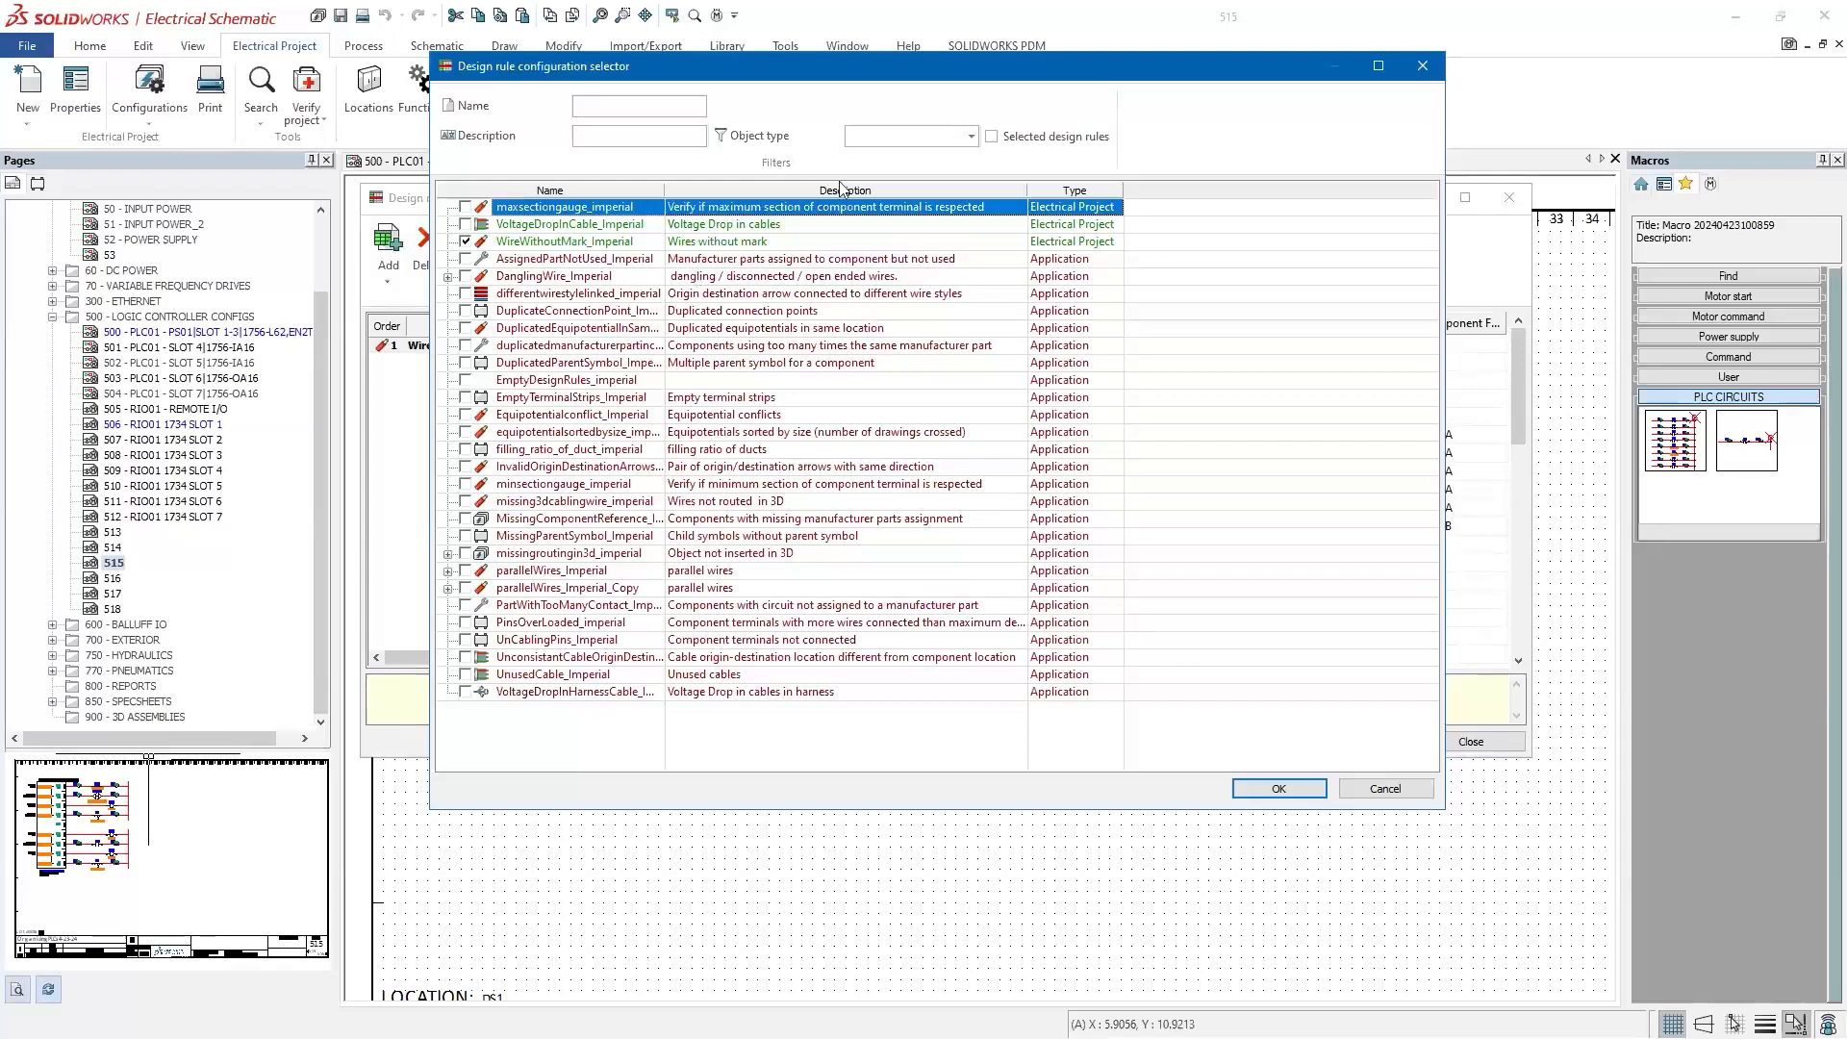
{"action": "left_click", "coordinate": [1422, 67]}
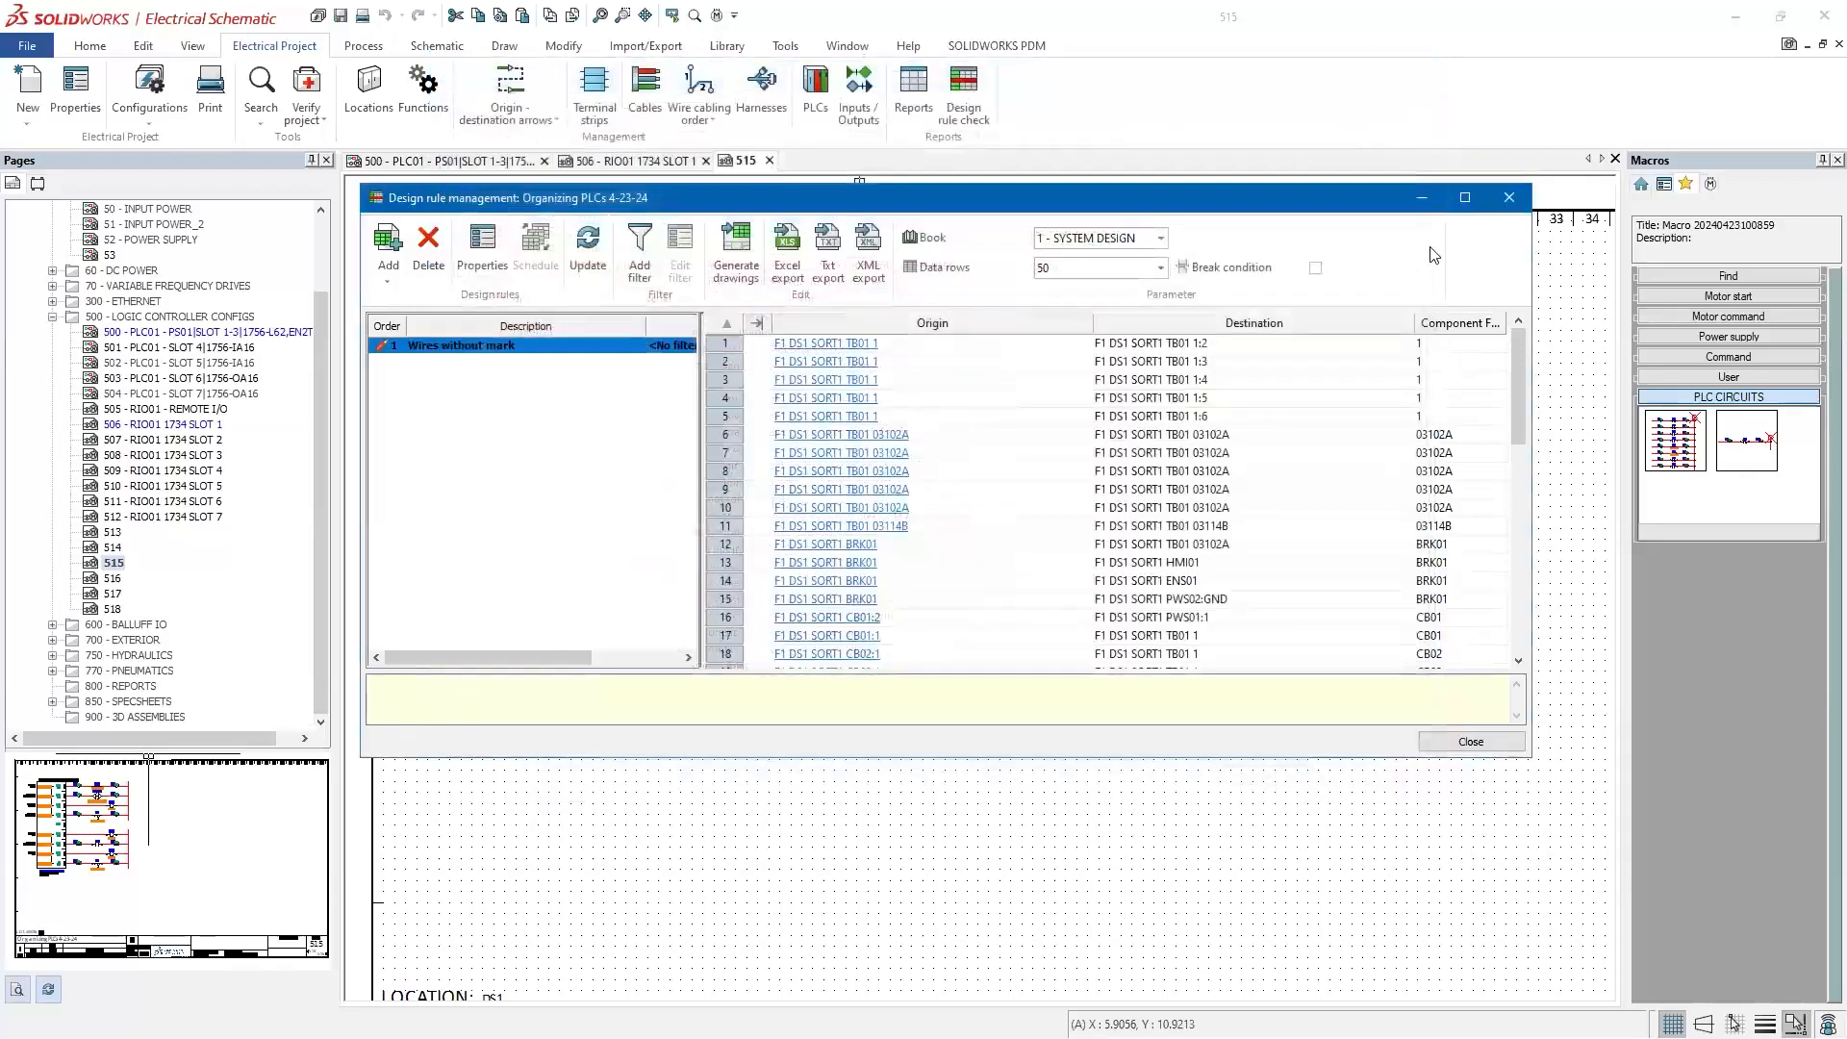
{"action": "left_click", "coordinate": [1509, 197]}
Step: Examine the circuits and terminal wire gauges of the manufacturer part assigned to terminal 53 of TB1
{"action": "scroll", "coordinate": [658, 339], "scroll_direction": "up", "scroll_amount": 2}
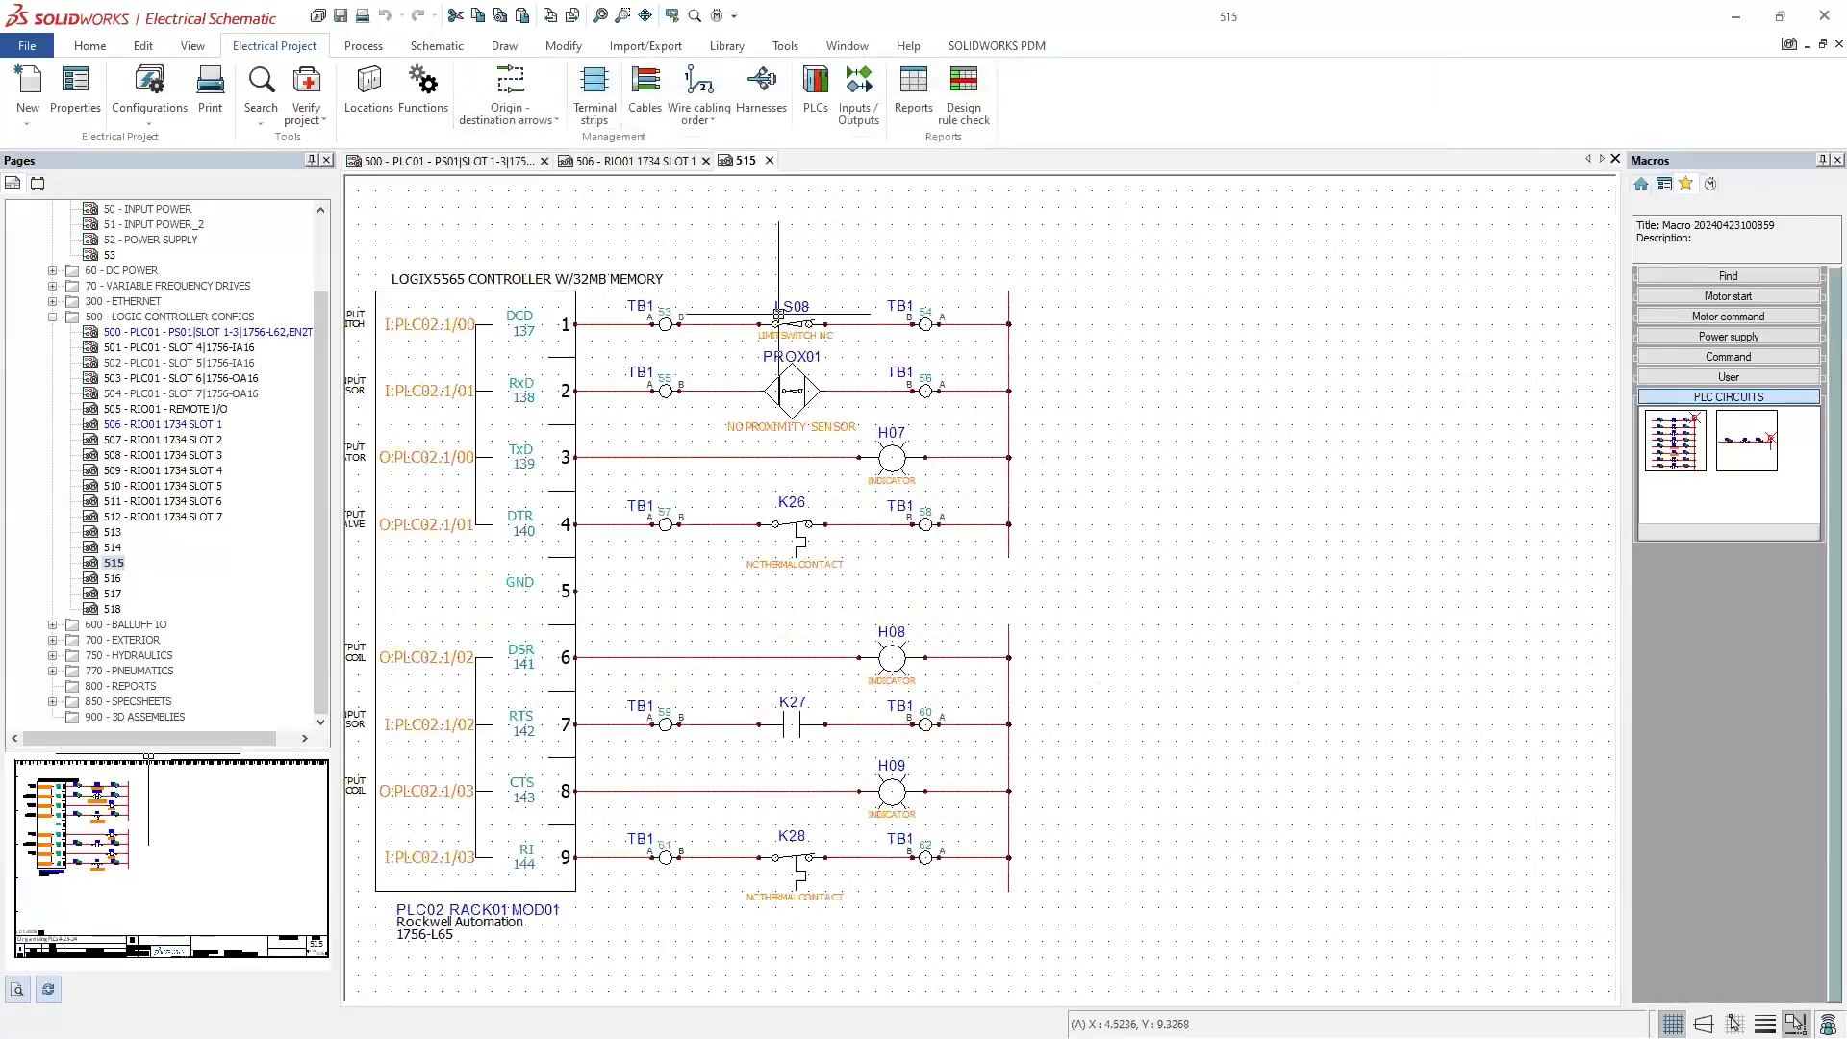
{"action": "double_click", "coordinate": [642, 308]}
{"action": "left_click", "coordinate": [664, 112]}
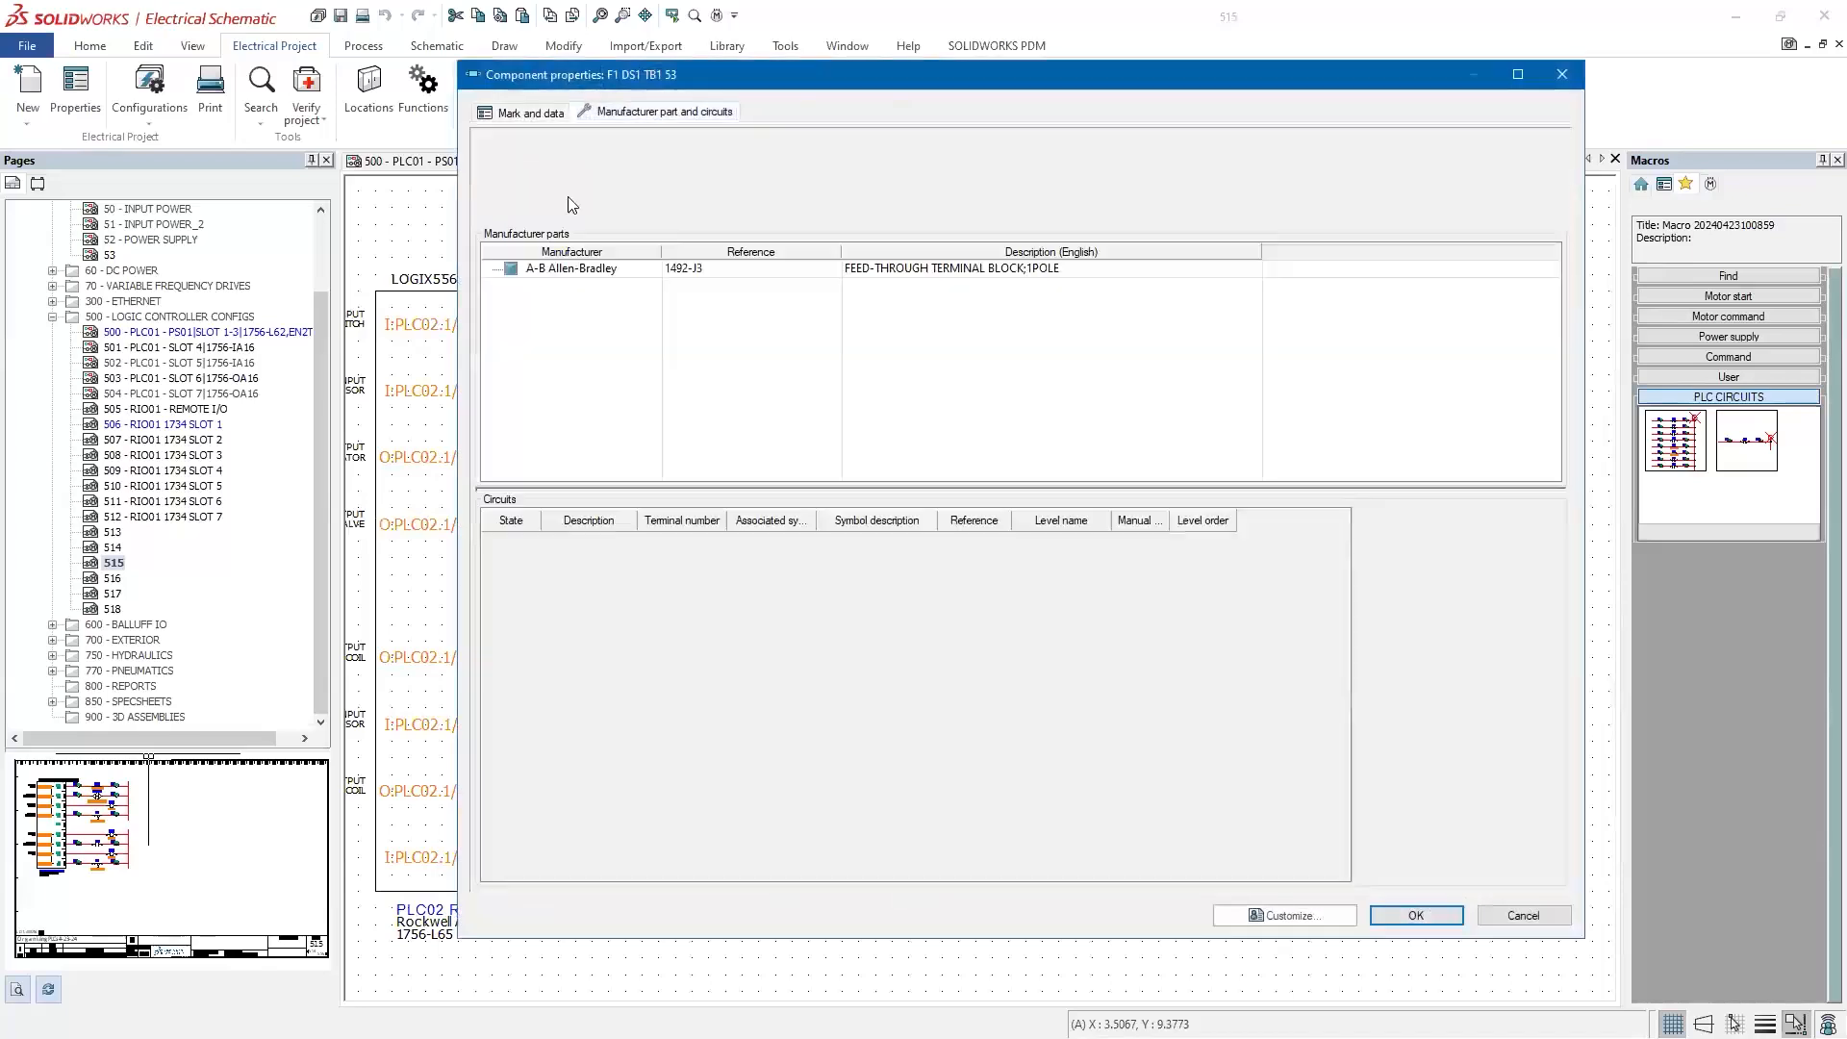
{"action": "left_click", "coordinate": [558, 272]}
{"action": "double_click", "coordinate": [558, 273]}
{"action": "left_click", "coordinate": [655, 127]}
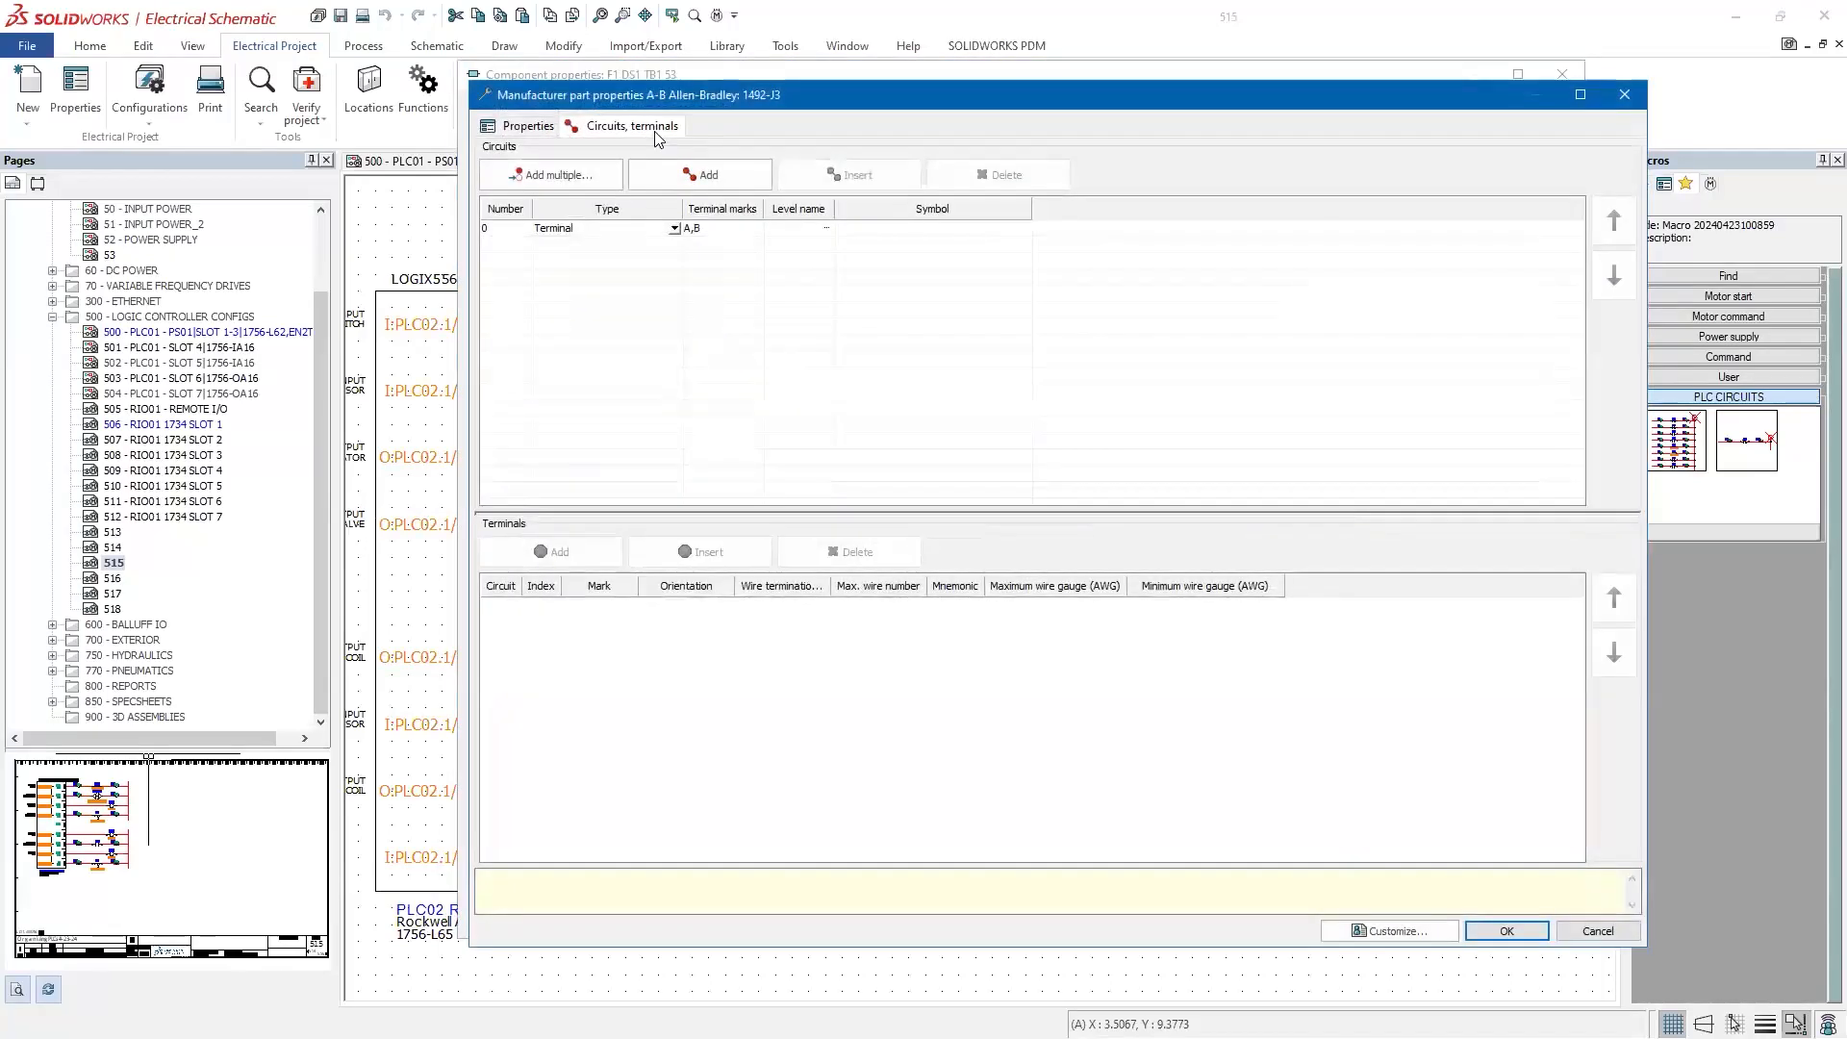
{"action": "left_click", "coordinate": [1007, 230]}
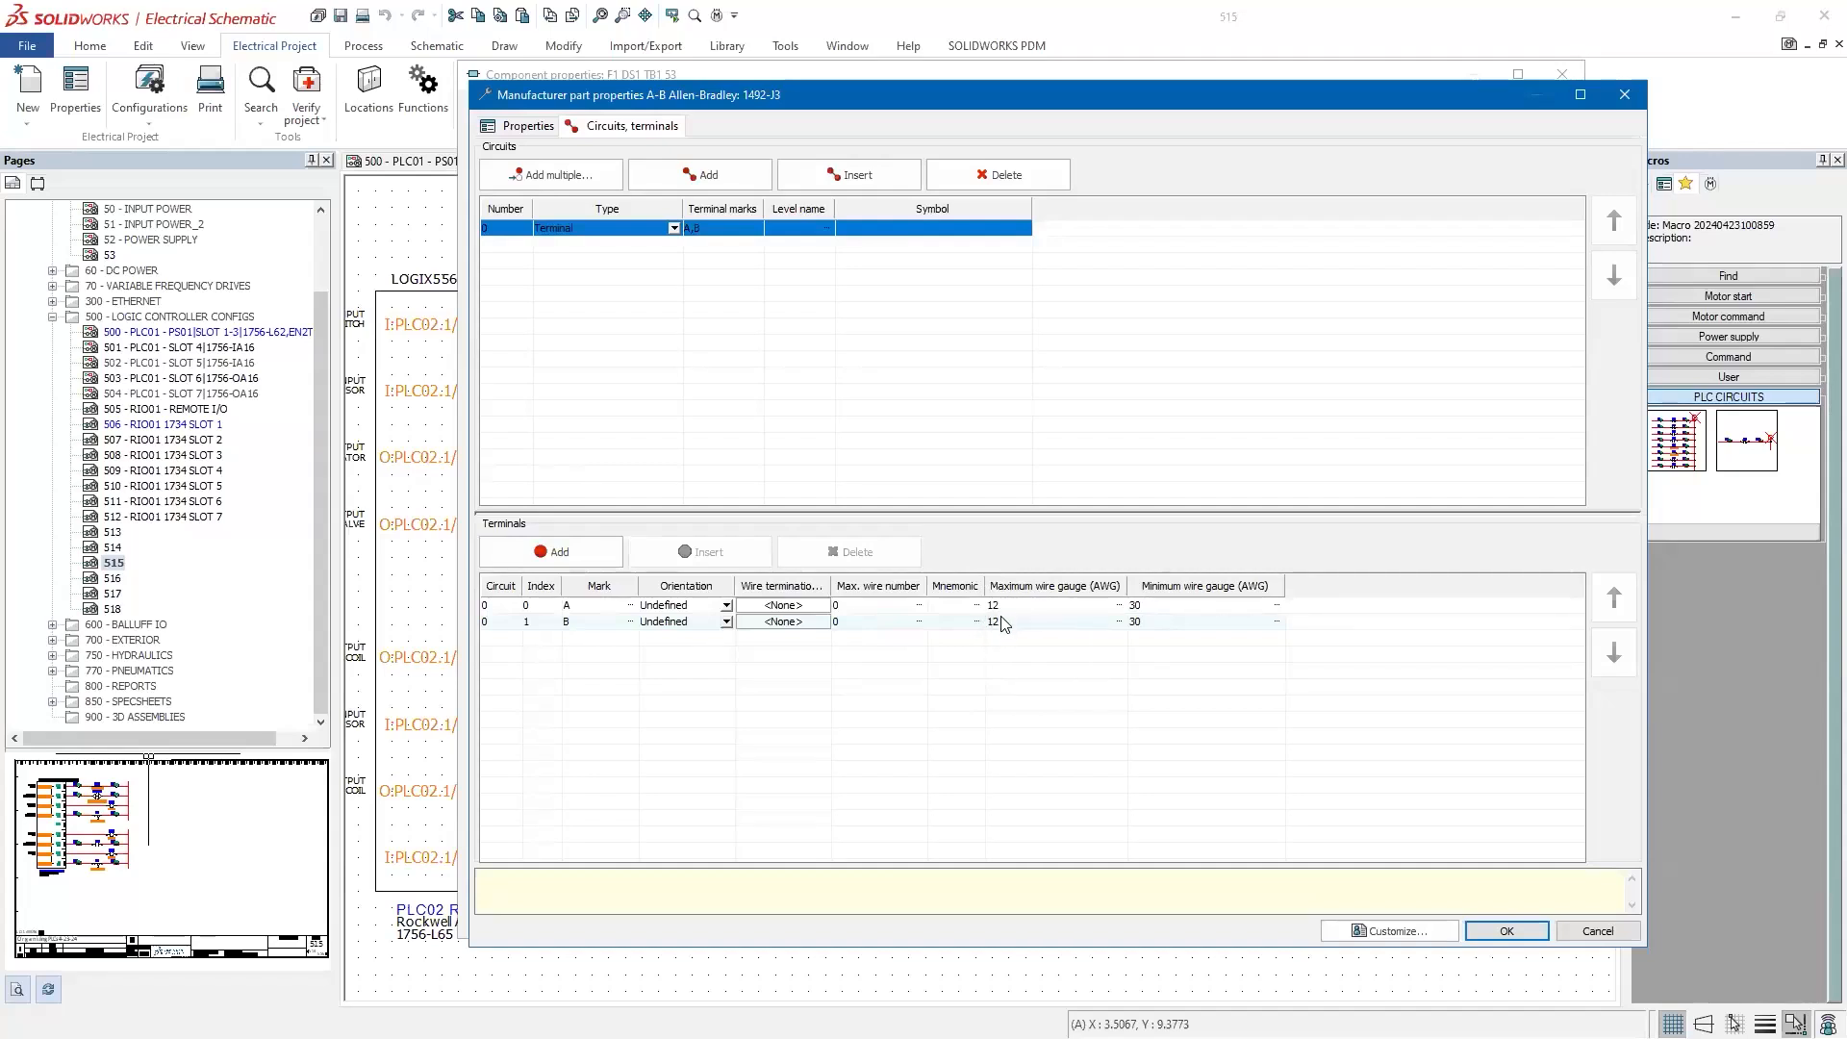
{"action": "left_click", "coordinate": [1560, 931]}
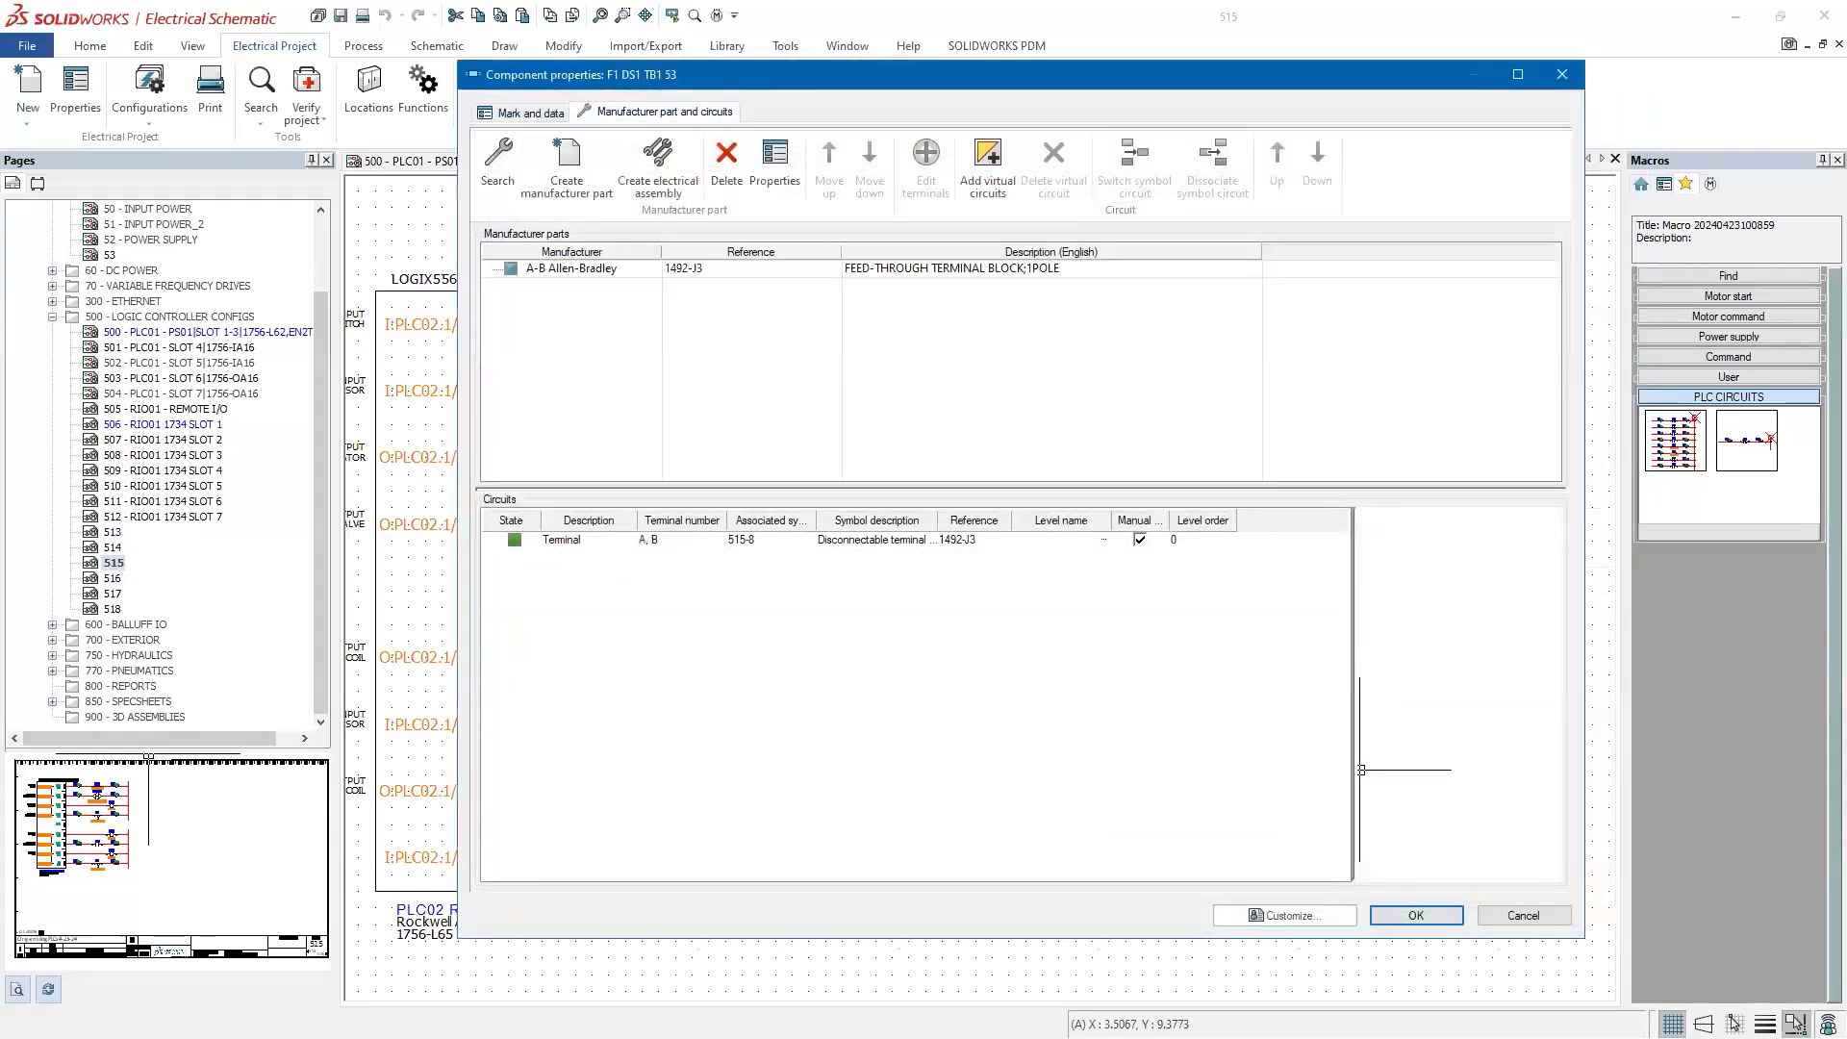
{"action": "left_click", "coordinate": [1461, 912]}
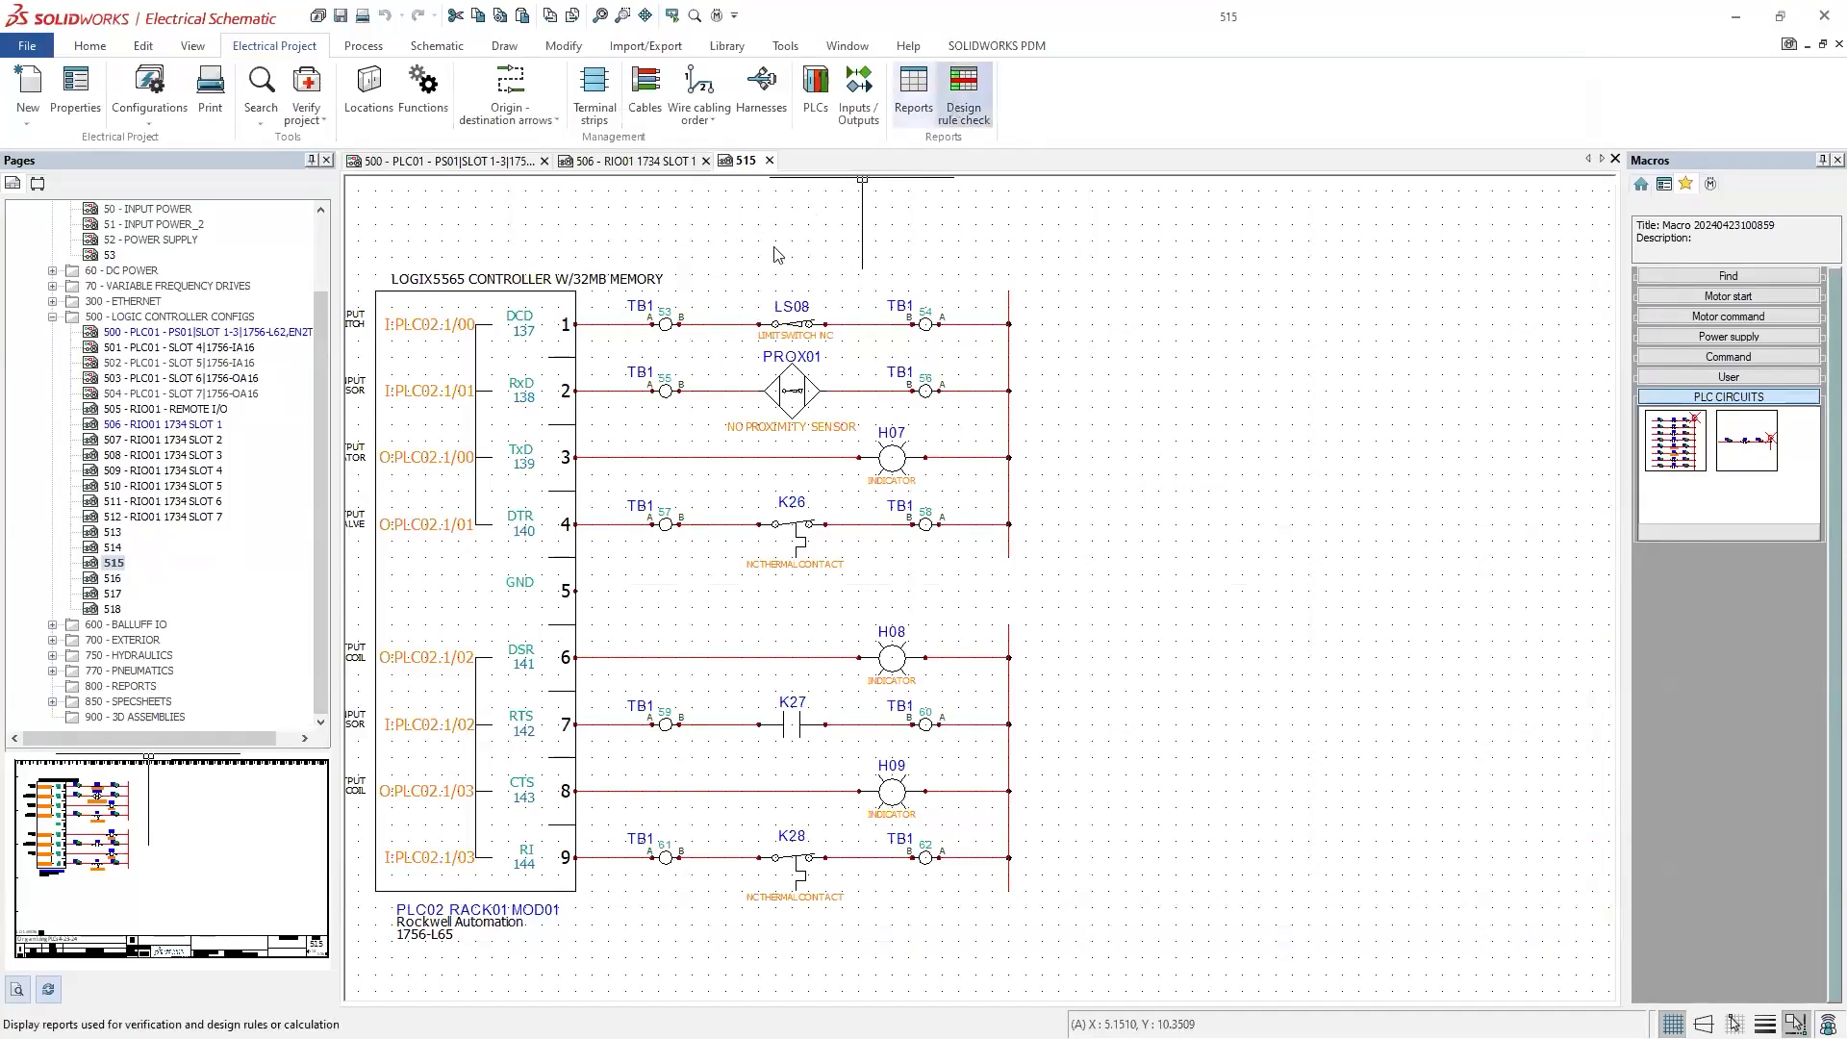
Step: Review the Wires without mark results in the design rule check again and close the manager
{"action": "left_click", "coordinate": [964, 94]}
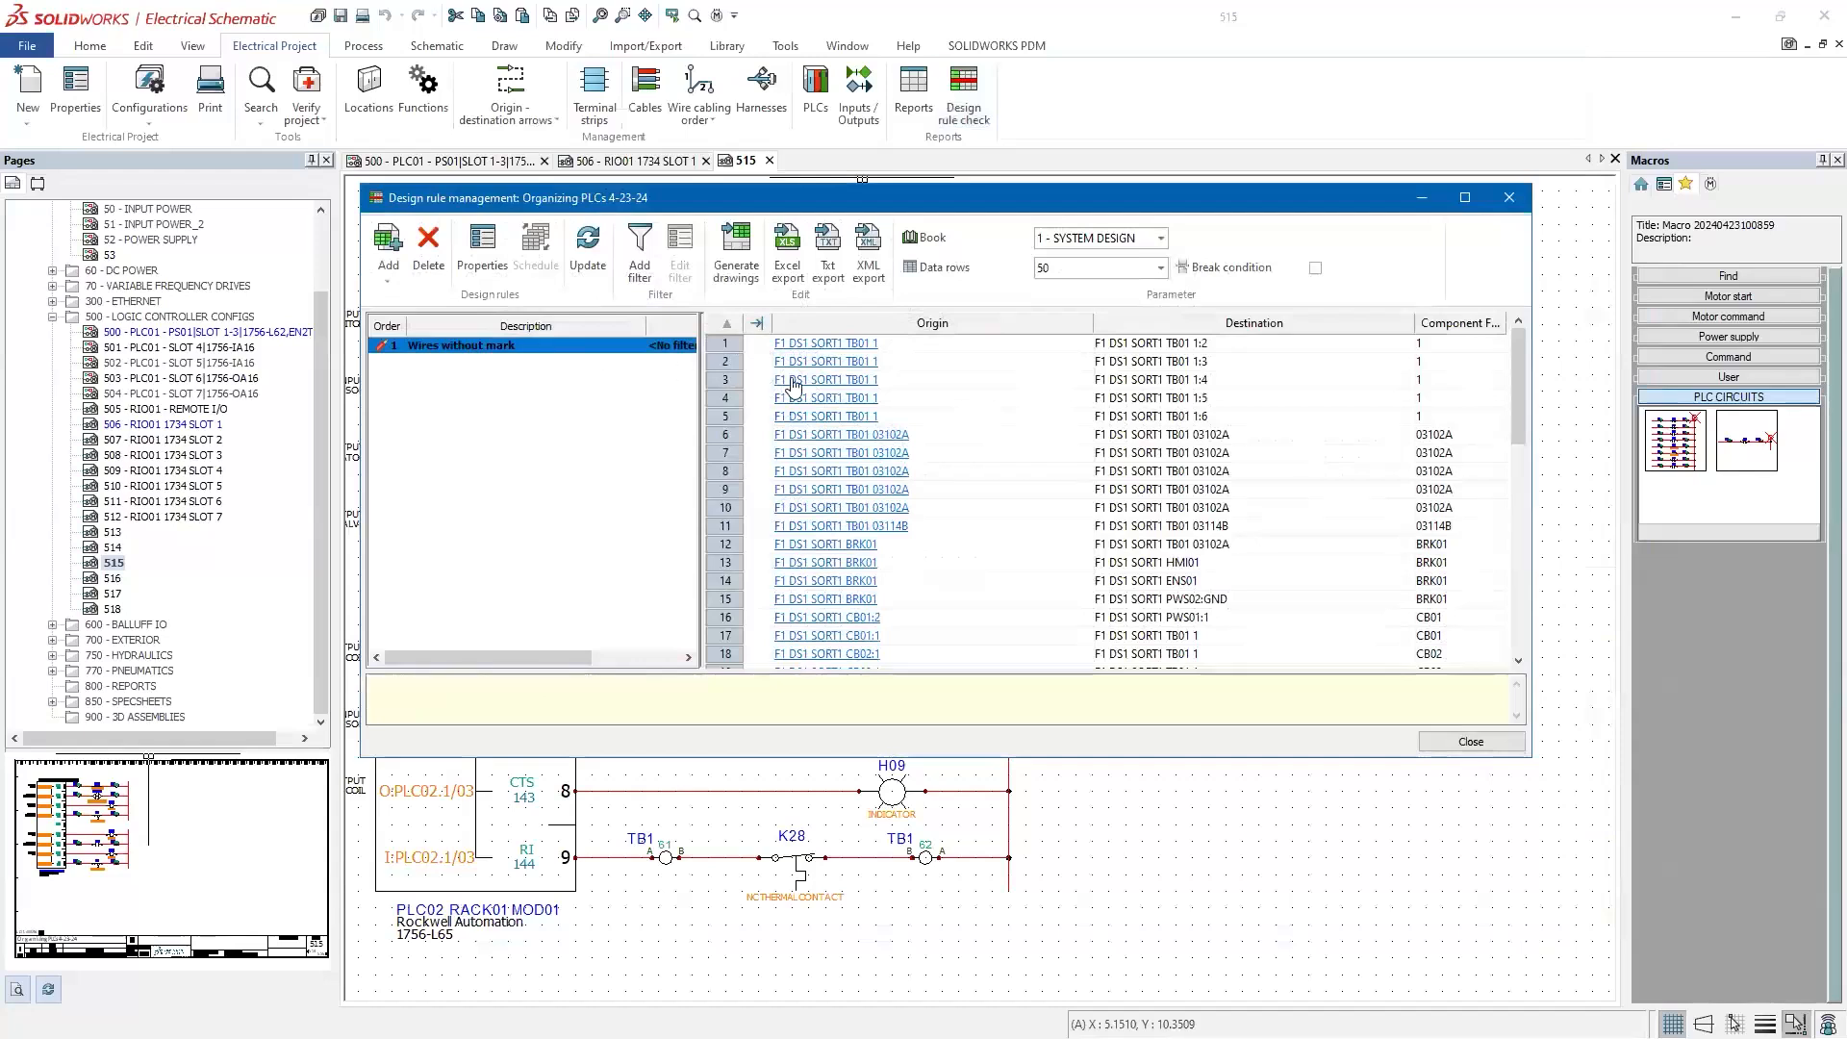
{"action": "scroll", "coordinate": [980, 432], "scroll_direction": "down", "scroll_amount": 4}
{"action": "scroll", "coordinate": [980, 432], "scroll_direction": "down", "scroll_amount": 6}
{"action": "scroll", "coordinate": [995, 491], "scroll_direction": "up", "scroll_amount": 10}
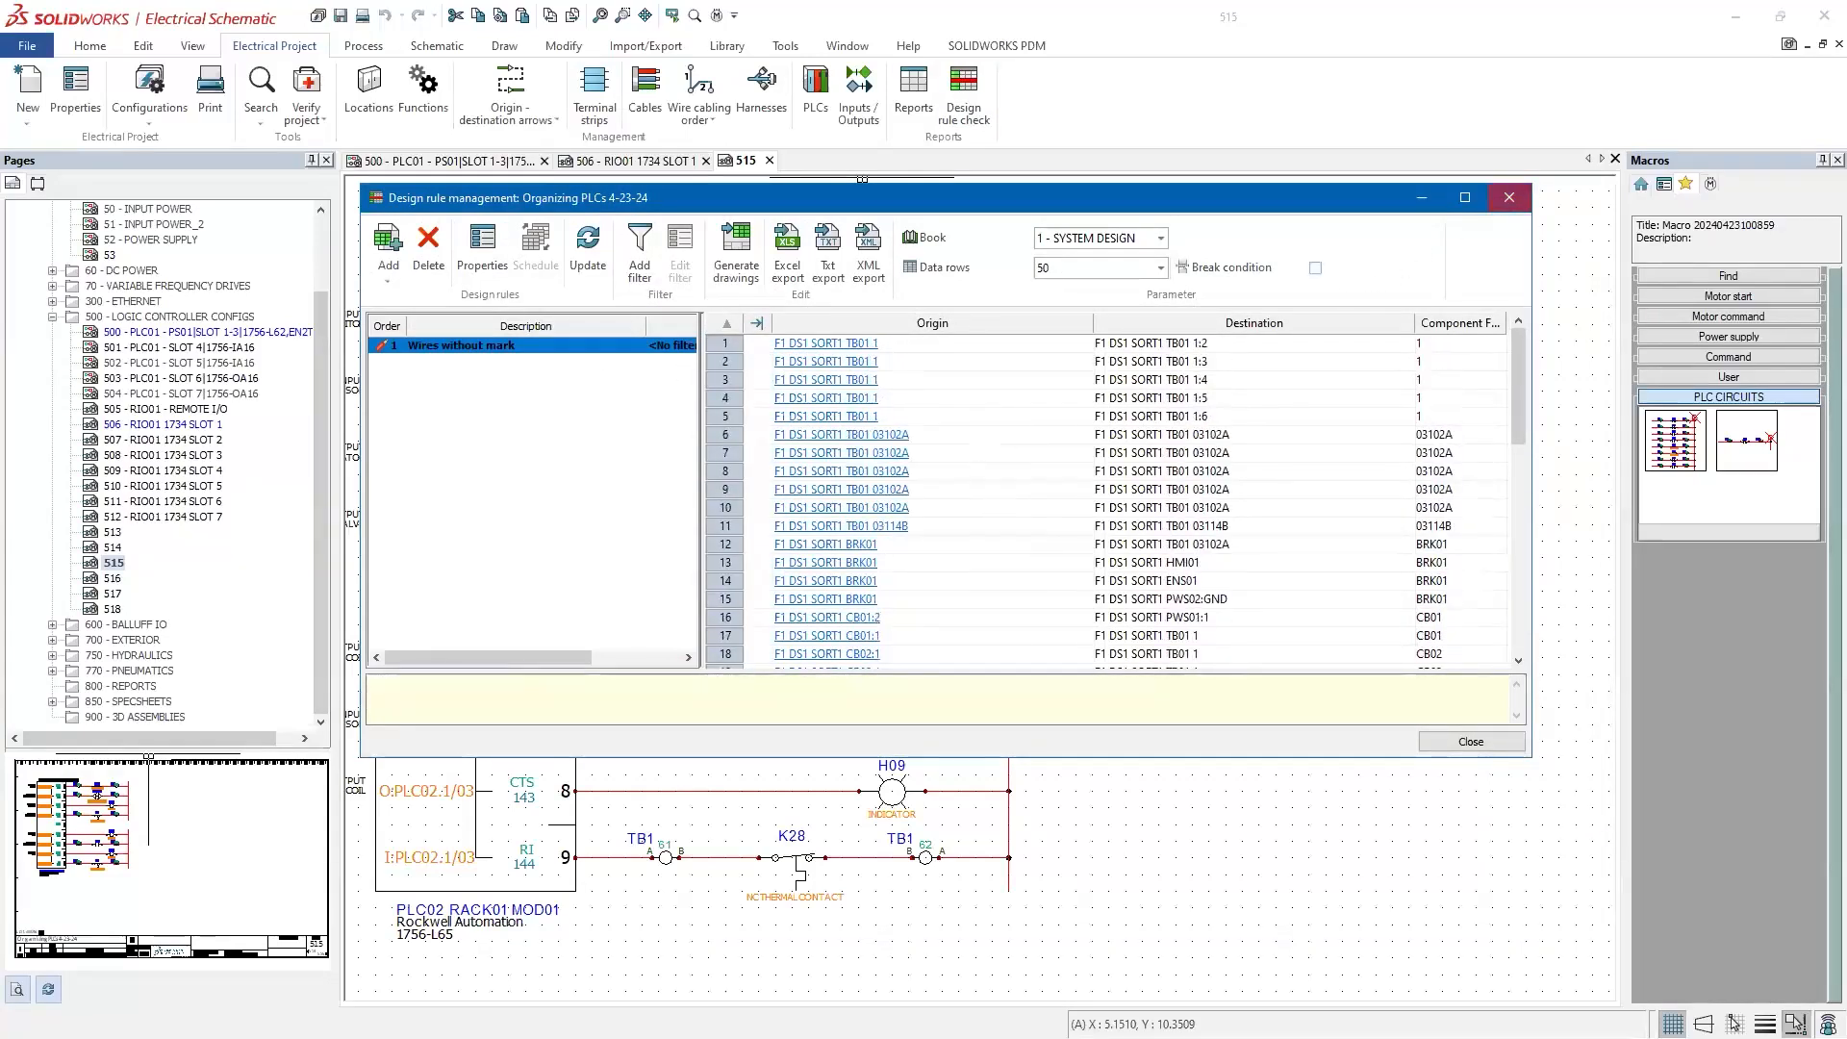
{"action": "left_click", "coordinate": [1509, 197]}
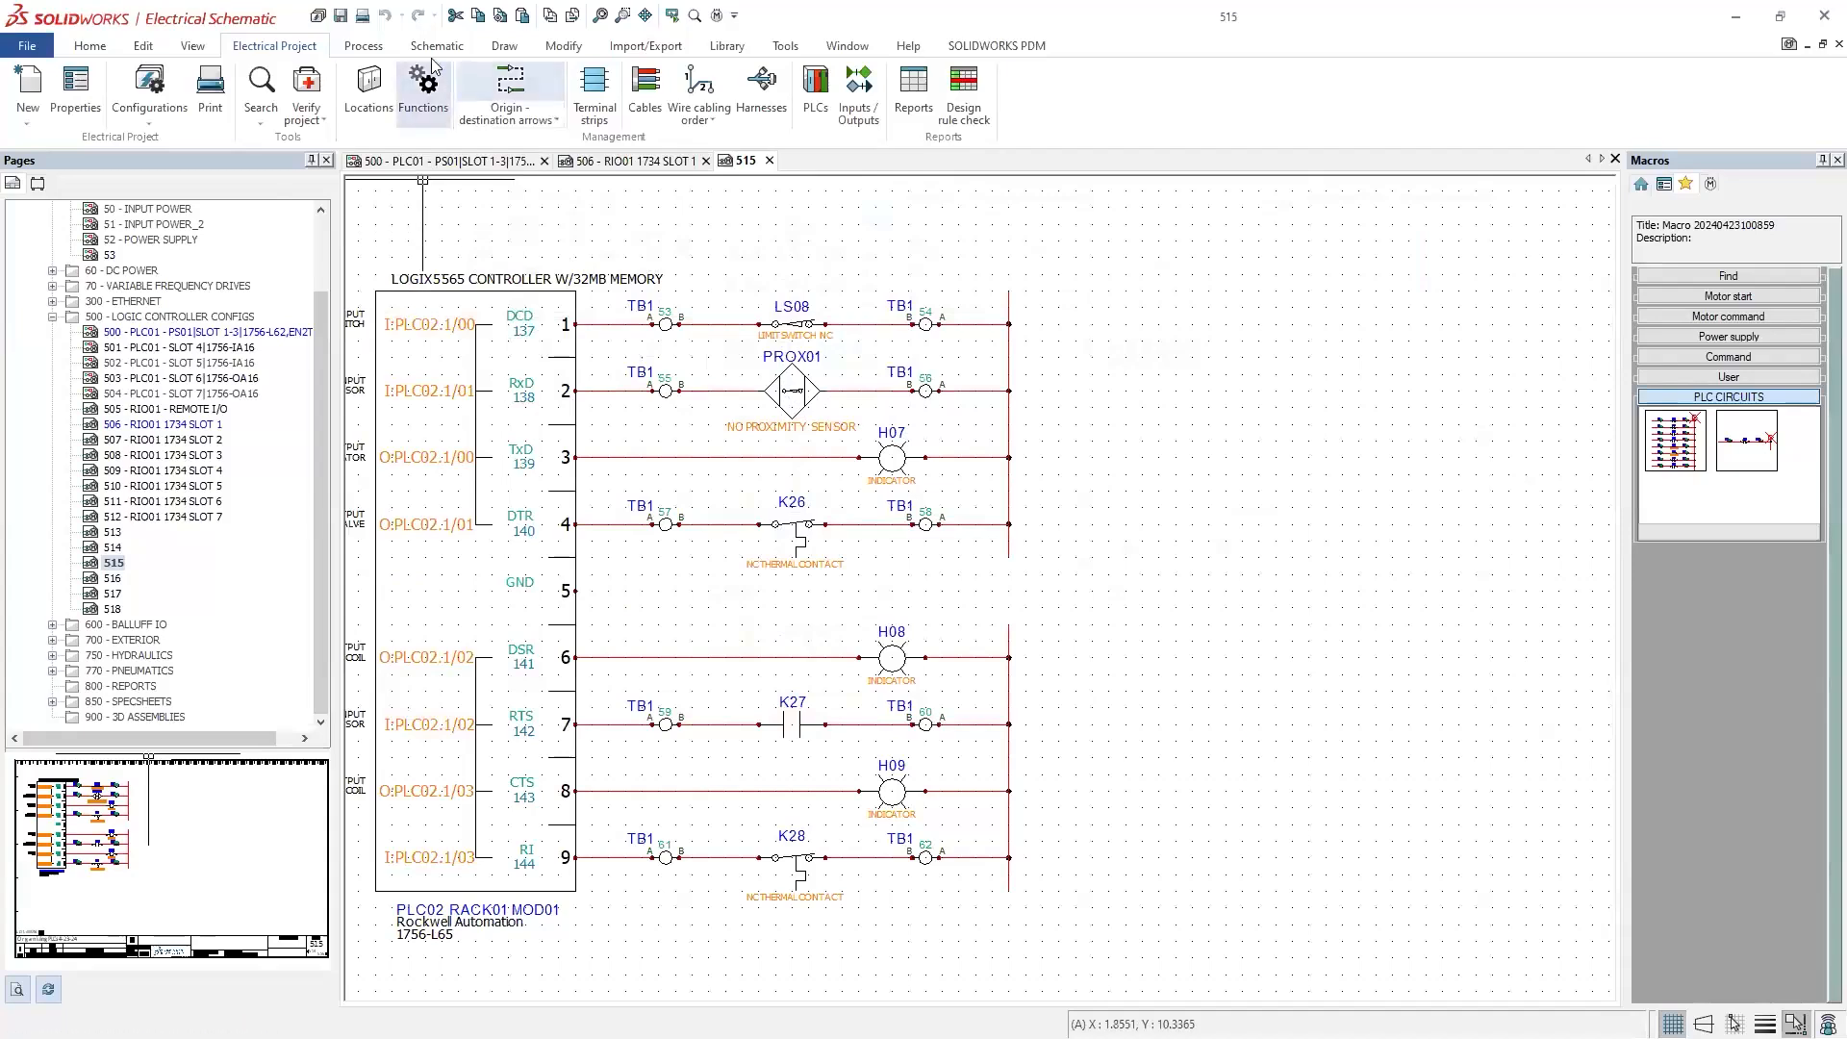
Step: Calculate marks for the new wires with Number new wires
{"action": "left_click", "coordinate": [362, 48]}
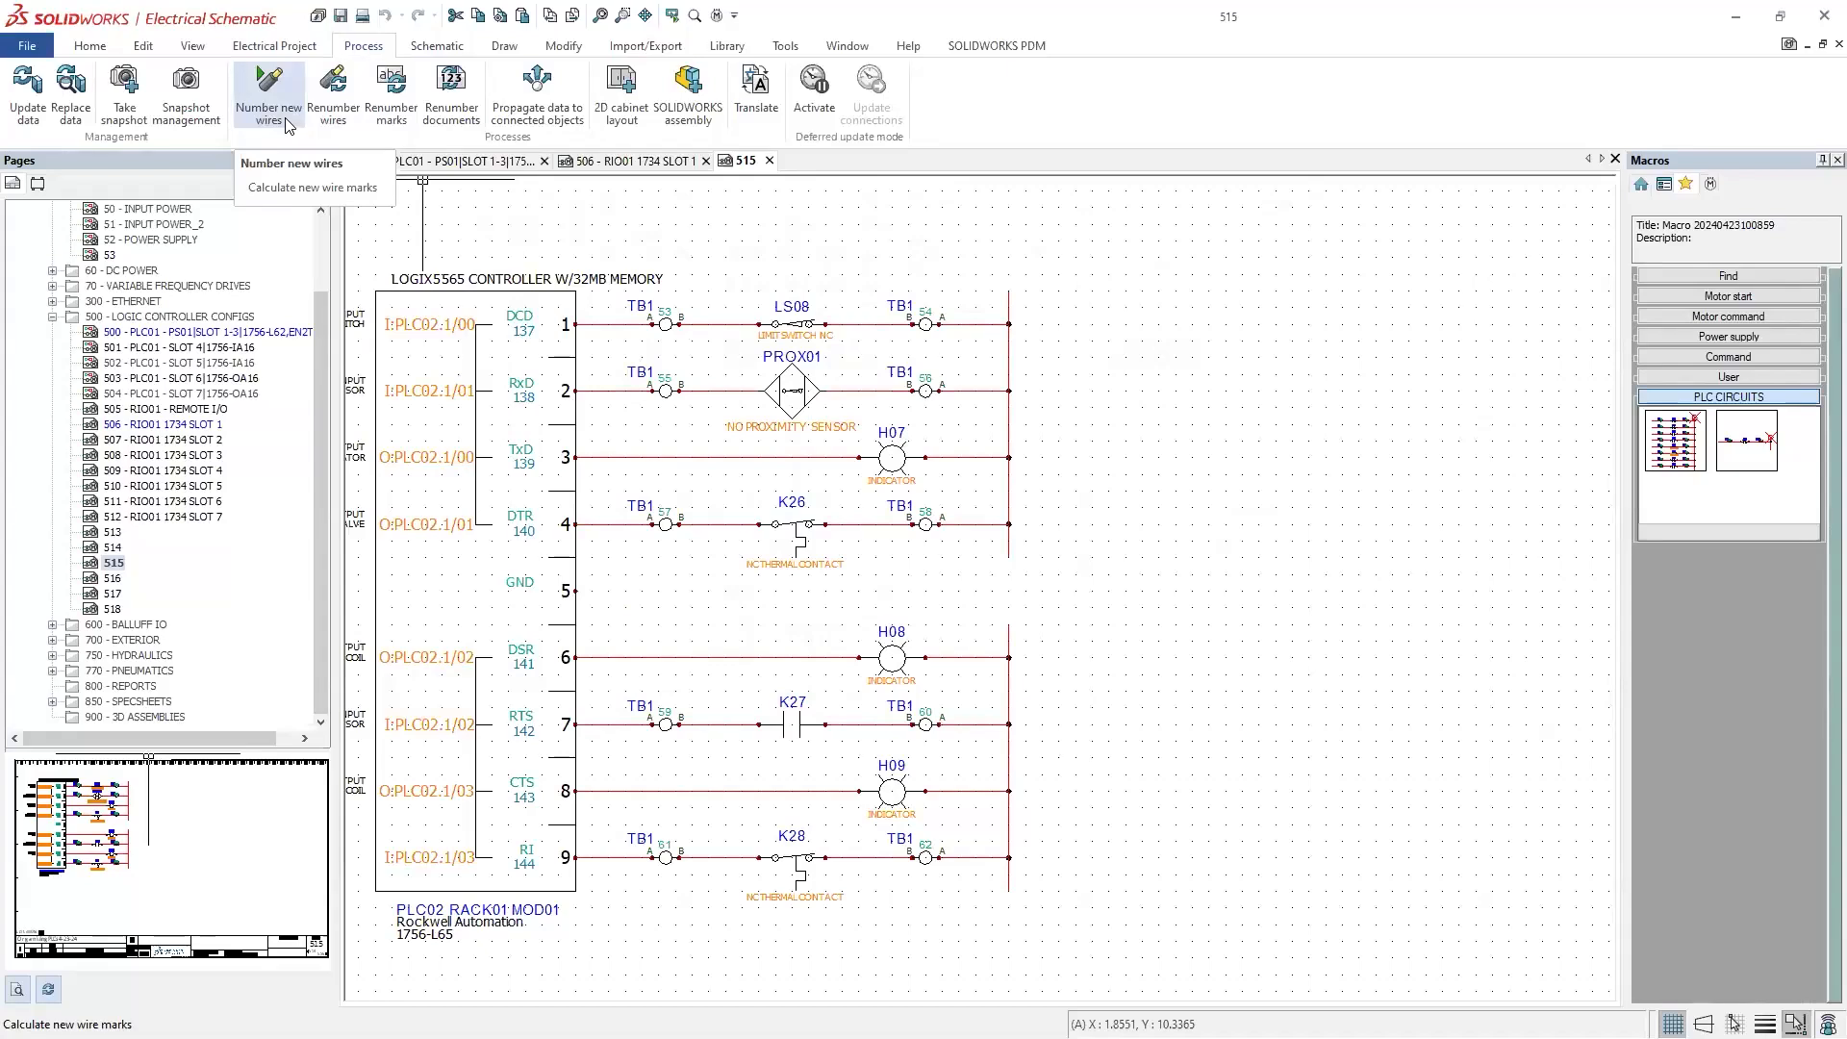
{"action": "left_click", "coordinate": [269, 97]}
{"action": "left_click", "coordinate": [990, 570]}
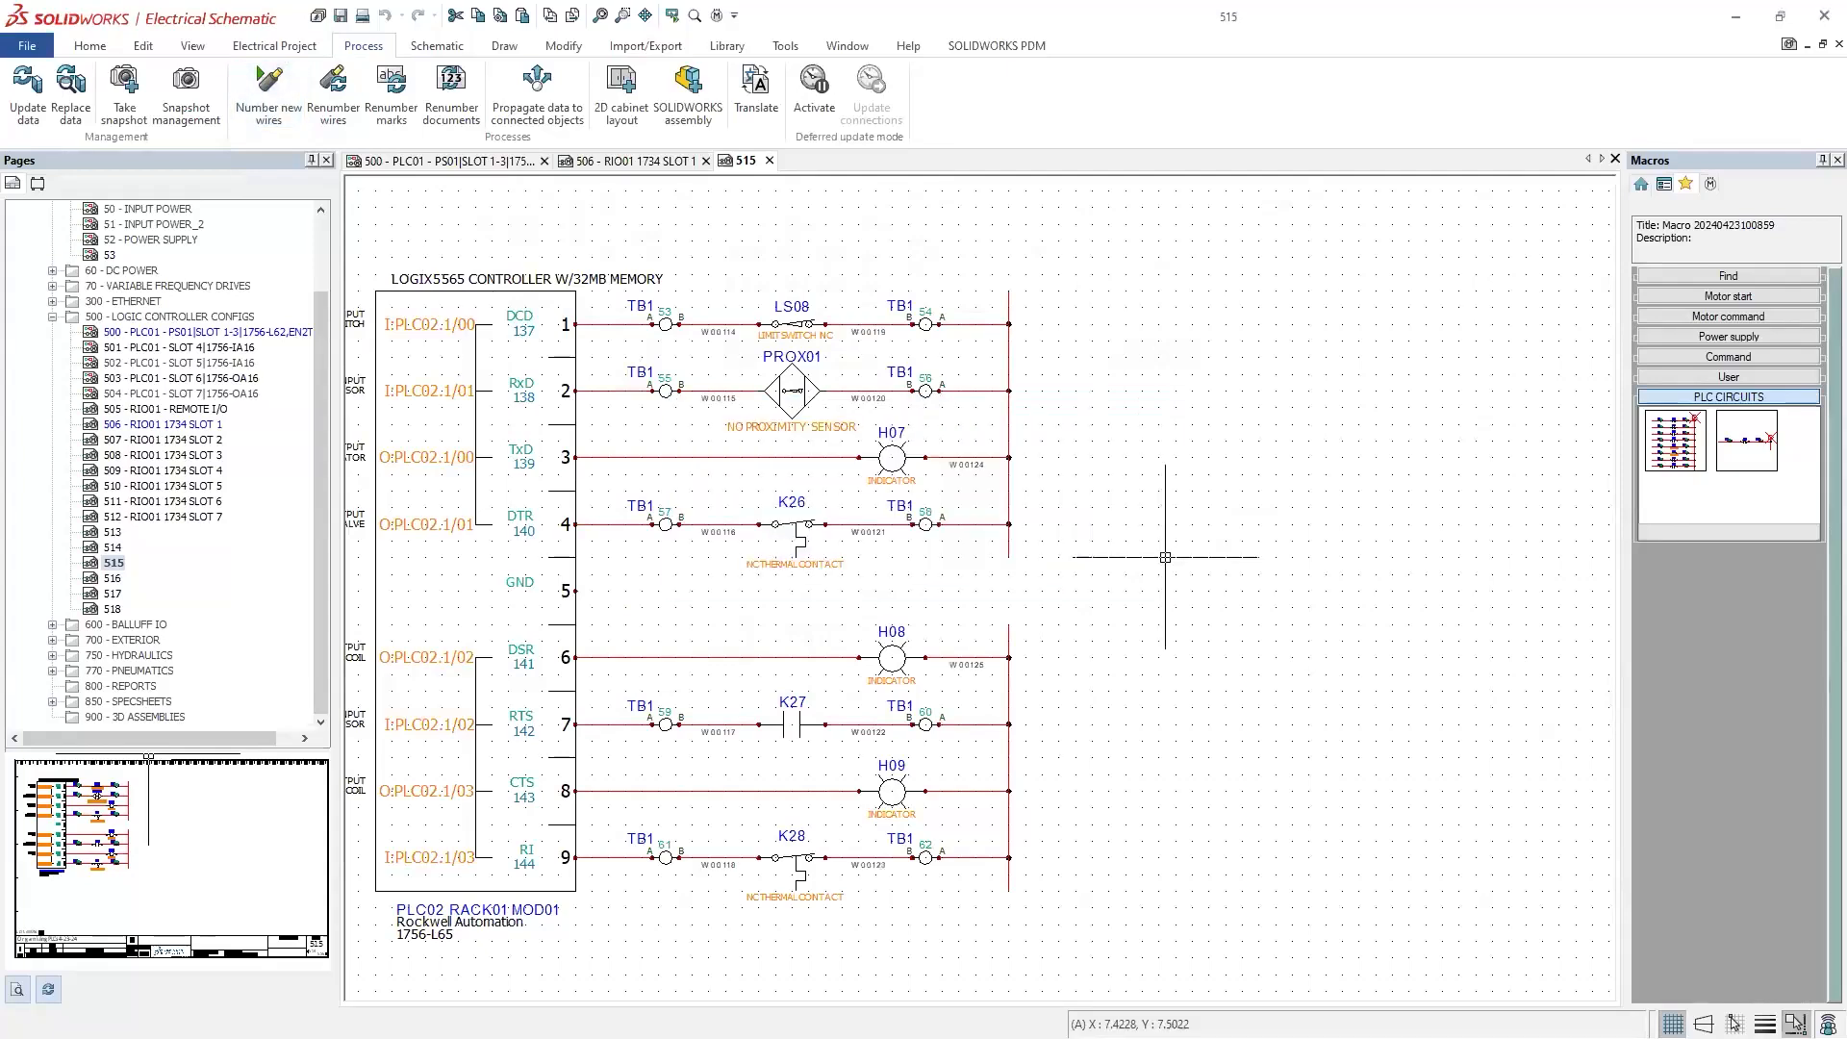
{"action": "middle_click_drag", "start_coordinate": [963, 479], "coordinate": [1084, 471]}
Step: Run Renumber wires followed by Number new wires, and inspect the wire marks on page 515
{"action": "left_click", "coordinate": [333, 97]}
{"action": "left_click", "coordinate": [1116, 707]}
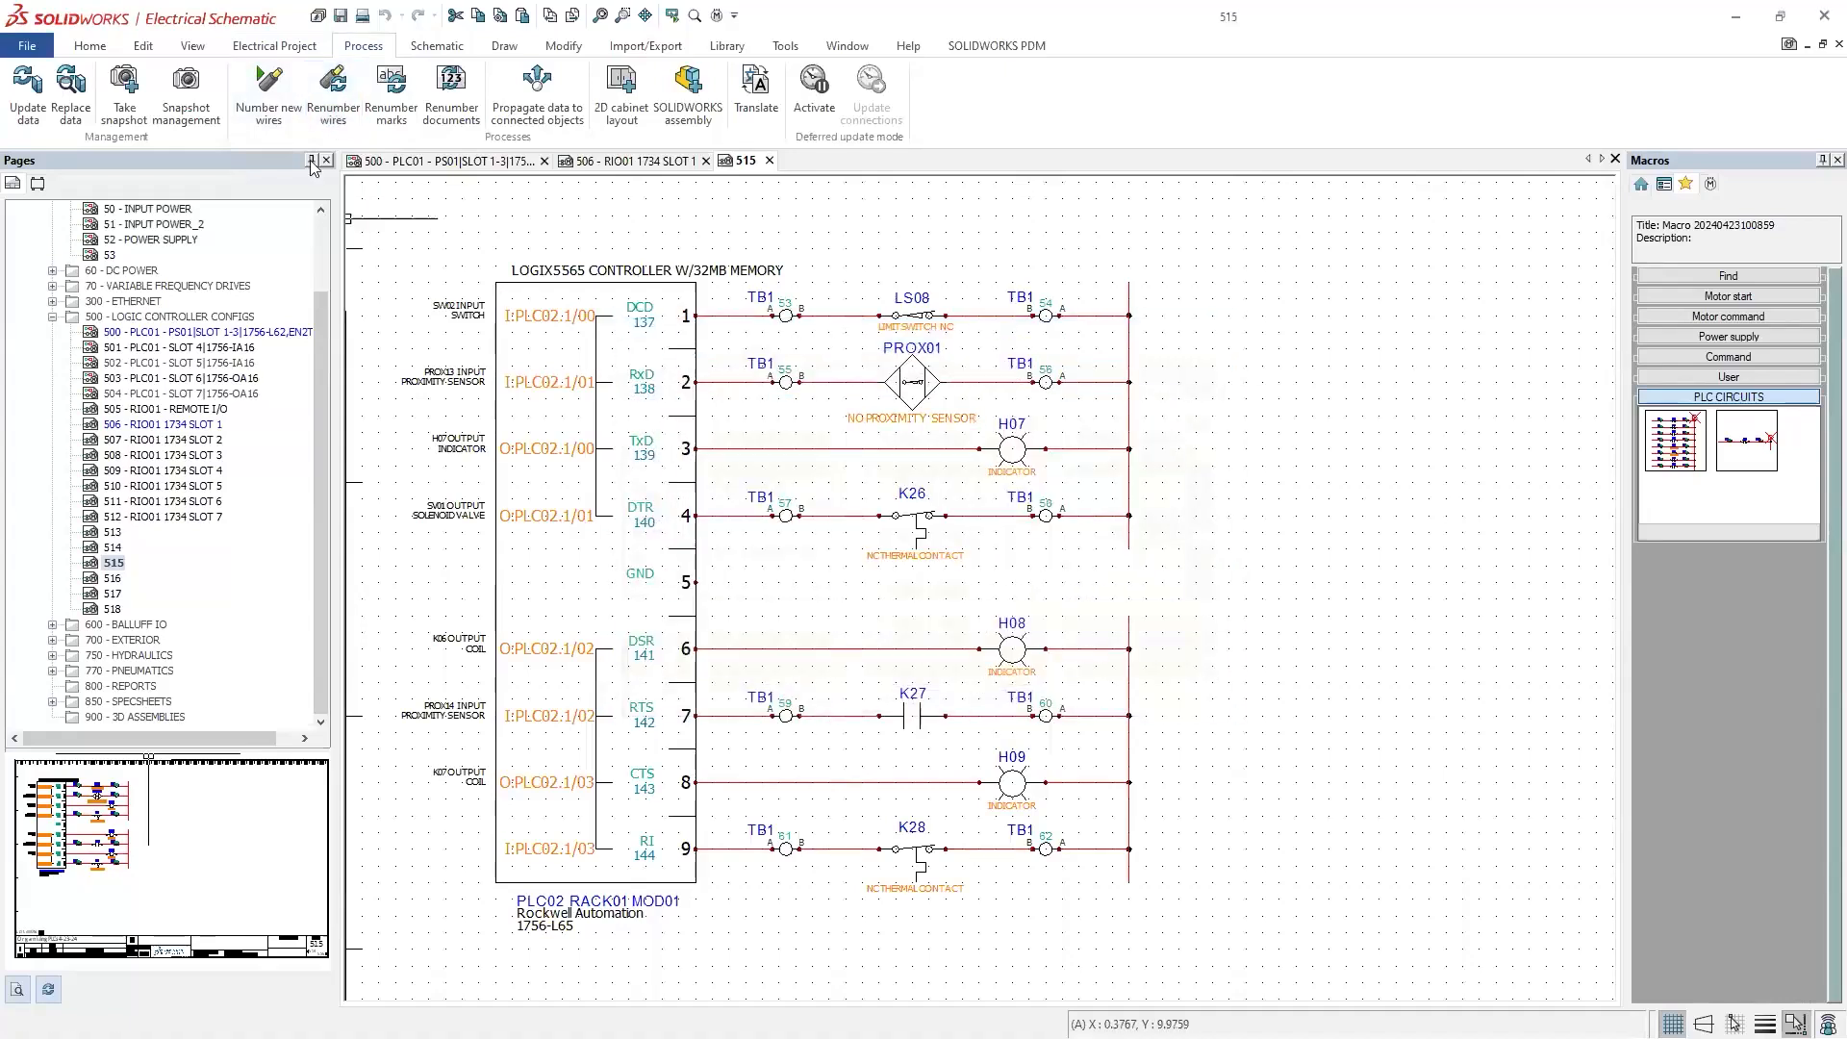
{"action": "left_click", "coordinate": [269, 94]}
{"action": "left_click", "coordinate": [987, 570]}
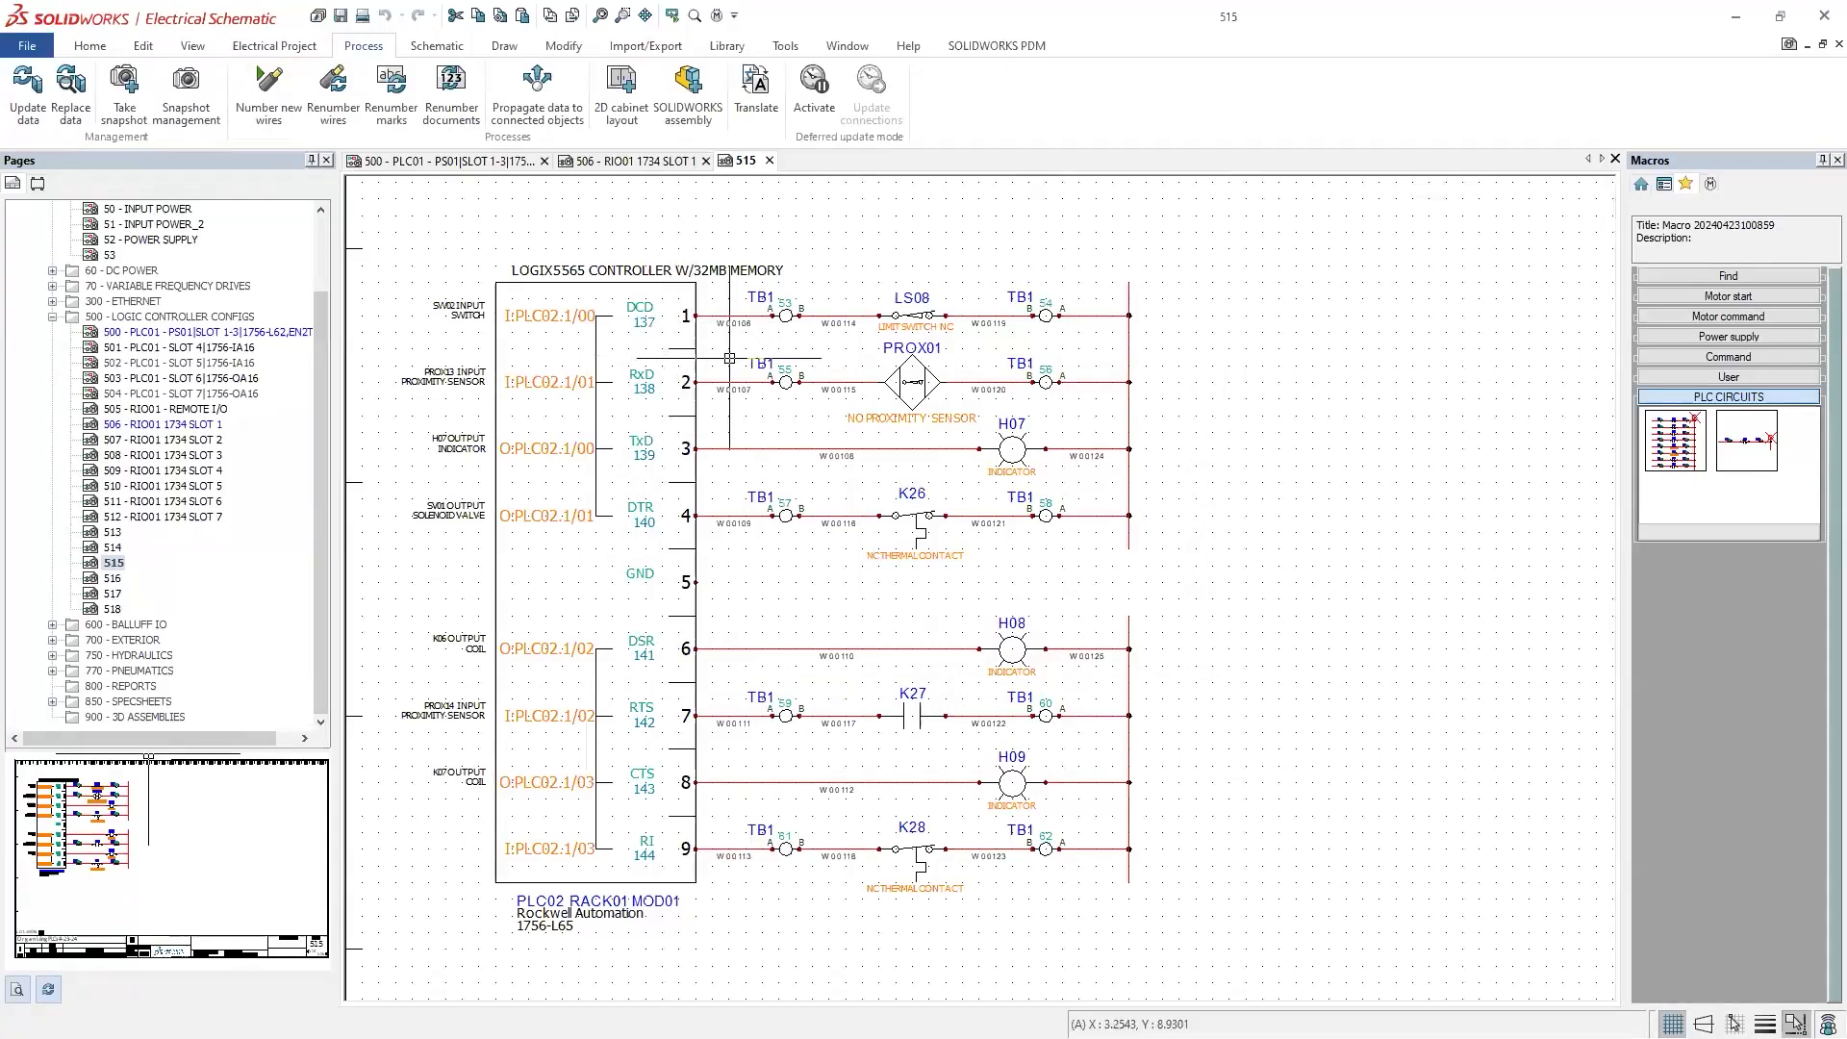
{"action": "scroll", "coordinate": [718, 332], "scroll_direction": "up", "scroll_amount": 2}
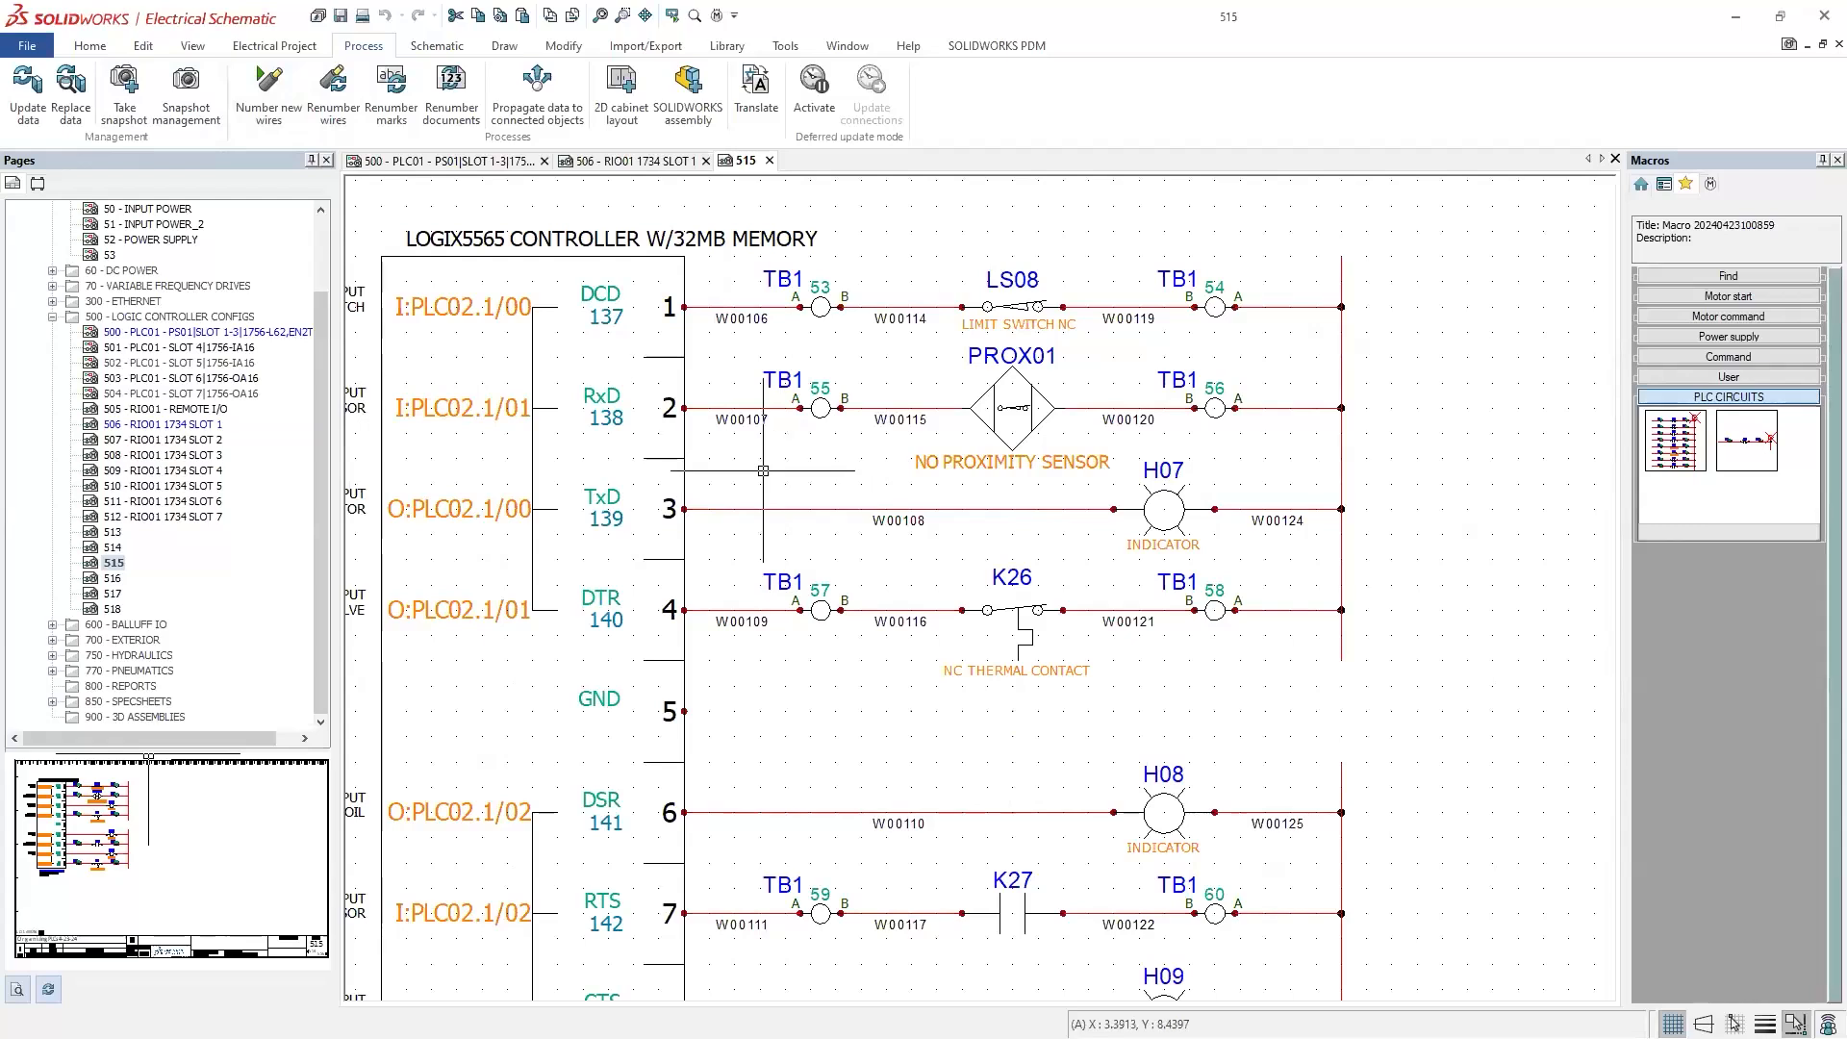
{"action": "scroll", "coordinate": [763, 471], "scroll_direction": "down", "scroll_amount": 2}
{"action": "middle_click_drag", "start_coordinate": [768, 472], "coordinate": [821, 442]}
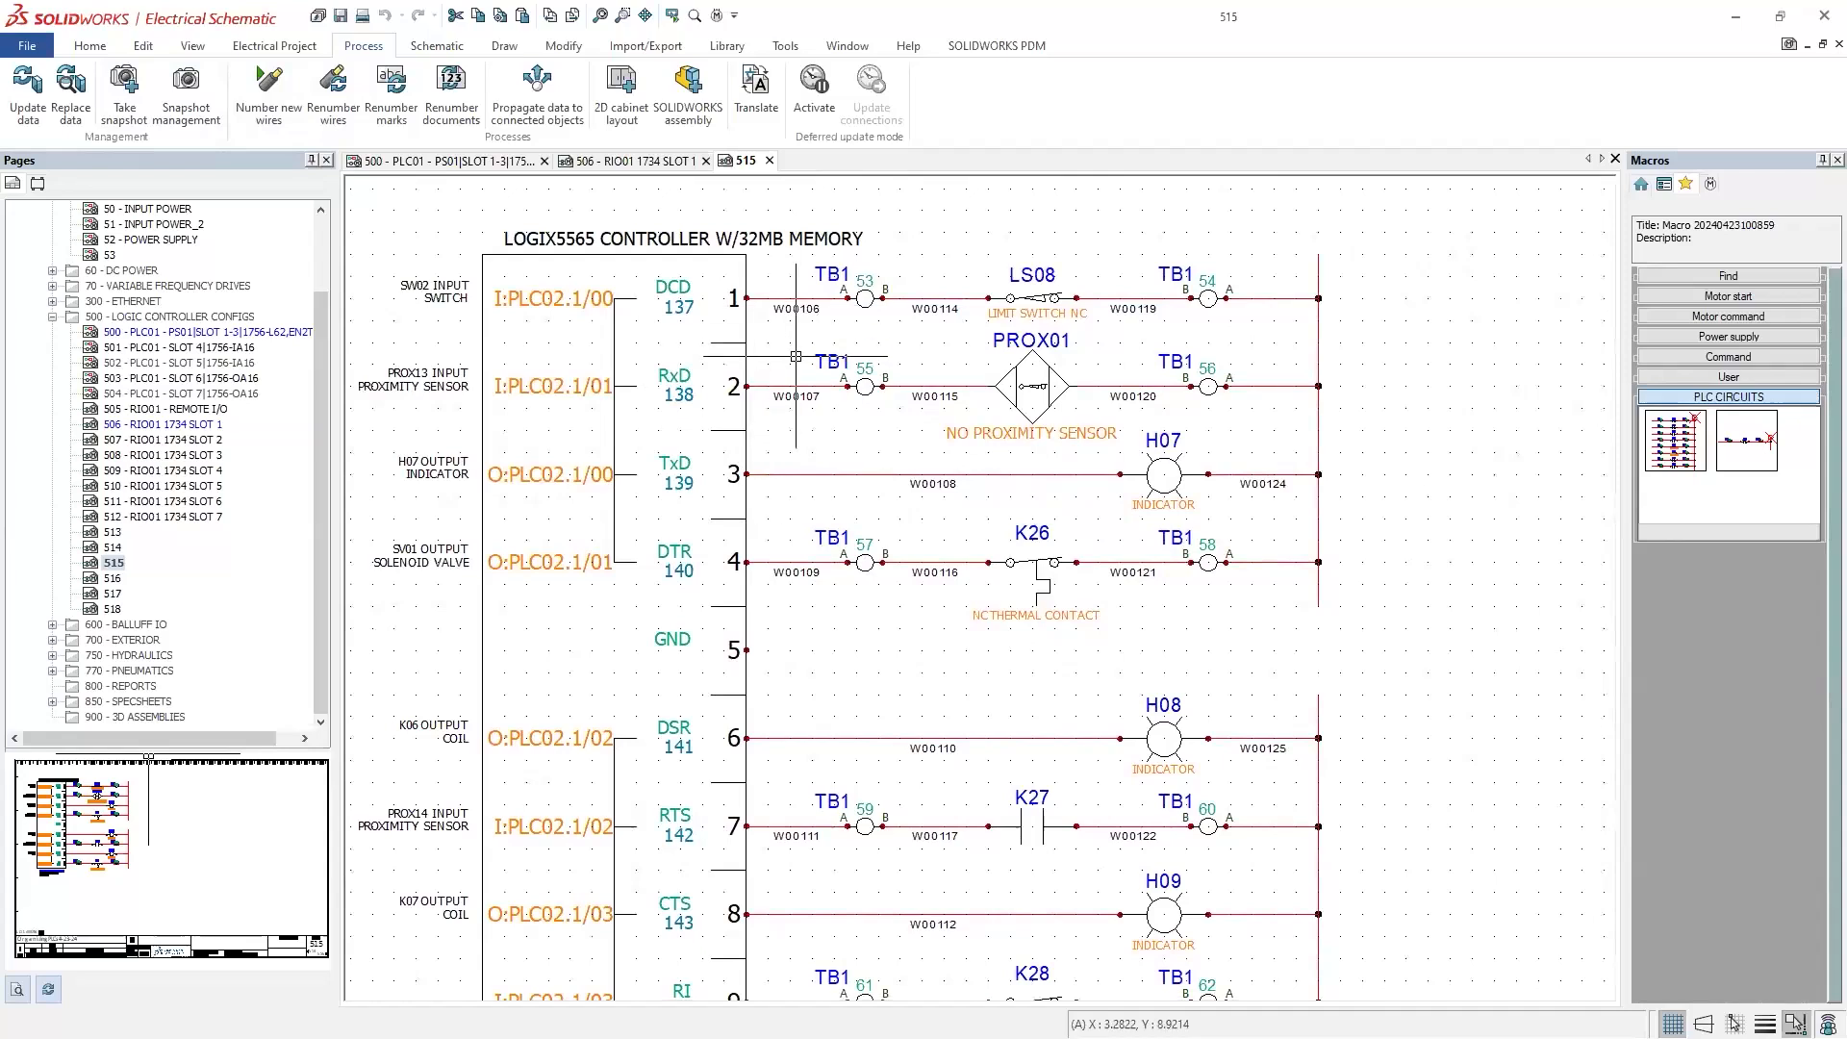
Step: Recheck the Wires without mark design rule against the newly numbered wires and close the manager
{"action": "left_click", "coordinate": [274, 45]}
{"action": "left_click", "coordinate": [963, 94]}
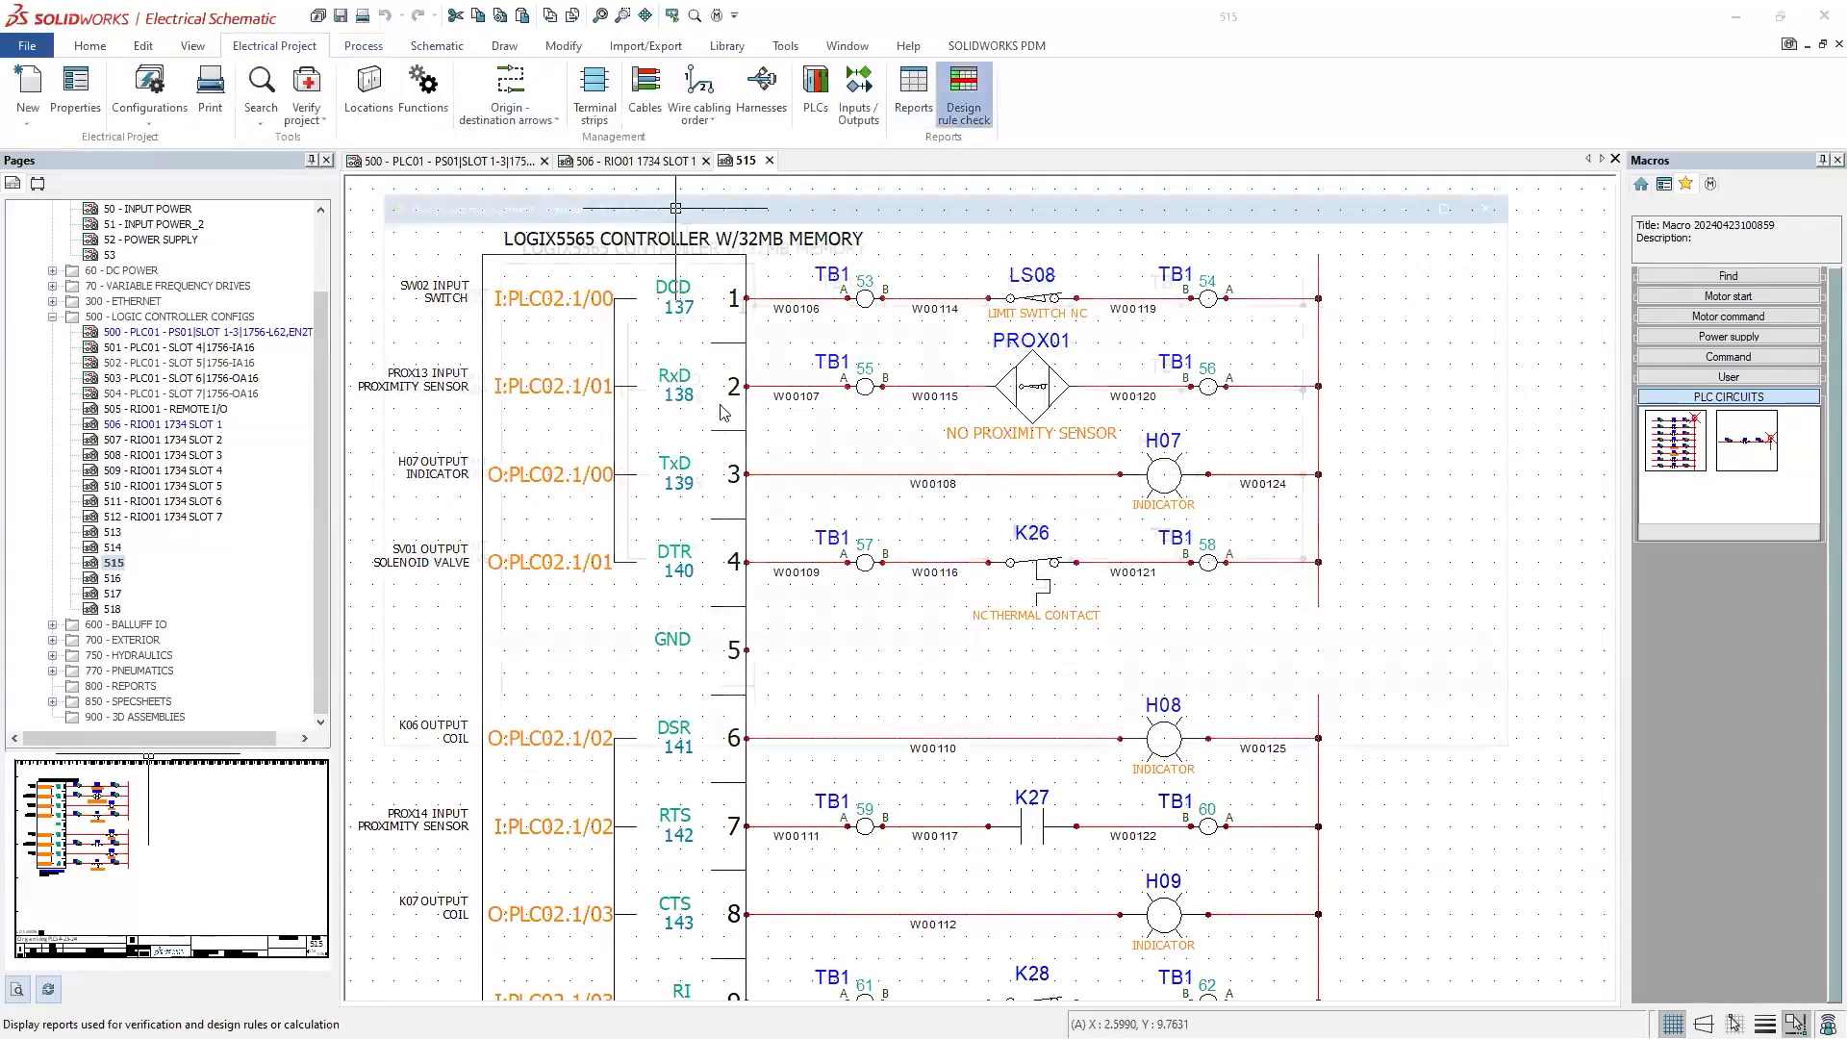
{"action": "left_click", "coordinate": [463, 359]}
{"action": "left_click", "coordinate": [464, 347]}
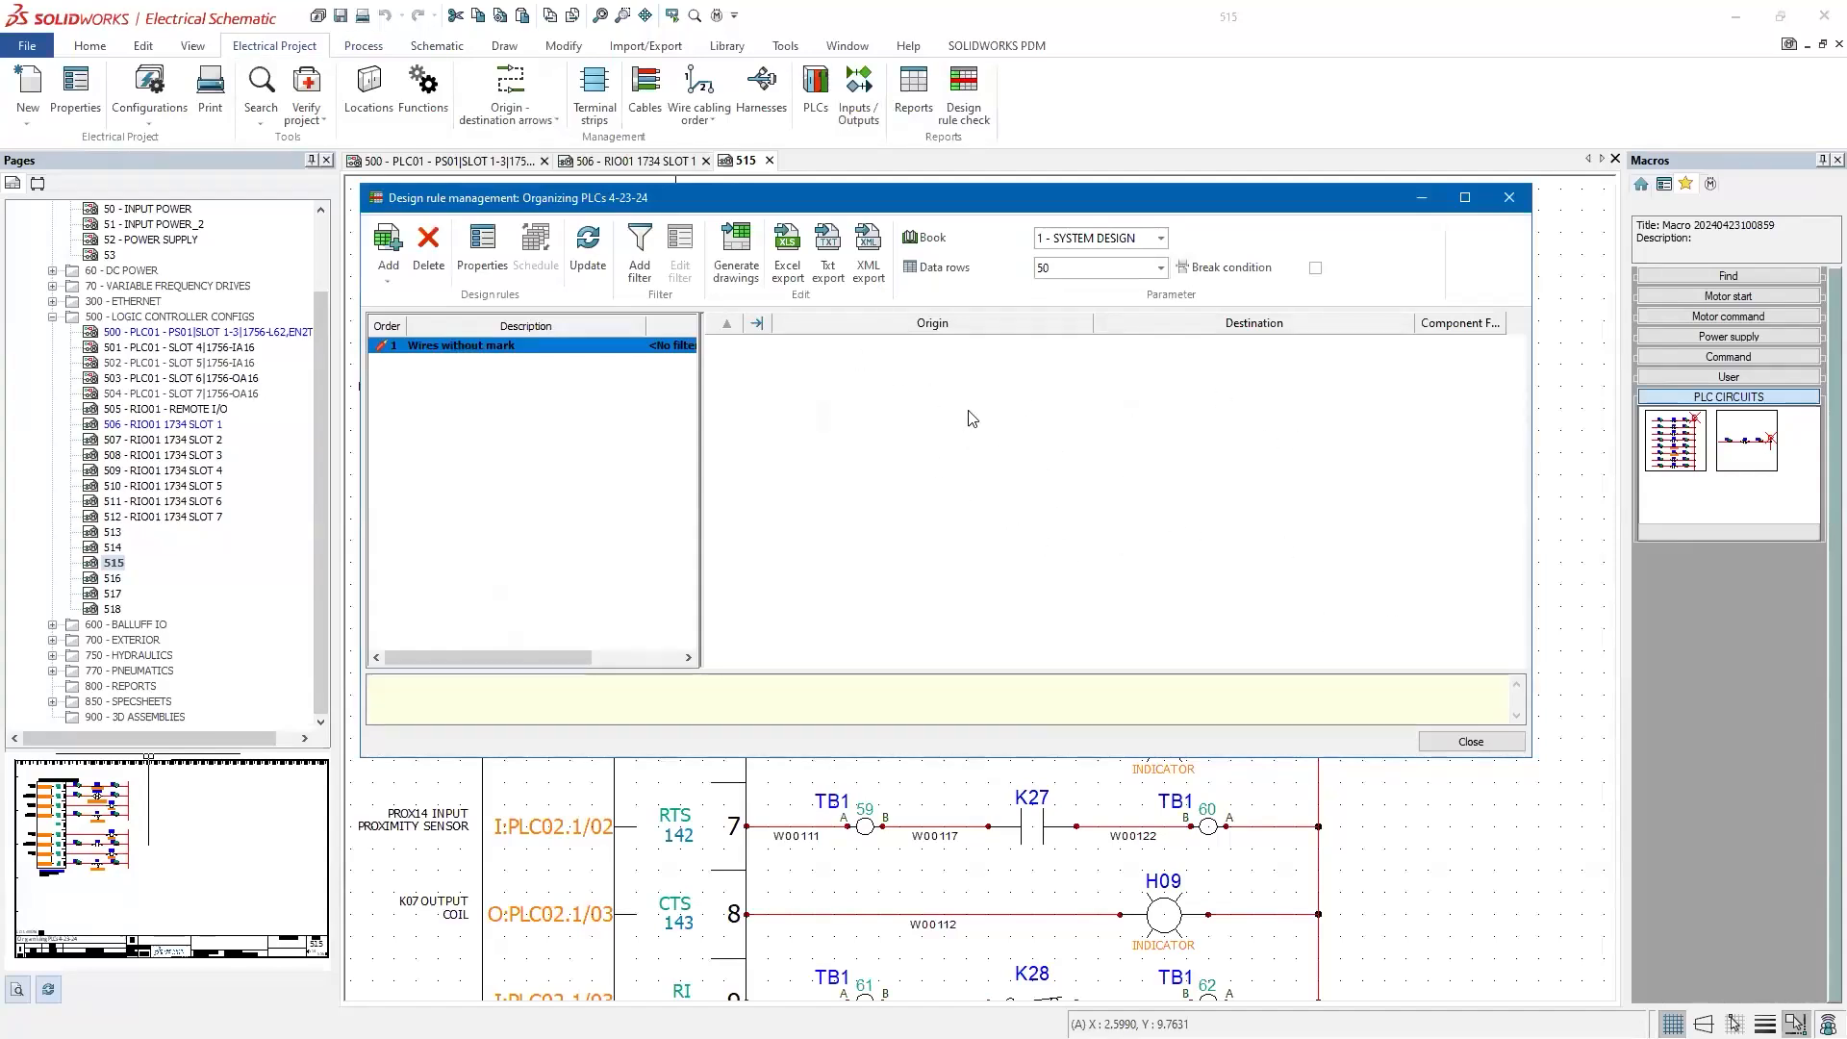
{"action": "left_click", "coordinate": [1508, 199]}
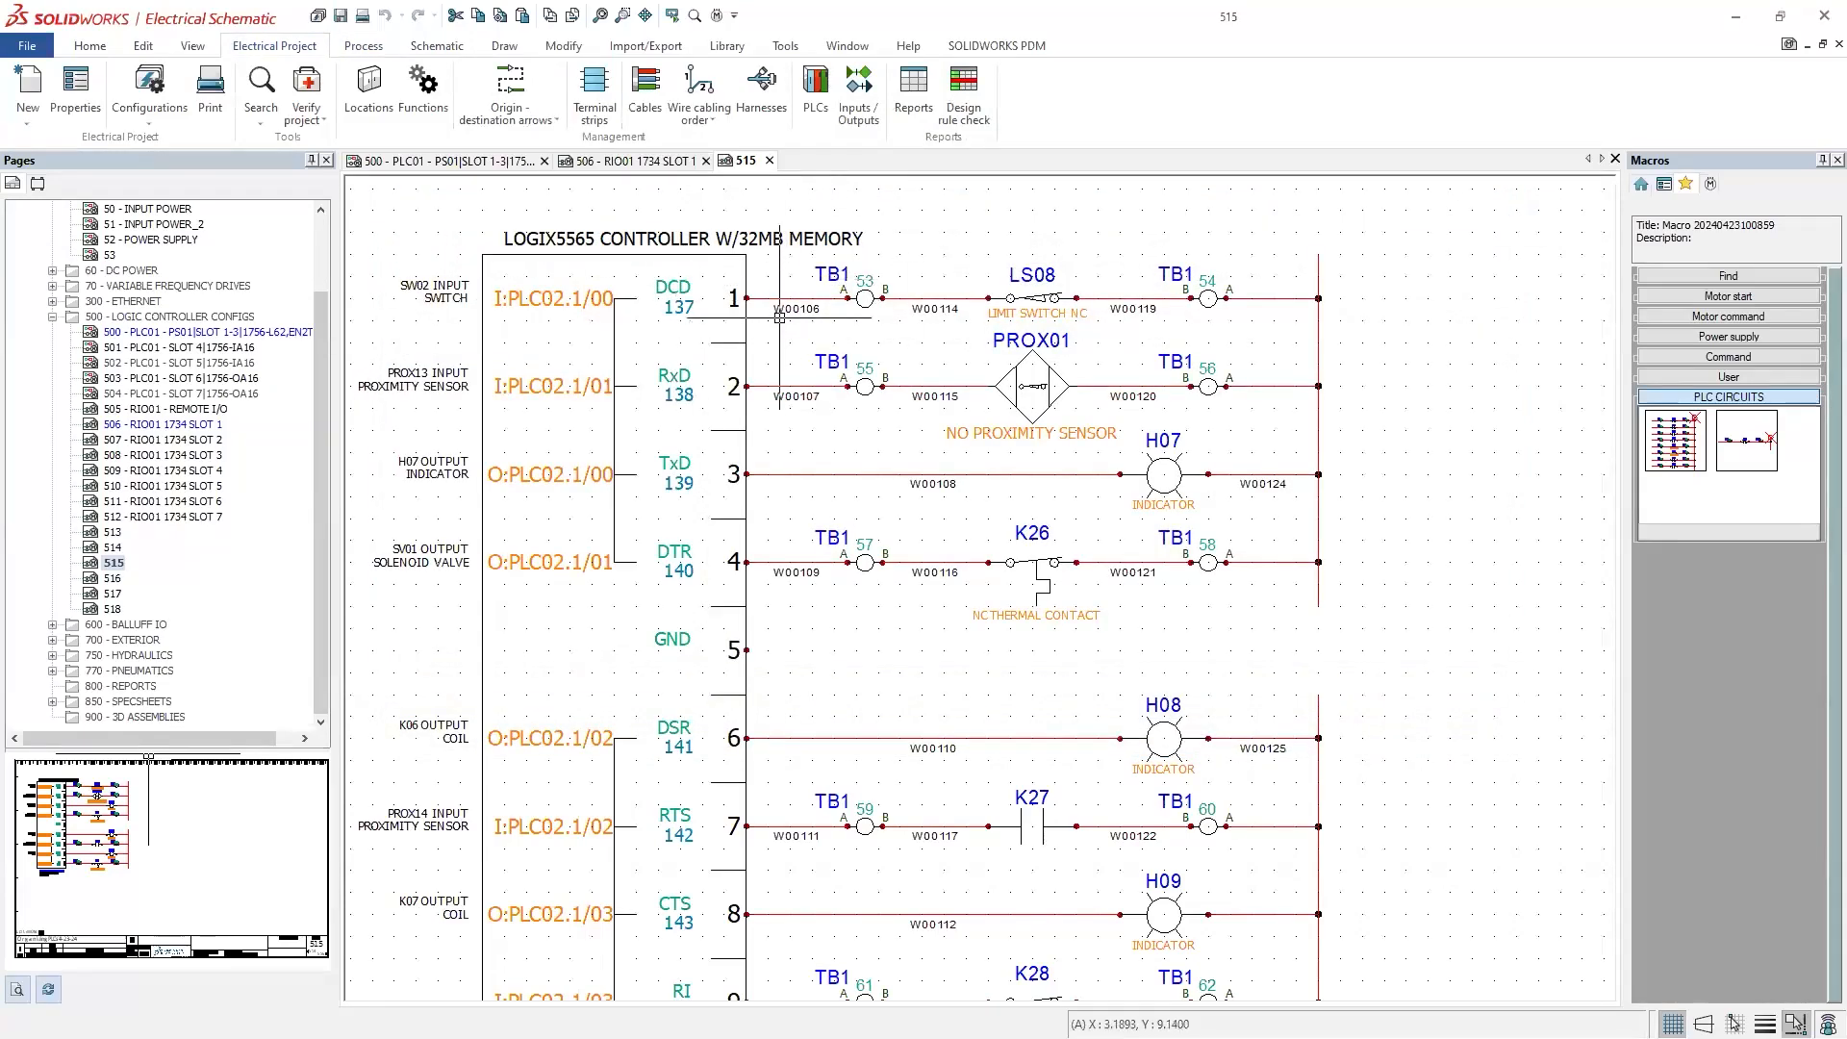
{"action": "scroll", "coordinate": [794, 318], "scroll_direction": "up", "scroll_amount": 1}
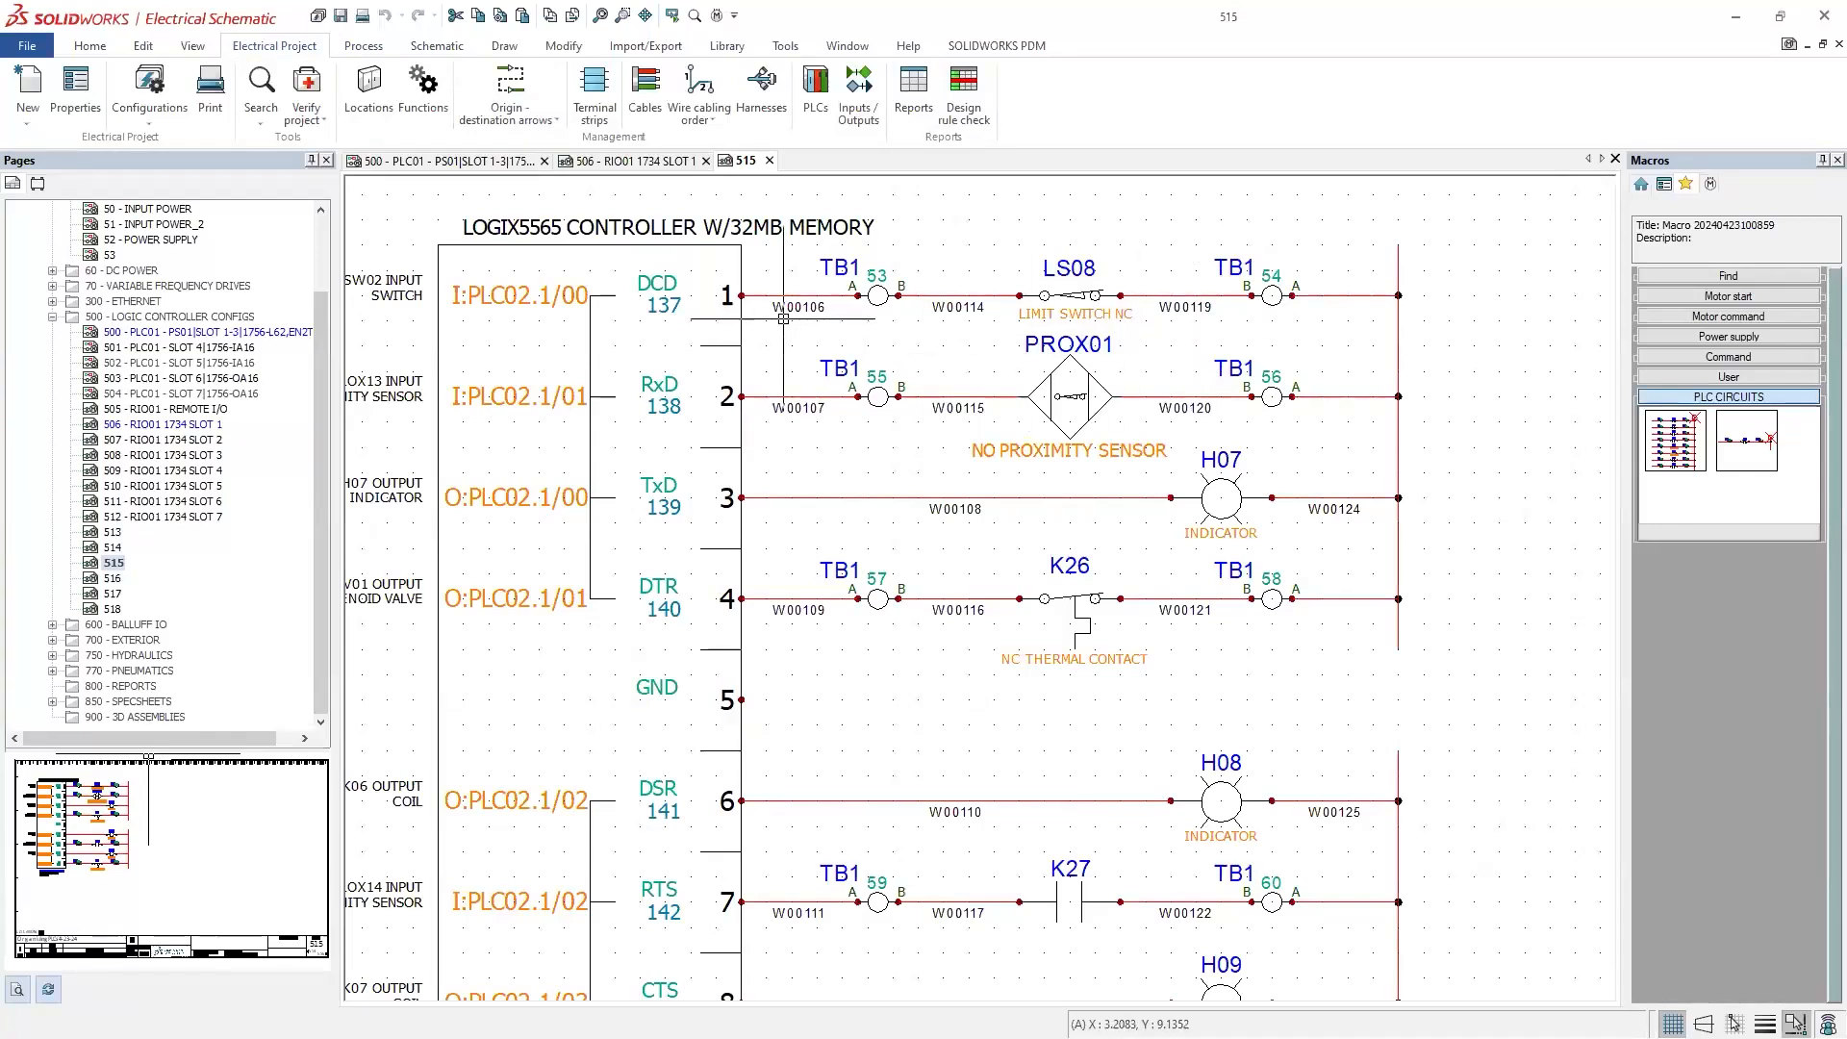
{"action": "left_click", "coordinate": [508, 320]}
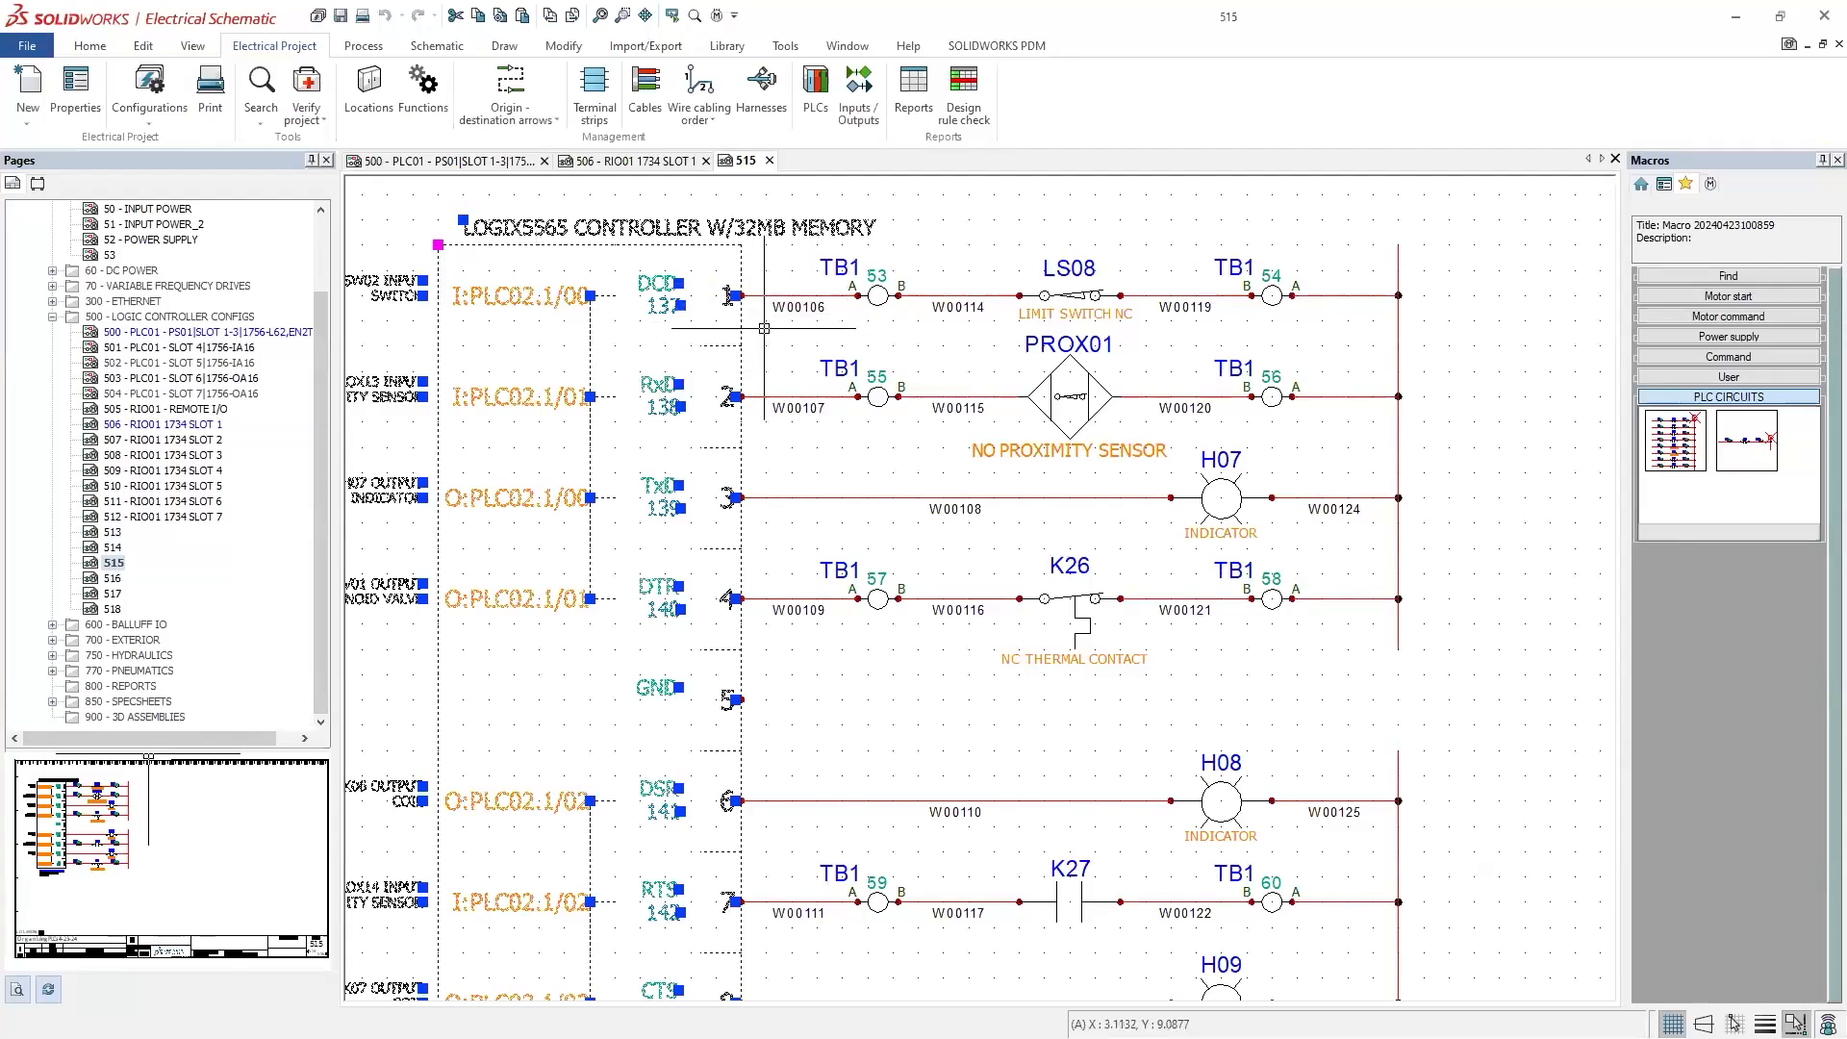
{"action": "key", "text": "Escape"}
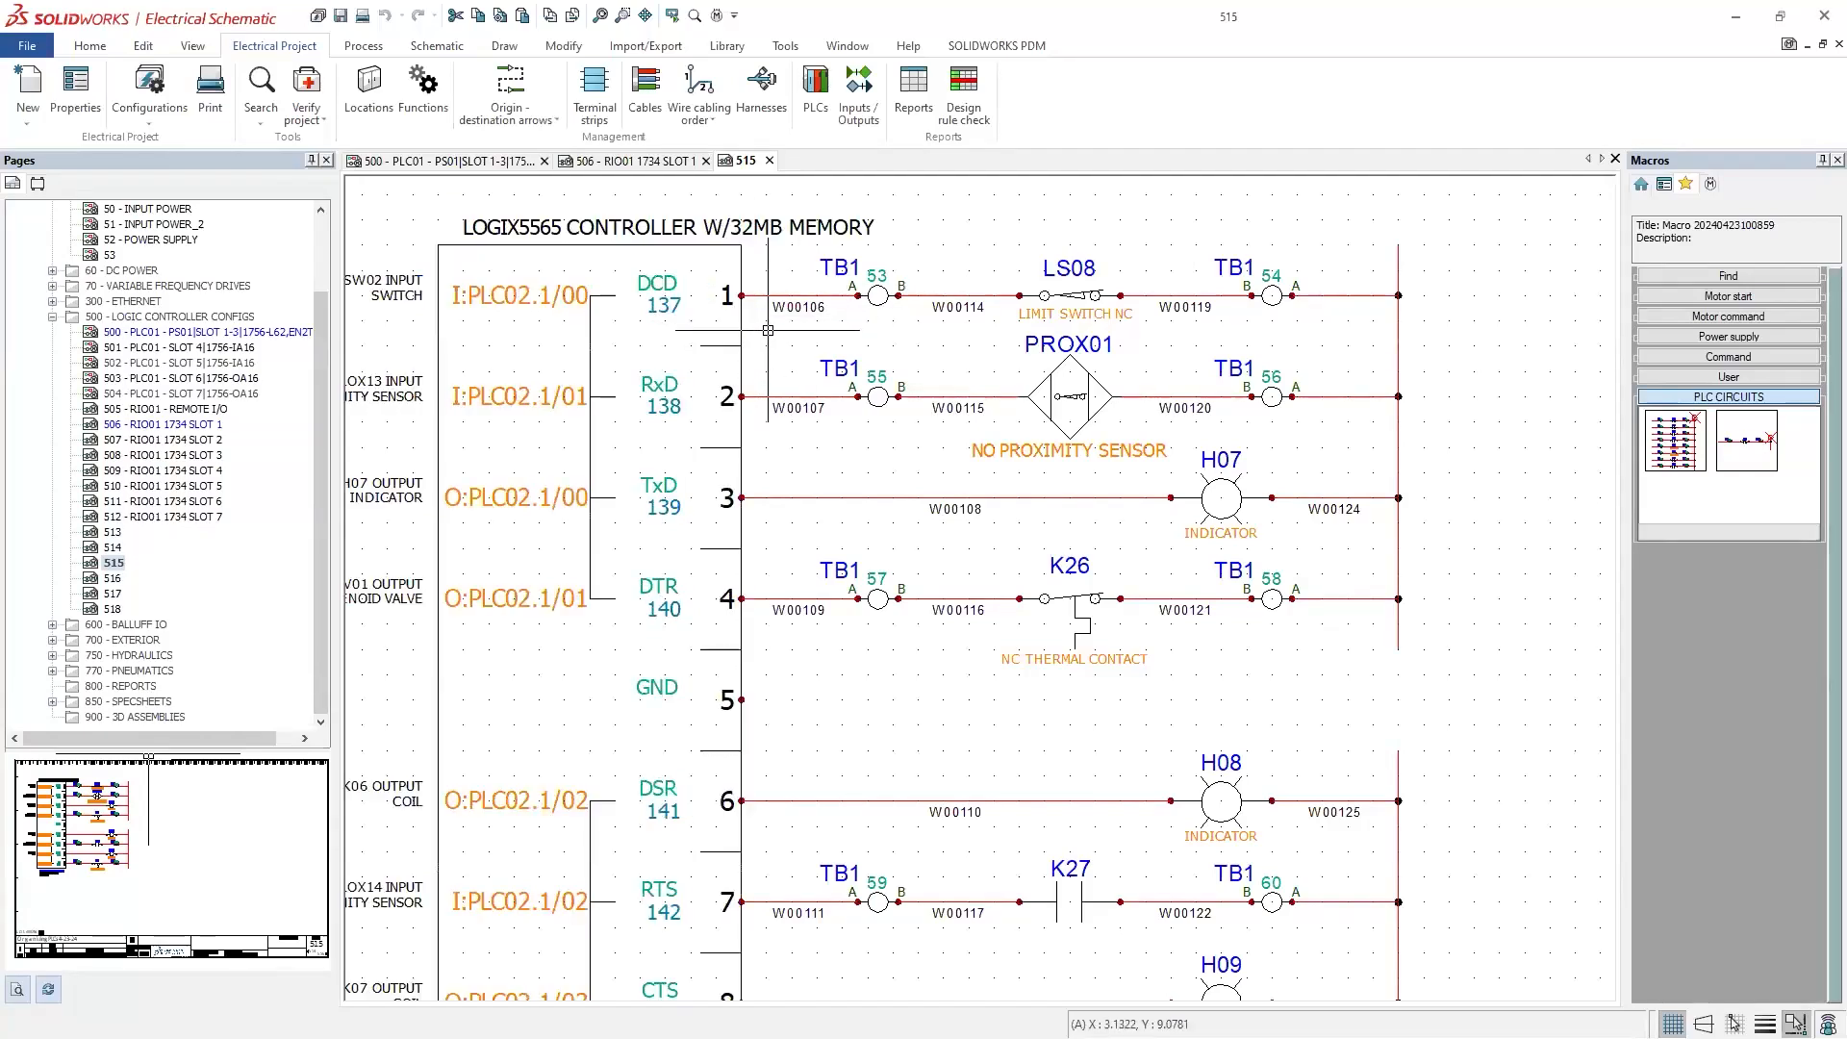
Step: Add a propagation to connected objects that copies the channel address from the PLC channel
{"action": "left_click", "coordinate": [364, 46]}
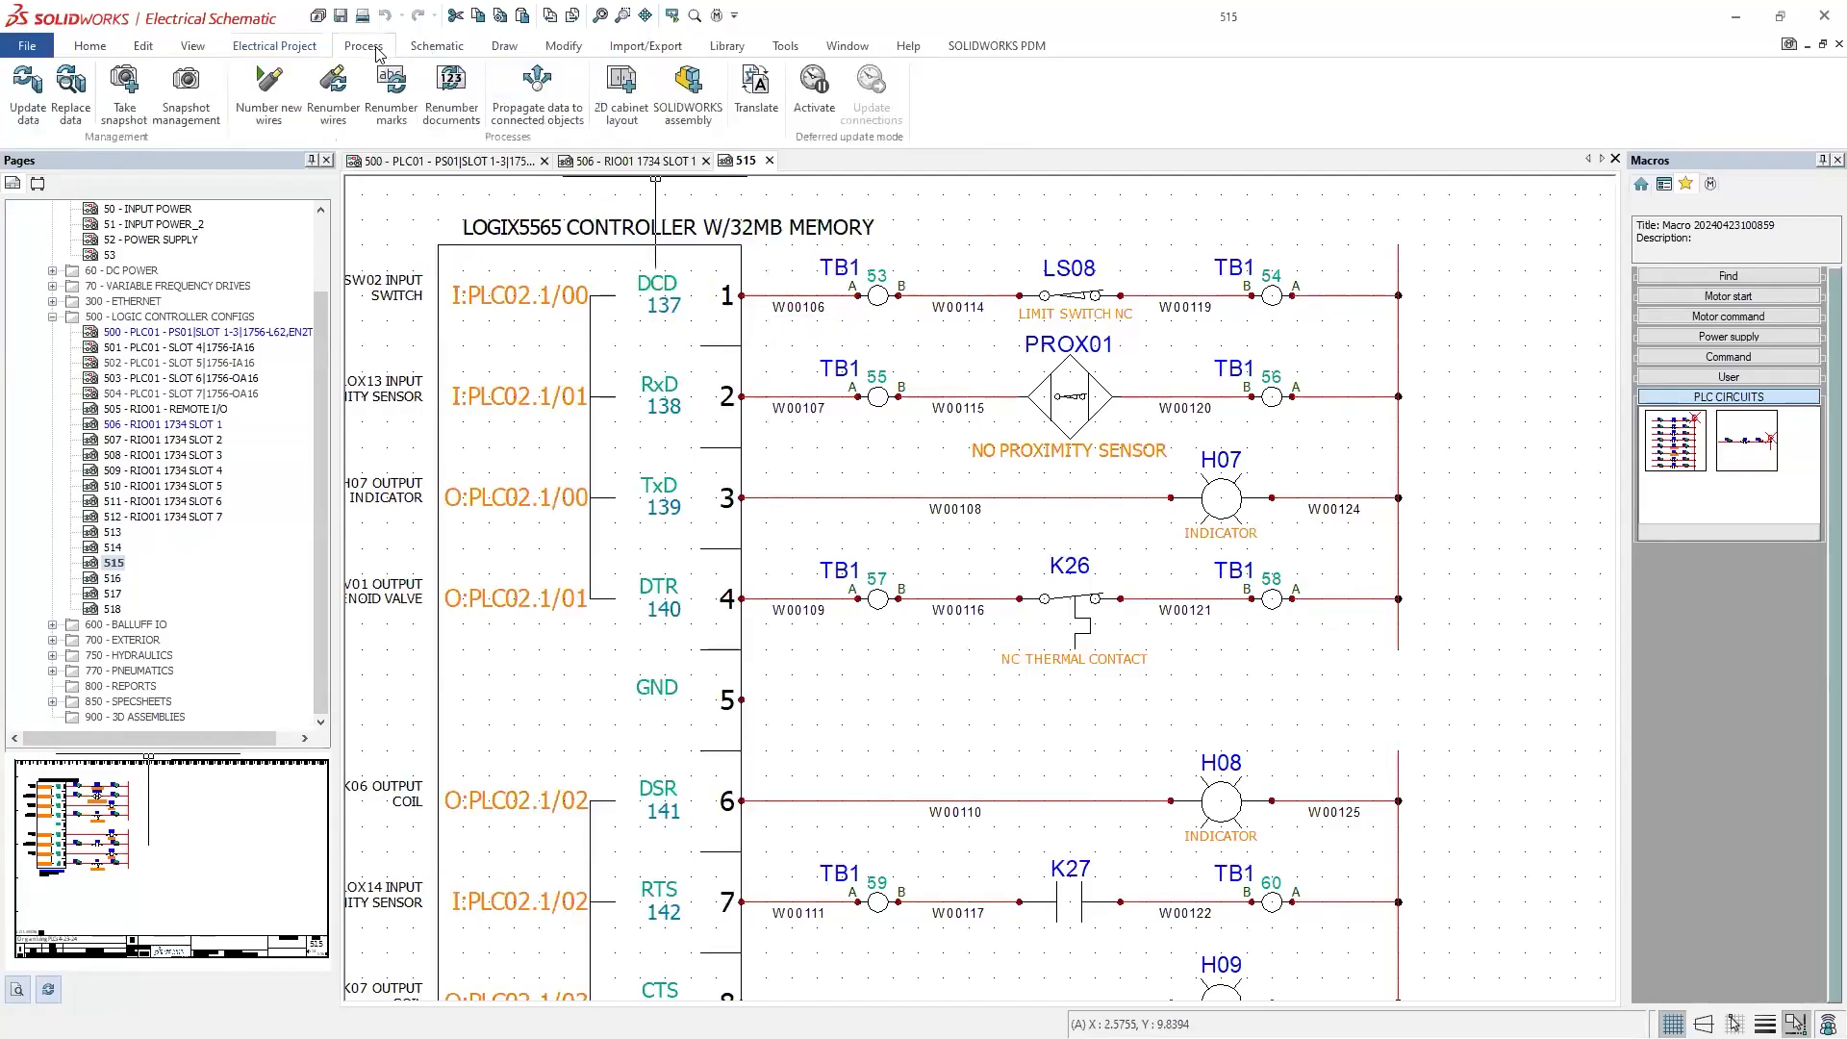
{"action": "left_click", "coordinate": [546, 97]}
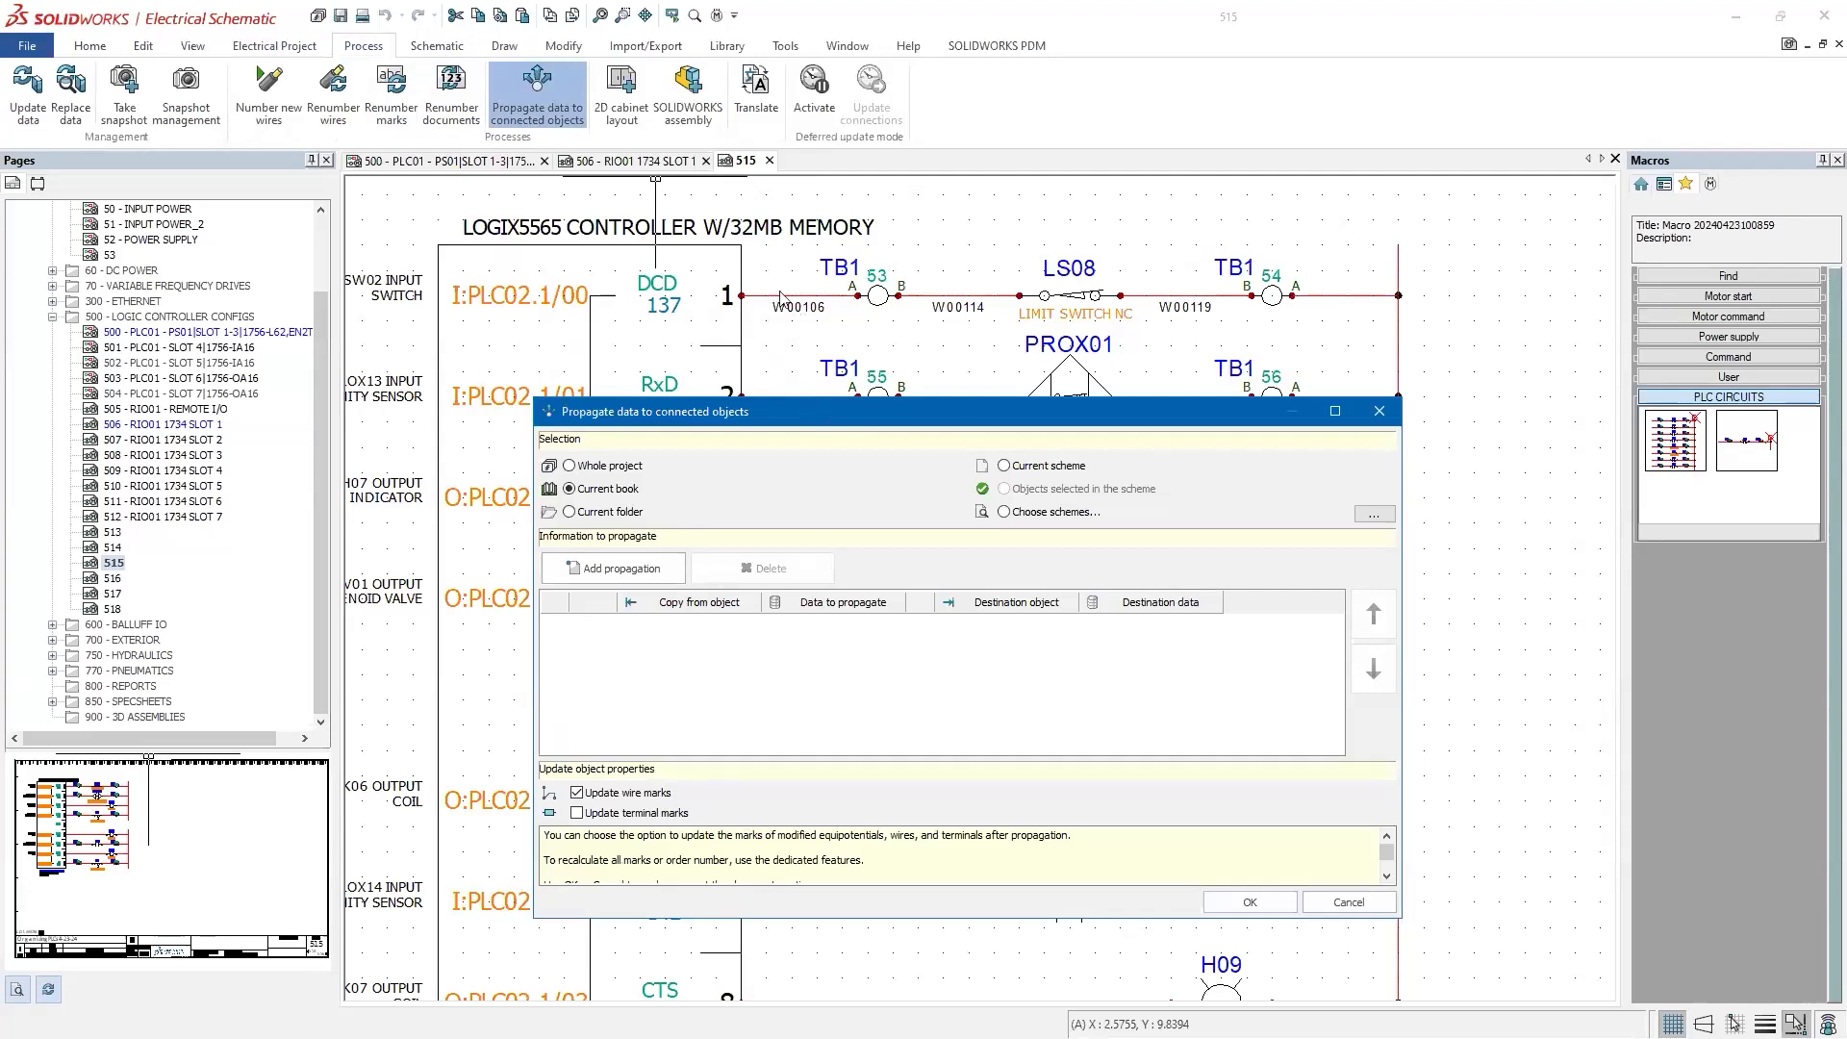
{"action": "left_click", "coordinate": [616, 395]}
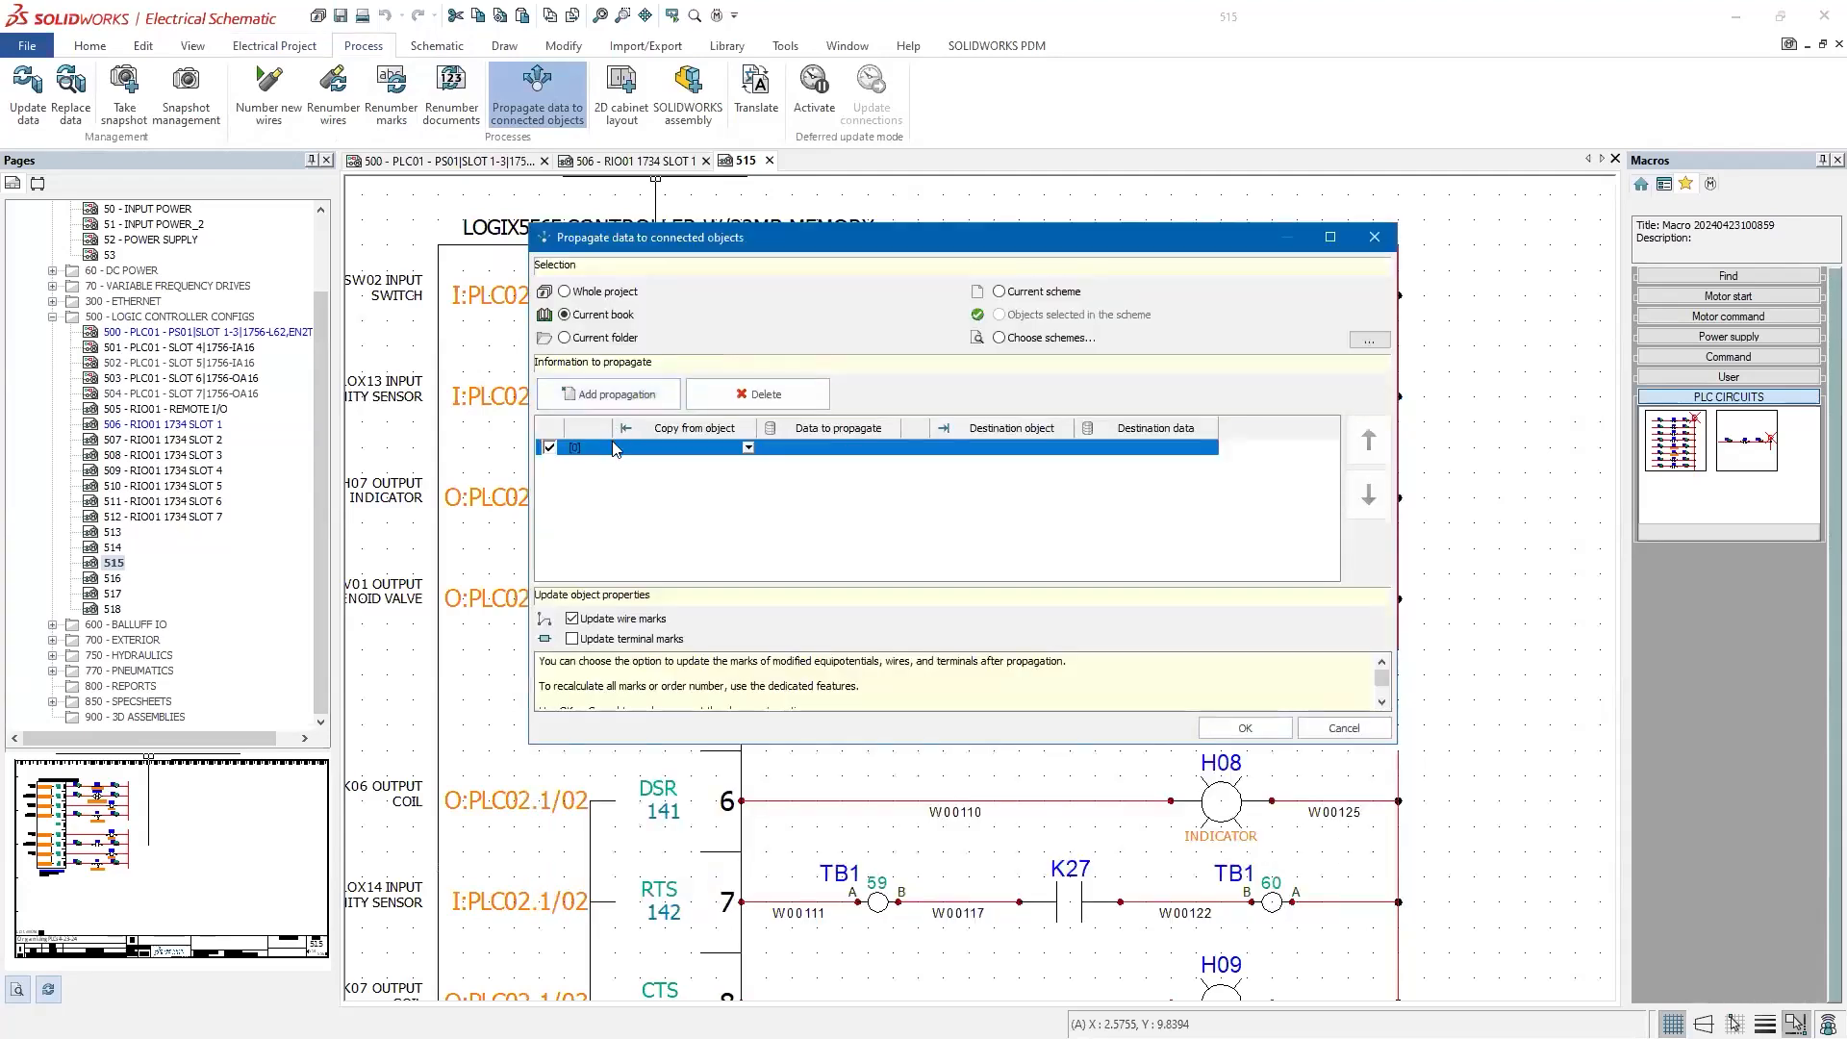
{"action": "left_click", "coordinate": [624, 450]}
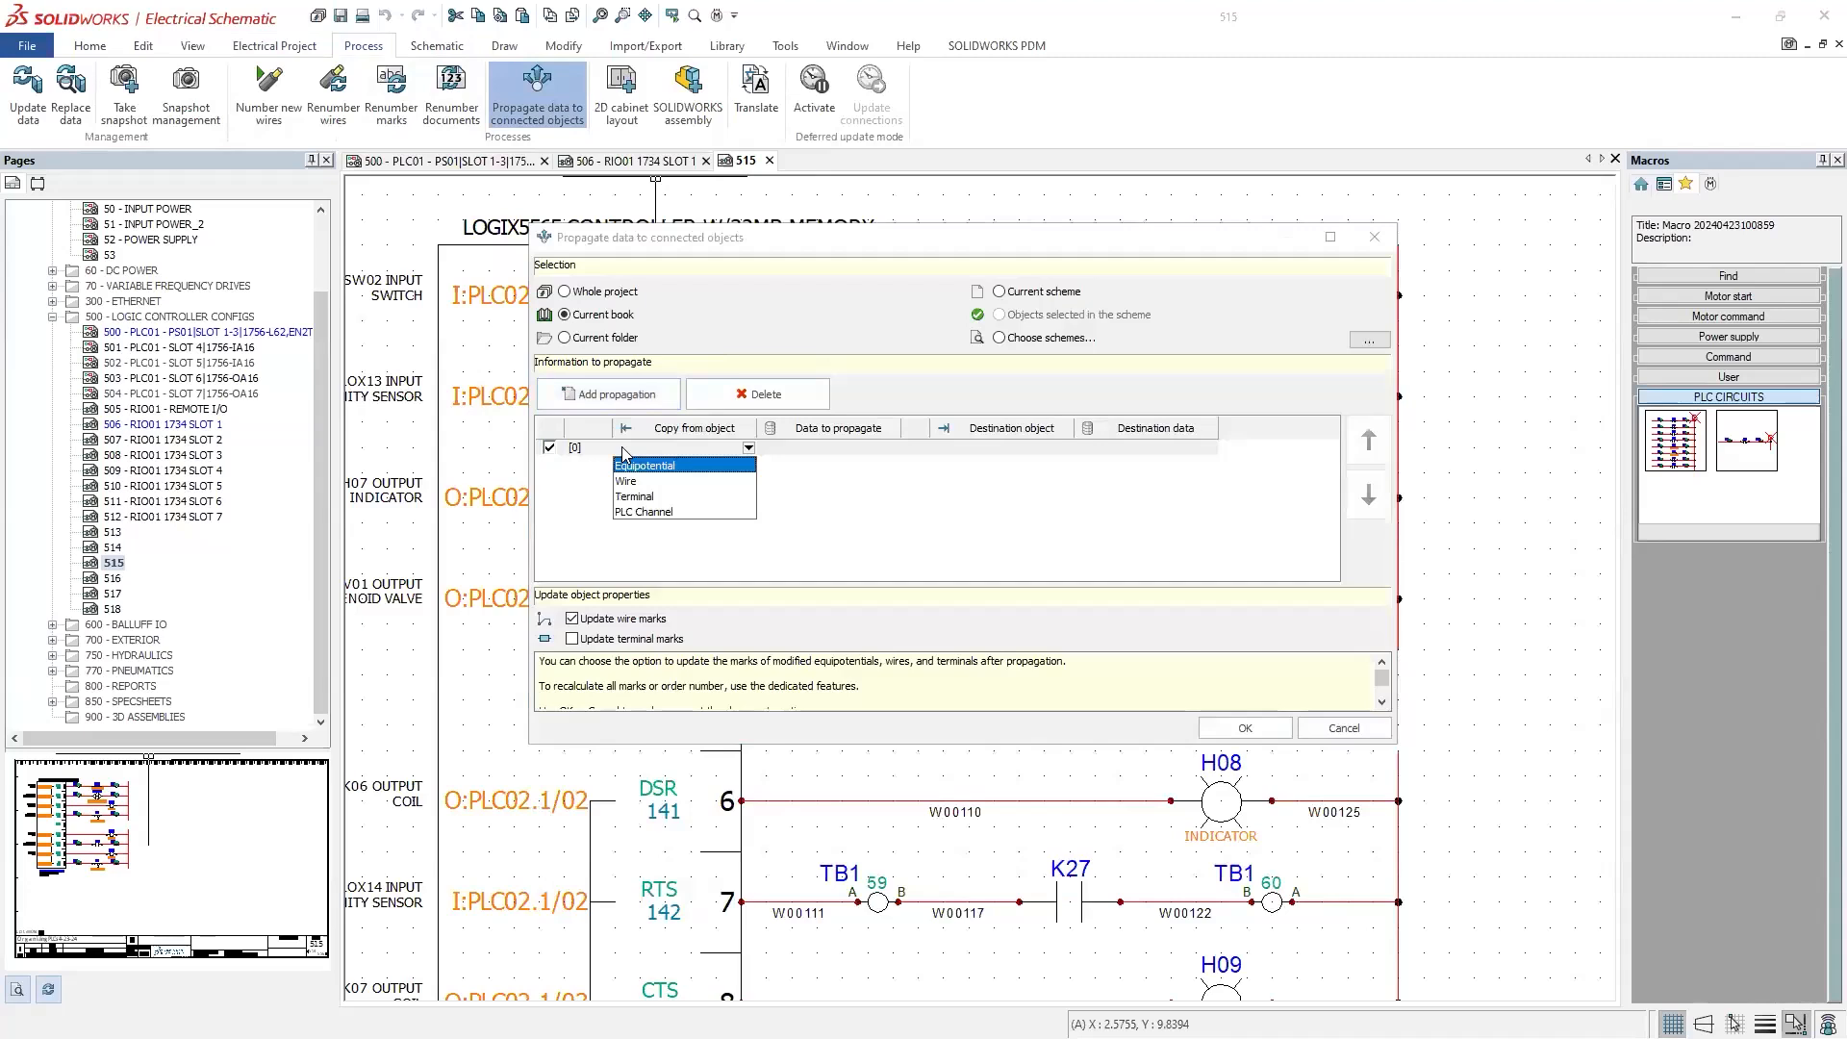
{"action": "left_click", "coordinate": [673, 512]}
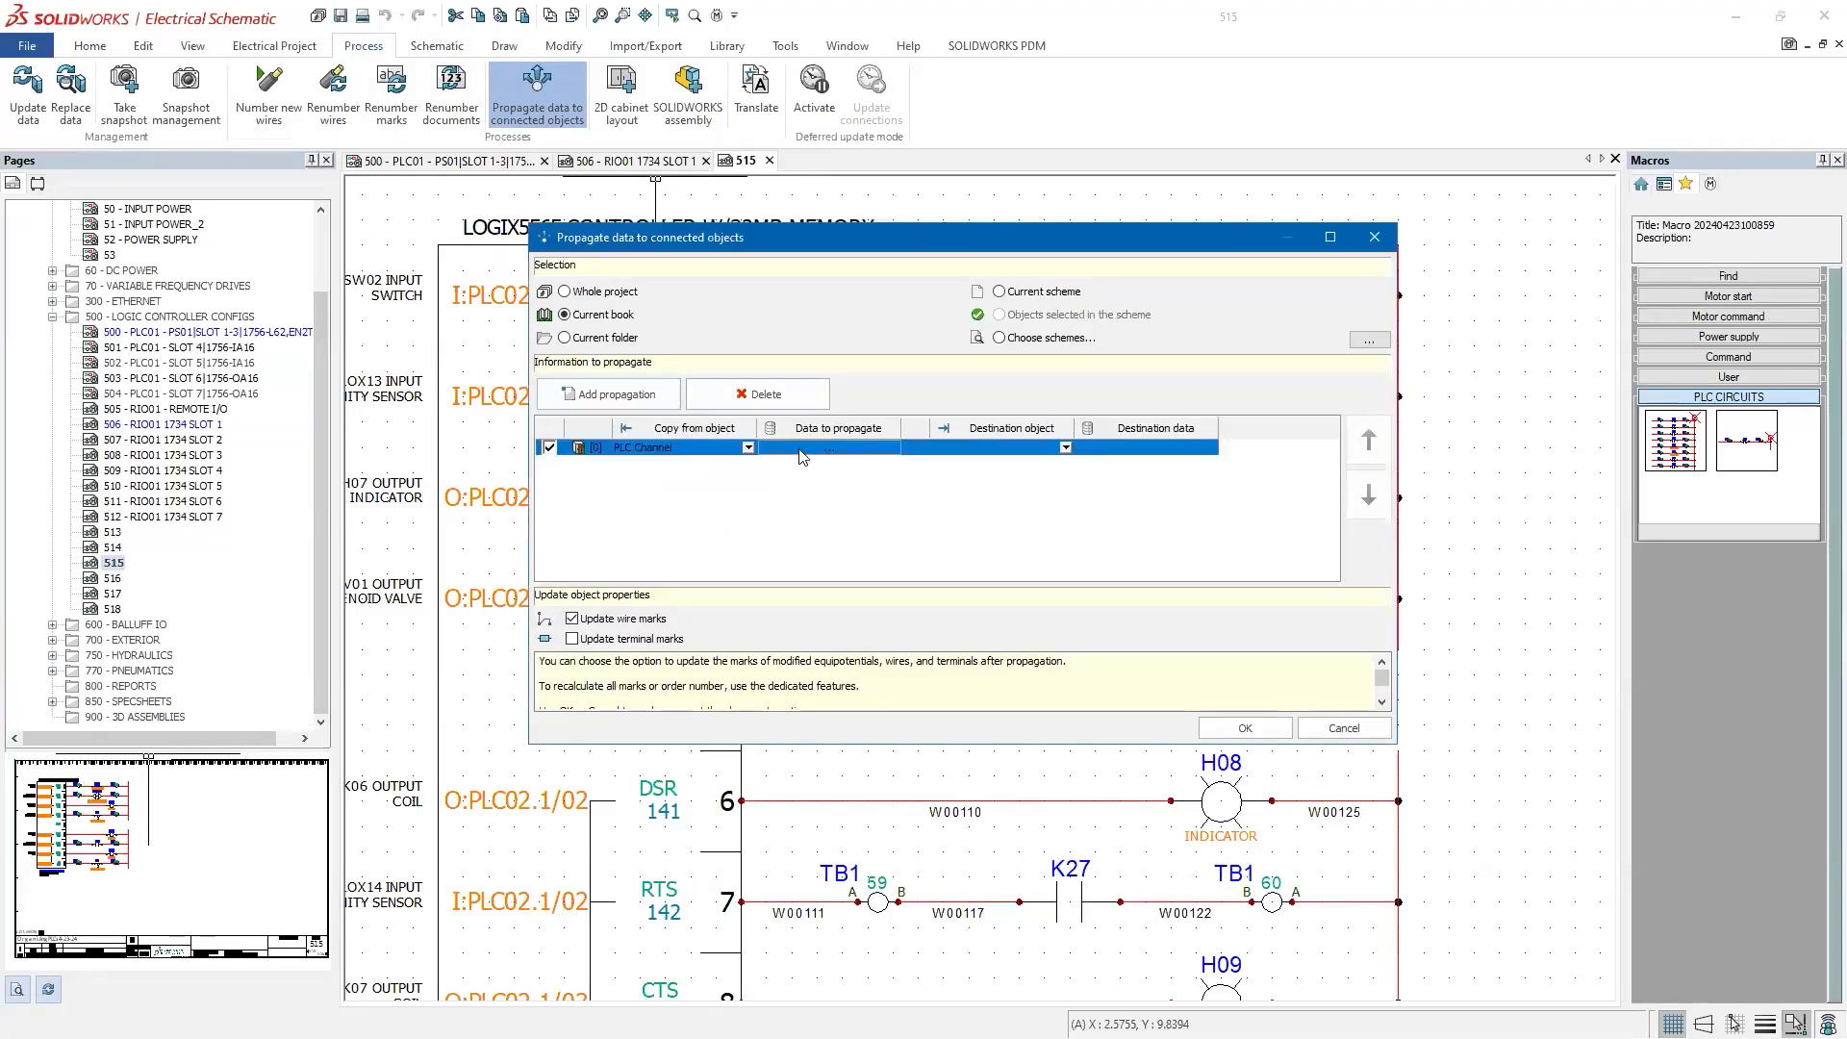
{"action": "left_click", "coordinate": [803, 449]}
{"action": "left_click", "coordinate": [826, 497]}
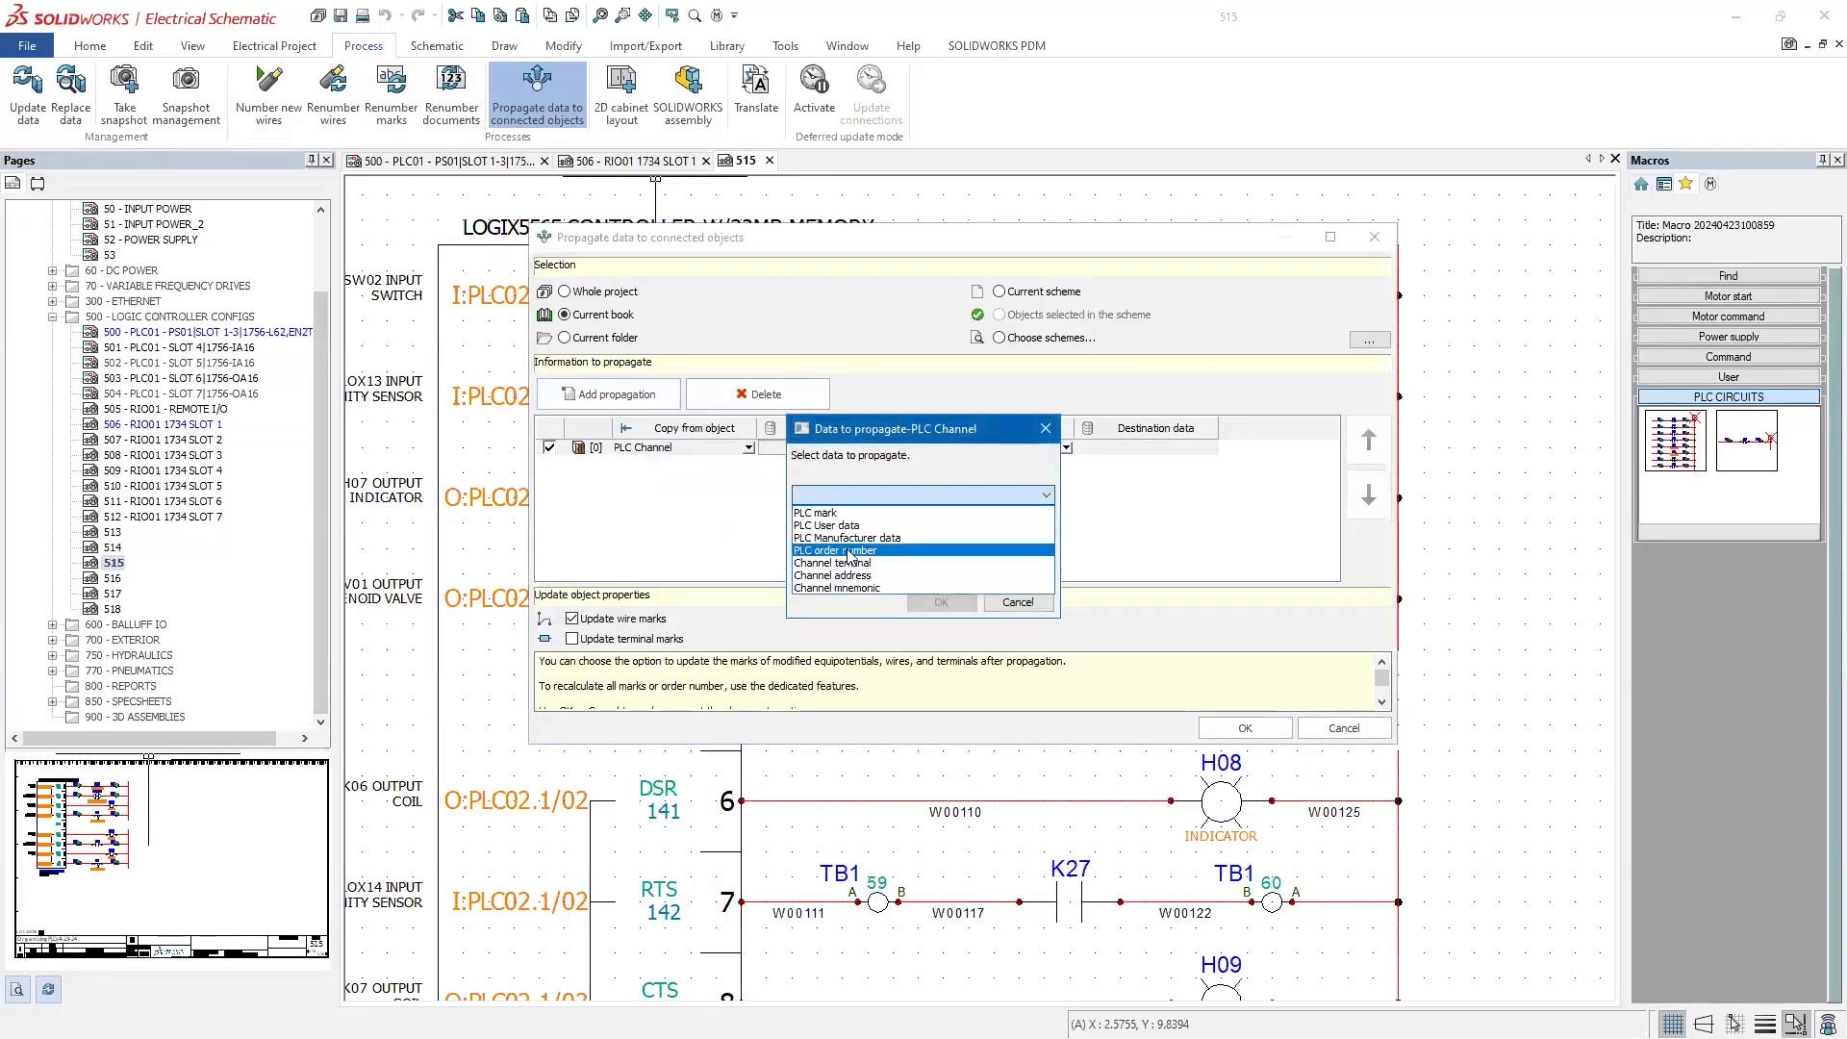
{"action": "left_click", "coordinate": [846, 575]}
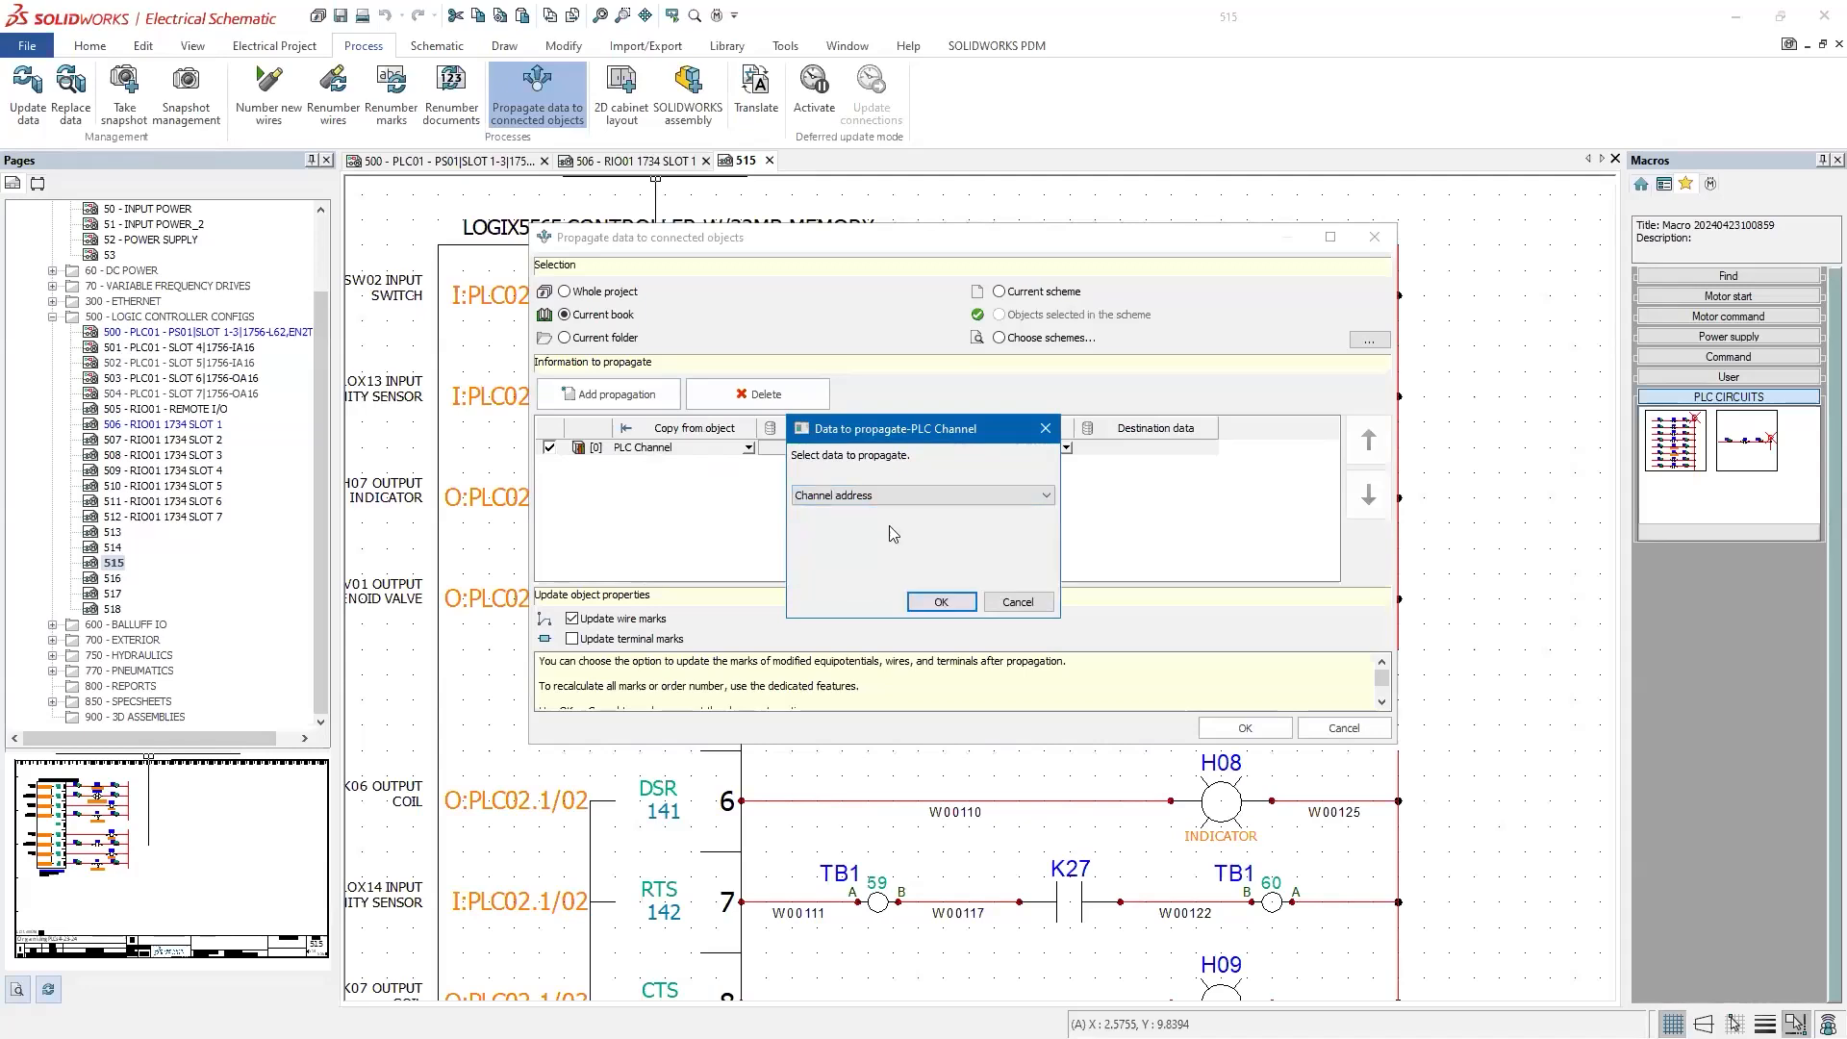
{"action": "left_click", "coordinate": [938, 603]}
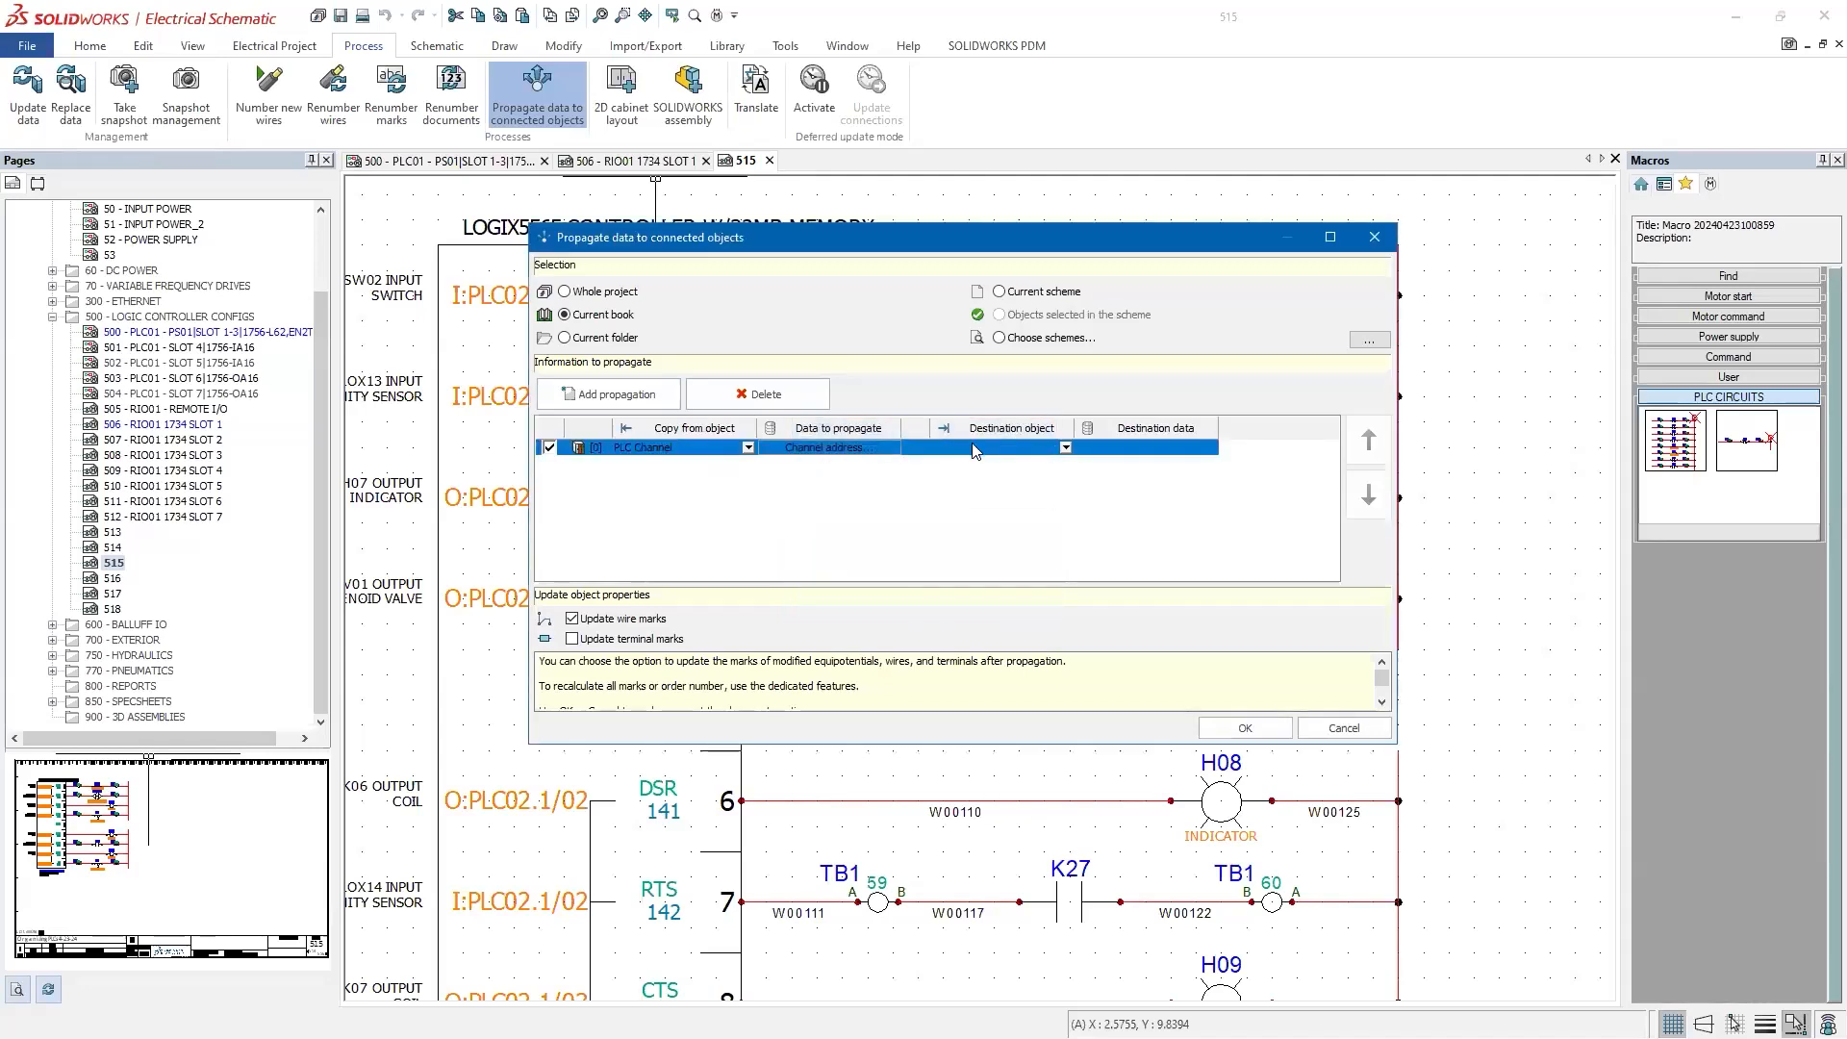
Step: Set the propagation destination to the equipotential's mark and run it for the current book with wire marks updated
{"action": "left_click", "coordinate": [974, 451]}
{"action": "left_click", "coordinate": [961, 466]}
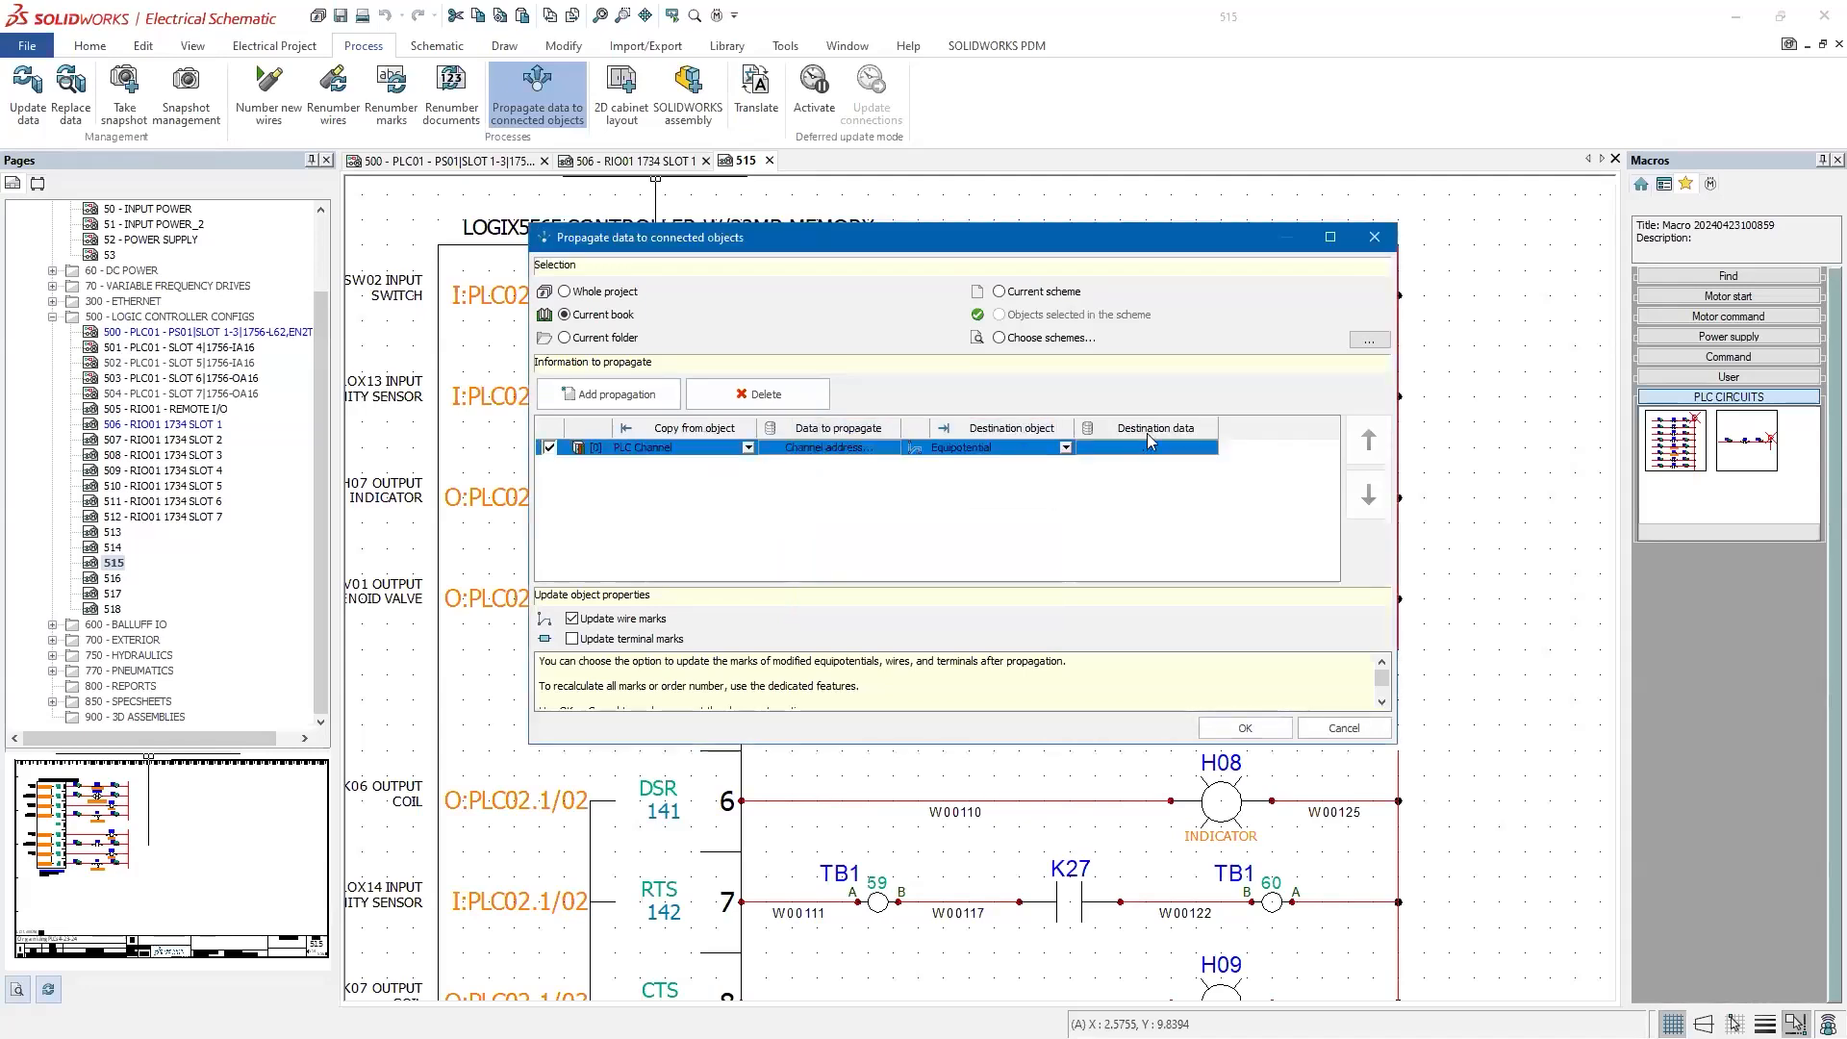
{"action": "left_click", "coordinate": [1149, 447]}
{"action": "left_click", "coordinate": [943, 495]}
{"action": "left_click", "coordinate": [884, 514]}
{"action": "left_click", "coordinate": [948, 602]}
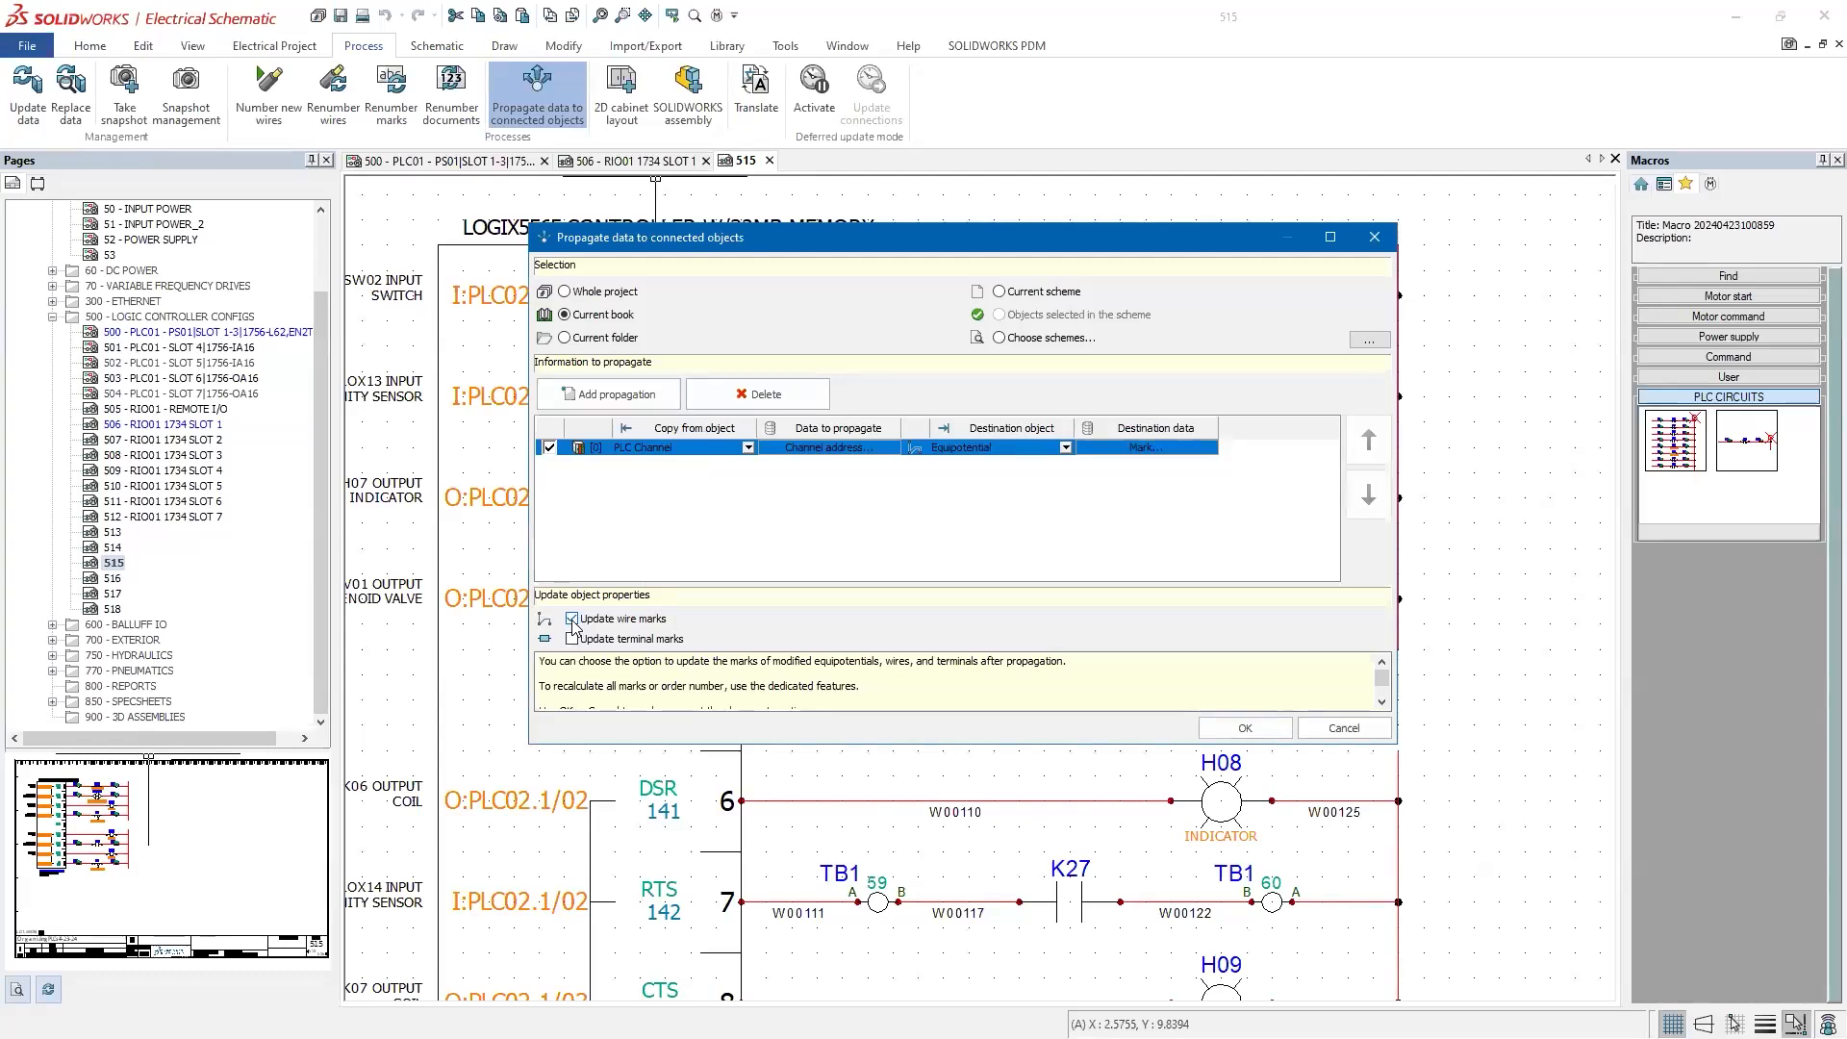
{"action": "left_click", "coordinate": [1276, 733]}
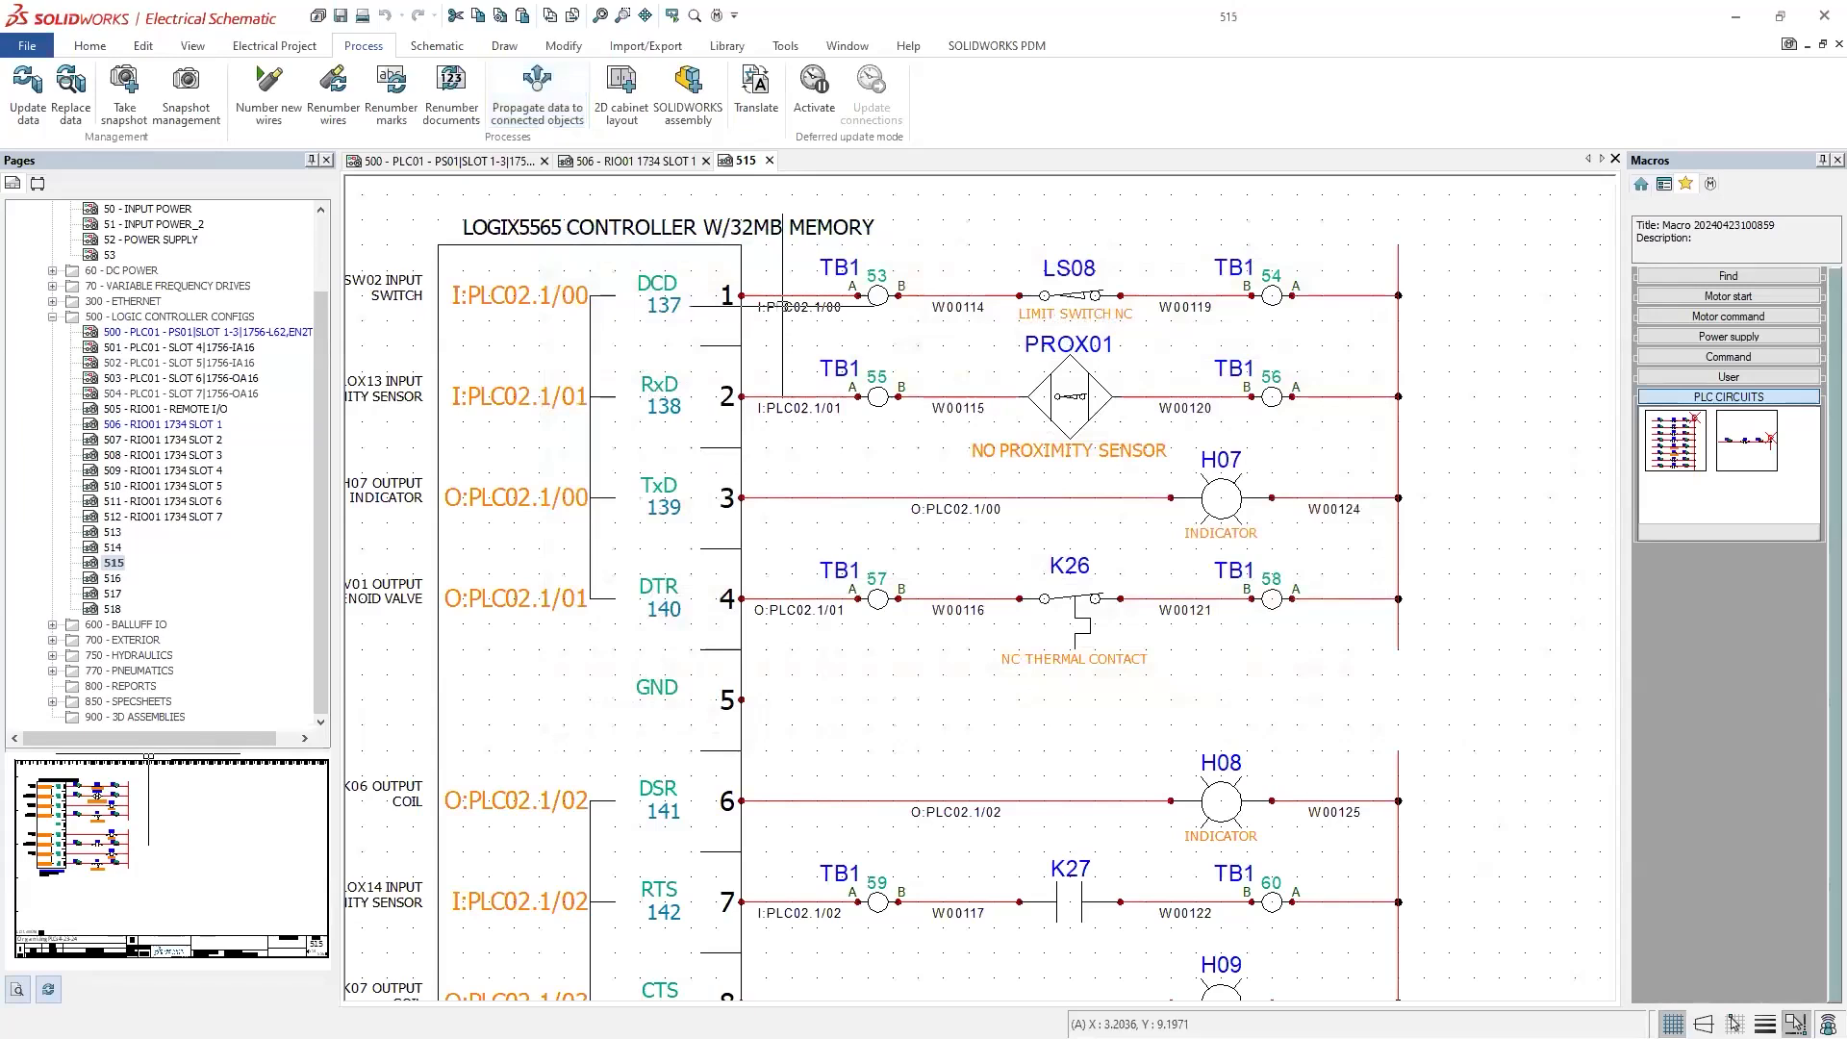
Step: Inspect the propagated wire marks on page 515 against the channel addresses, and review the stored propagation settings without running them
{"action": "scroll", "coordinate": [784, 308], "scroll_direction": "up", "scroll_amount": 1}
{"action": "scroll", "coordinate": [785, 310], "scroll_direction": "up", "scroll_amount": 1}
{"action": "middle_click_drag", "start_coordinate": [785, 310], "coordinate": [941, 332]}
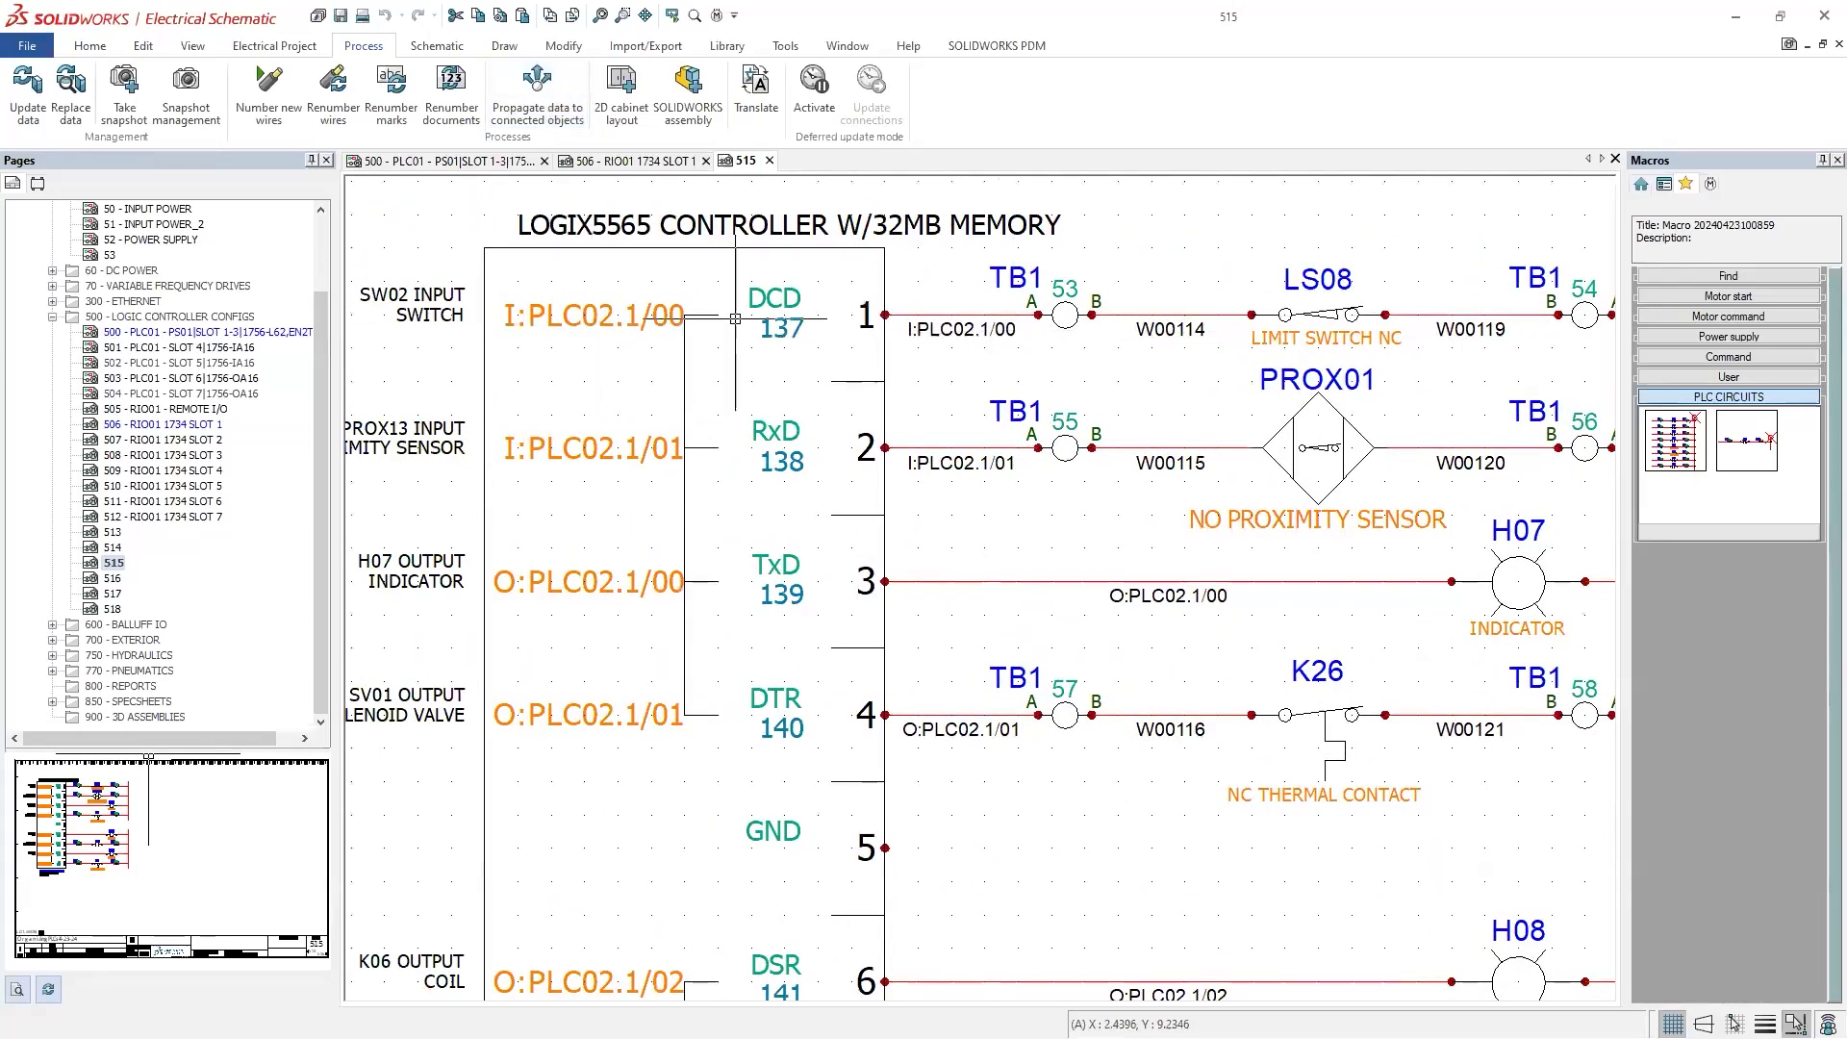
{"action": "scroll", "coordinate": [1002, 396], "scroll_direction": "down", "scroll_amount": 1}
{"action": "middle_click_drag", "start_coordinate": [1001, 393], "coordinate": [784, 414]}
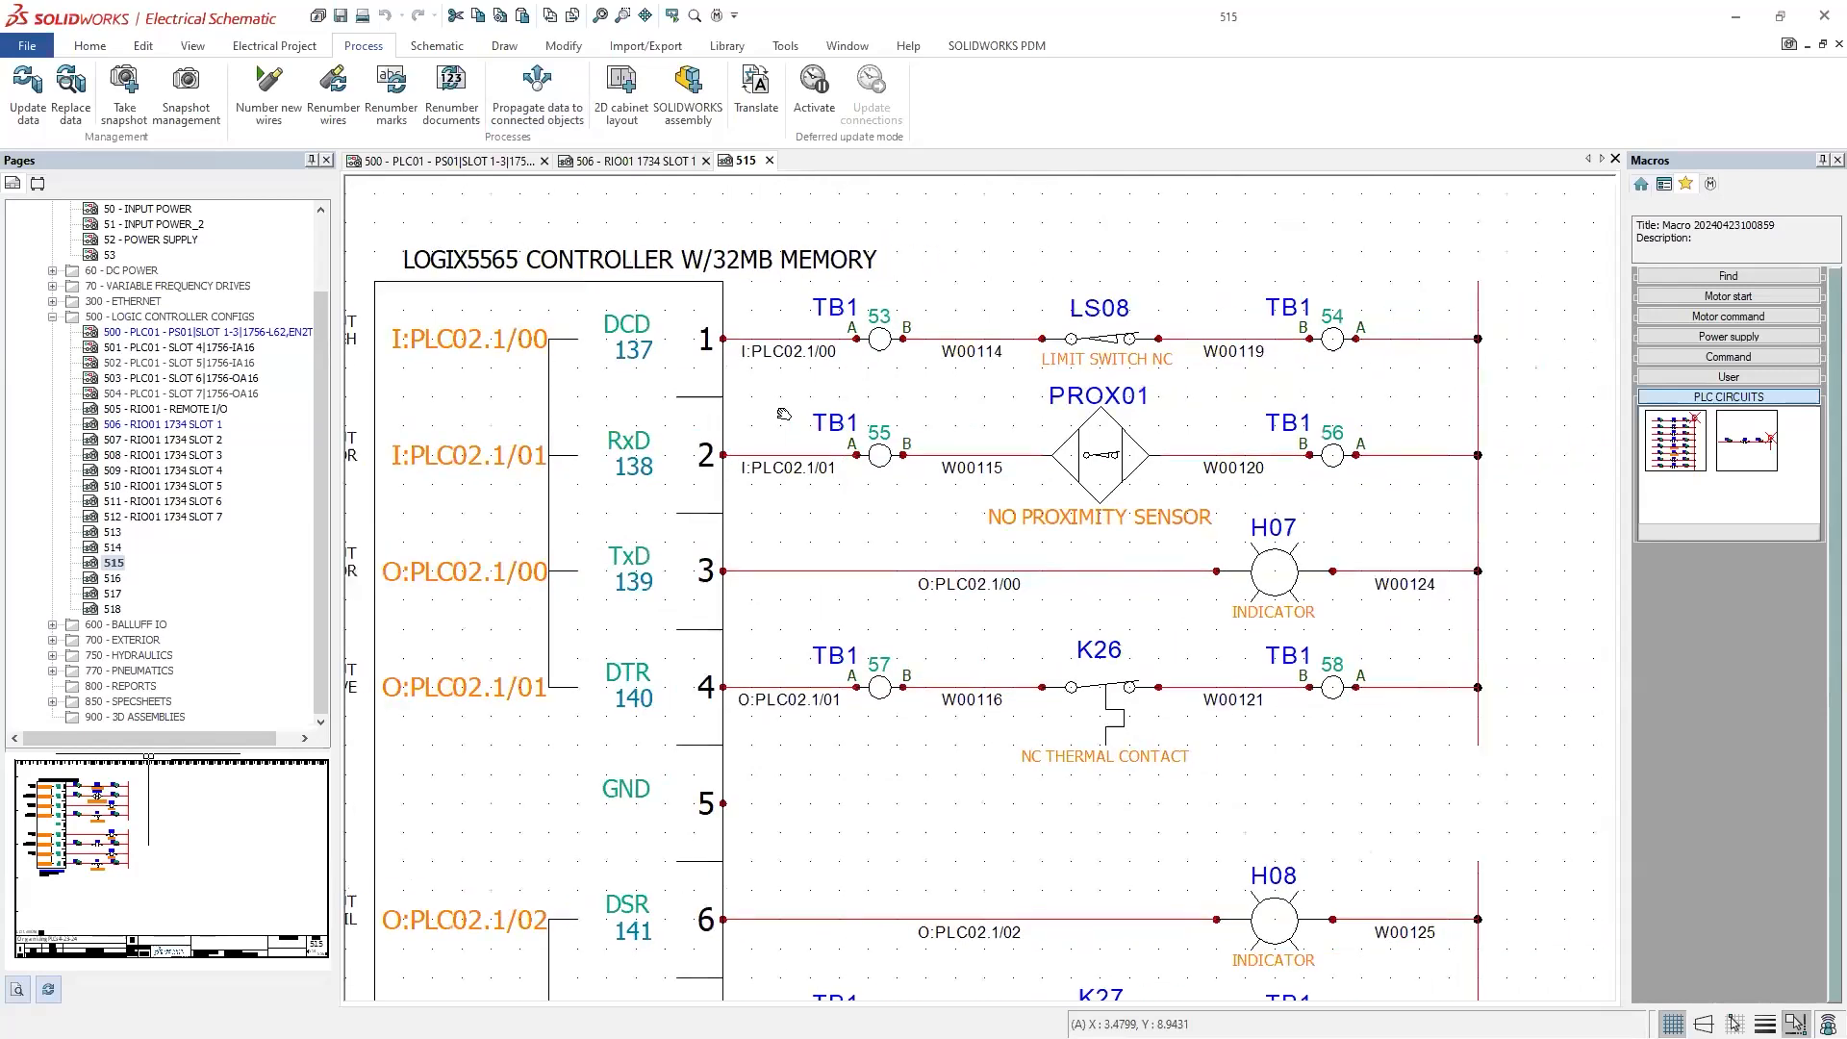
{"action": "left_click", "coordinate": [499, 114]}
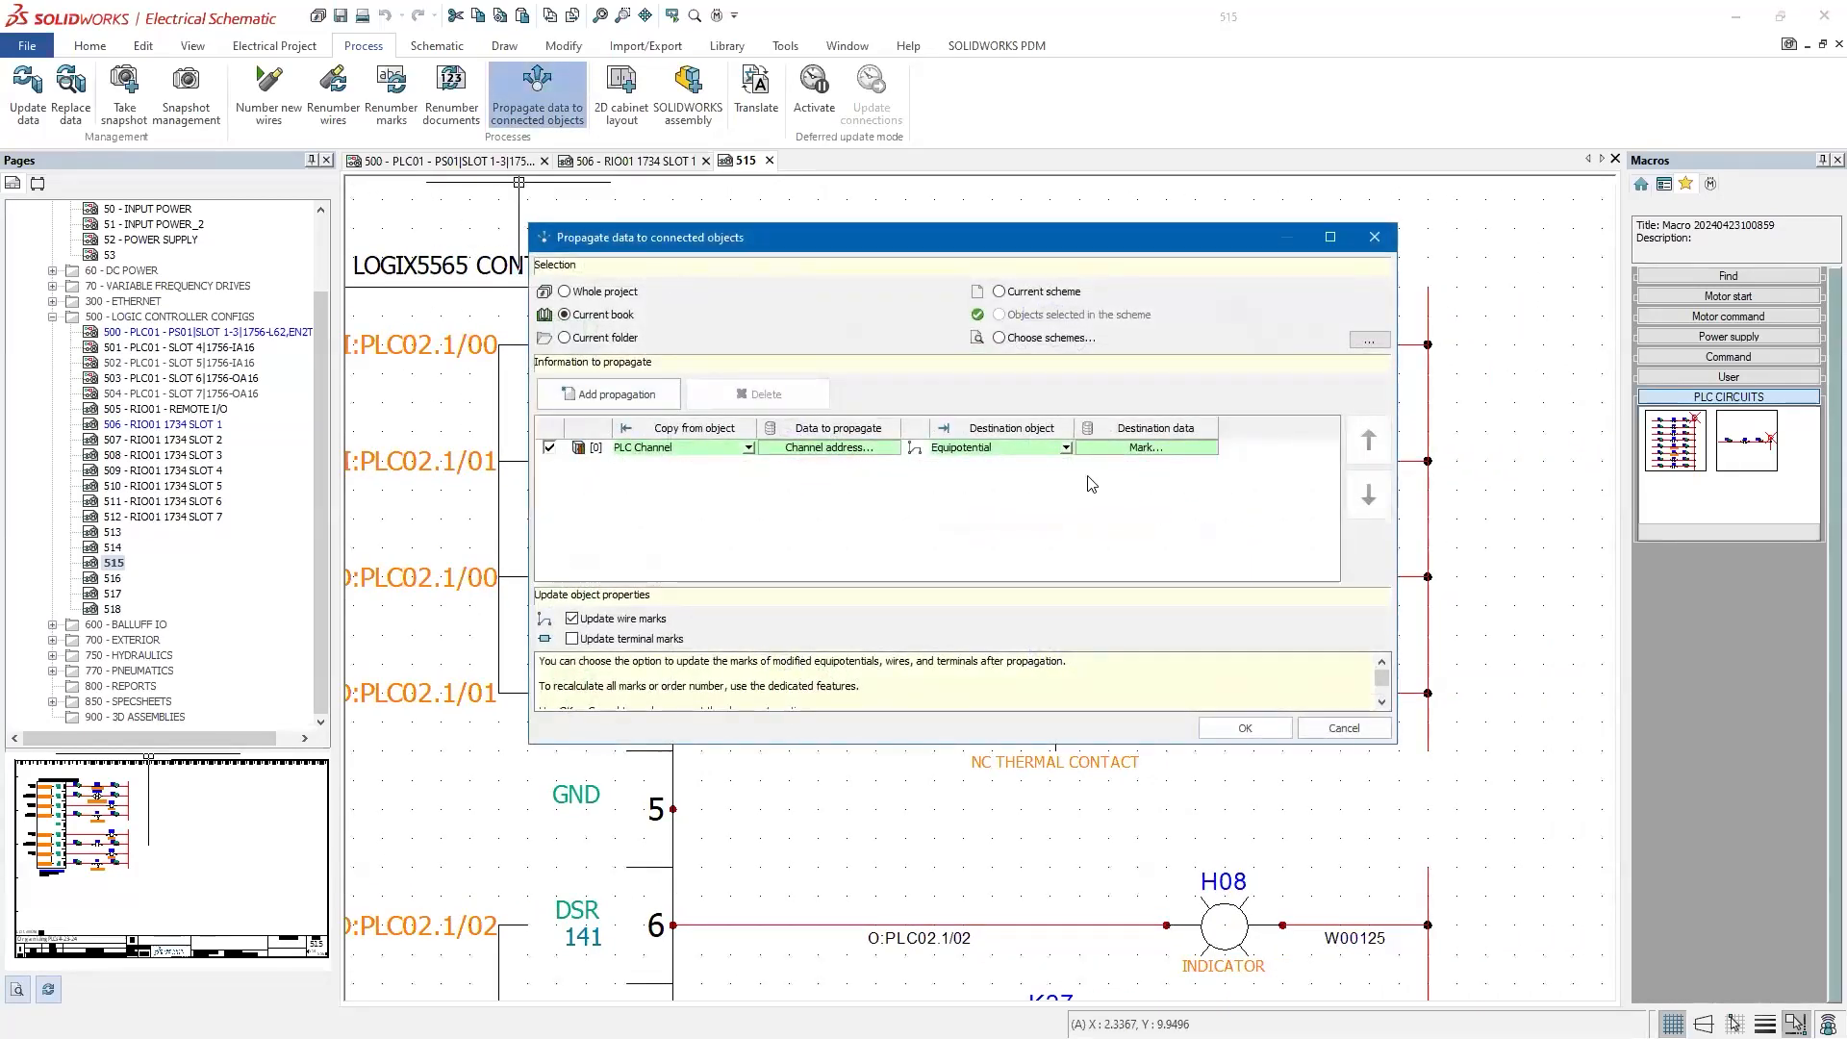
{"action": "left_click", "coordinate": [1375, 238]}
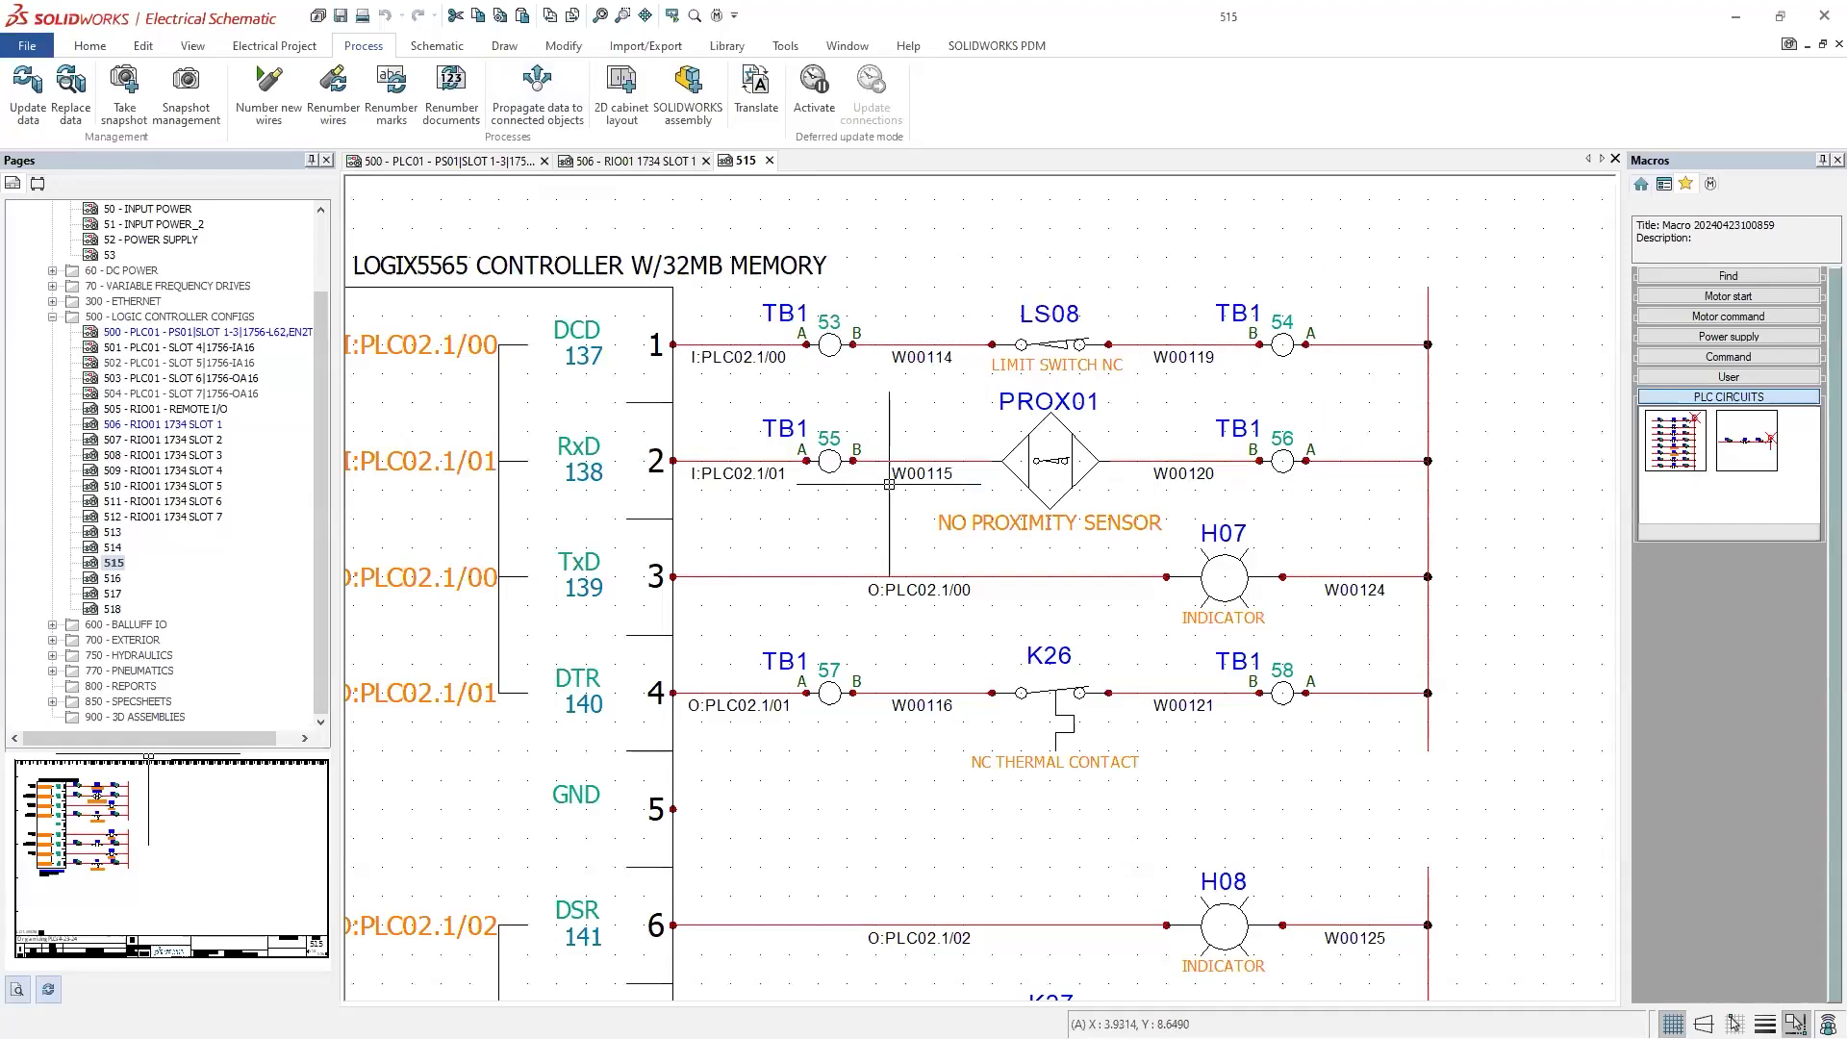
Step: Examine the wire marks on both sides of the TB1 terminals and the options available for the wire between terminal 53 and LS08
{"action": "scroll", "coordinate": [890, 485], "scroll_direction": "down", "scroll_amount": 1}
{"action": "middle_click_drag", "start_coordinate": [894, 515], "coordinate": [902, 485]}
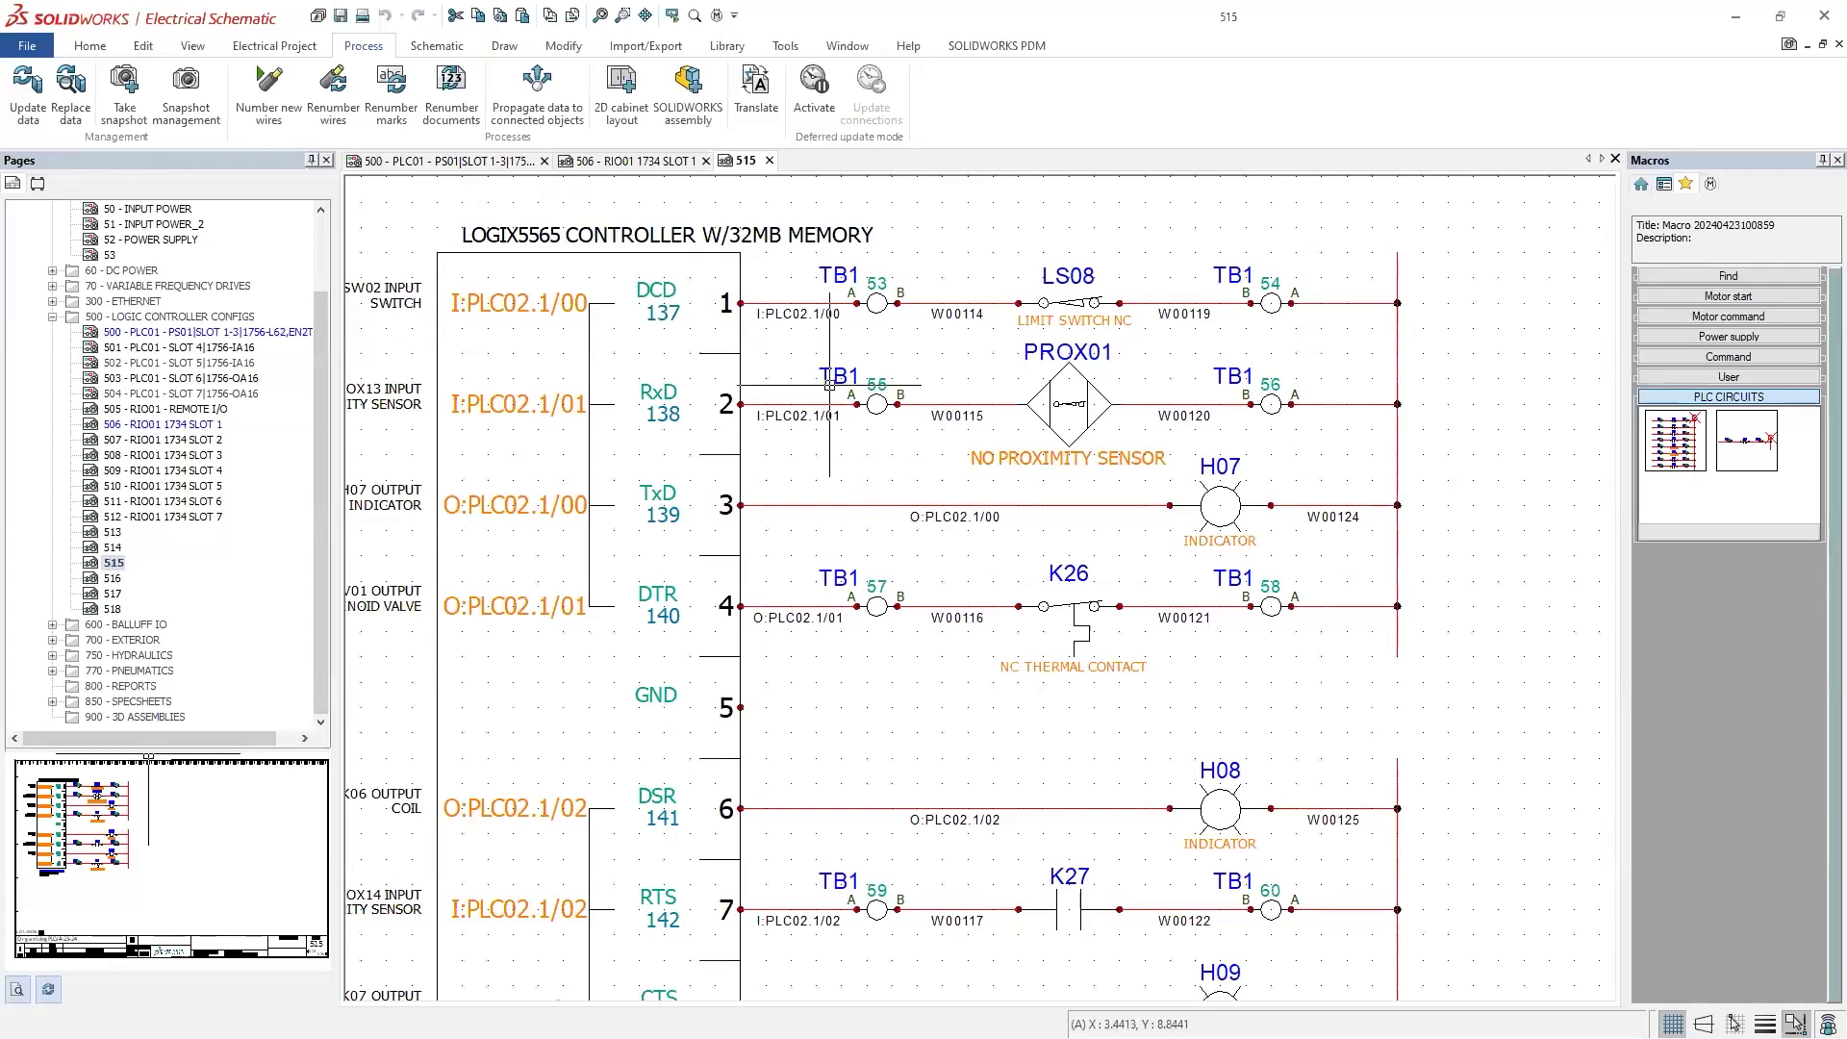
{"action": "scroll", "coordinate": [828, 444], "scroll_direction": "down", "scroll_amount": 1}
{"action": "middle_click_drag", "start_coordinate": [829, 444], "coordinate": [839, 401]}
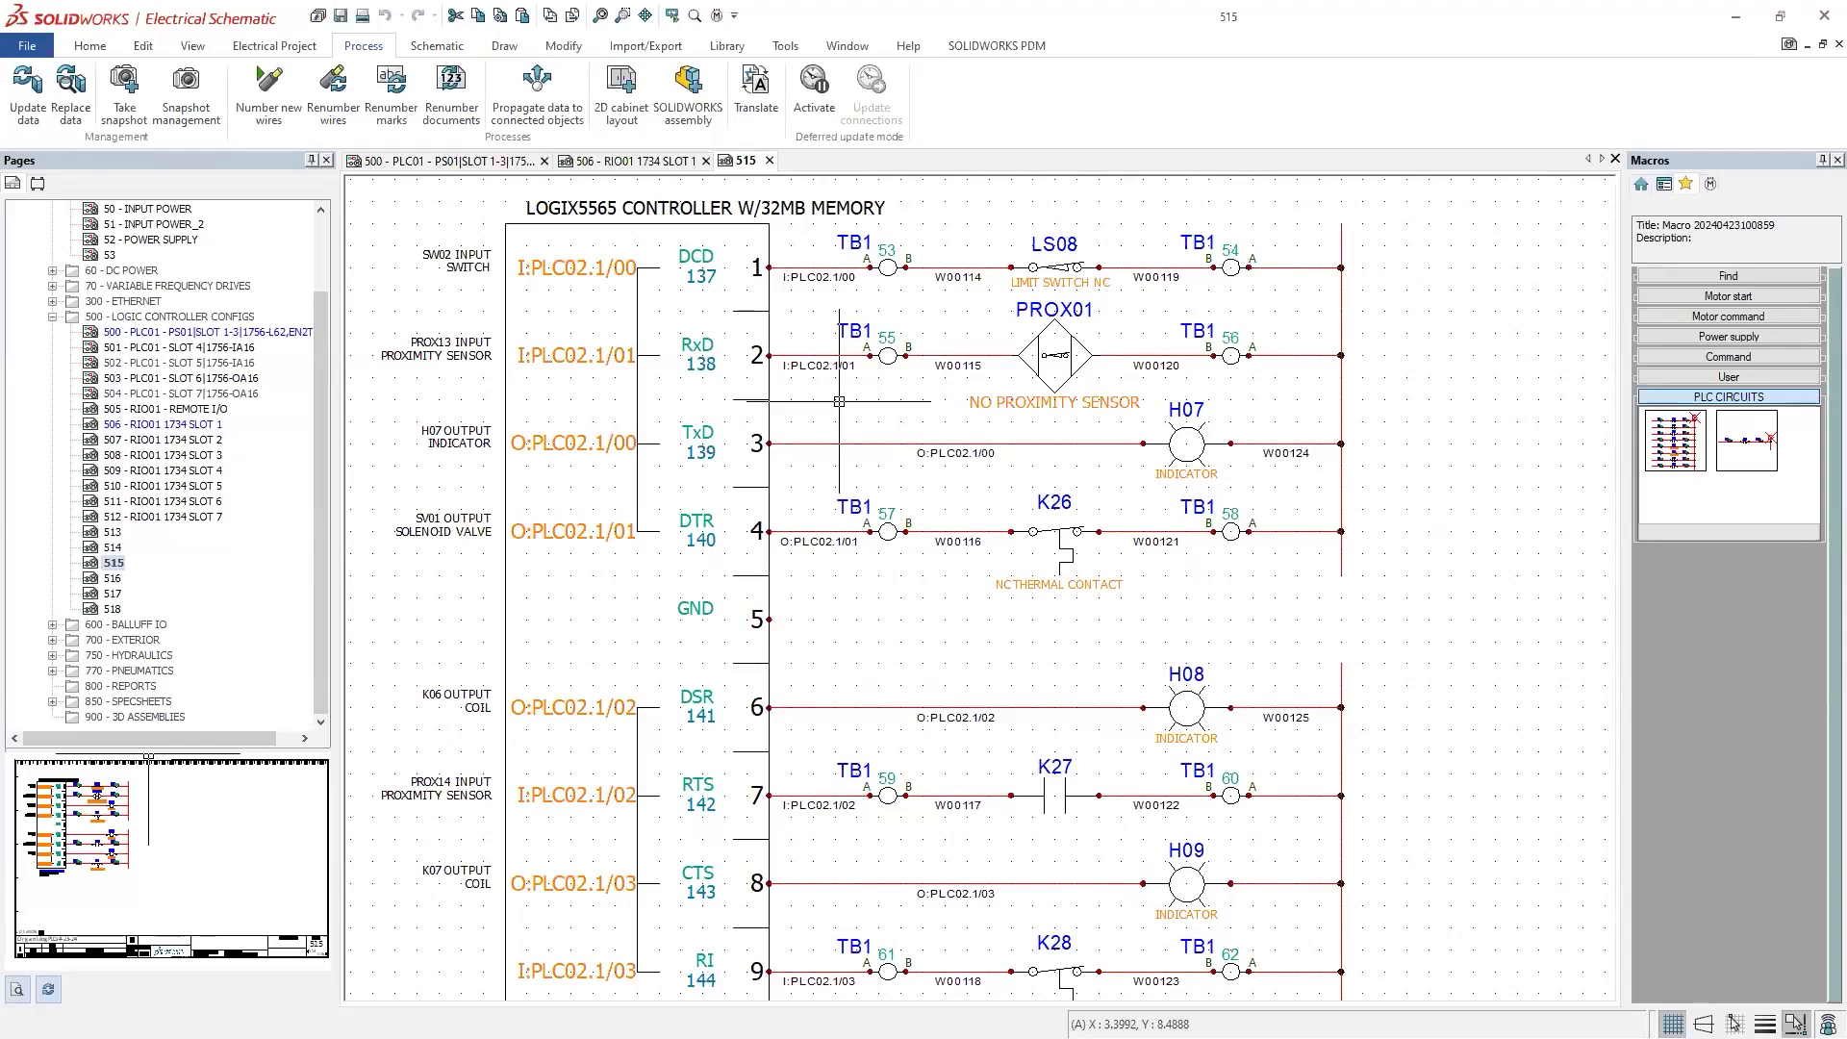
{"action": "scroll", "coordinate": [823, 278], "scroll_direction": "up", "scroll_amount": 1}
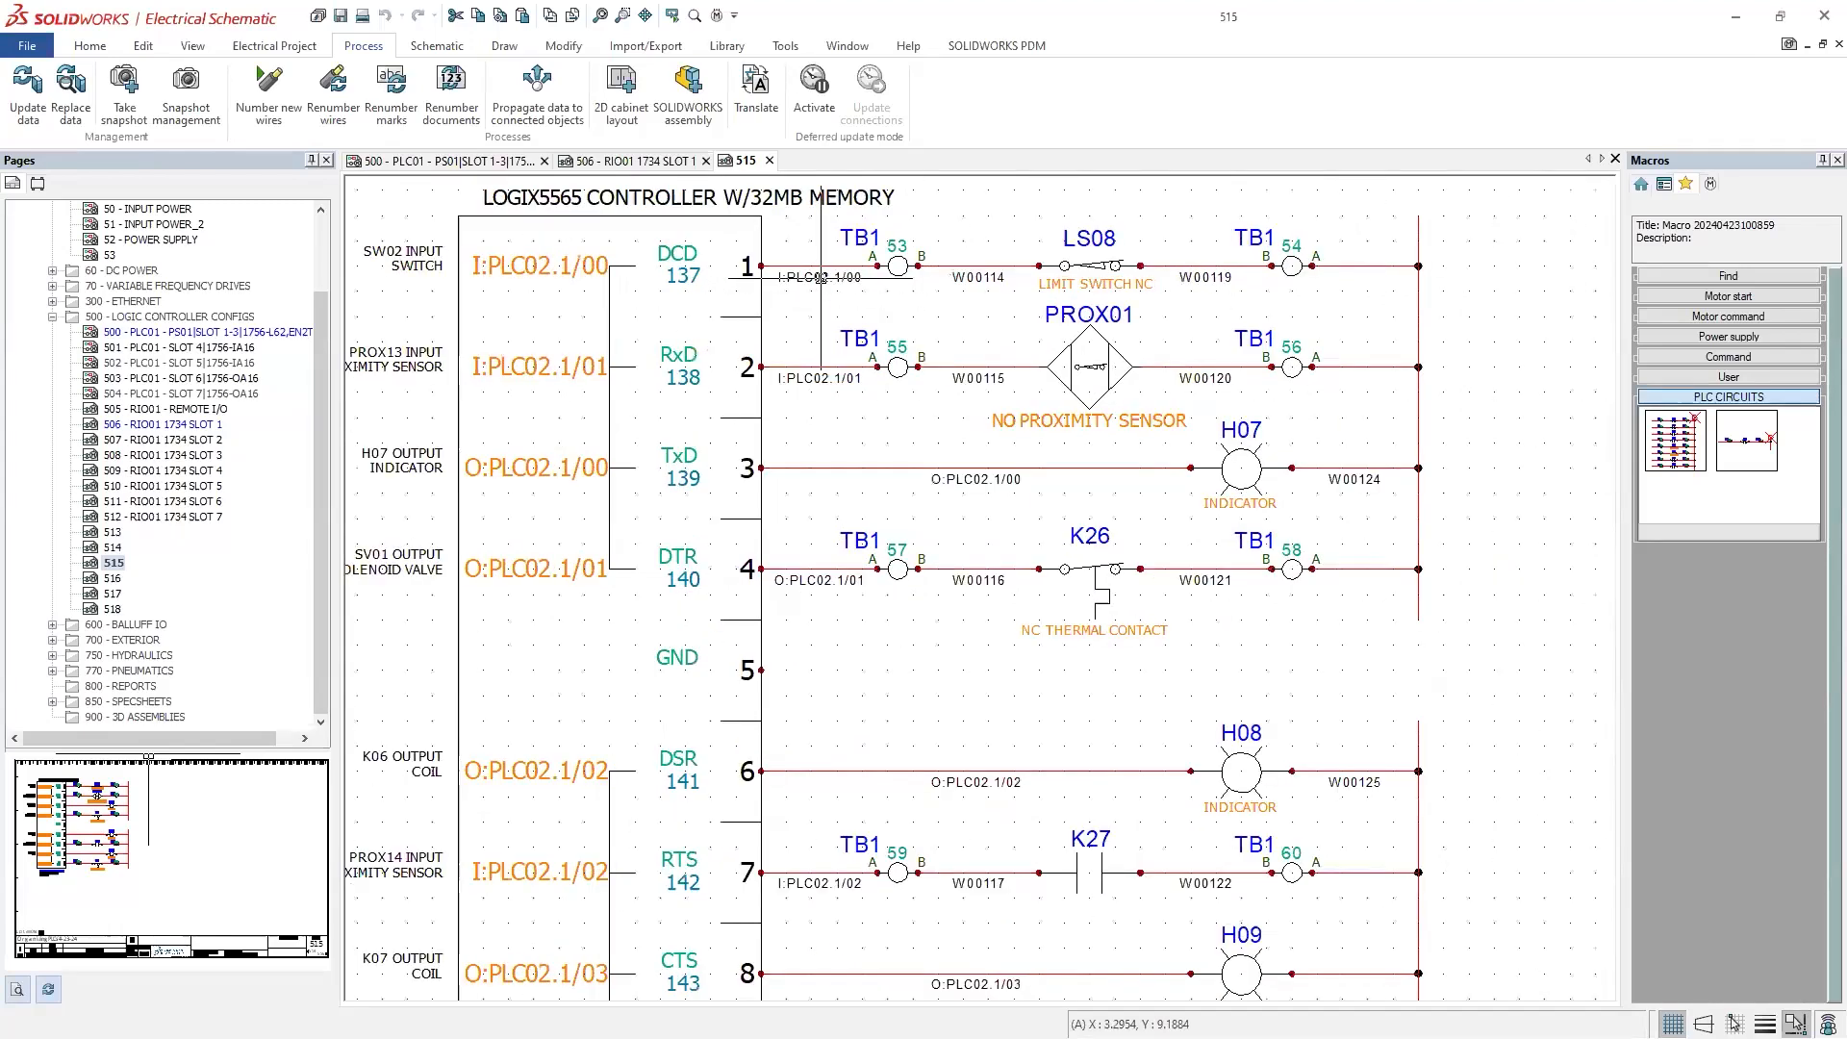
{"action": "right_click", "coordinate": [969, 262]}
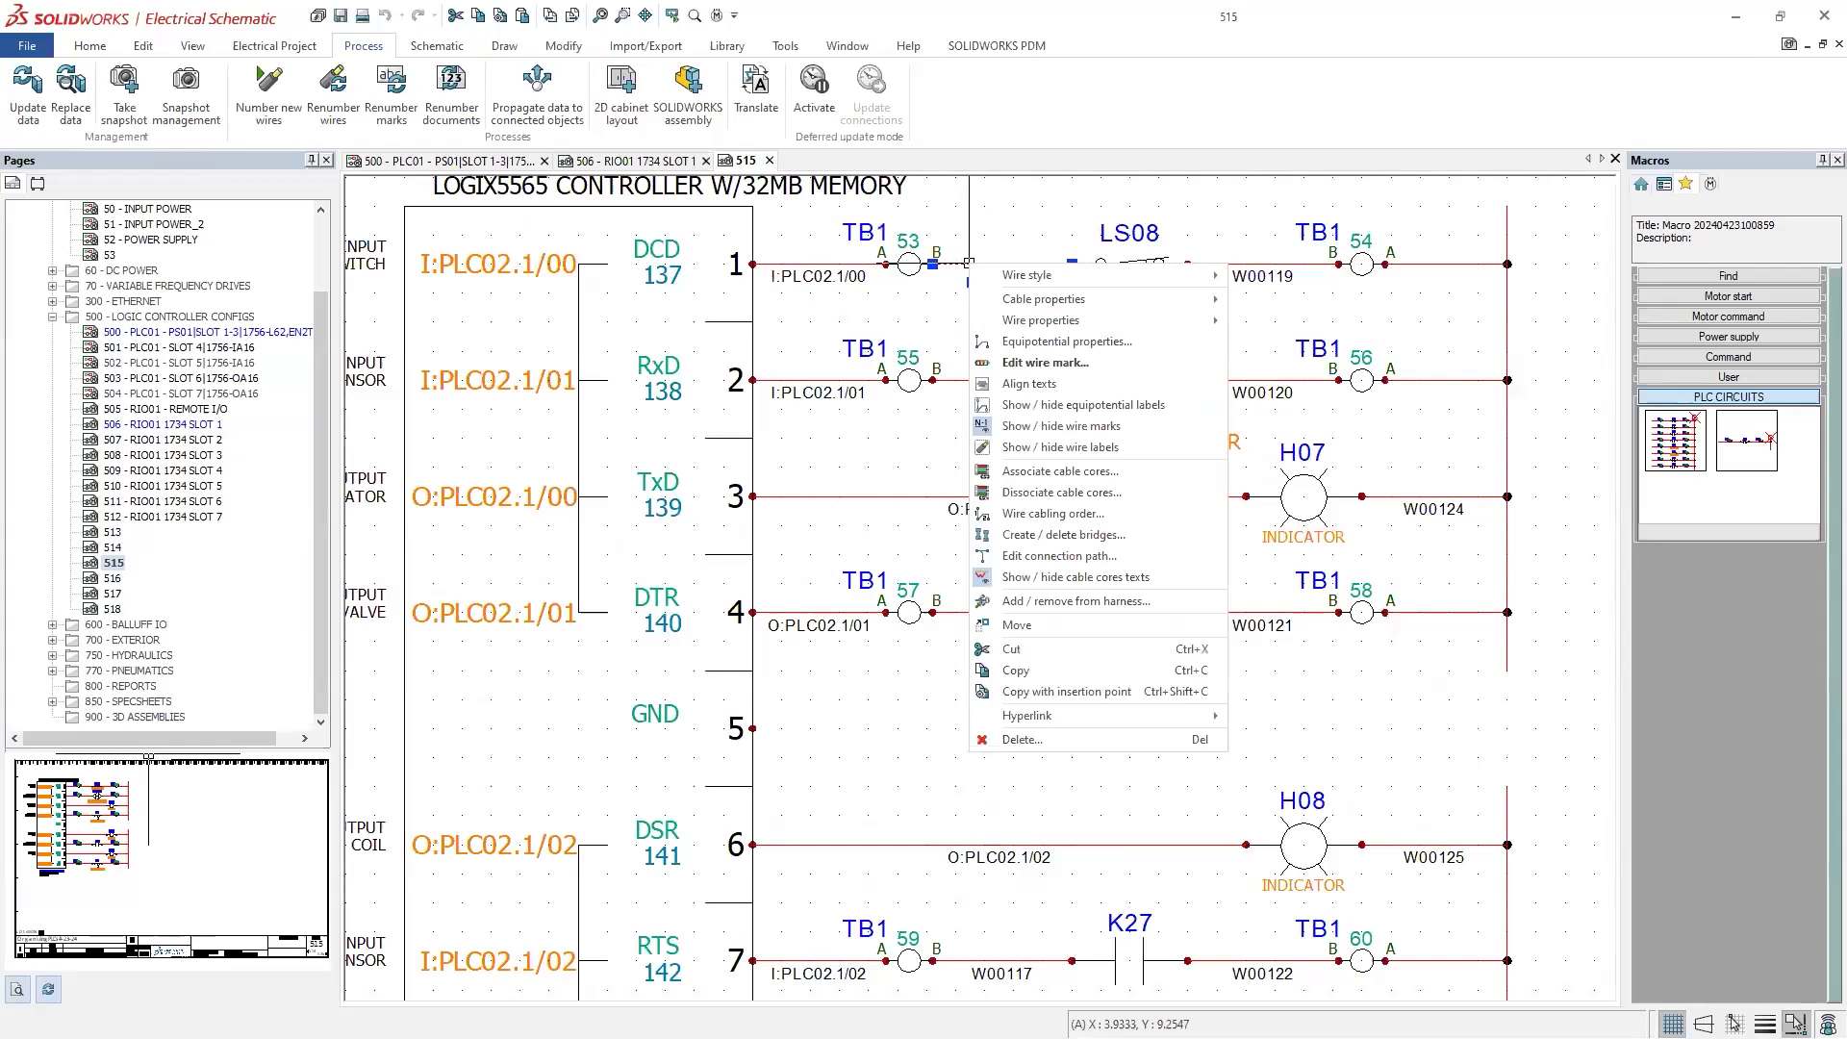
{"action": "left_click", "coordinate": [943, 304]}
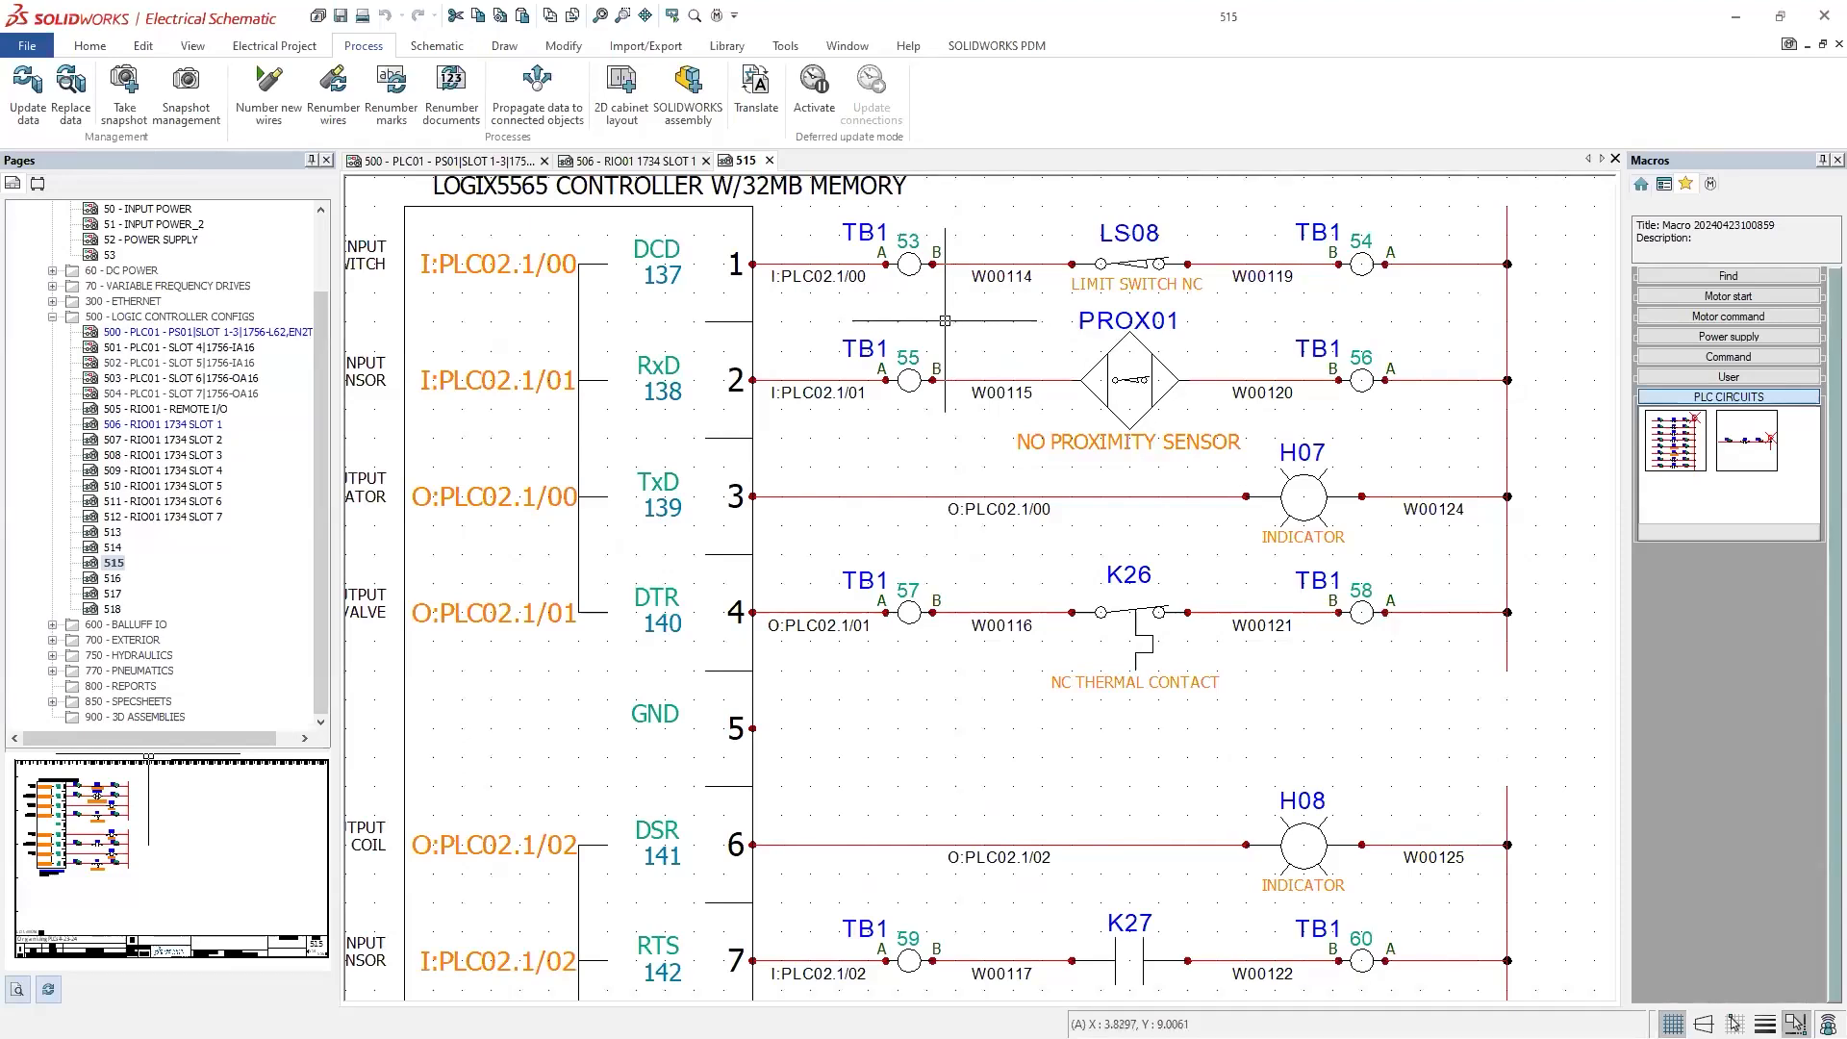
{"action": "scroll", "coordinate": [933, 323], "scroll_direction": "down", "scroll_amount": 1}
{"action": "scroll", "coordinate": [930, 327], "scroll_direction": "down", "scroll_amount": 2}
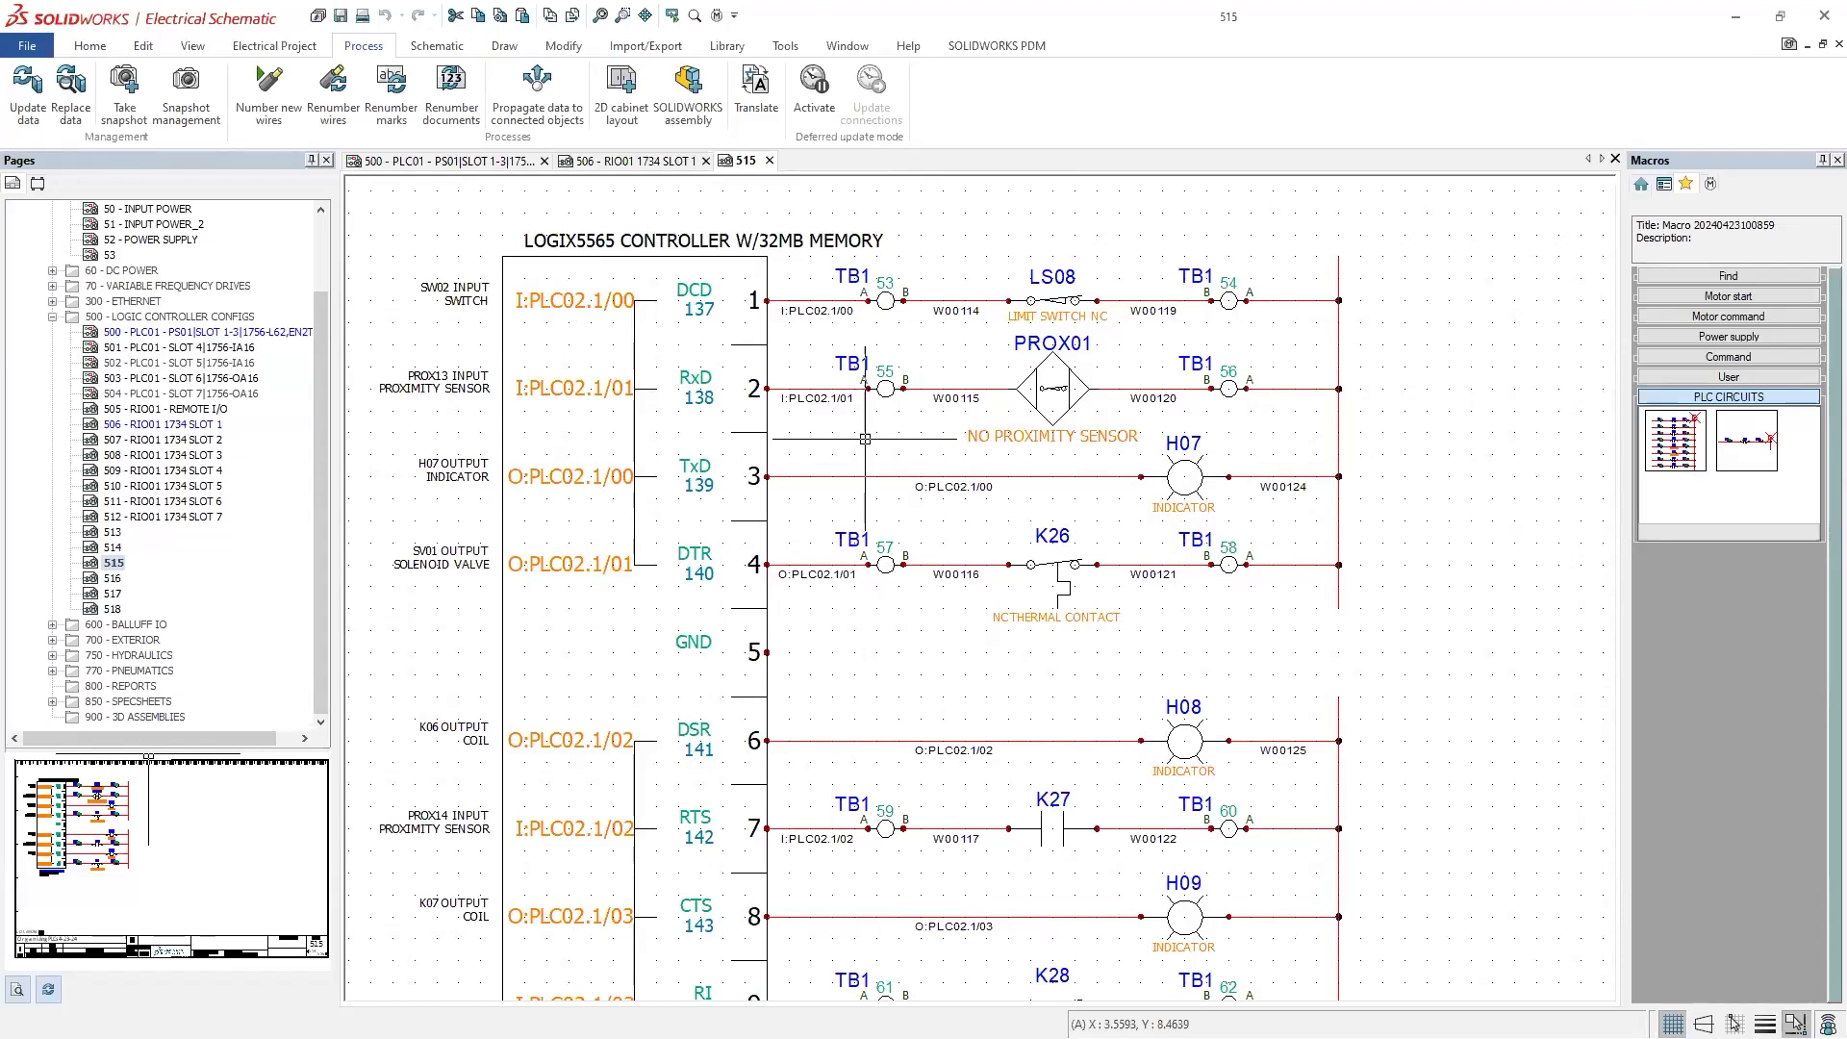
{"action": "mouse_move", "coordinate": [866, 438]}
{"action": "middle_mouse_down"}
{"action": "mouse_move", "coordinate": [835, 469]}
{"action": "mouse_move", "coordinate": [834, 453]}
{"action": "middle_mouse_up"}
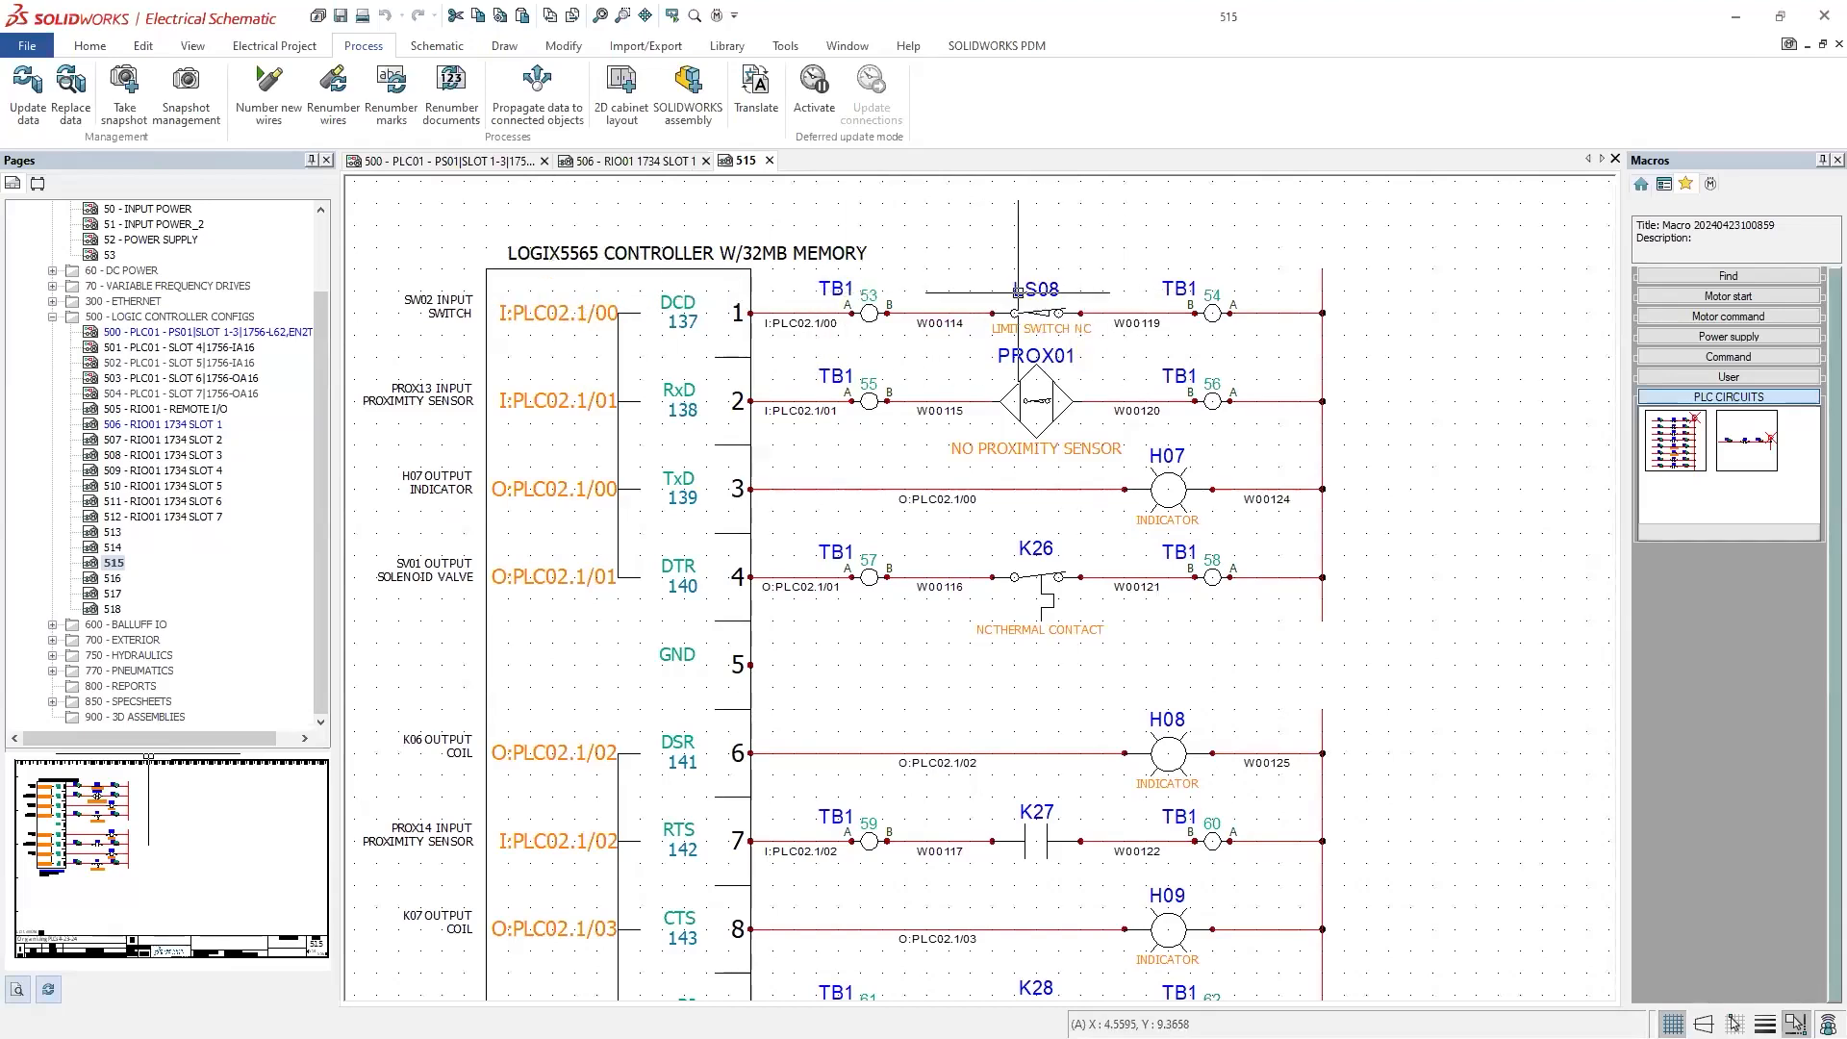
{"action": "scroll", "coordinate": [960, 458], "scroll_direction": "down", "scroll_amount": 2}
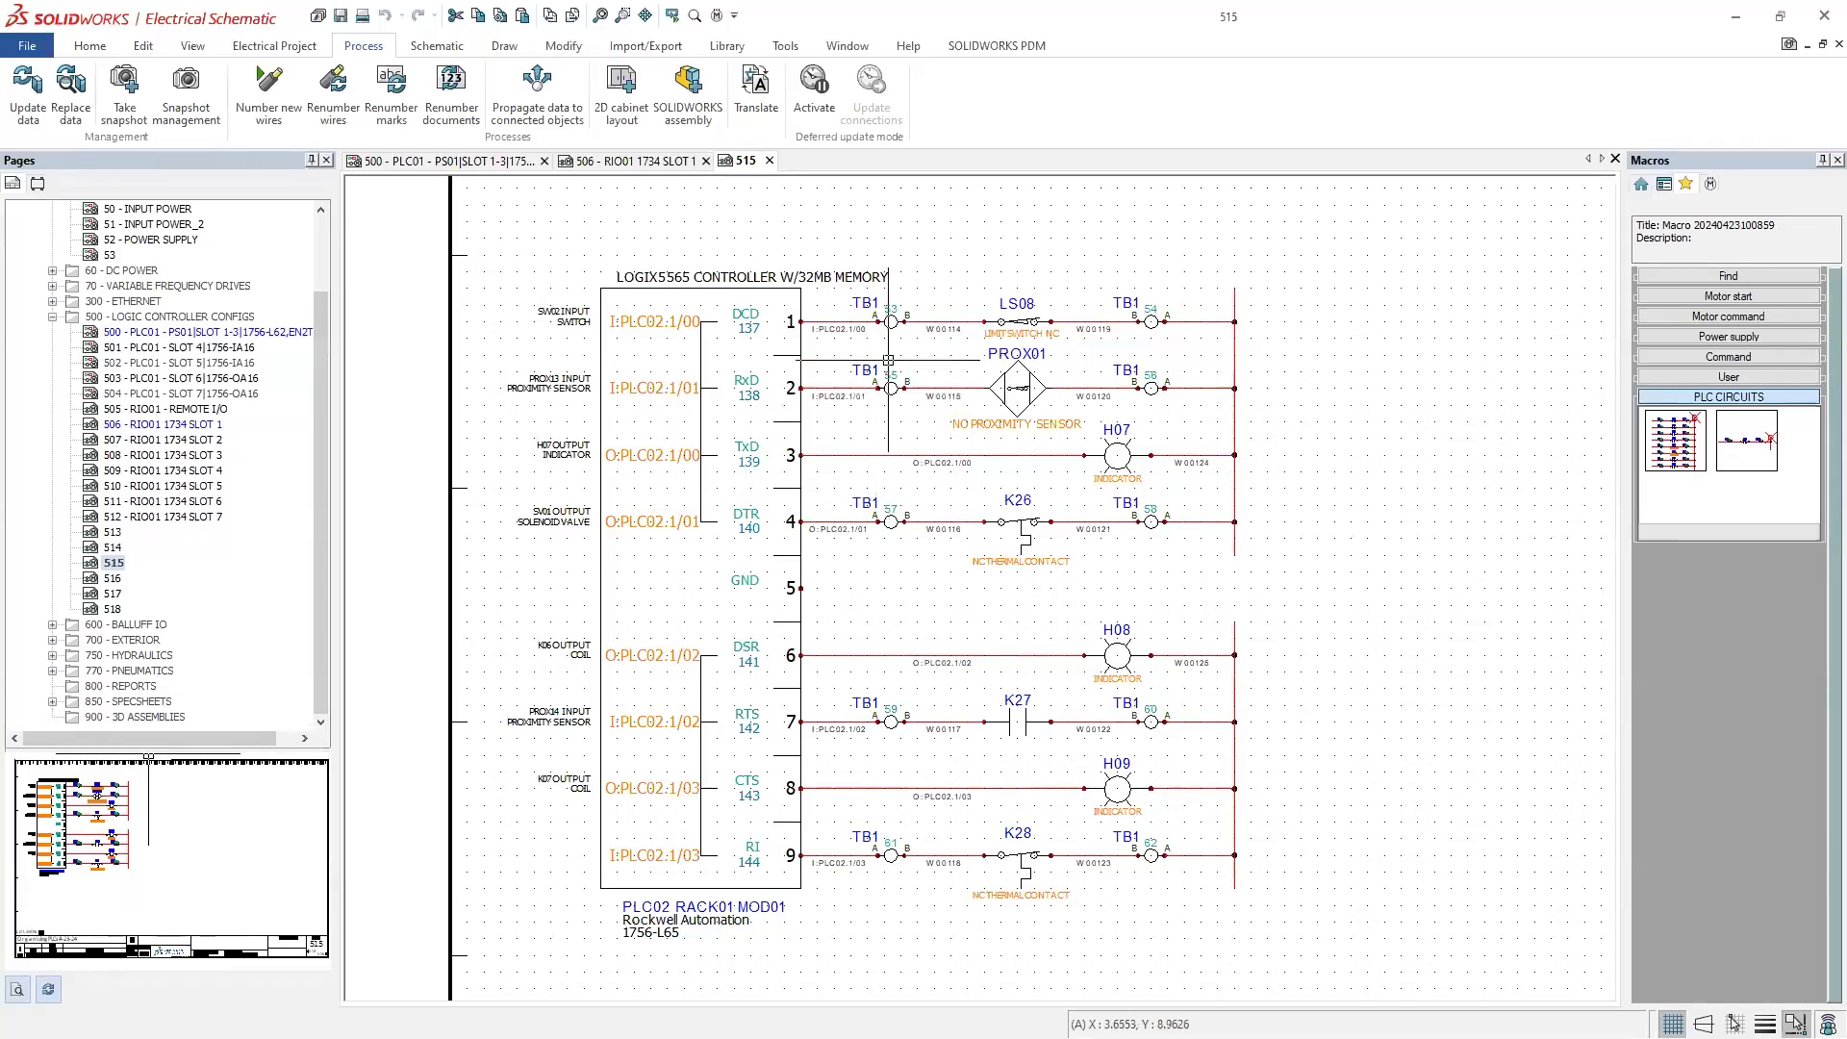
Step: Open the TB1 terminal's symbol for editing, examine its mark attributes, and close it without saving
{"action": "right_click", "coordinate": [863, 303]}
{"action": "mouse_move", "coordinate": [929, 402]}
{"action": "left_click", "coordinate": [1193, 446]}
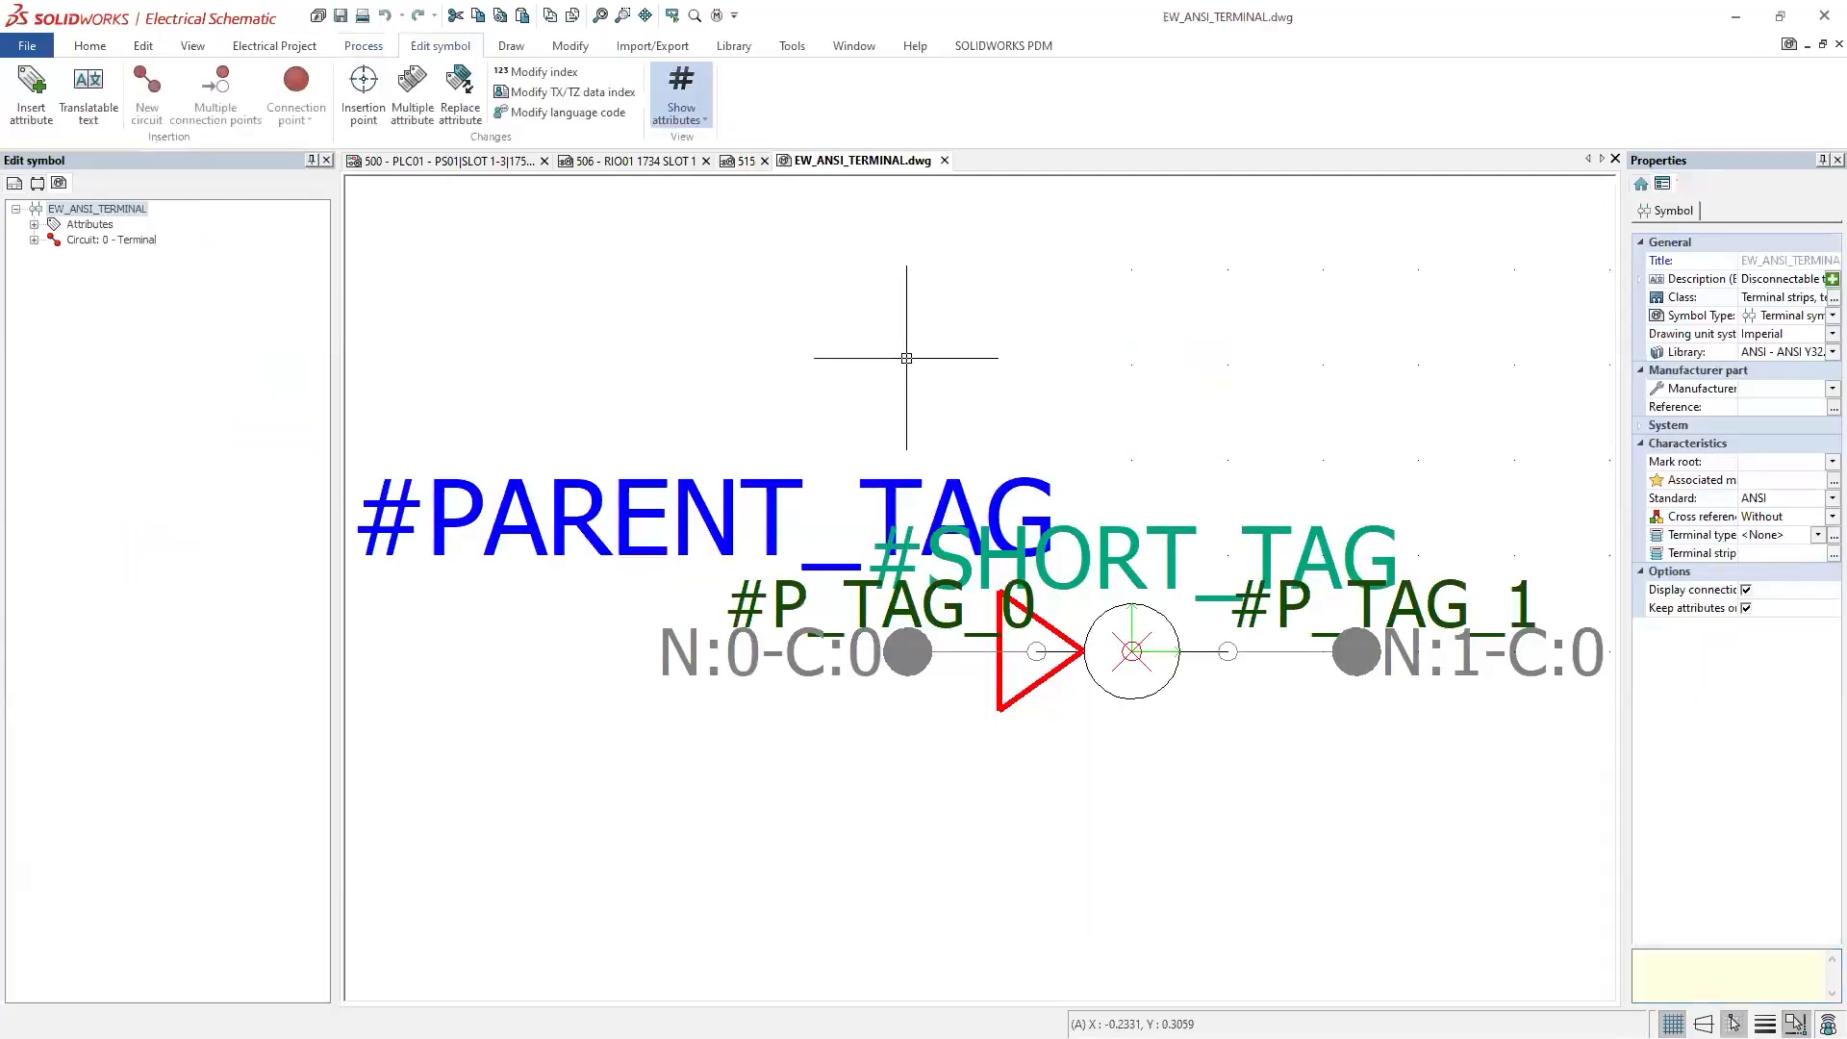
{"action": "left_click", "coordinate": [894, 499]}
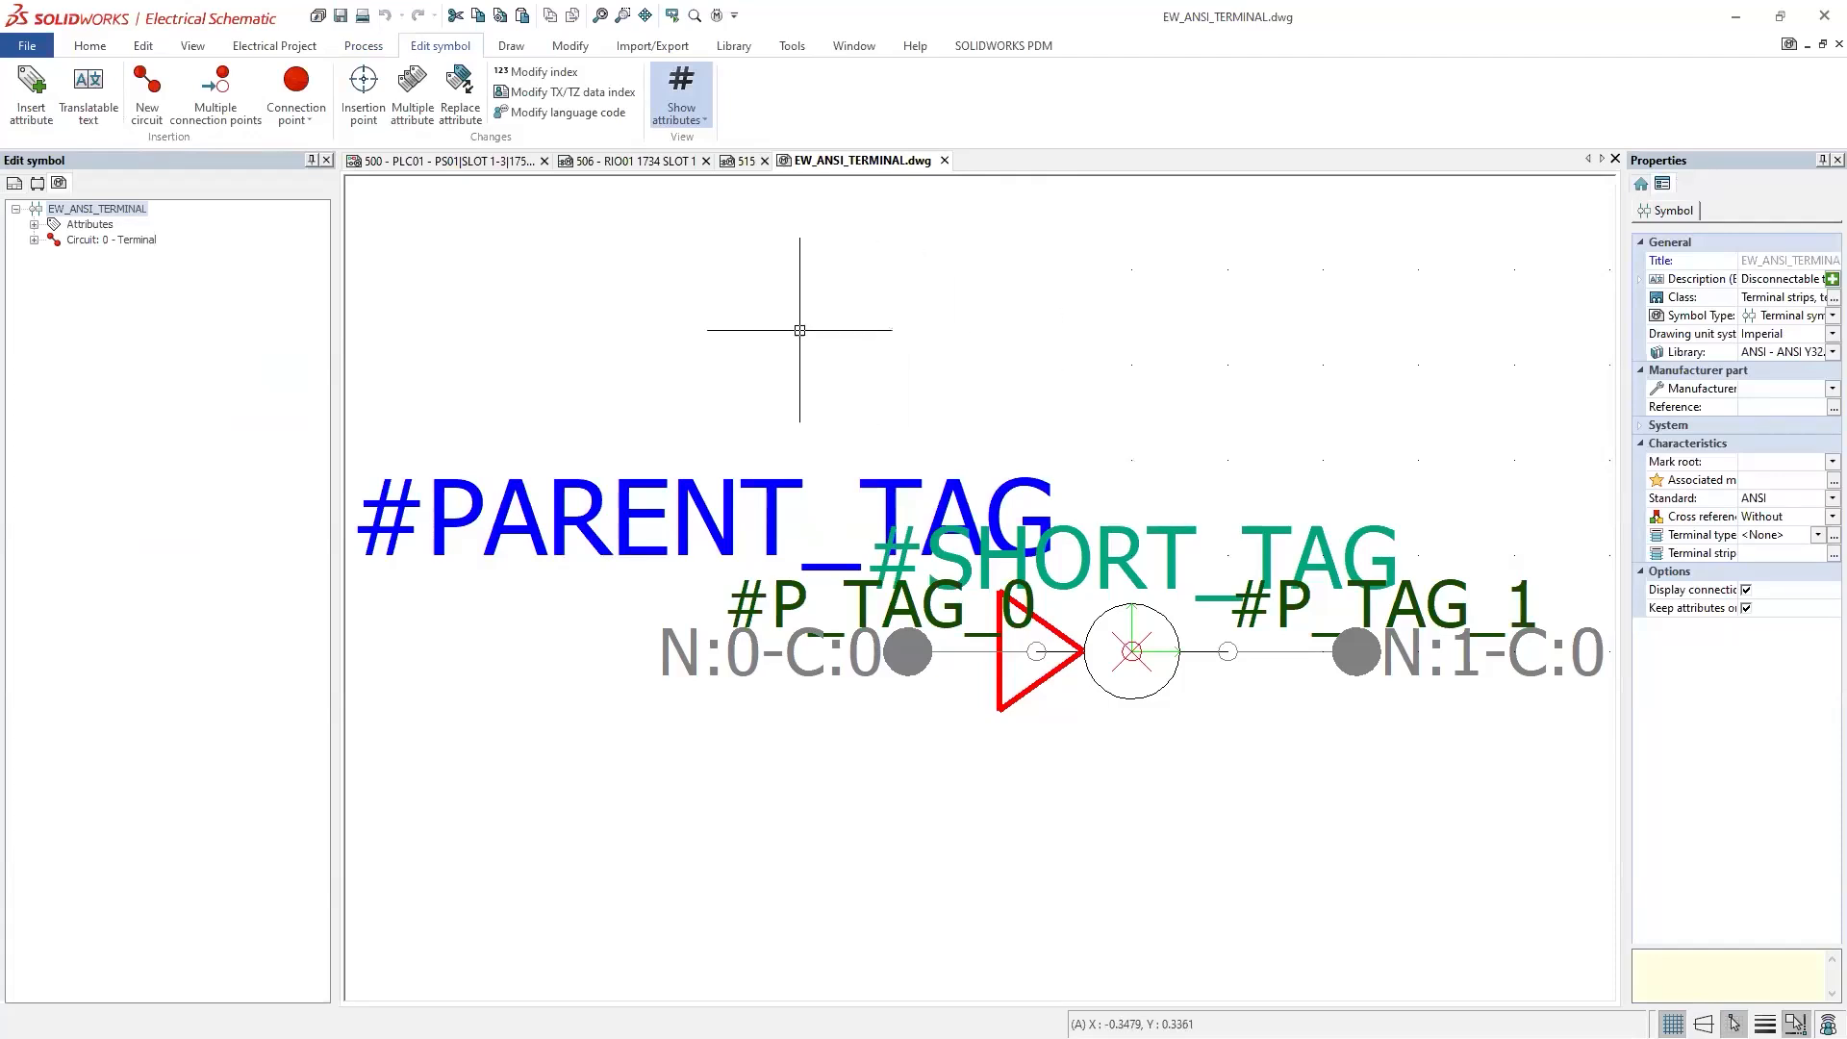
{"action": "left_click", "coordinate": [945, 161]}
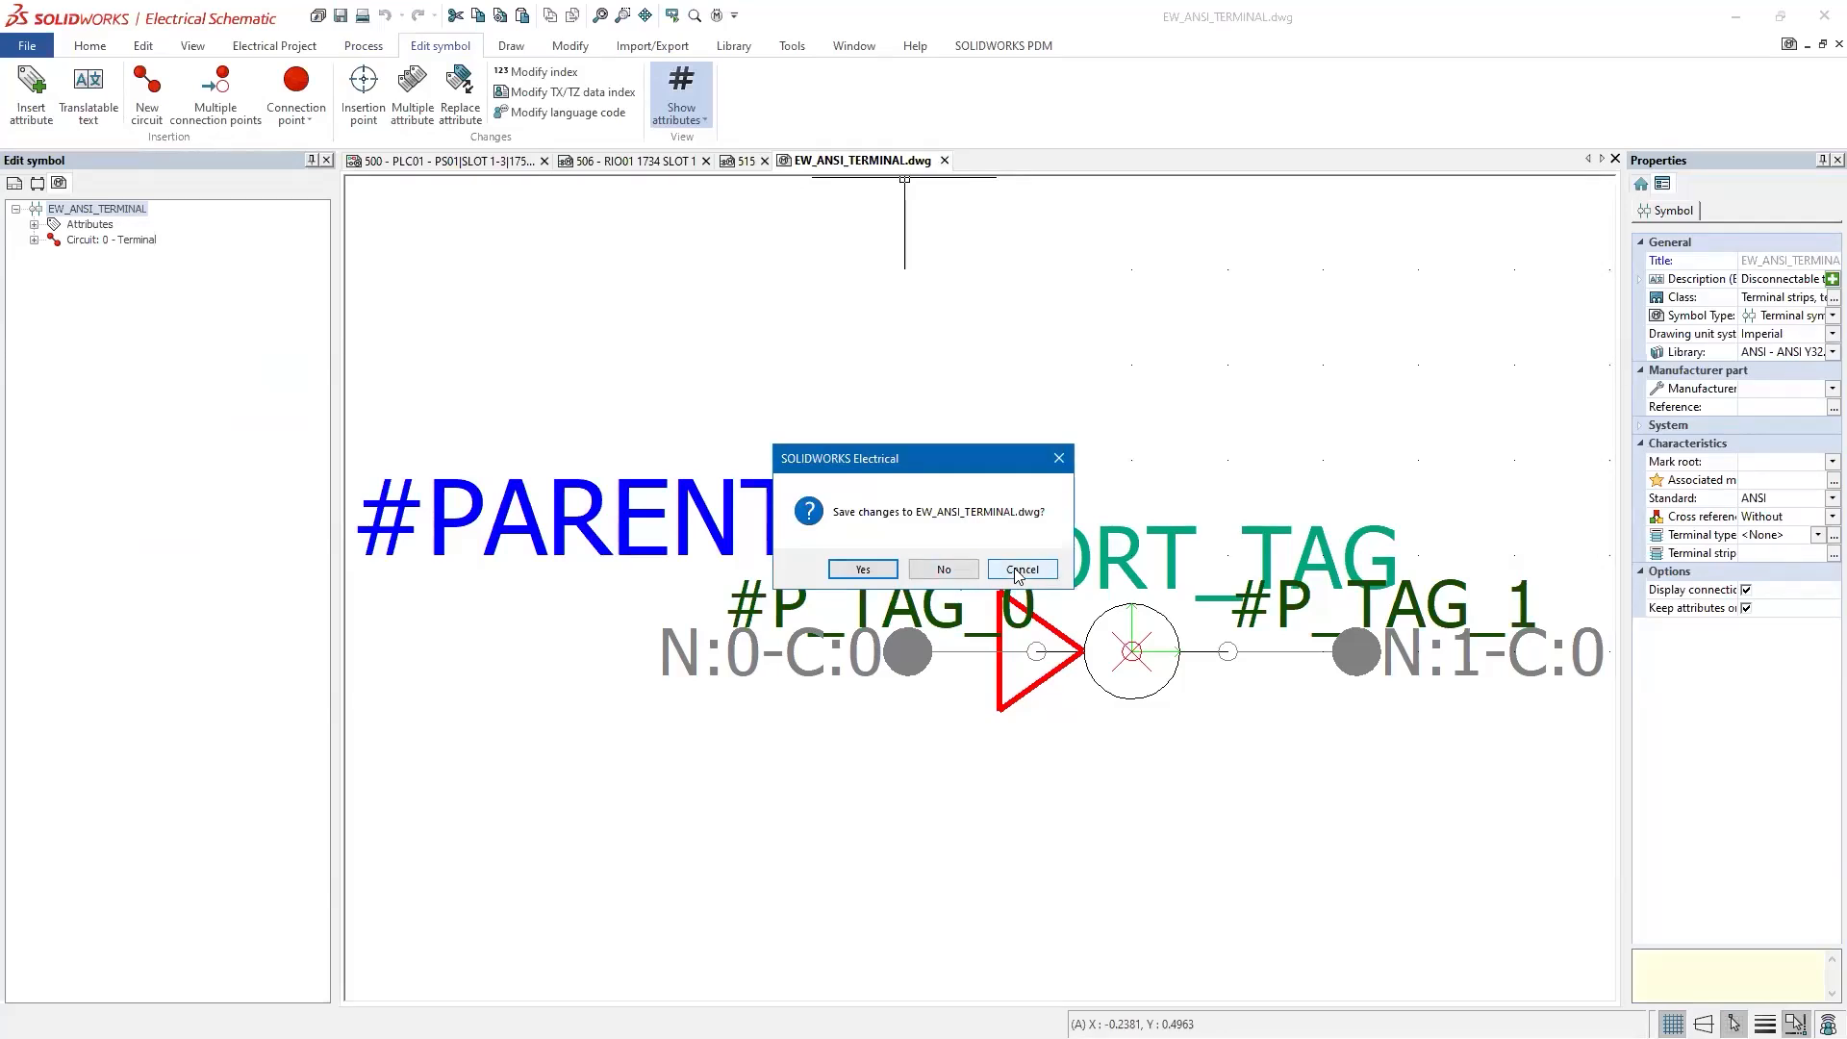
{"action": "left_click", "coordinate": [944, 570]}
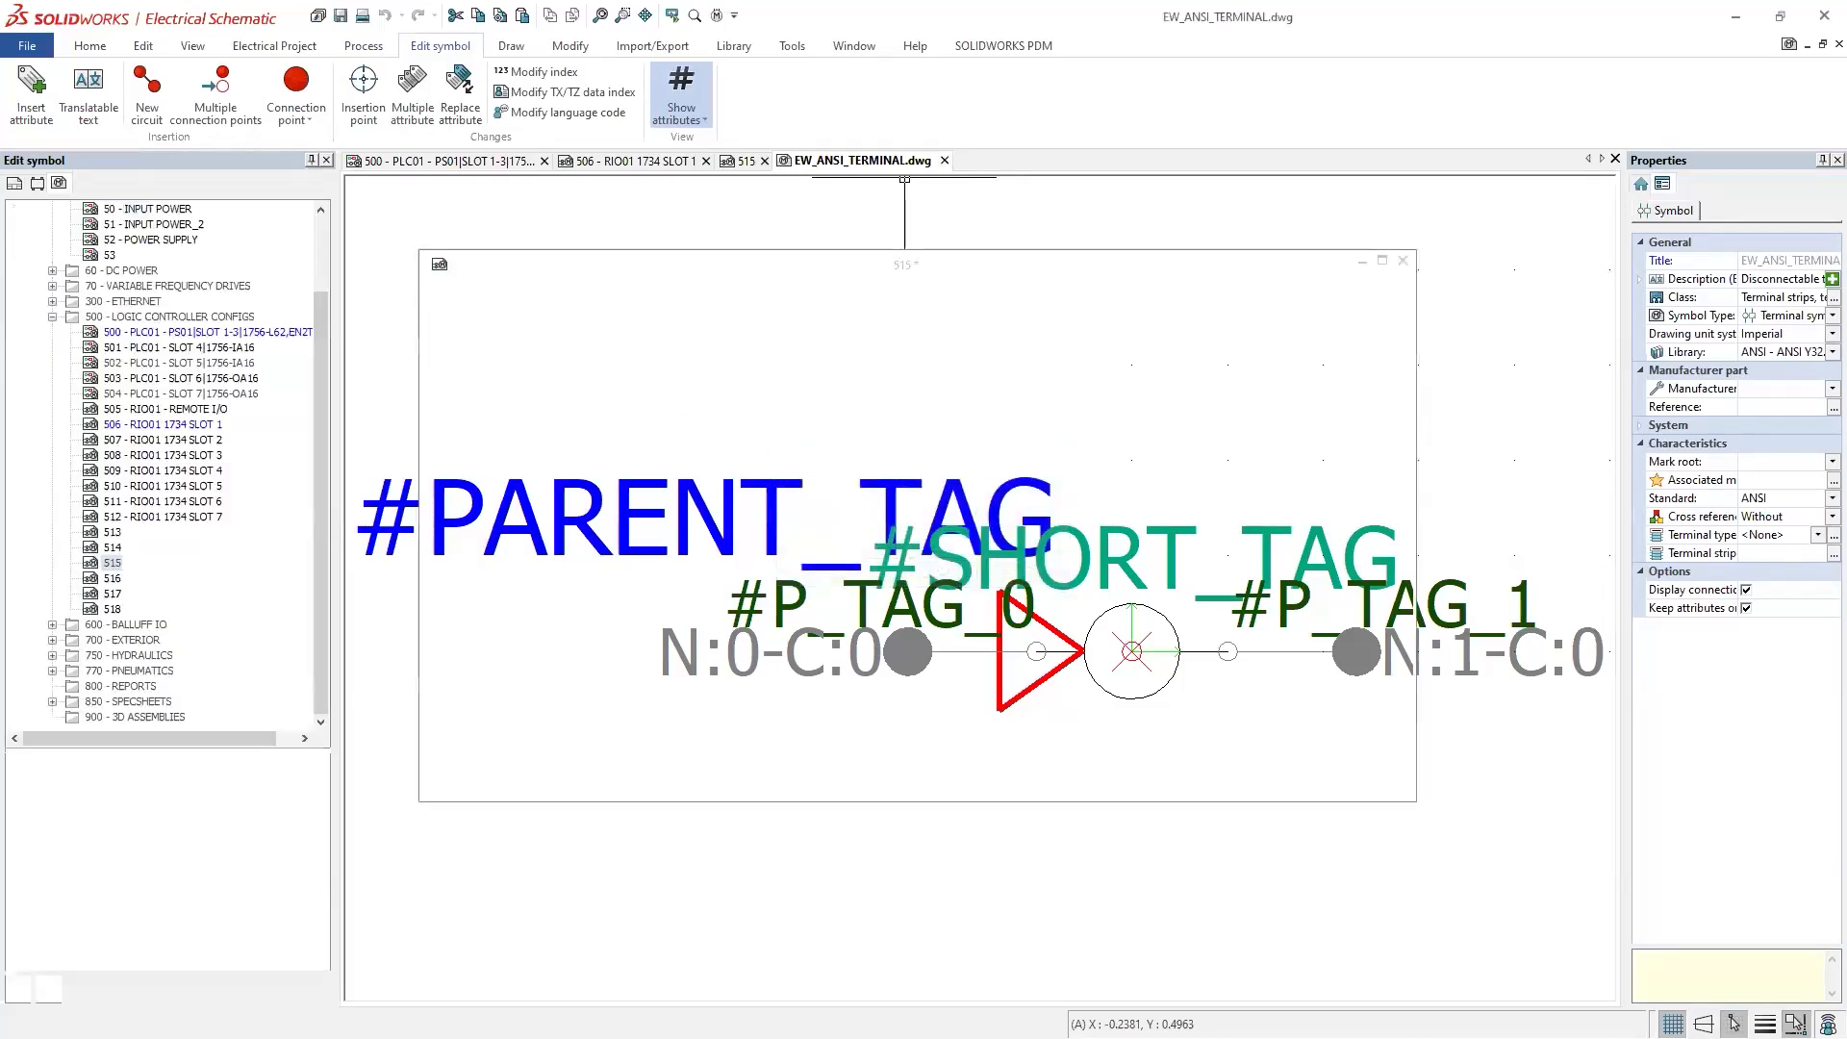
Step: Set the #PARENT_TAG attribute color to Red in the electrical project configuration
{"action": "left_click", "coordinate": [275, 45]}
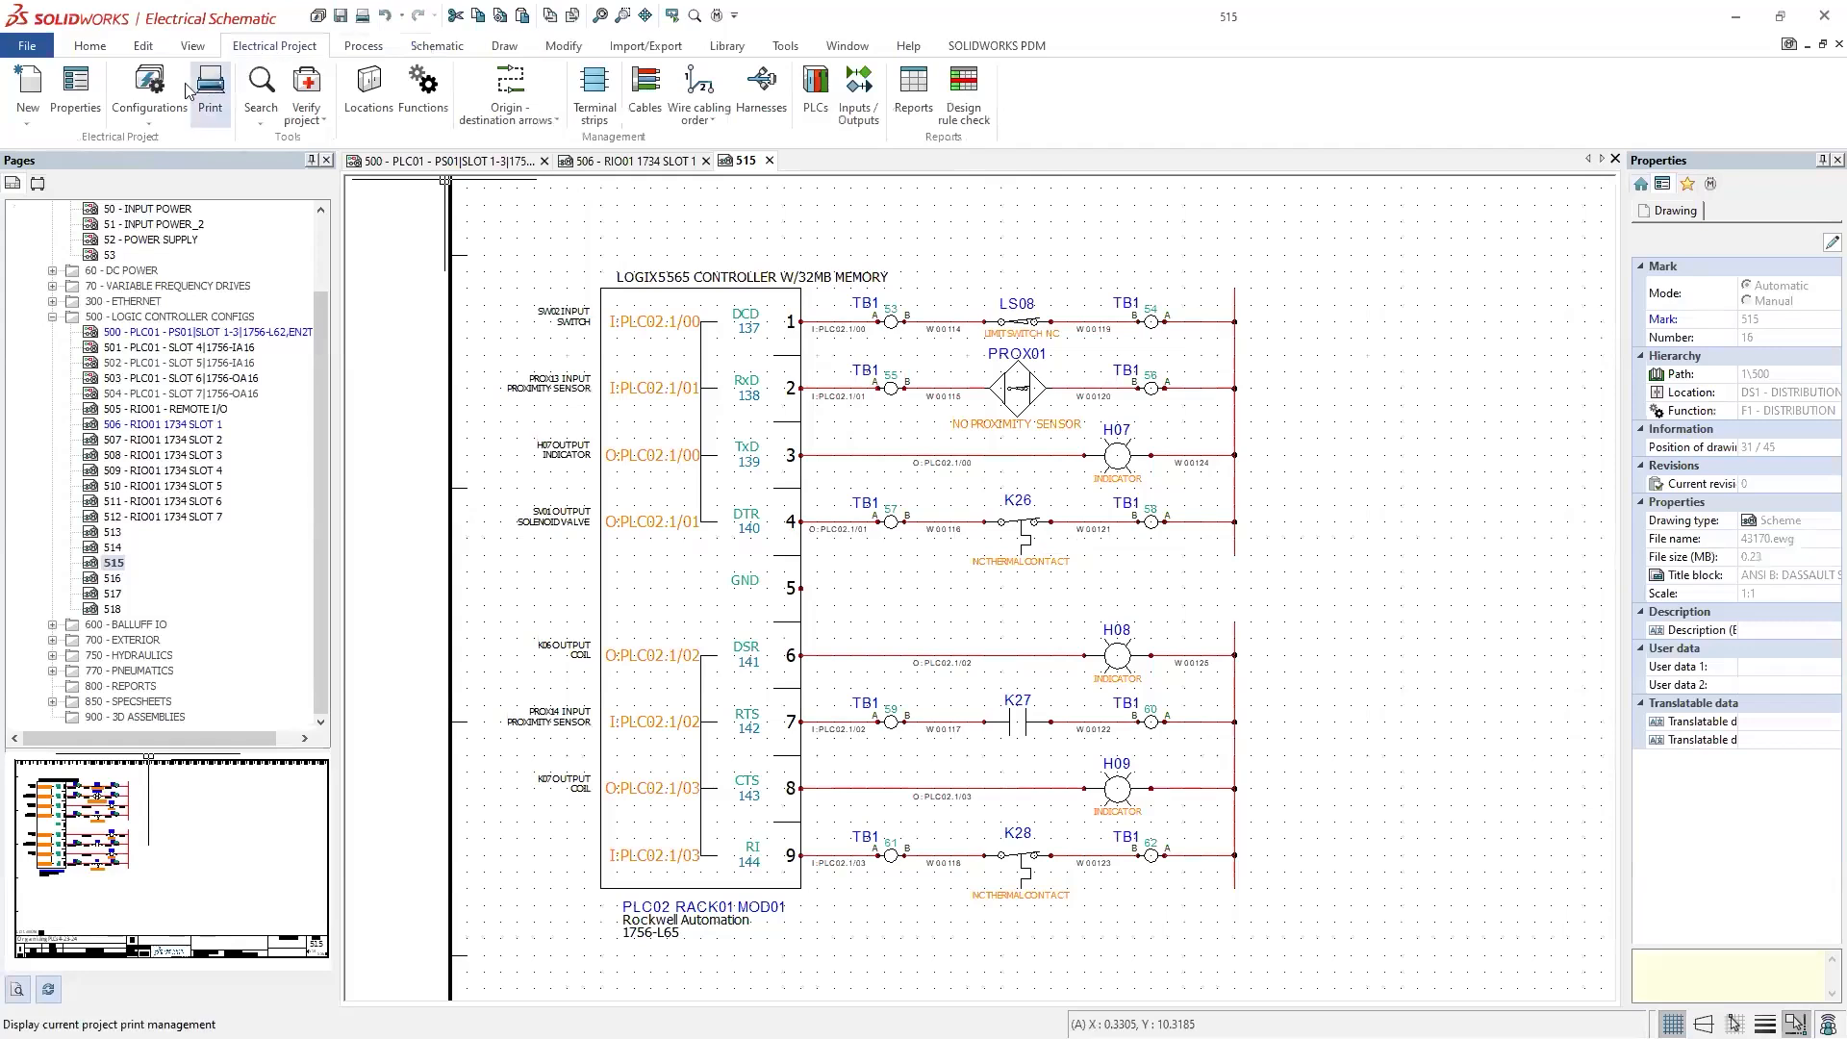
{"action": "left_click", "coordinate": [149, 84]}
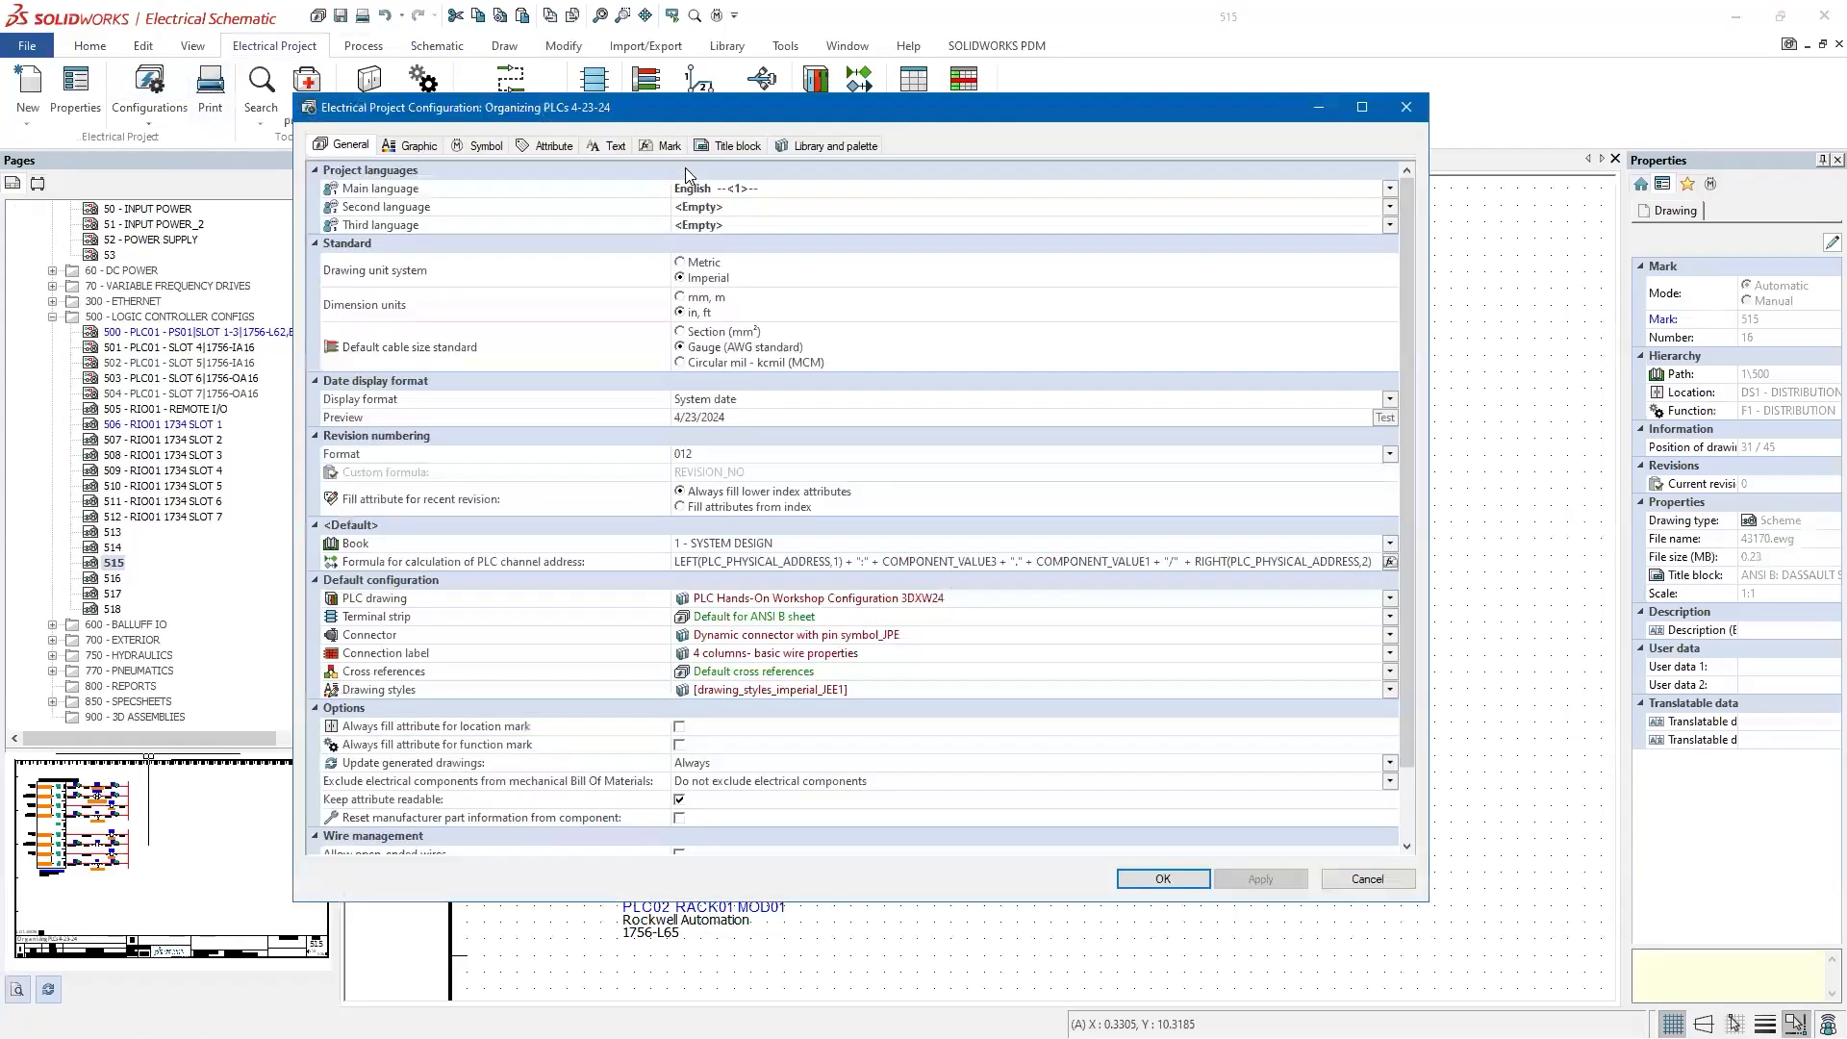
{"action": "left_click", "coordinate": [530, 145]}
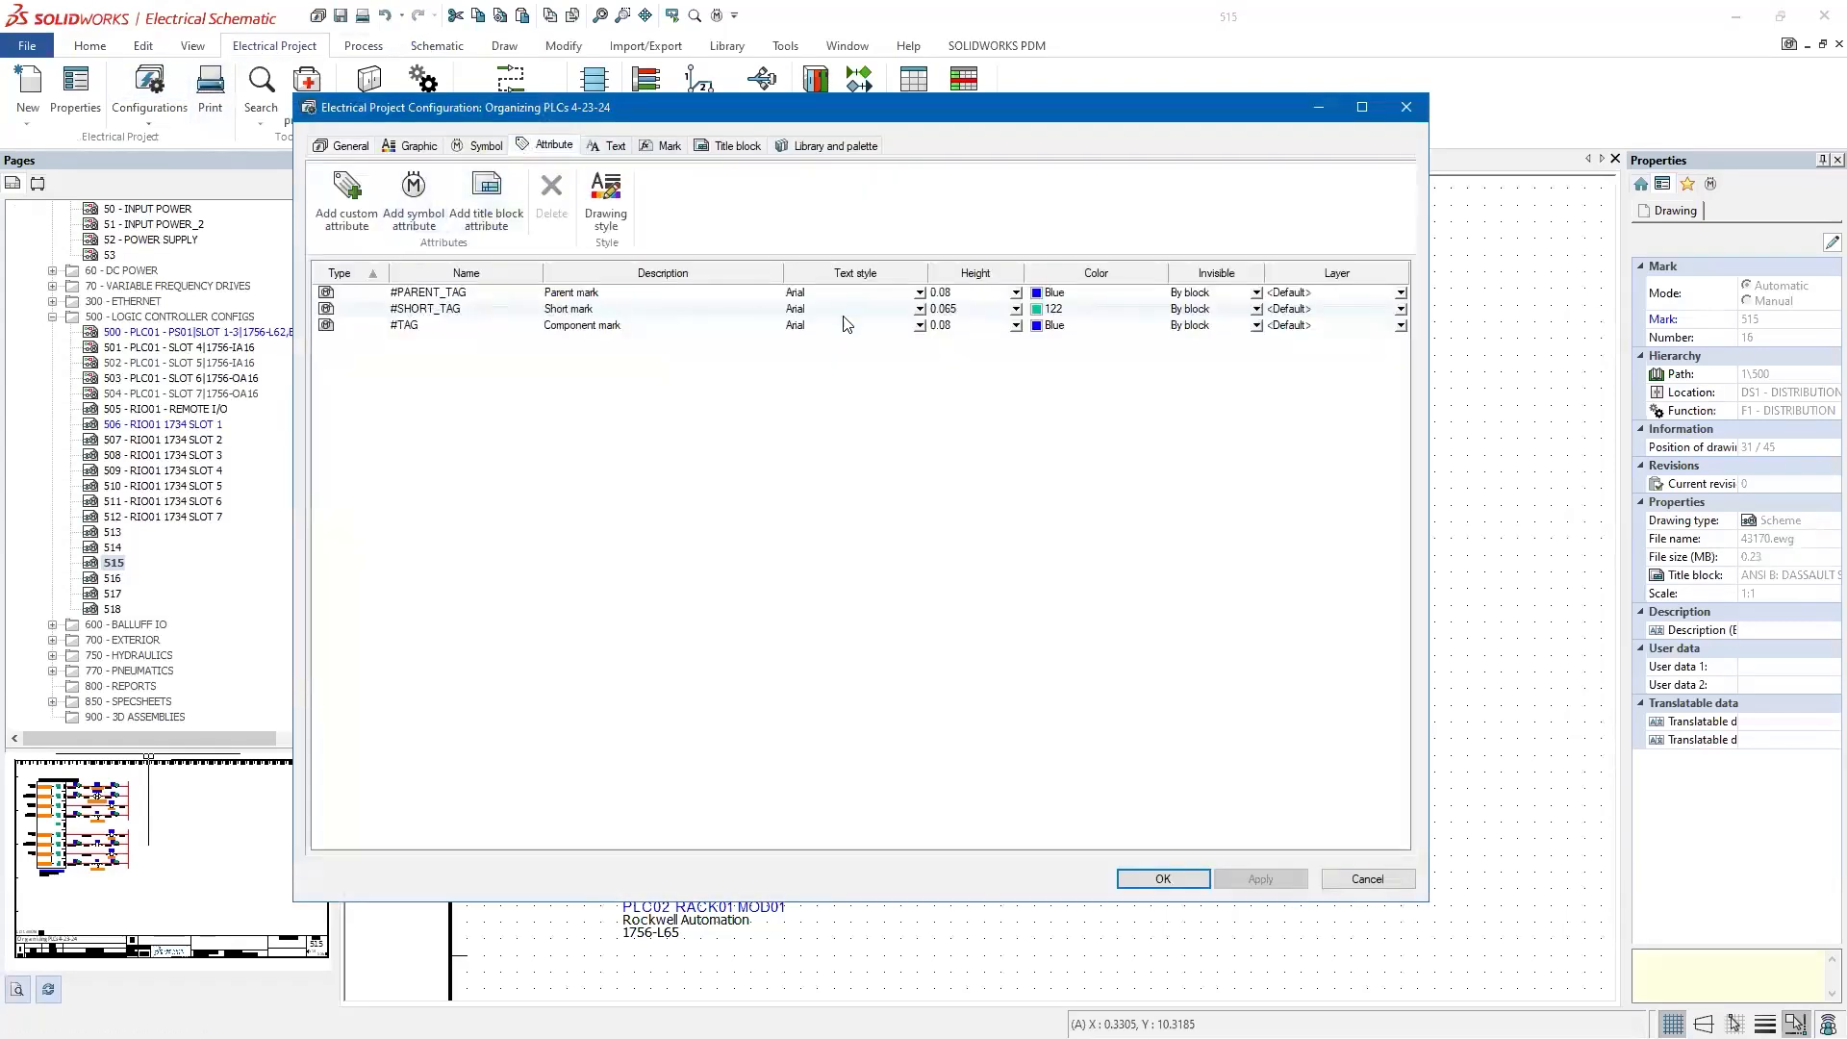
{"action": "left_click", "coordinate": [524, 294]}
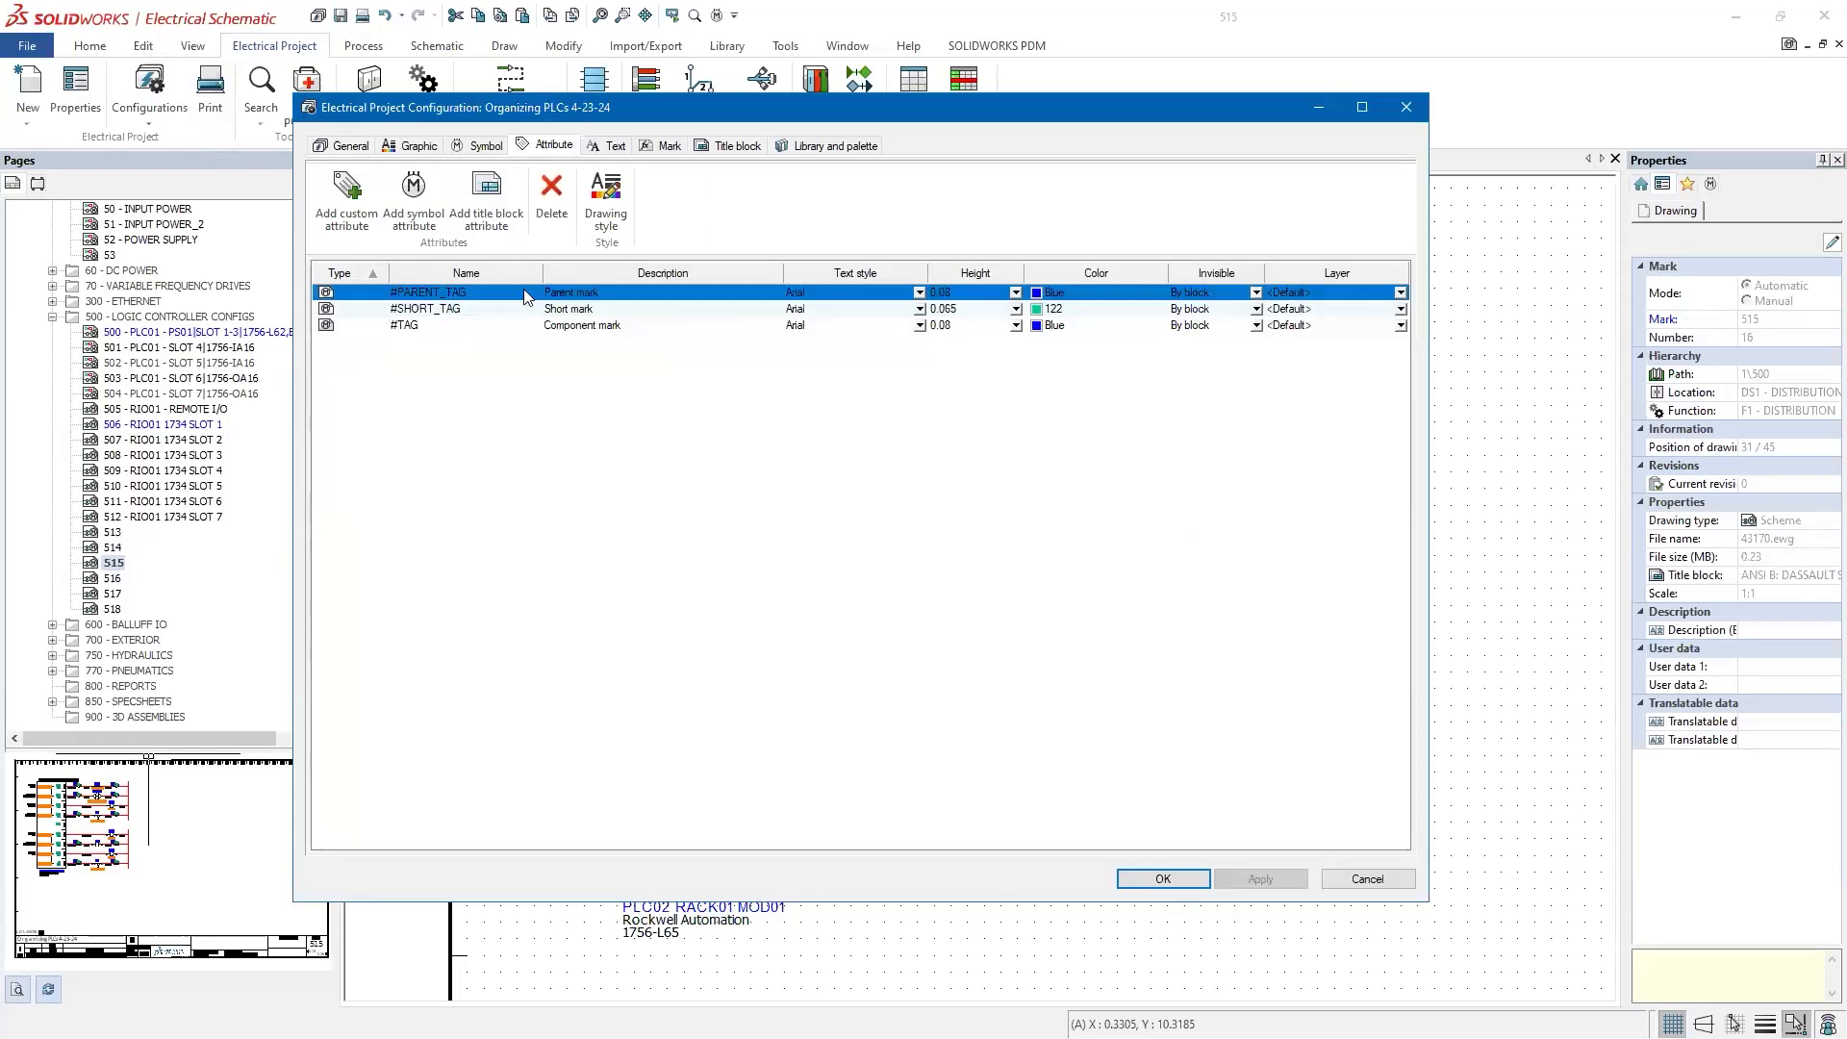
{"action": "left_click", "coordinate": [1041, 294]}
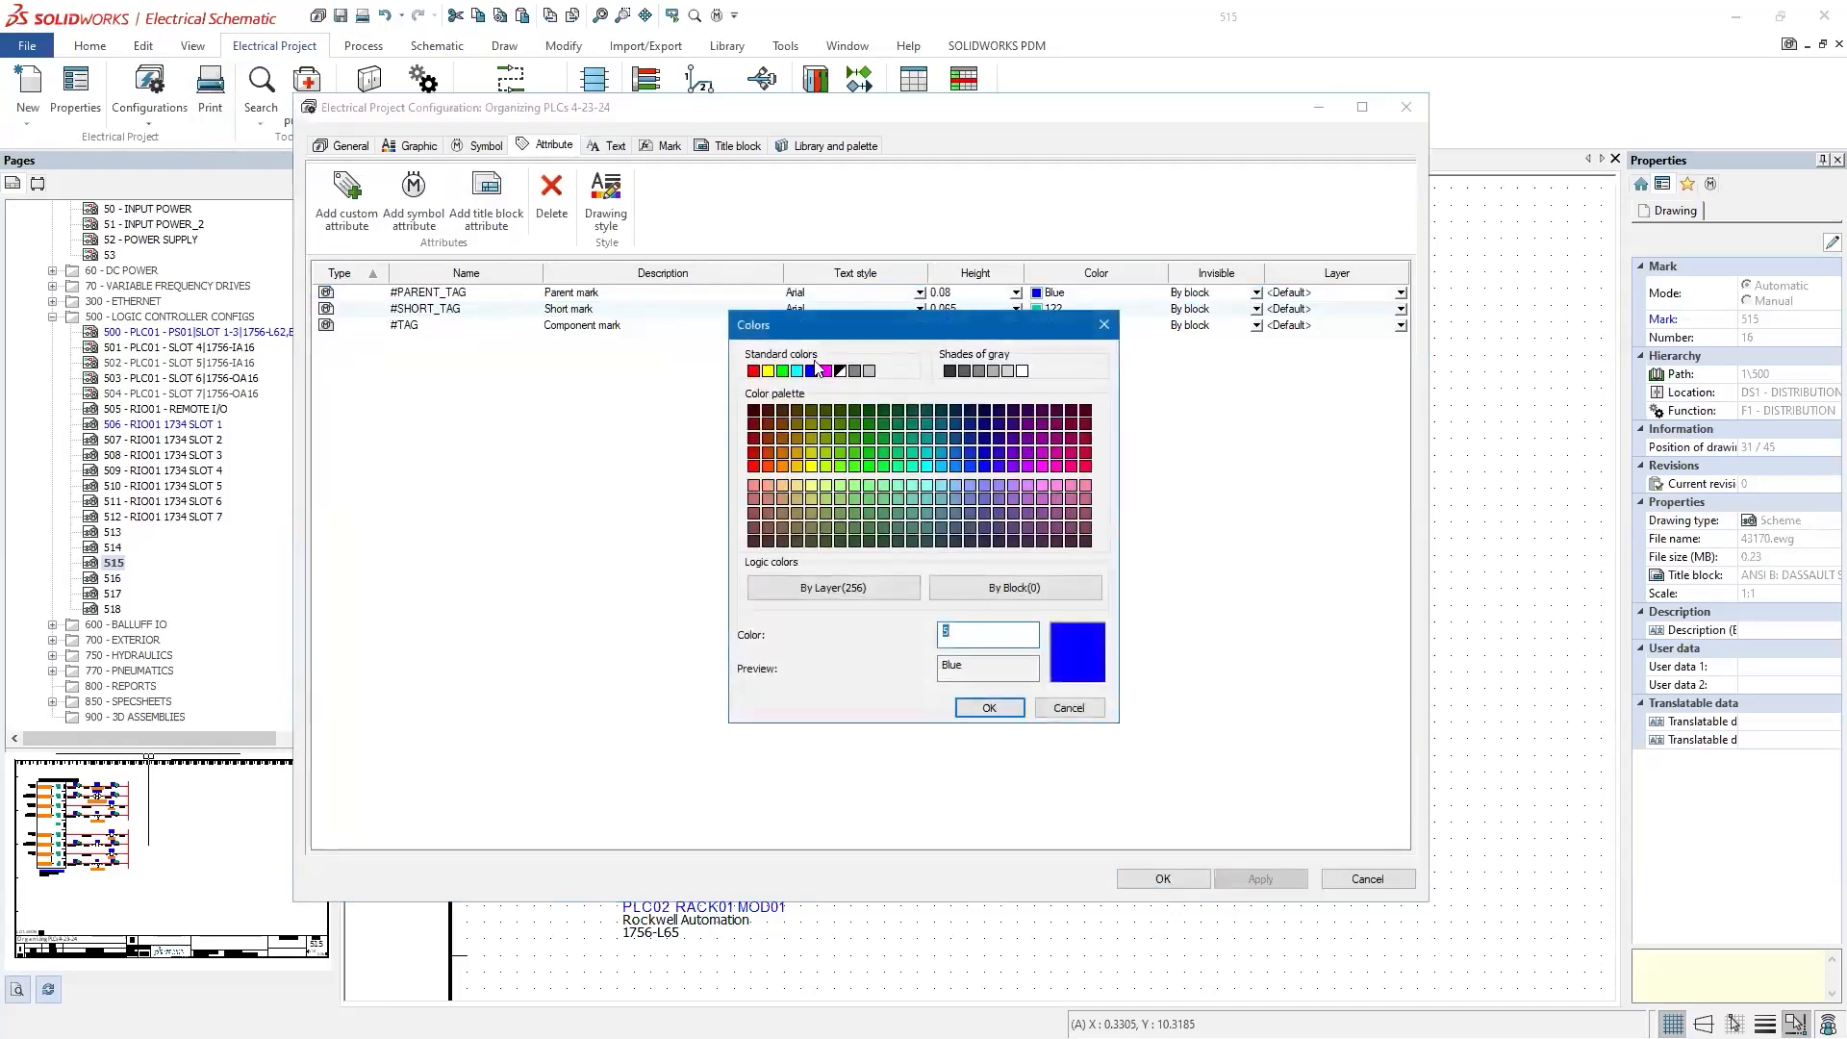
{"action": "left_click", "coordinate": [754, 371]}
{"action": "left_click", "coordinate": [989, 707]}
Step: Set the #TAG component mark attribute color to Red and apply the project configuration
{"action": "left_click", "coordinate": [1041, 325]}
{"action": "left_click", "coordinate": [753, 370]}
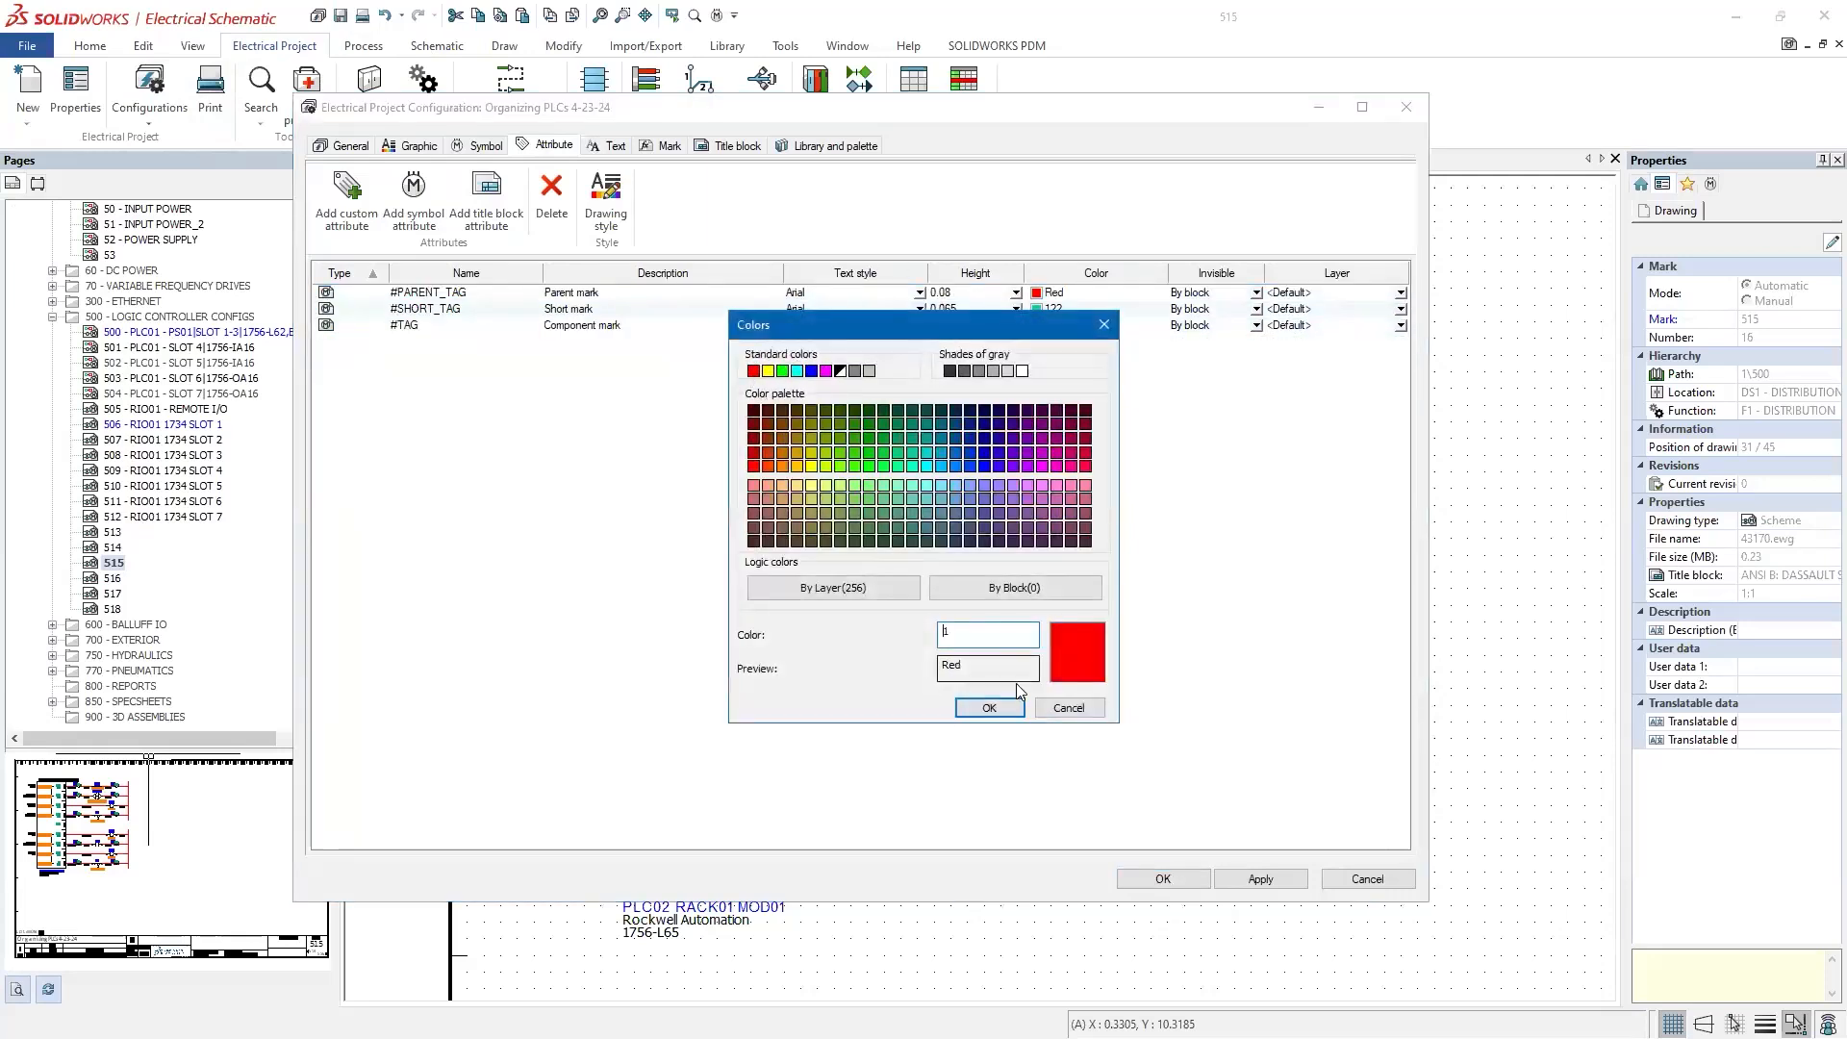
{"action": "left_click", "coordinate": [989, 707]}
{"action": "left_click", "coordinate": [1163, 879]}
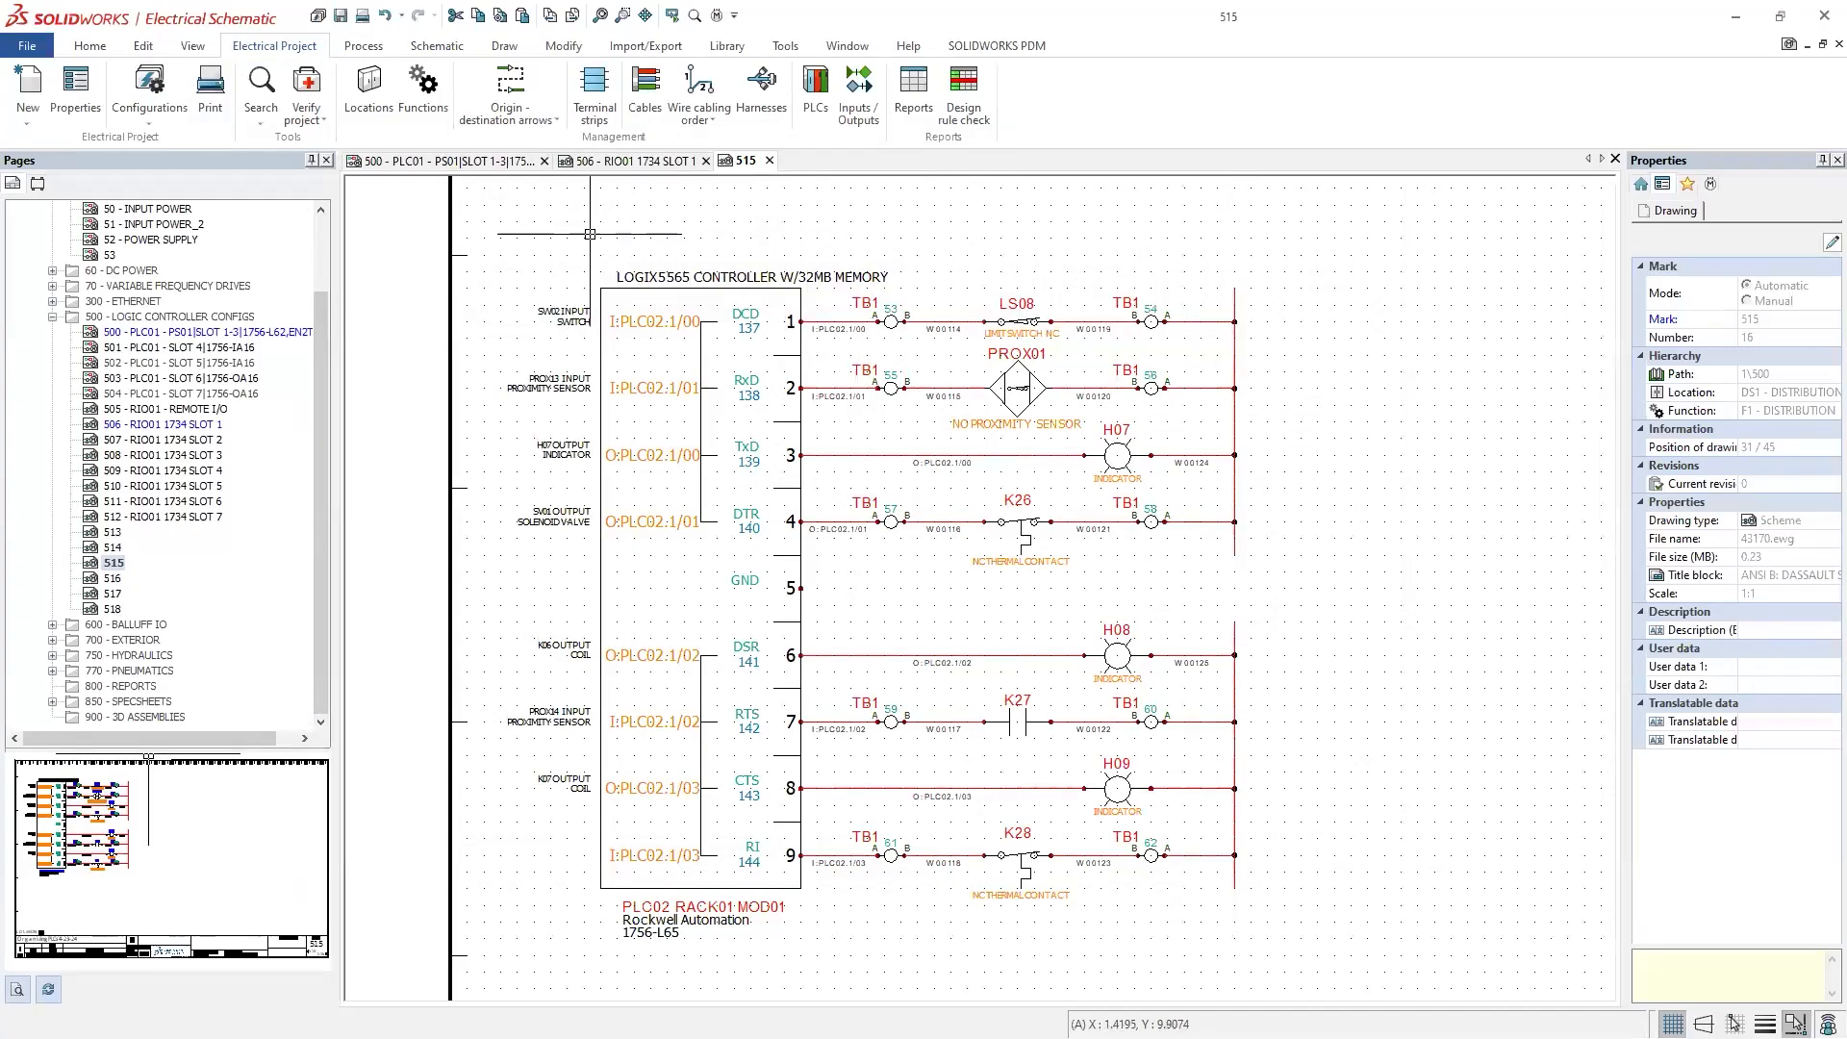
Step: Open the project's report management and review the bill of materials, bill of materials by mark and wire to-from reports
{"action": "left_click", "coordinate": [915, 96]}
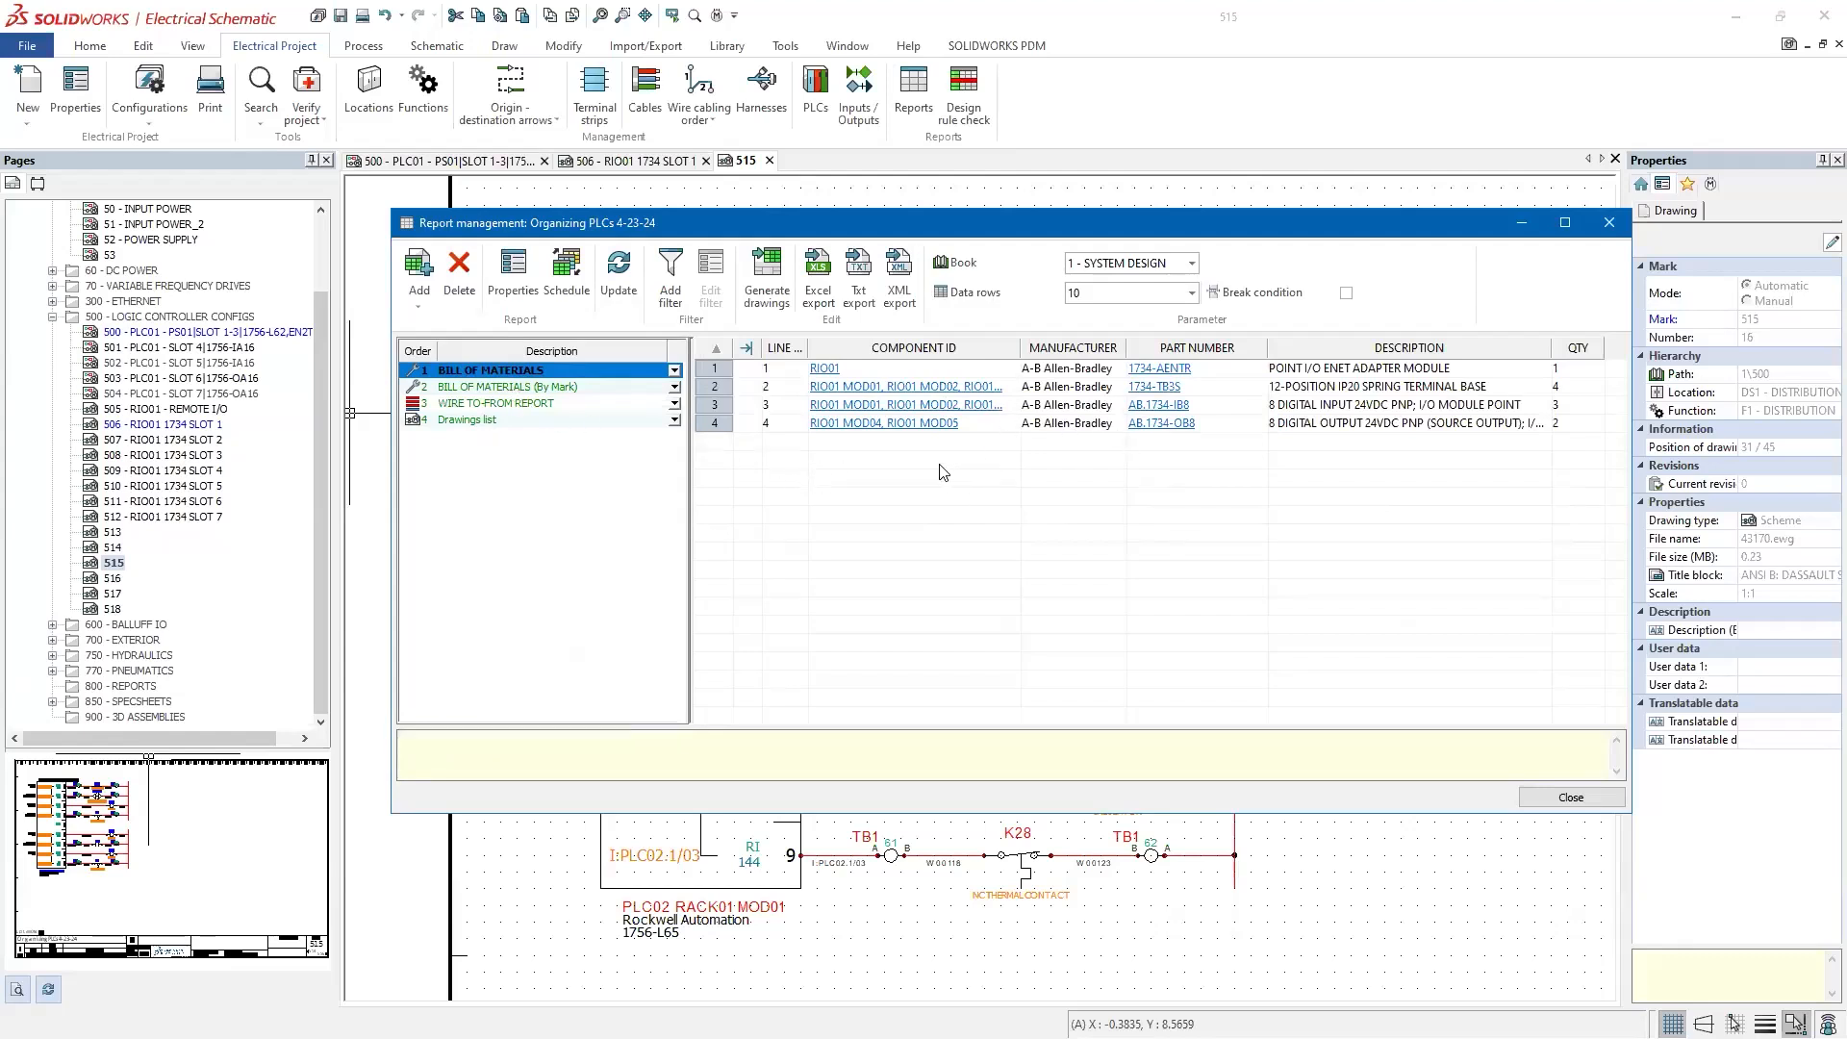
{"action": "left_click", "coordinate": [468, 385]}
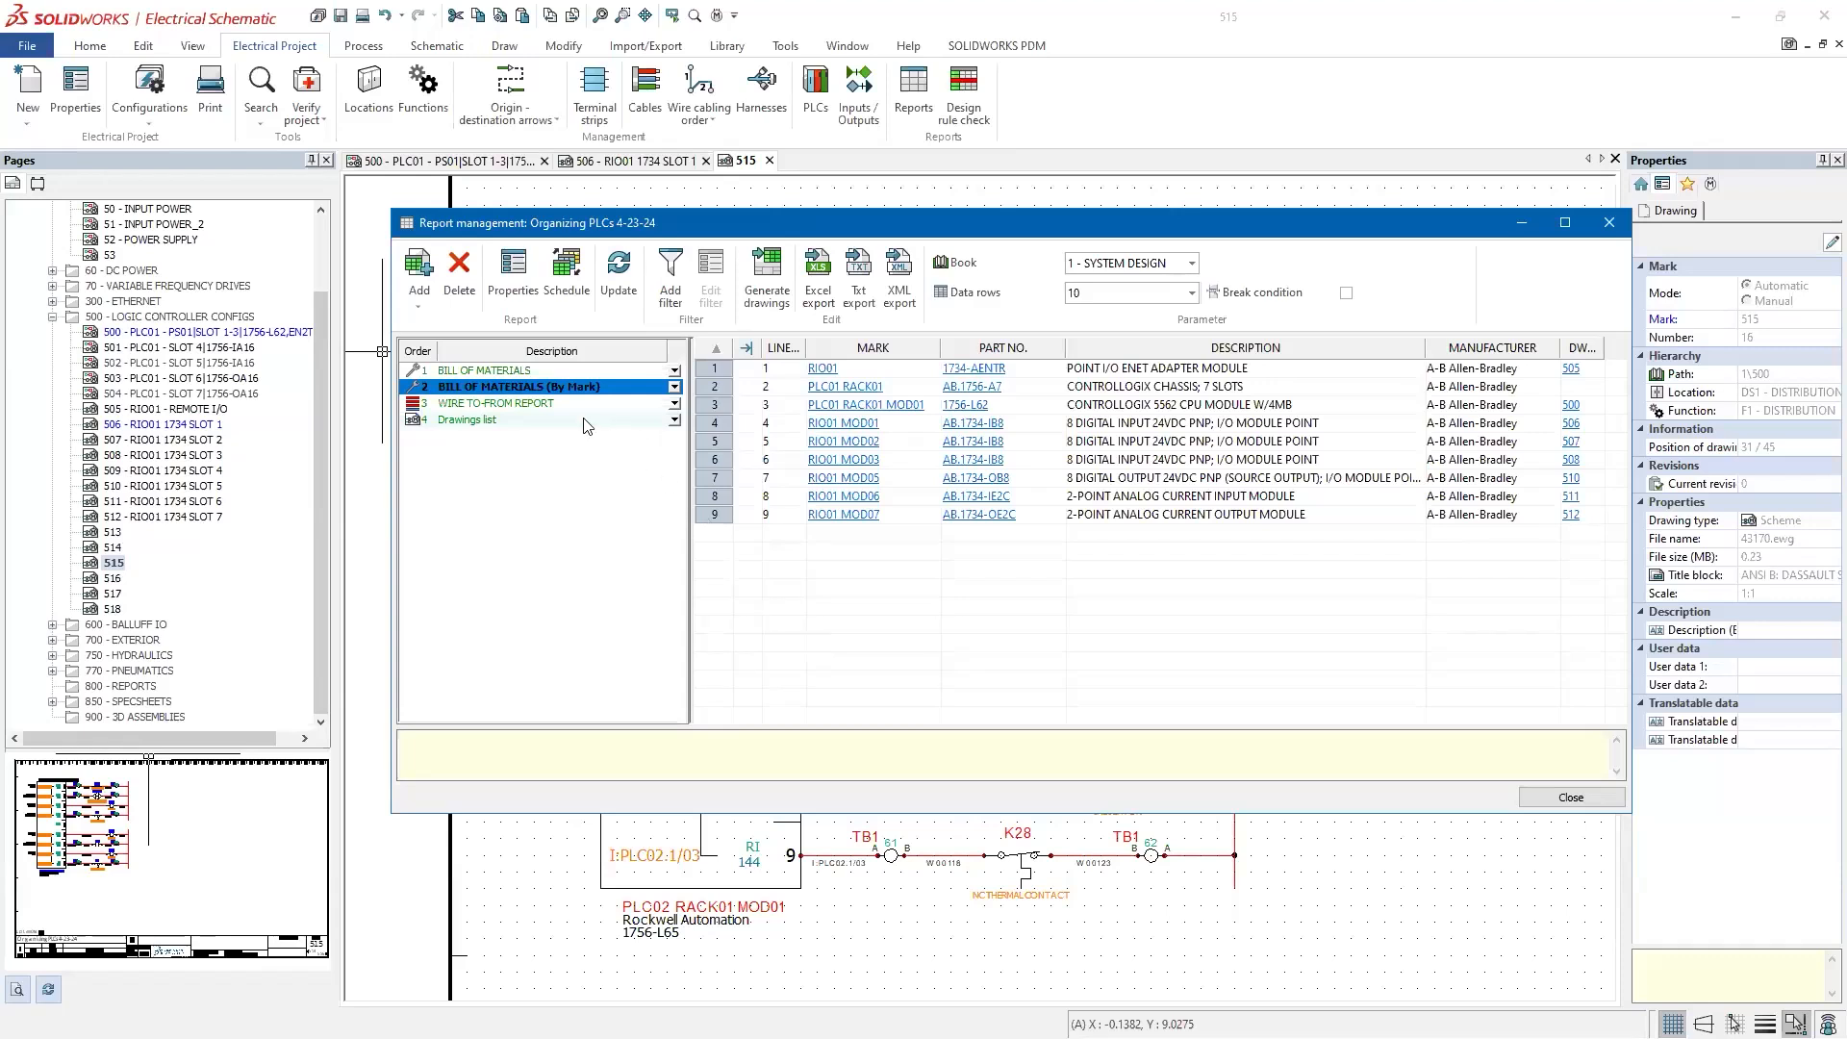
{"action": "left_click", "coordinate": [535, 408]}
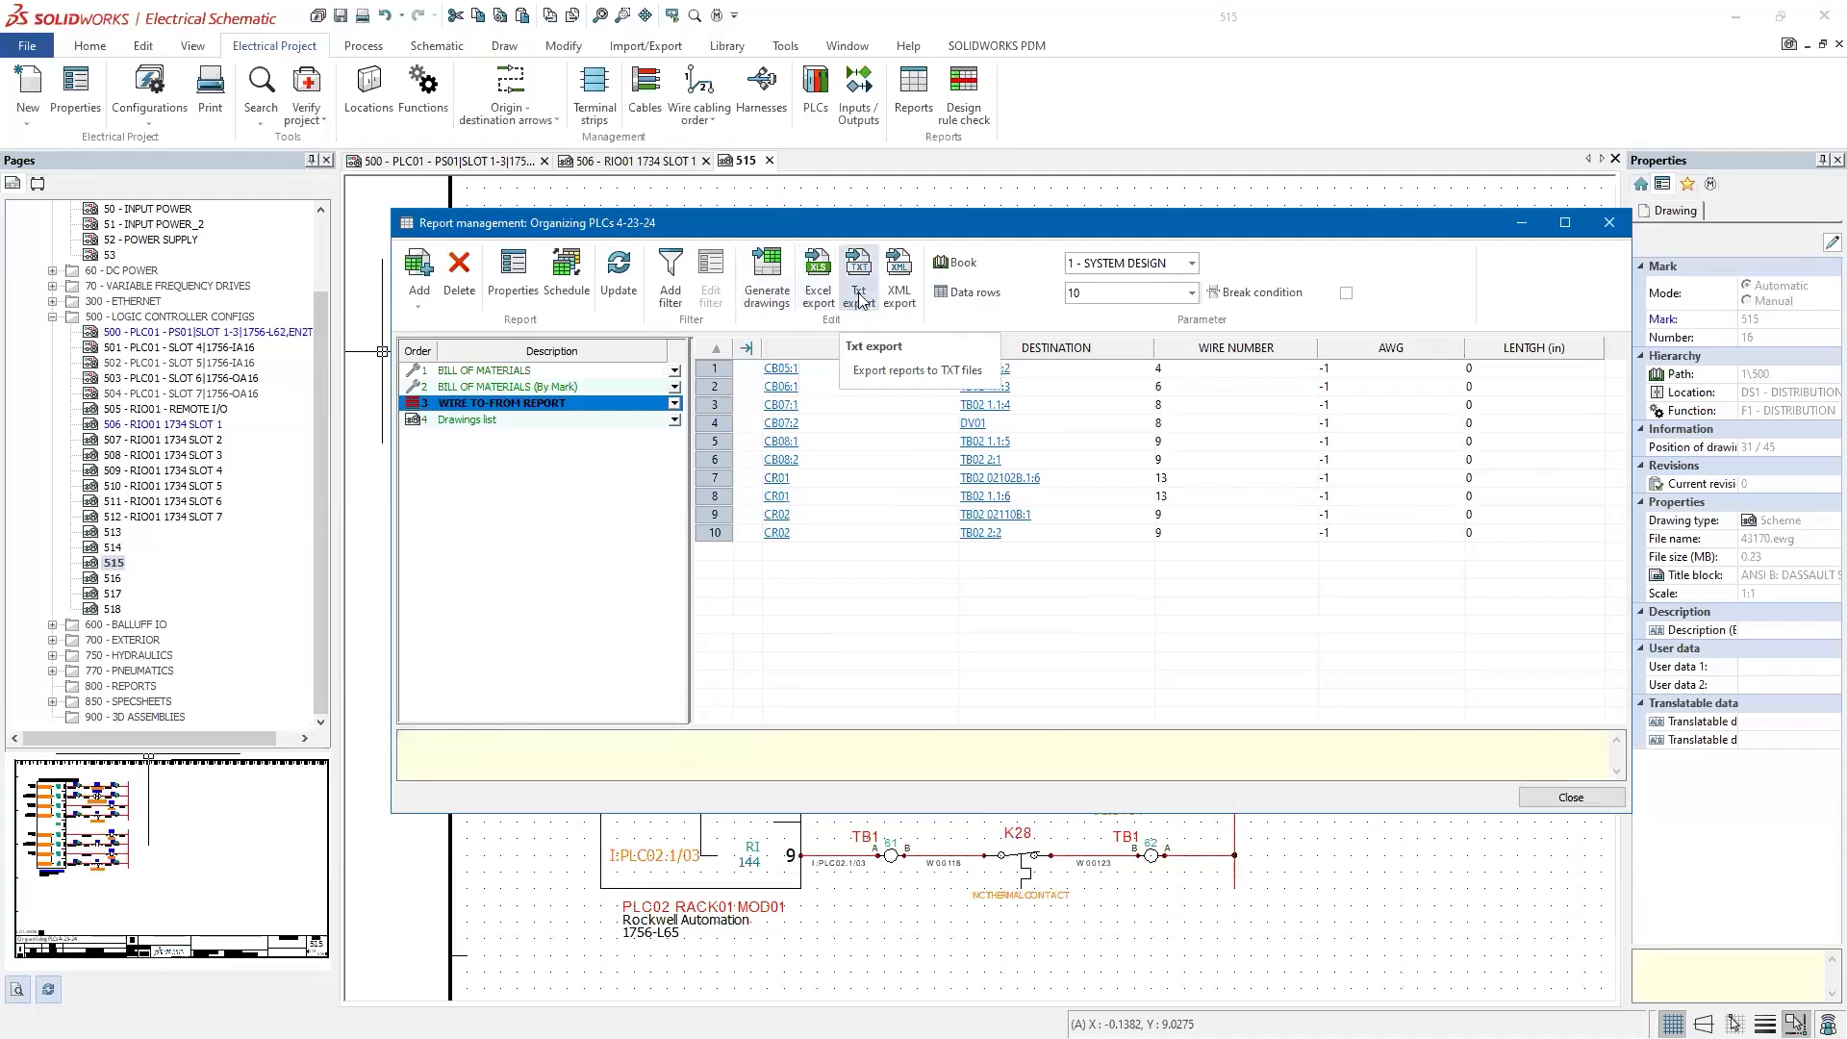
Step: Generate report drawings for BILL OF MATERIALS, BILL OF MATERIALS (By Mark), WIRE TO-FROM REPORT and Drawings list, and close report management
{"action": "left_click", "coordinate": [768, 304]}
{"action": "left_click", "coordinate": [665, 399]}
{"action": "left_click", "coordinate": [665, 417]}
{"action": "left_click", "coordinate": [665, 434]}
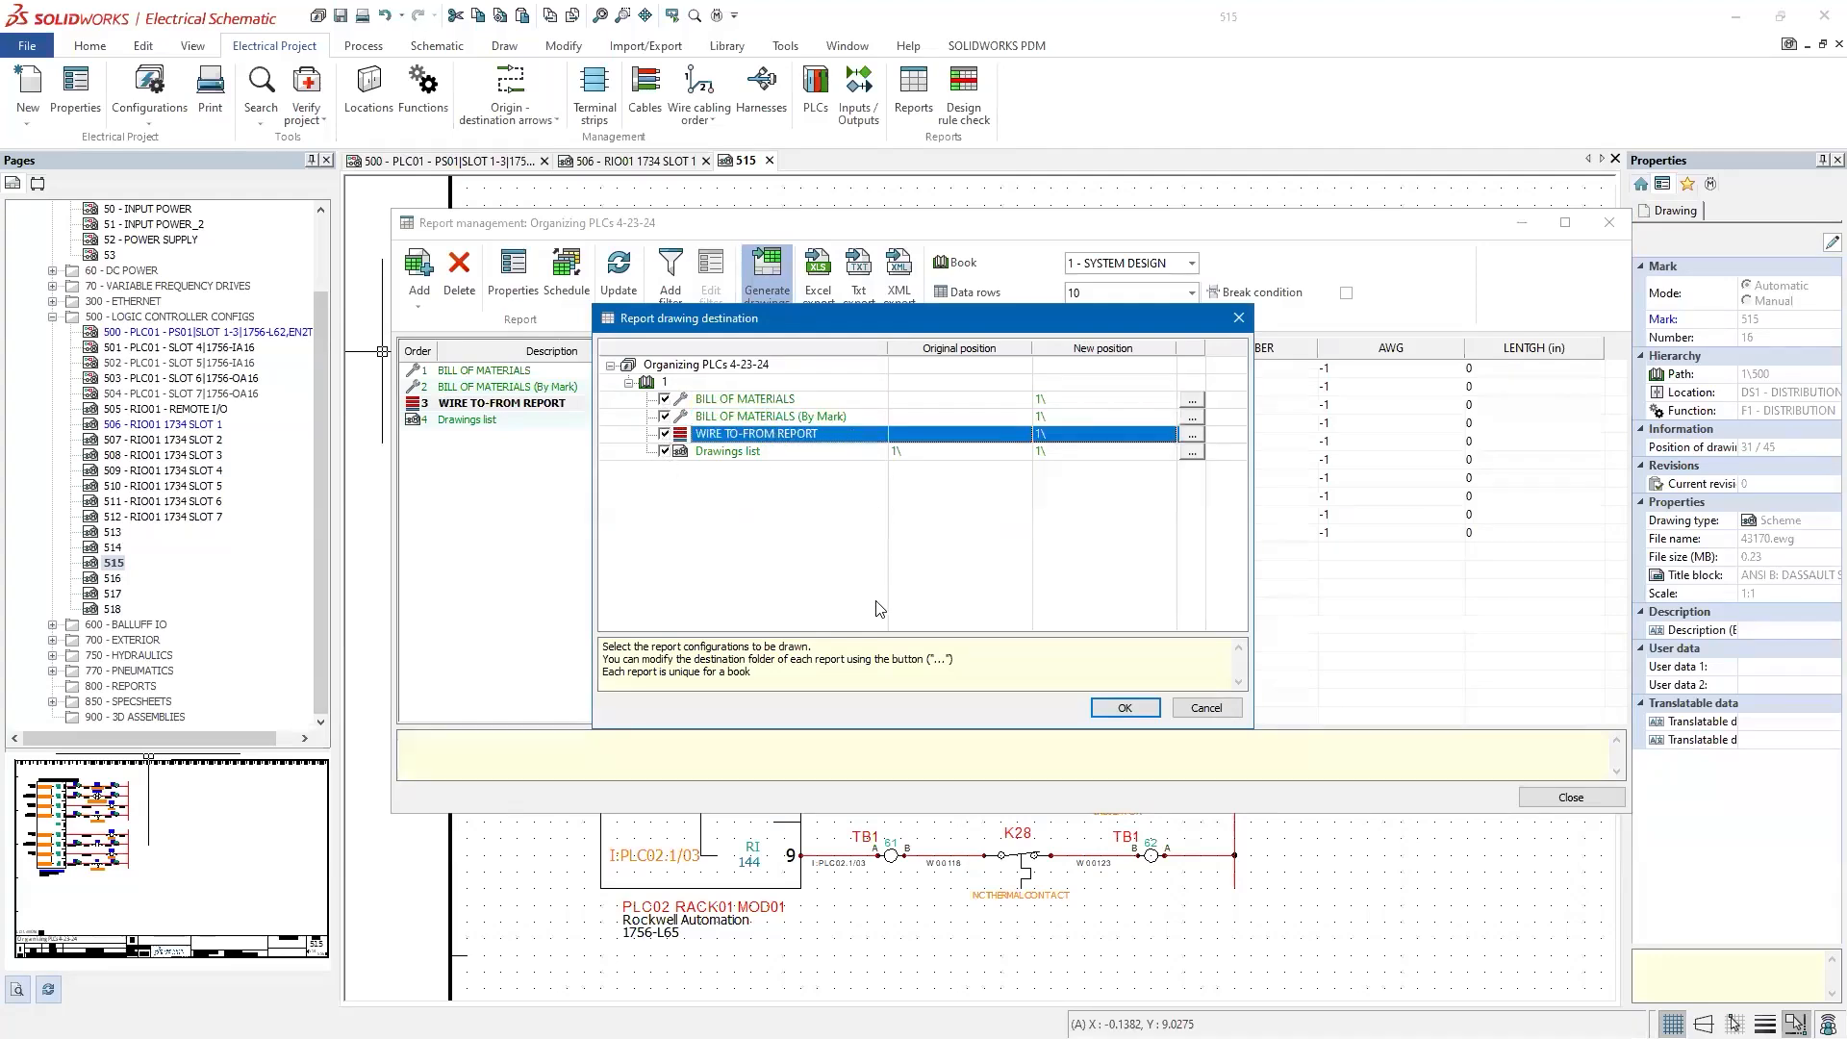
{"action": "left_click", "coordinate": [1124, 712]}
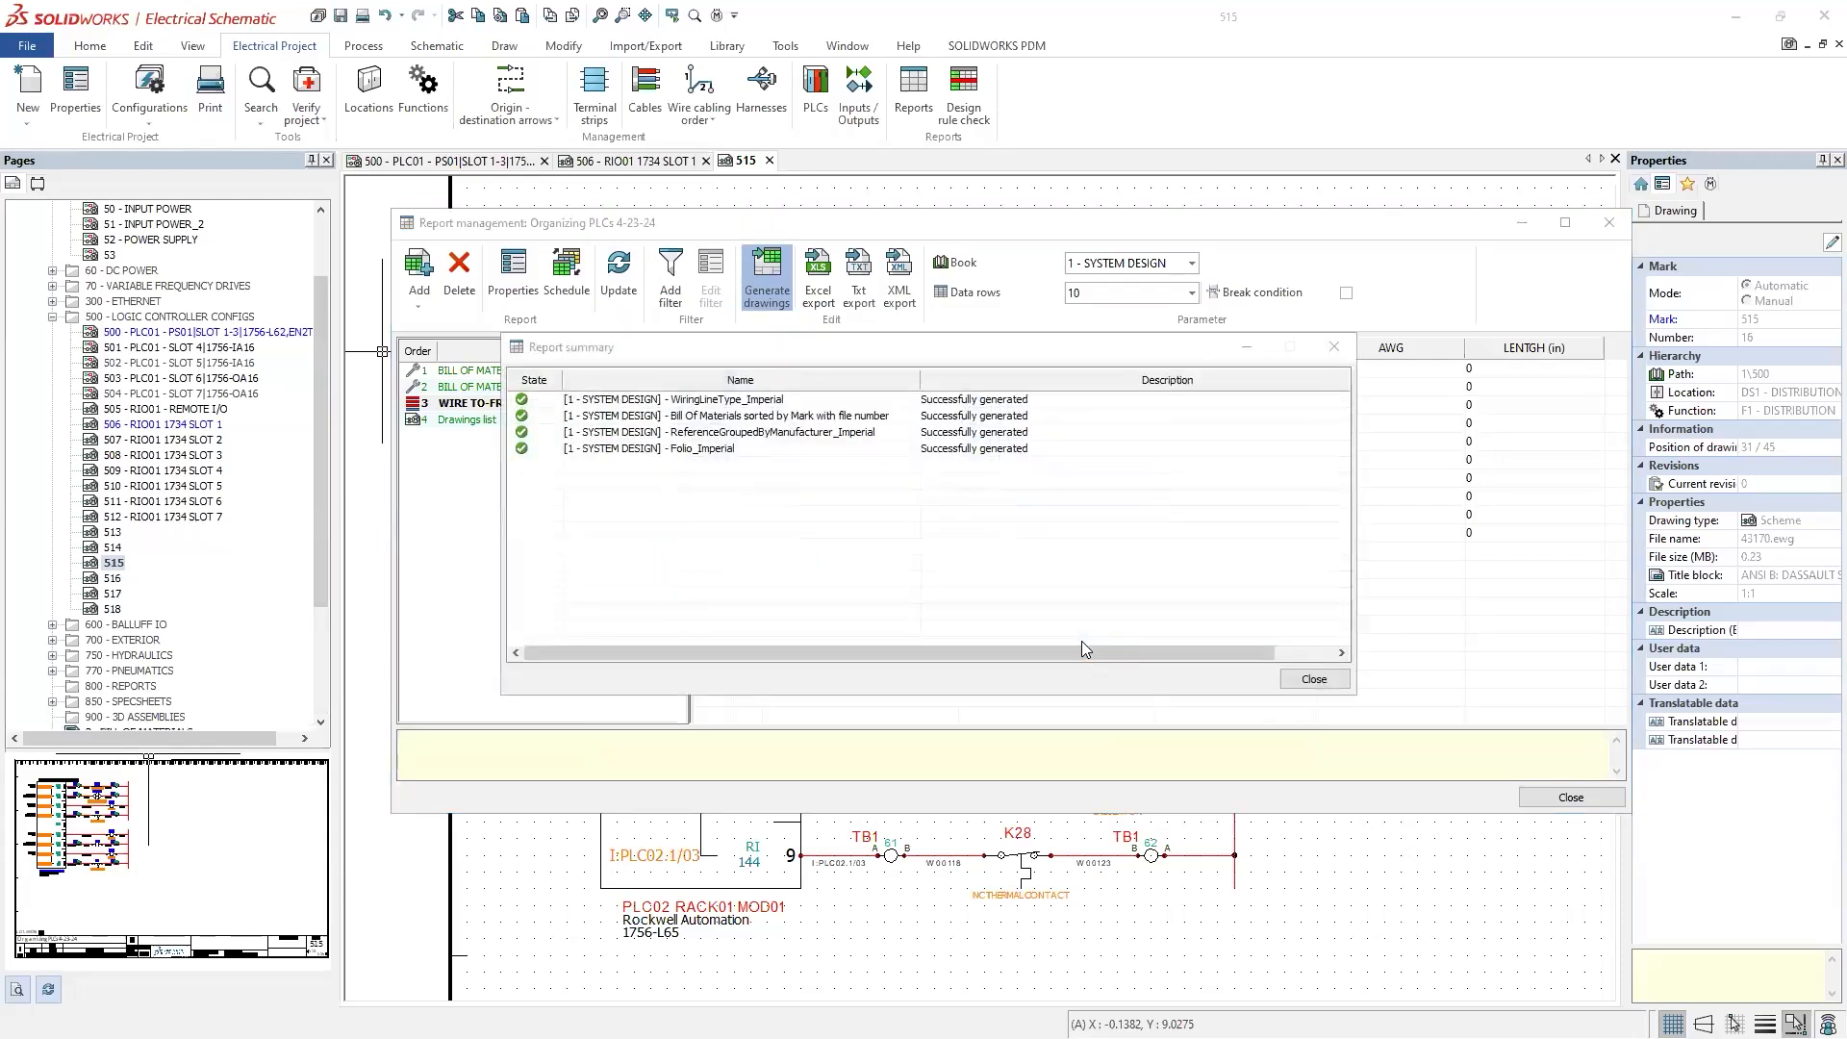
{"action": "left_click", "coordinate": [1318, 678]}
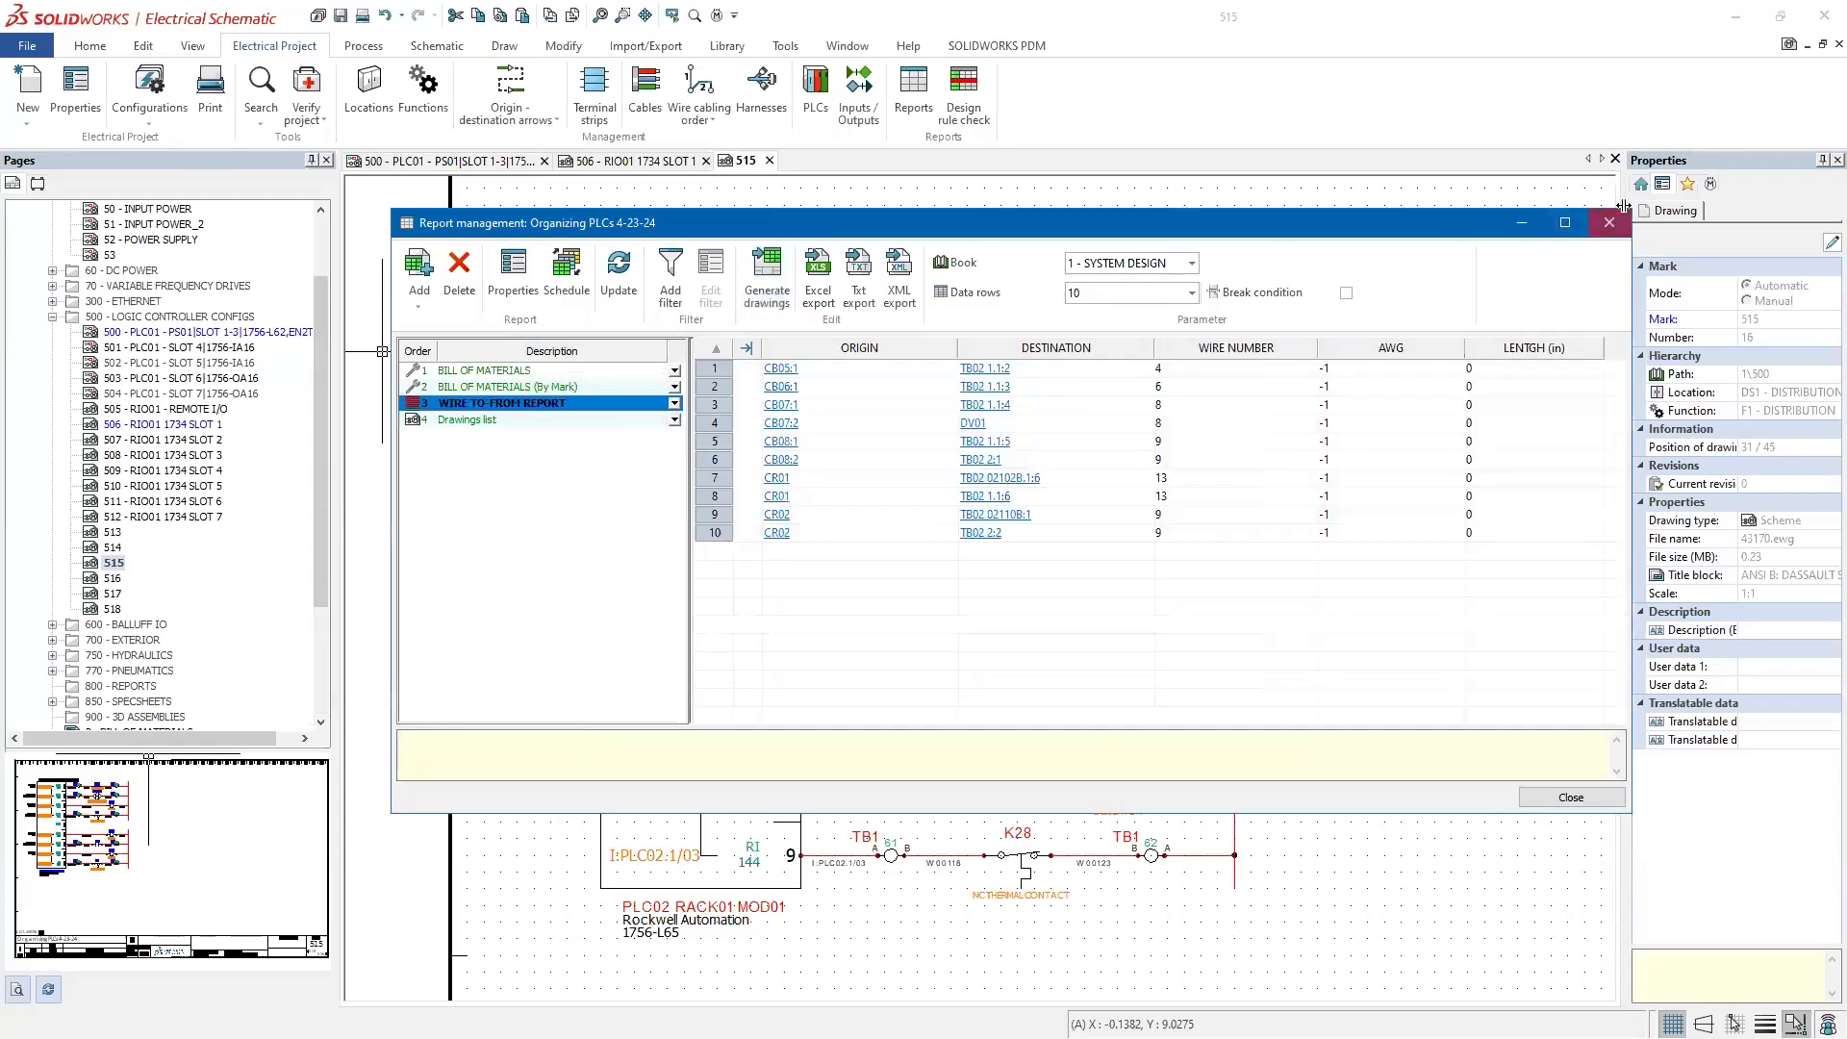
{"action": "left_click", "coordinate": [1609, 223]}
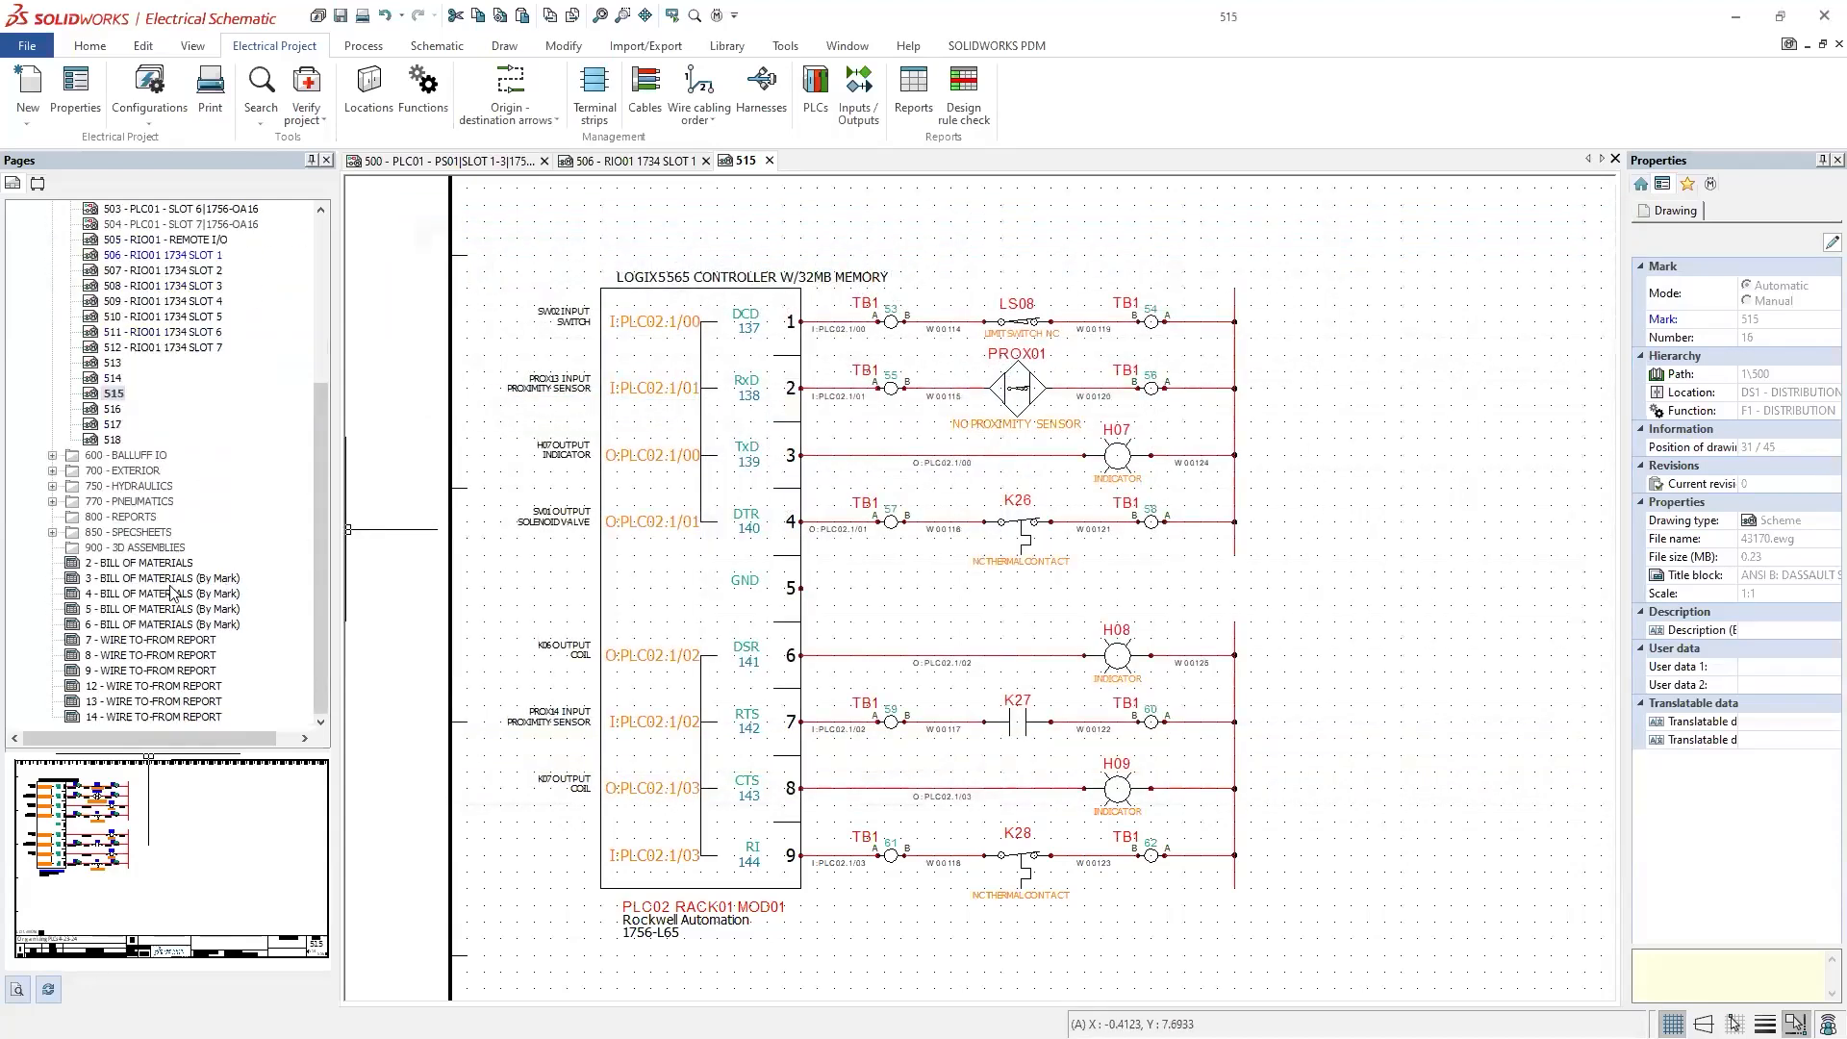
Step: Open the generated report drawings 2 - BILL OF MATERIALS and 3 - BILL OF MATERIALS (By Mark) and examine their tables
{"action": "left_click", "coordinate": [140, 564]}
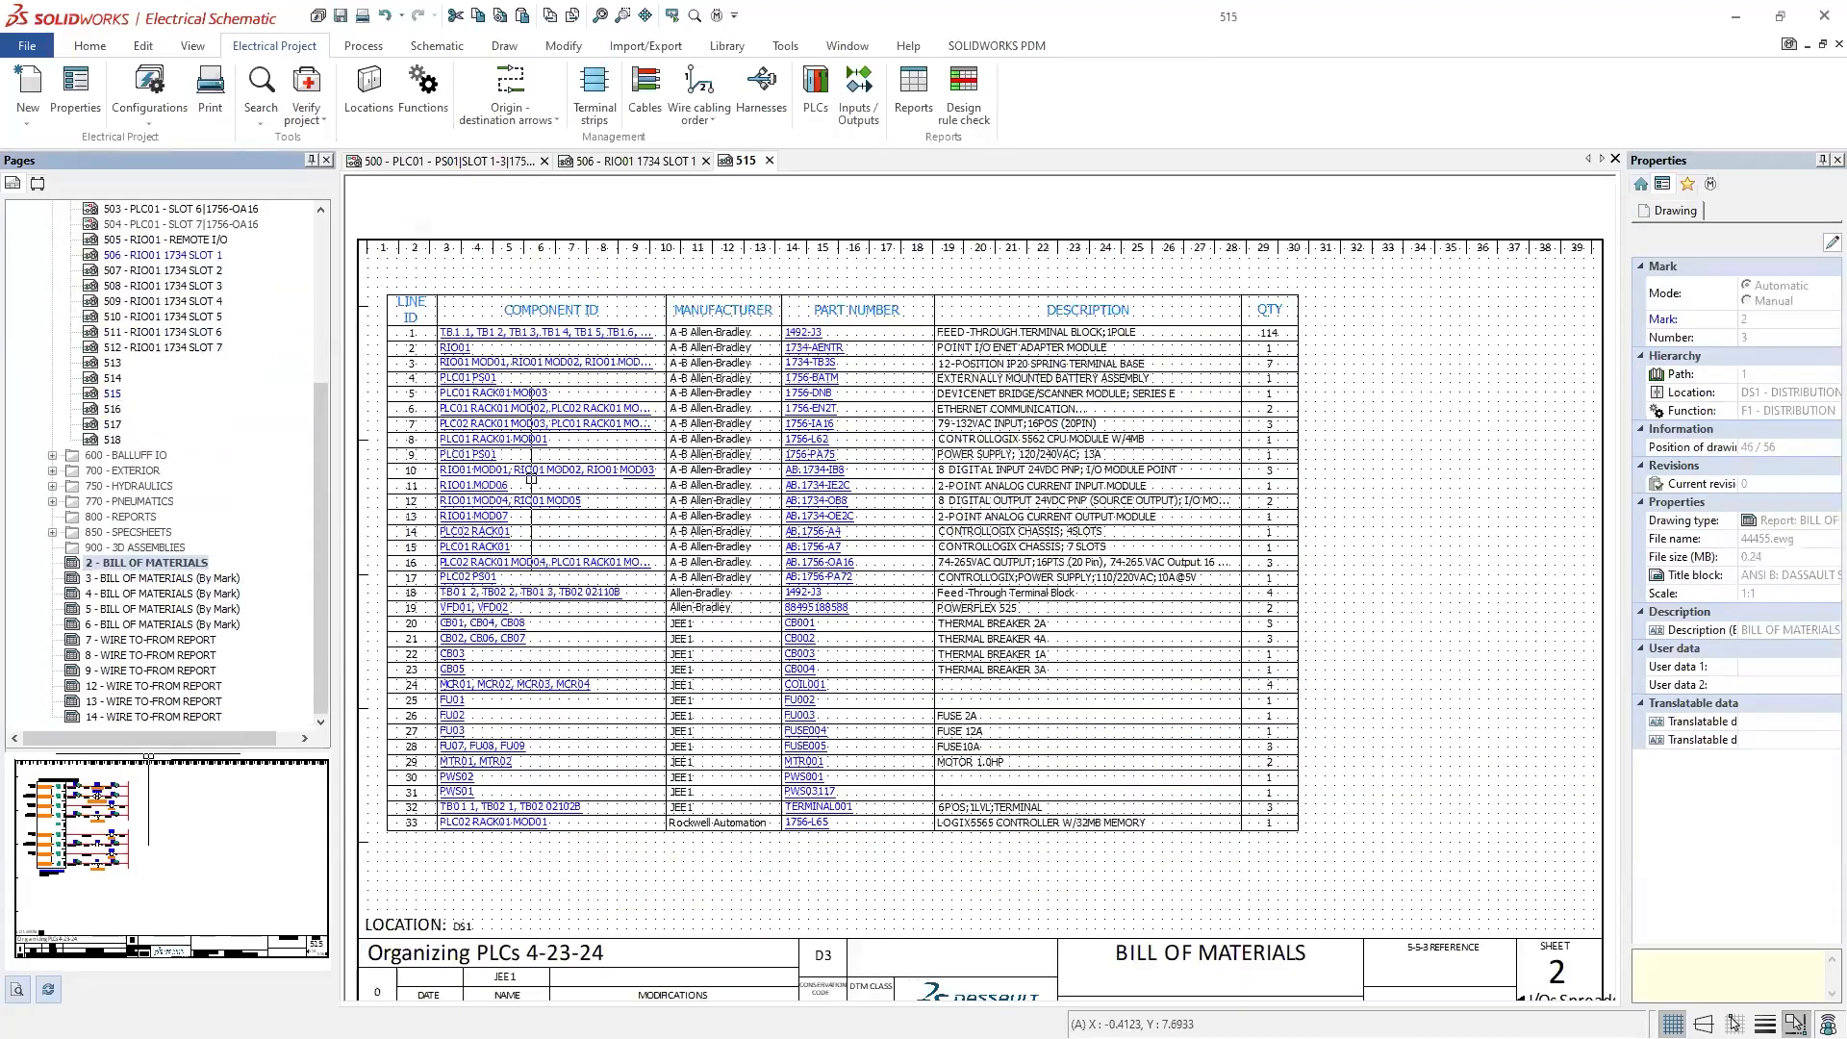
{"action": "middle_click_drag", "start_coordinate": [606, 456], "coordinate": [659, 437]}
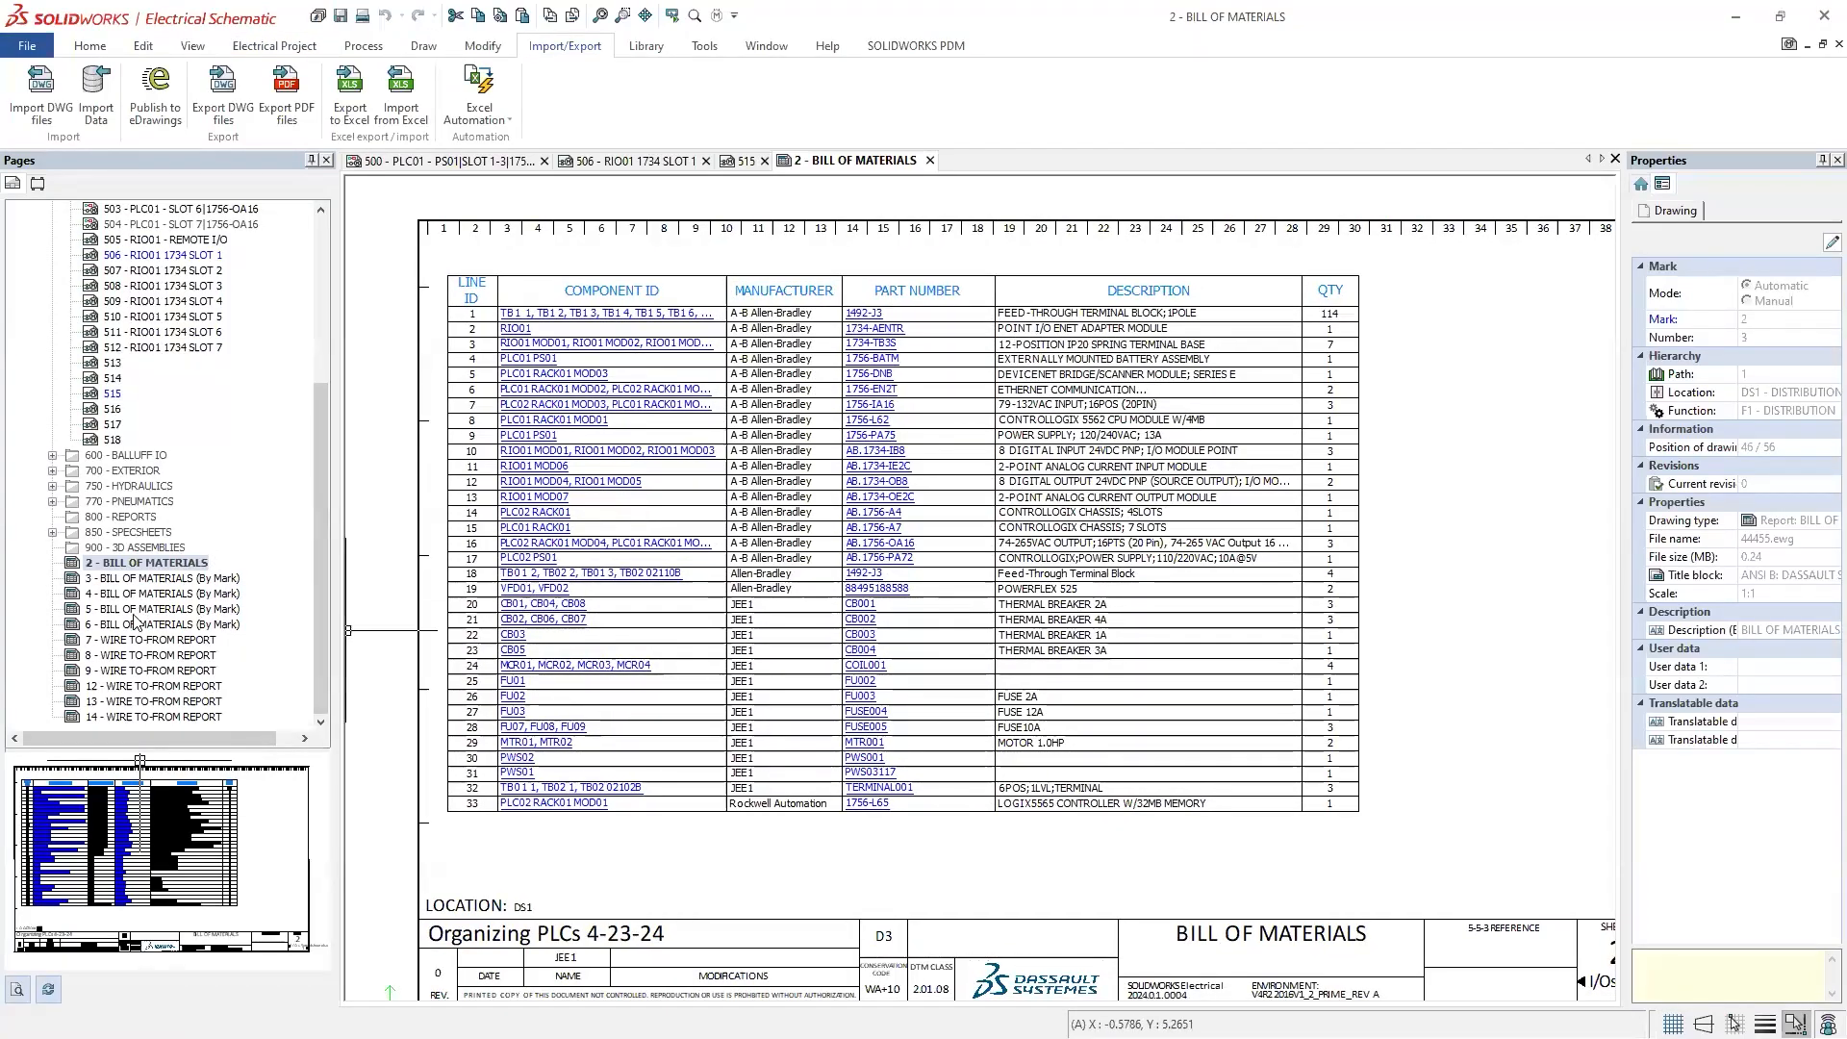
{"action": "left_click", "coordinate": [162, 579]}
{"action": "middle_click_drag", "start_coordinate": [603, 535], "coordinate": [854, 544]}
{"action": "scroll", "coordinate": [808, 681], "scroll_direction": "down", "scroll_amount": 1}
{"action": "scroll", "coordinate": [840, 580], "scroll_direction": "down", "scroll_amount": 1}
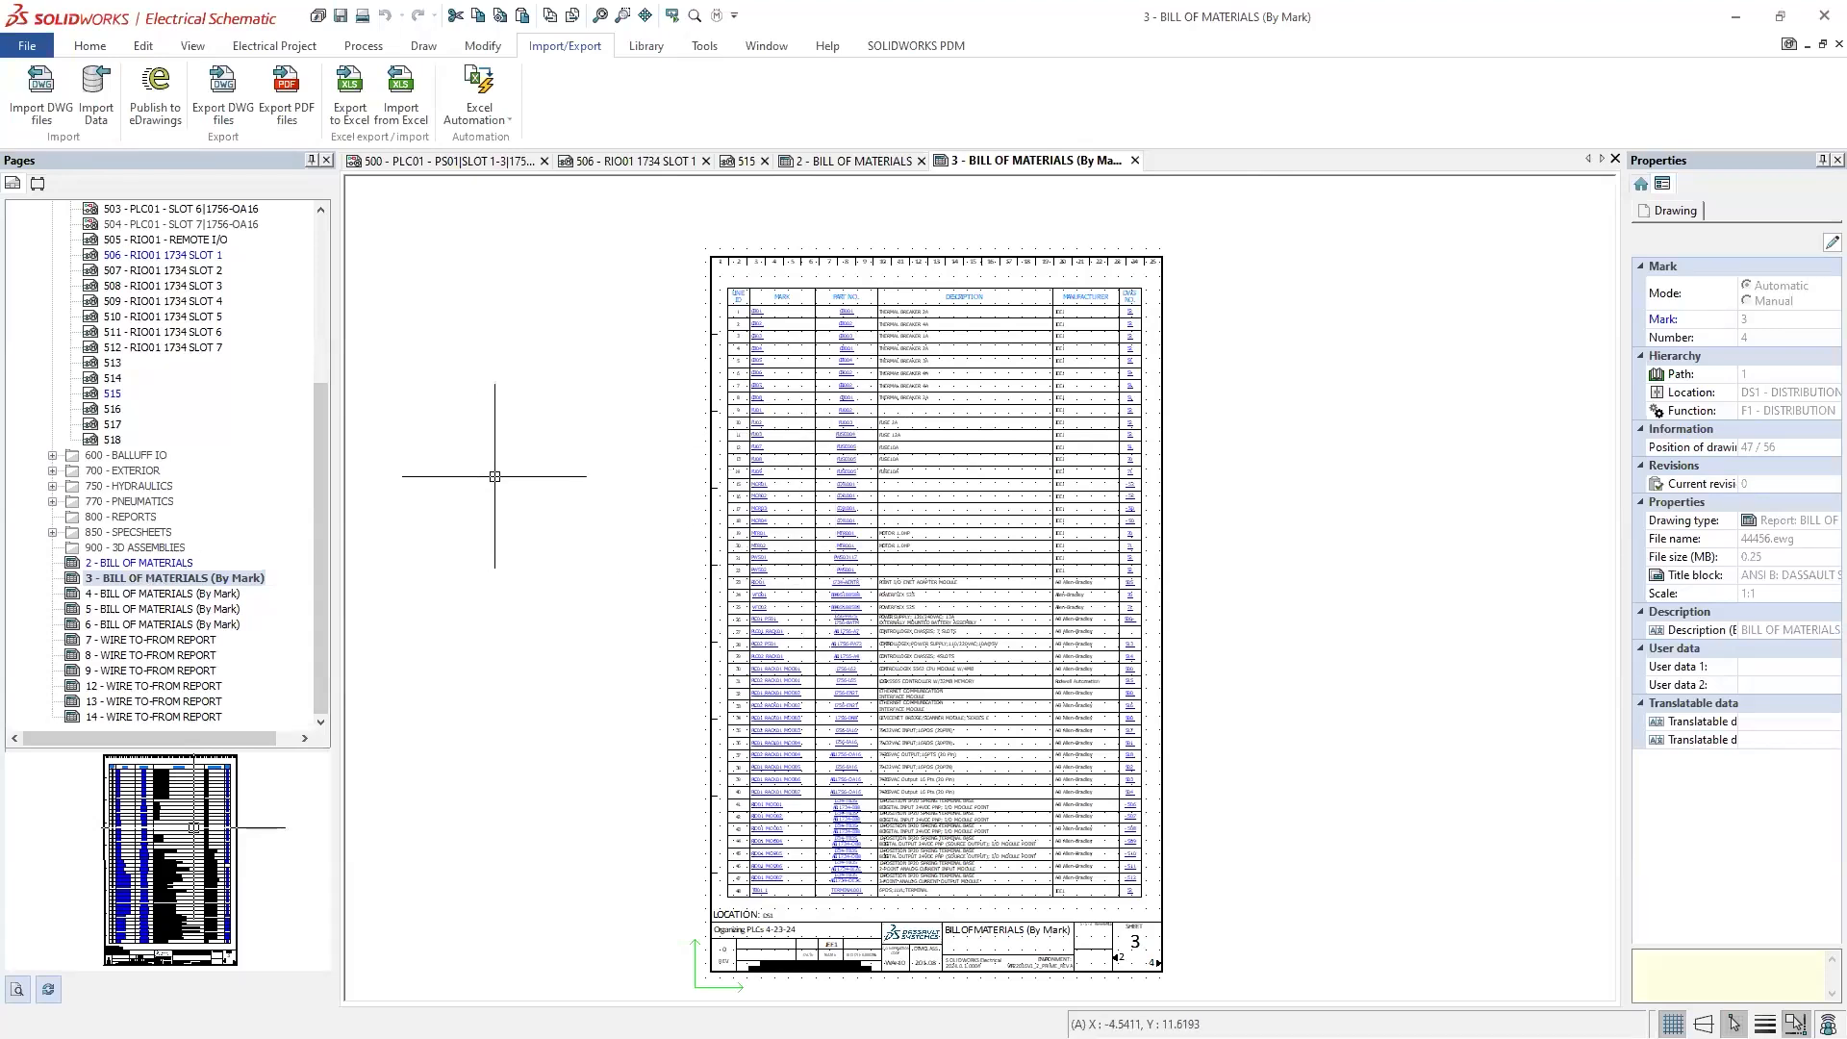
Step: Open drawing 7 - WIRE TO-FROM REPORT and examine its origin, destination and wire number columns
{"action": "left_click", "coordinate": [112, 640]}
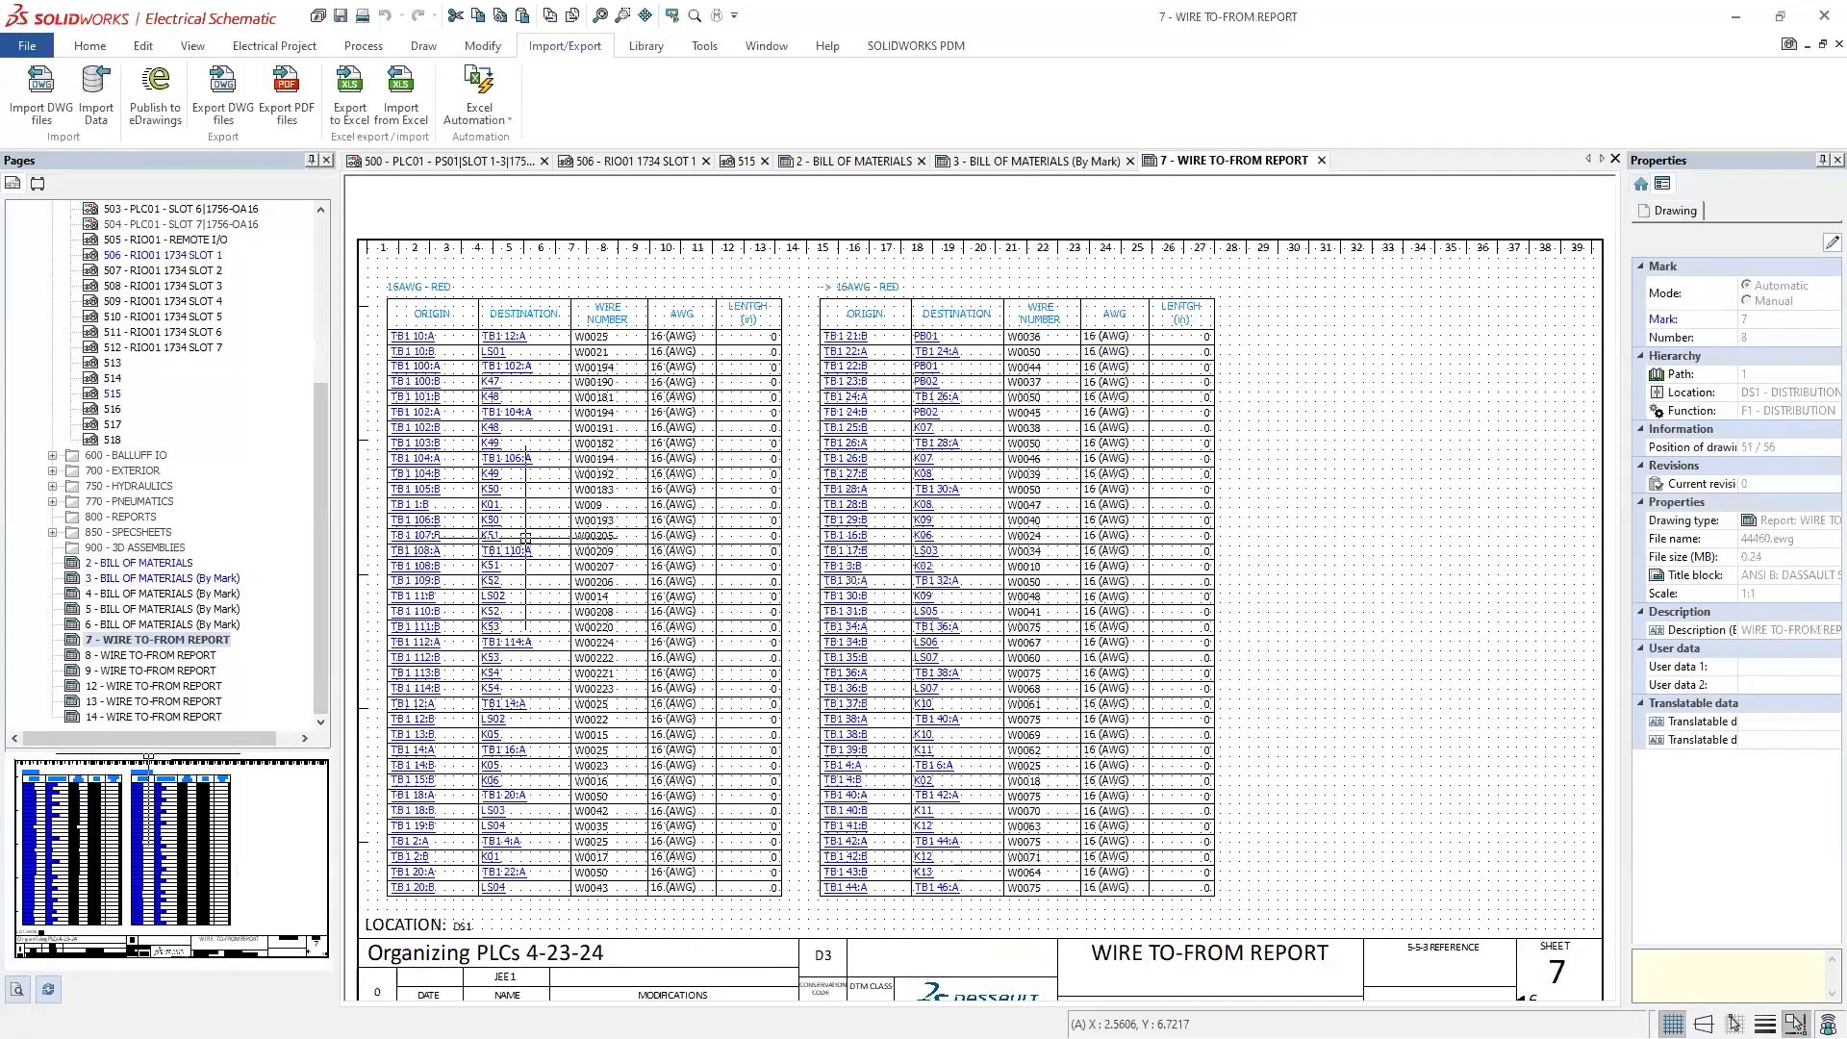
{"action": "middle_click_drag", "start_coordinate": [639, 552], "coordinate": [638, 531]}
{"action": "scroll", "coordinate": [638, 530], "scroll_direction": "down", "scroll_amount": 1}
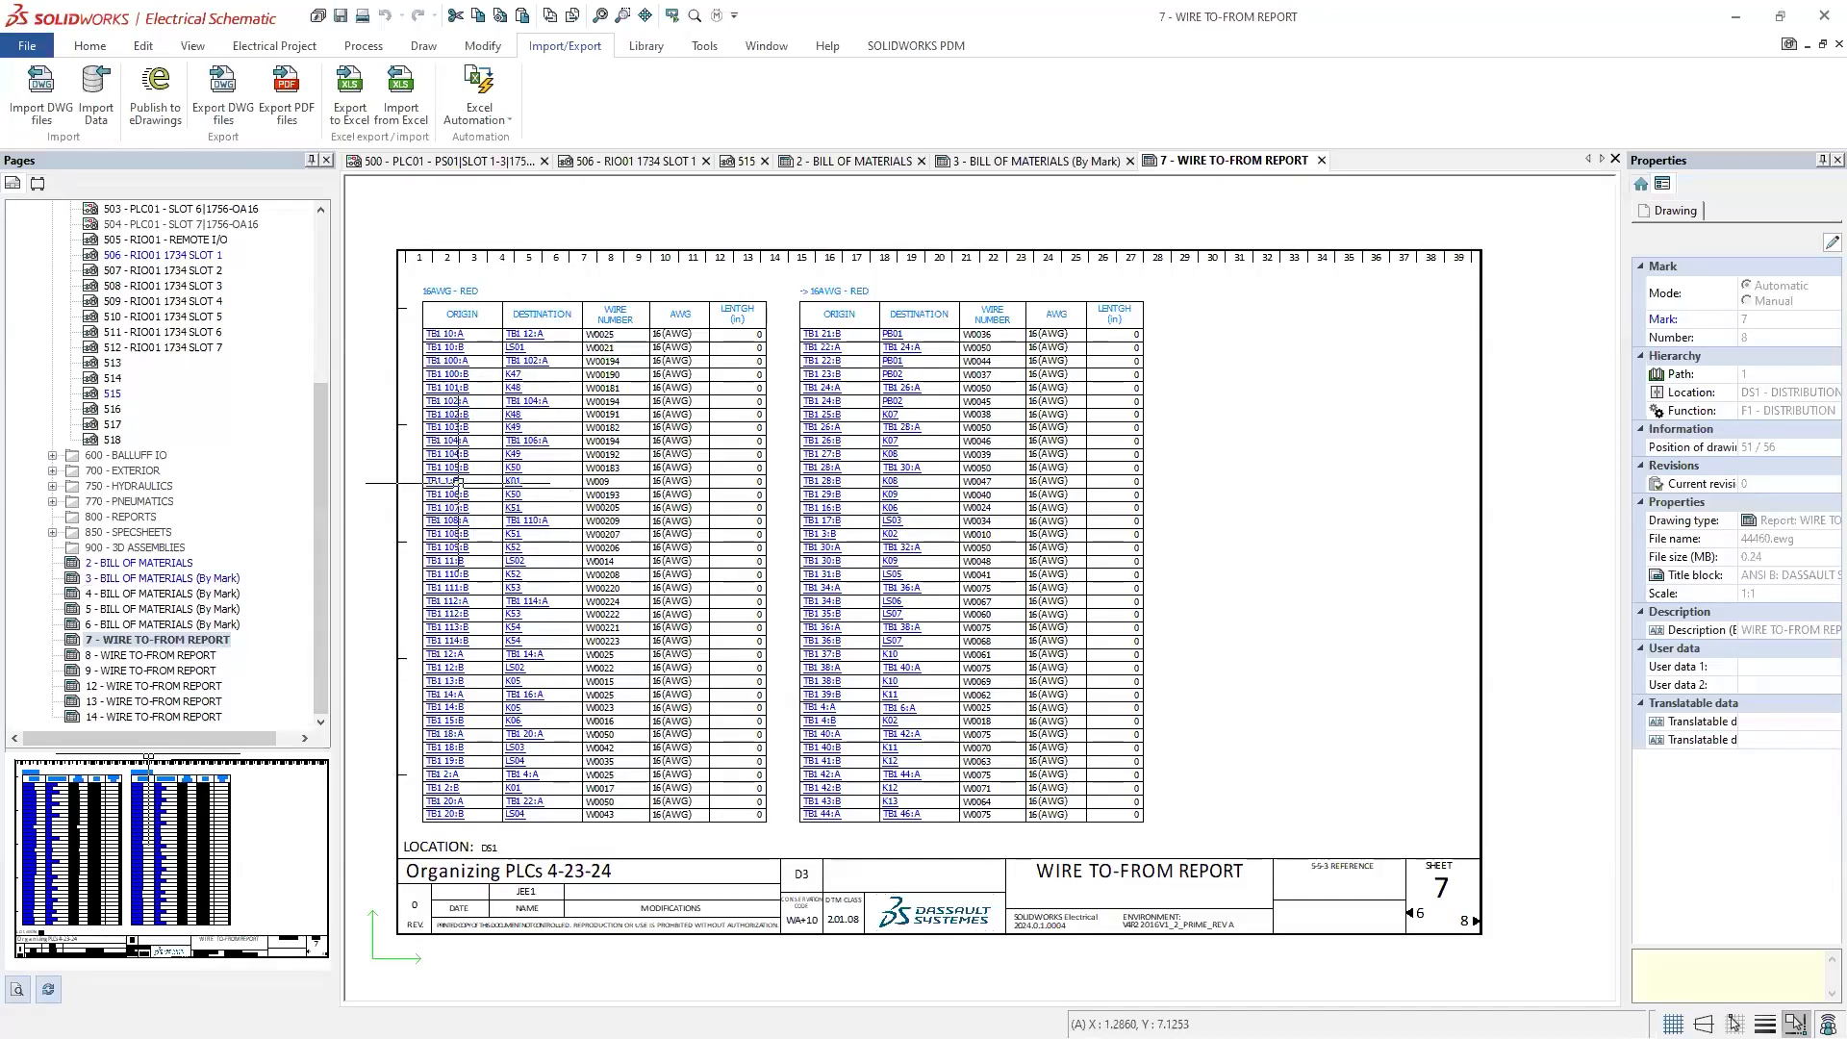
{"action": "scroll", "coordinate": [423, 327], "scroll_direction": "up", "scroll_amount": 2}
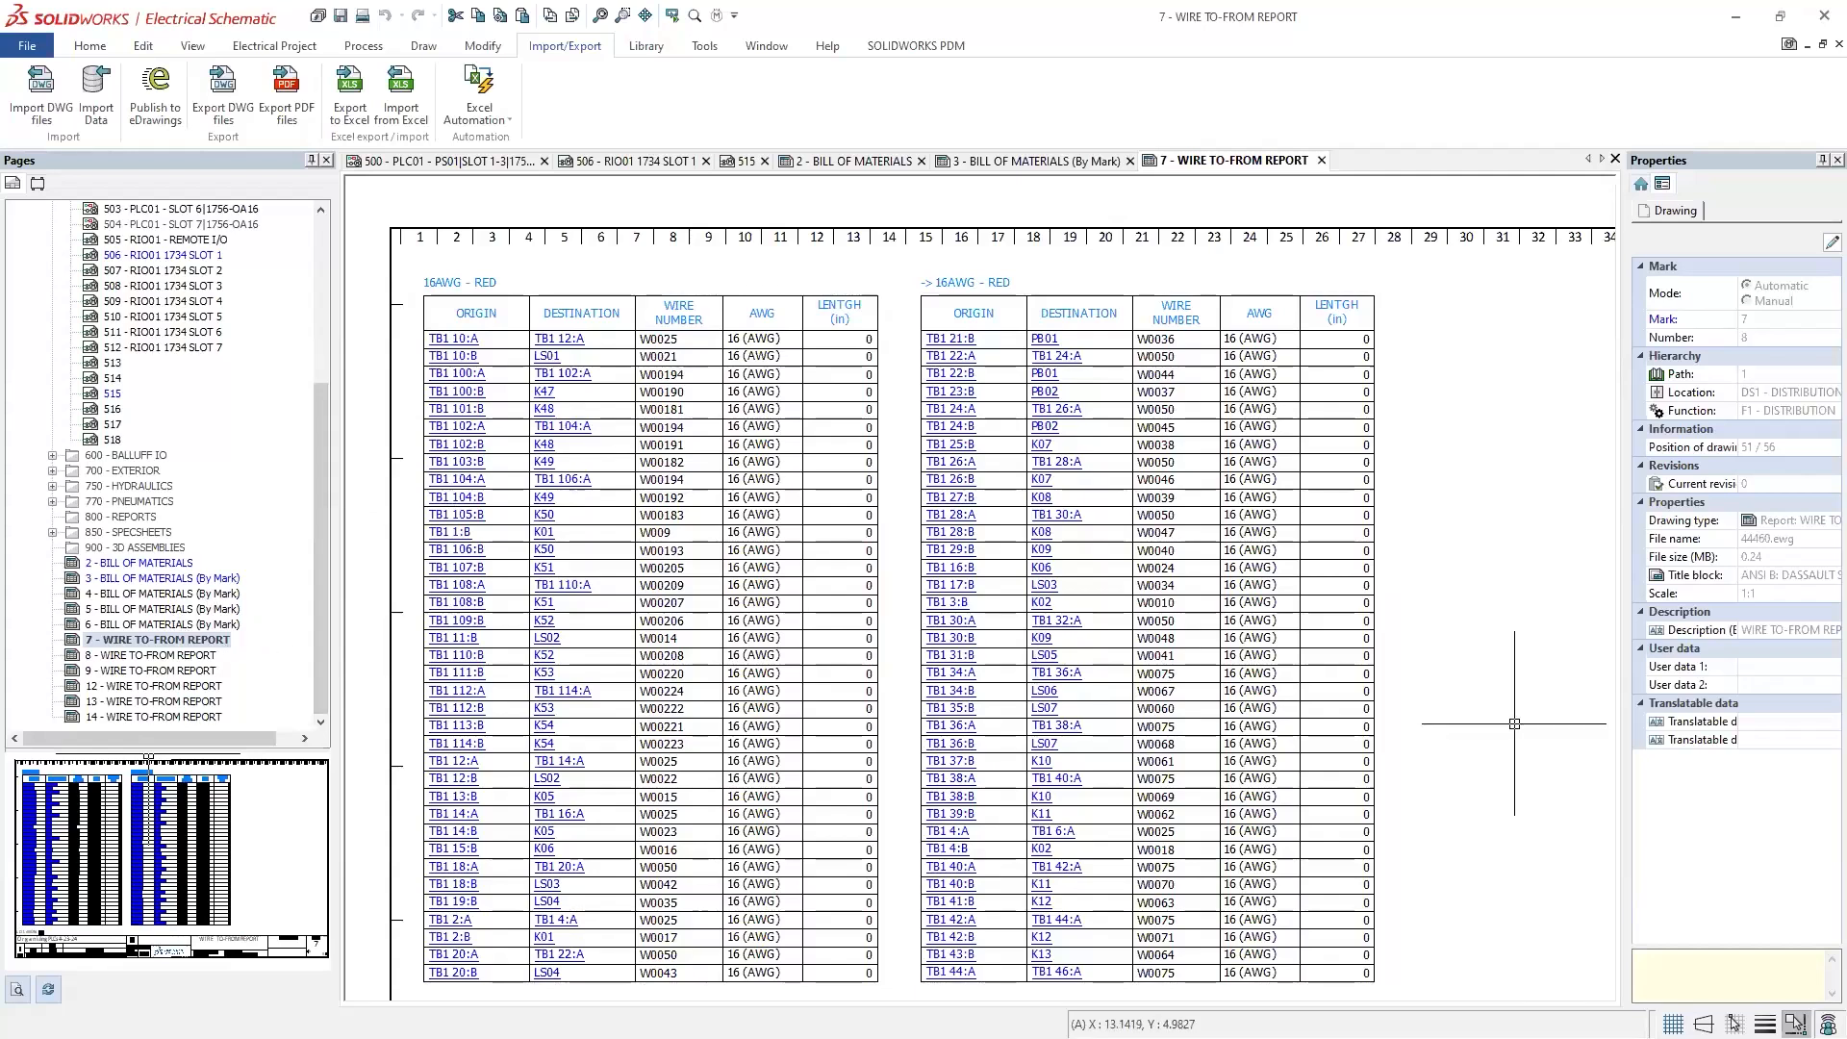
Step: Export all project drawings to 1-PLCs.pdf on the Desktop in ANSI B format with bookmarks and hyperlinks, replacing the existing file
{"action": "left_click", "coordinate": [285, 115]}
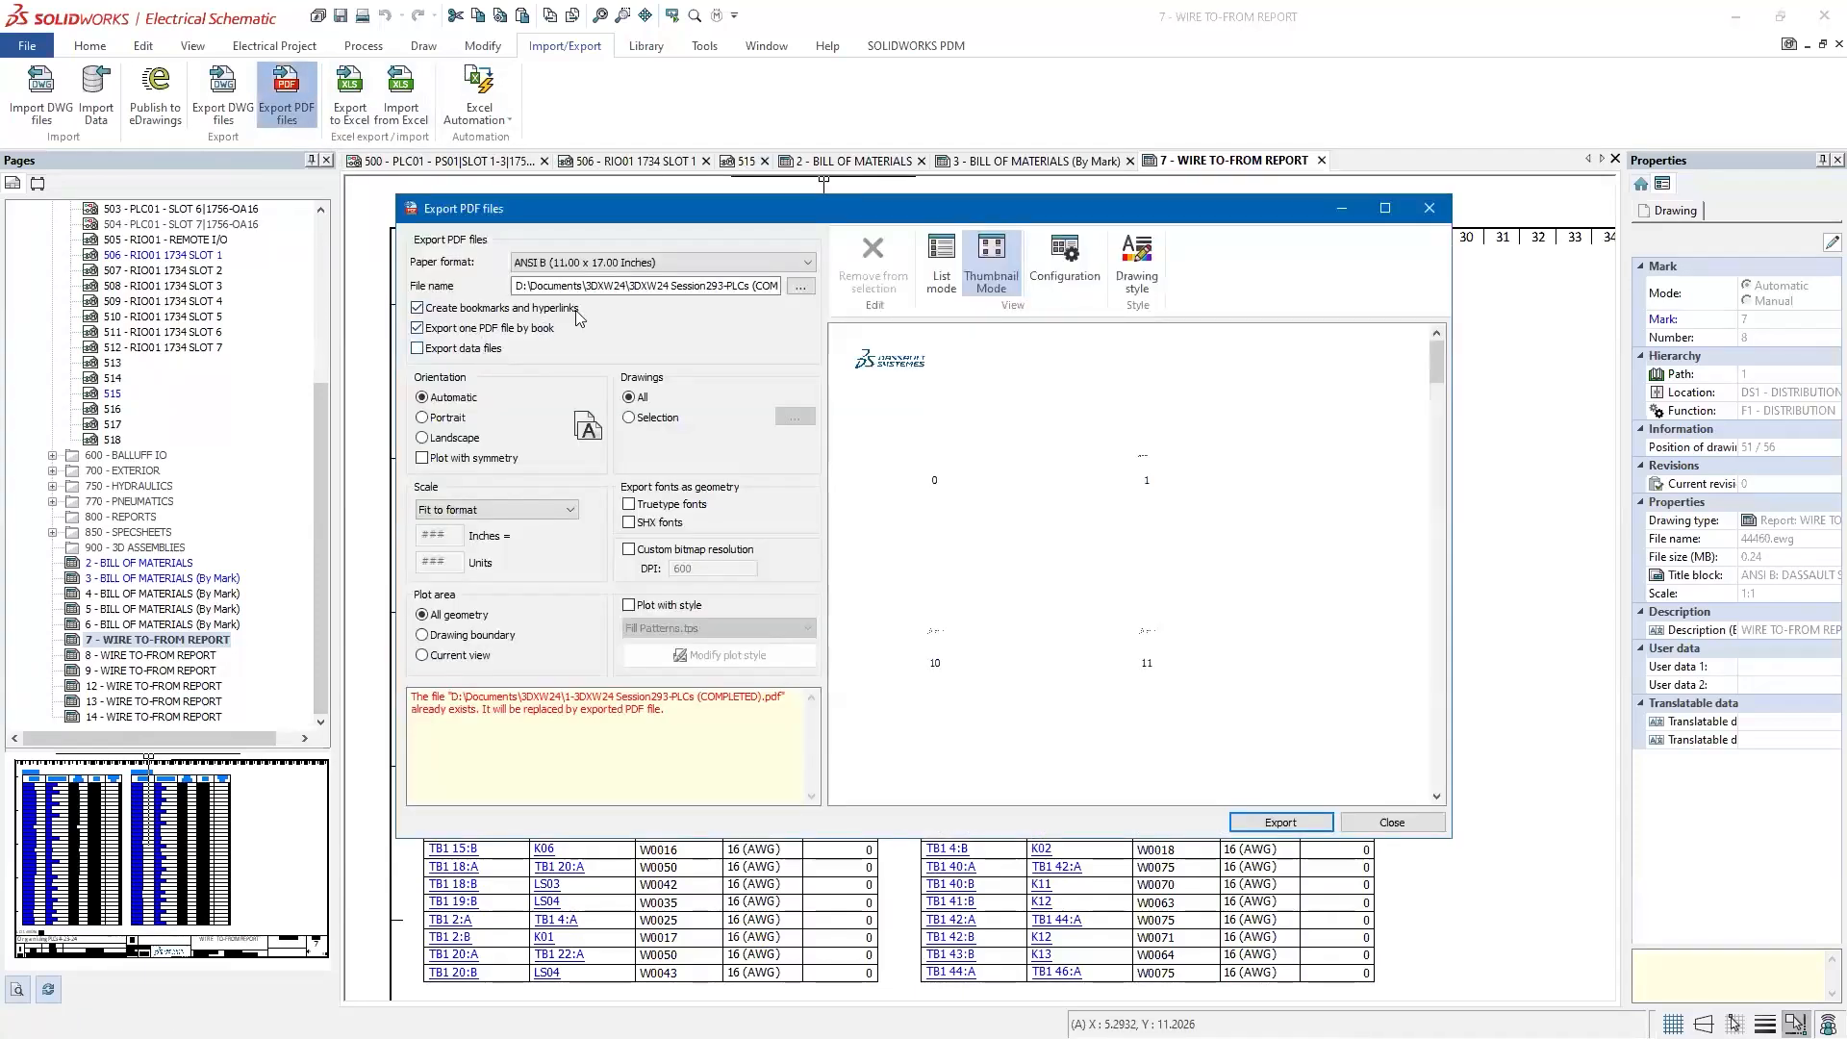
{"action": "left_click", "coordinate": [801, 286]}
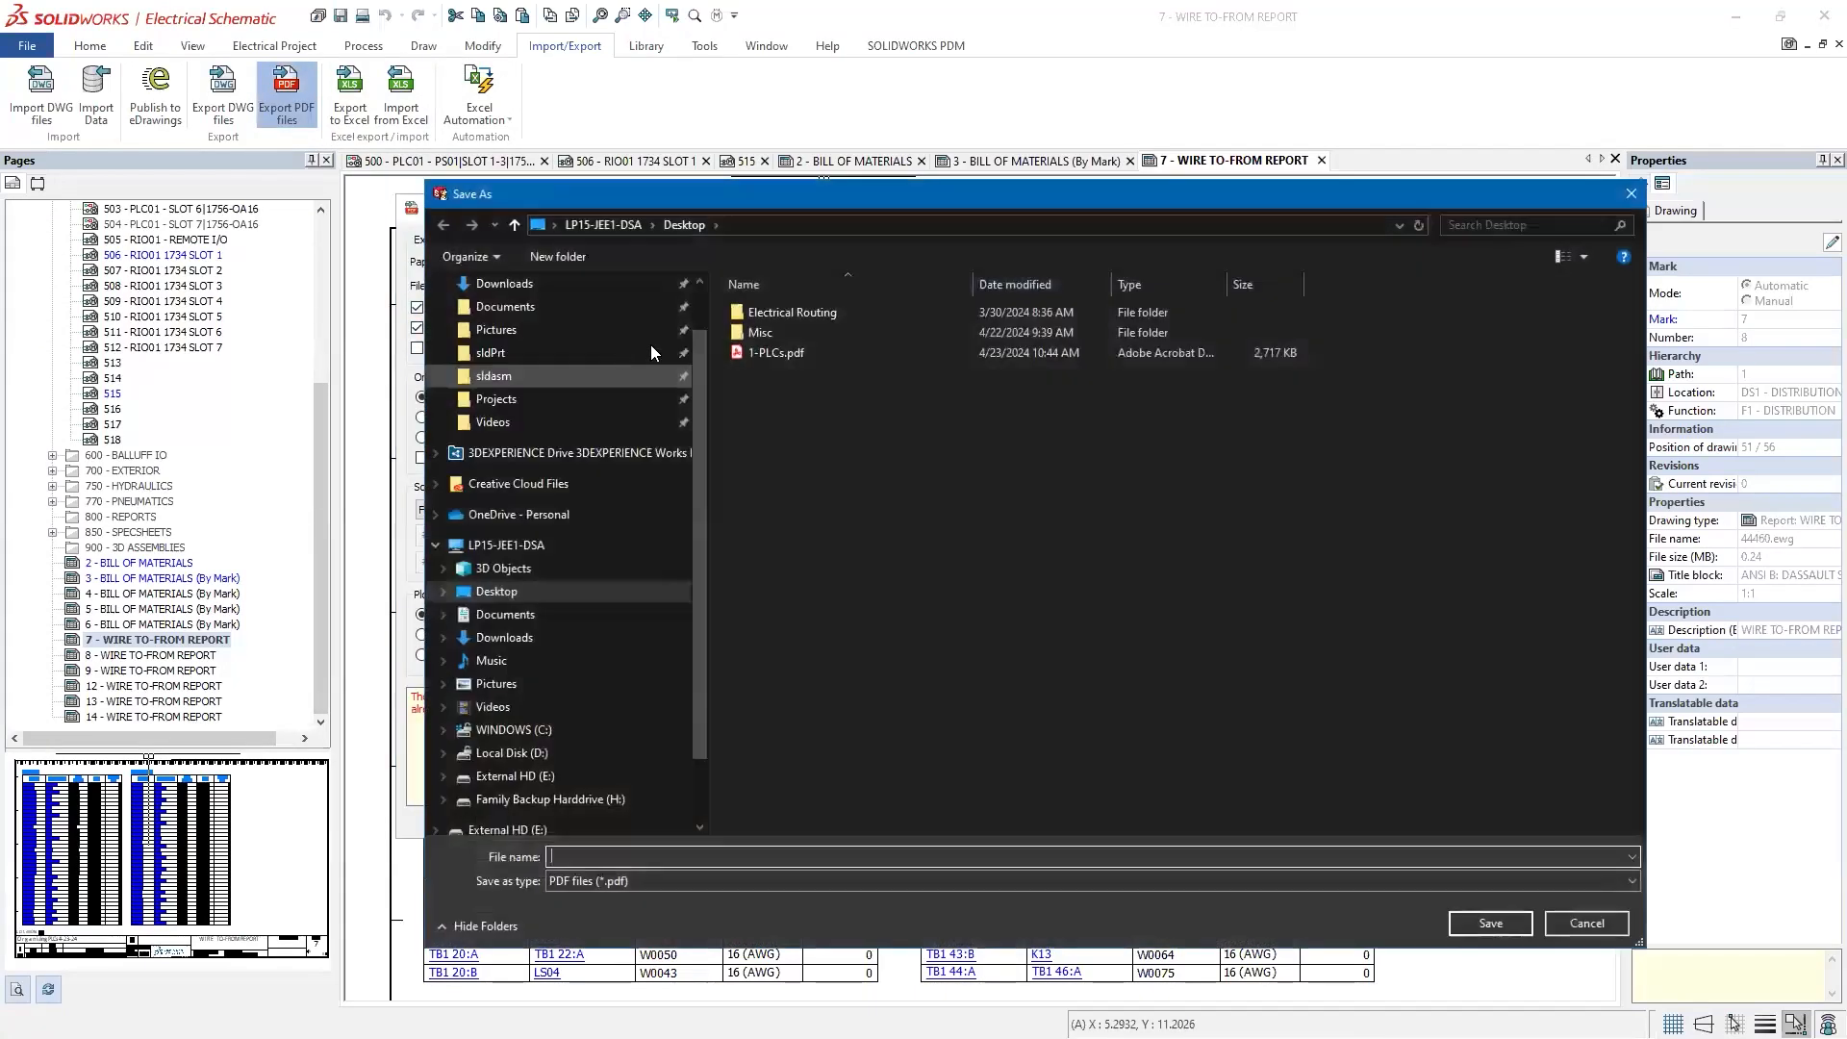
{"action": "left_click", "coordinate": [774, 352]}
{"action": "left_click", "coordinate": [1469, 930]}
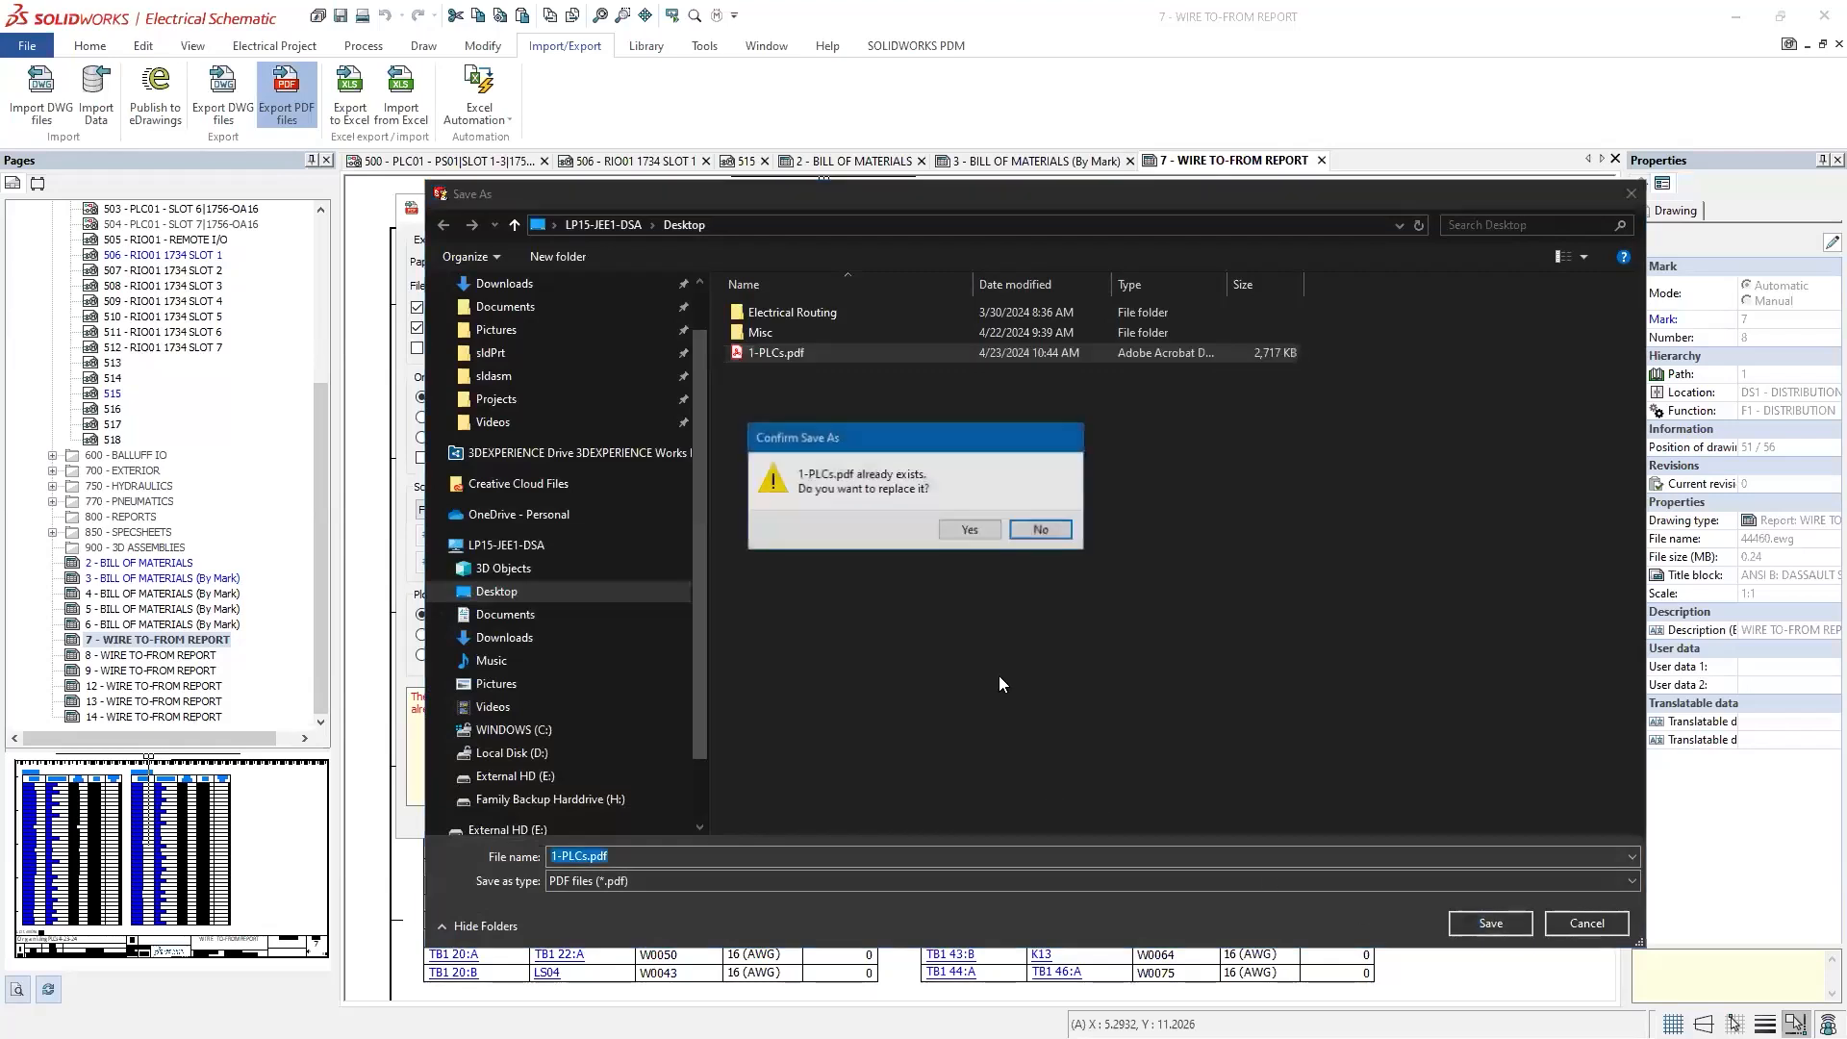
{"action": "left_click", "coordinate": [1041, 529]}
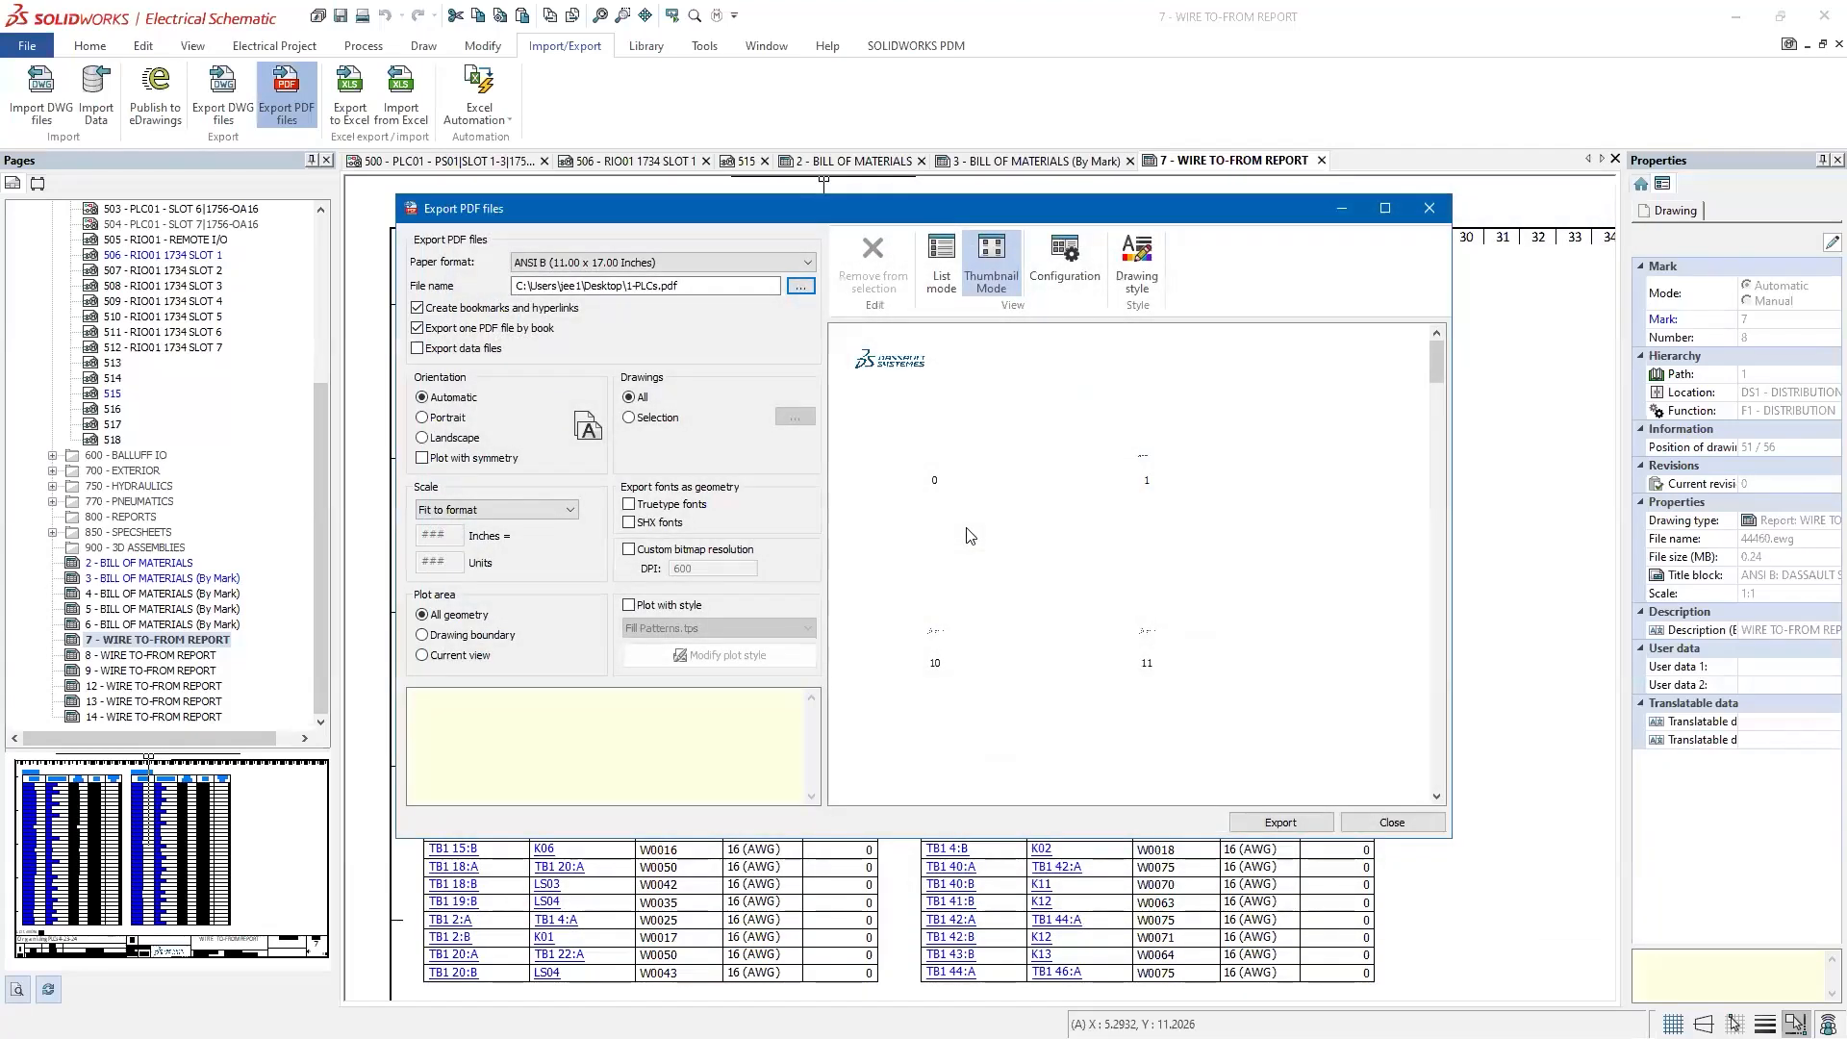
{"action": "left_click", "coordinate": [1311, 820]}
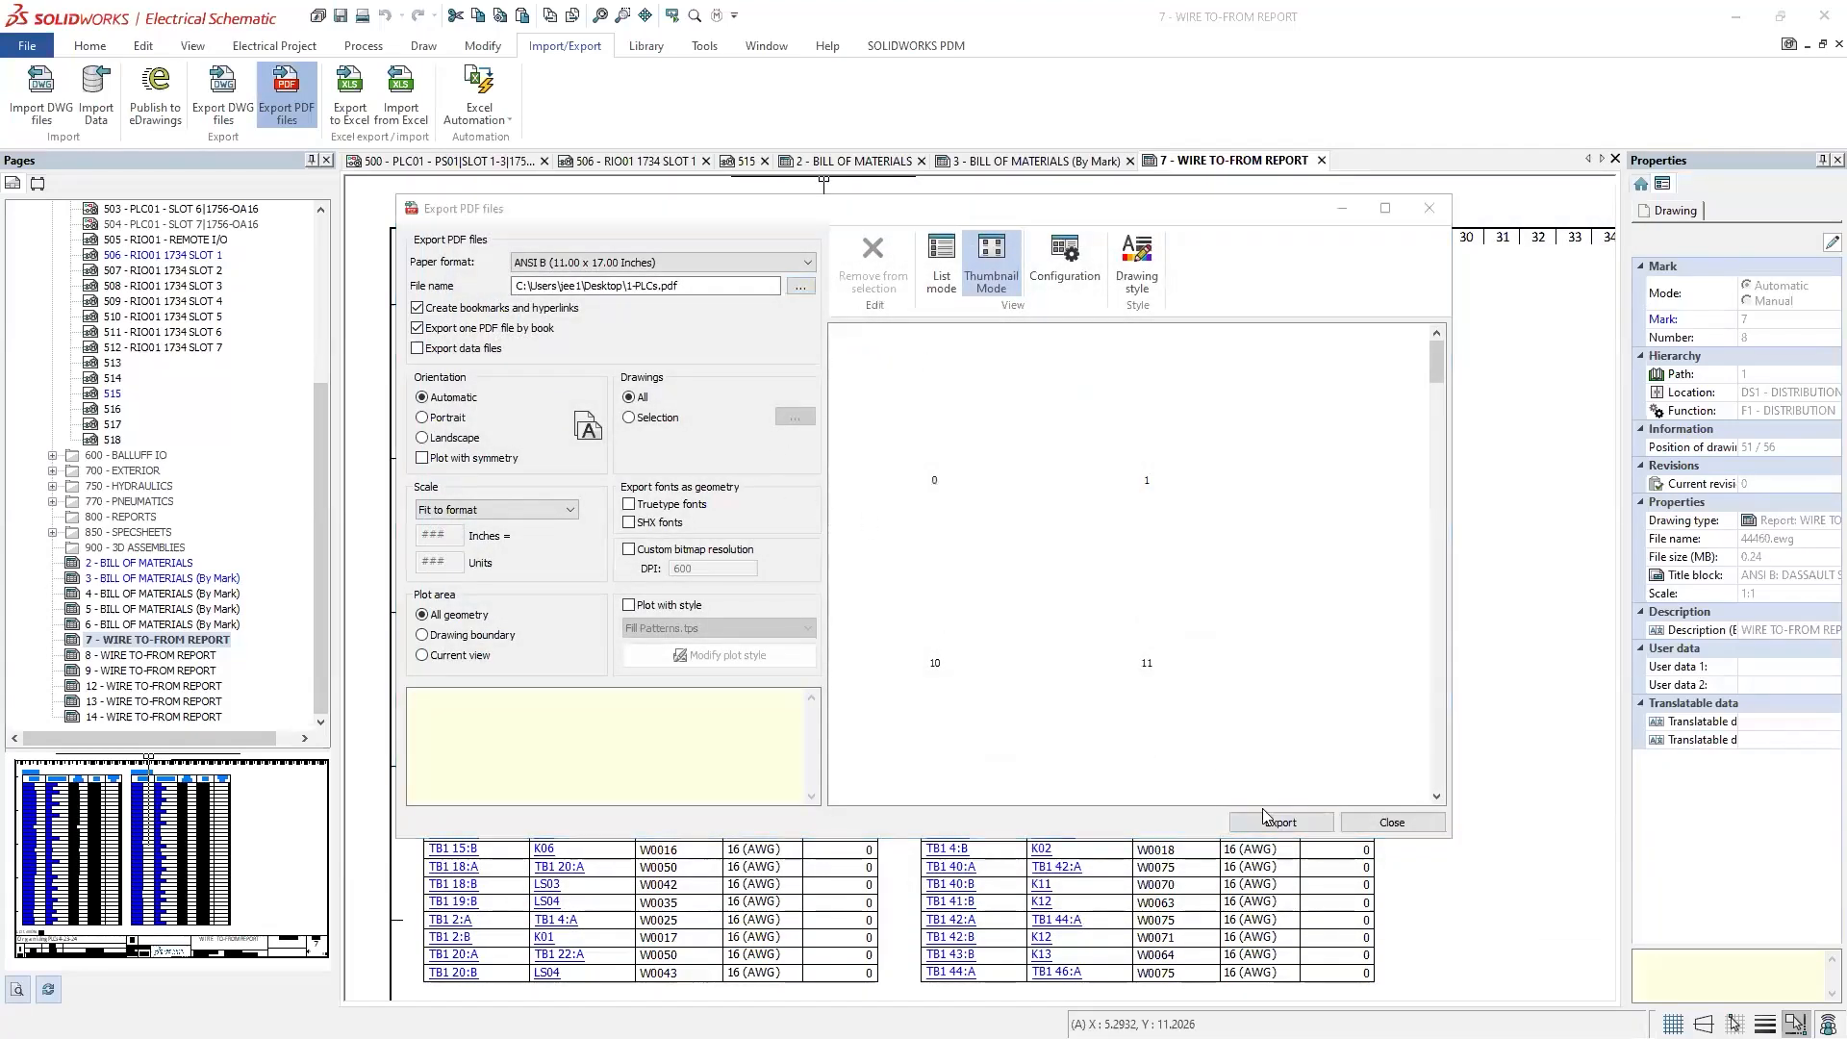
{"action": "left_click", "coordinate": [878, 535]}
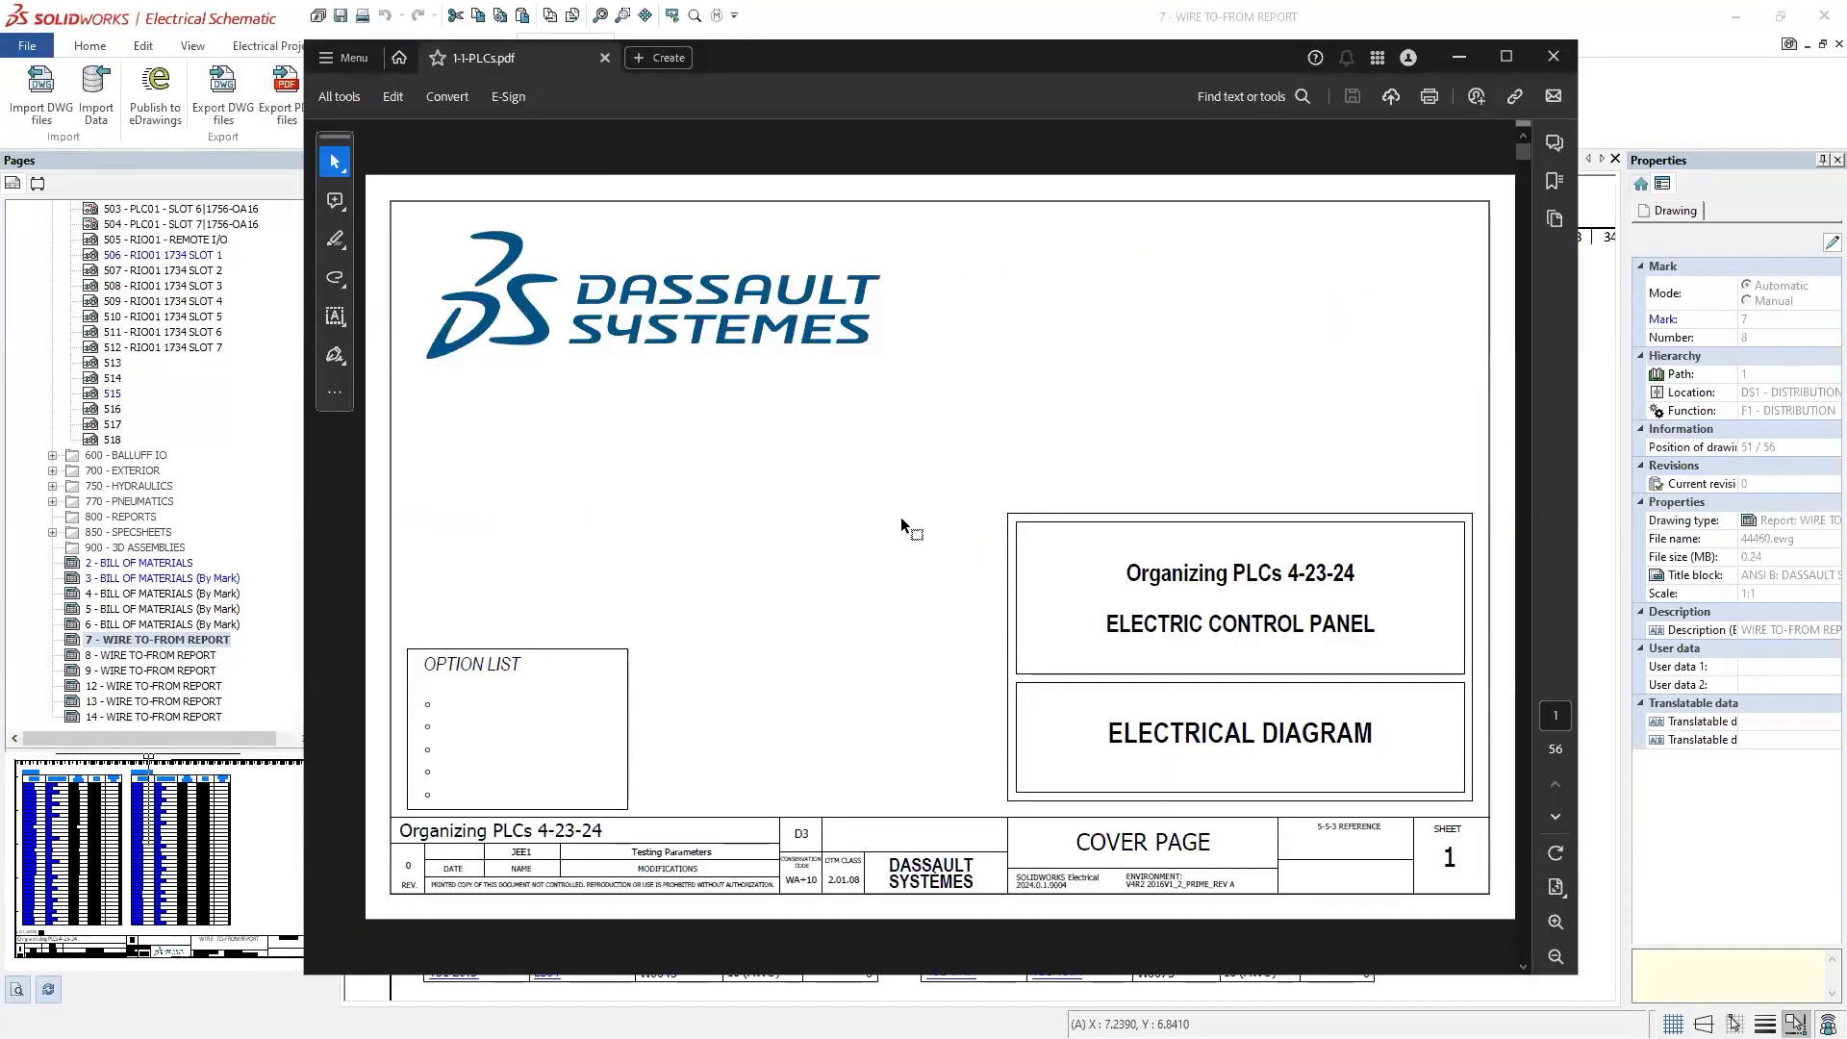
Step: Page through the exported PDF from the cover page to the PLC01 drawing on sheet 500
{"action": "scroll", "coordinate": [901, 516], "scroll_direction": "down", "scroll_amount": 4}
{"action": "scroll", "coordinate": [887, 508], "scroll_direction": "down", "scroll_amount": 7}
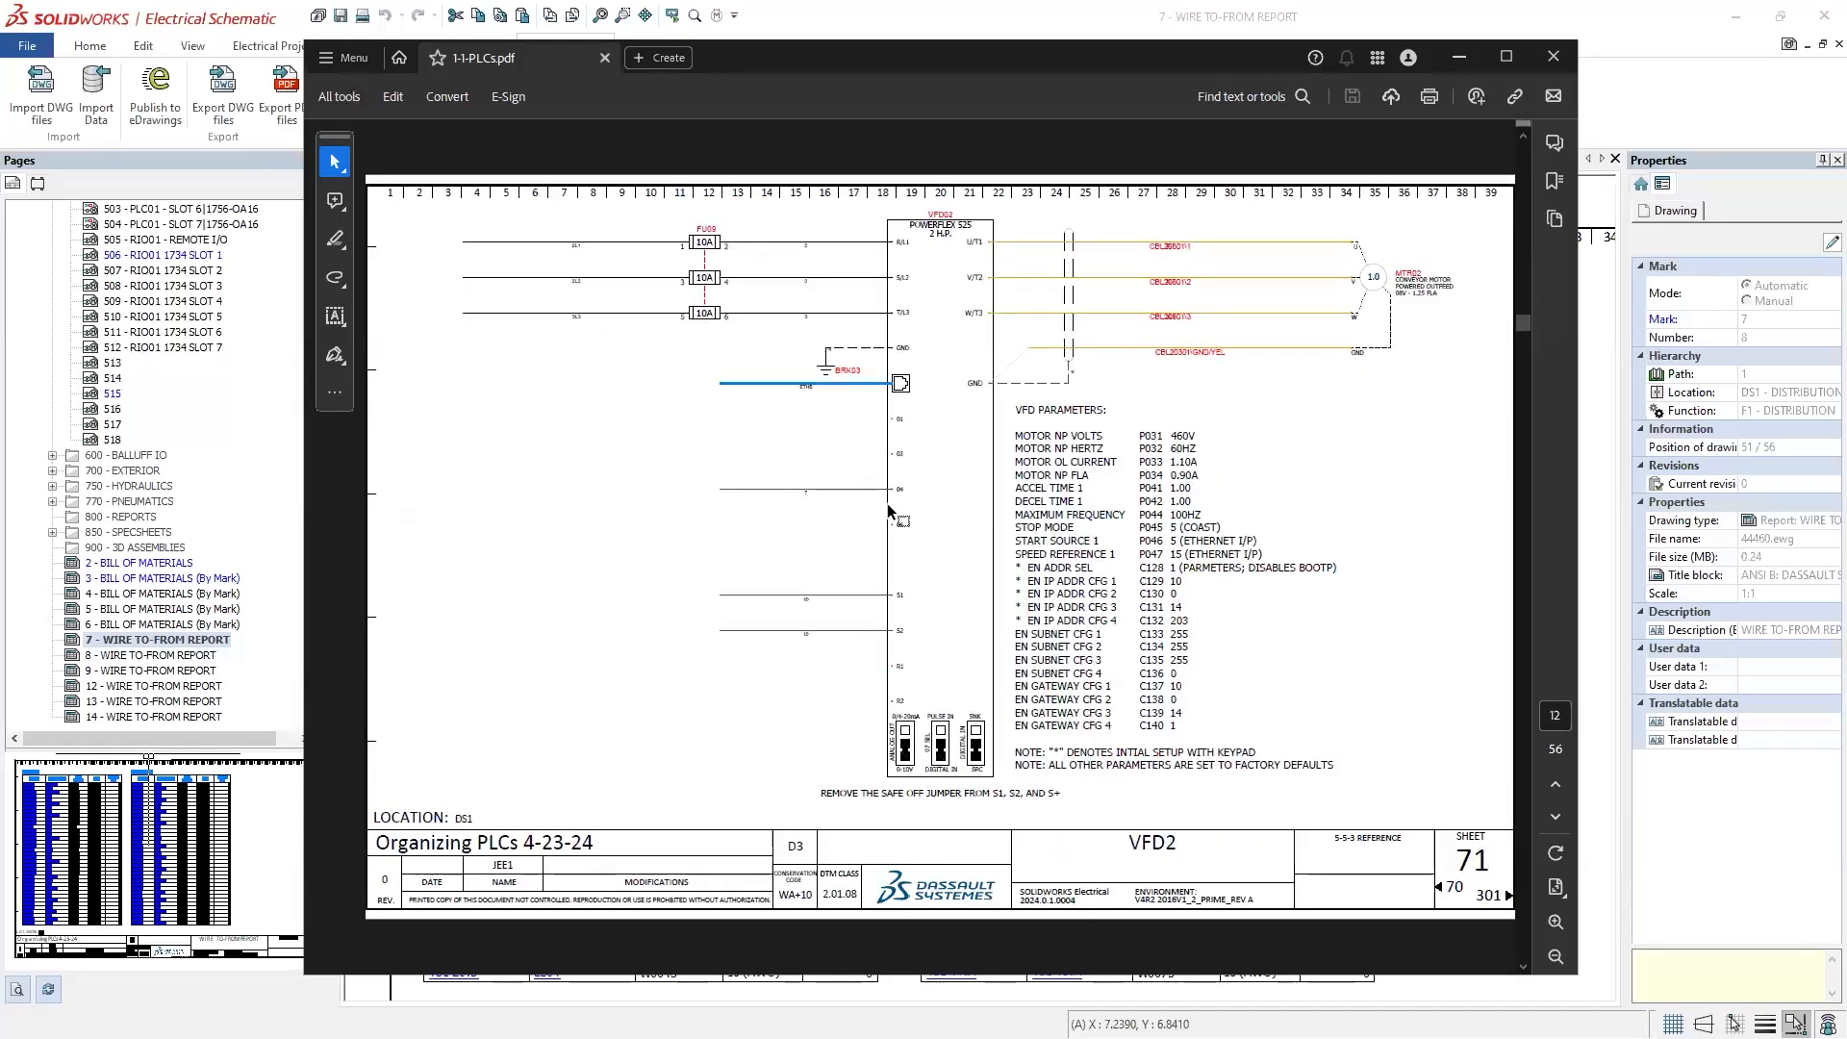
{"action": "scroll", "coordinate": [887, 507], "scroll_direction": "down", "scroll_amount": 4}
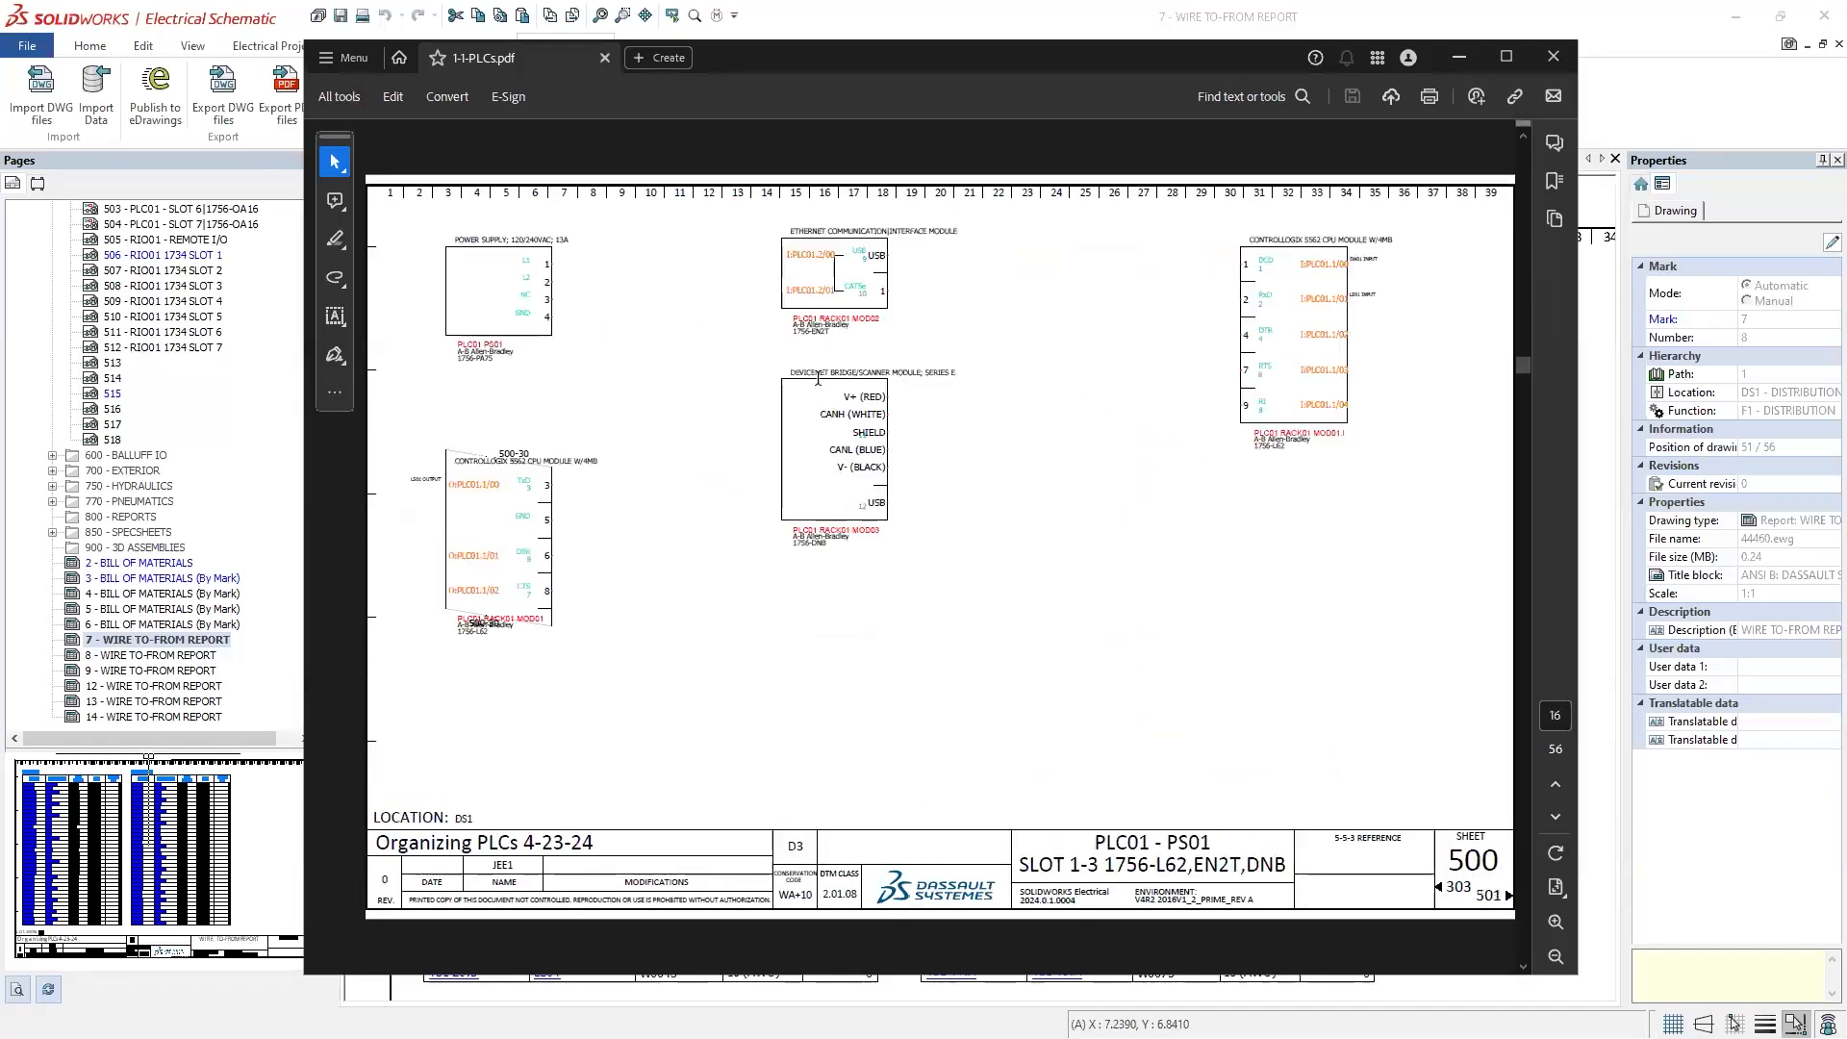
Step: Use the PDF's component bookmarks under DS1 to locate indicator H16 on its drawing, and minimize the PDF viewer
{"action": "left_click", "coordinate": [1555, 181]}
{"action": "left_click", "coordinate": [1267, 248]}
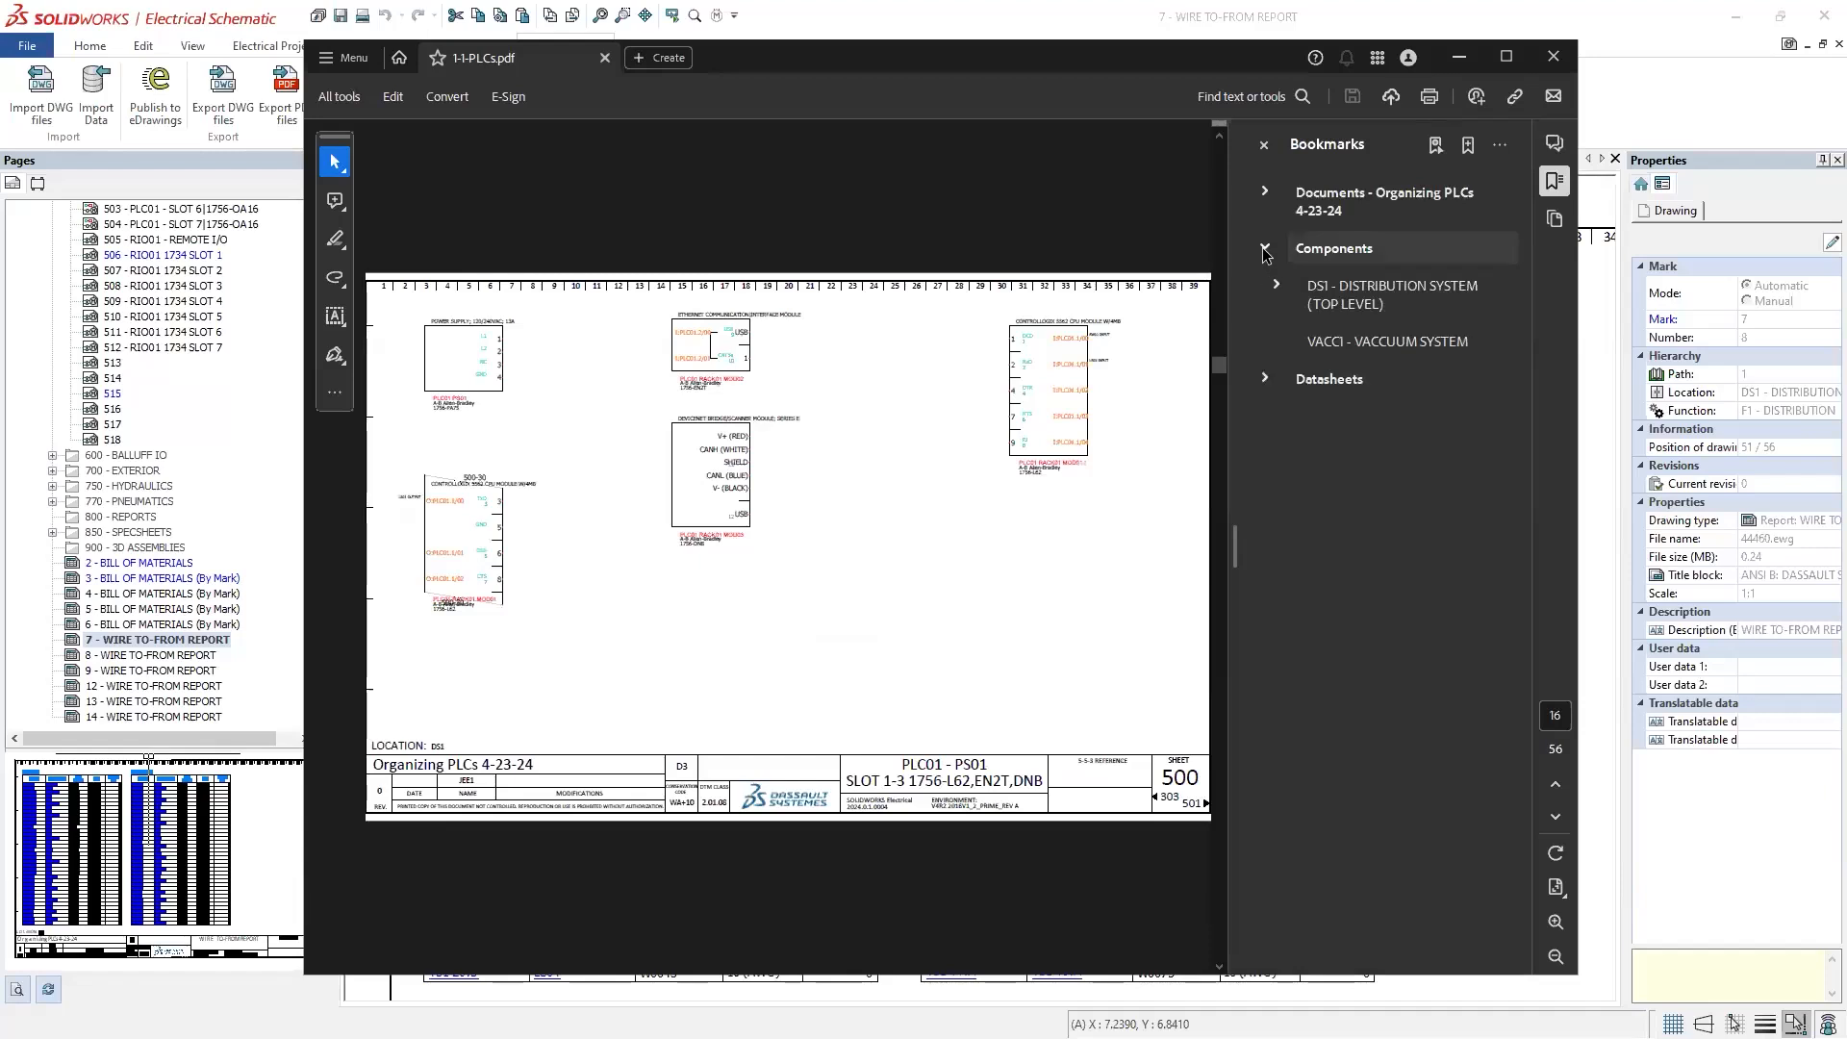
{"action": "left_click", "coordinate": [1278, 288]}
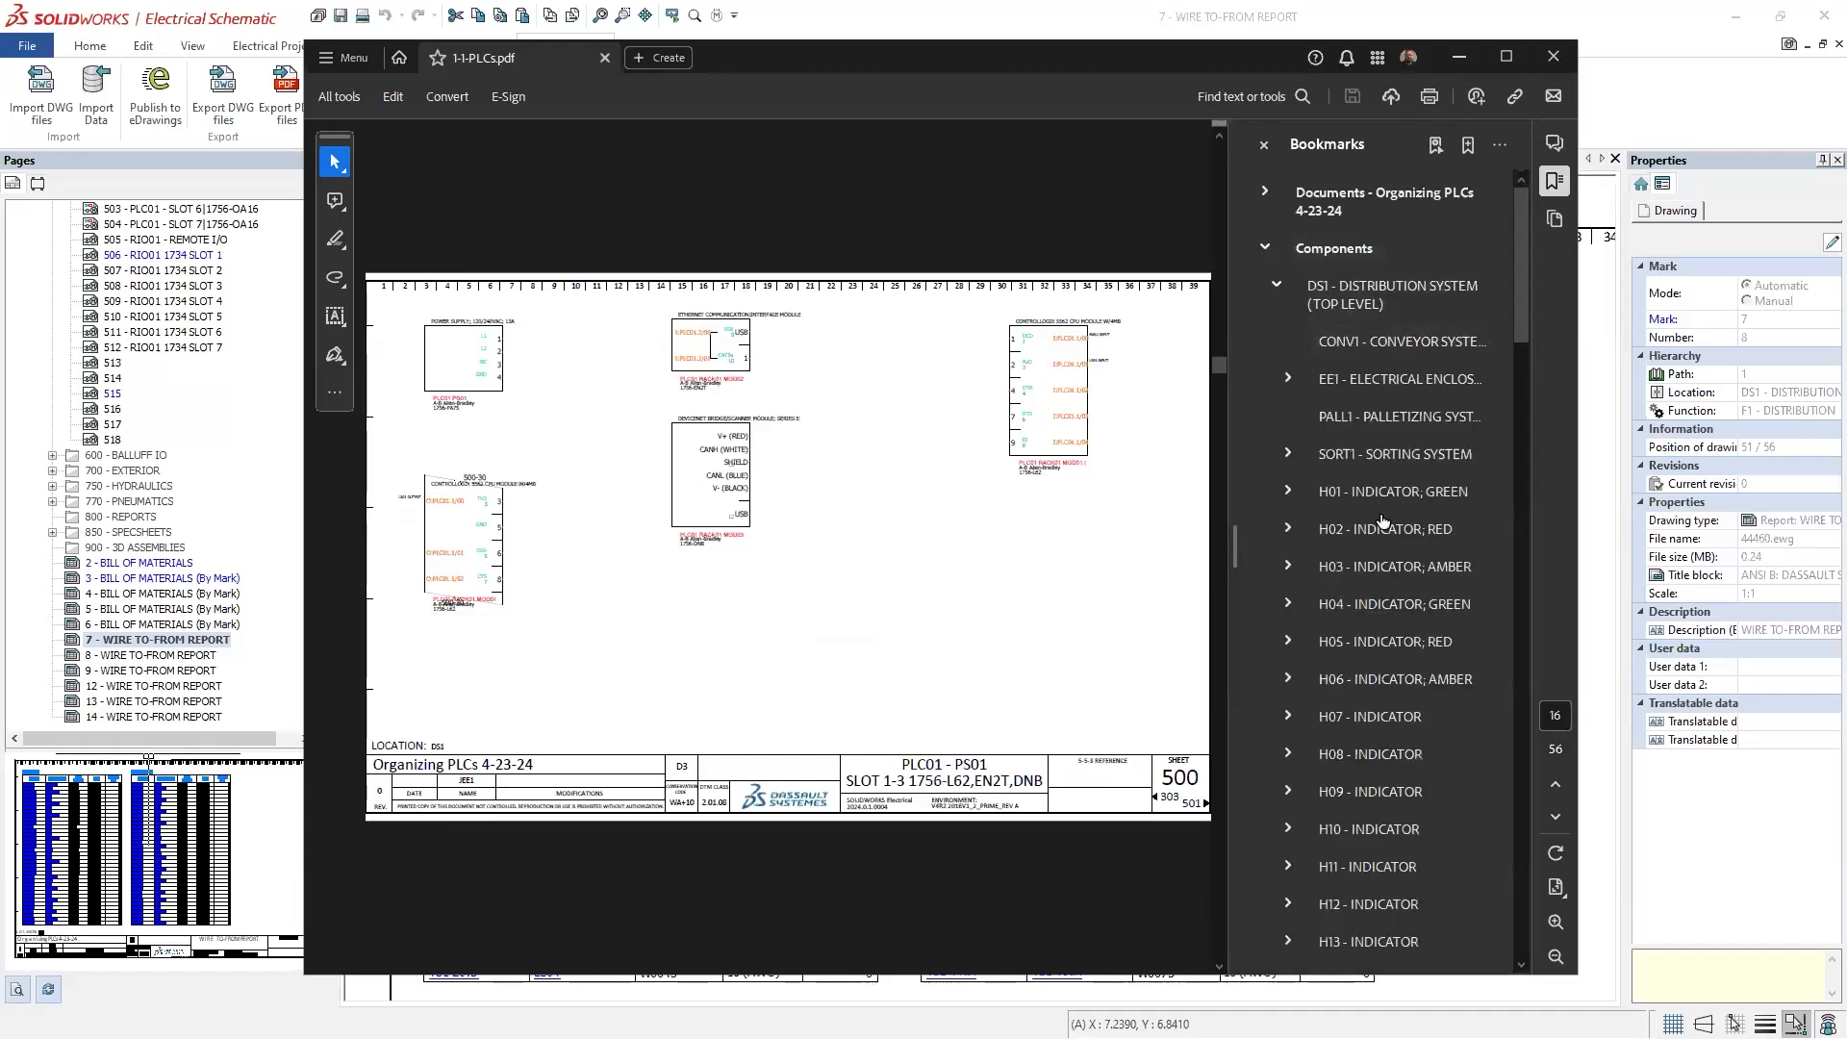
{"action": "scroll", "coordinate": [1366, 529], "scroll_direction": "down", "scroll_amount": 5}
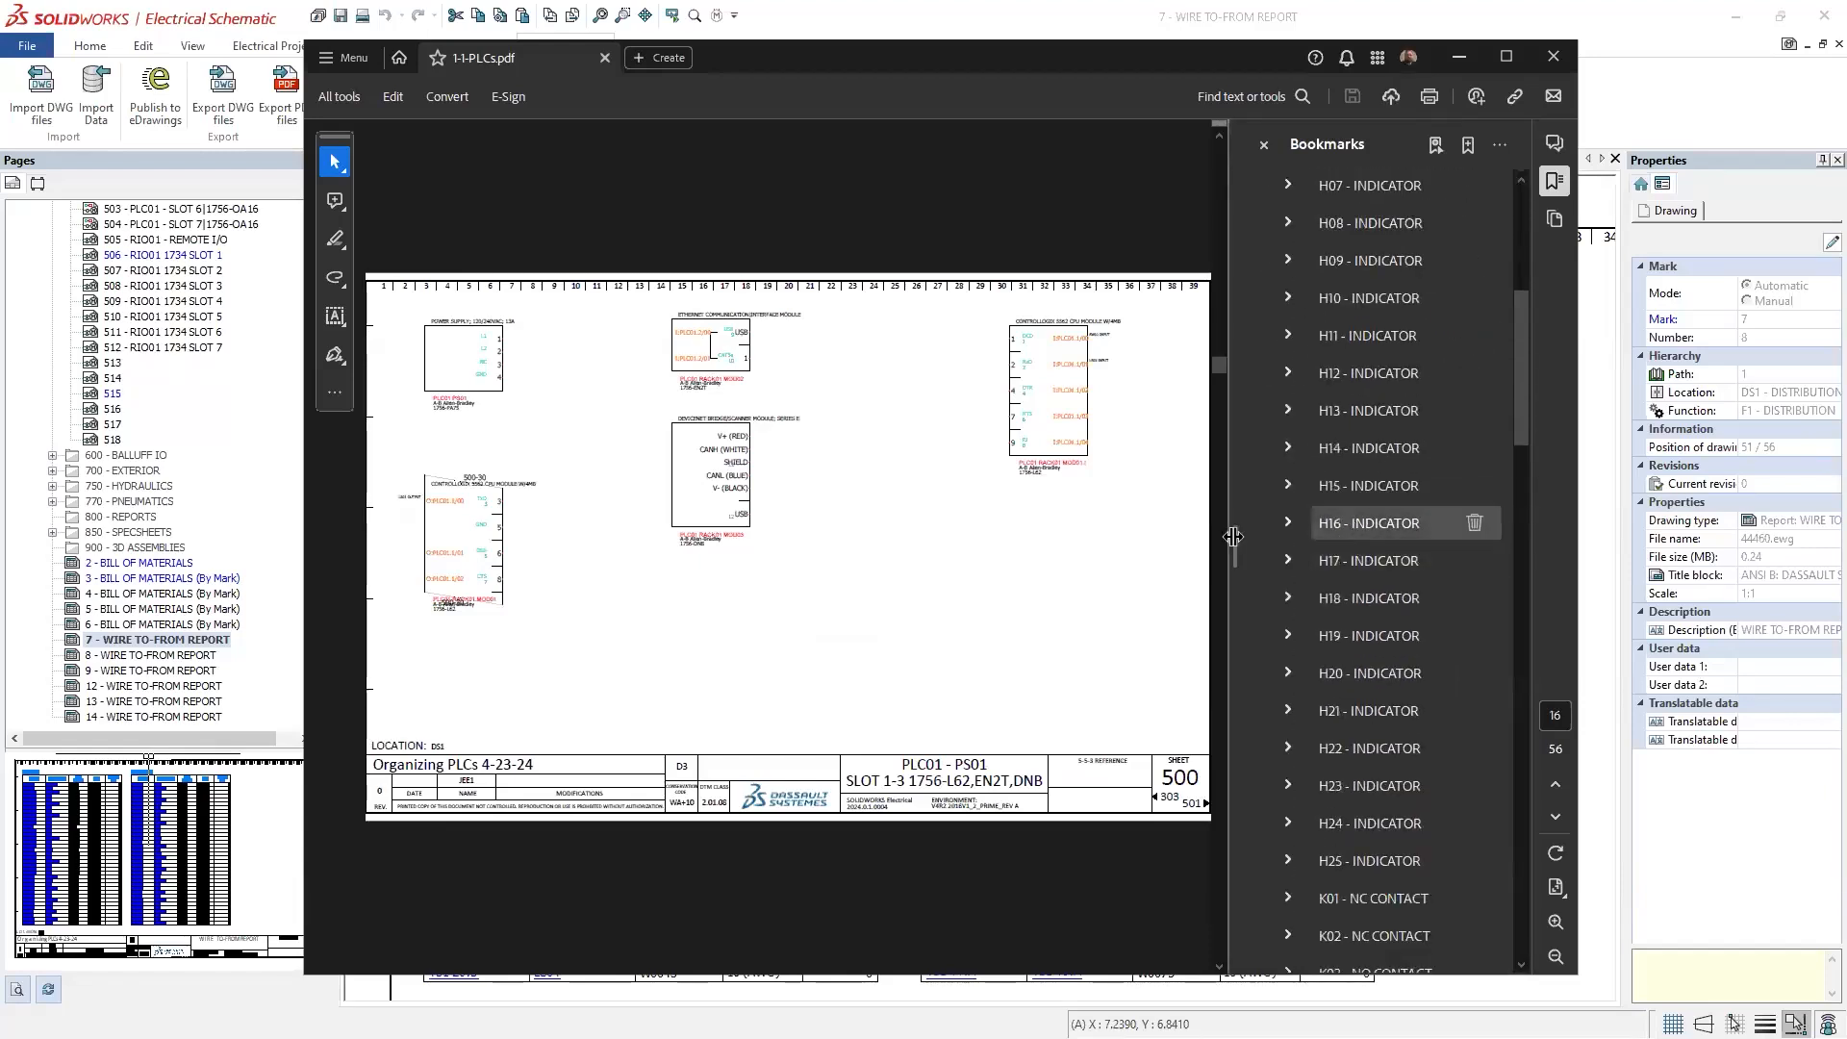
{"action": "left_click", "coordinate": [1287, 522]}
{"action": "left_click", "coordinate": [1376, 561]}
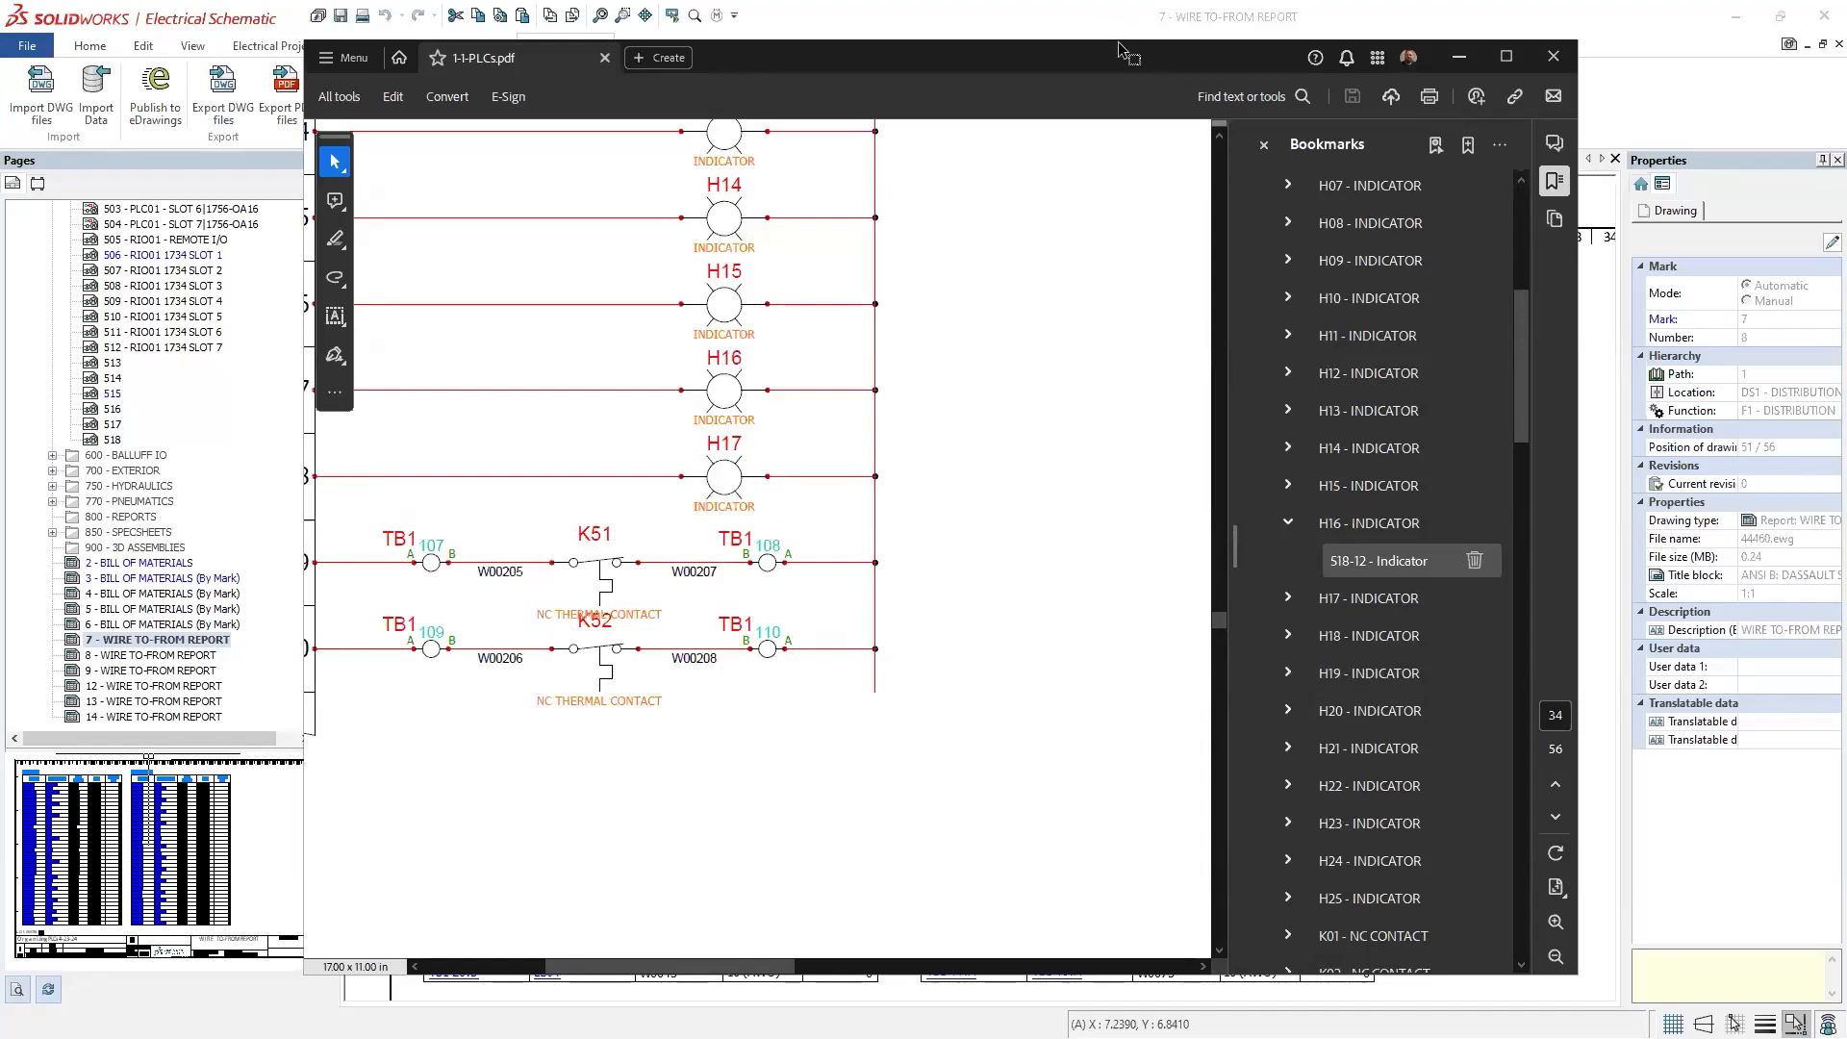
{"action": "left_click", "coordinate": [1459, 57]}
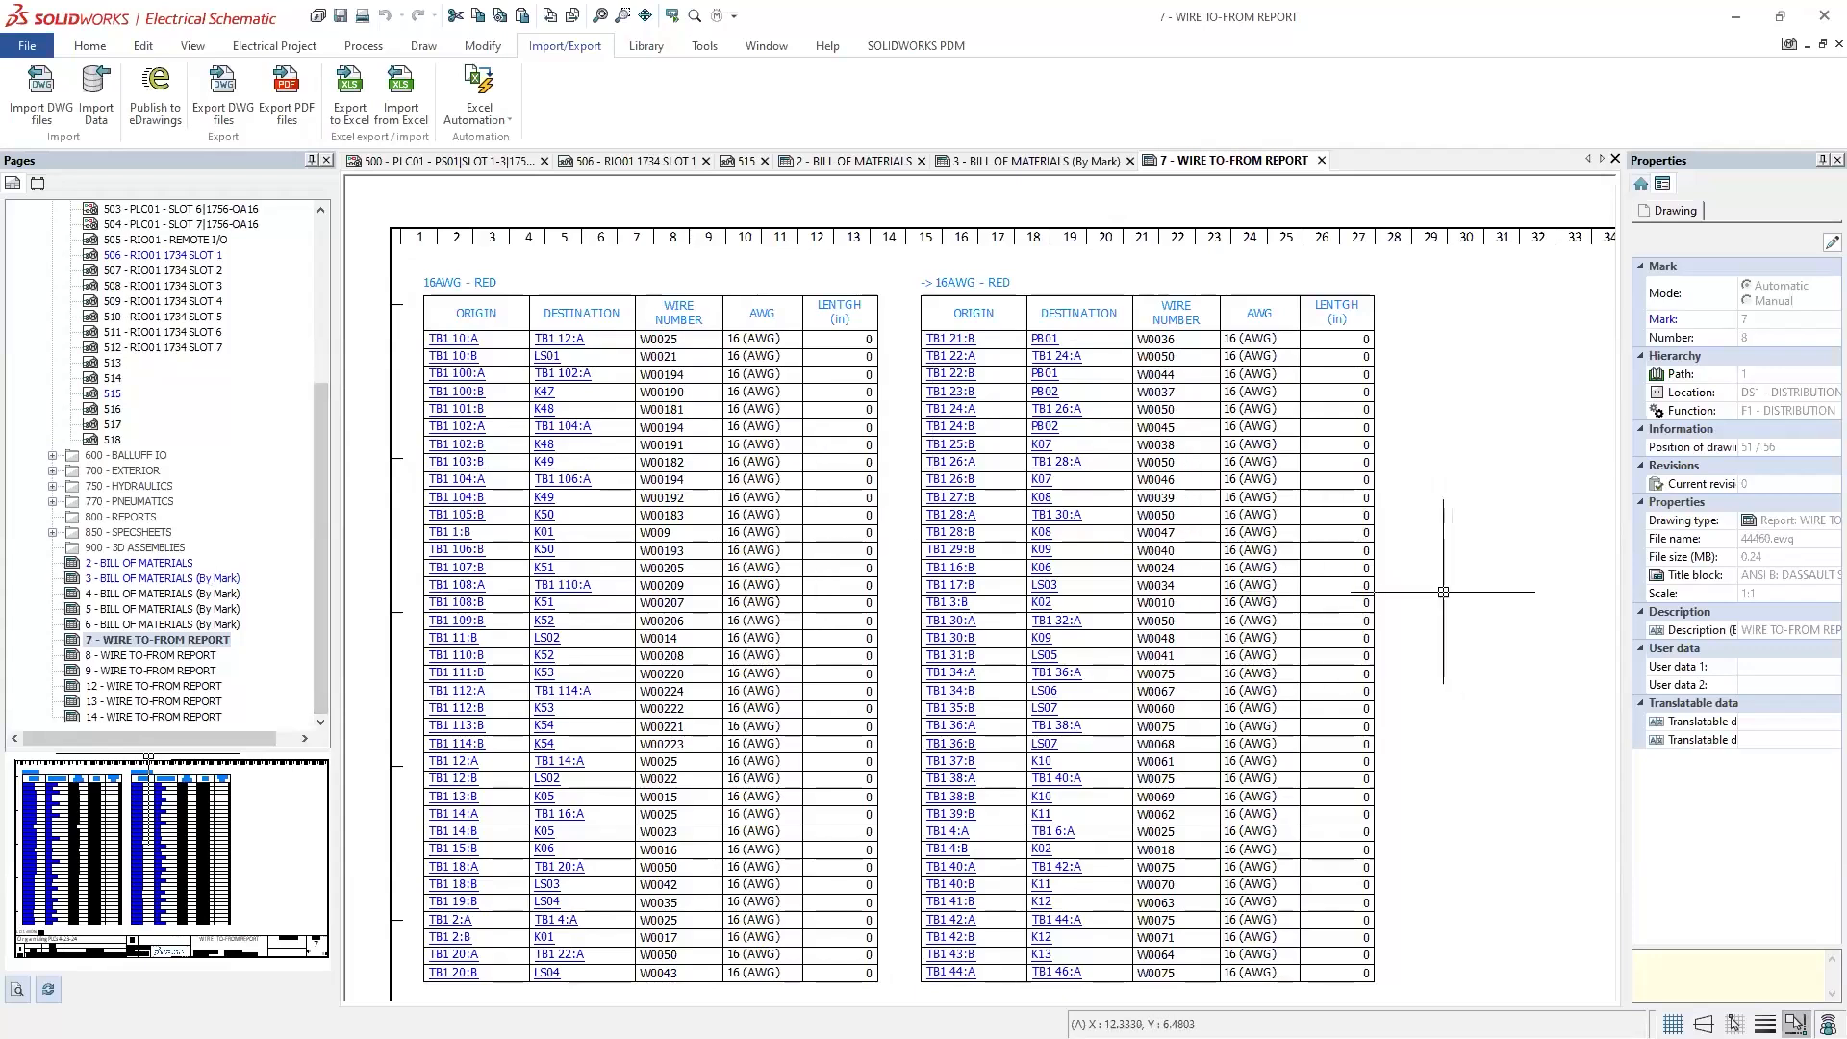
{"action": "scroll", "coordinate": [1443, 592], "scroll_direction": "down", "scroll_amount": 2}
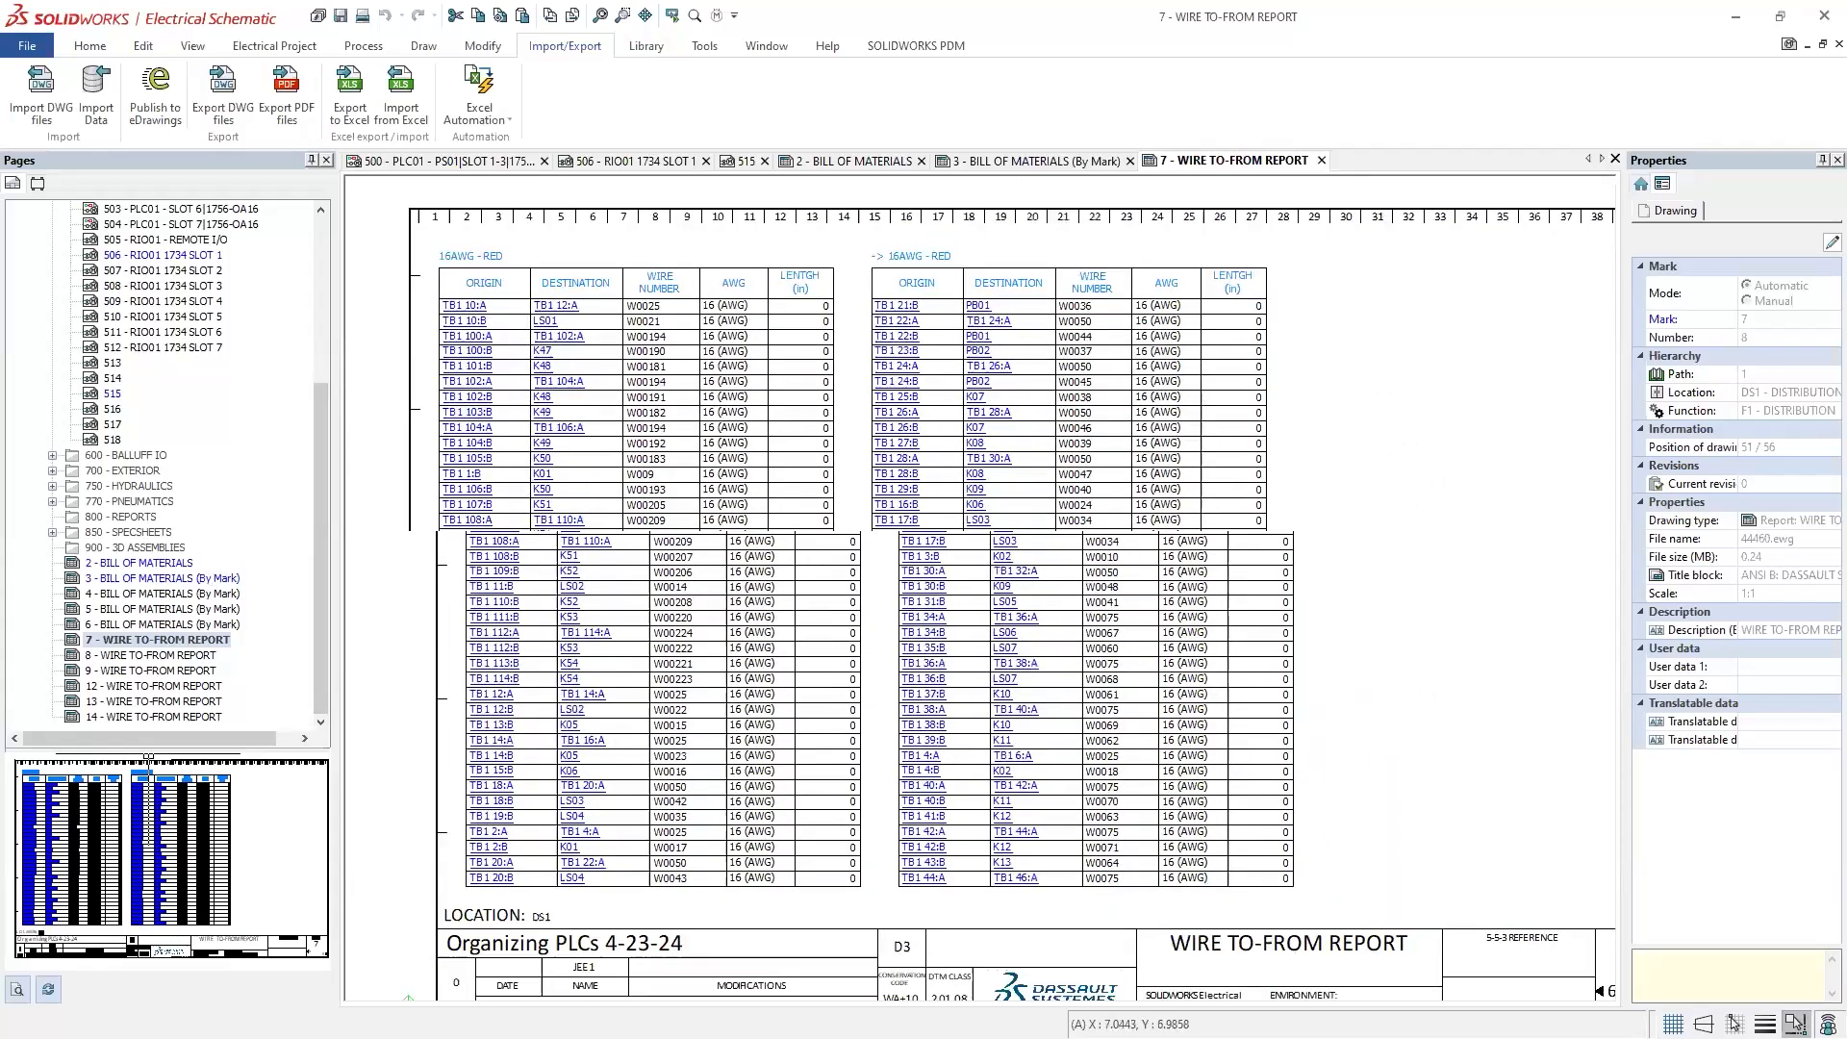
{"action": "scroll", "coordinate": [1443, 592], "scroll_direction": "down", "scroll_amount": 2}
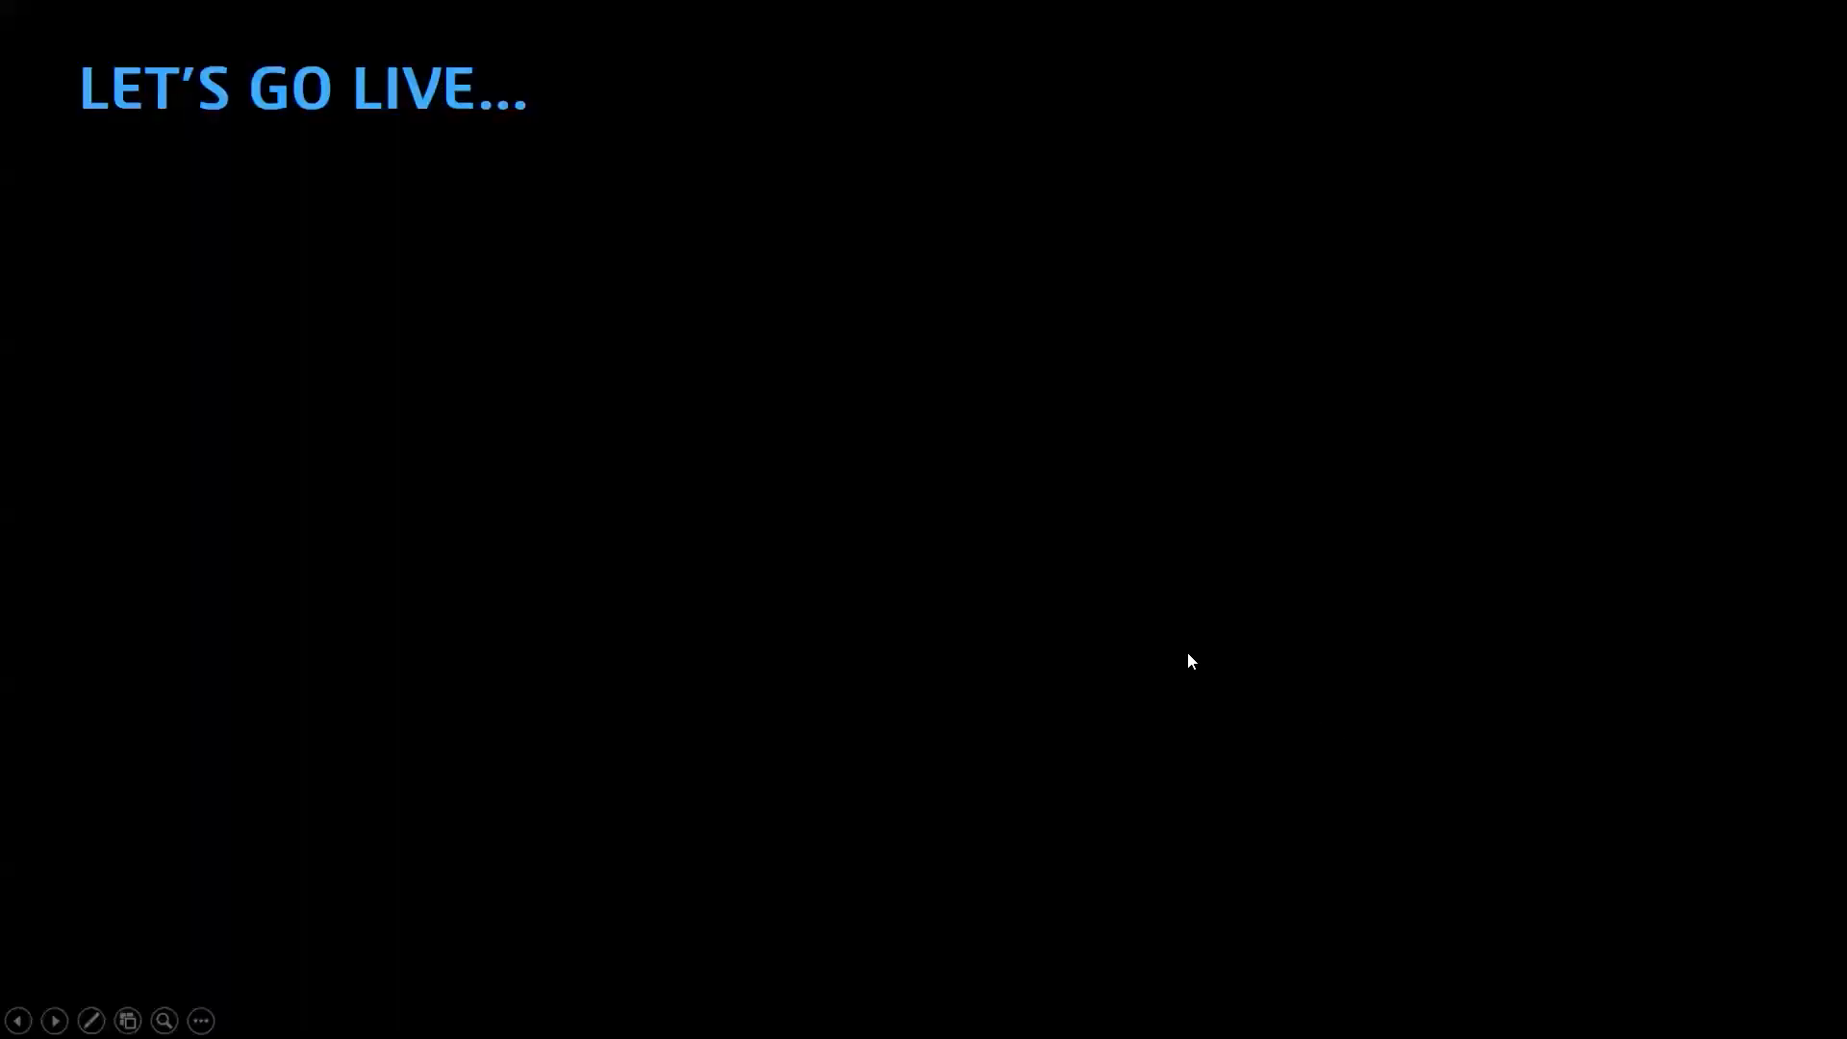
{"action": "left_click", "coordinate": [1132, 624]}
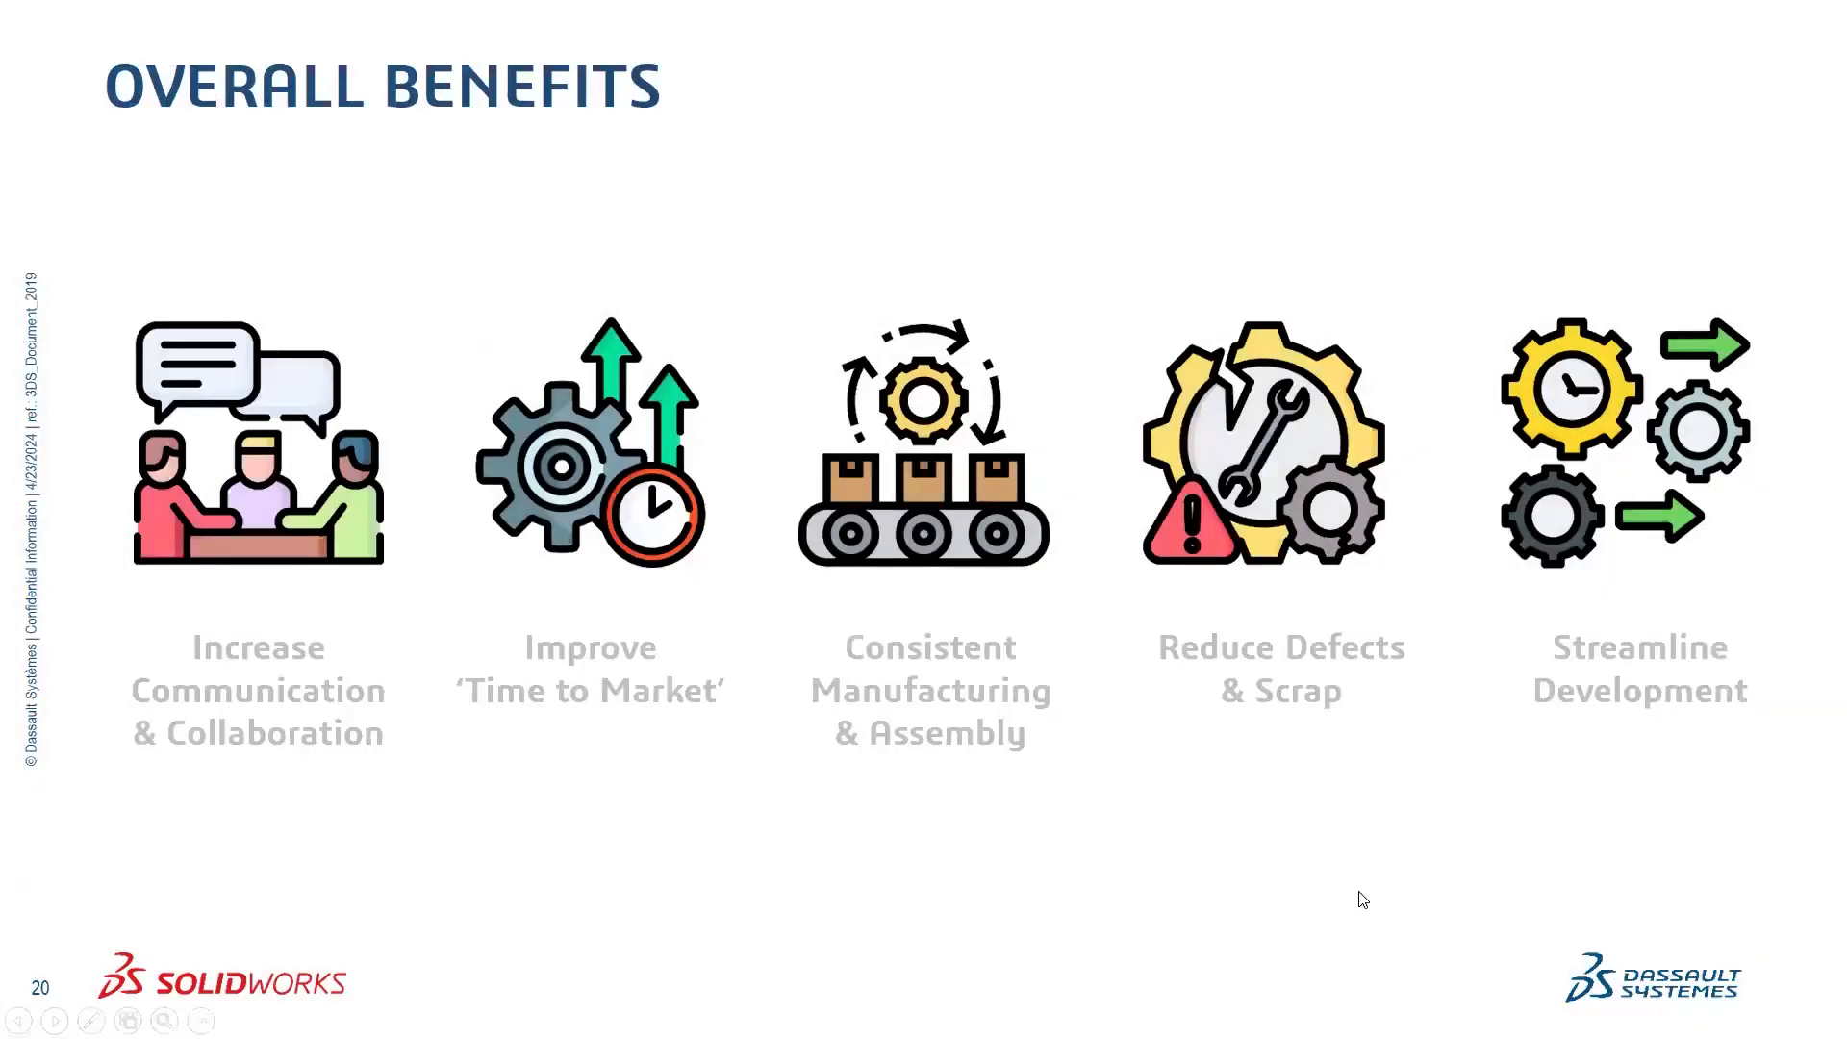